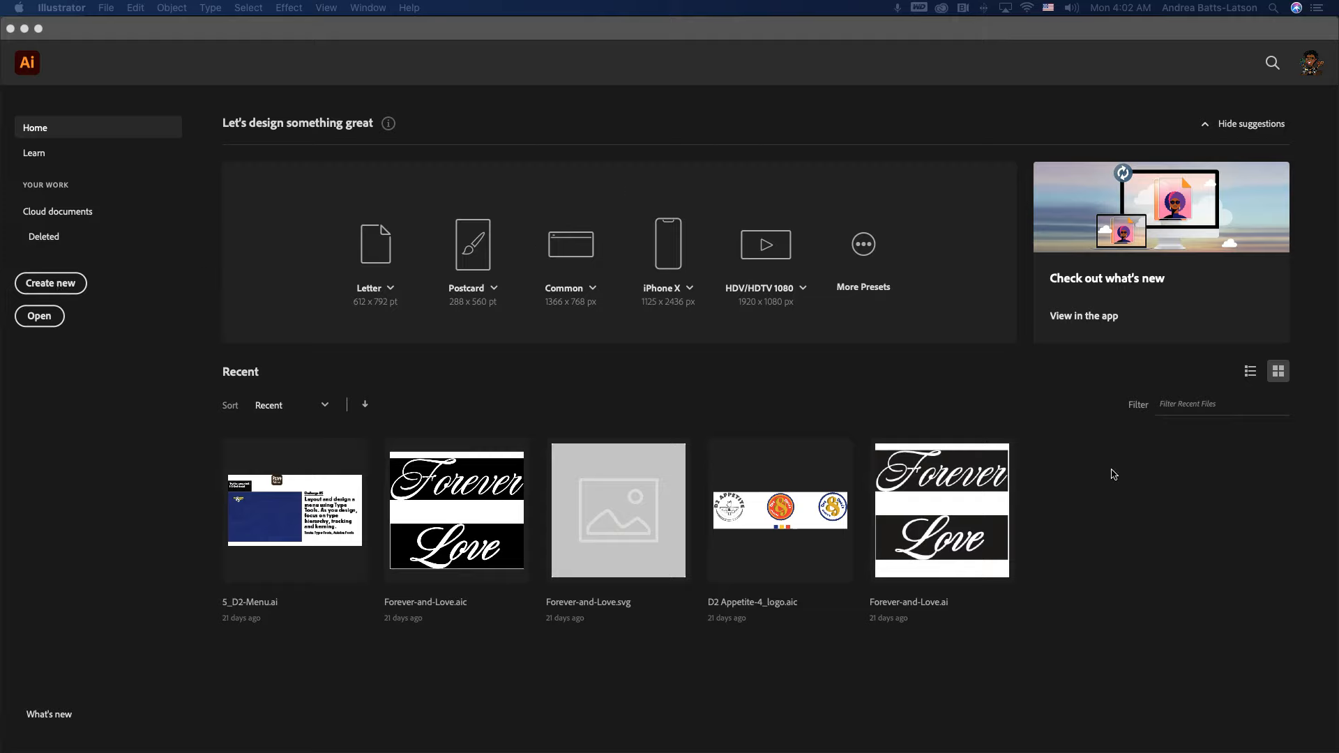
Step: Start a new document from the Art & Illustration 1920 x 1080 preset and name it Character Demo
click(49, 285)
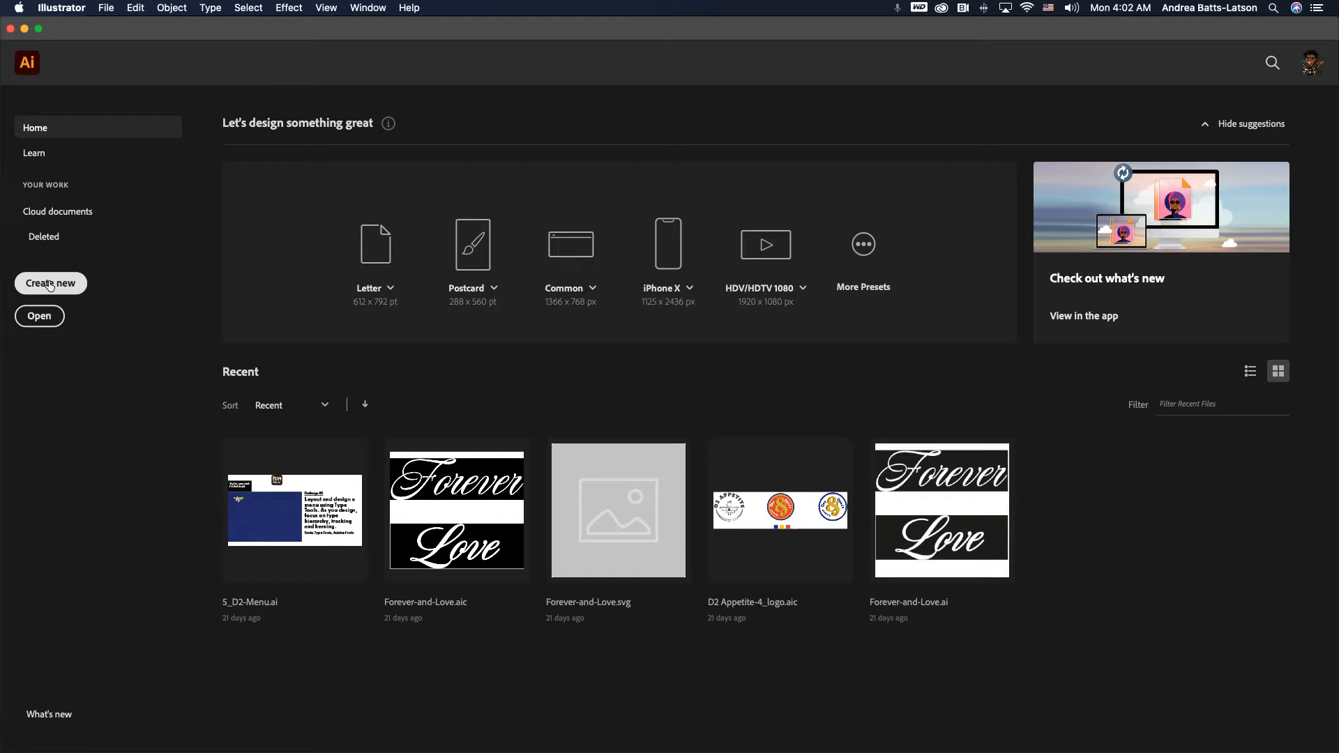
click(49, 285)
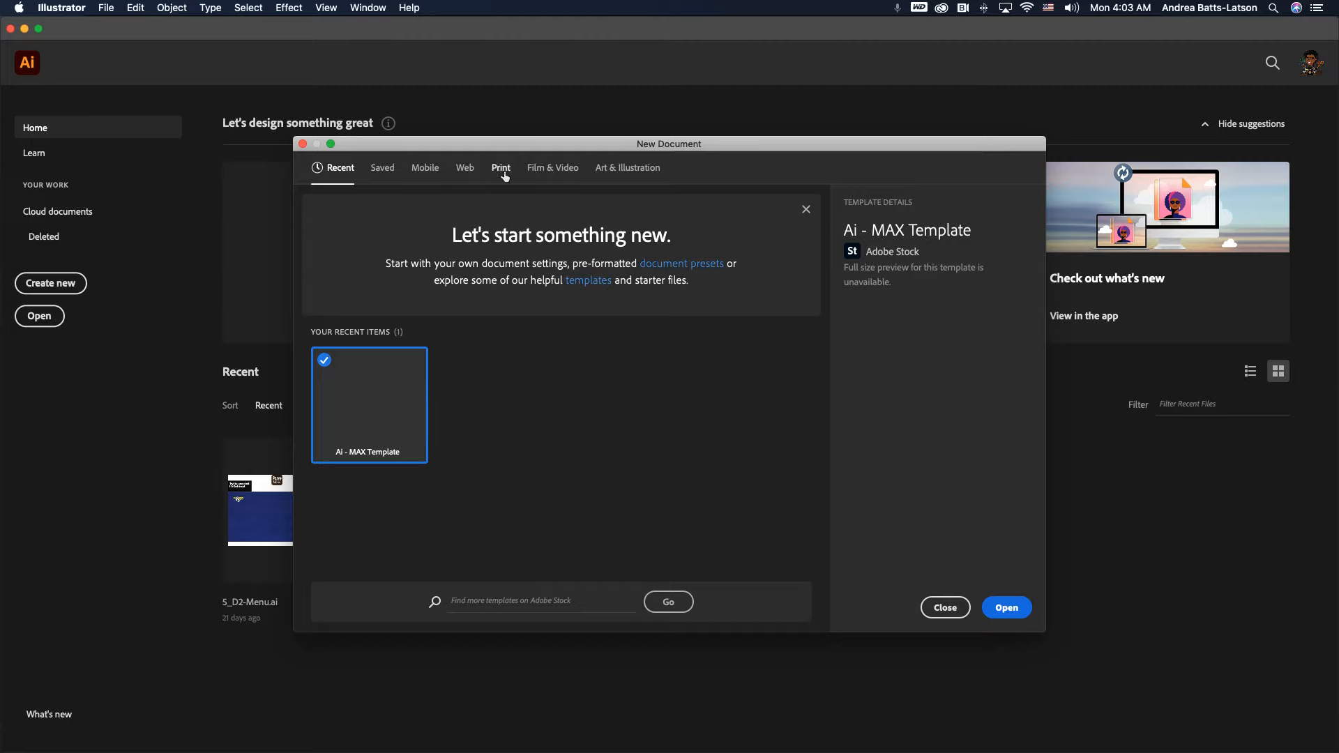
click(618, 171)
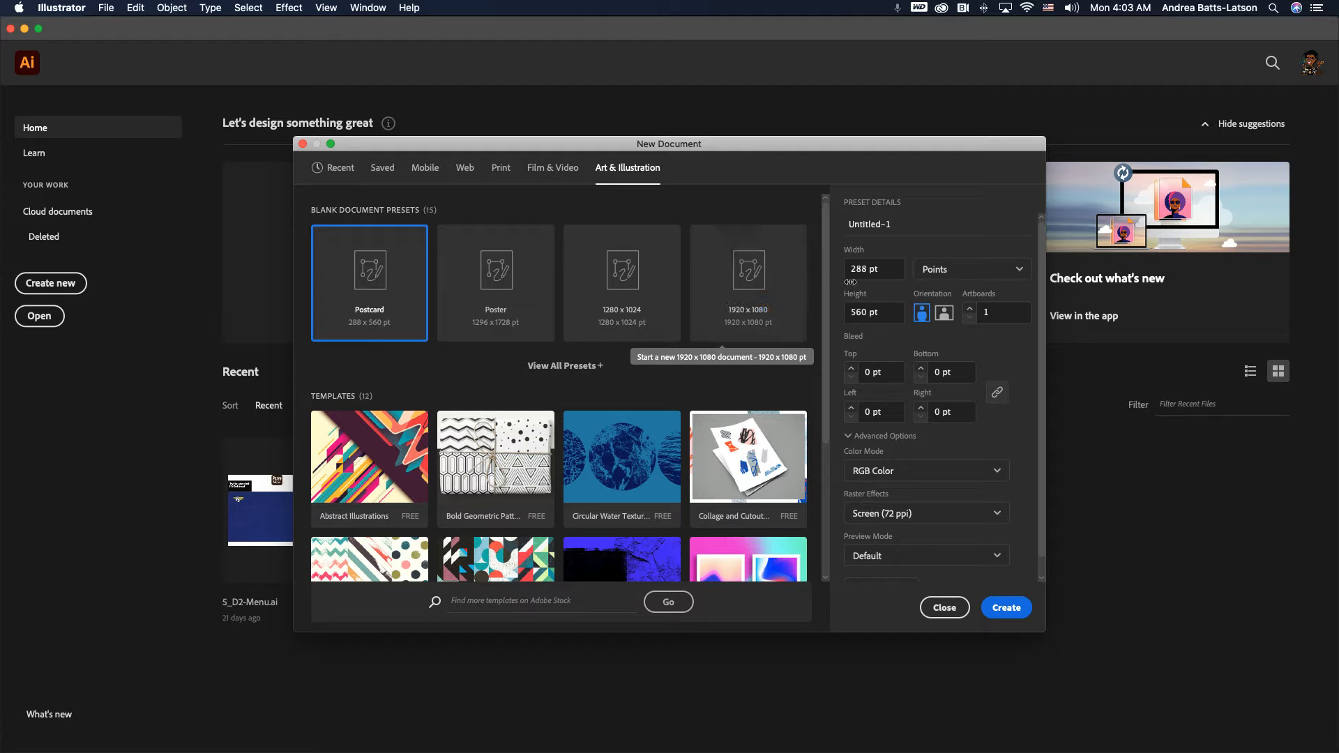
click(731, 304)
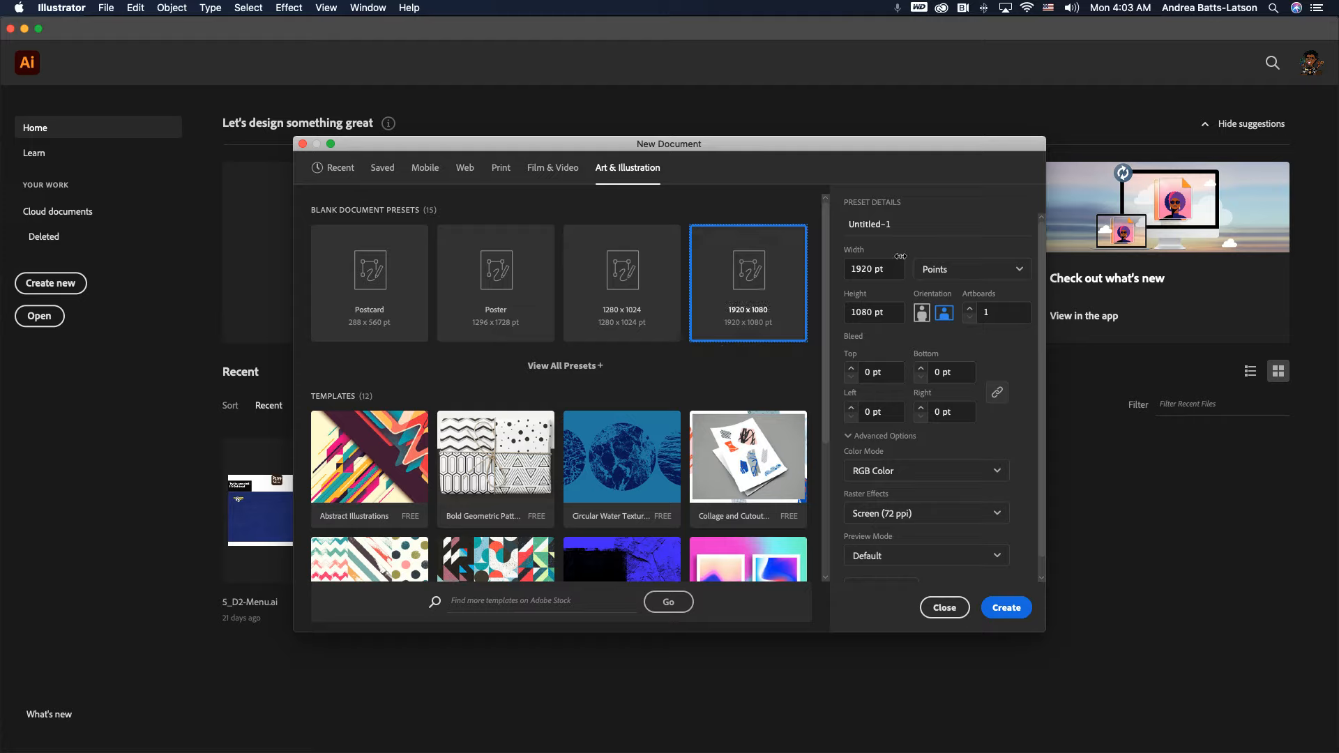
drag(906, 231, 803, 231)
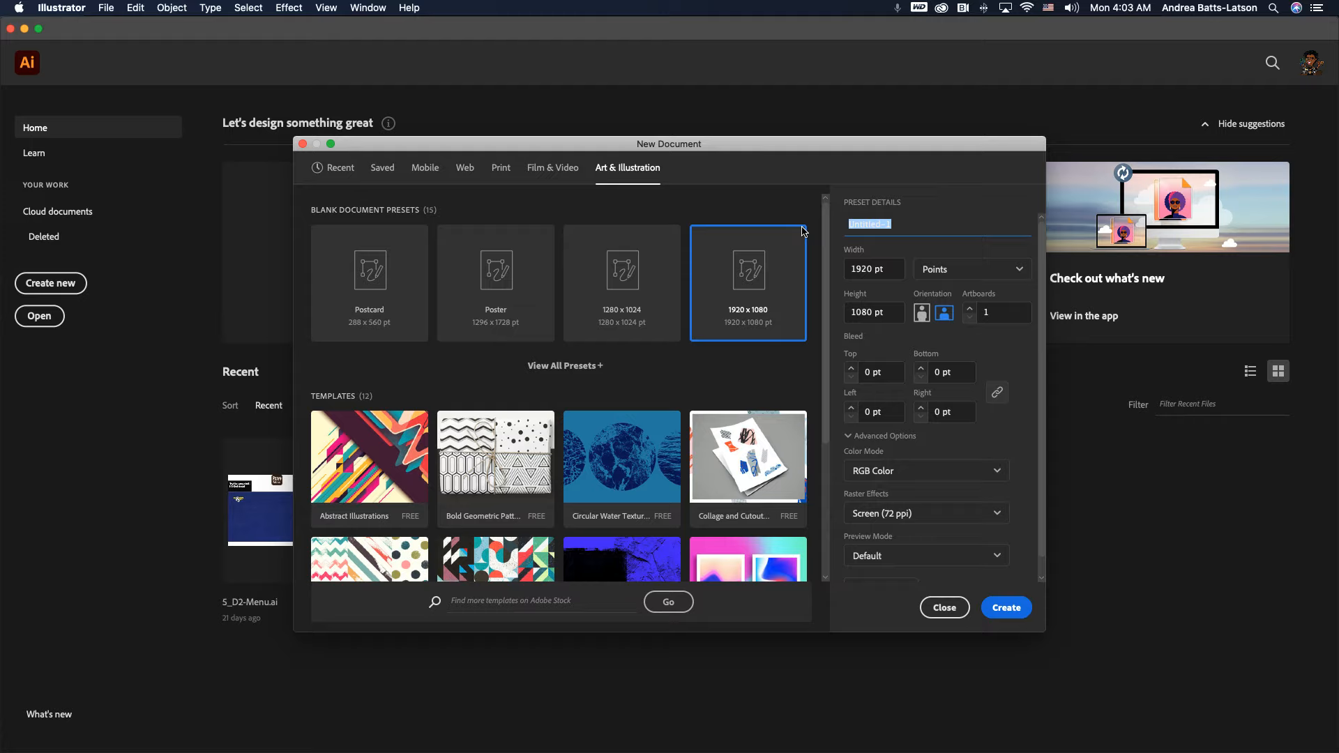
text(Character Demo)
Step: Review the raster effects and additional settings, then create the document with RGB color and Screen (72 ppi) raster effects
scroll(904, 326, down, 1)
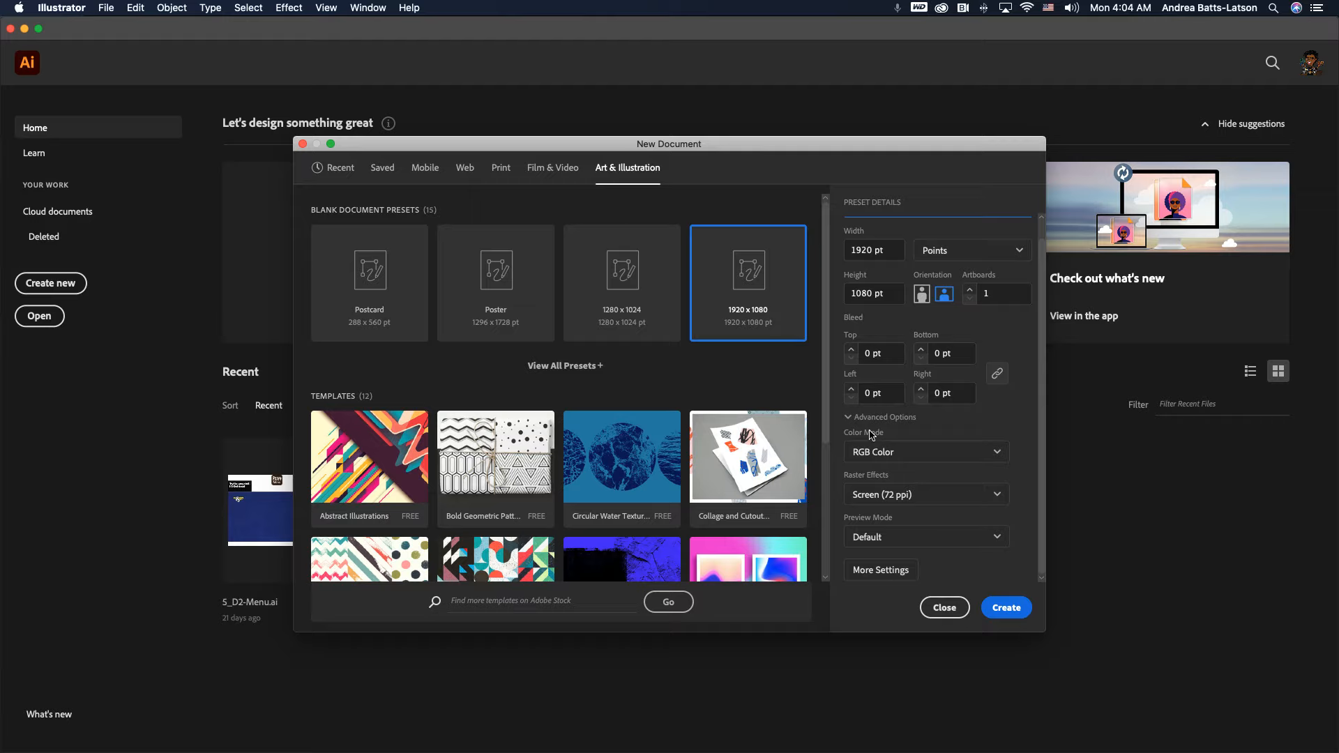
click(899, 498)
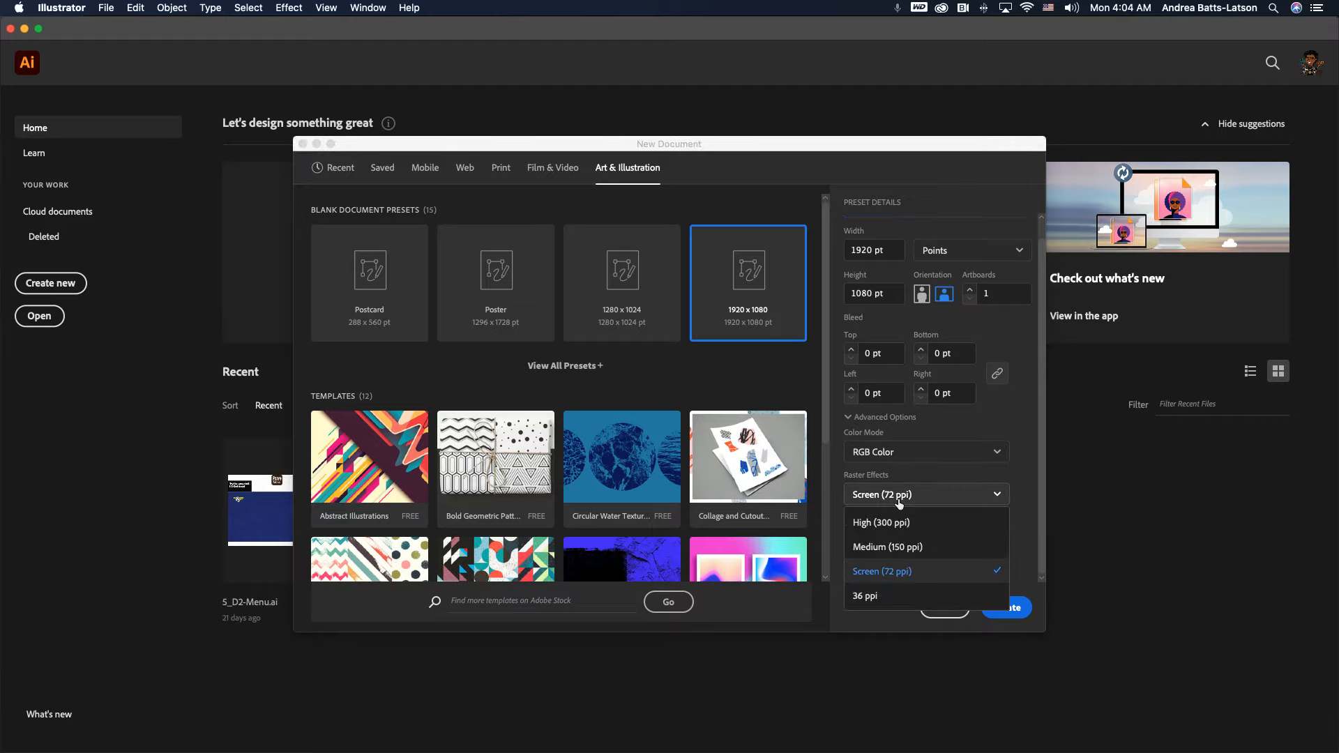
click(837, 451)
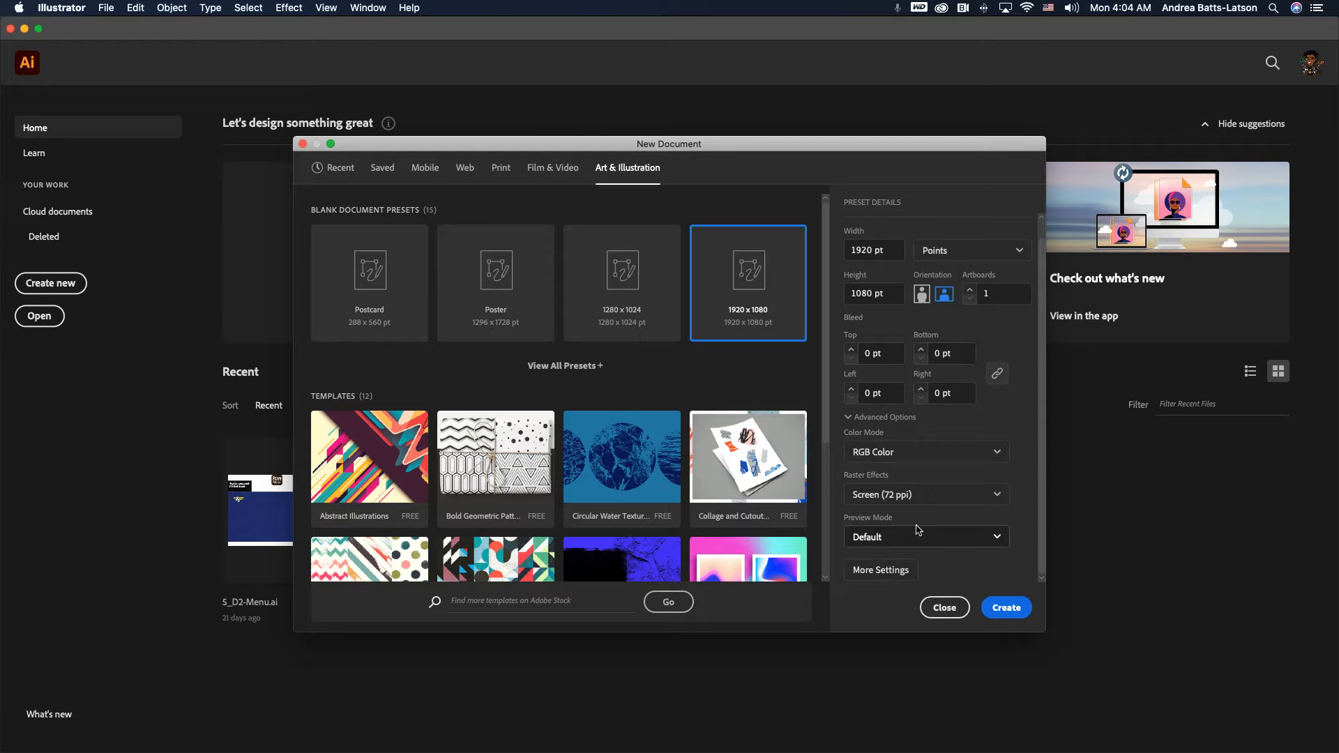
click(880, 571)
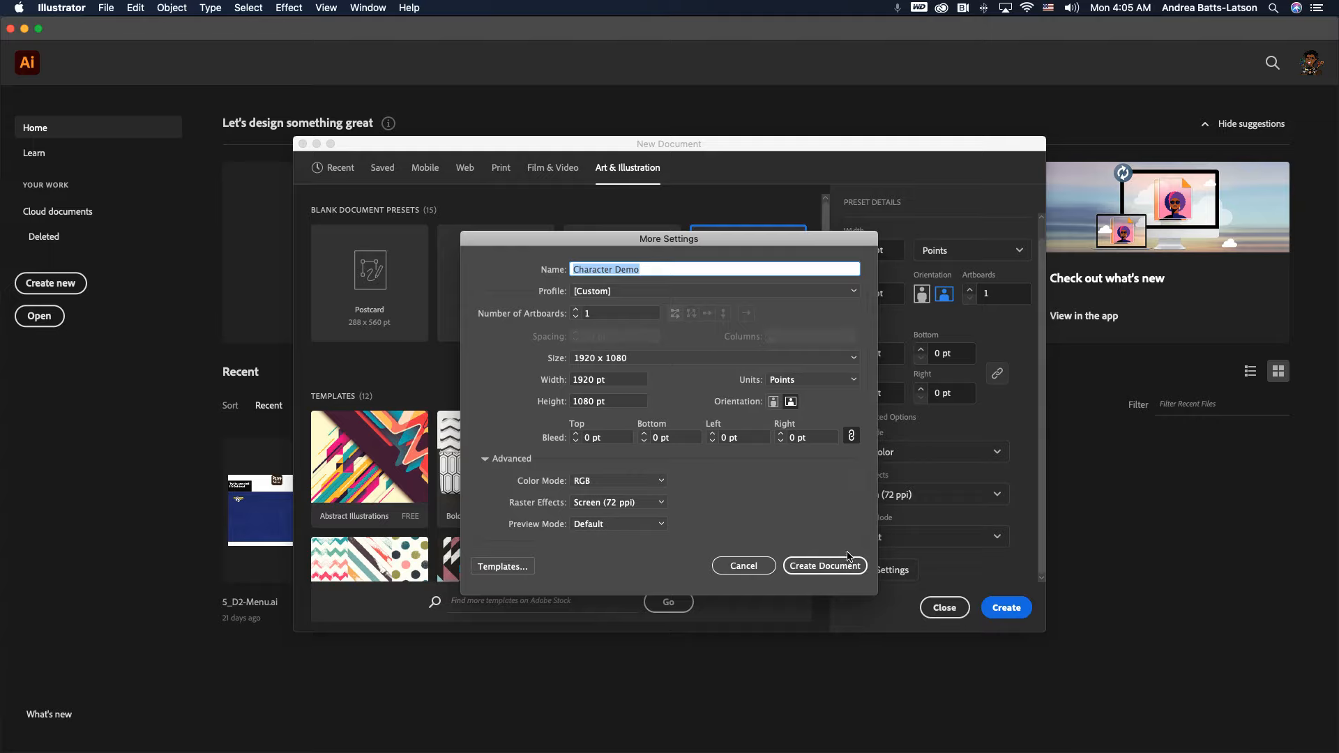
click(847, 572)
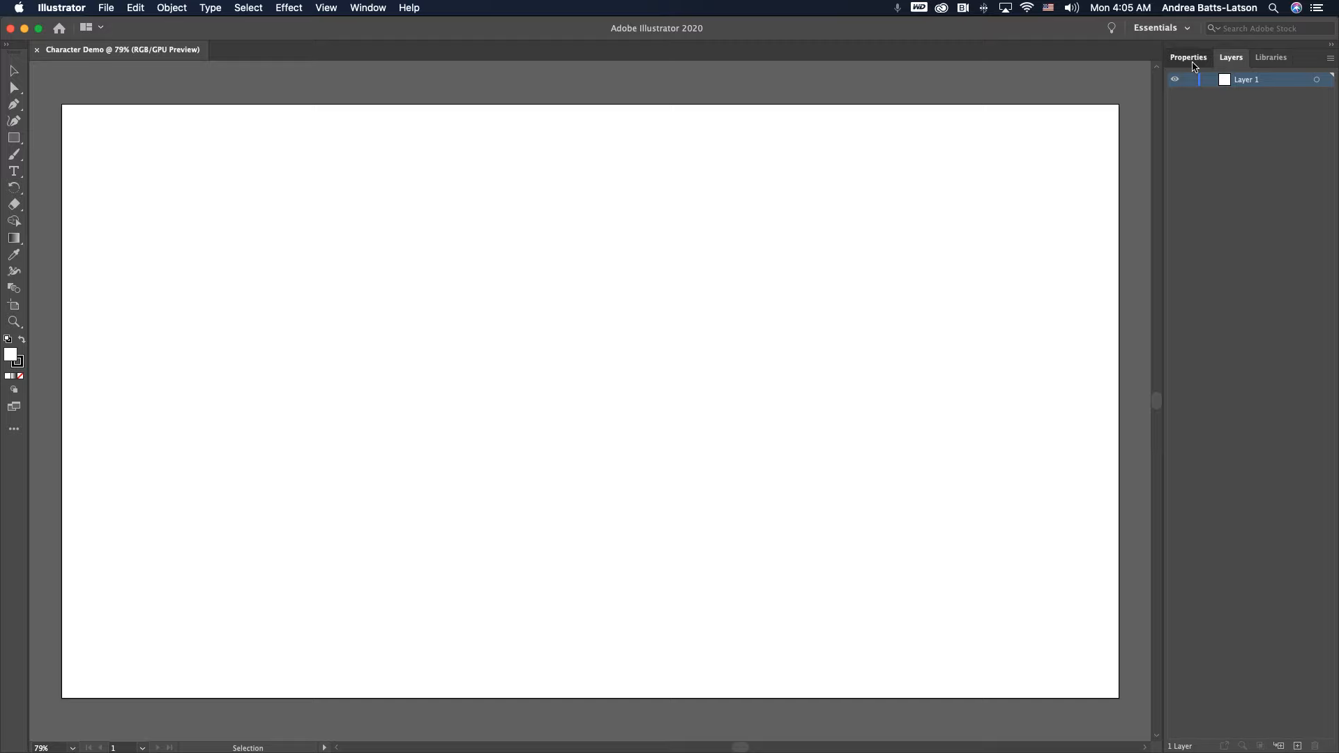
Step: Enter artboard editing and rename the artboard as Character, keeping its current size preset
click(1189, 58)
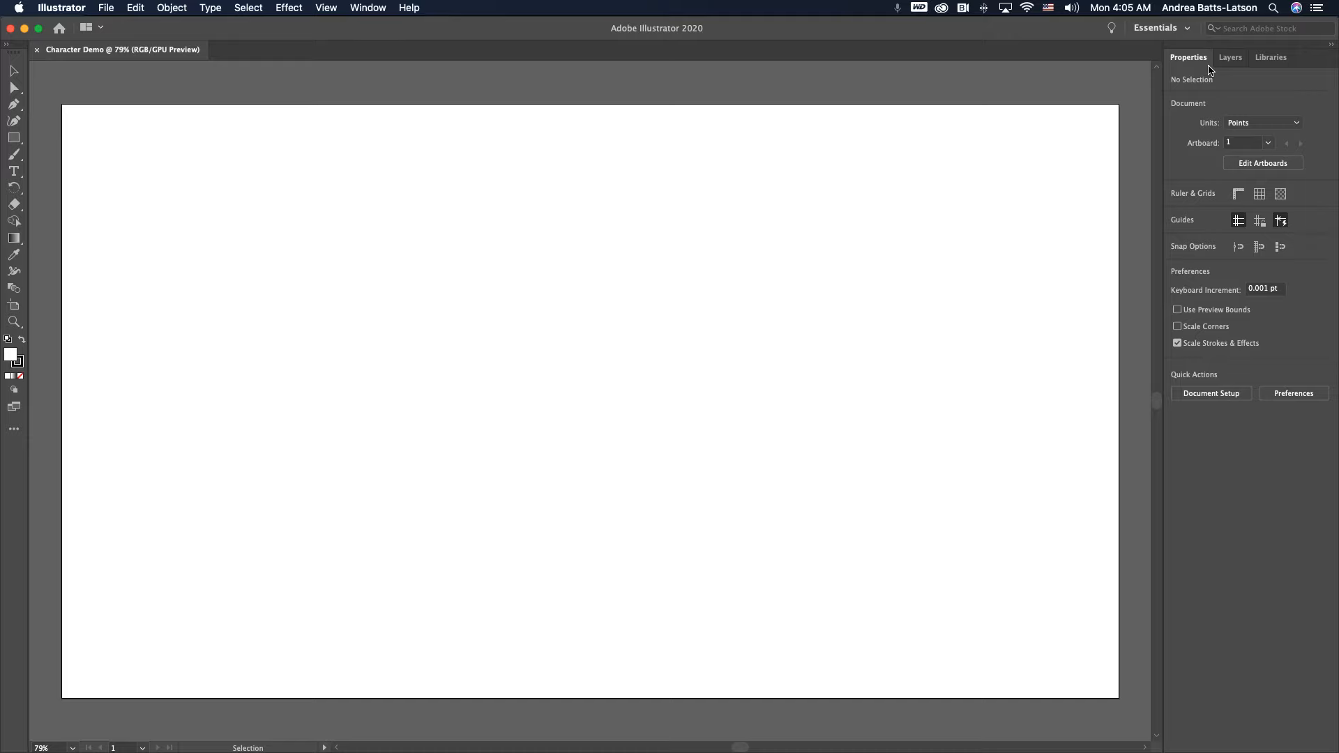
click(1272, 166)
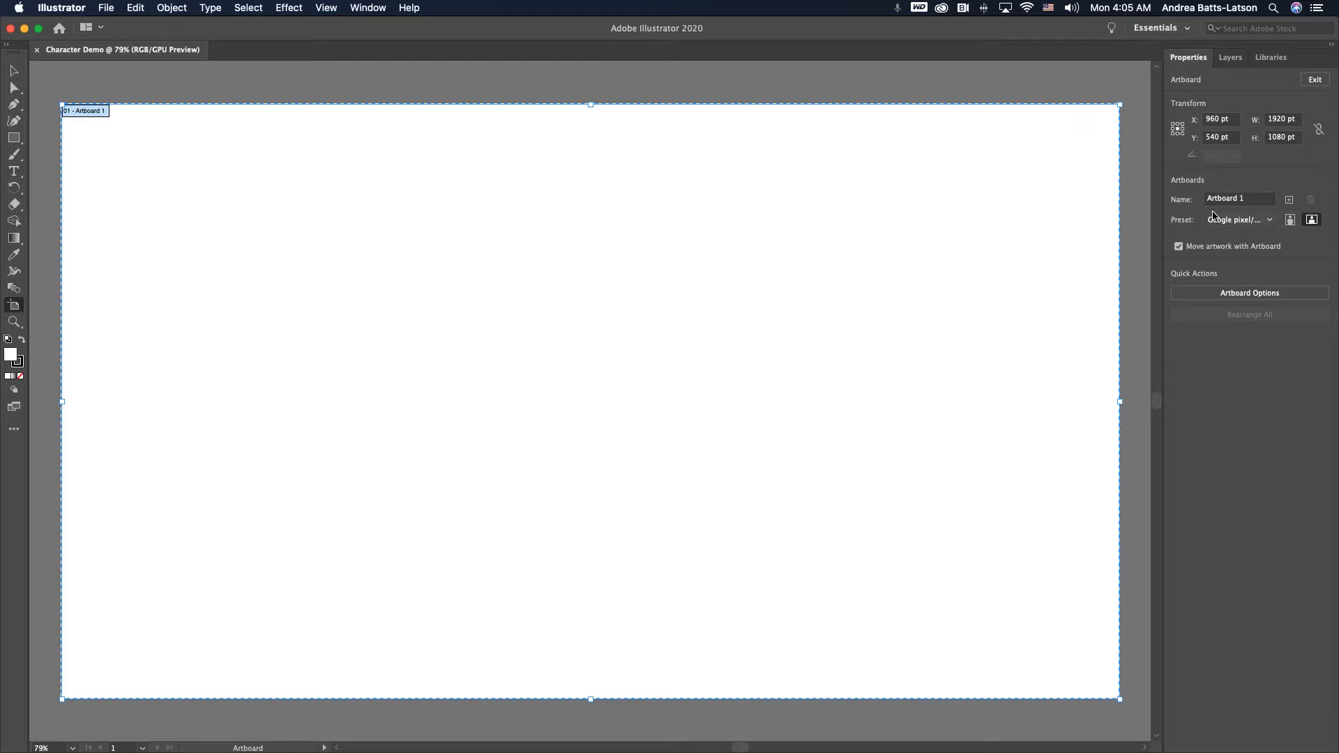
click(1247, 198)
text(Character)
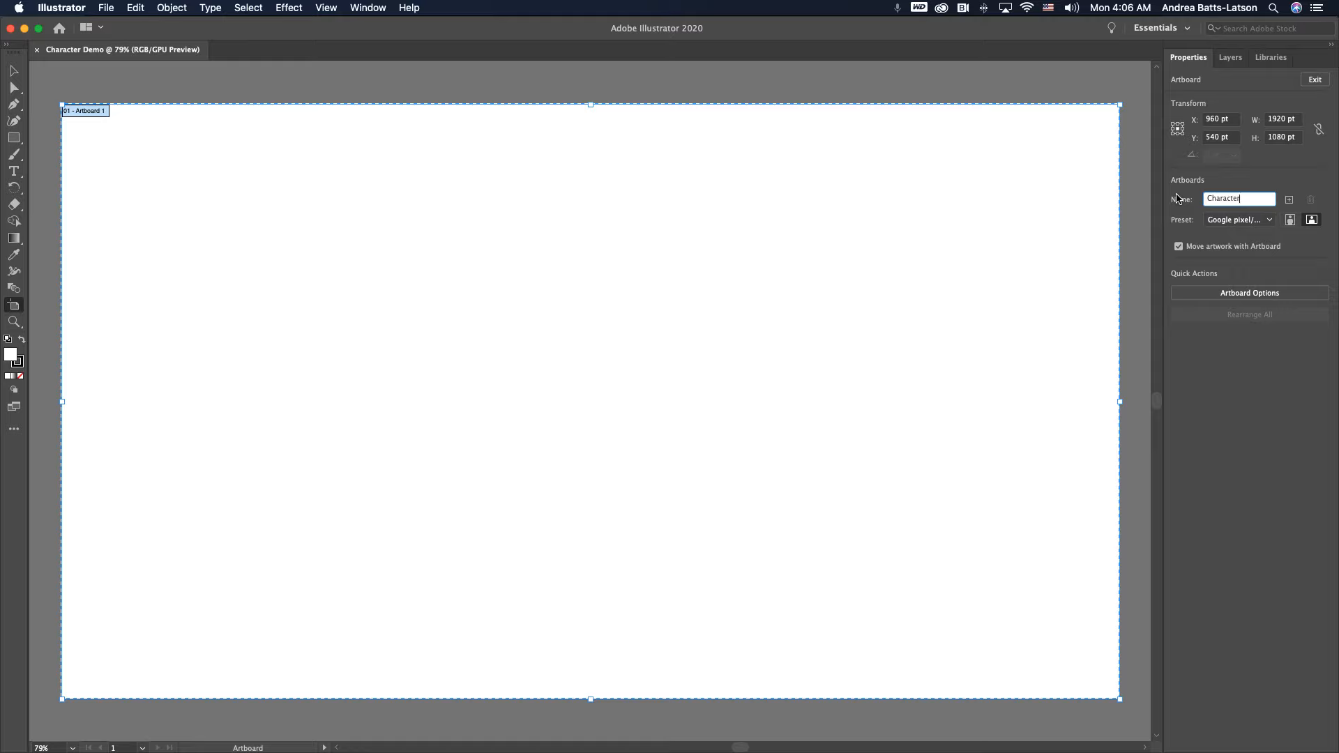
click(1268, 222)
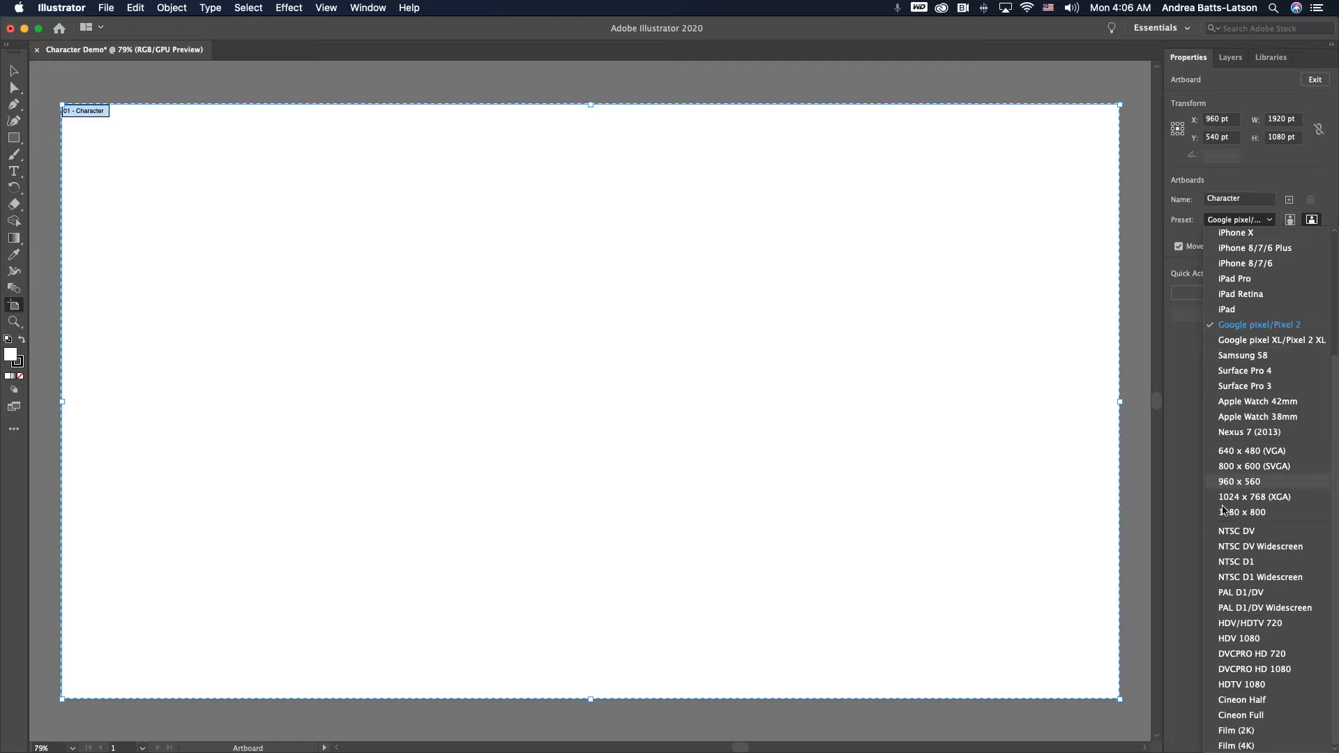
click(1245, 220)
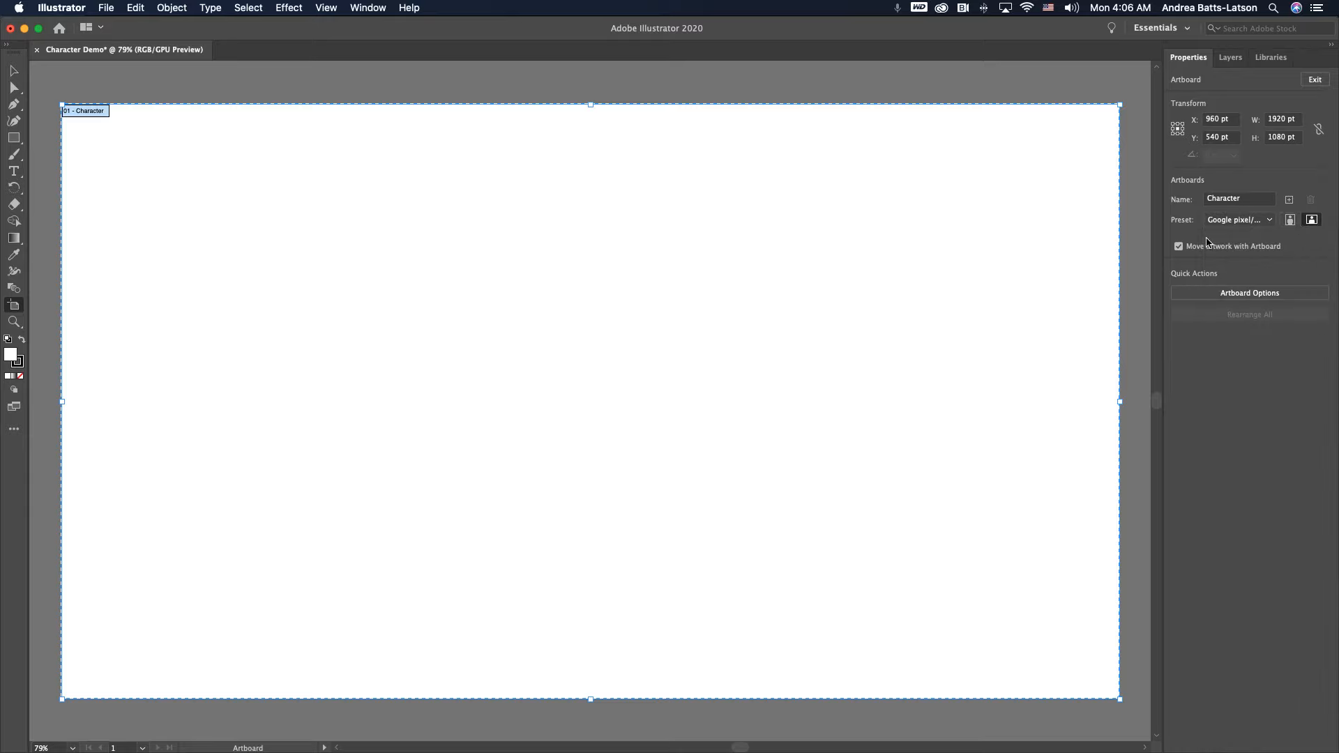
Step: Switch the Character artboard to portrait orientation and exit artboard editing
click(1290, 222)
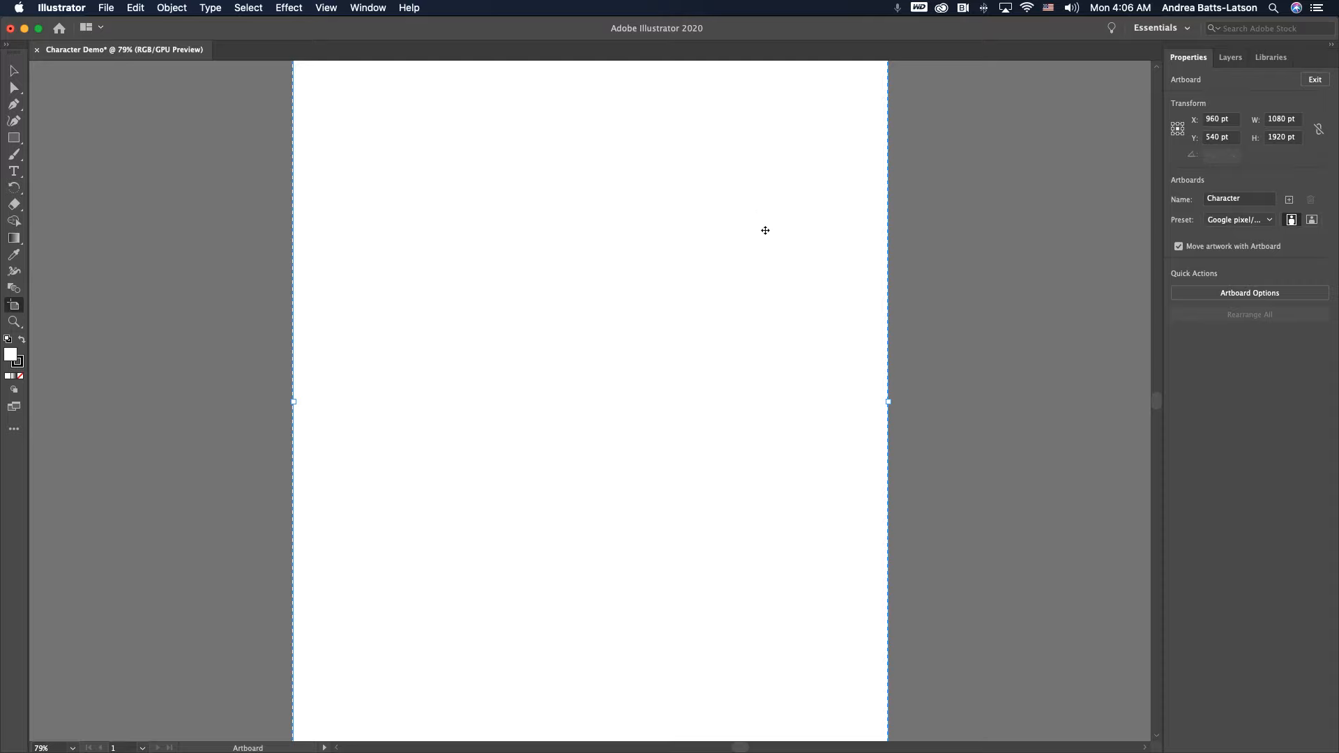
click(1311, 220)
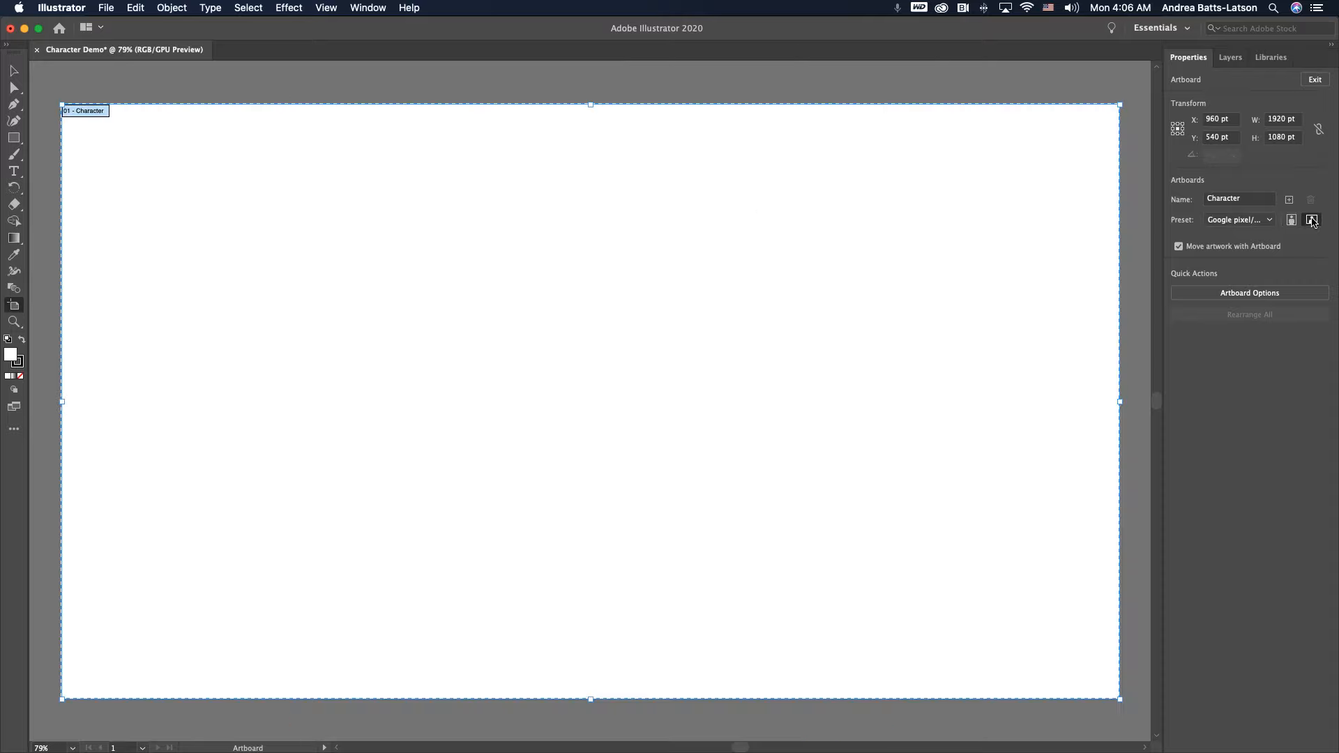
click(1292, 220)
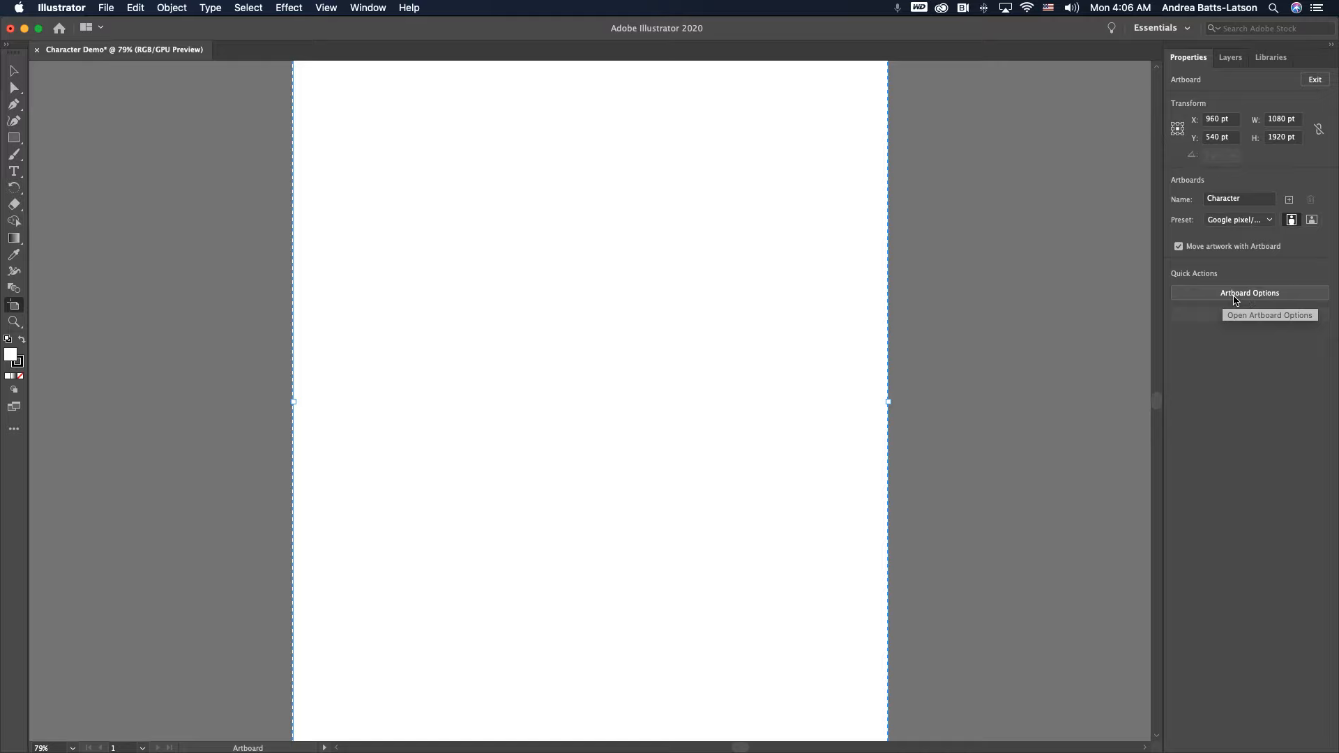
click(1314, 79)
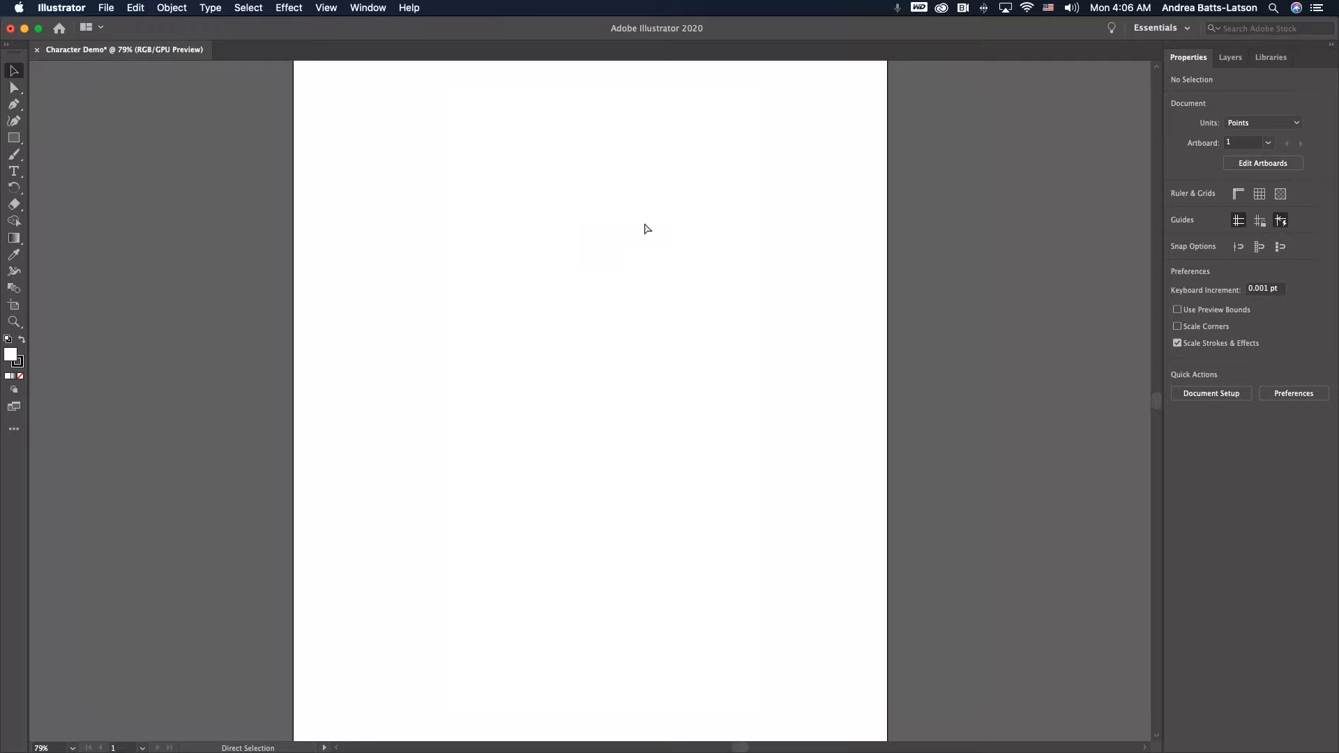
key(super+minus)
key(super+minus)
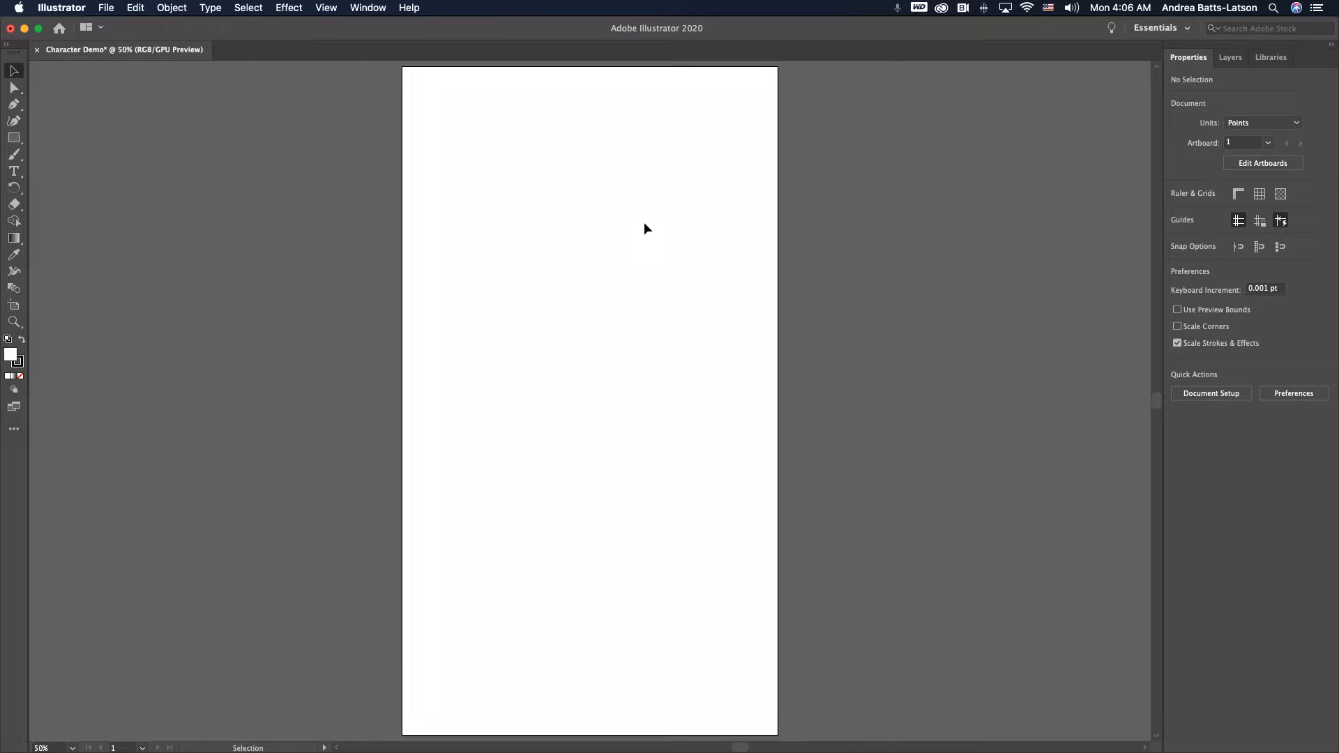
scroll(643, 222, up, 1)
scroll(643, 222, down, 2)
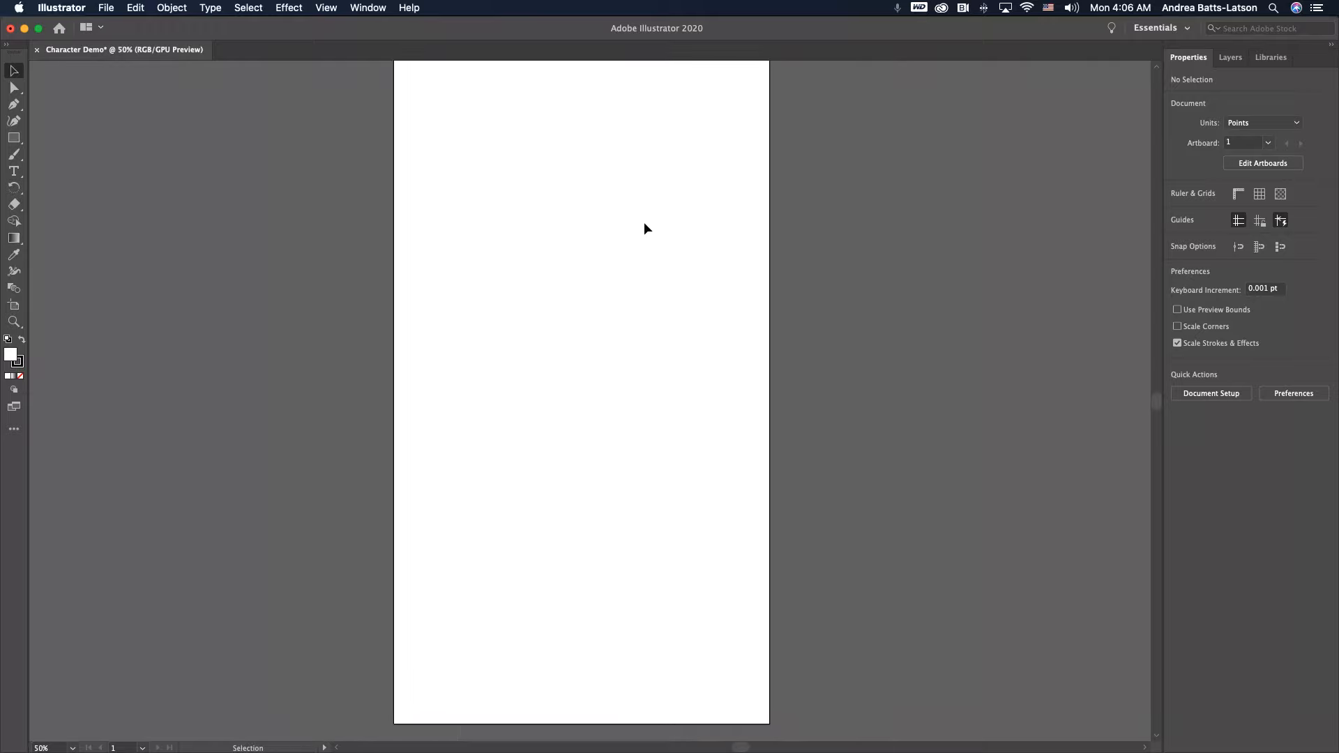
scroll(643, 222, up, 1)
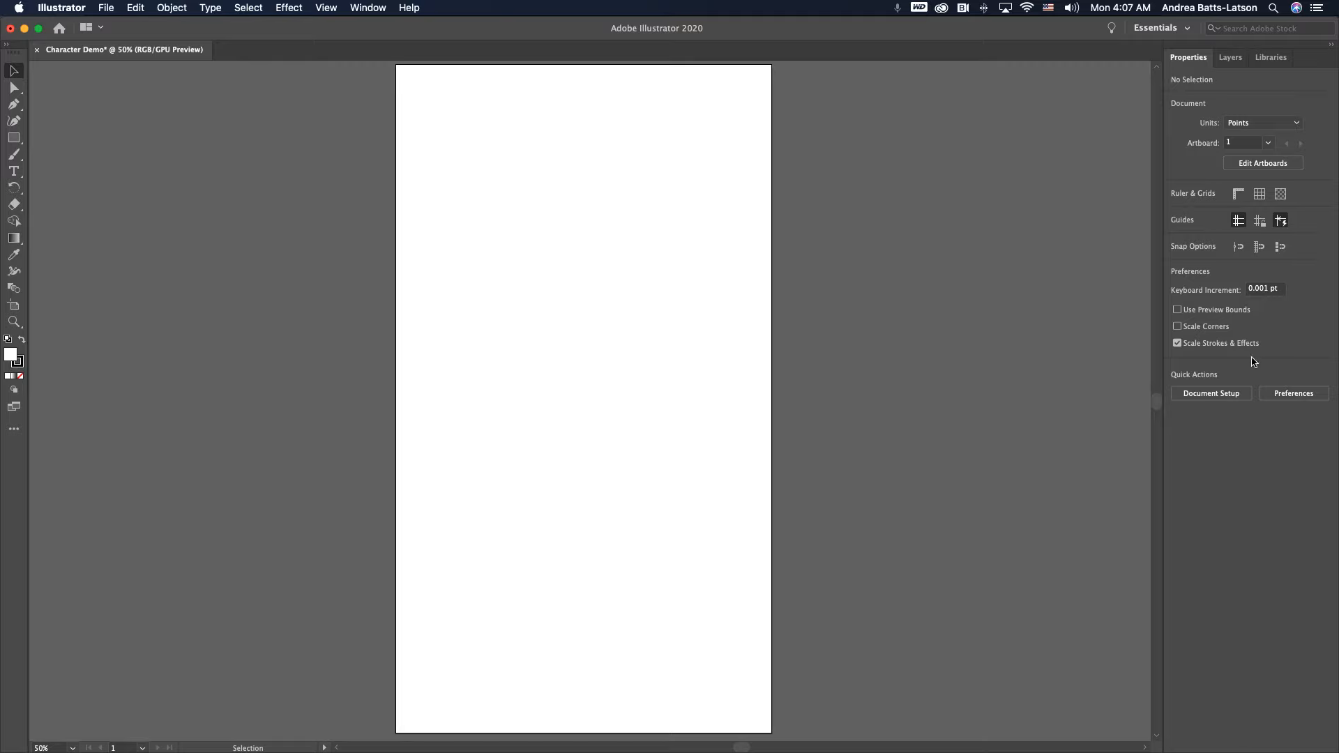
Step: Try heights of 1080 pt and 1200 pt for the Character artboard
click(1235, 162)
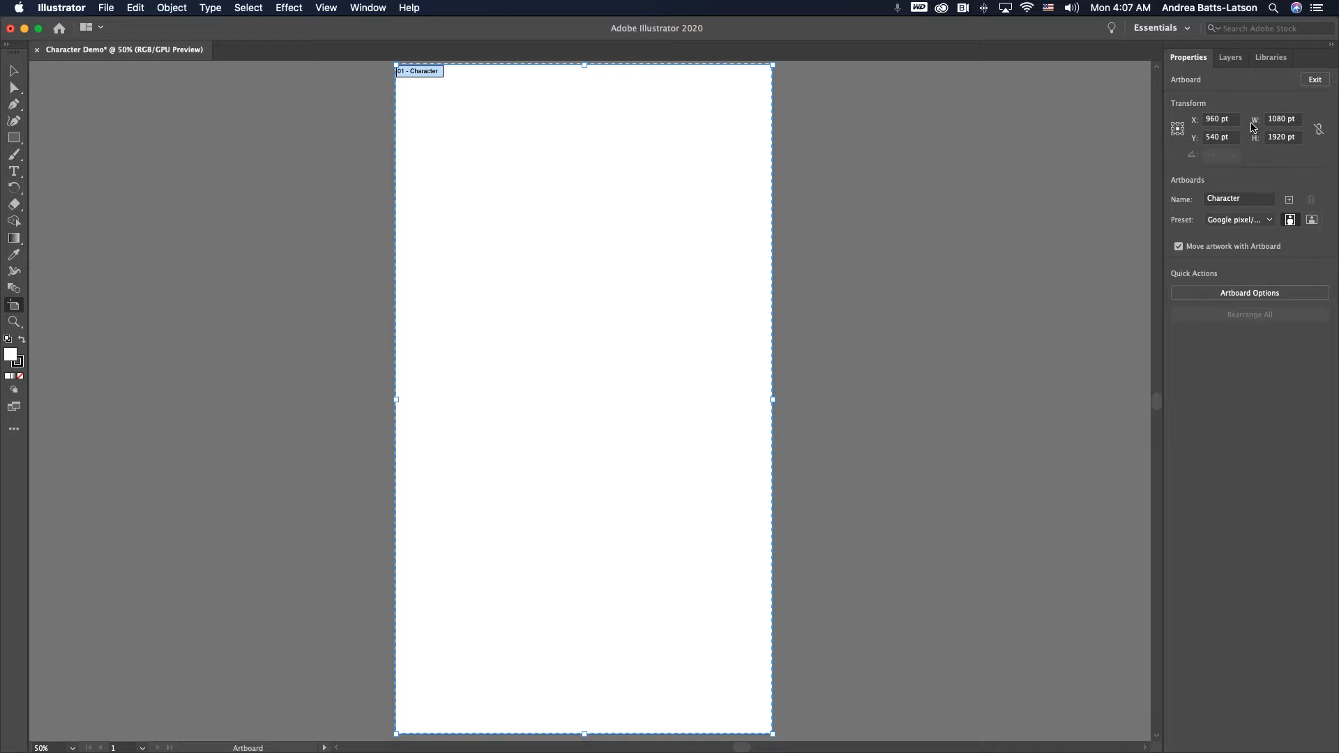
click(1319, 130)
click(1298, 138)
text(1080)
key(Tab)
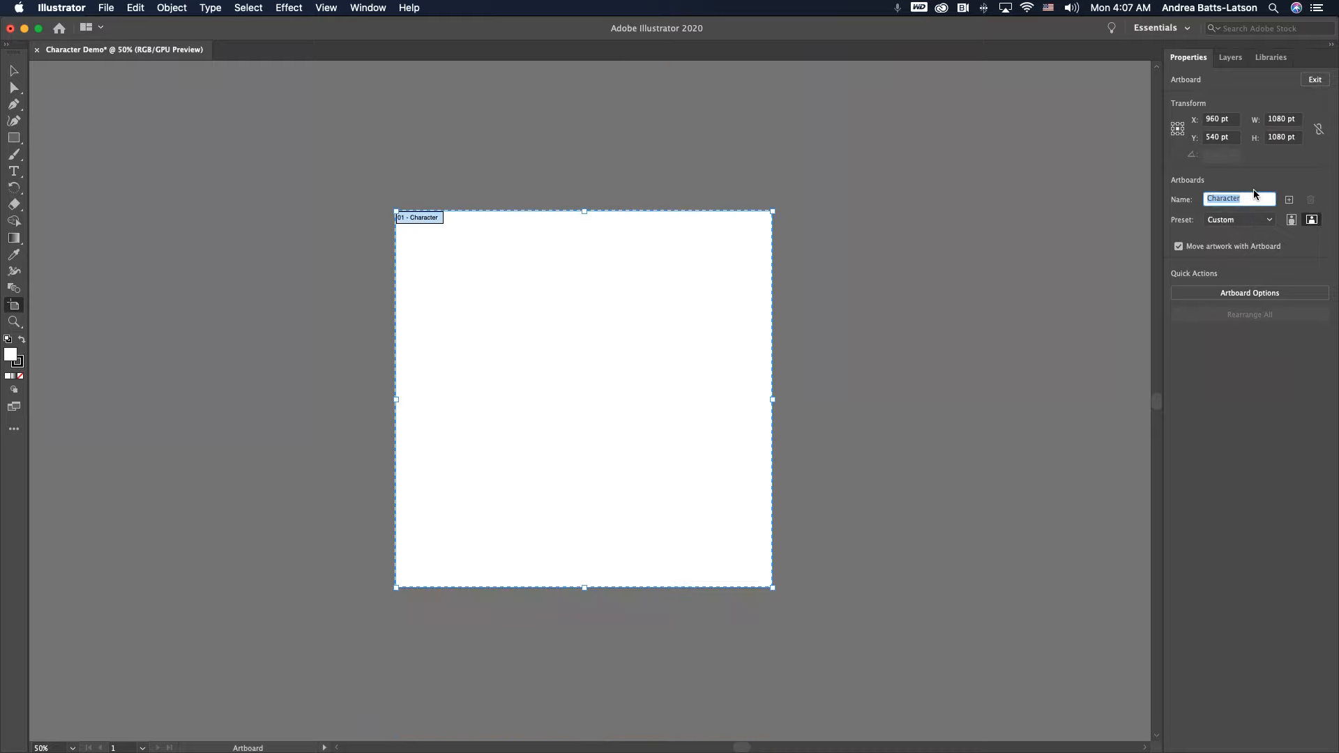
click(1300, 137)
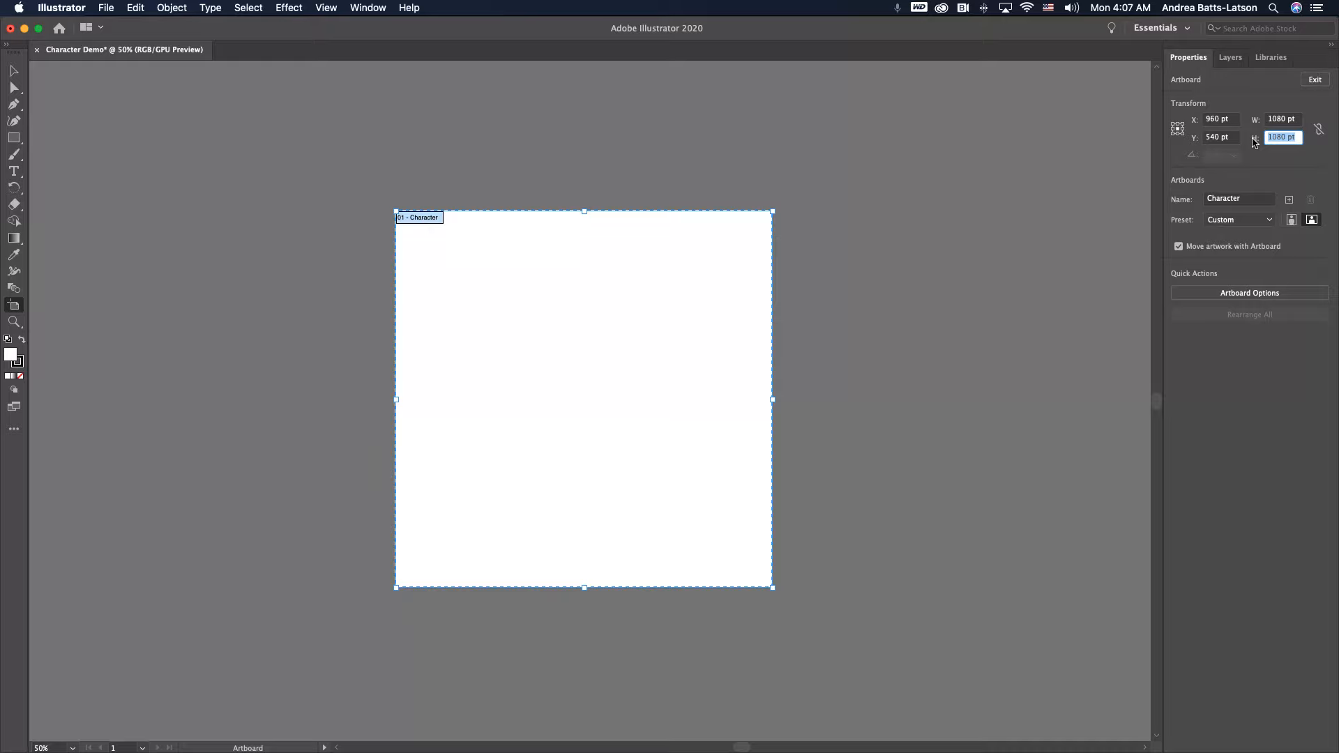
text(1200)
key(Tab)
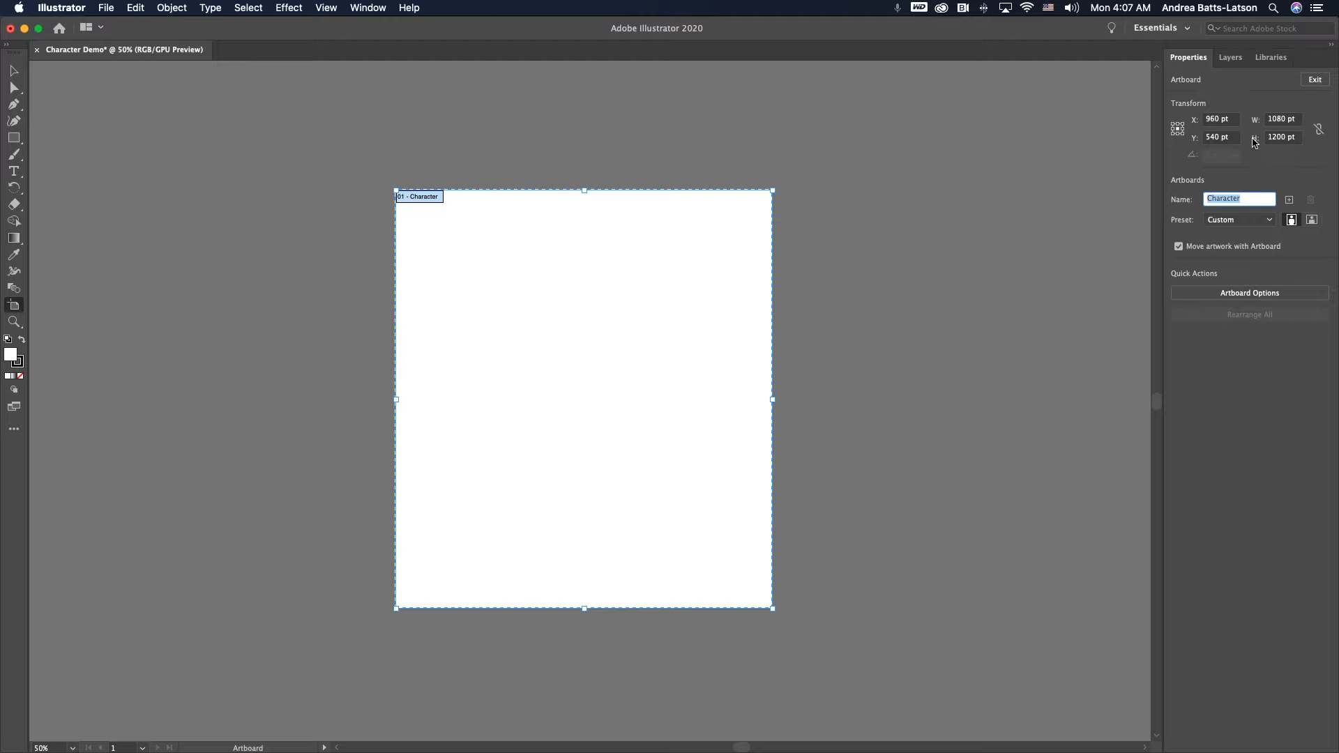
Step: Set the Character artboard's height to 1400 pt and exit artboard editing
click(1298, 138)
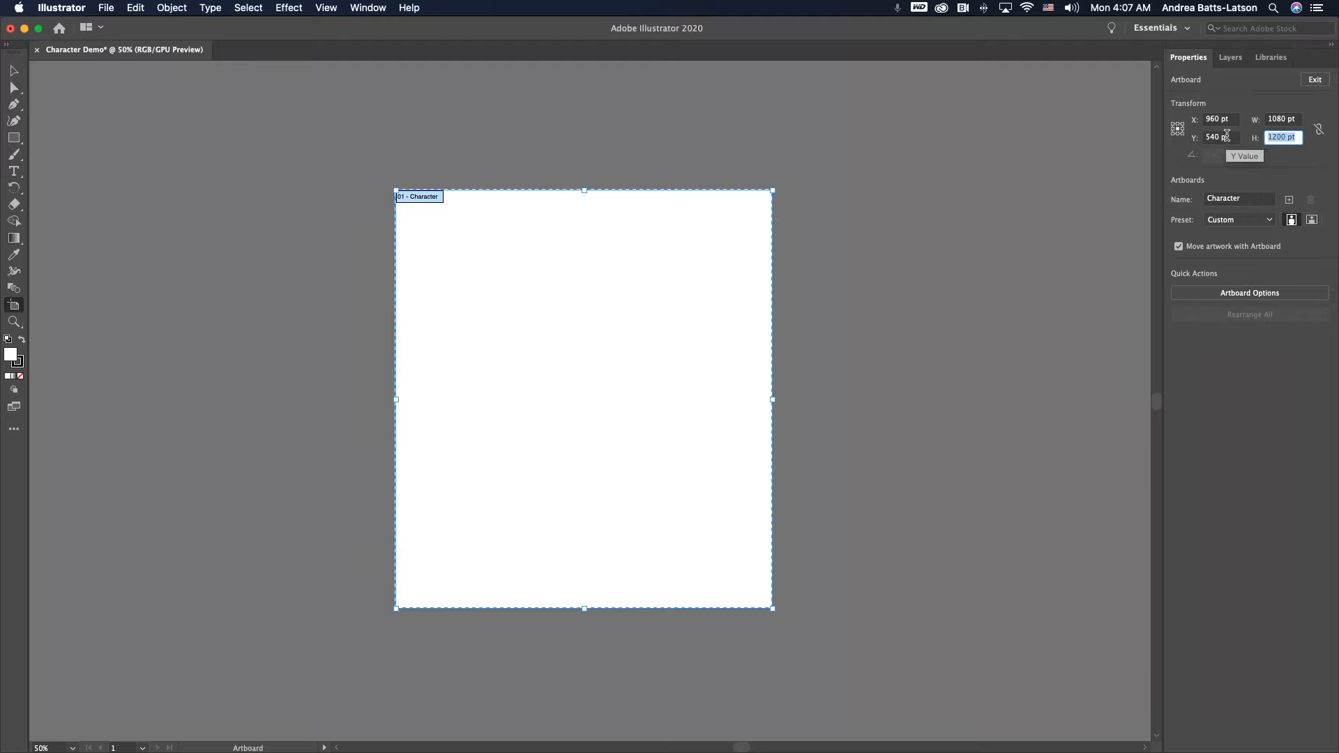
text(1400)
key(Tab)
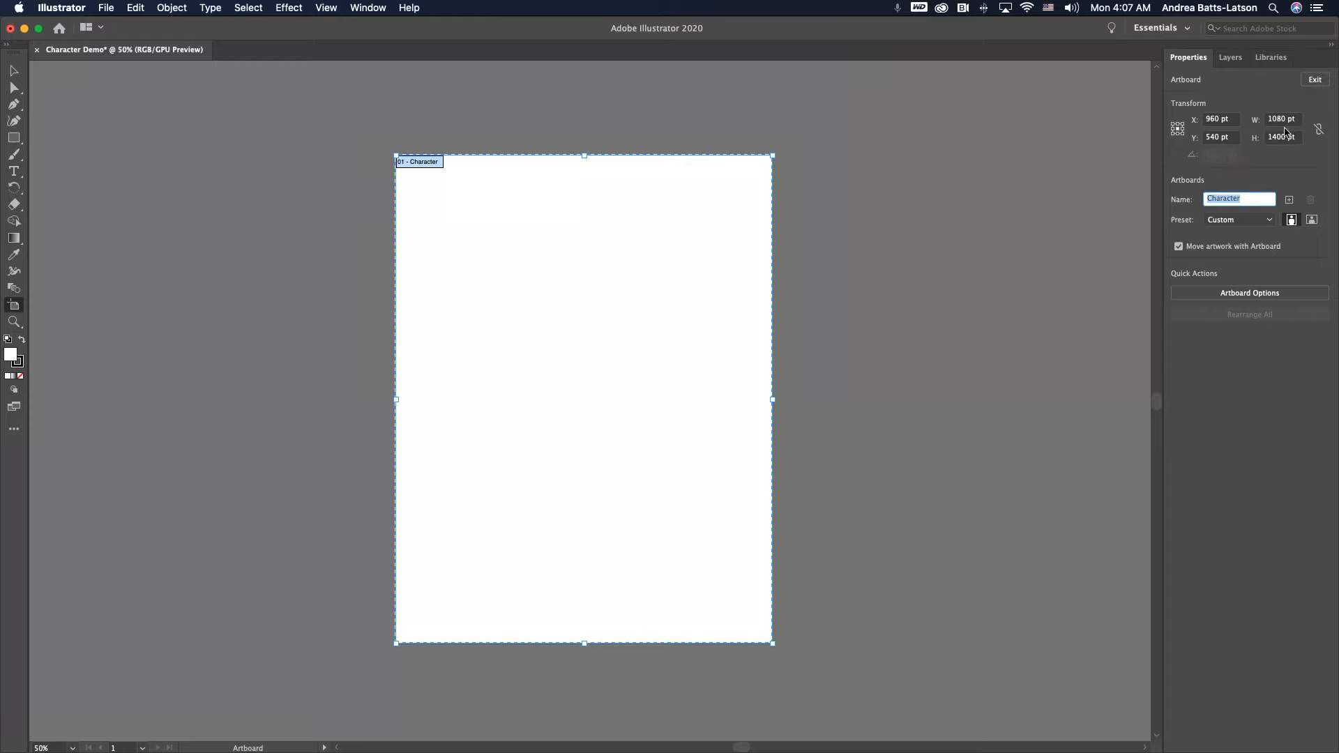
click(1315, 81)
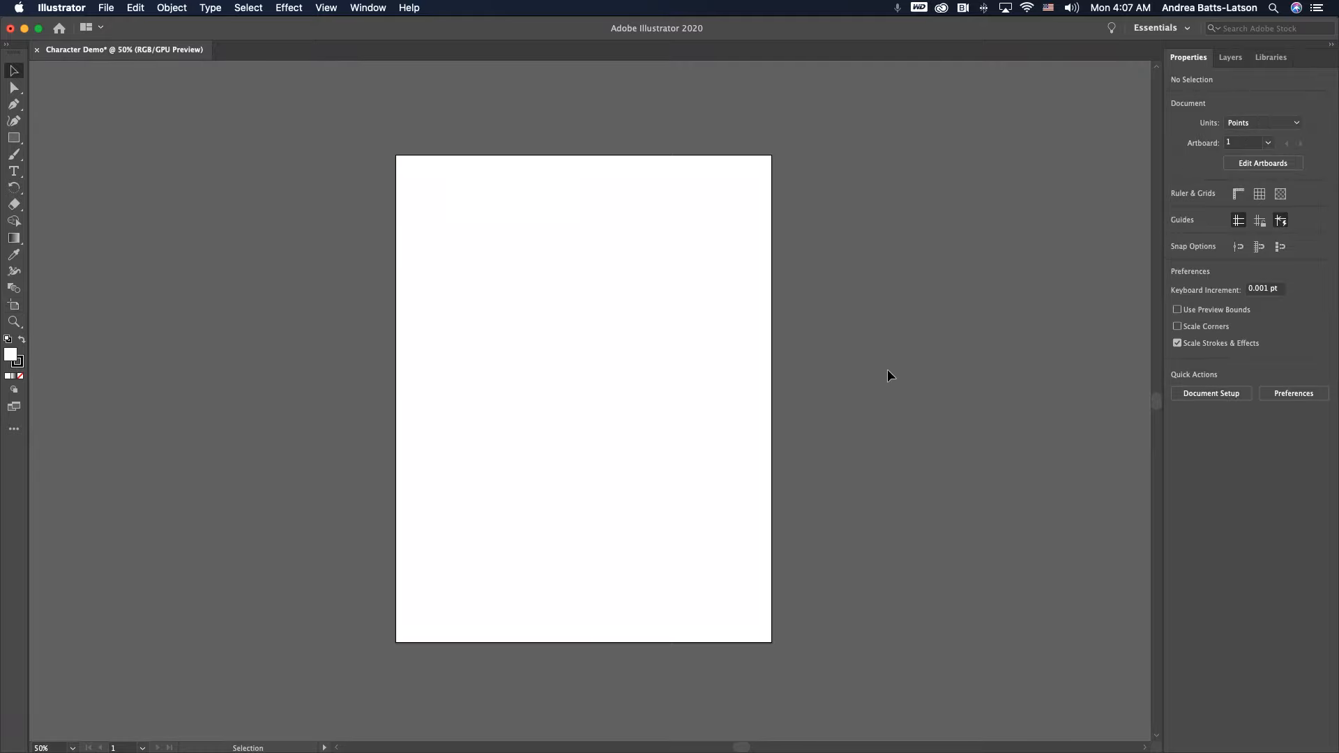
key(super+0)
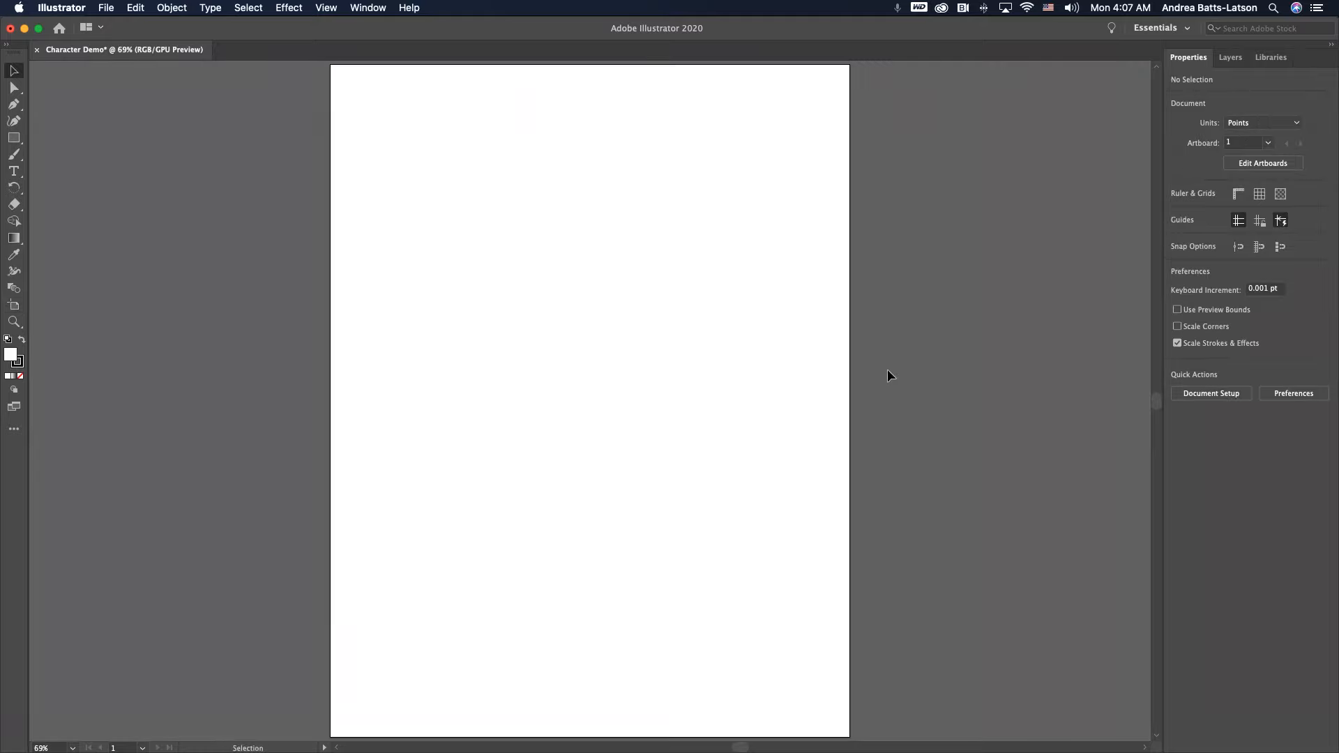
key(a)
key(super+minus)
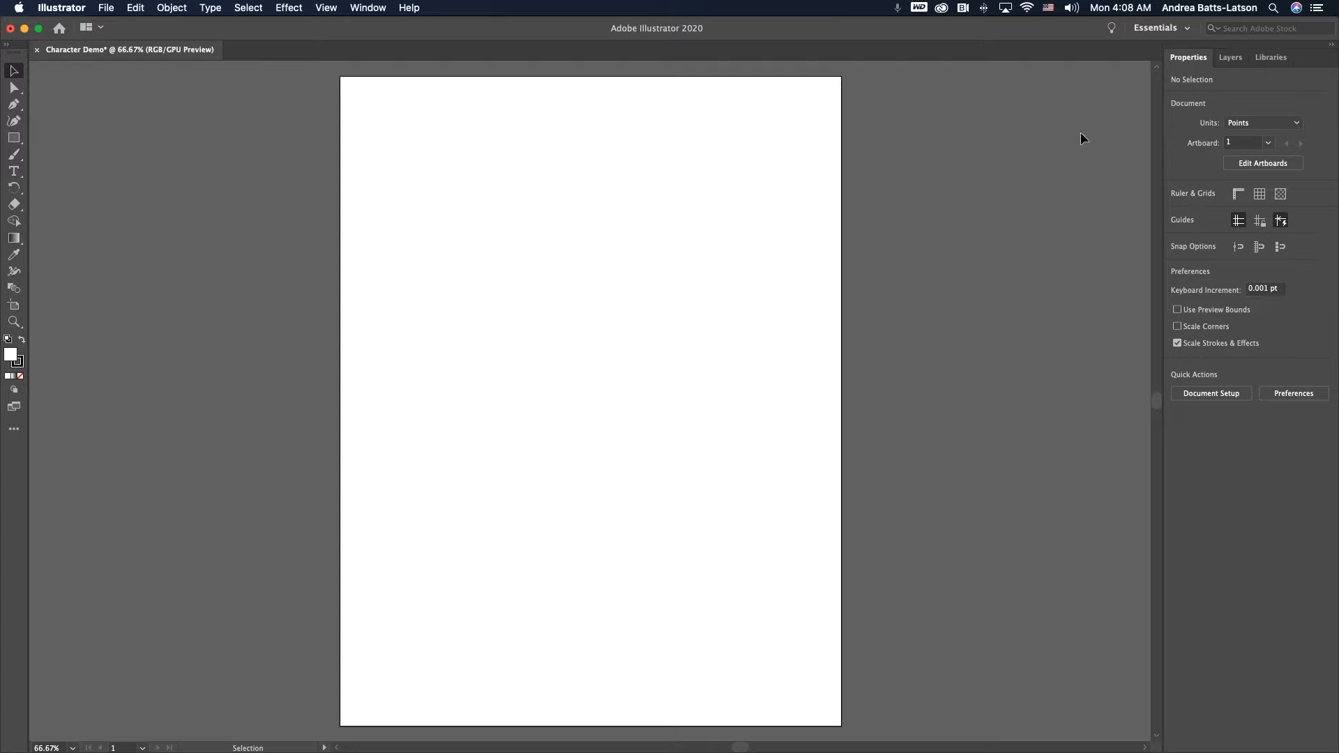
Step: Review the available workspaces and reset the Essentials workspace
click(1176, 28)
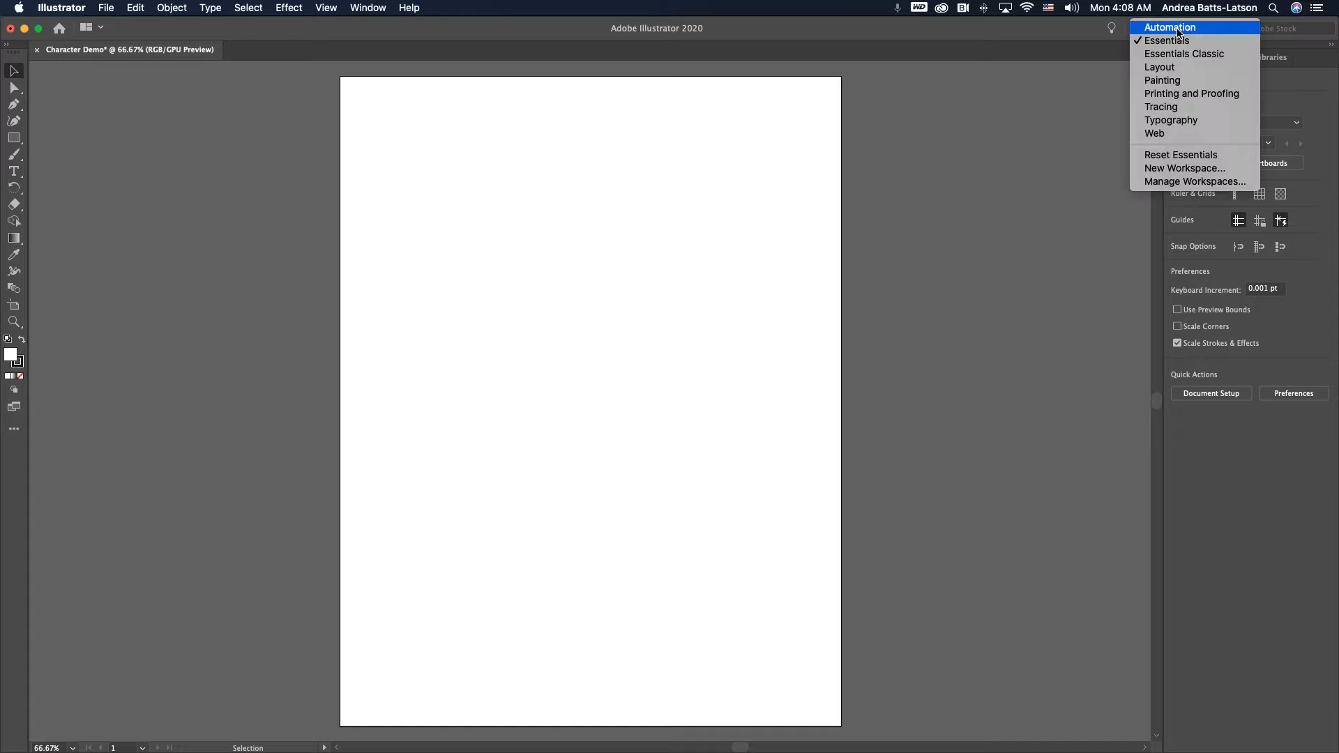
click(1011, 39)
click(1165, 32)
click(1178, 155)
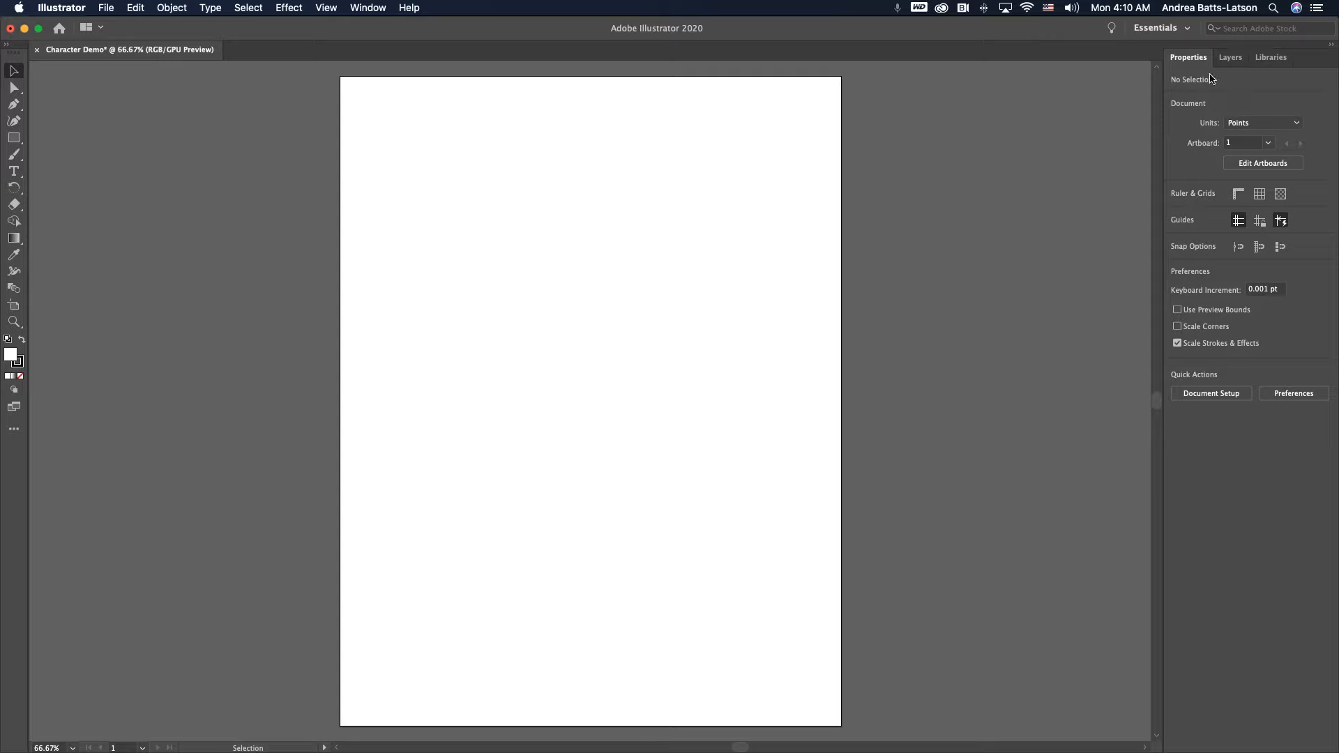
click(1236, 215)
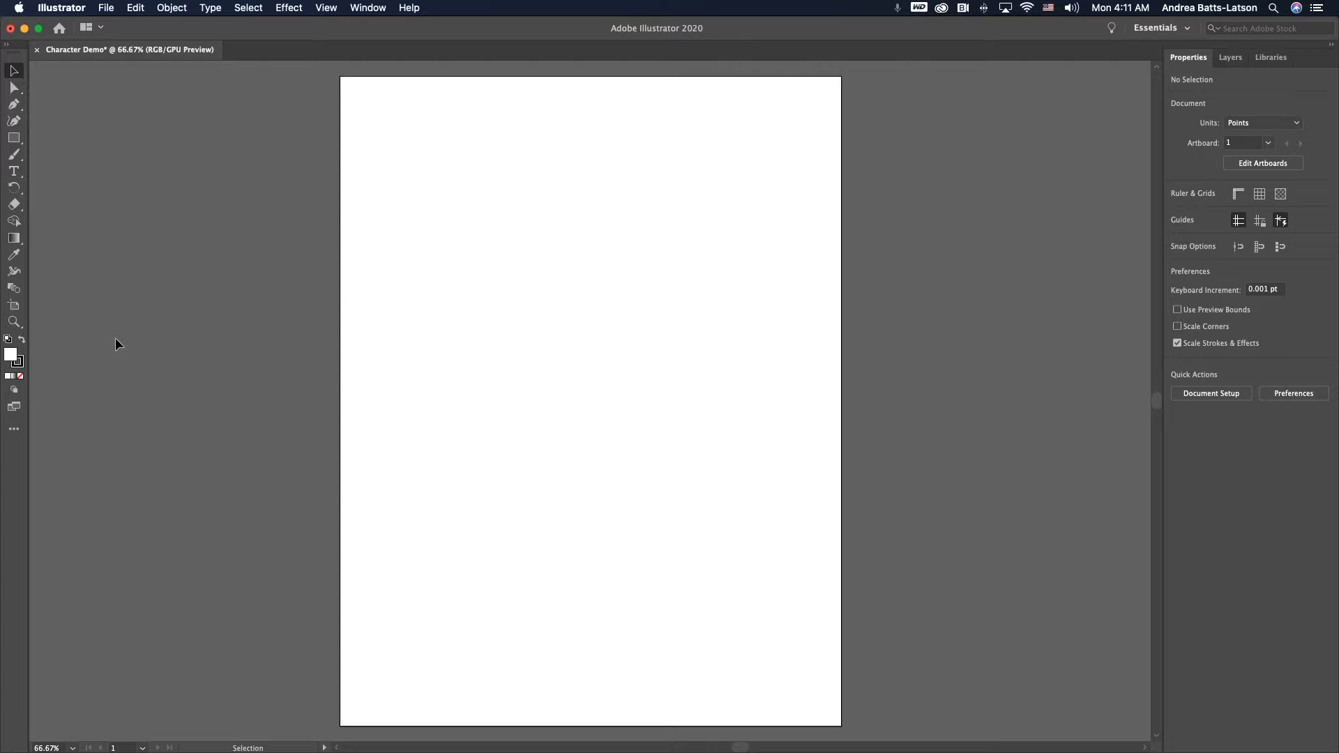
Step: Draw a rectangle about 460 by 337 pt in the upper part of the artboard and shift it slightly down
click(20, 145)
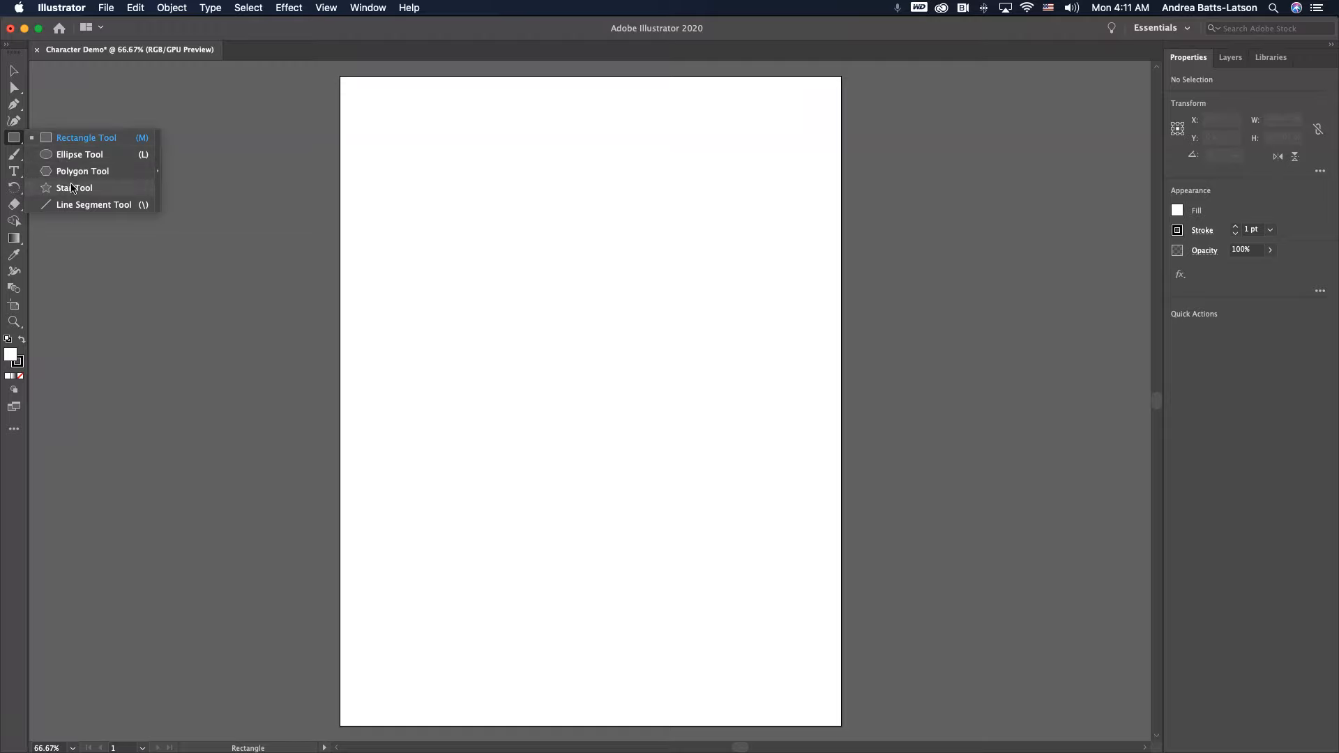
click(15, 138)
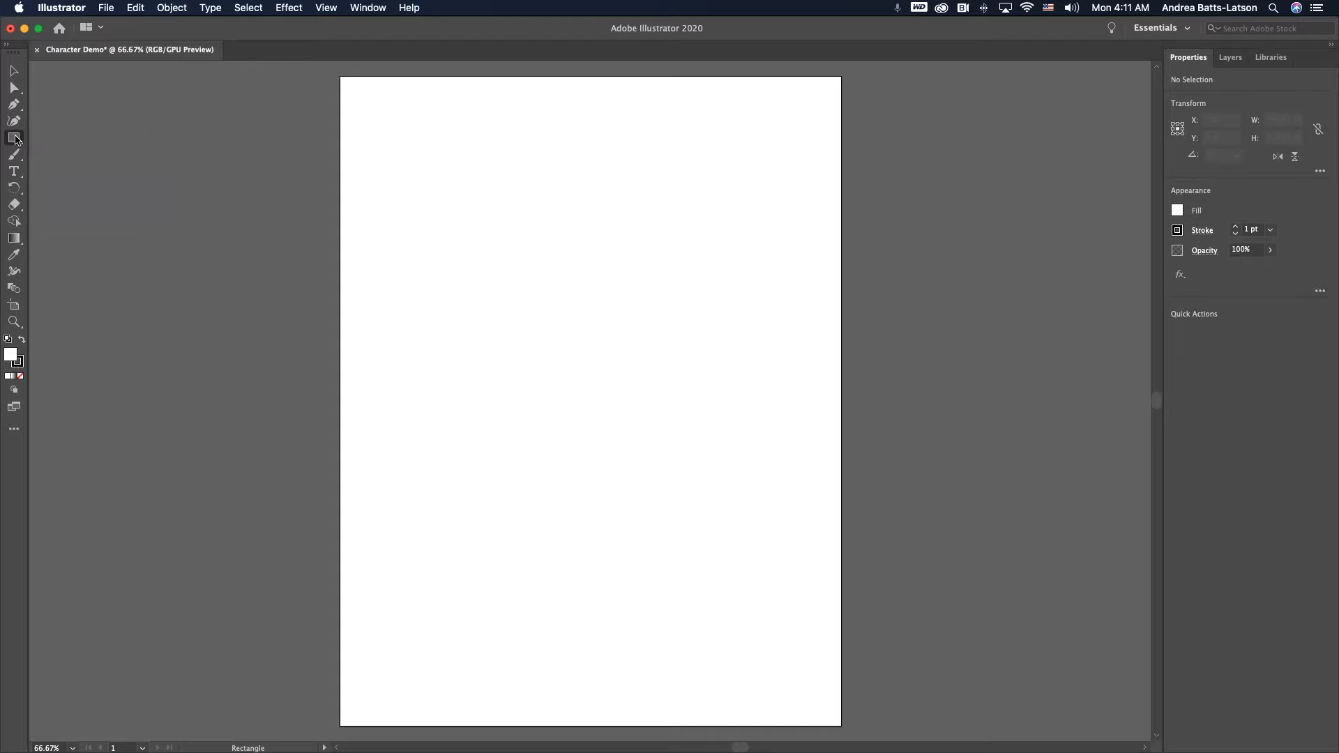
click(15, 138)
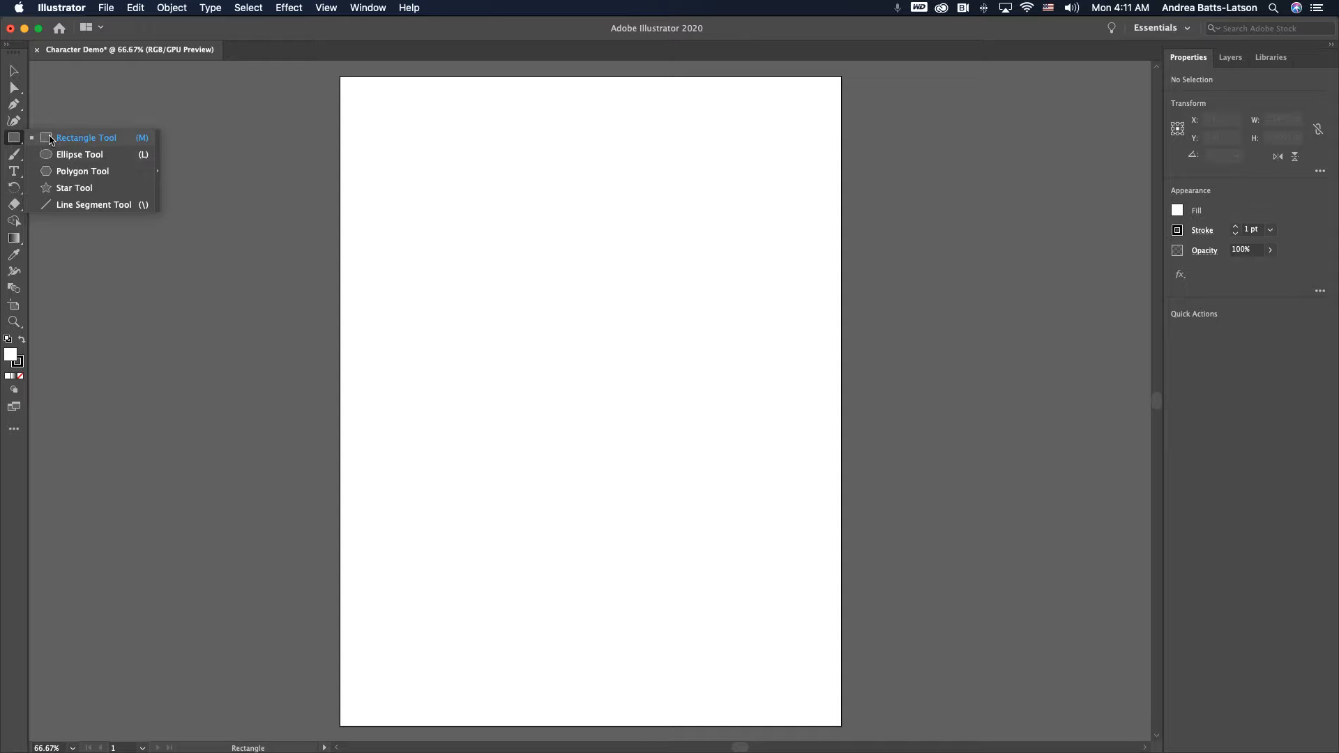
click(51, 139)
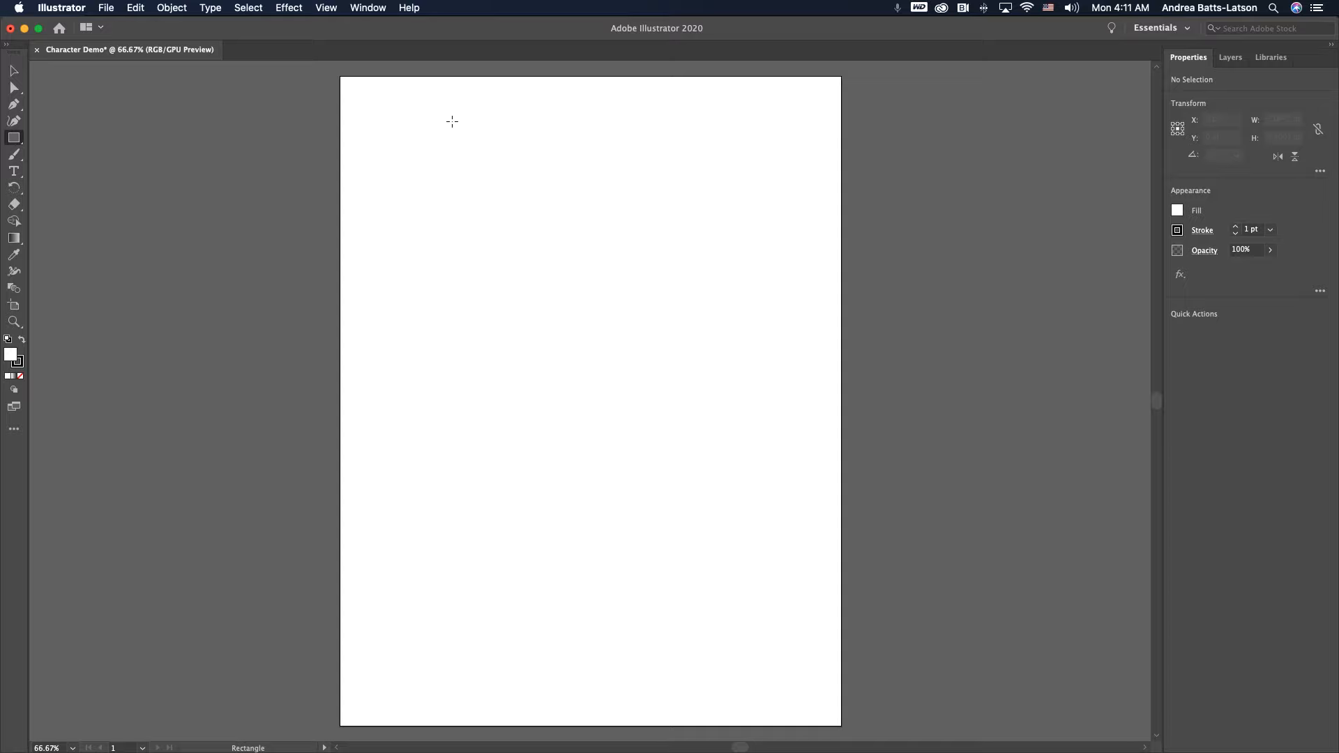
drag(452, 121, 630, 250)
mouse_move(635, 254)
mouse_down()
mouse_move(681, 288)
mouse_move(666, 278)
mouse_up()
key(shift)
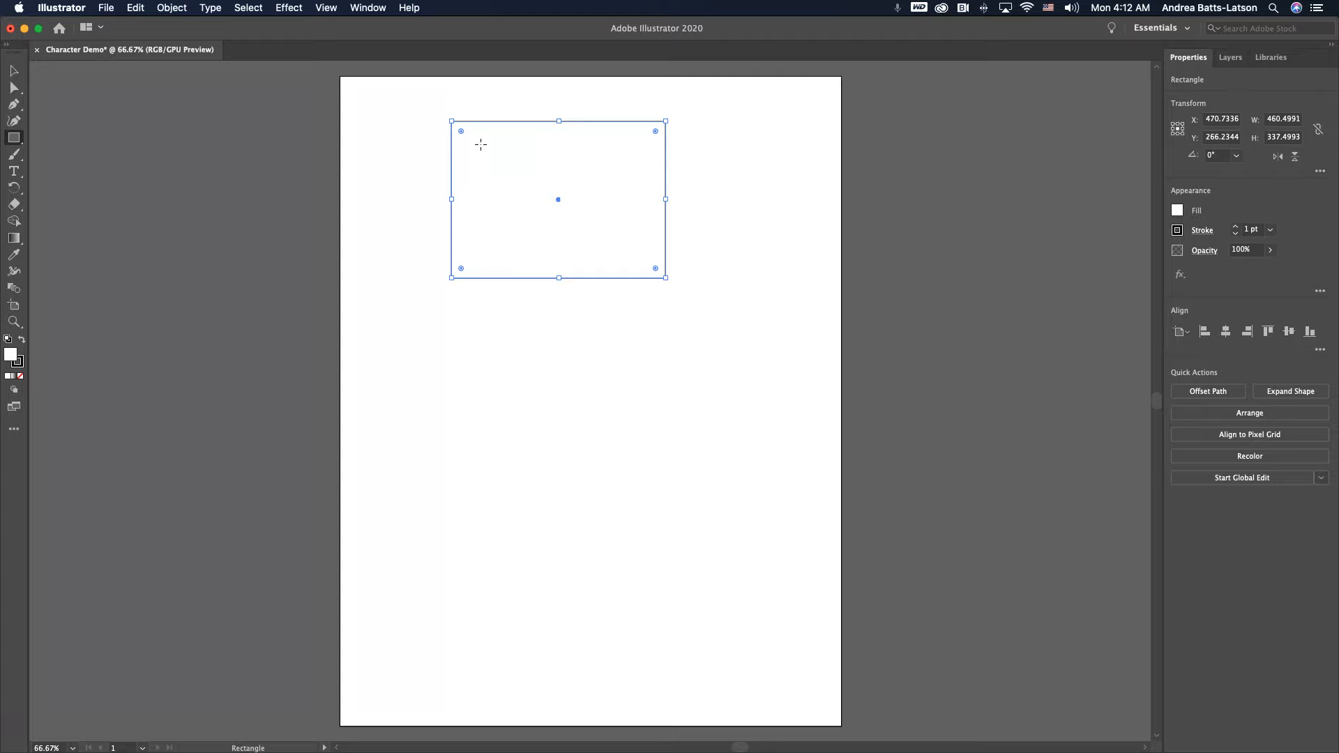
click(13, 71)
drag(477, 152, 507, 174)
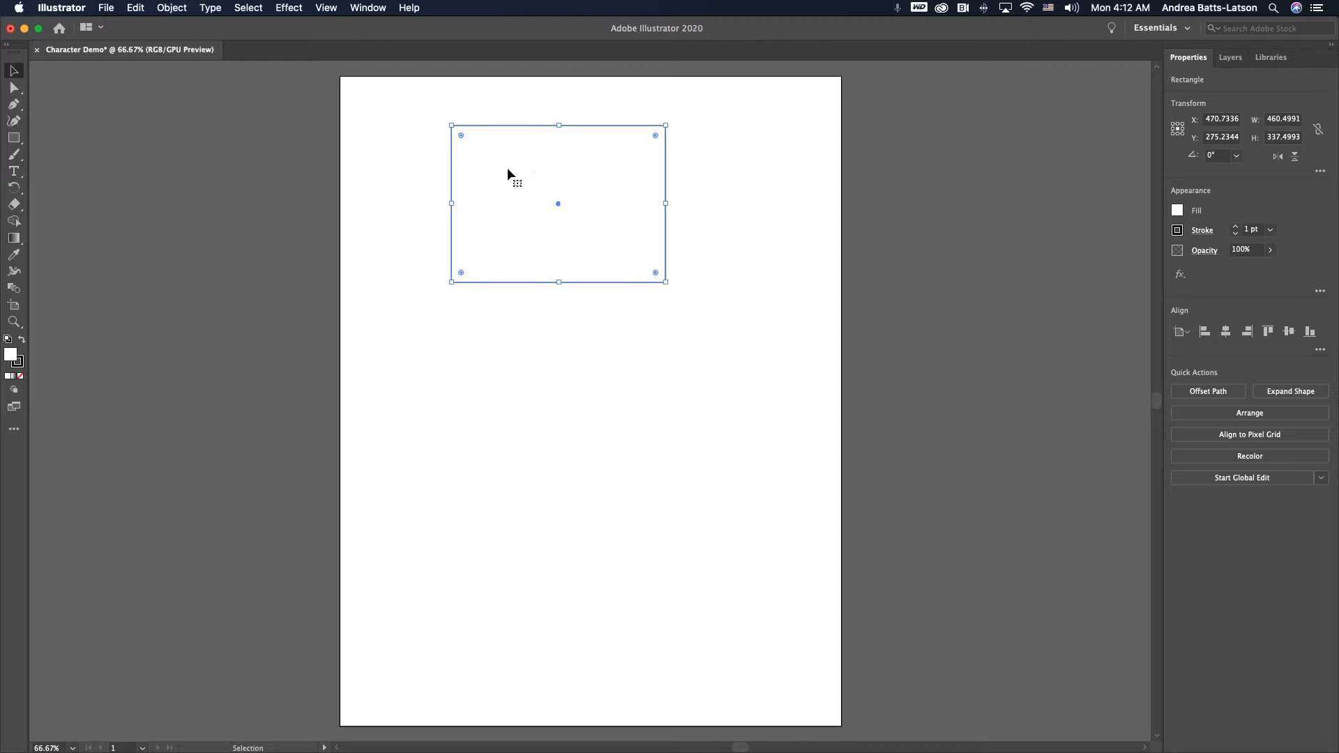
Step: Try pulling the rectangle's lower-right anchor point outward with the Direct Selection tool, and undo the change
click(14, 91)
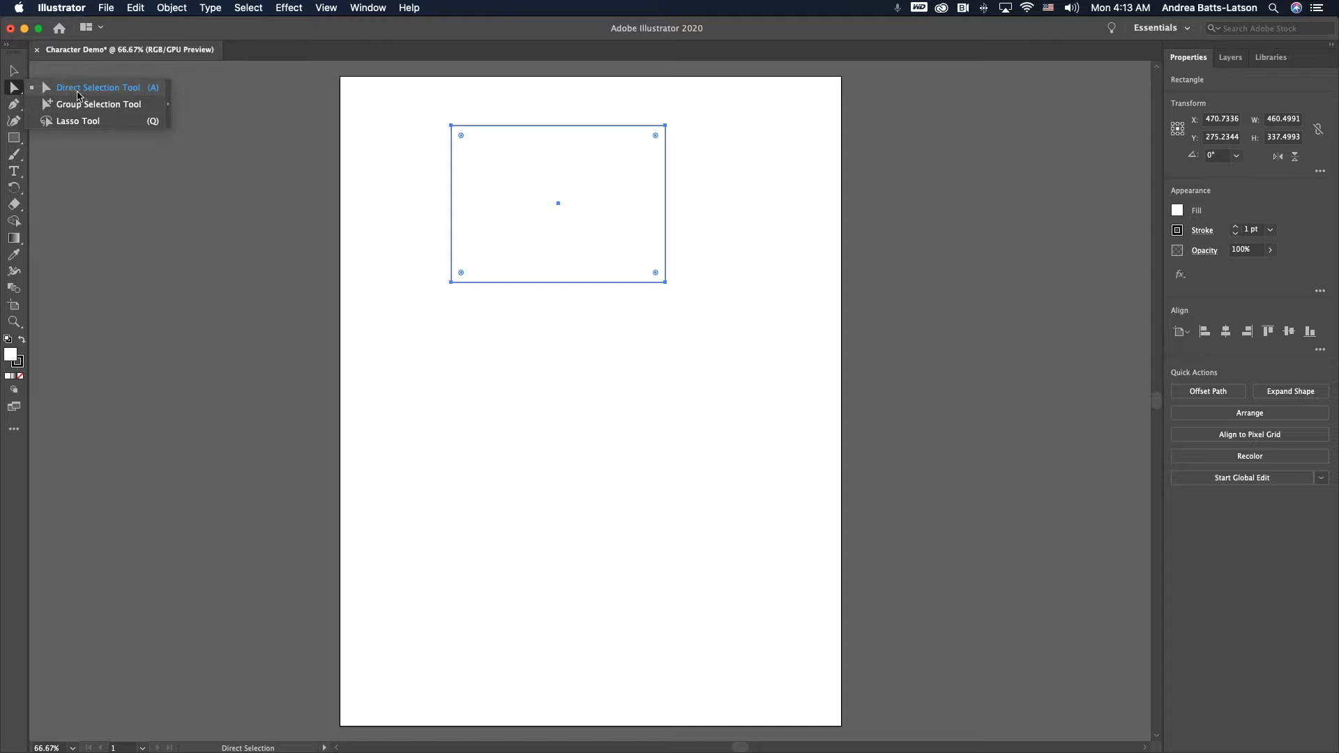
click(79, 90)
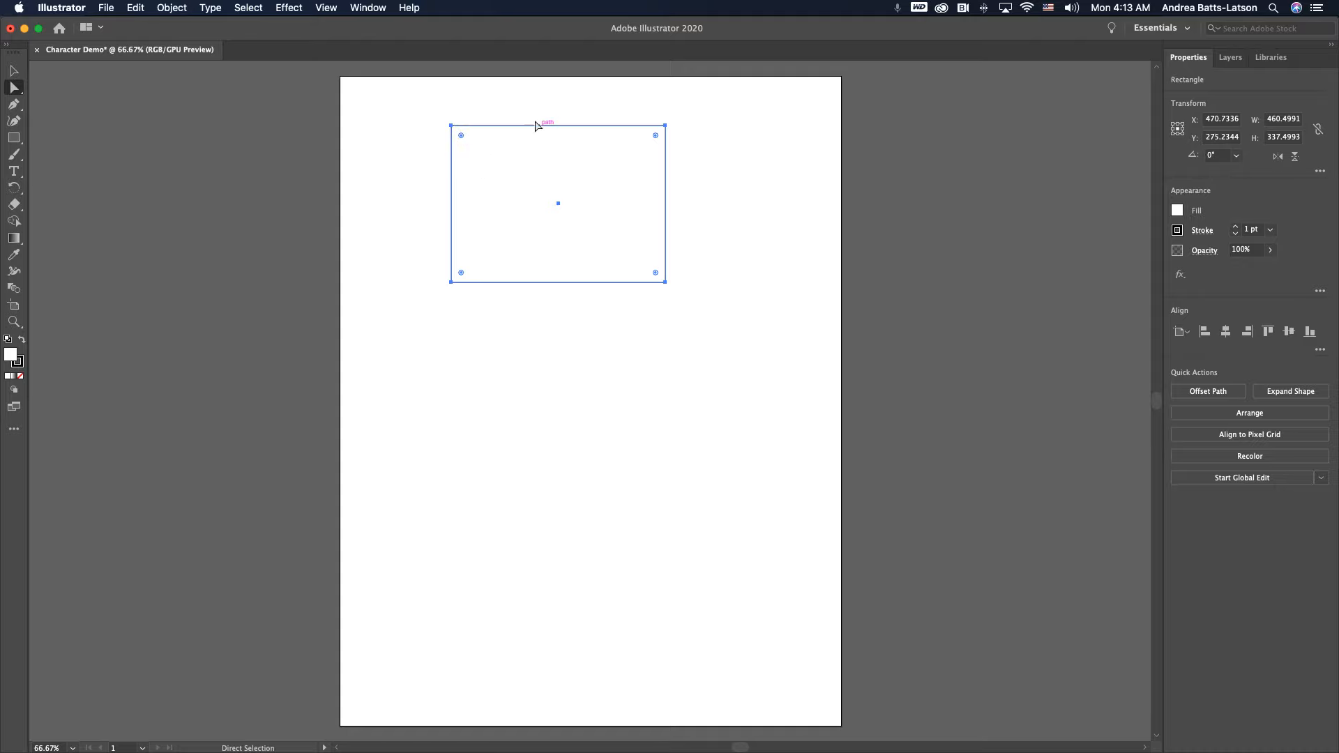
mouse_move(532, 166)
mouse_down()
mouse_move(551, 164)
mouse_move(444, 117)
mouse_move(594, 119)
mouse_move(585, 195)
mouse_move(484, 160)
mouse_move(556, 155)
mouse_move(505, 162)
mouse_move(525, 153)
mouse_move(530, 165)
mouse_up()
click(667, 284)
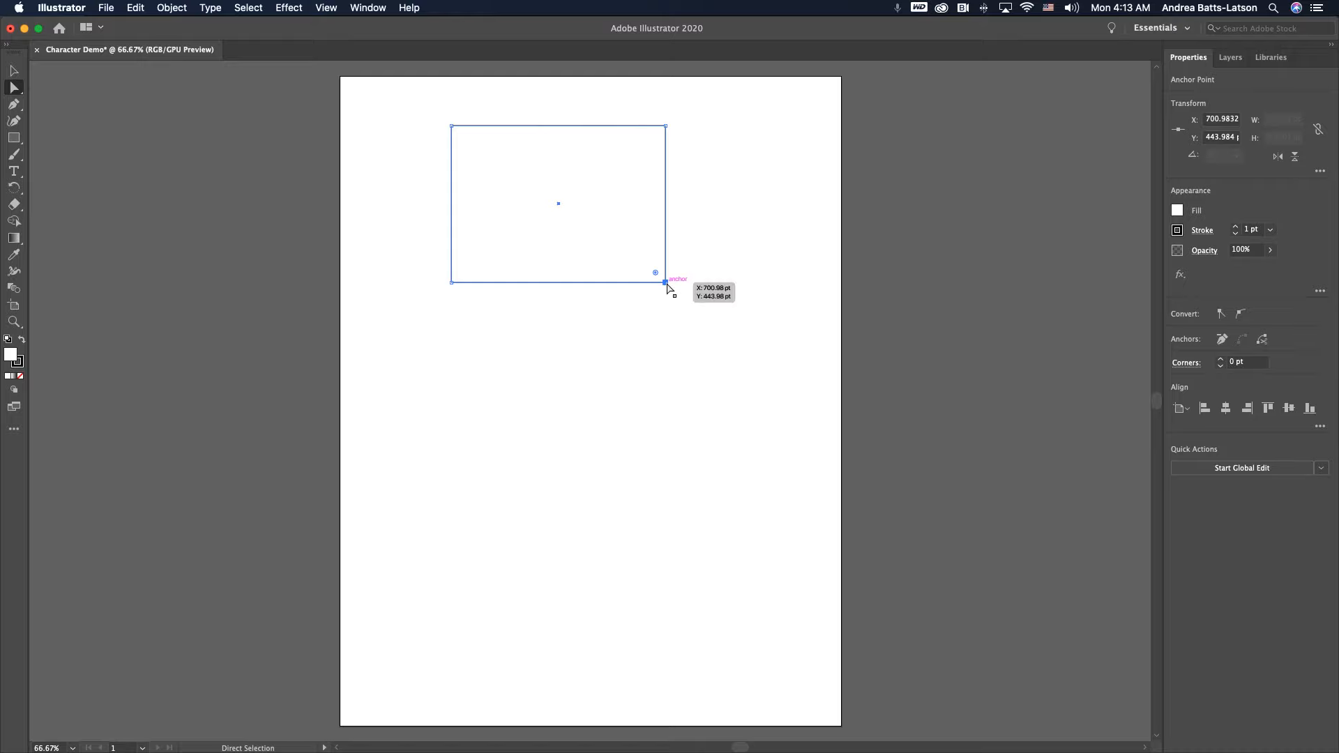
drag(666, 283, 681, 323)
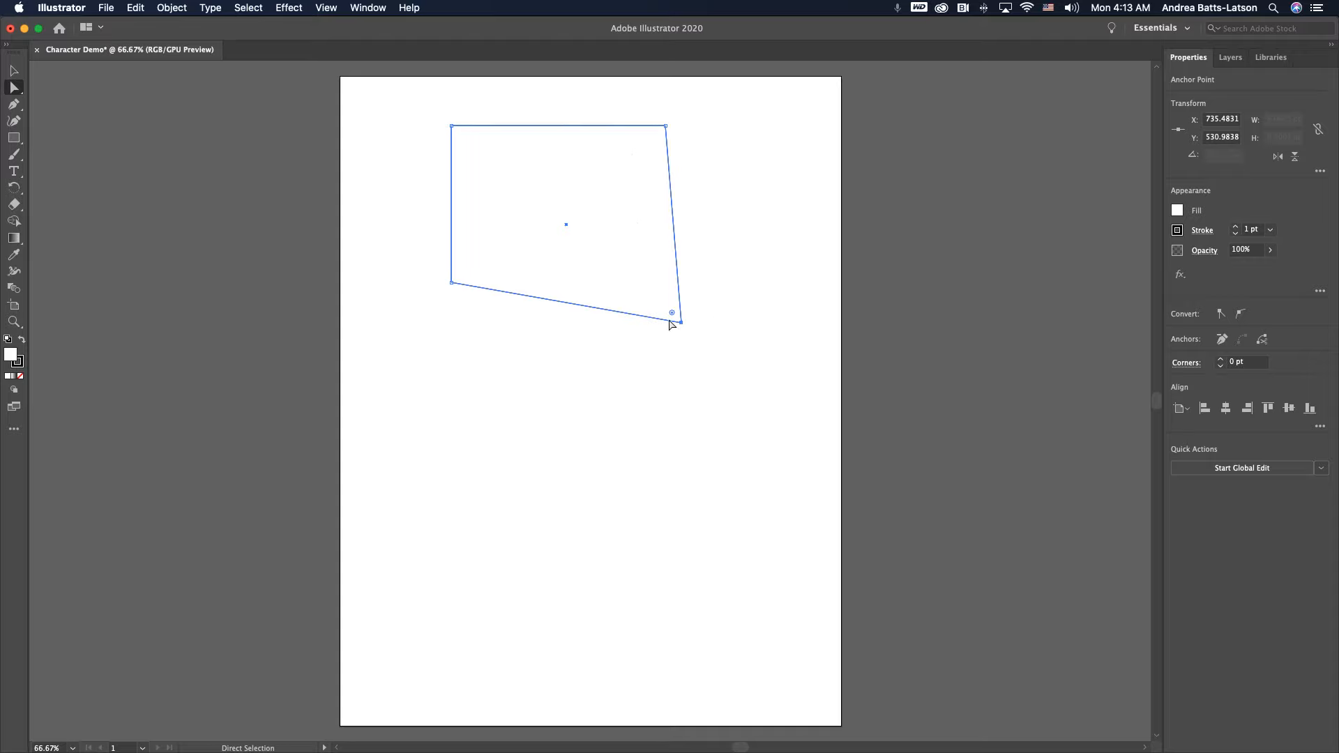
key(super+z)
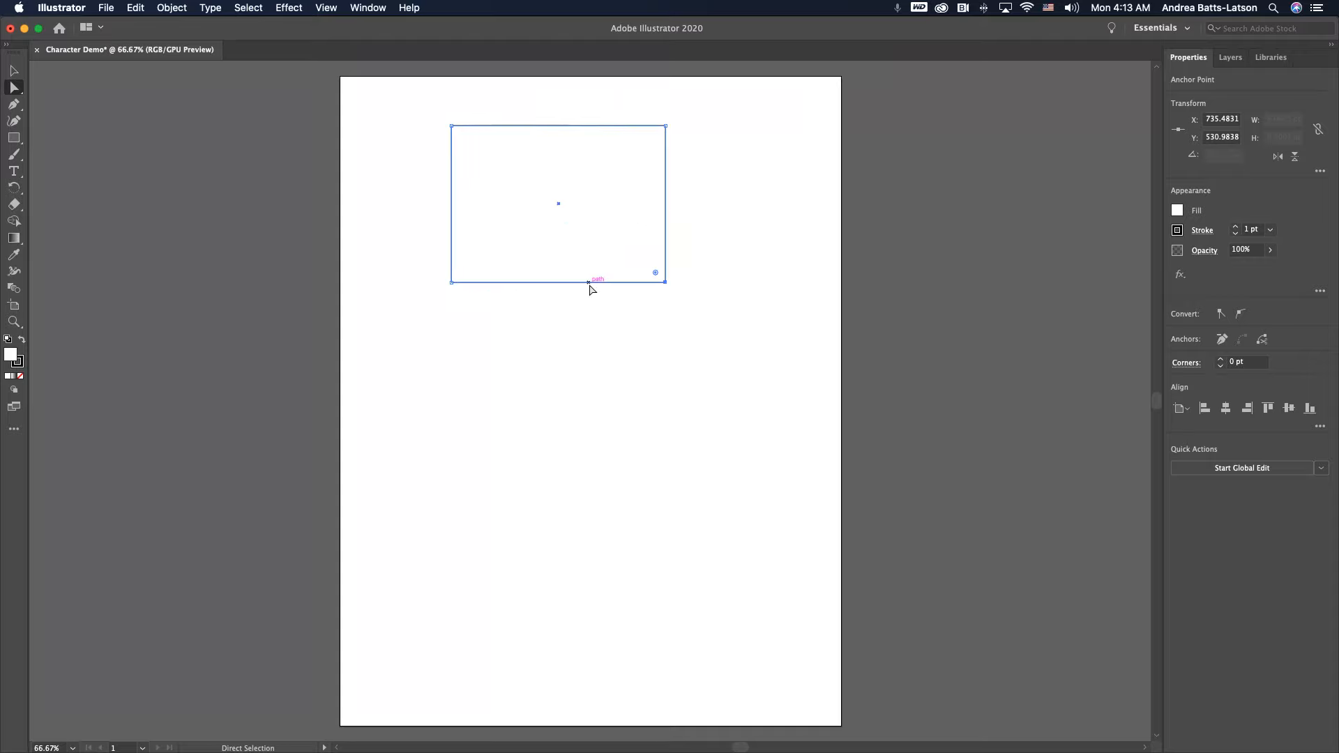
Step: Reshape the rectangle by moving its lower-left anchor to about X 165, Y 549 pt and its lower-right anchor to about X 737, Y 478 pt
click(403, 180)
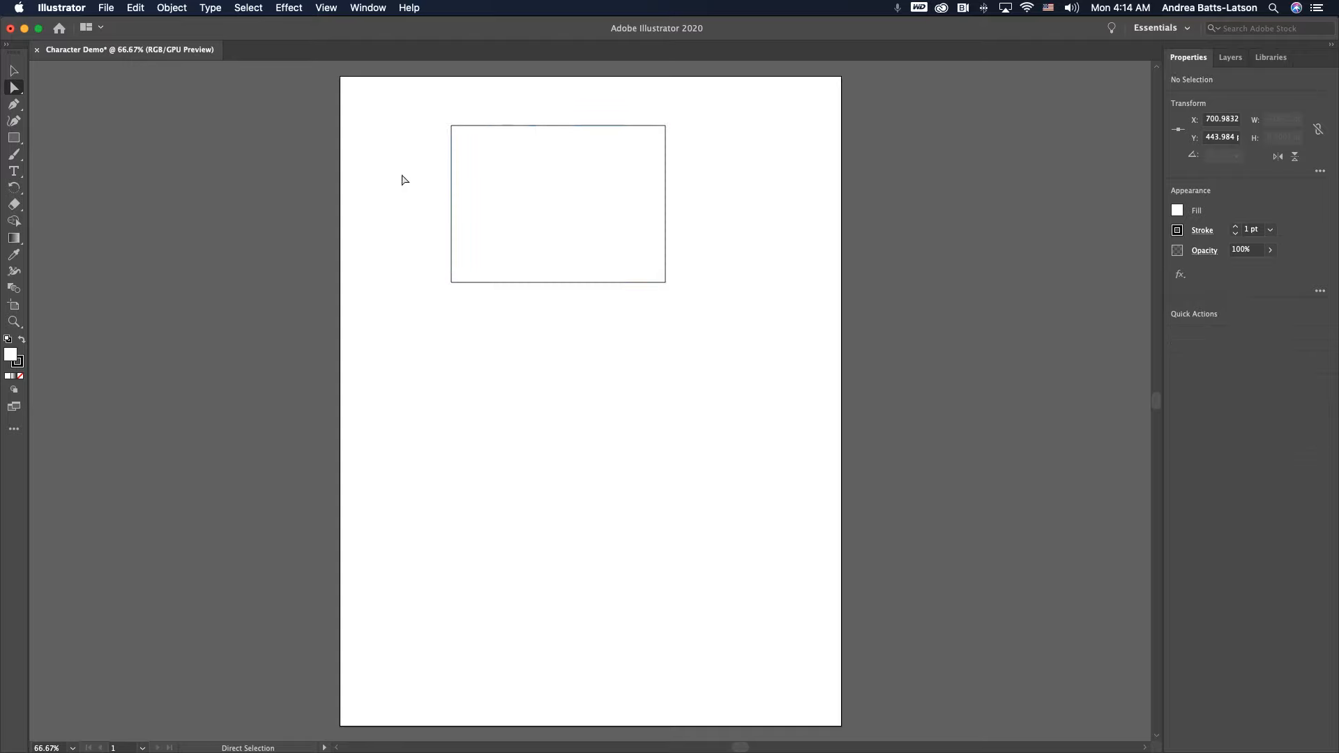
click(469, 147)
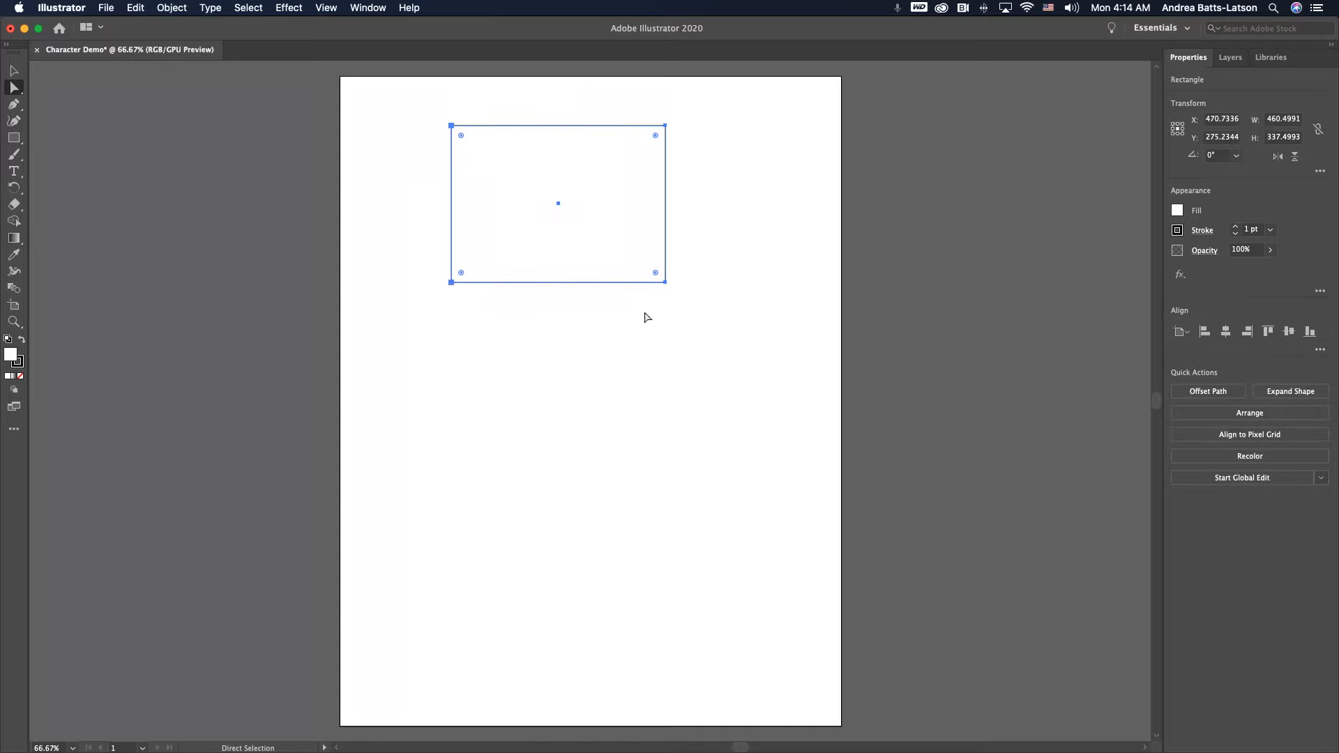
click(399, 218)
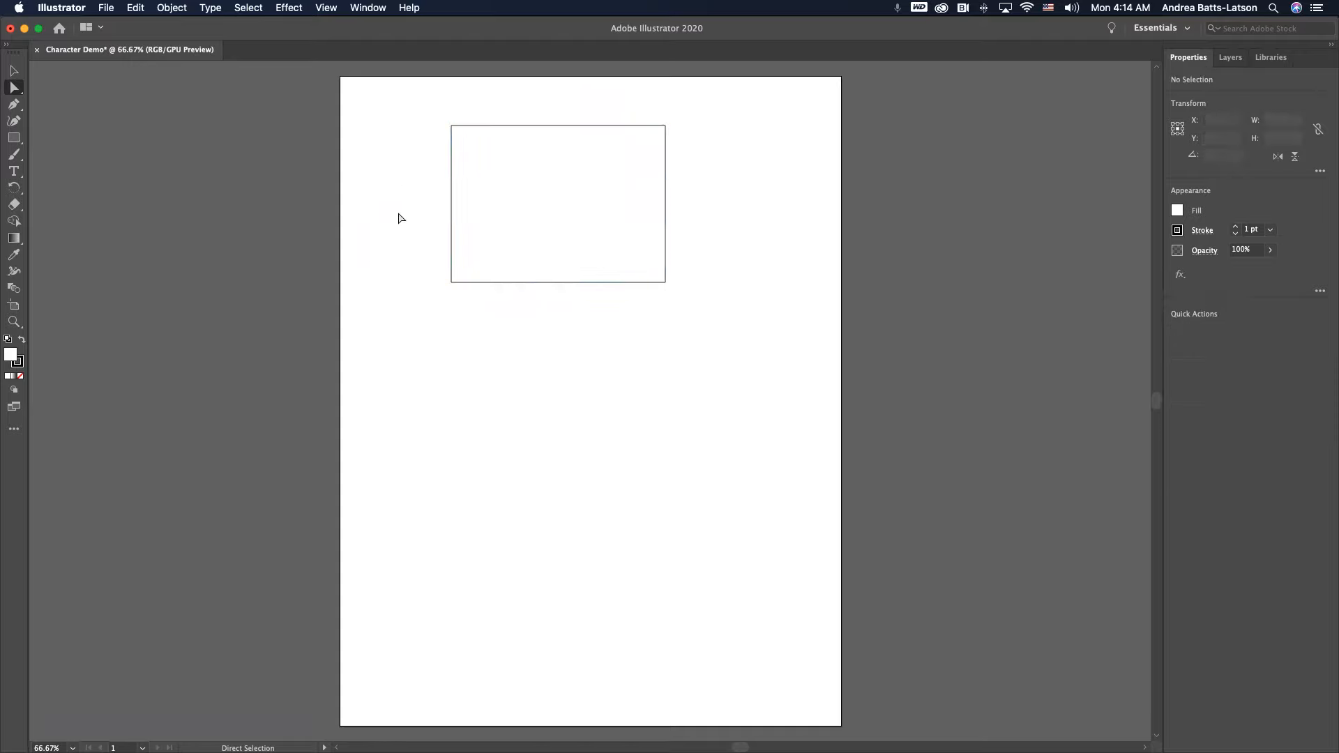
click(502, 194)
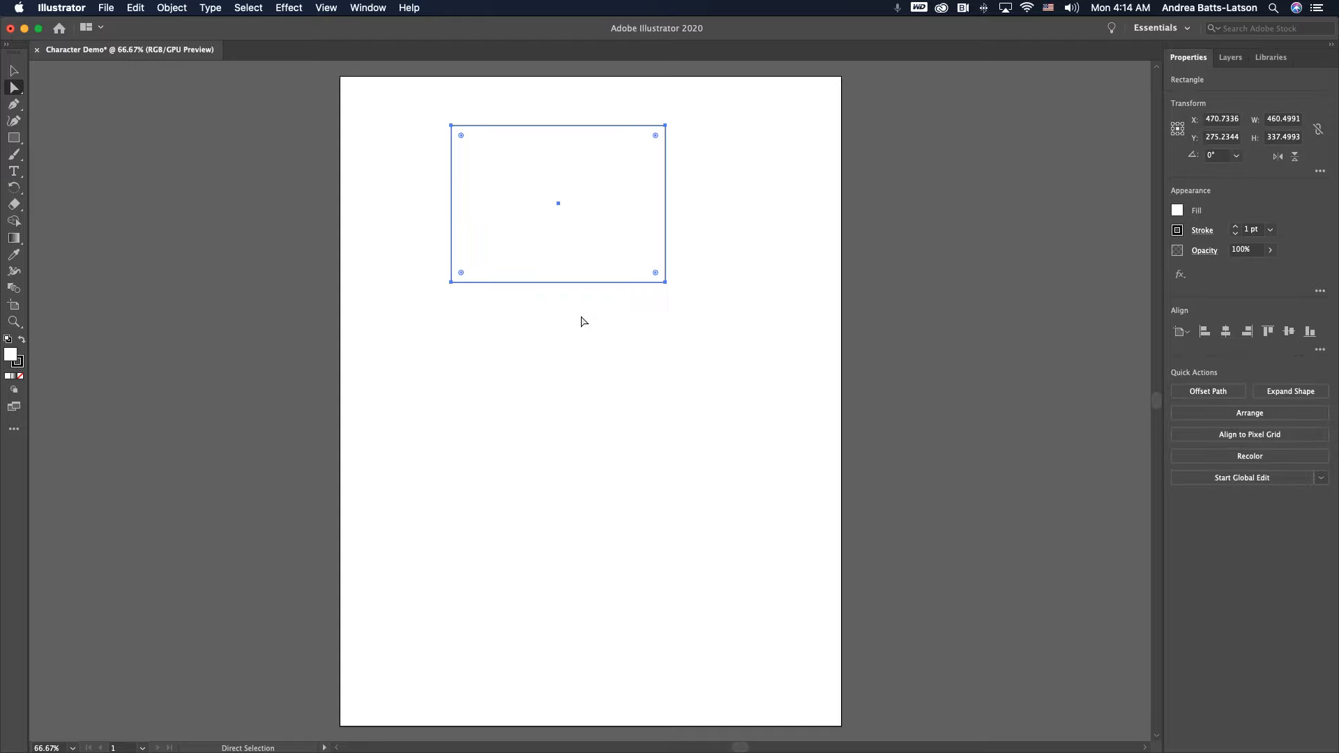
click(450, 283)
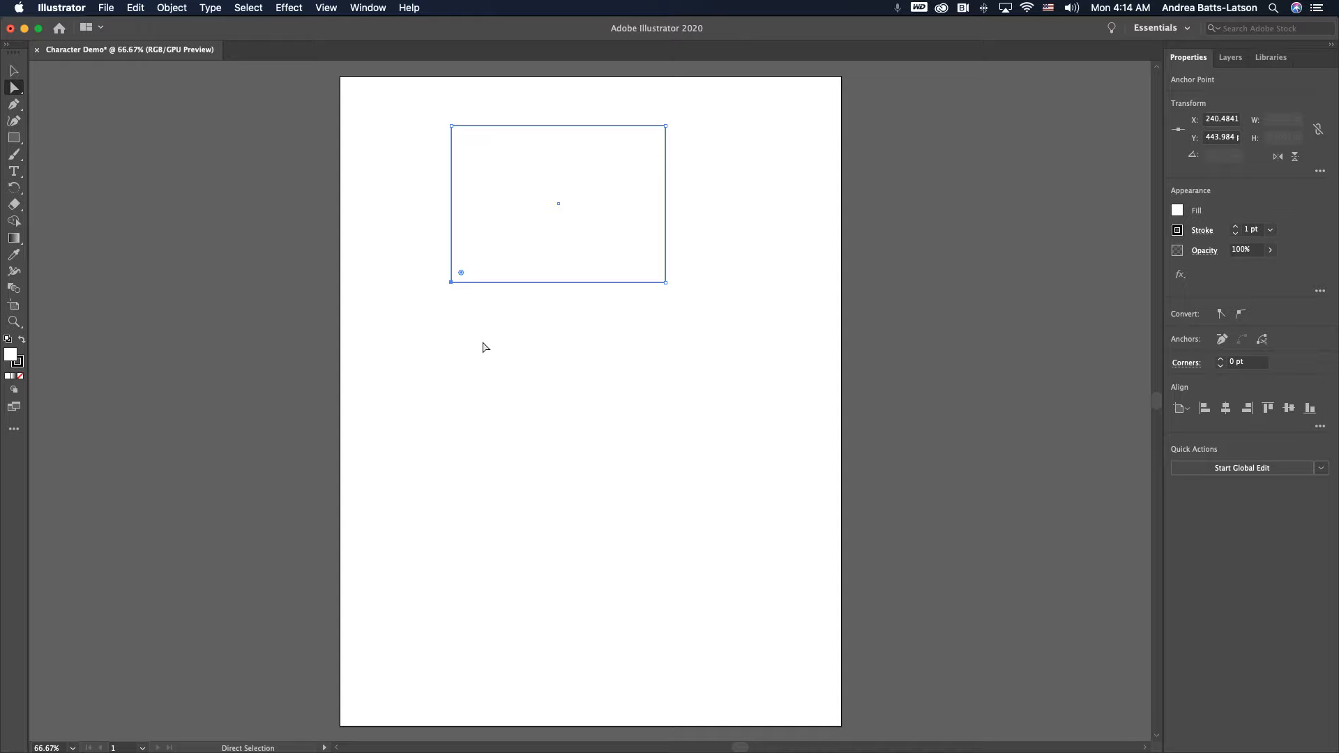
drag(452, 286, 416, 331)
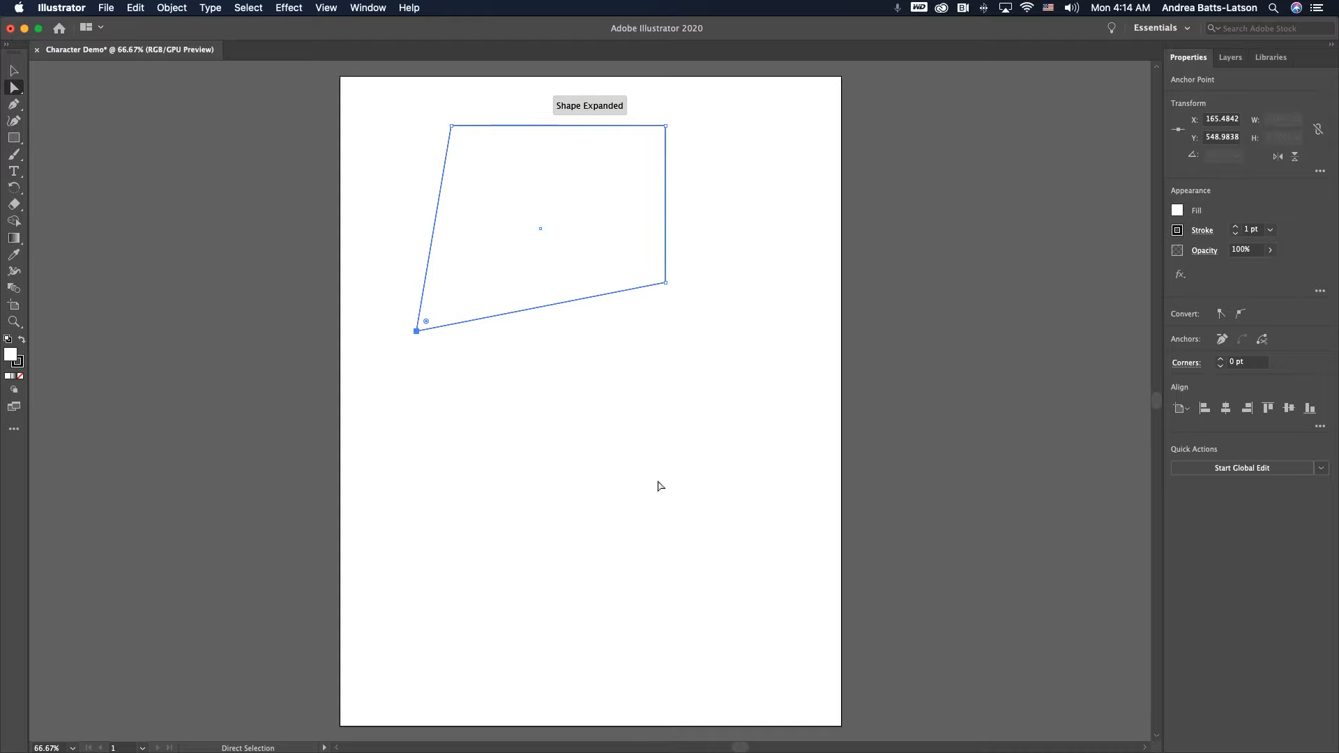
drag(666, 283, 682, 298)
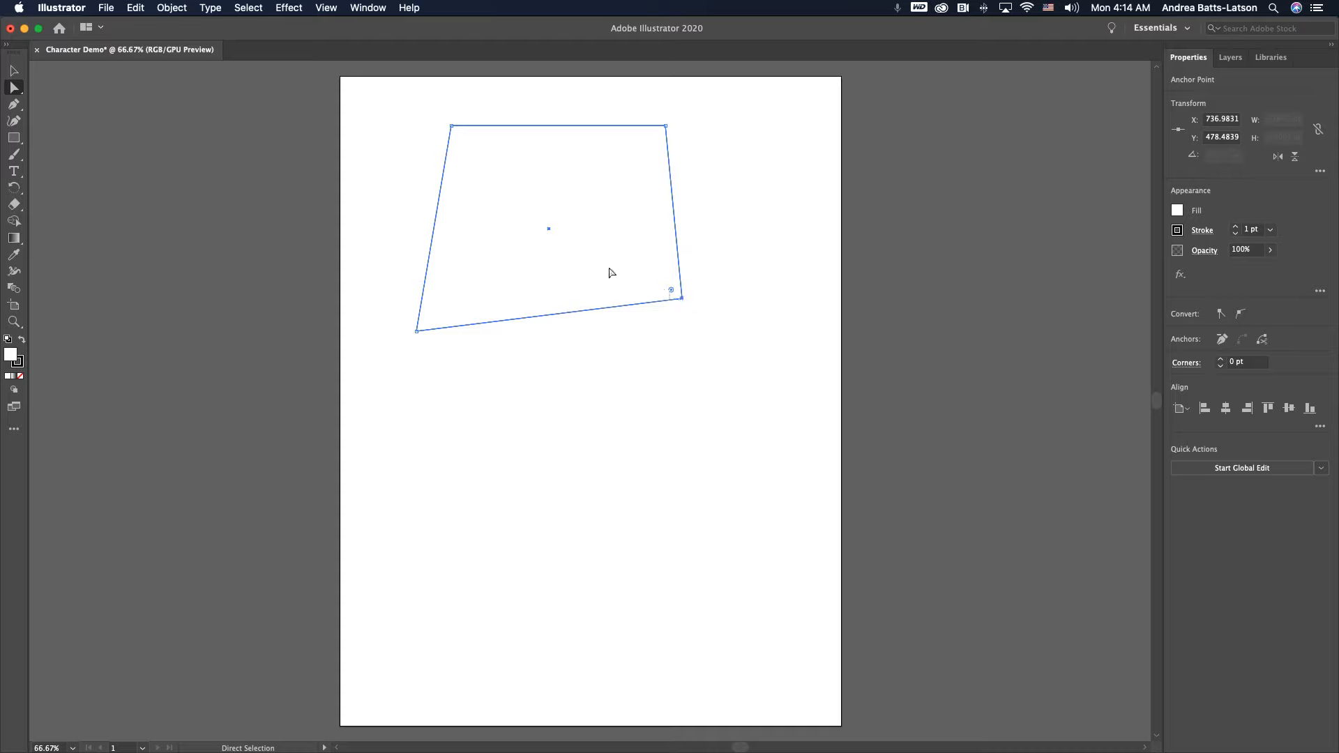
click(418, 214)
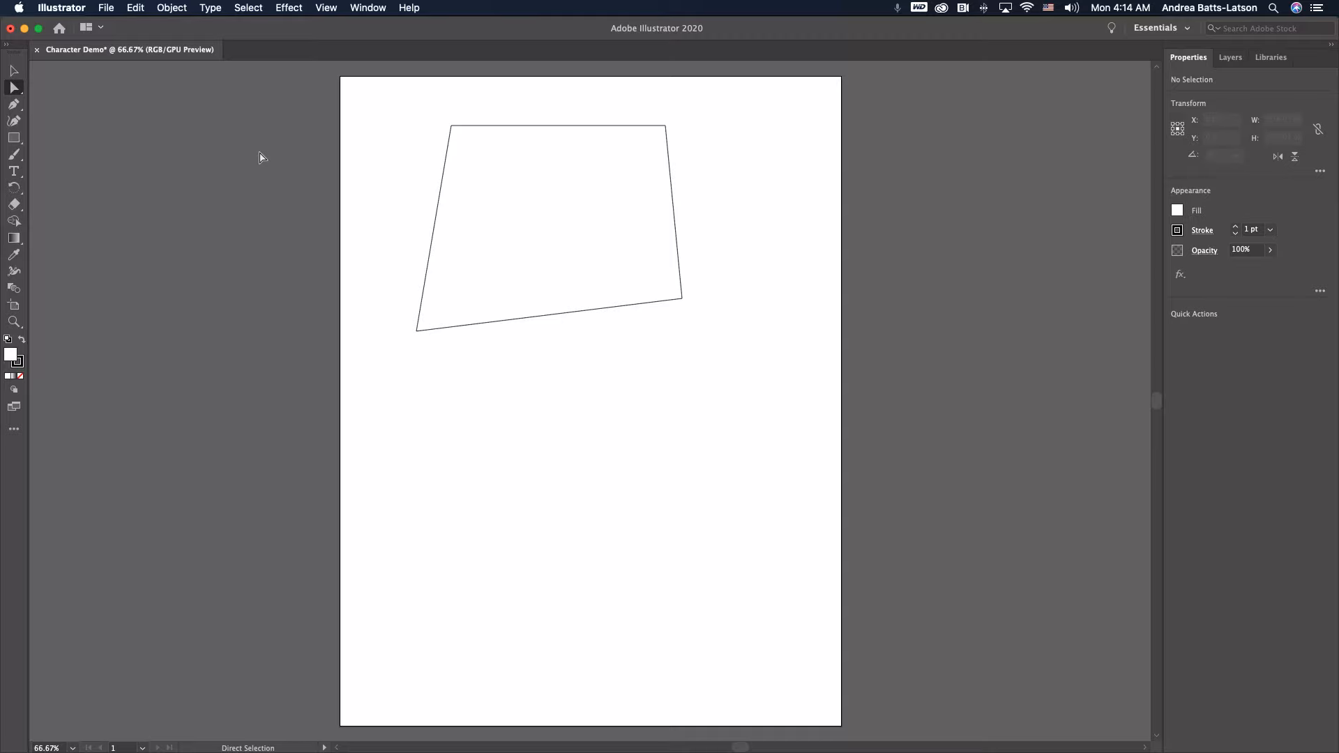
Step: Move the four-sided shape's lower-left anchor slightly up and inward, and deselect the shape
click(417, 331)
drag(417, 332, 421, 314)
click(500, 383)
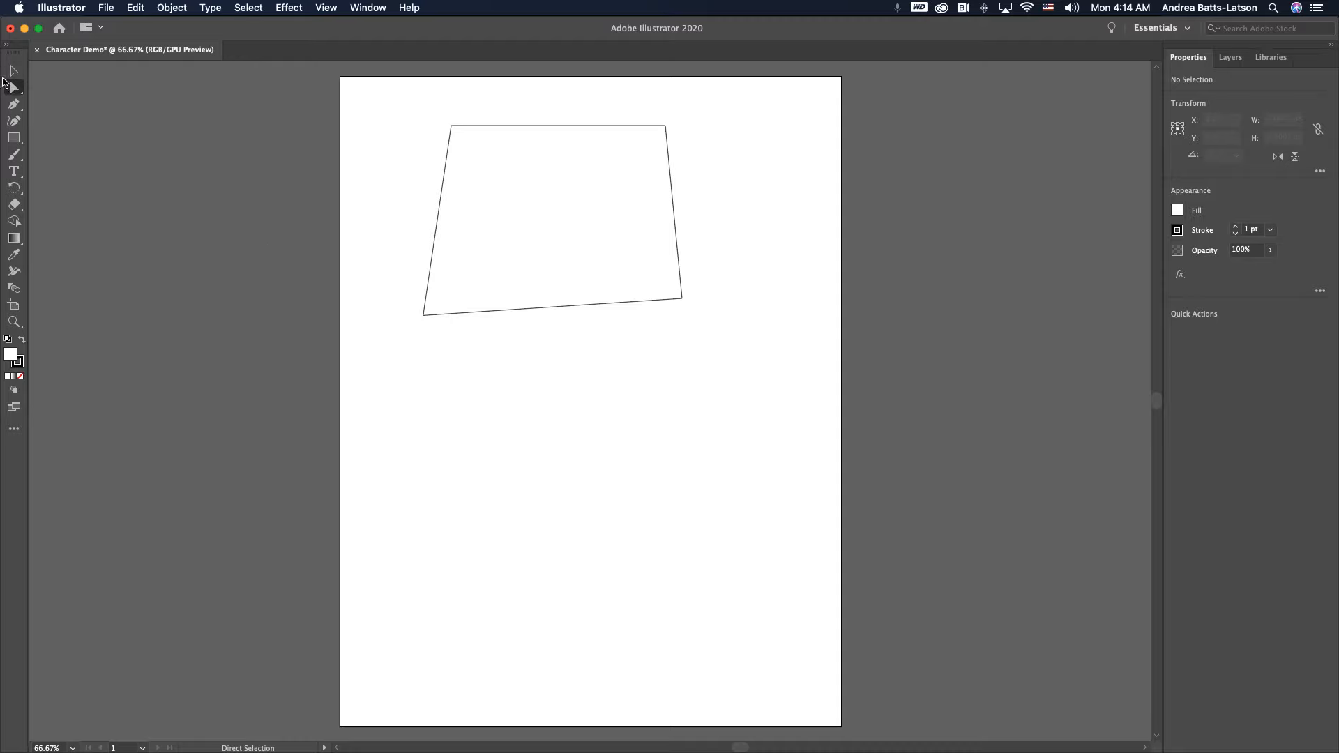
Step: Try a many-pointed star about 222 pt wide over the four-sided shape's bottom edge, and undo it
click(14, 139)
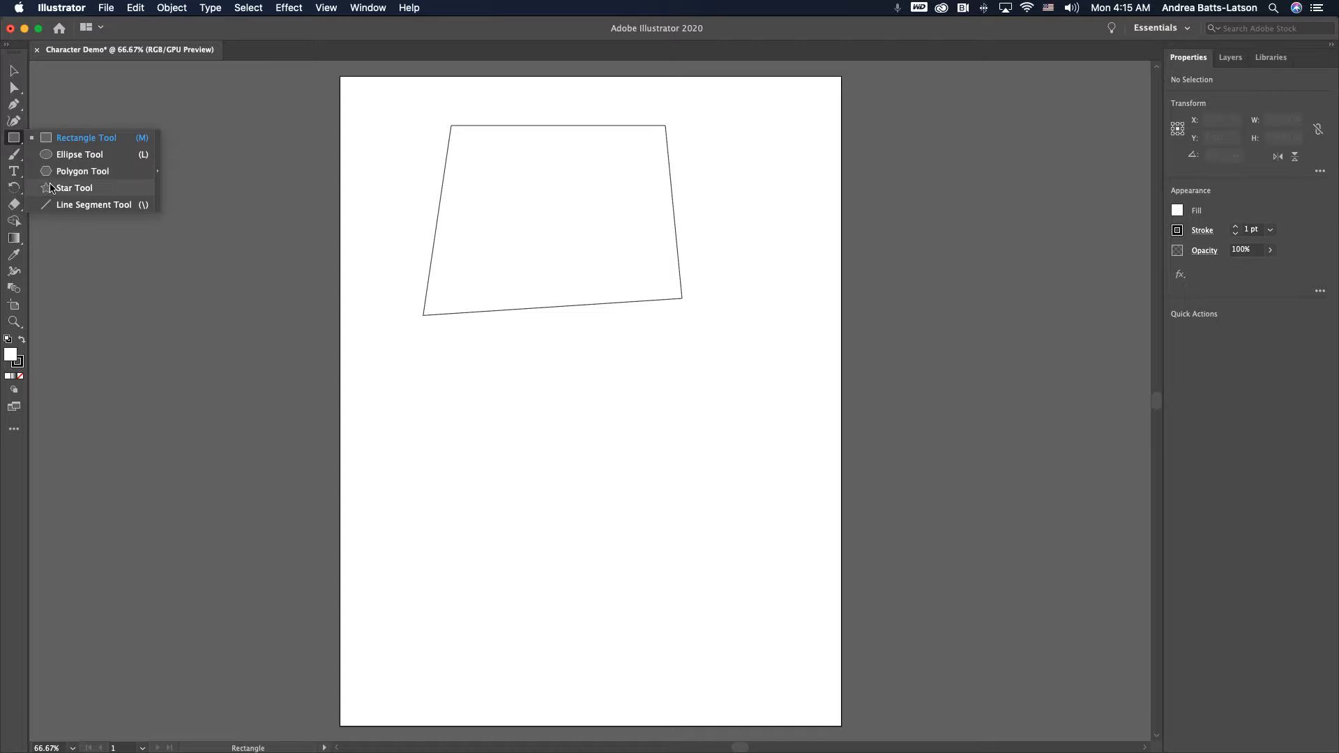
click(63, 187)
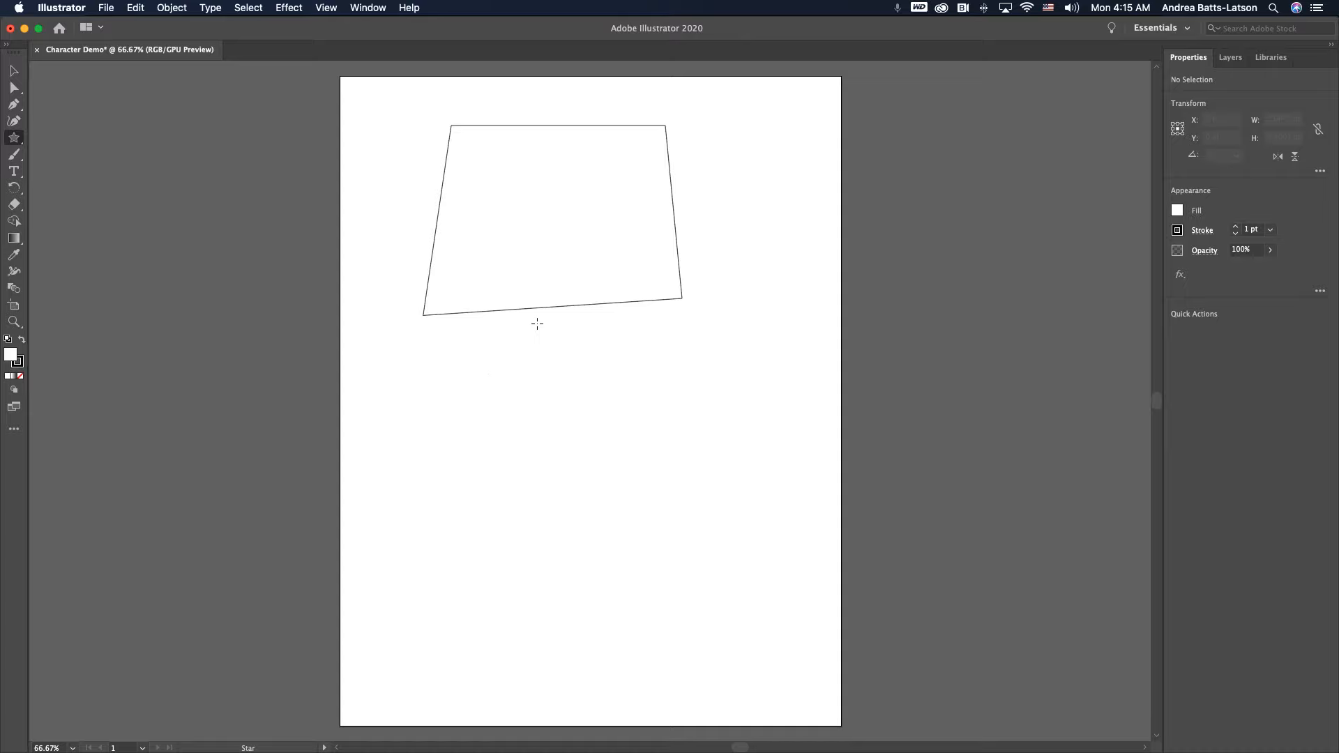
drag(535, 320, 551, 369)
key(Up)
key(Up)
key(Up)
key(Up)
key(Up)
key(Up)
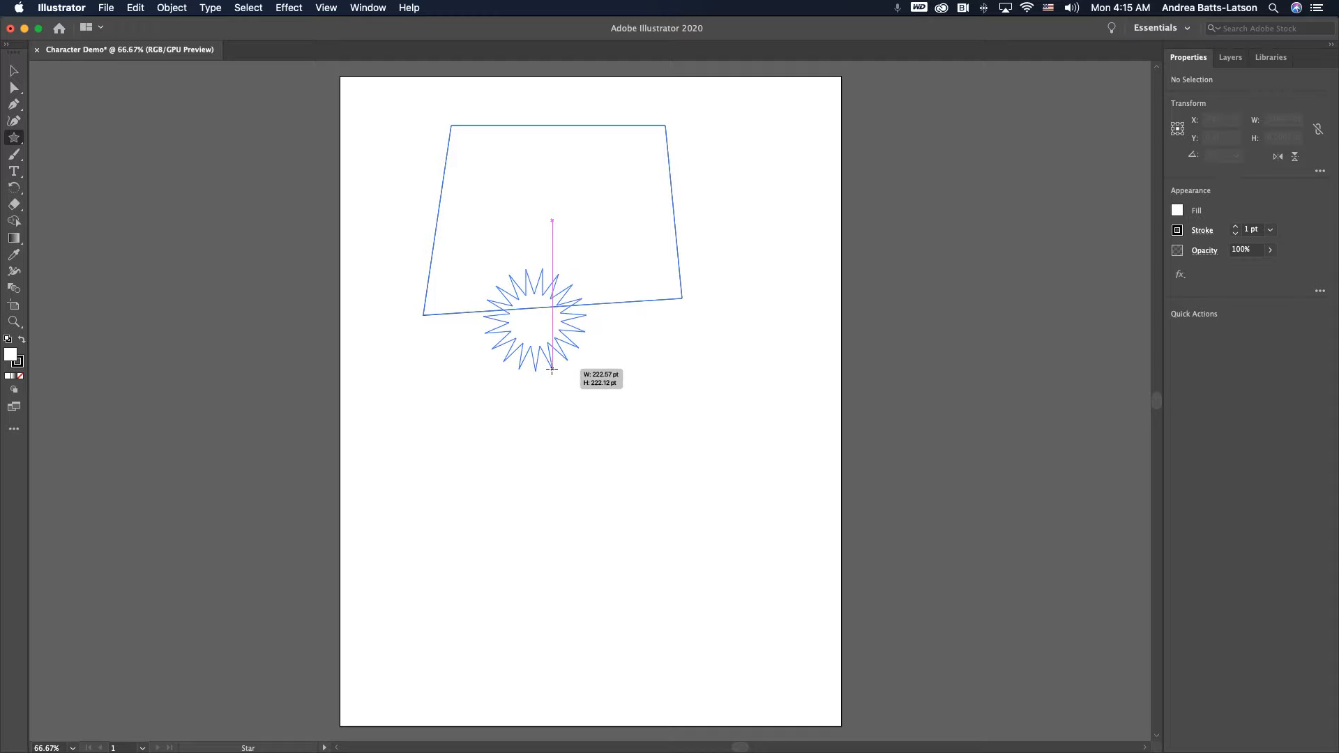
drag(552, 368, 552, 368)
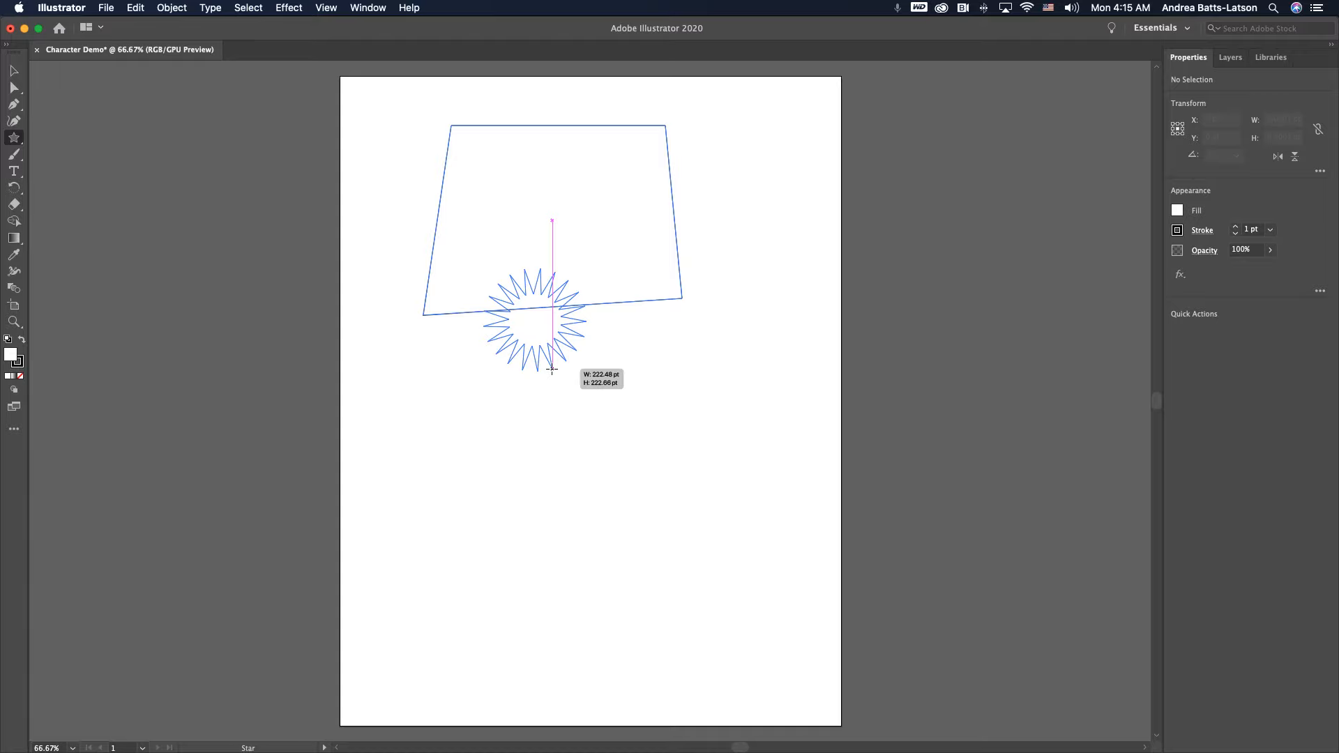
drag(552, 368, 553, 367)
key(ctrl+z)
Step: Draw a star over the four-sided shape's lower-left area, varying its point count down to a triangle about 267 by 262 pt
drag(515, 282, 563, 341)
key(Down)
key(Down)
key(Down)
key(Down)
key(Down)
key(Down)
key(Down)
key(Down)
key(Down)
key(Down)
key(Down)
key(Down)
key(Down)
key(Down)
key(Down)
key(Down)
key(Down)
key(Down)
key(Down)
key(Down)
key(Down)
key(Up)
key(Up)
key(Up)
key(Up)
key(Up)
key(Up)
key(Up)
key(Up)
key(Up)
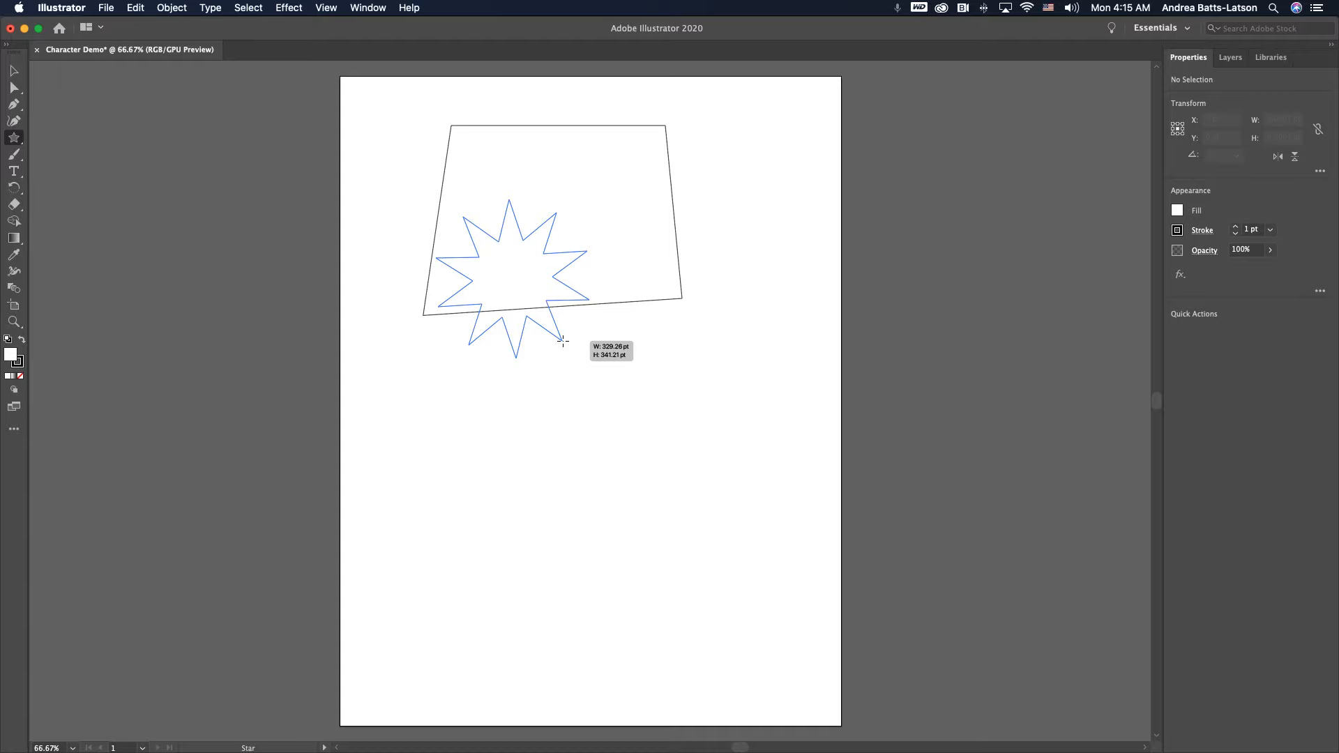
drag(563, 341, 562, 341)
key(Down)
key(Down)
key(Up)
key(Up)
key(Down)
key(Down)
key(Down)
key(Down)
key(Down)
key(Down)
key(Down)
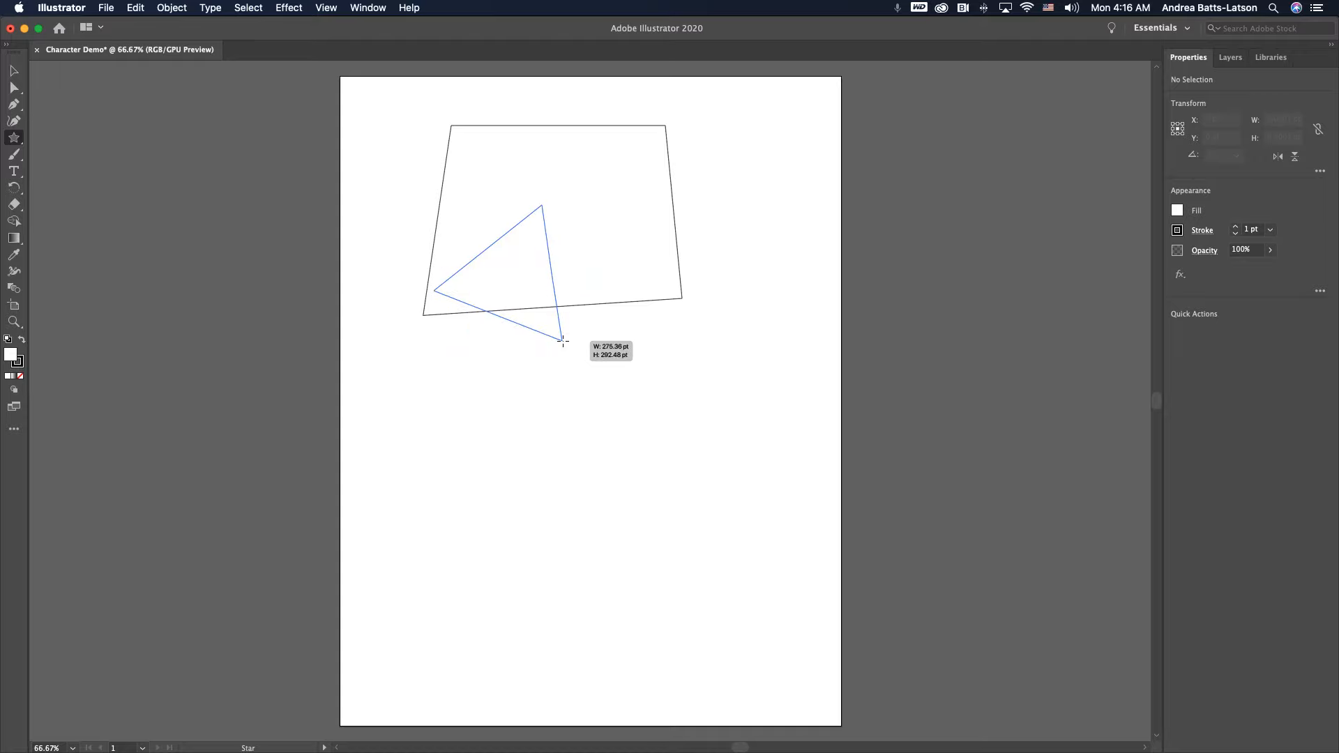
mouse_move(563, 341)
mouse_down()
mouse_move(574, 302)
mouse_move(567, 329)
mouse_up()
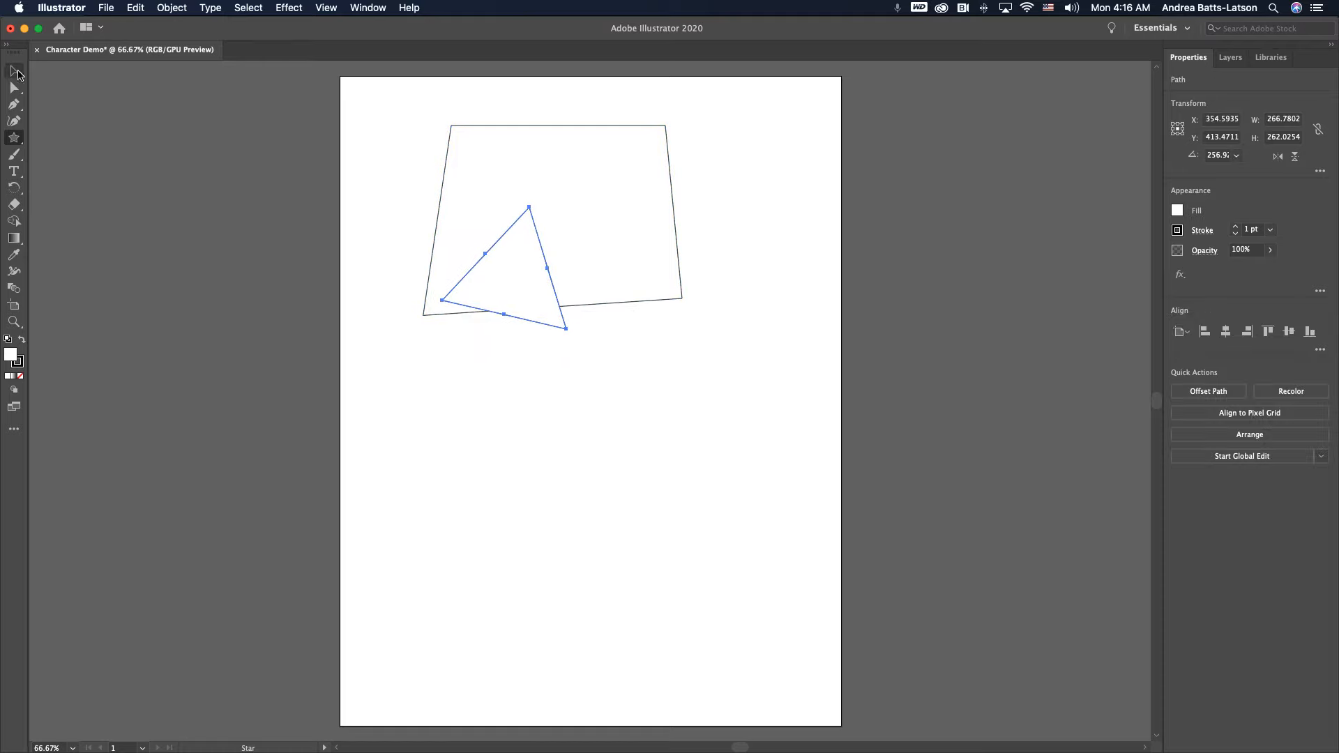
Step: Move the triangle to the middle of the four-sided shape's bottom edge and rotate it until it points straight up
click(14, 71)
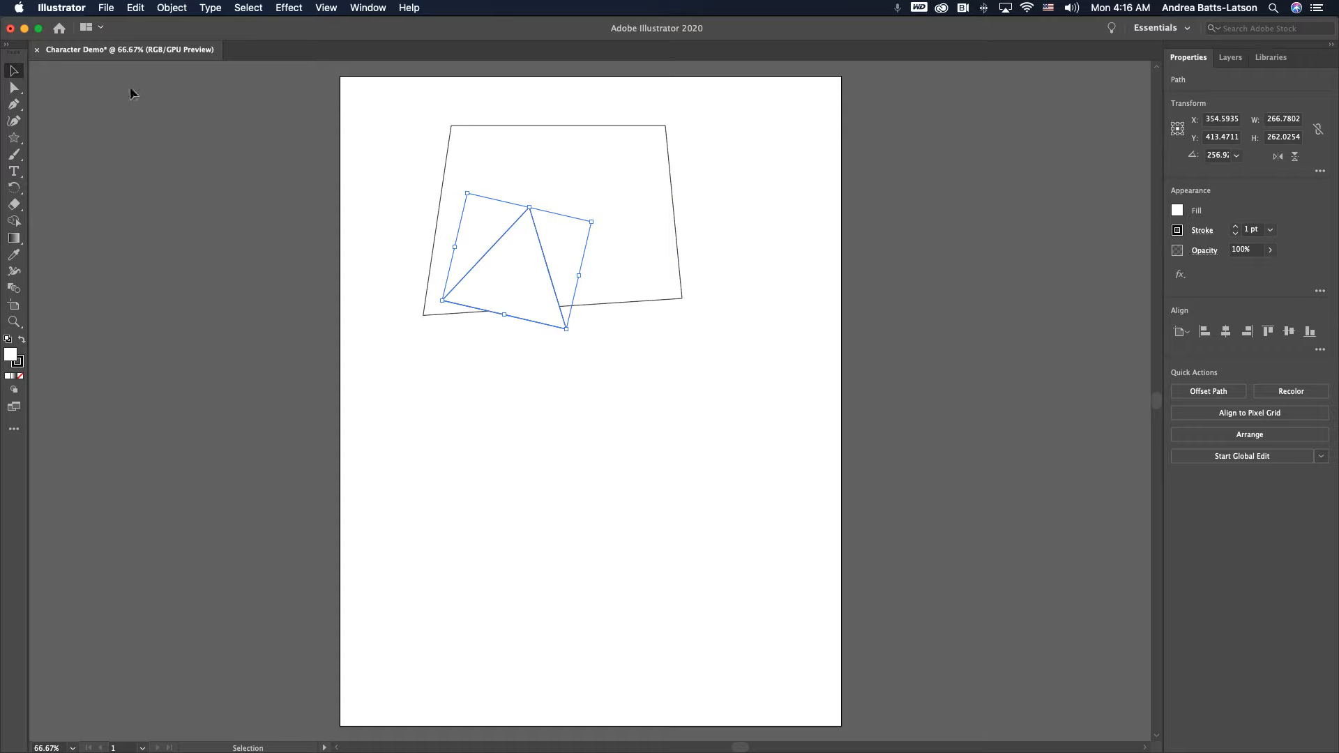
drag(498, 253, 537, 310)
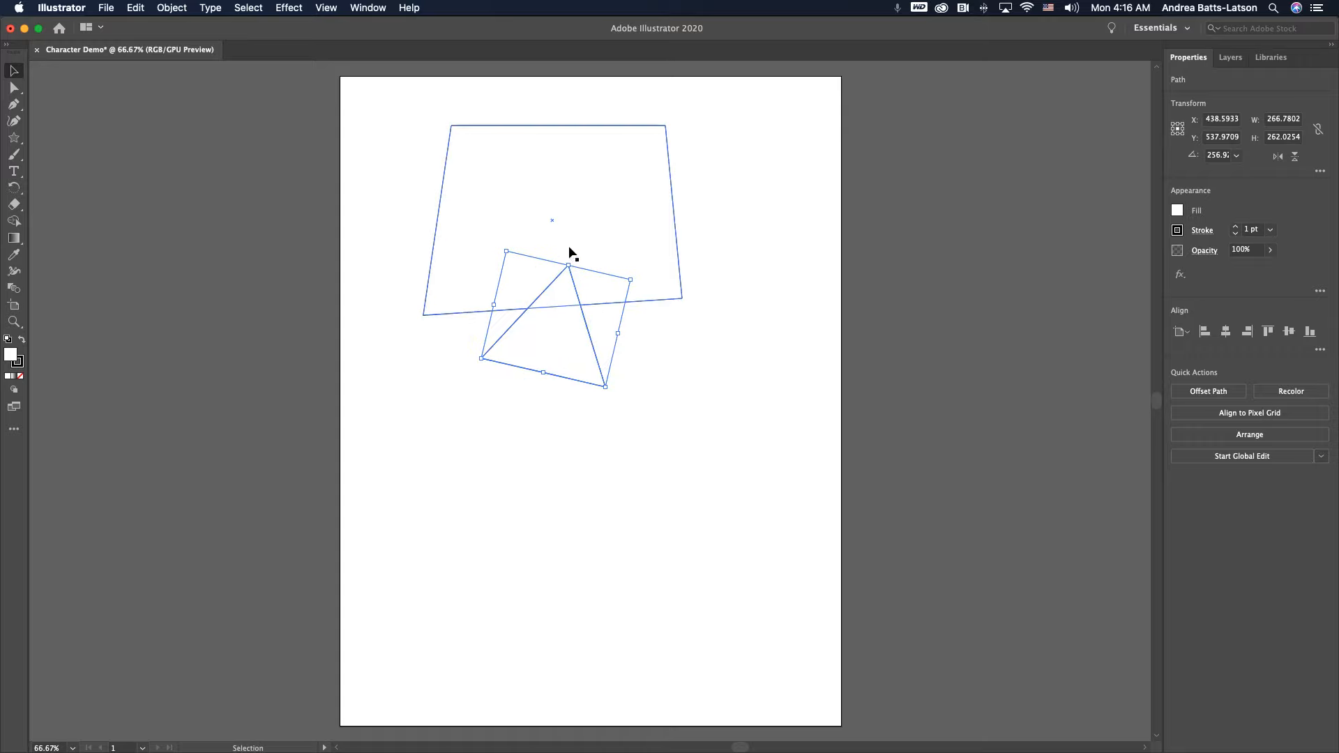
mouse_move(500, 245)
mouse_down()
mouse_move(469, 263)
mouse_move(471, 282)
mouse_move(476, 251)
mouse_up()
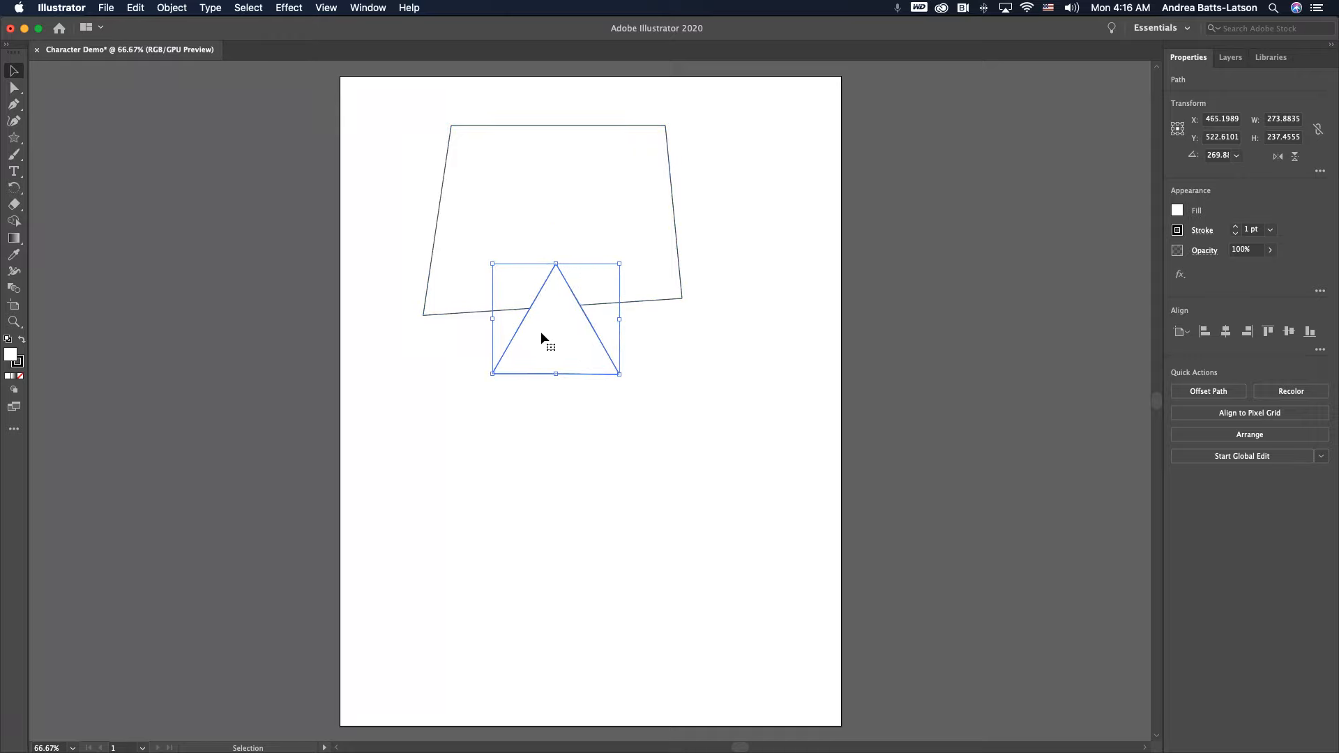
mouse_move(541, 332)
mouse_down()
mouse_move(520, 321)
mouse_move(554, 311)
mouse_move(541, 309)
mouse_up()
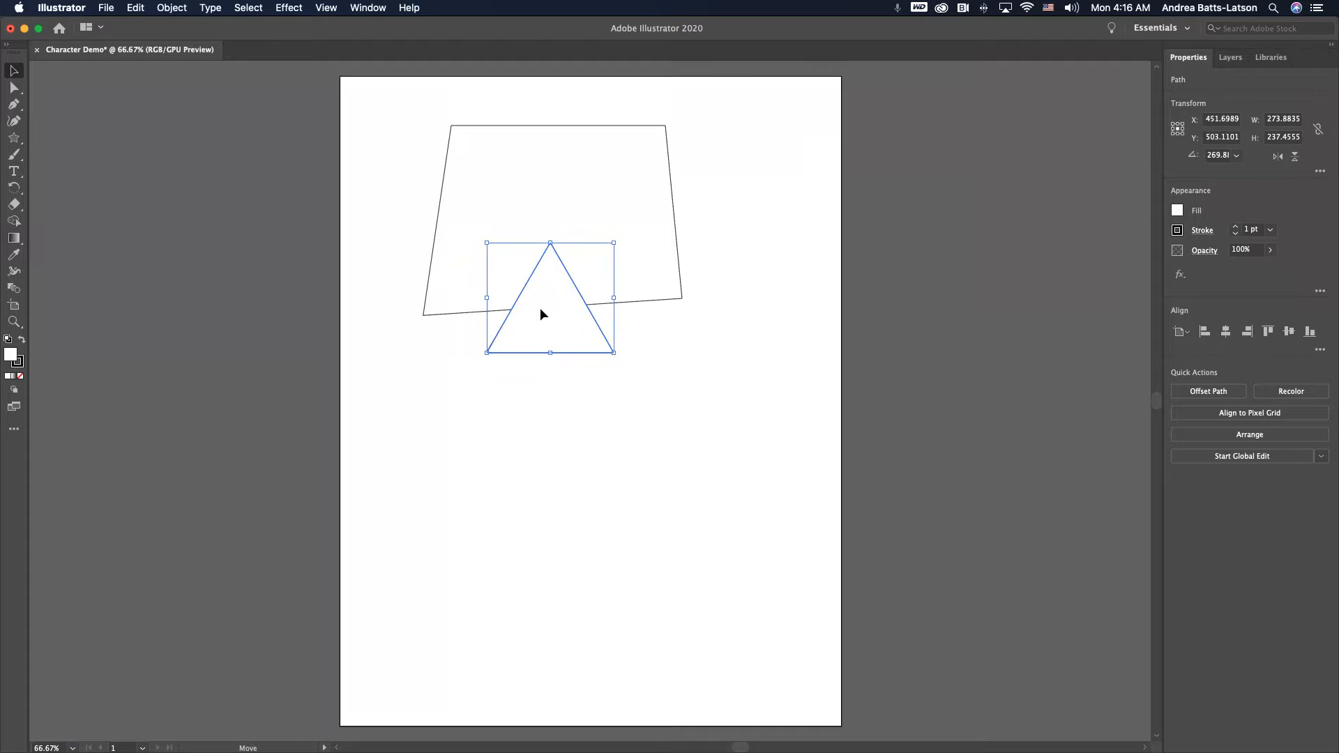
click(517, 433)
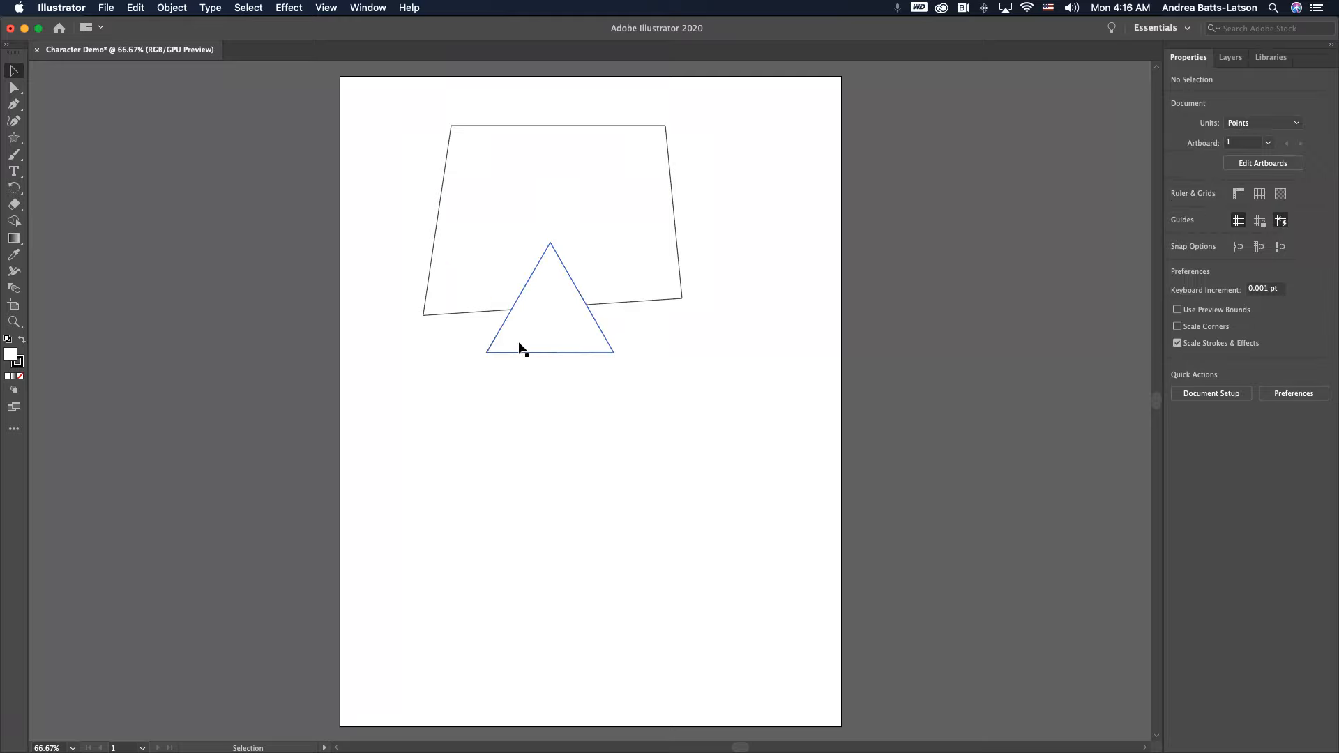
Step: Move the triangle to the middle of the four-sided shape's top edge and rotate it 180° to point downward
drag(519, 340, 516, 337)
scroll(516, 337, up, 3)
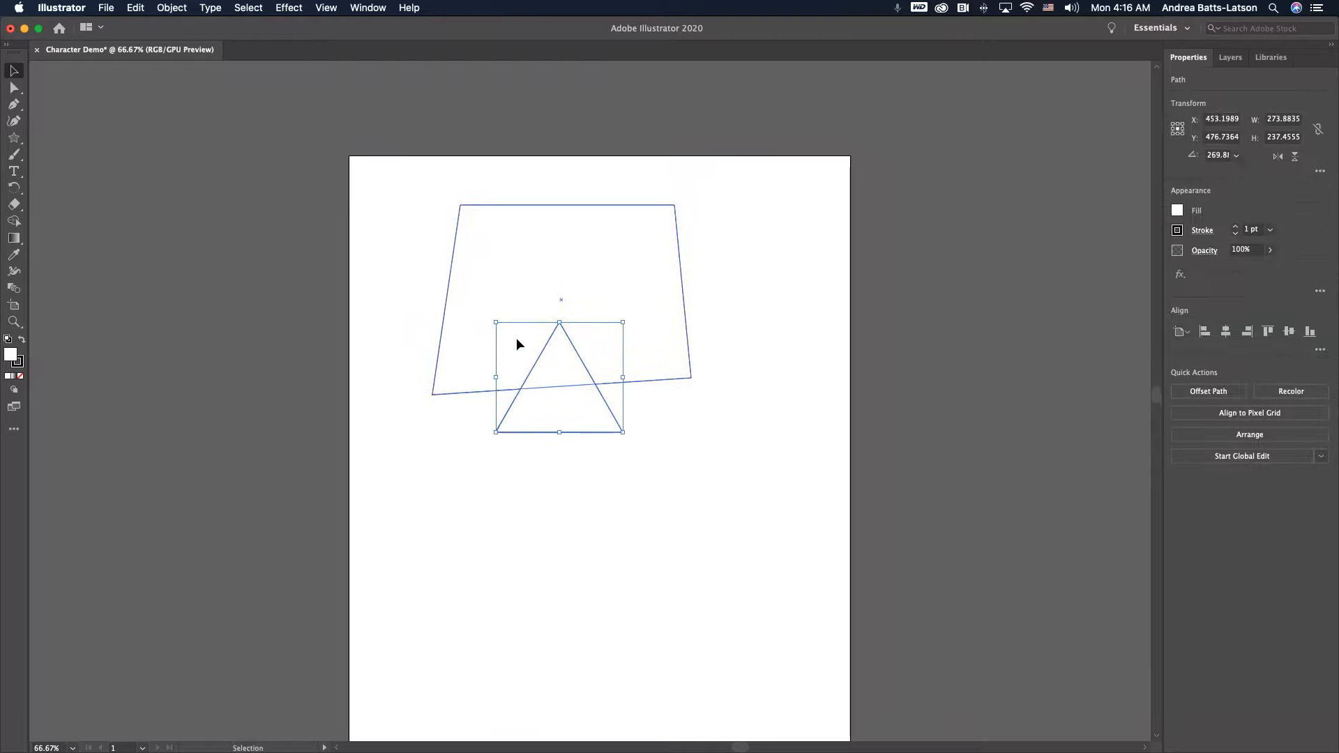
scroll(516, 337, up, 1)
drag(544, 454, 546, 249)
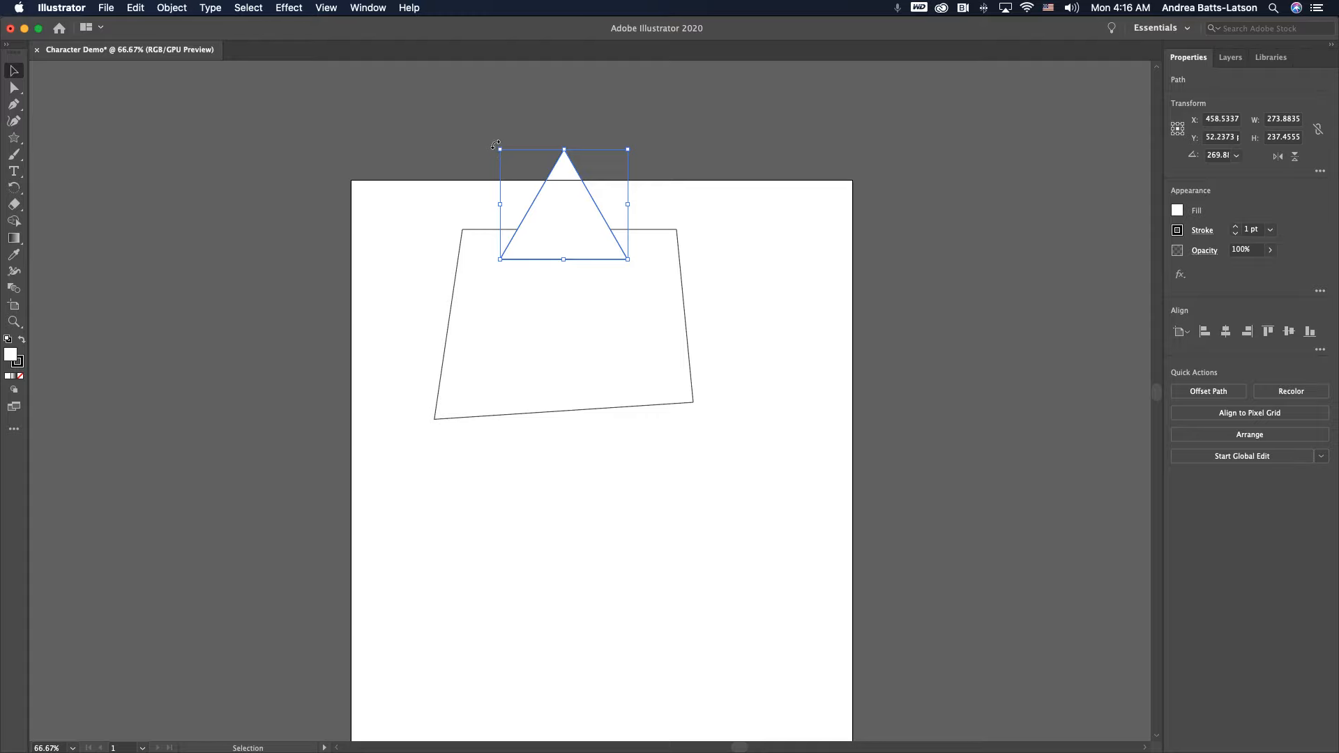
drag(495, 144, 602, 251)
drag(574, 207, 567, 227)
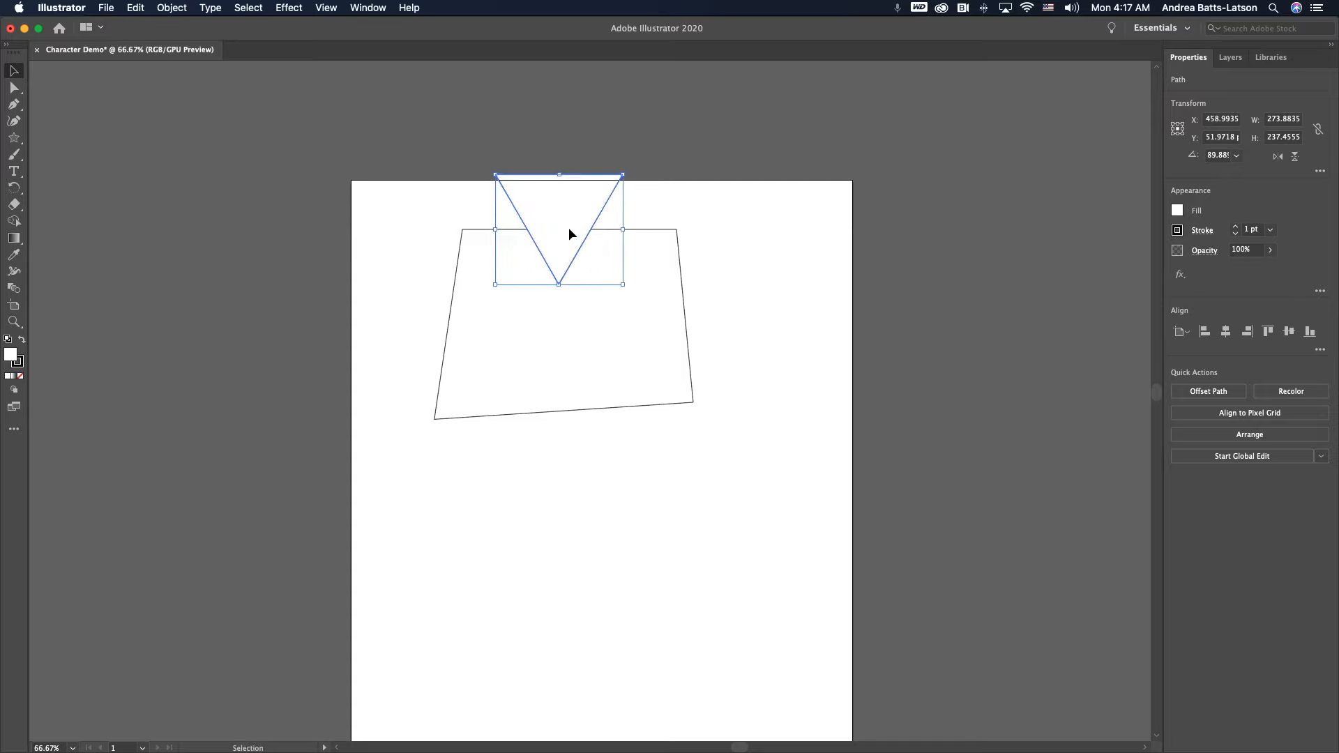
Step: Scale the triangle down proportionally to about 127 by 111 pt, centred on the four-sided shape's top edge
drag(622, 174, 538, 217)
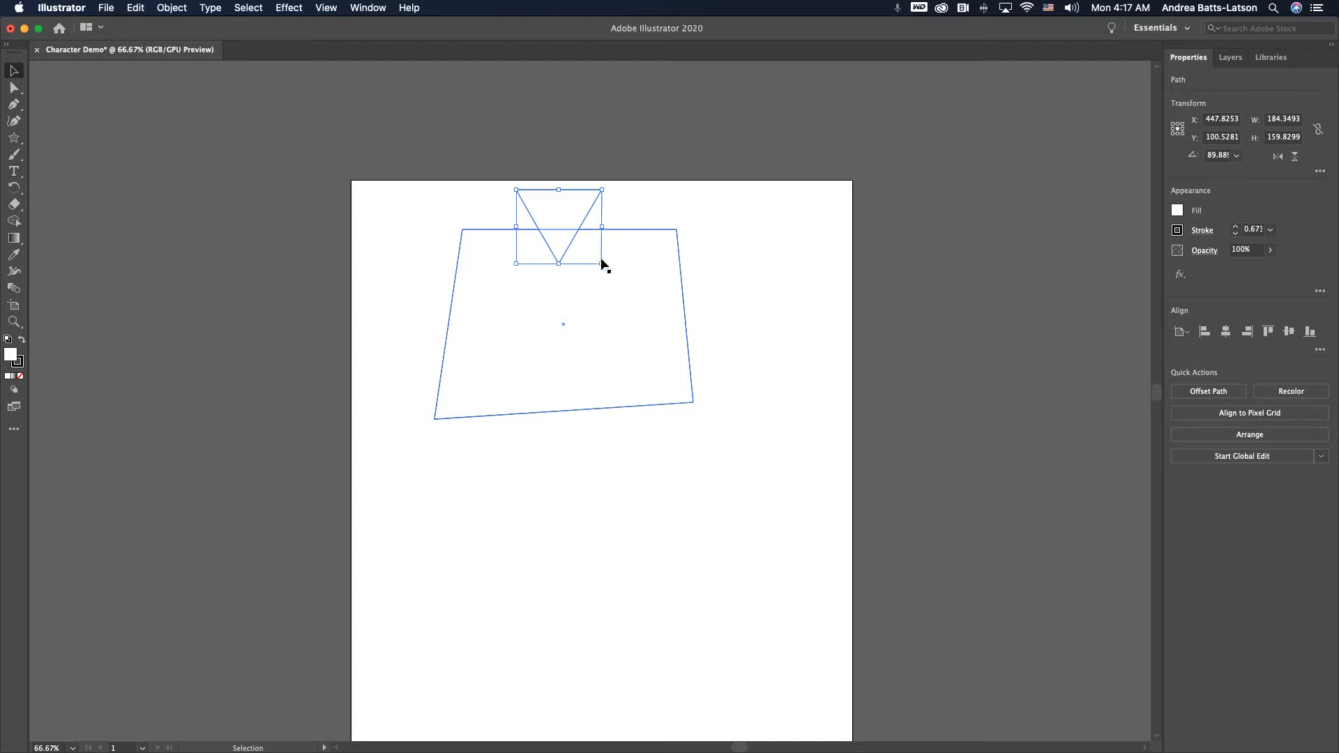
drag(601, 262, 589, 253)
drag(559, 208, 560, 209)
click(430, 209)
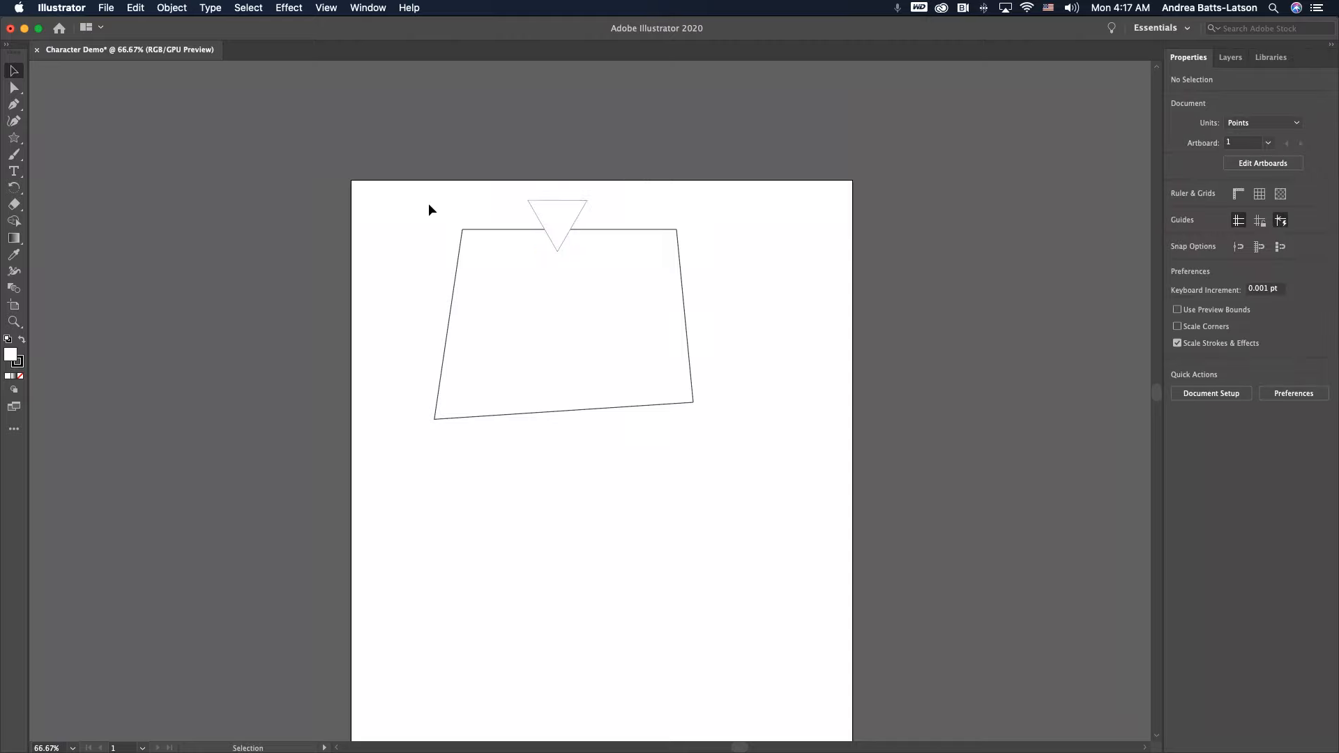
Step: Duplicate the small triangle twice, placing the two copies side by side in front of the original on the four-sided shape's top edge
click(550, 221)
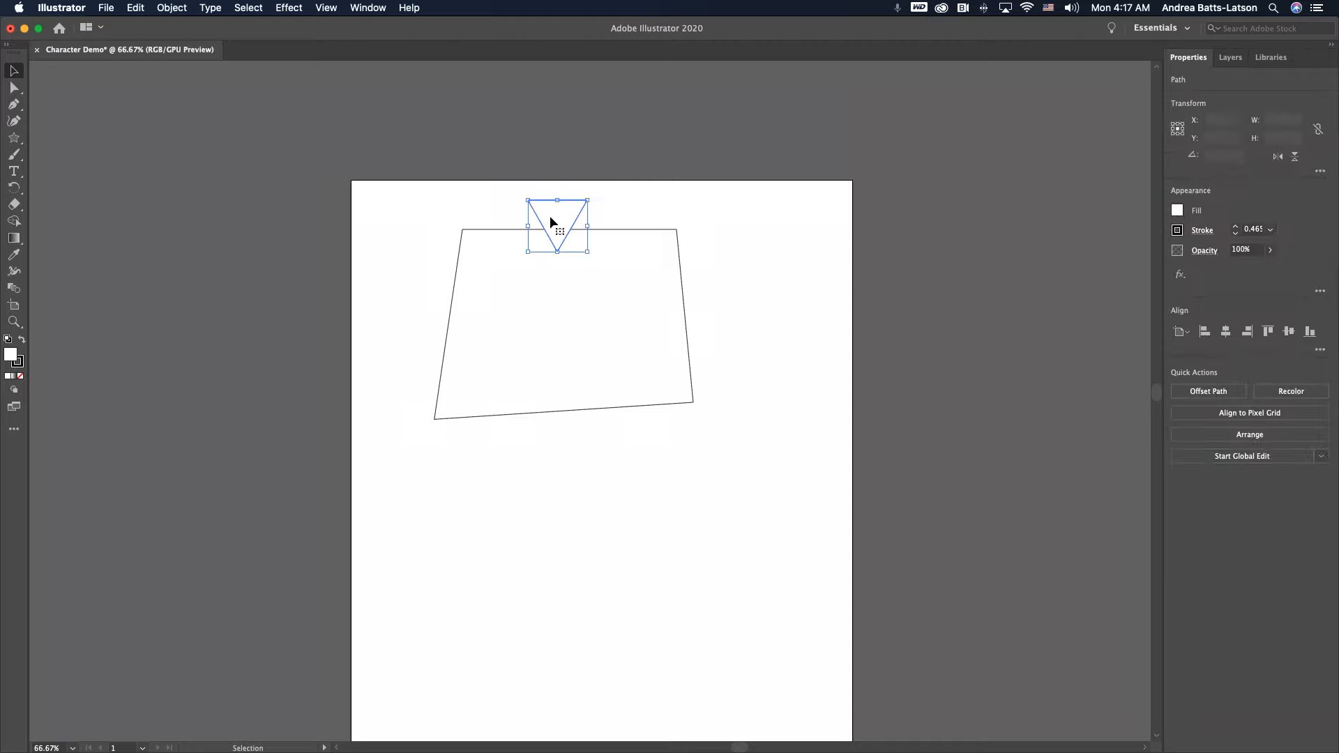
drag(550, 218, 566, 234)
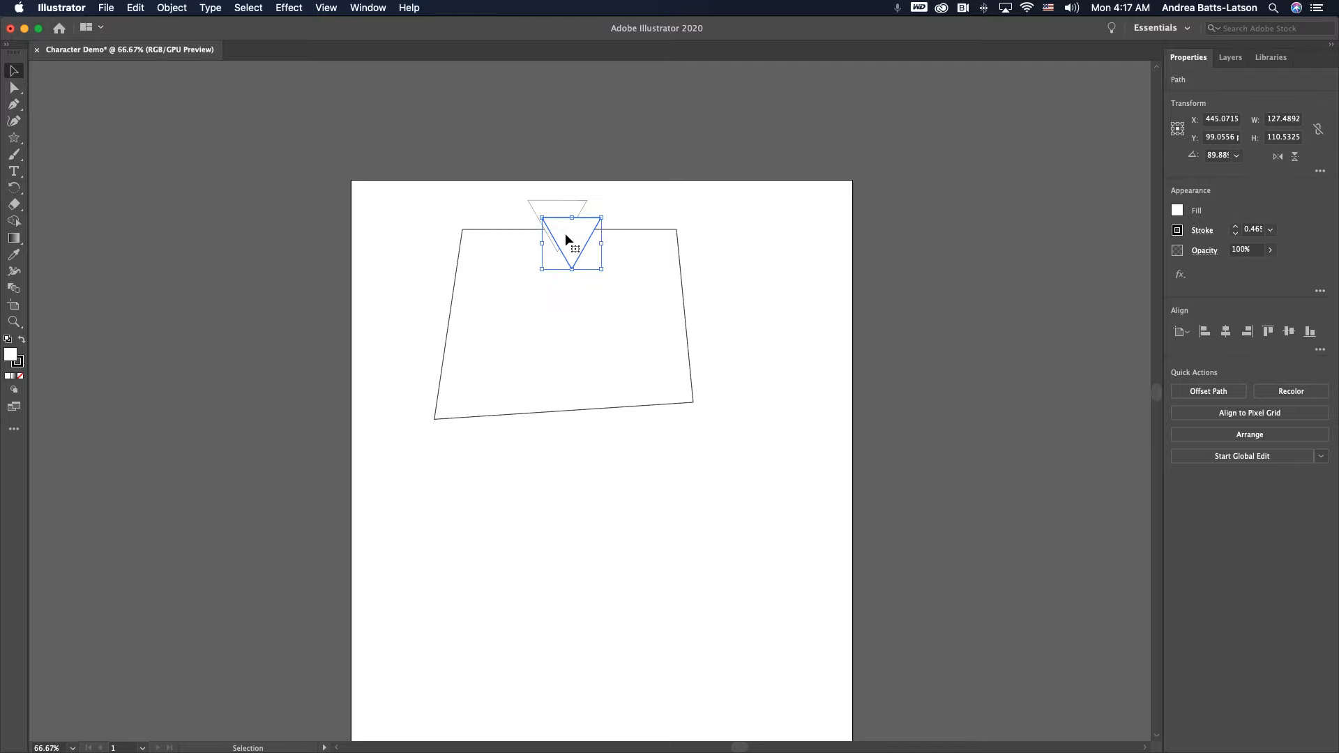
key(super+z)
mouse_move(558, 225)
mouse_down()
mouse_move(594, 227)
mouse_move(533, 223)
mouse_up()
click(411, 199)
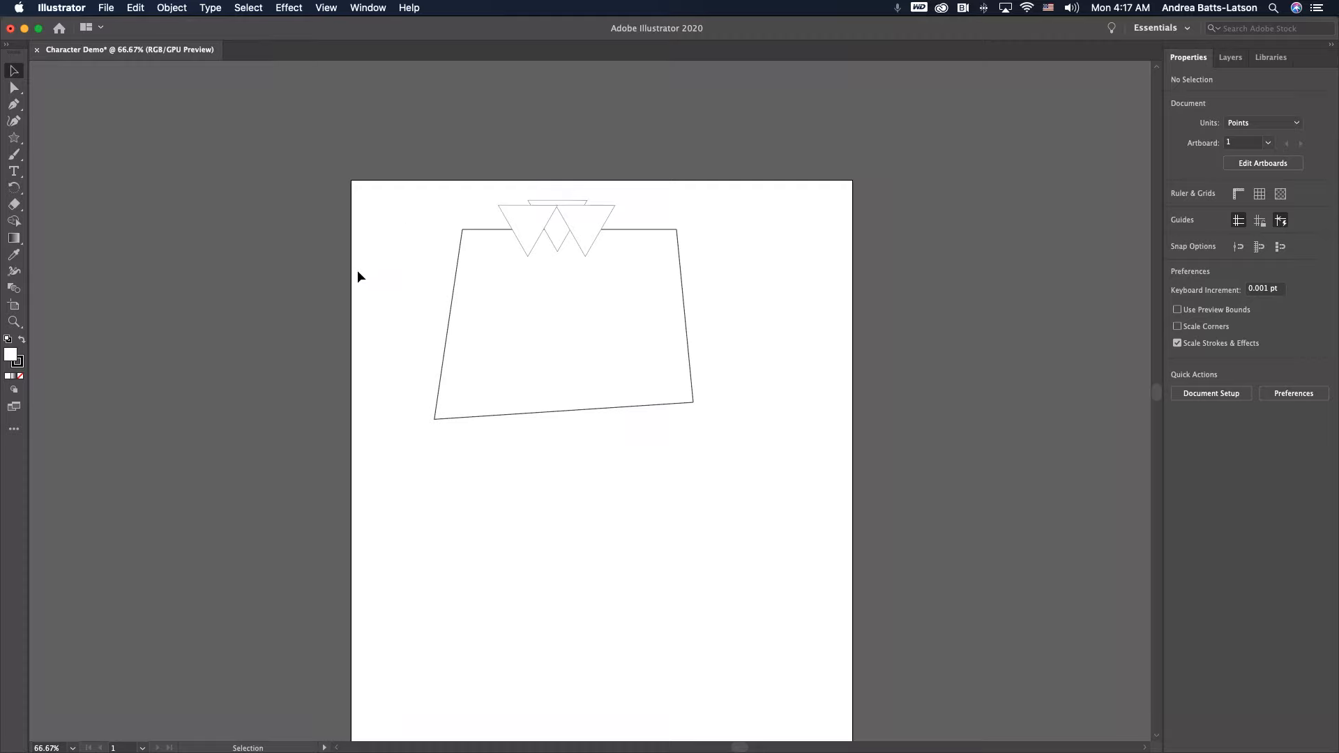
Step: Move the four-sided shape and all three triangles together slightly to the right, toward the artboard's centre
drag(443, 196, 569, 322)
click(413, 219)
drag(412, 193, 749, 469)
drag(512, 342, 545, 343)
click(387, 313)
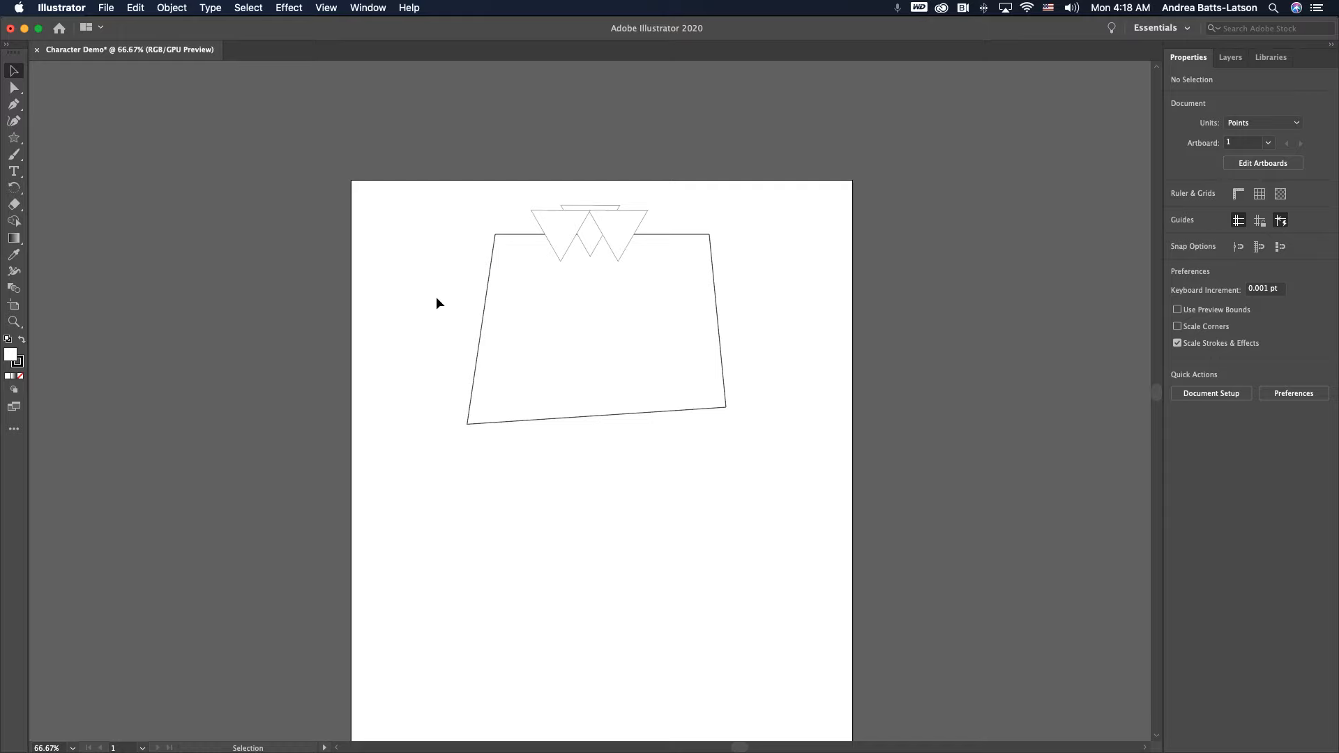
Step: Scale the four-sided shape down proportionally to about 465 by 341 pt and reposition it with its top edge behind the triangles
click(486, 423)
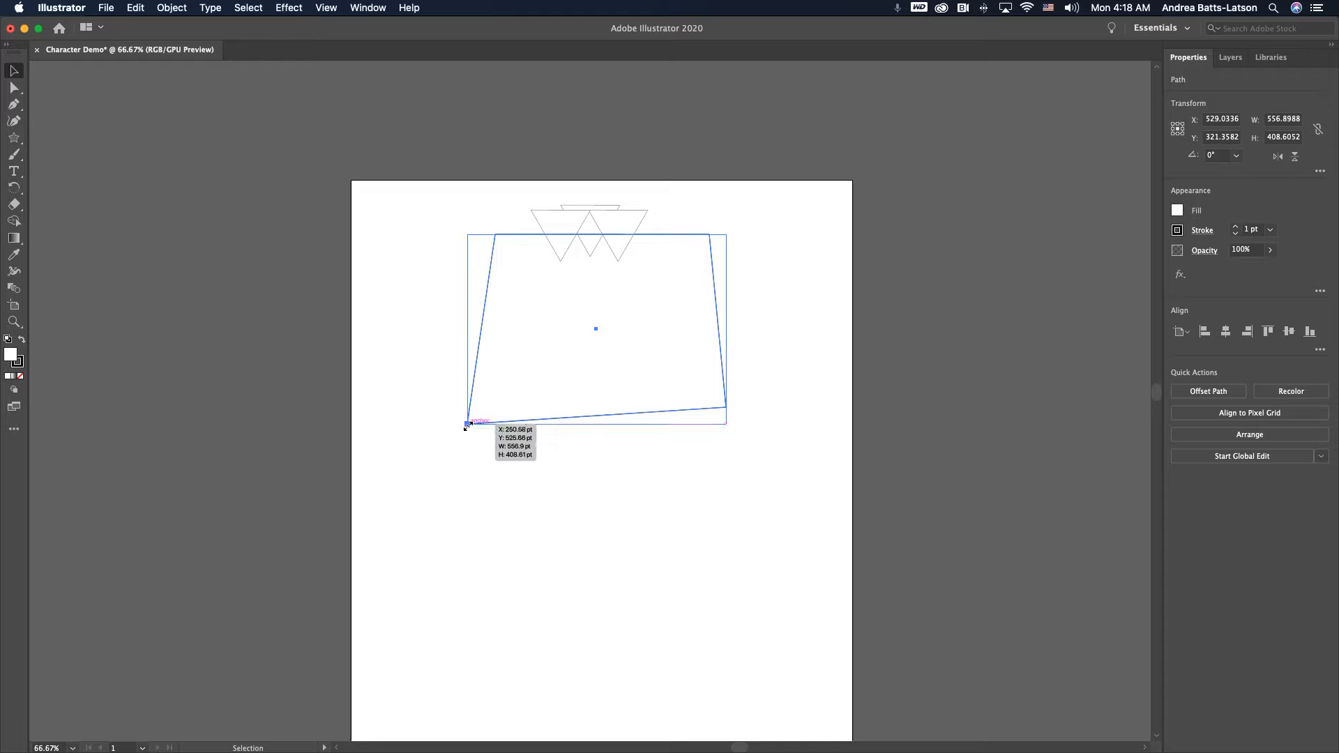
click(432, 378)
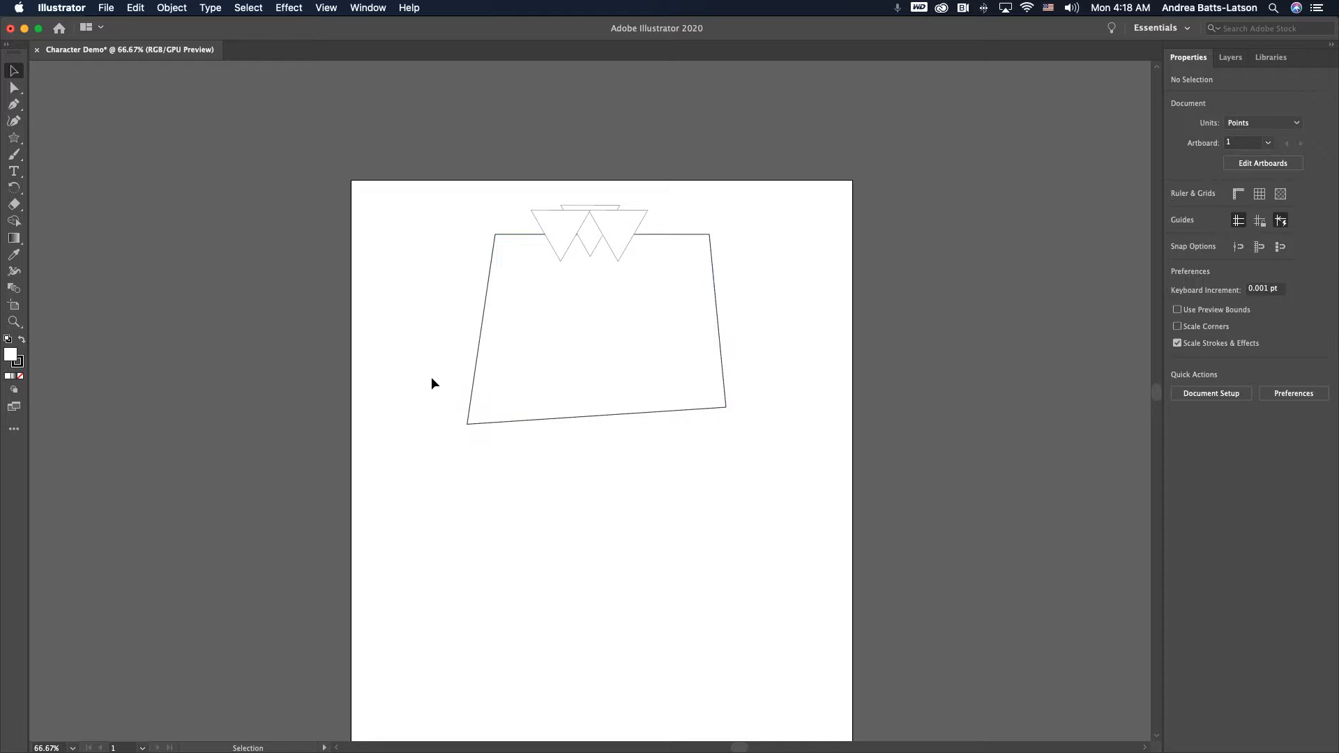
click(472, 382)
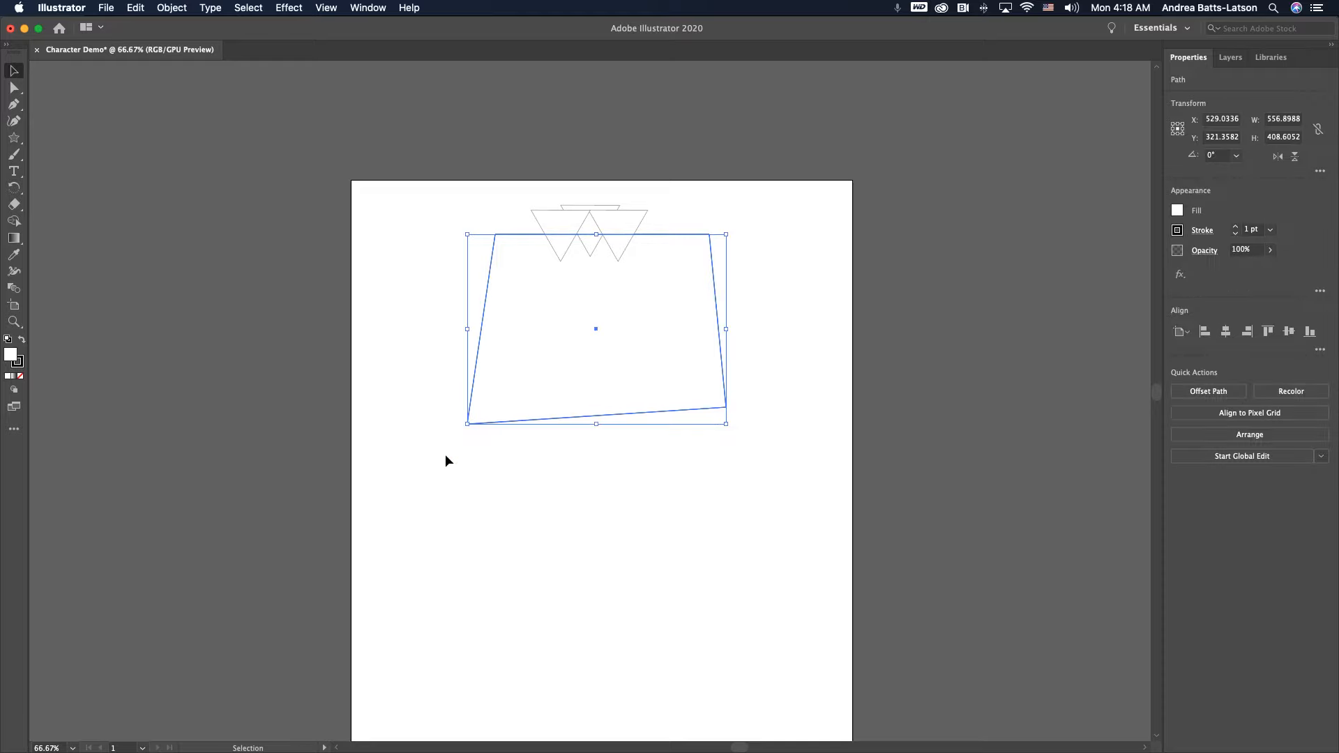
drag(466, 423, 488, 409)
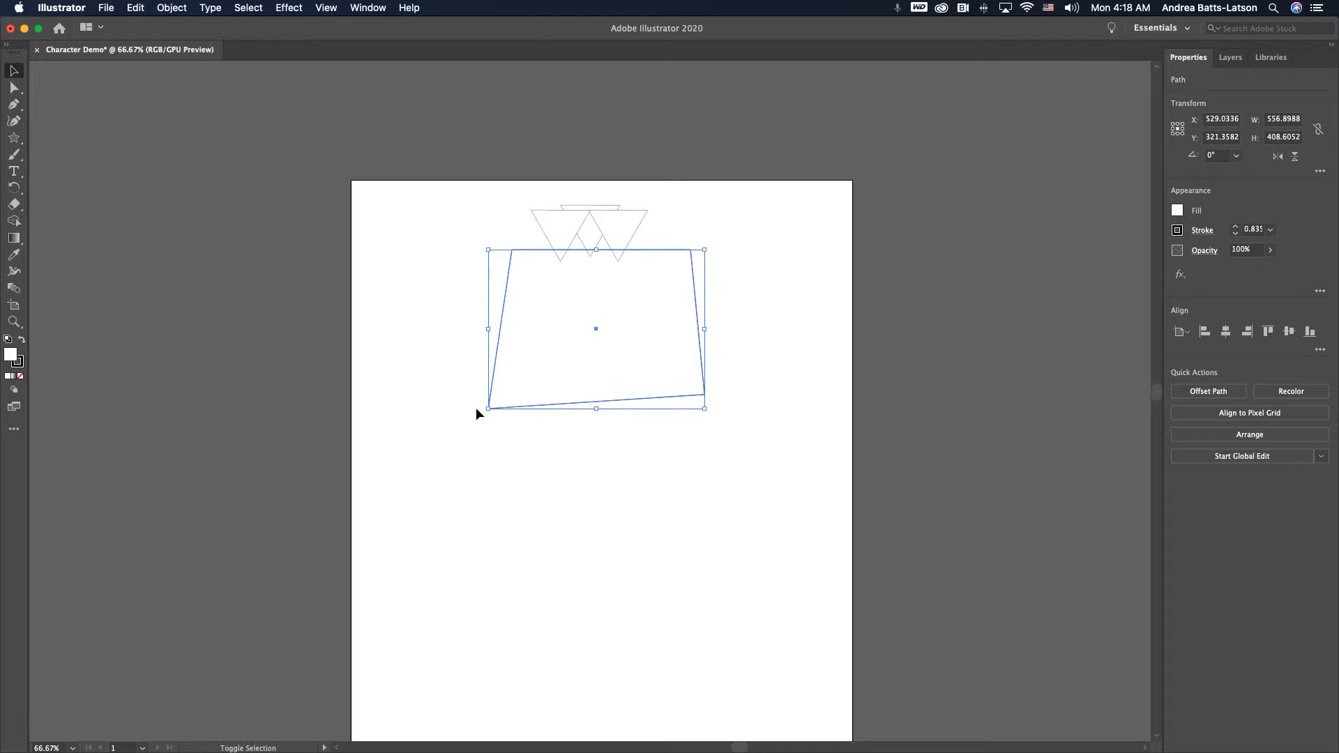
drag(516, 334, 516, 321)
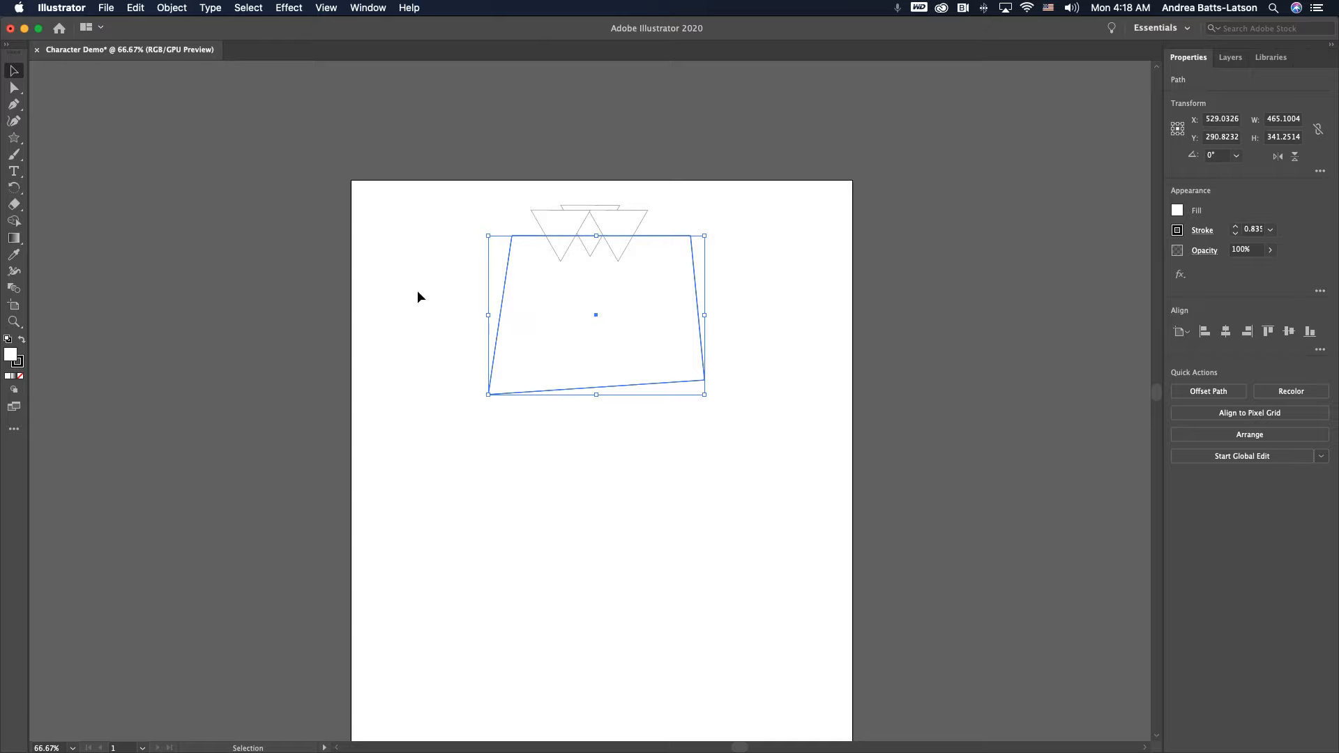
drag(532, 319, 522, 316)
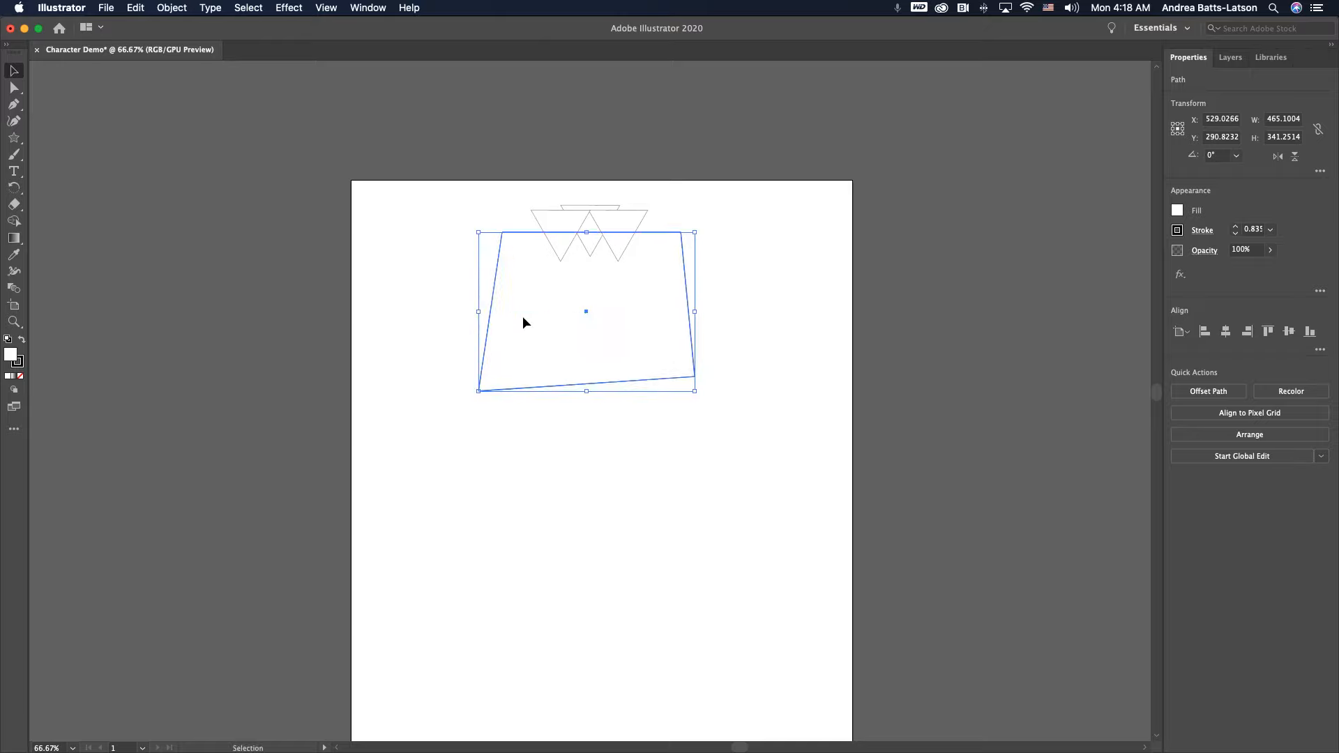
click(376, 276)
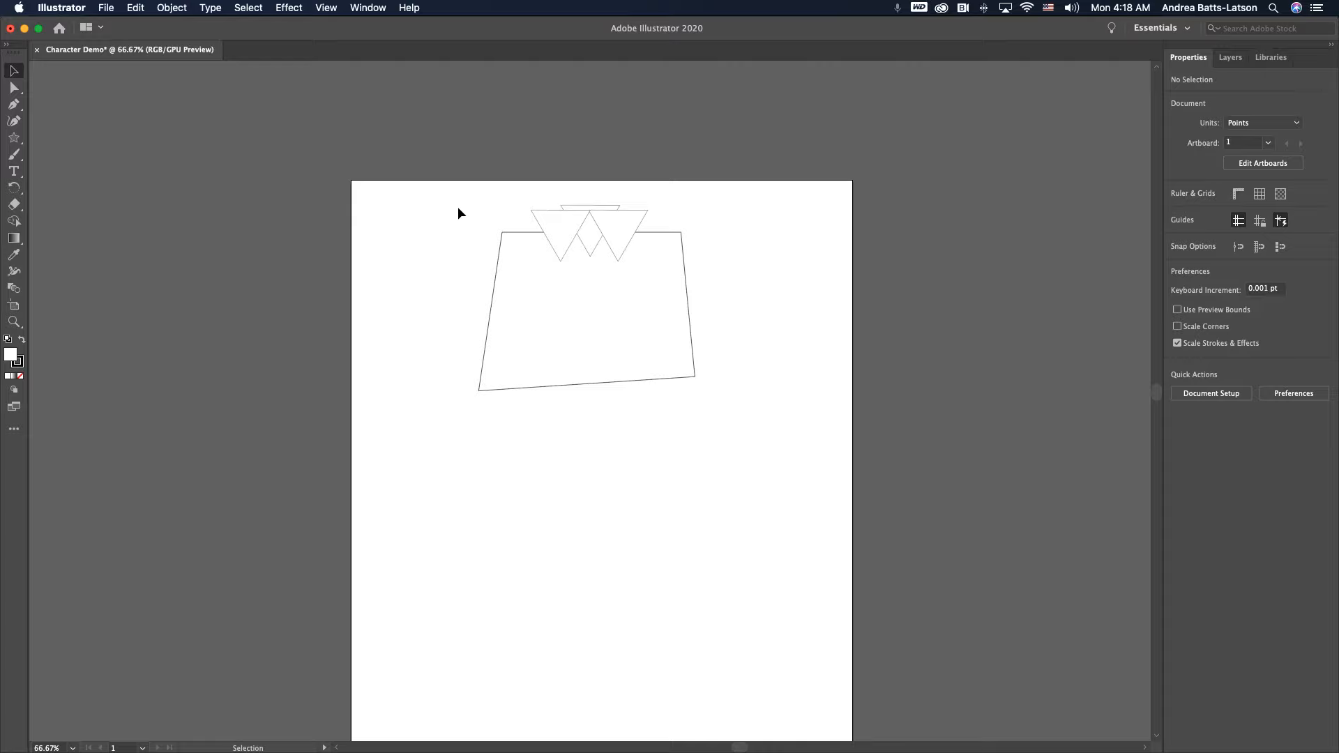
Step: Draw a closed four-sided Pen path below the body shape, about 452 pt wide at the top, with sides tapering inward to a shorter bottom edge
click(12, 105)
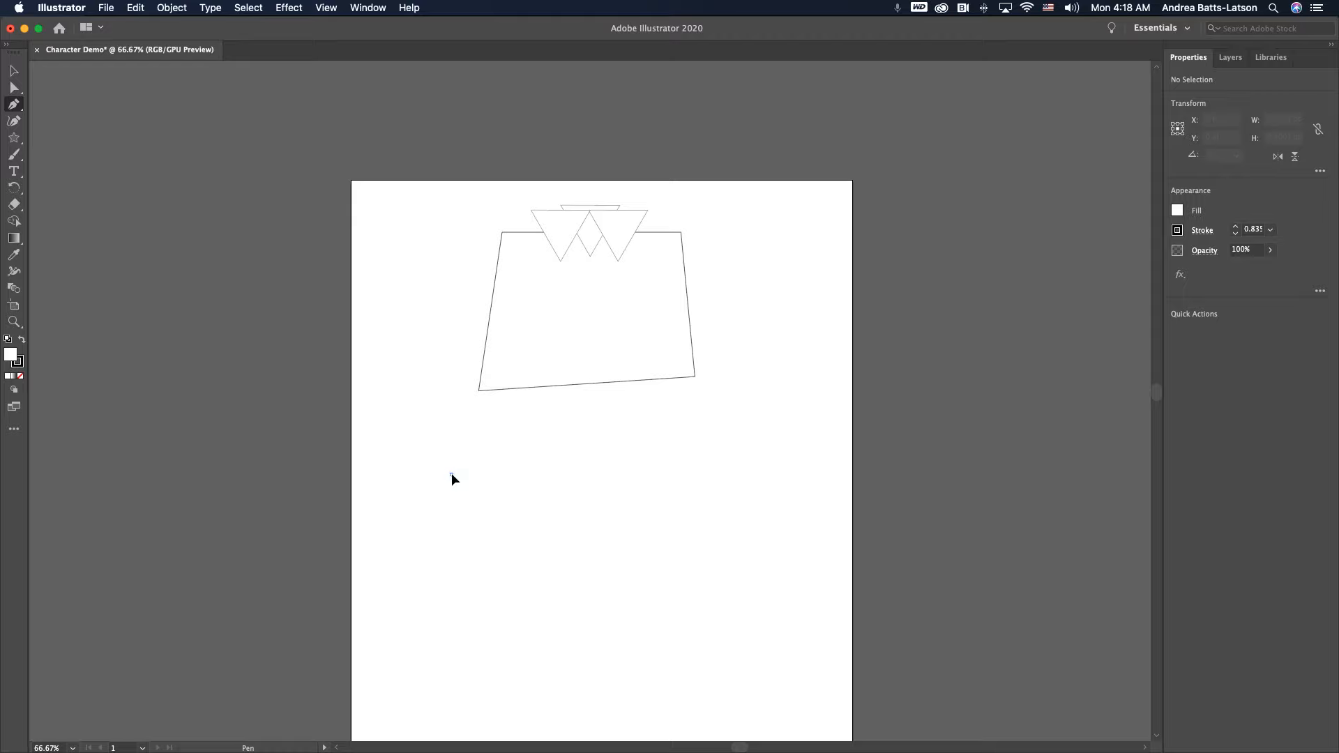
click(451, 474)
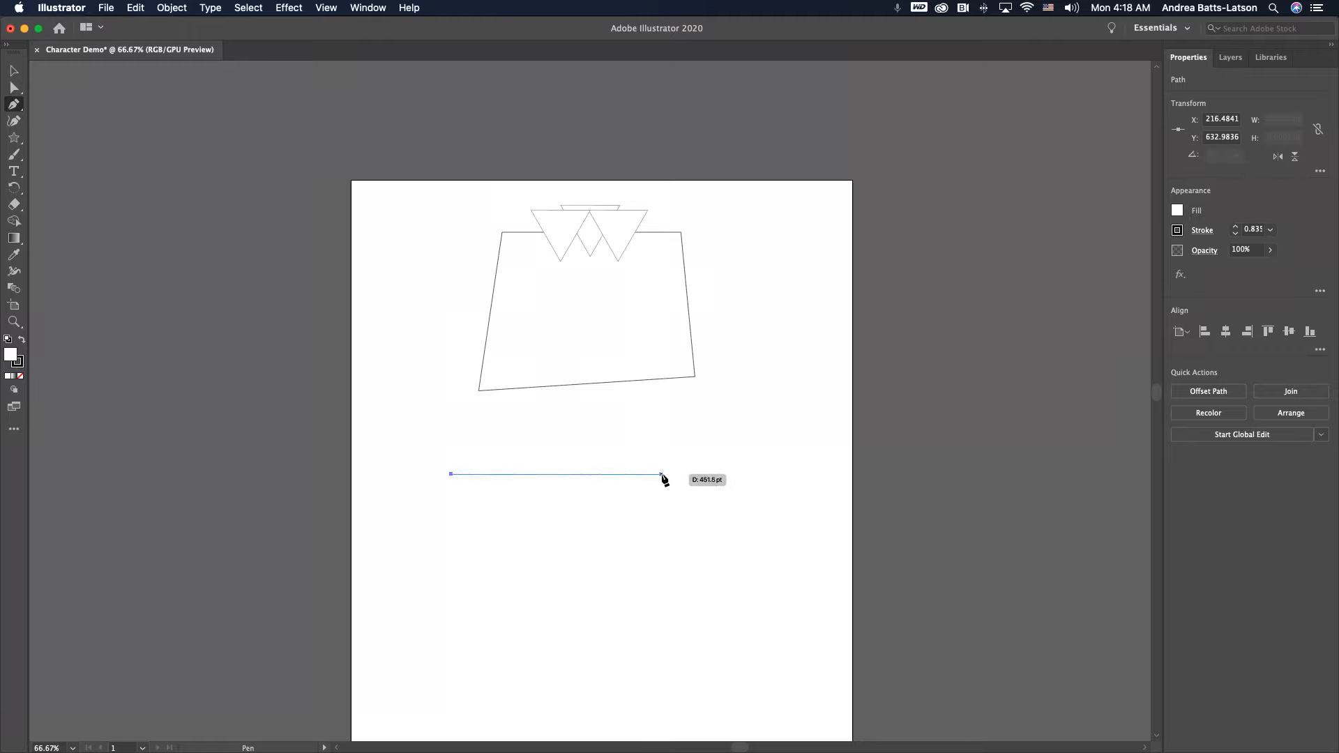
click(661, 474)
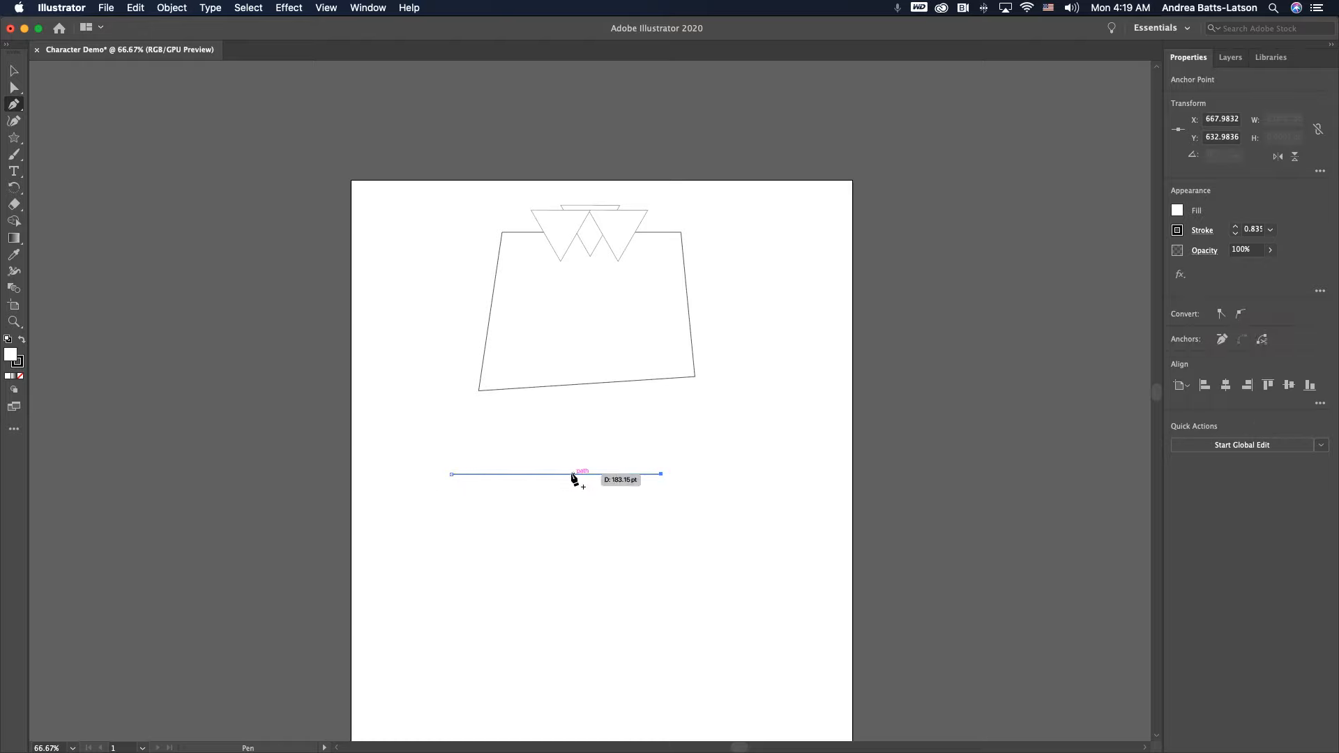
click(644, 505)
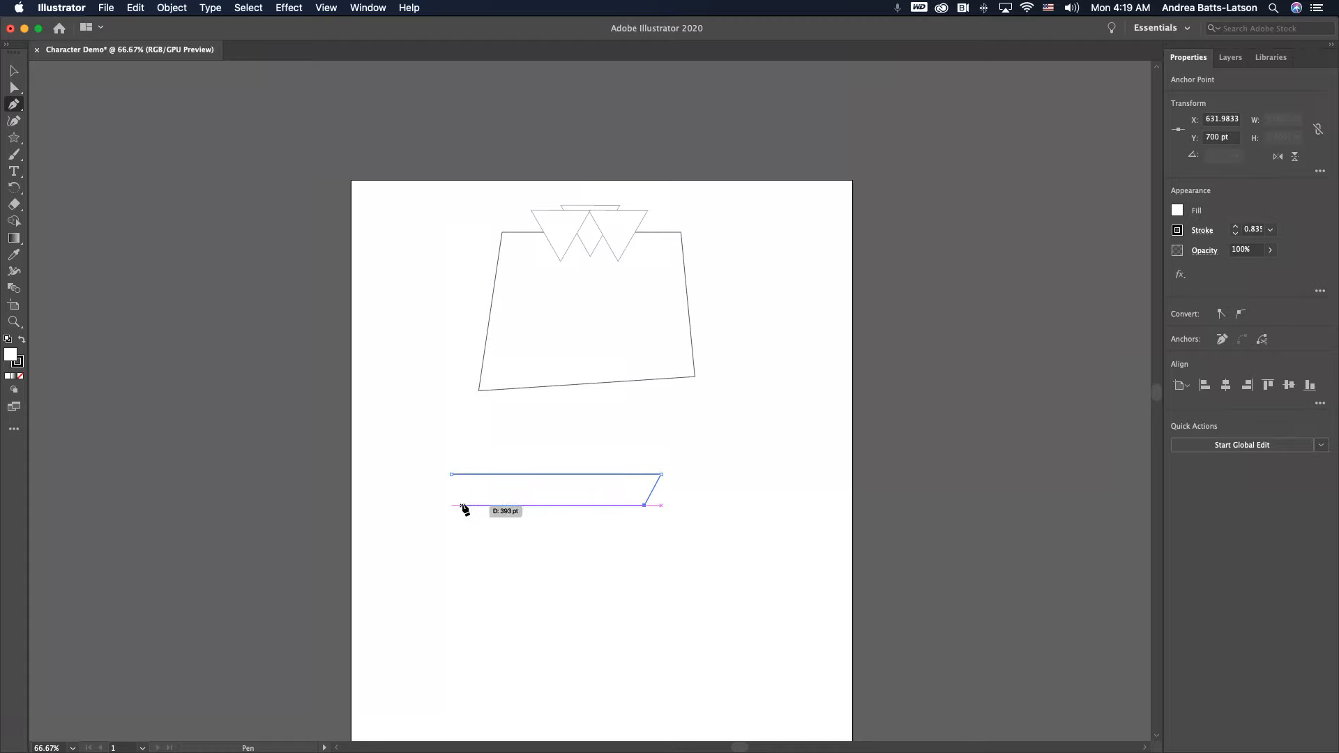
click(460, 505)
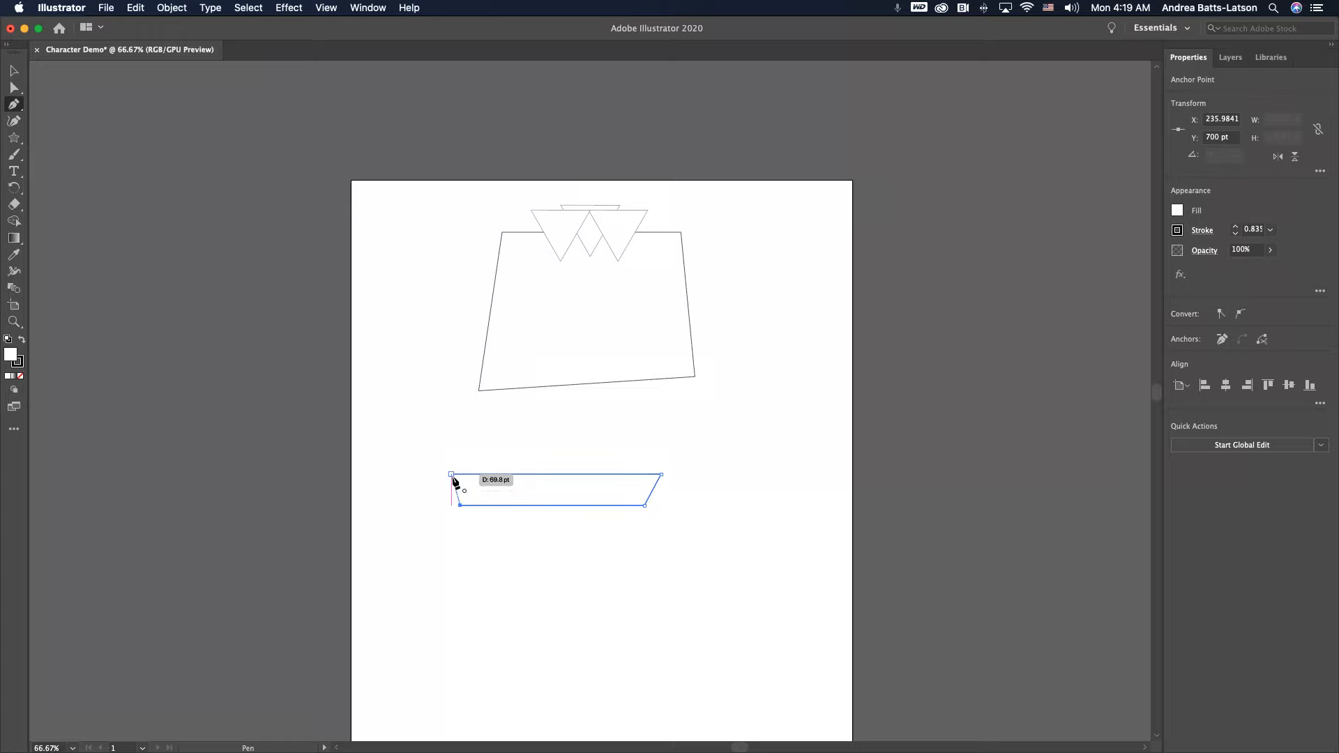
click(452, 475)
Step: Draw a closed Pen path below the tapered shape: an arch curving into a dip, up to the artboard's right edge and straight back to the start
click(425, 602)
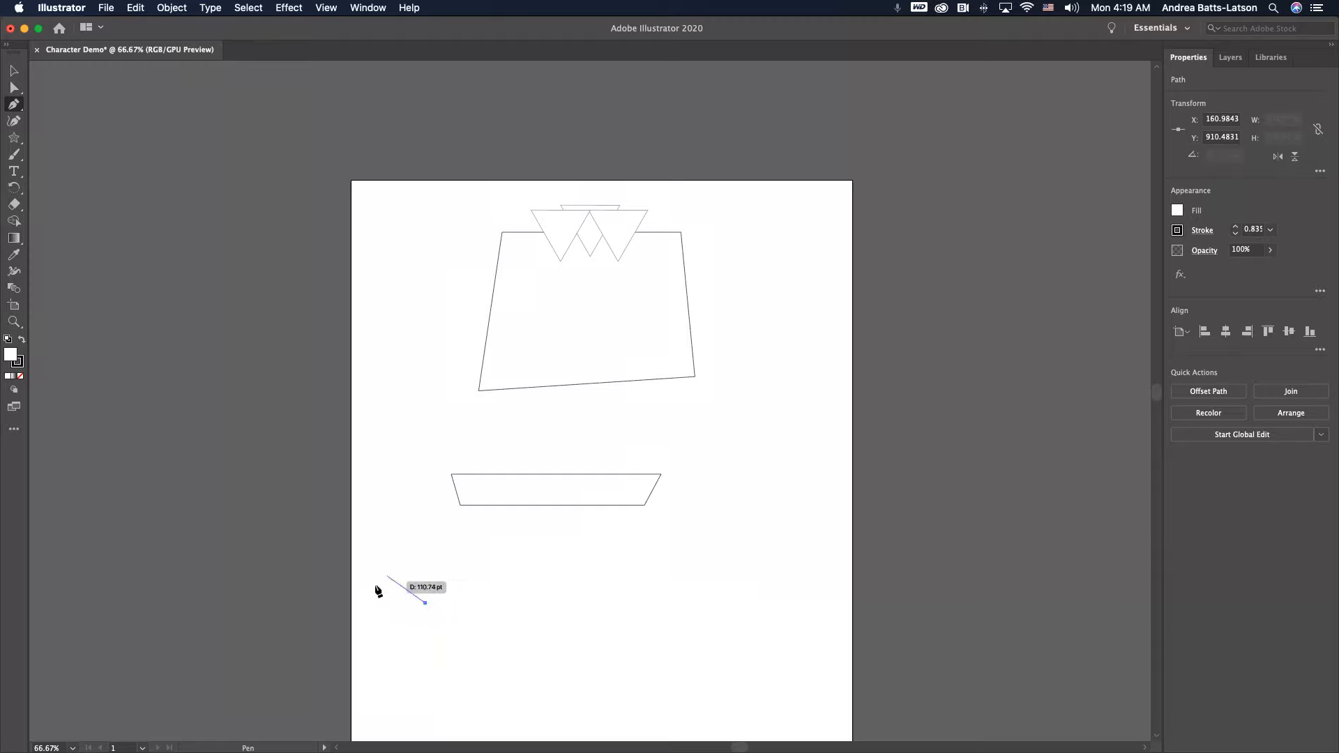
click(710, 603)
drag(709, 603, 705, 689)
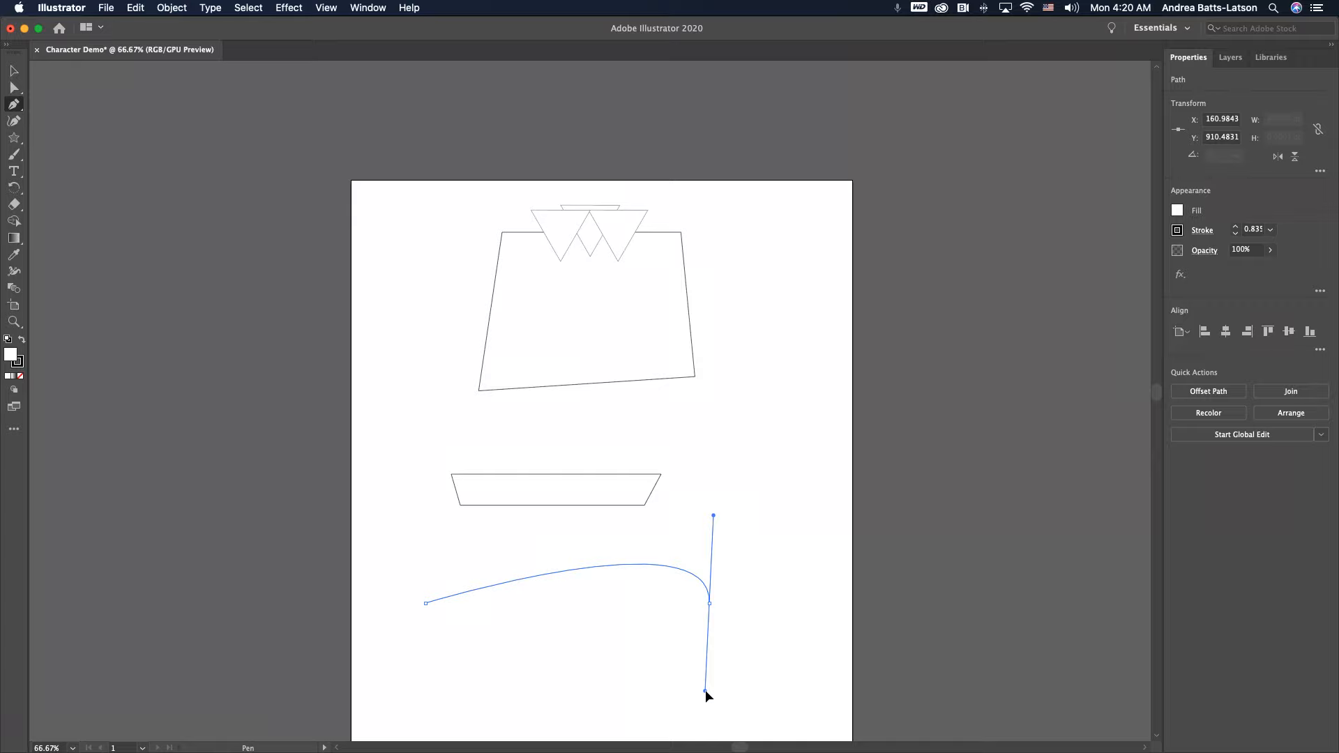
drag(705, 689, 781, 379)
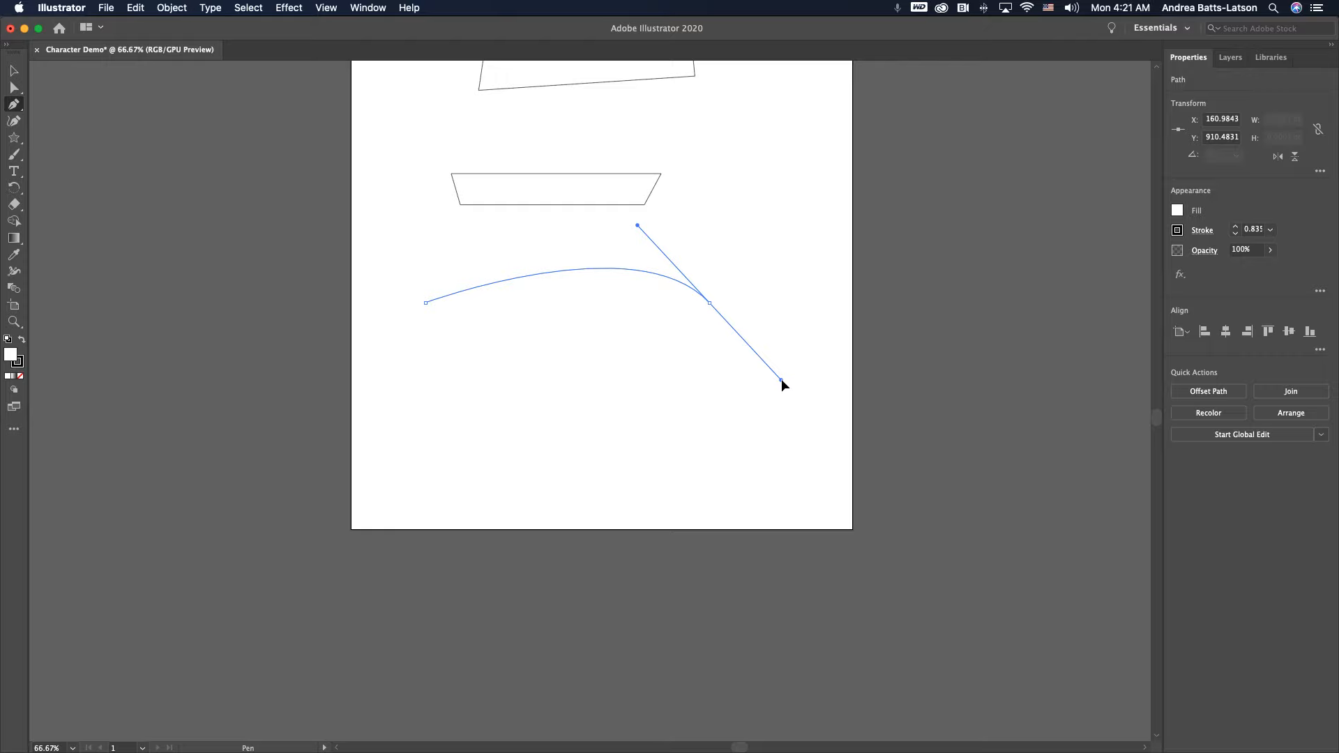
drag(781, 379, 781, 381)
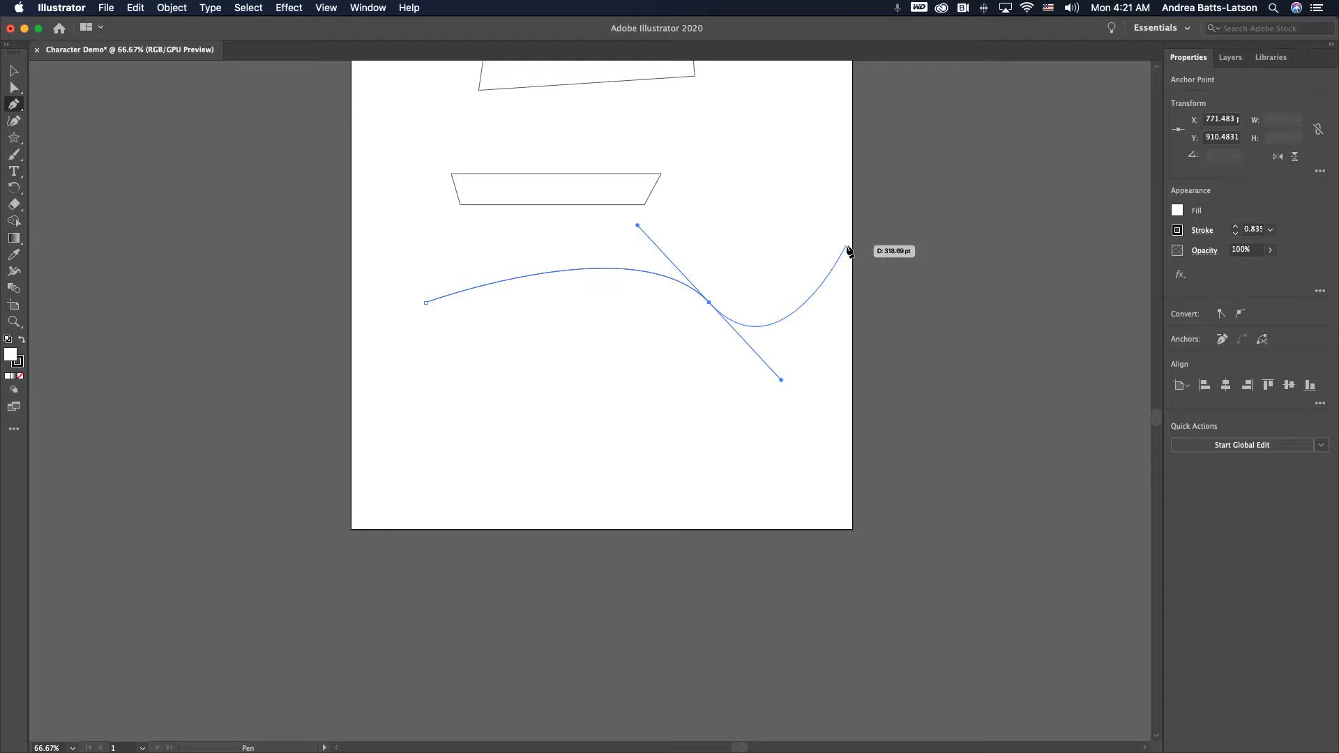
click(847, 246)
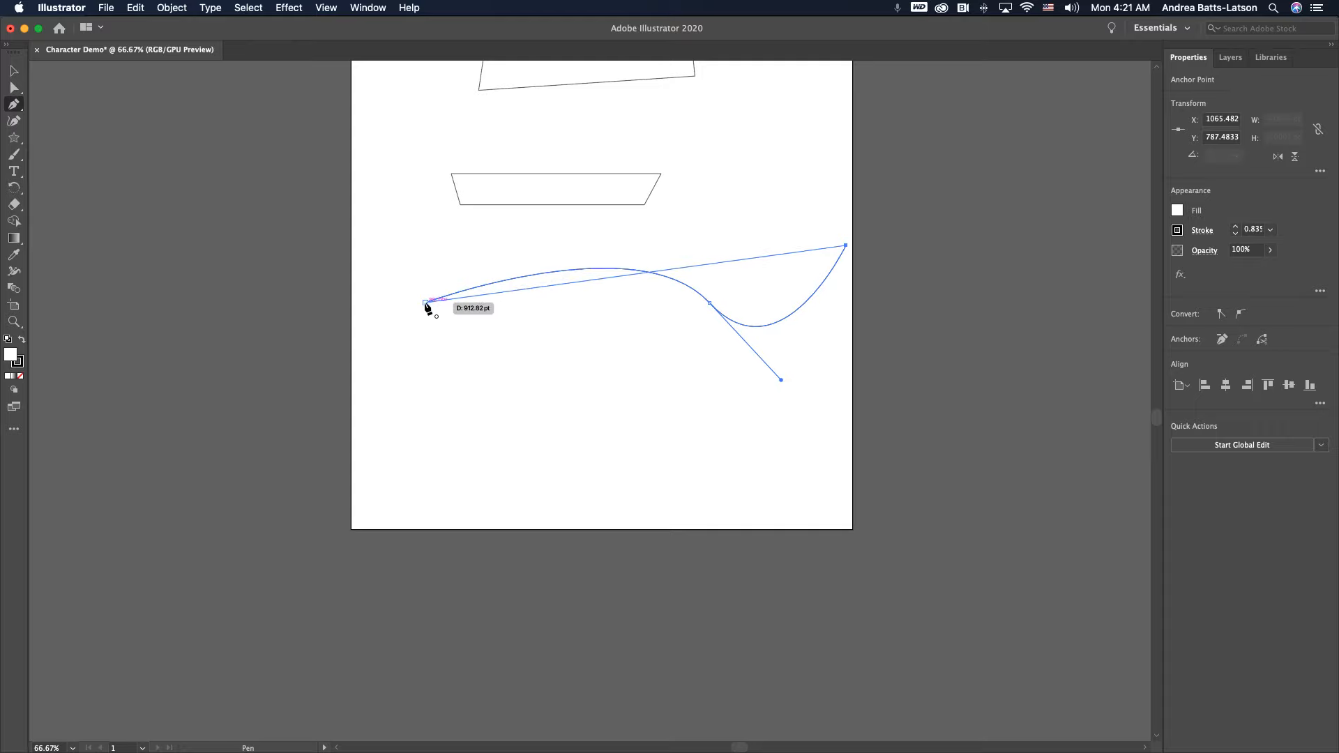
click(426, 303)
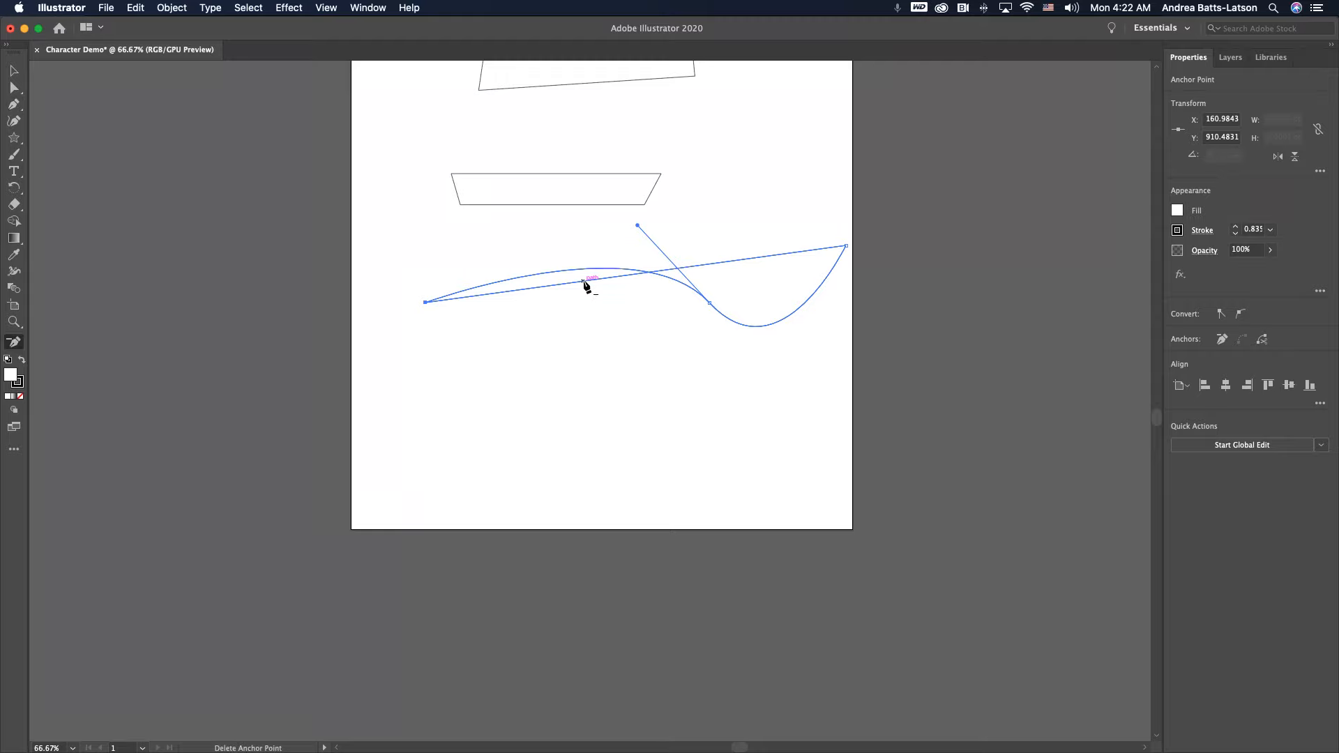
key(plus)
key(minus)
key(plus)
key(minus)
key(plus)
key(minus)
key(plus)
key(minus)
key(plus)
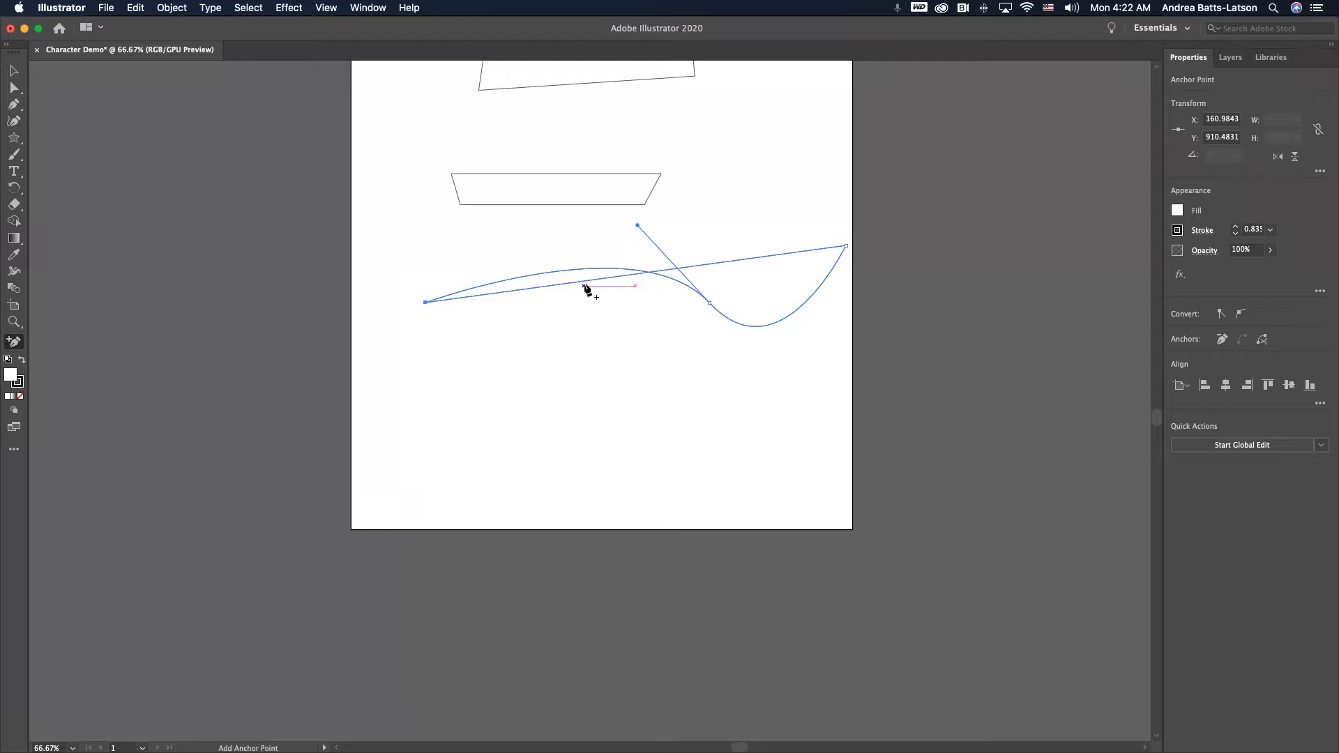
Step: Move only the curved path's left end anchor down near the artboard's bottom edge, to about X 302, Y 1312 pt
click(13, 87)
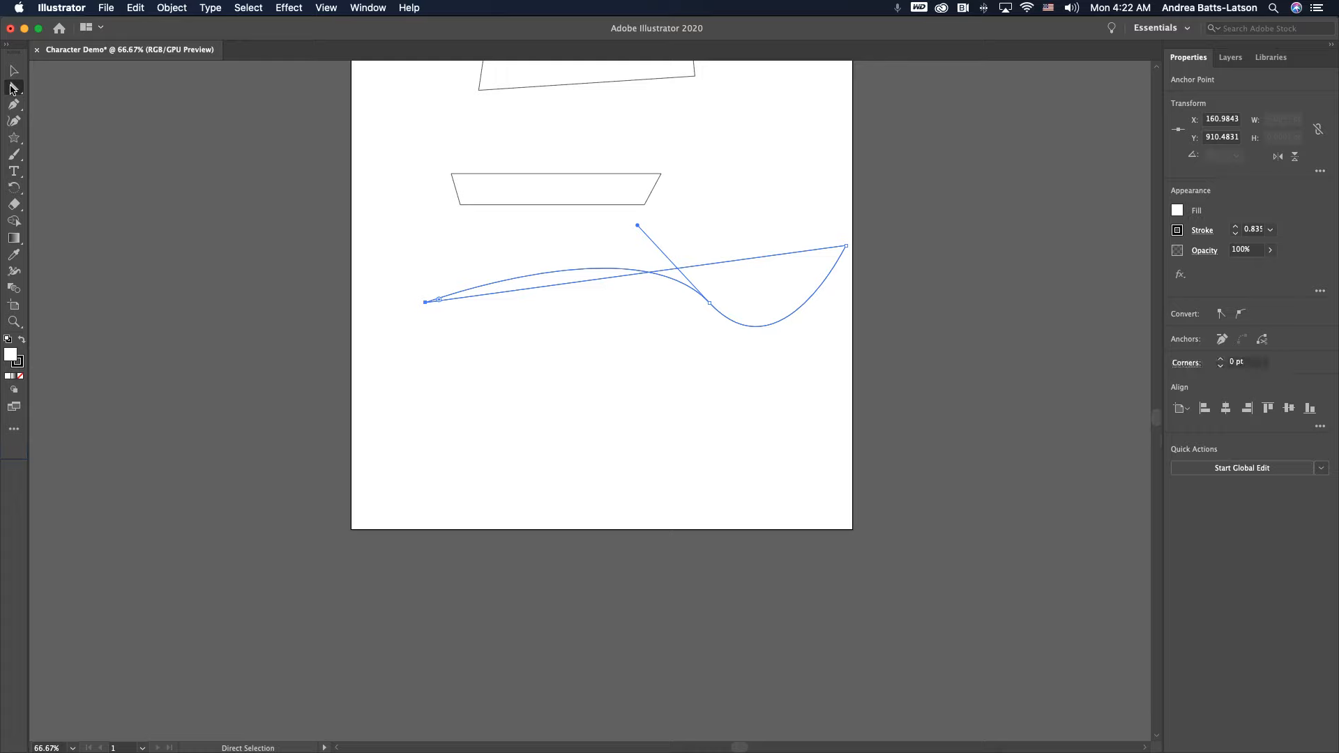
click(553, 287)
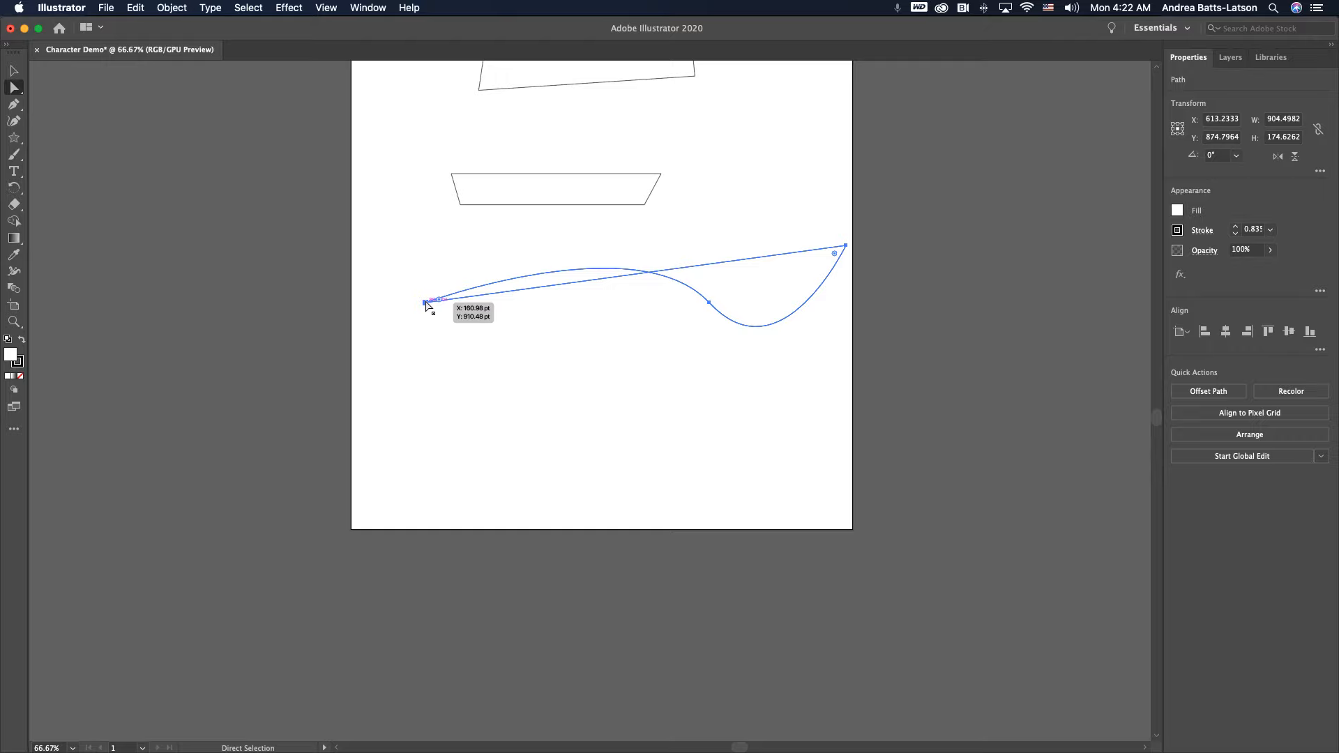
drag(425, 302, 491, 488)
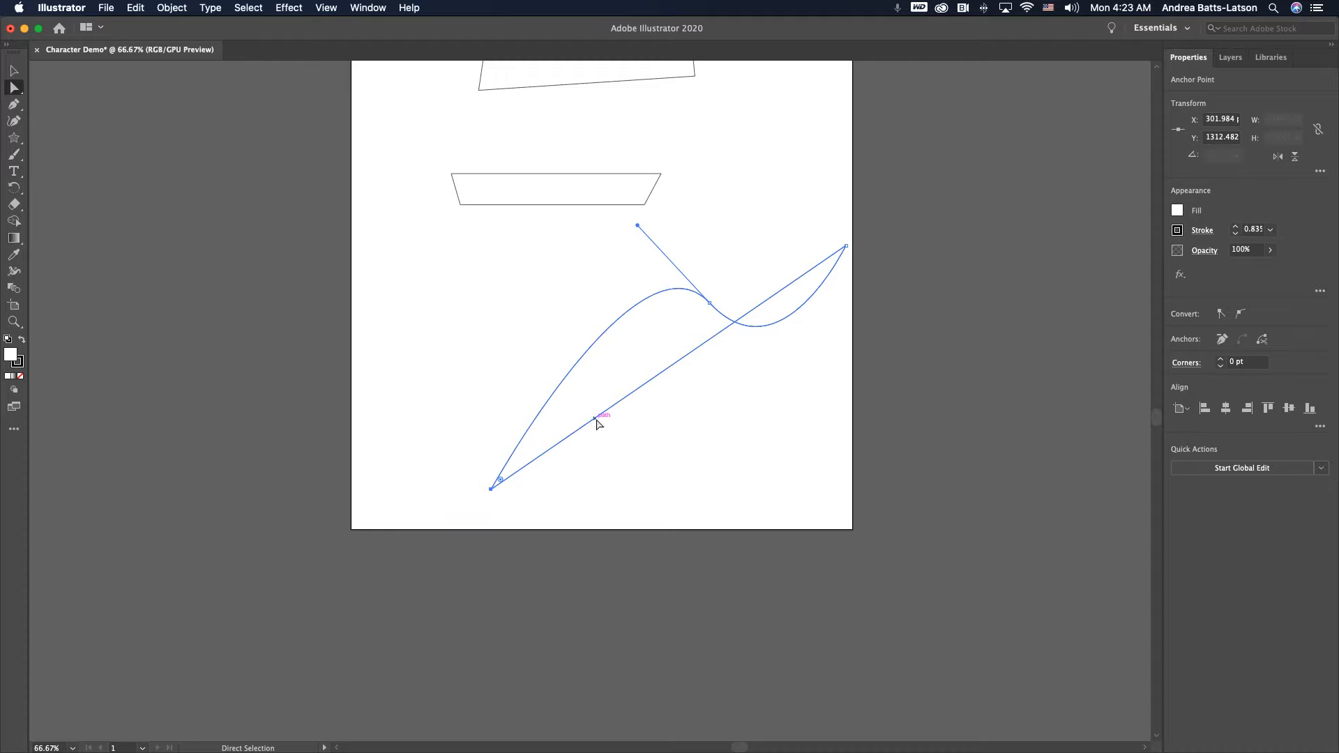
Step: Bend the curved path's straight edge into a high upward arch and steepen the curve at its middle anchor using the Anchor Point tool
click(13, 106)
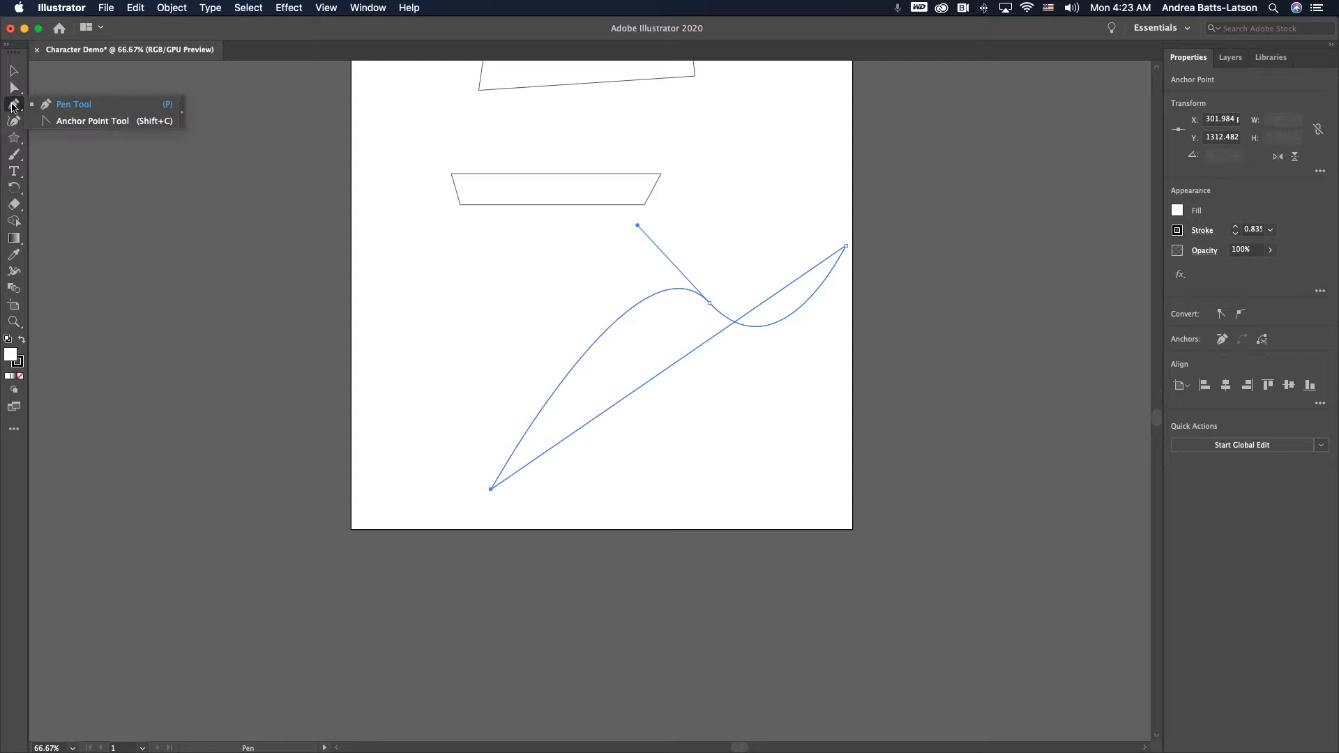
click(44, 122)
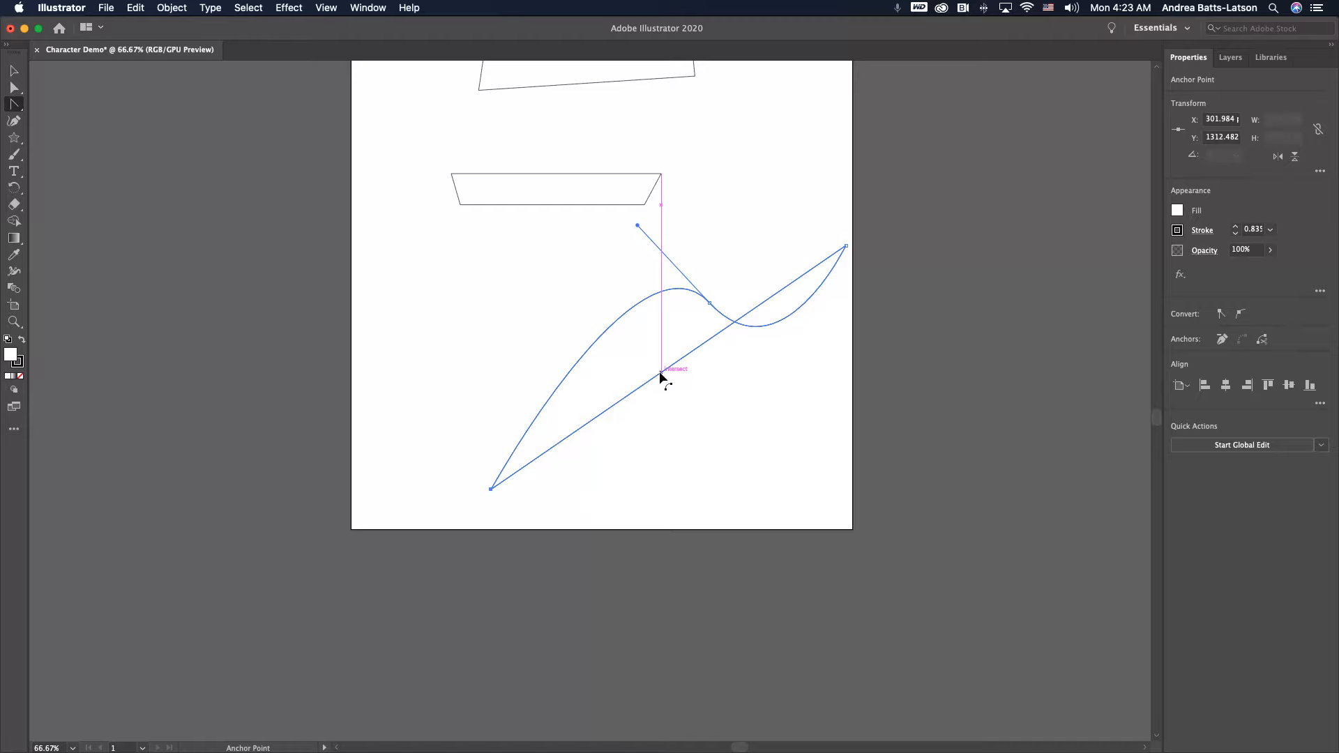
drag(661, 375, 605, 267)
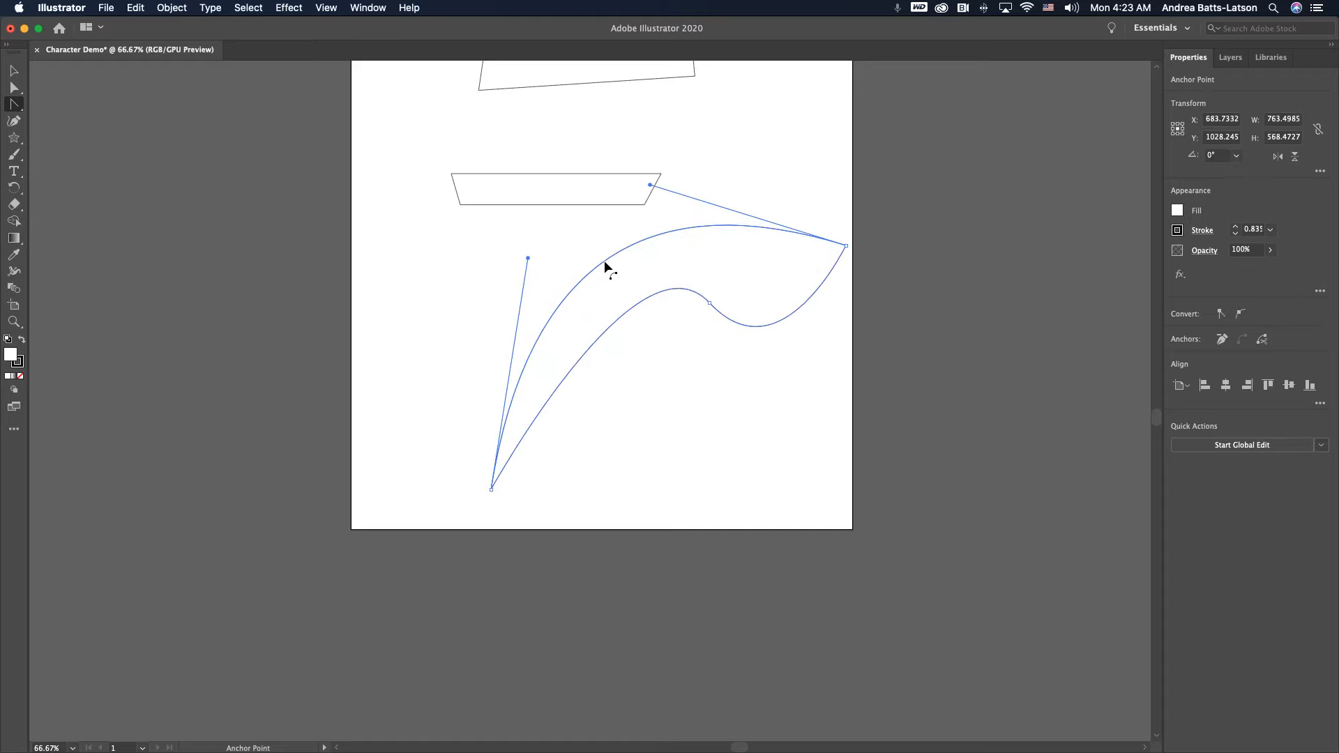
click(709, 303)
drag(709, 300, 755, 405)
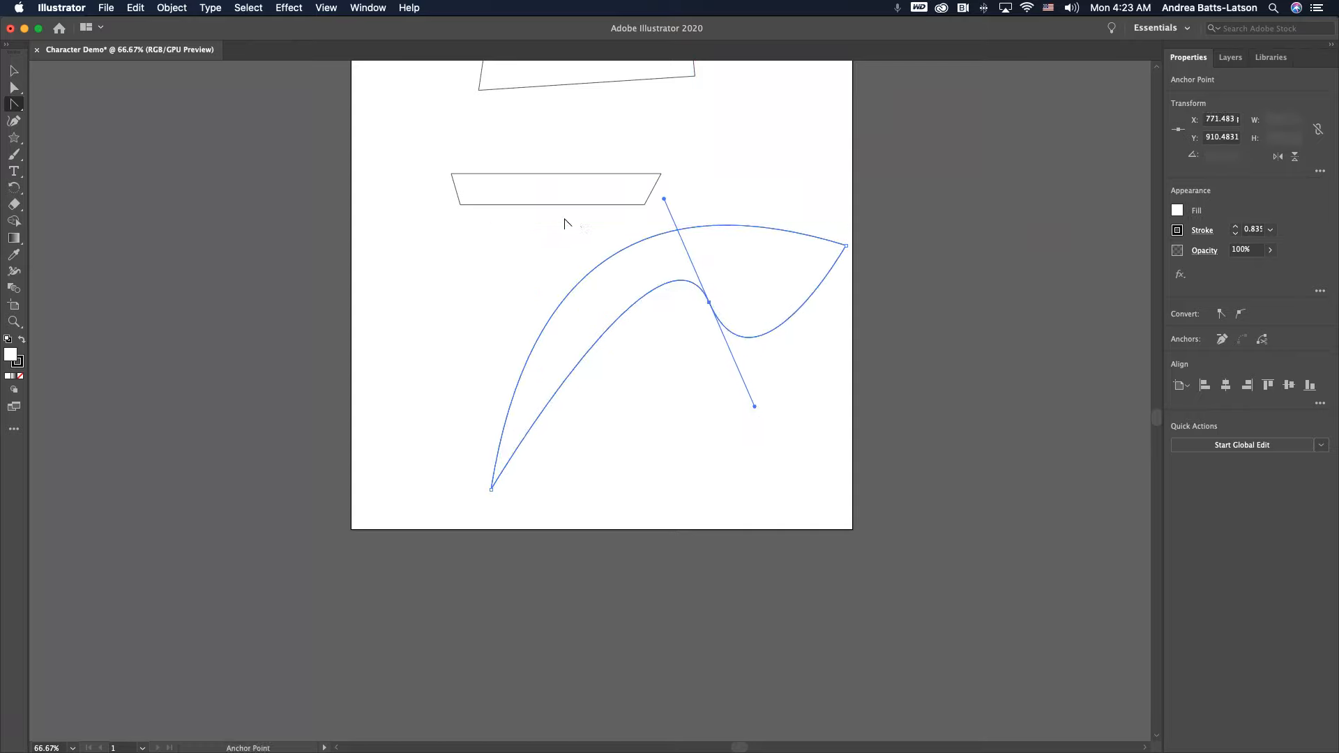
drag(600, 262, 576, 183)
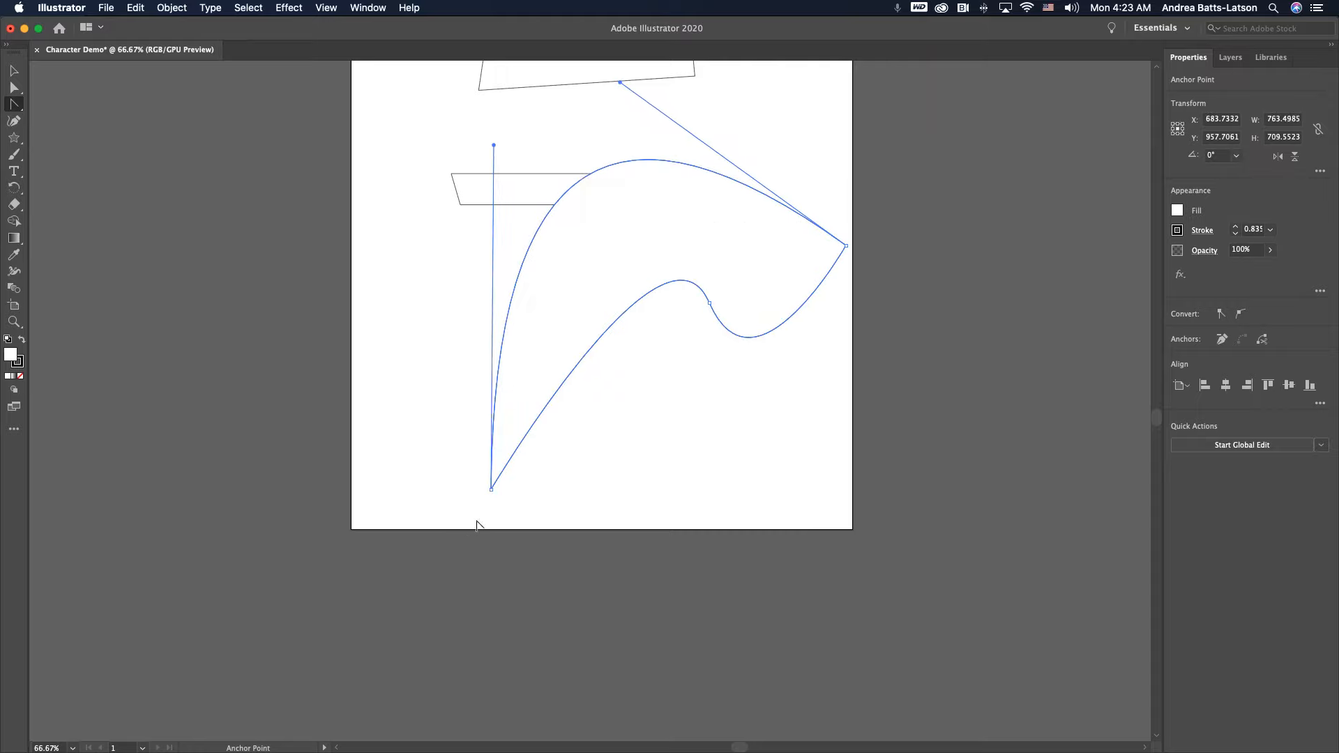
Step: Convert the curved path's lowest corner anchor into a smooth point with long handles sloping down to the right
drag(490, 488, 542, 499)
key(super+z)
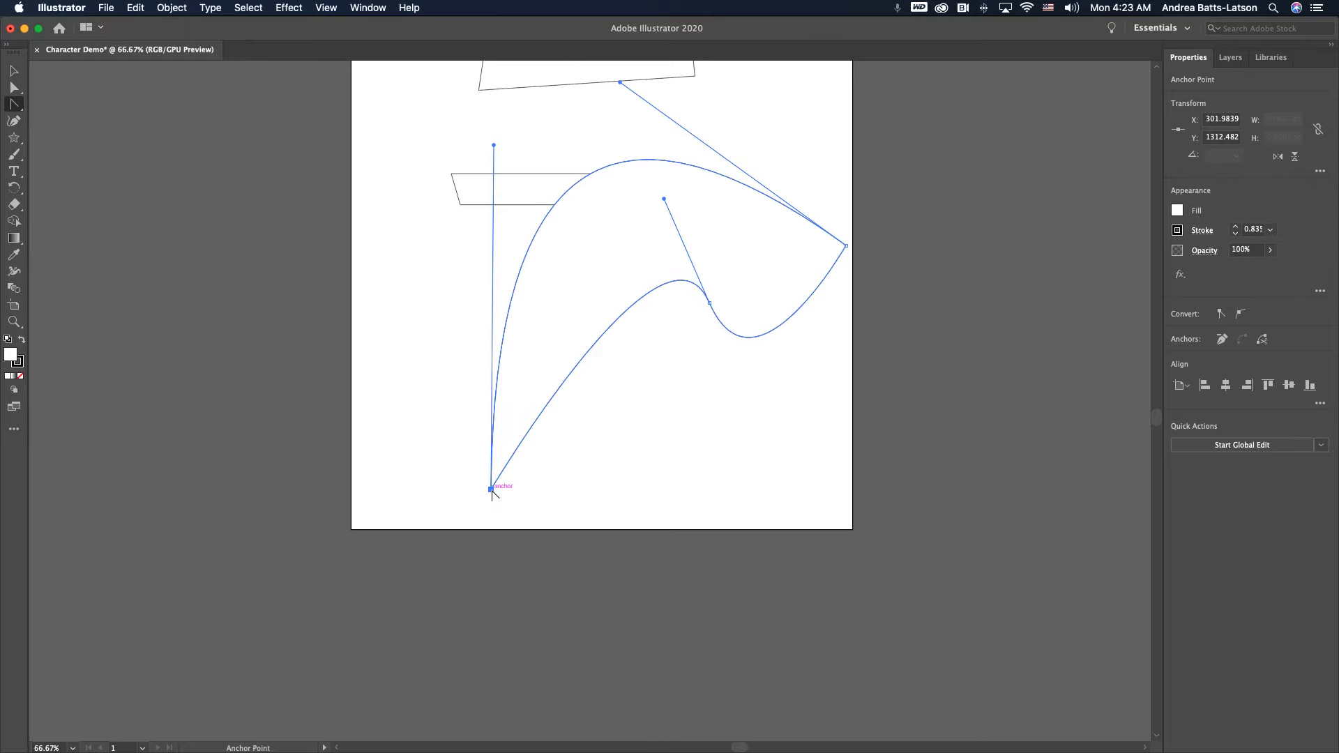
drag(491, 490, 586, 521)
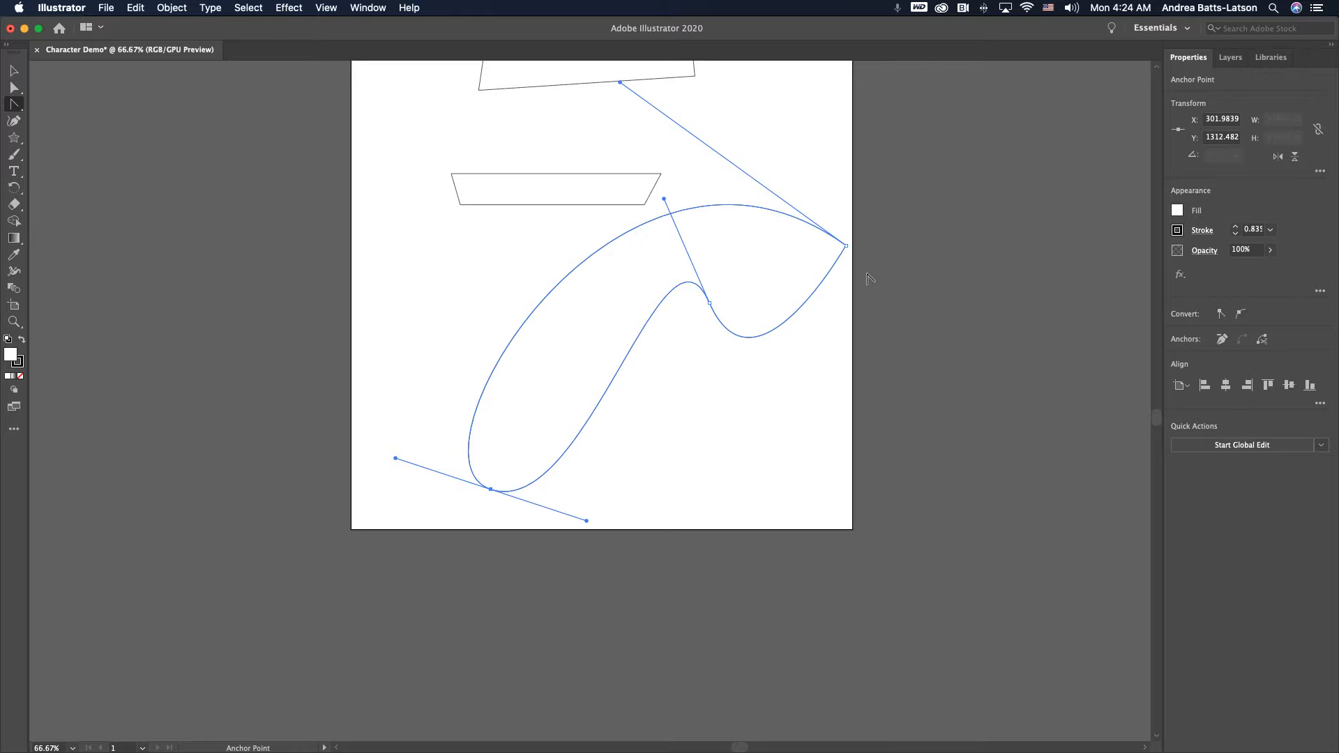
Step: Convert the curved path's rightmost anchor to smooth, to a corner and back to smooth, and remove that anchor from the path
drag(846, 246, 825, 112)
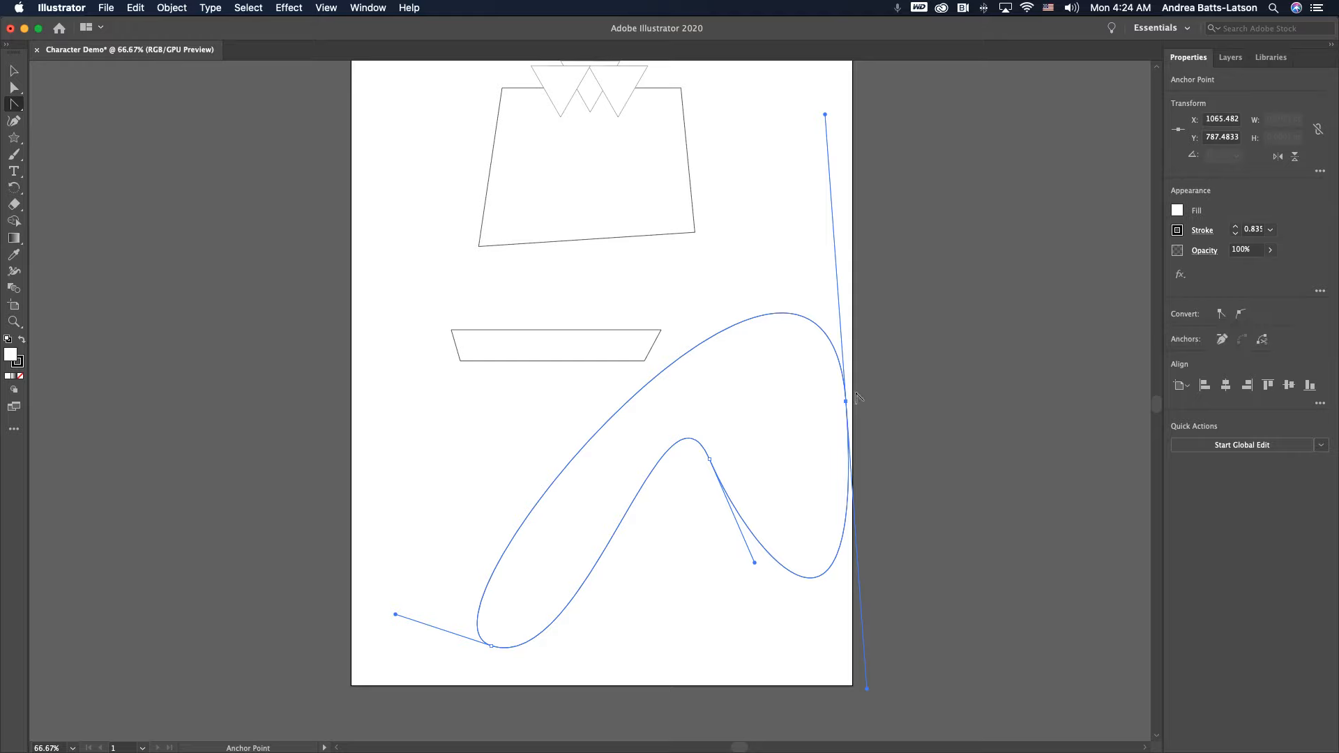
click(1217, 318)
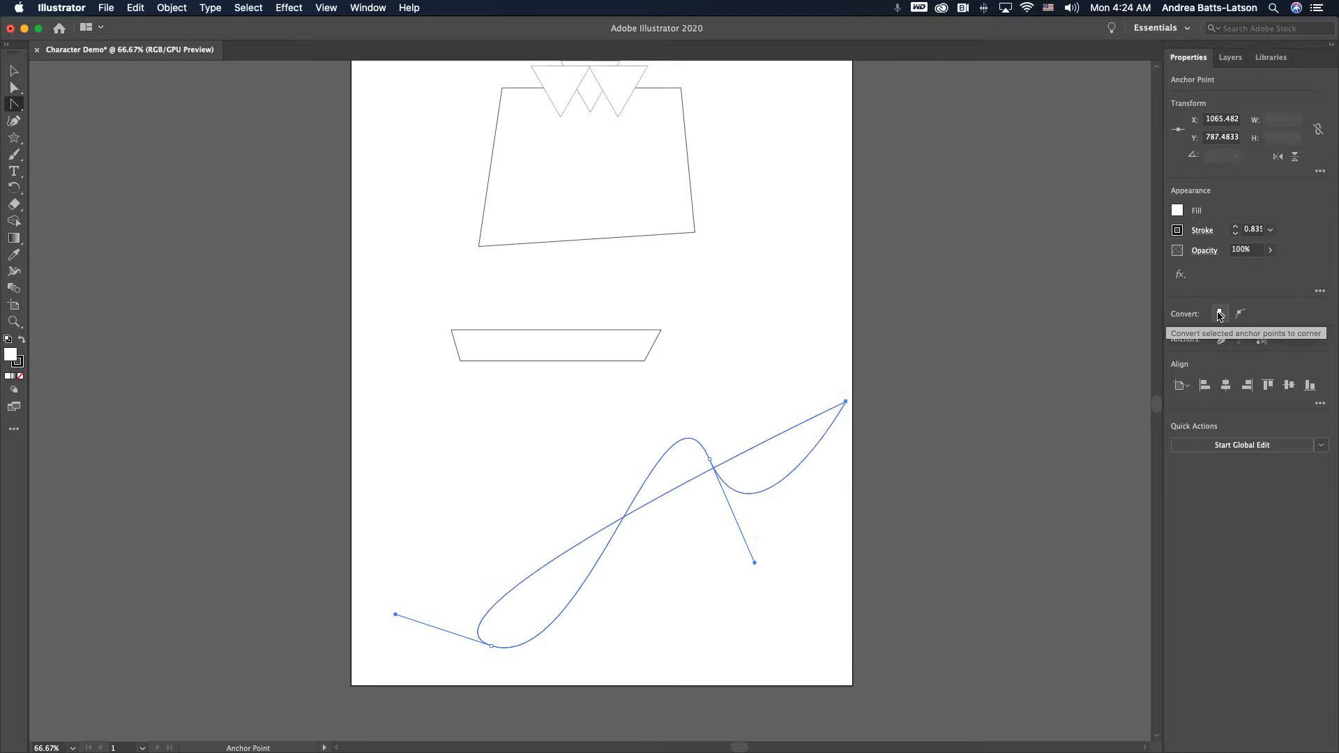
click(1241, 314)
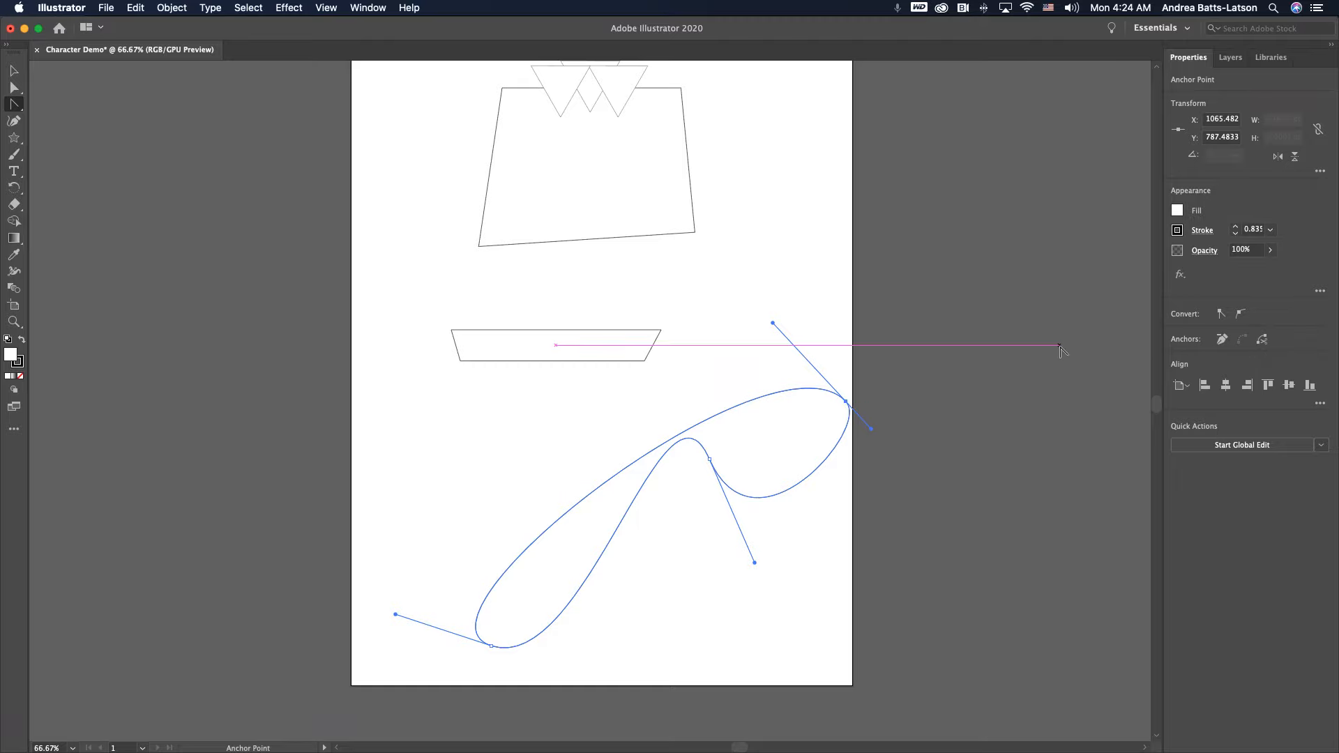
click(1222, 340)
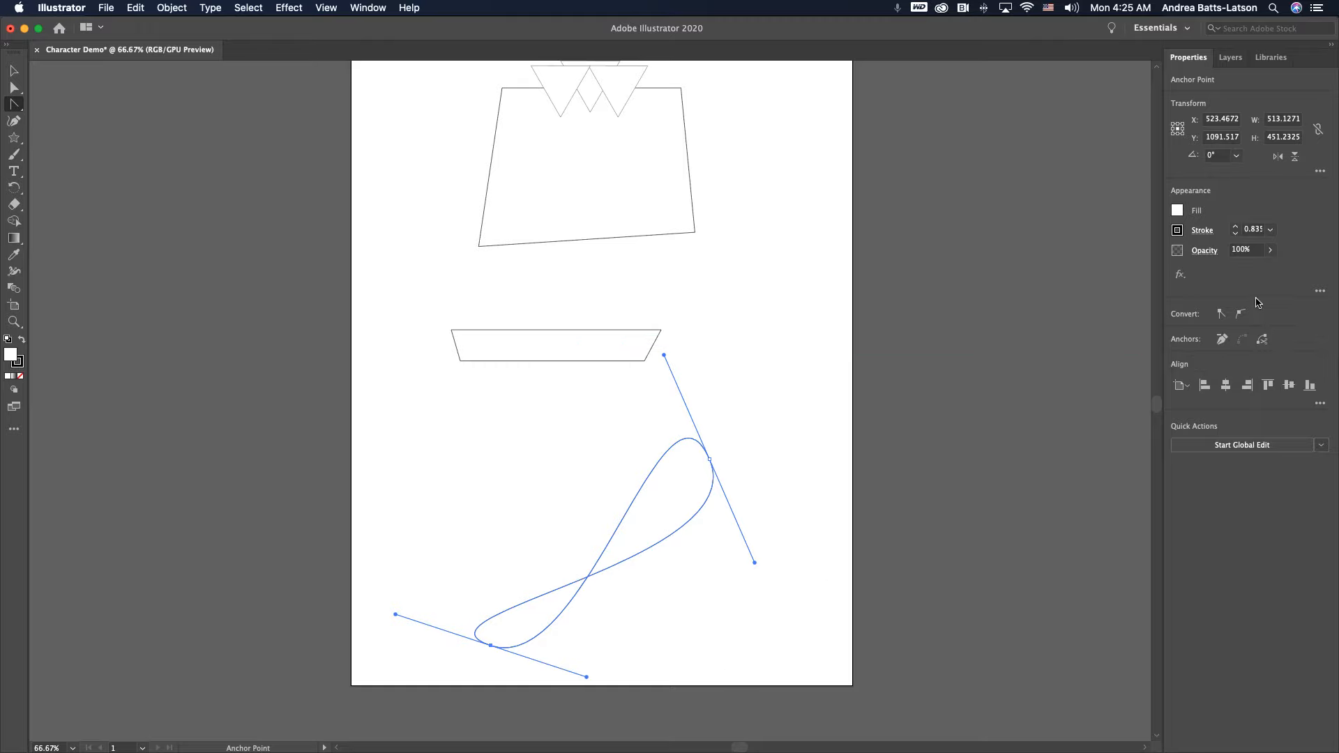
Step: Try cutting the curved path at its selected anchor points
click(1262, 340)
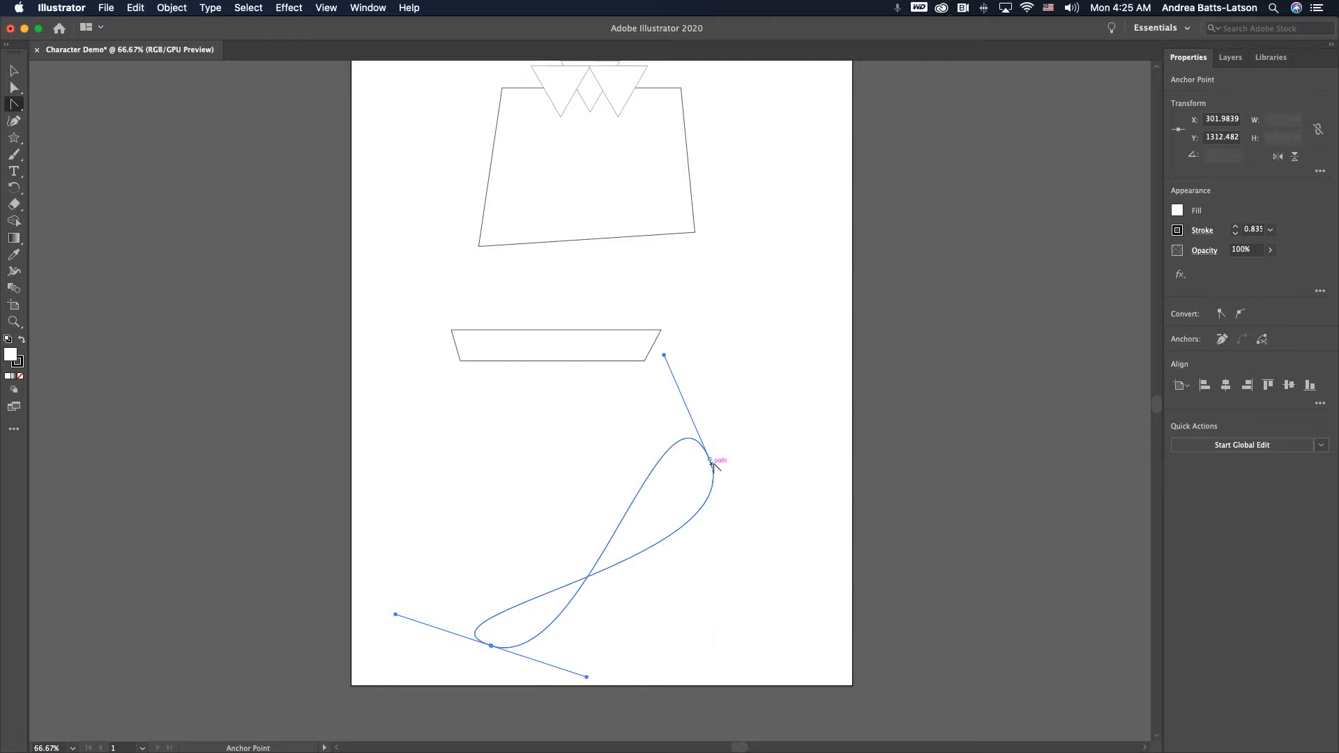
drag(709, 460, 755, 562)
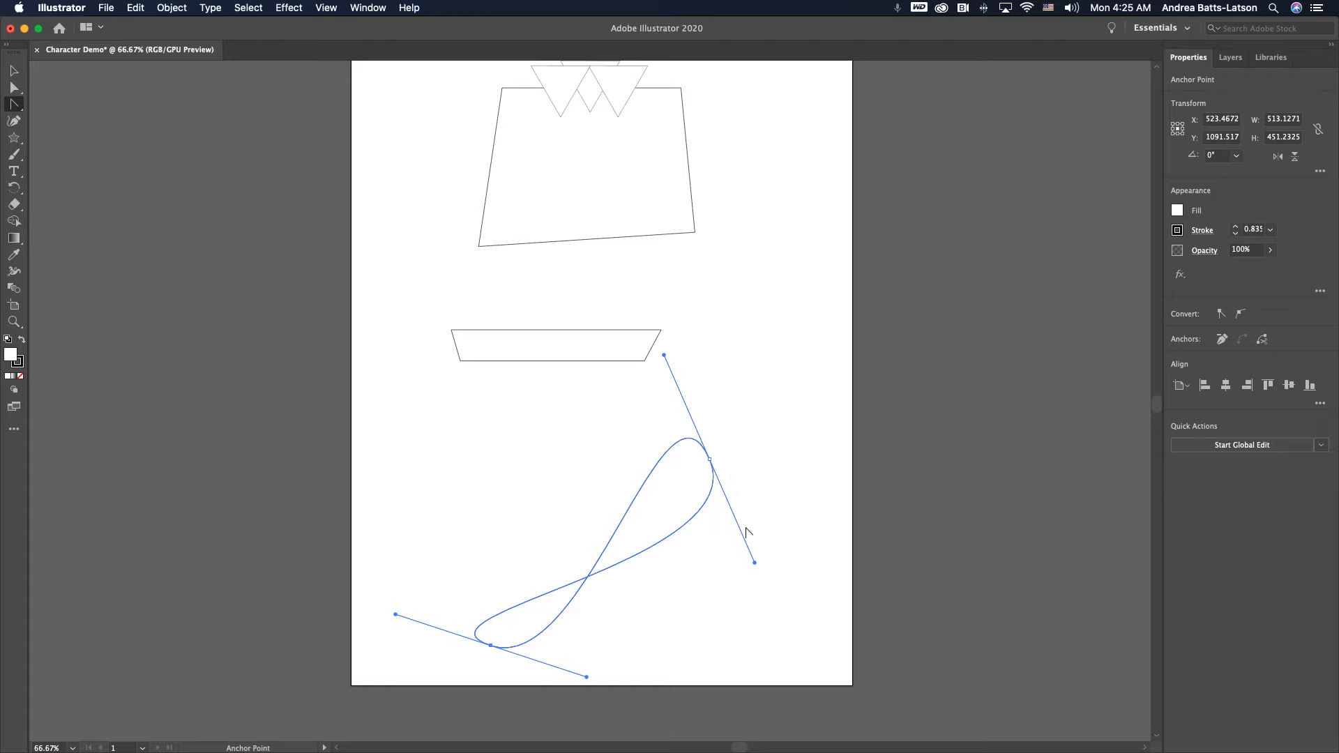
click(1263, 341)
click(1263, 340)
Step: Move the looped curved path upward, rotate it clockwise to about 326°, and place it over the large tapered shape's lower edge
click(14, 72)
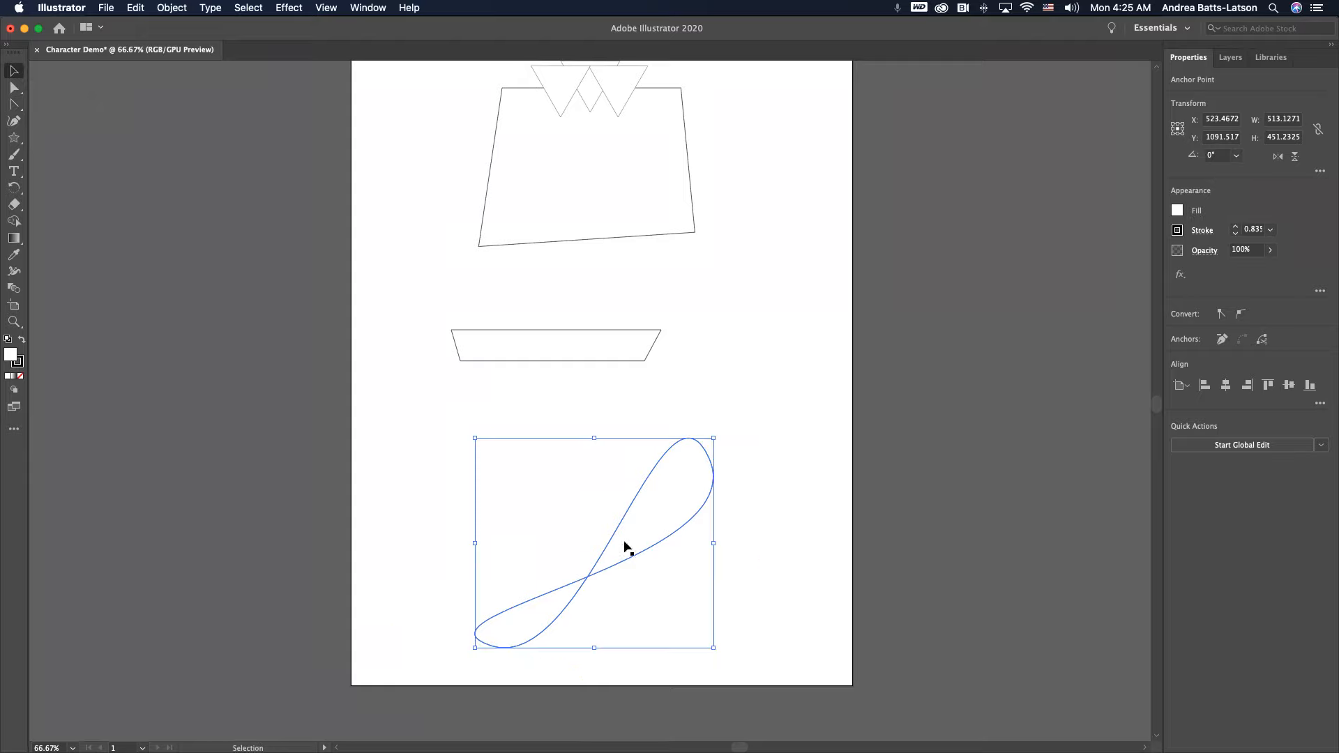
drag(613, 543, 622, 419)
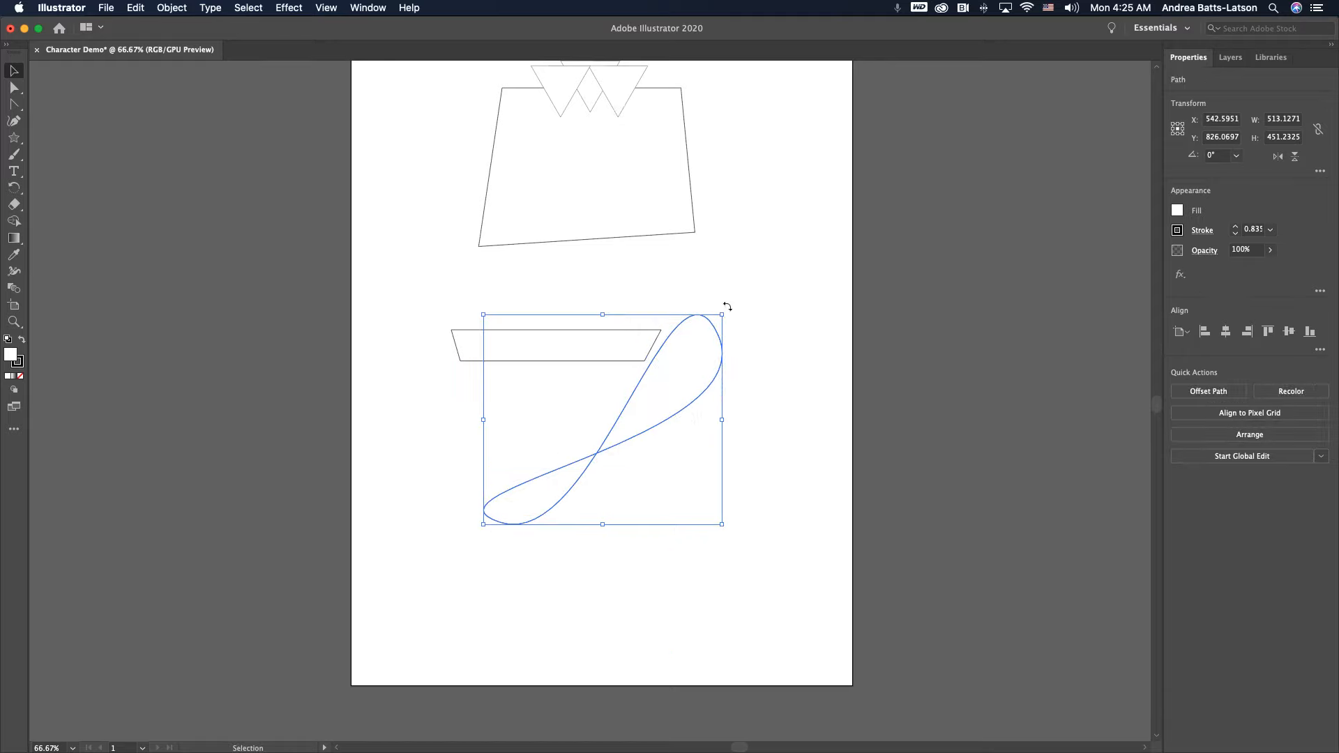
drag(726, 306, 707, 396)
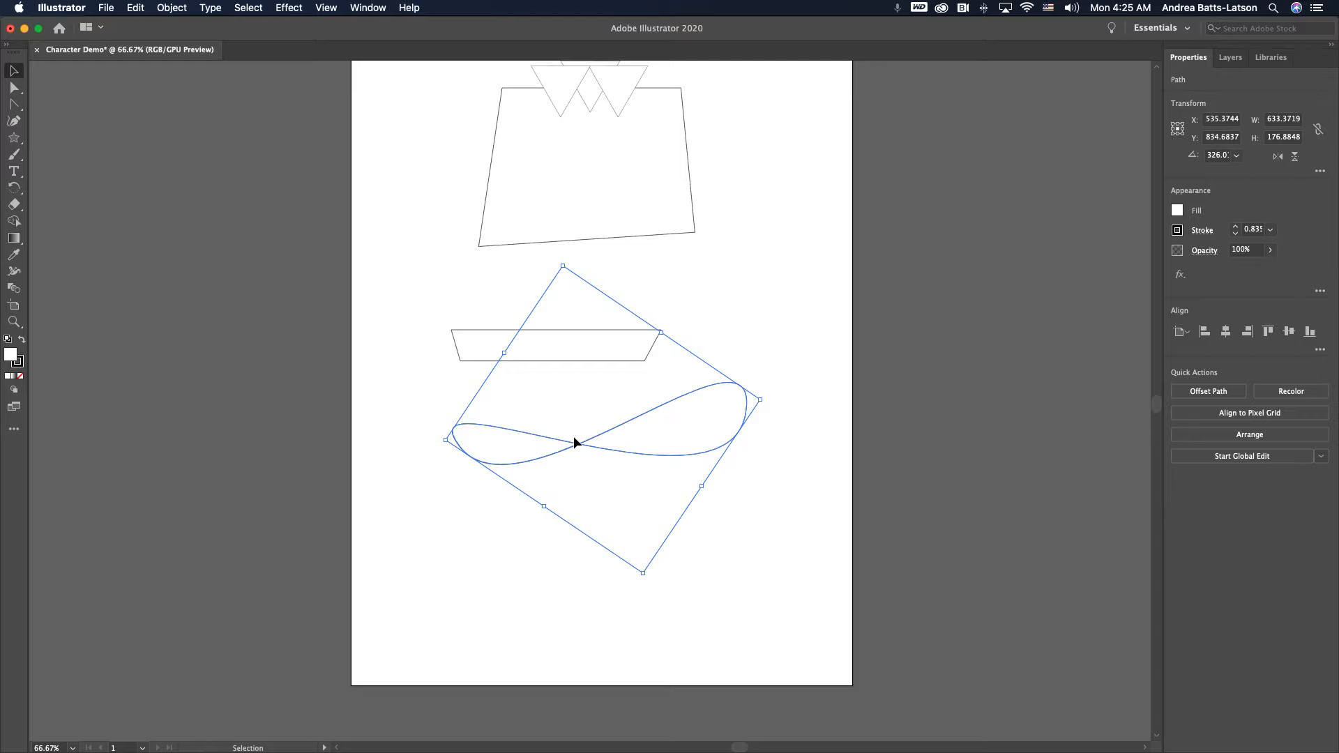
drag(575, 441, 561, 275)
click(450, 372)
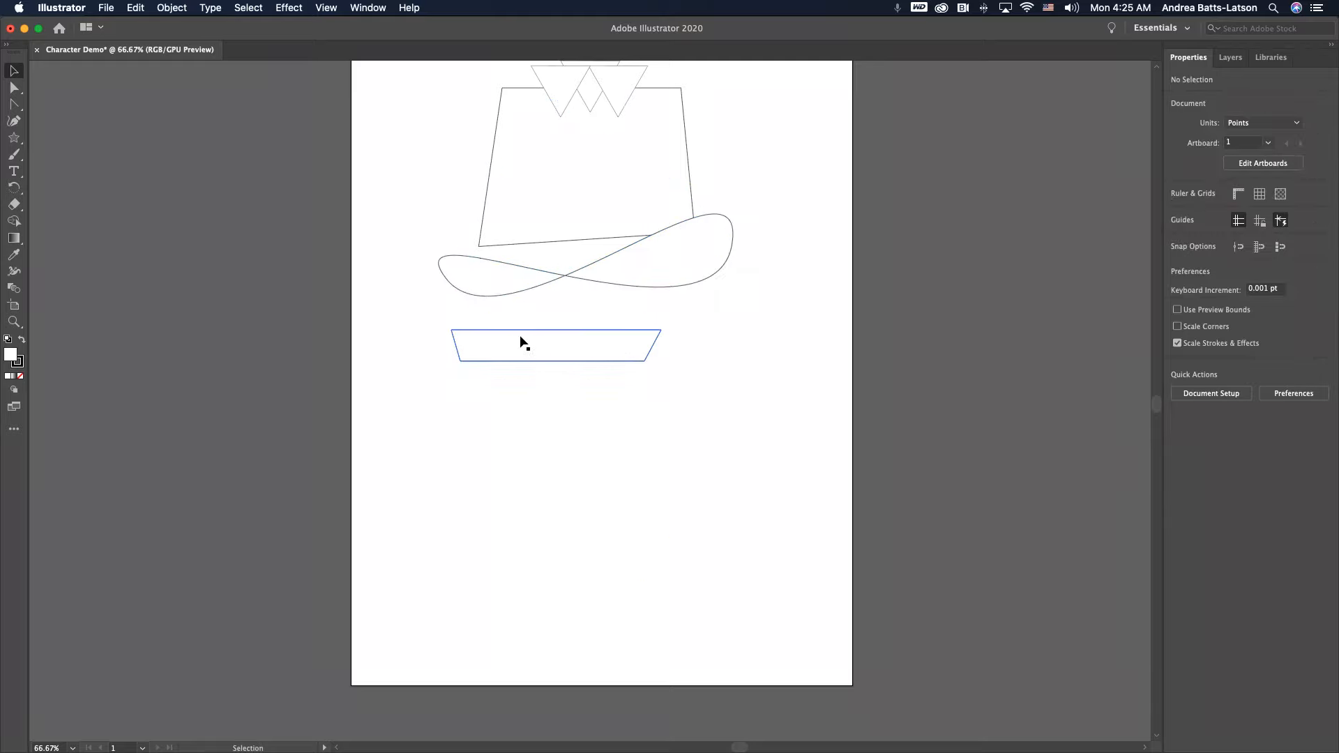
Step: Move the narrow trapezoid into the lower part of the large tapered shape and scale it down to about 256 by 51 pt
drag(521, 340, 556, 187)
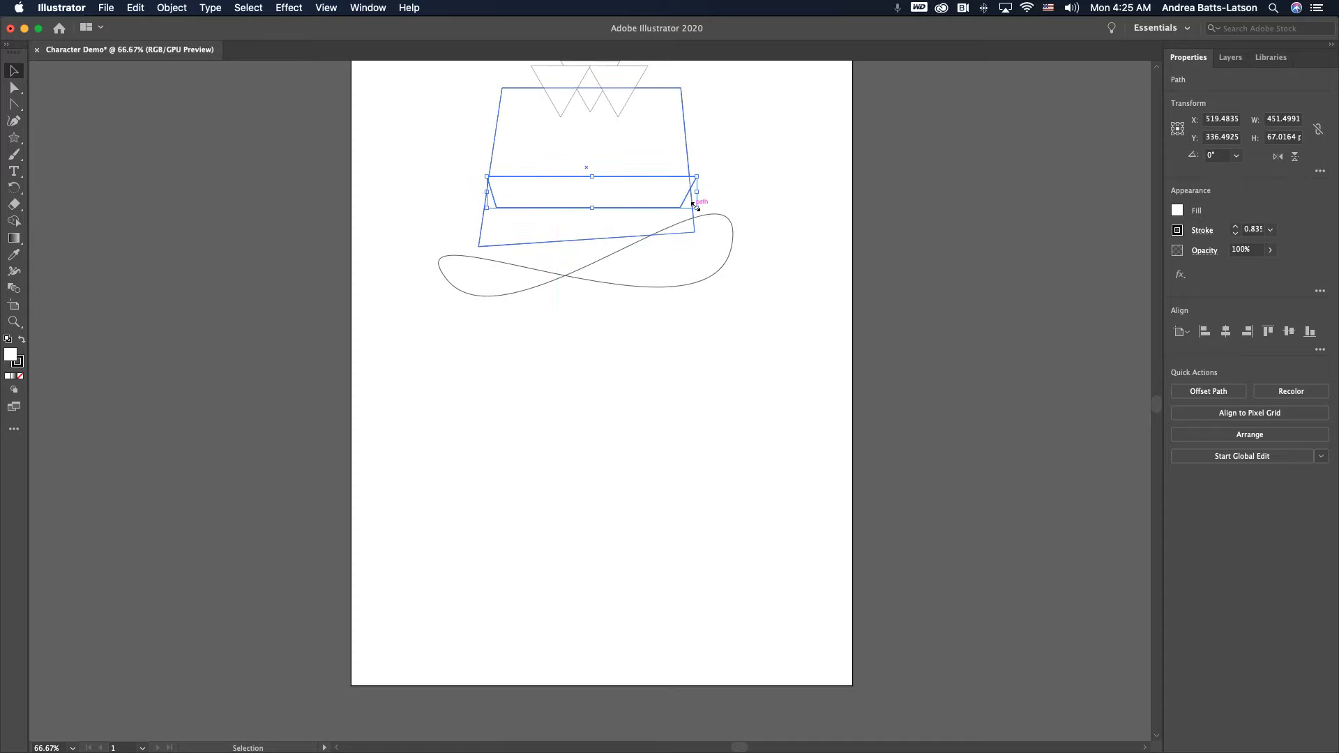
drag(694, 203, 588, 195)
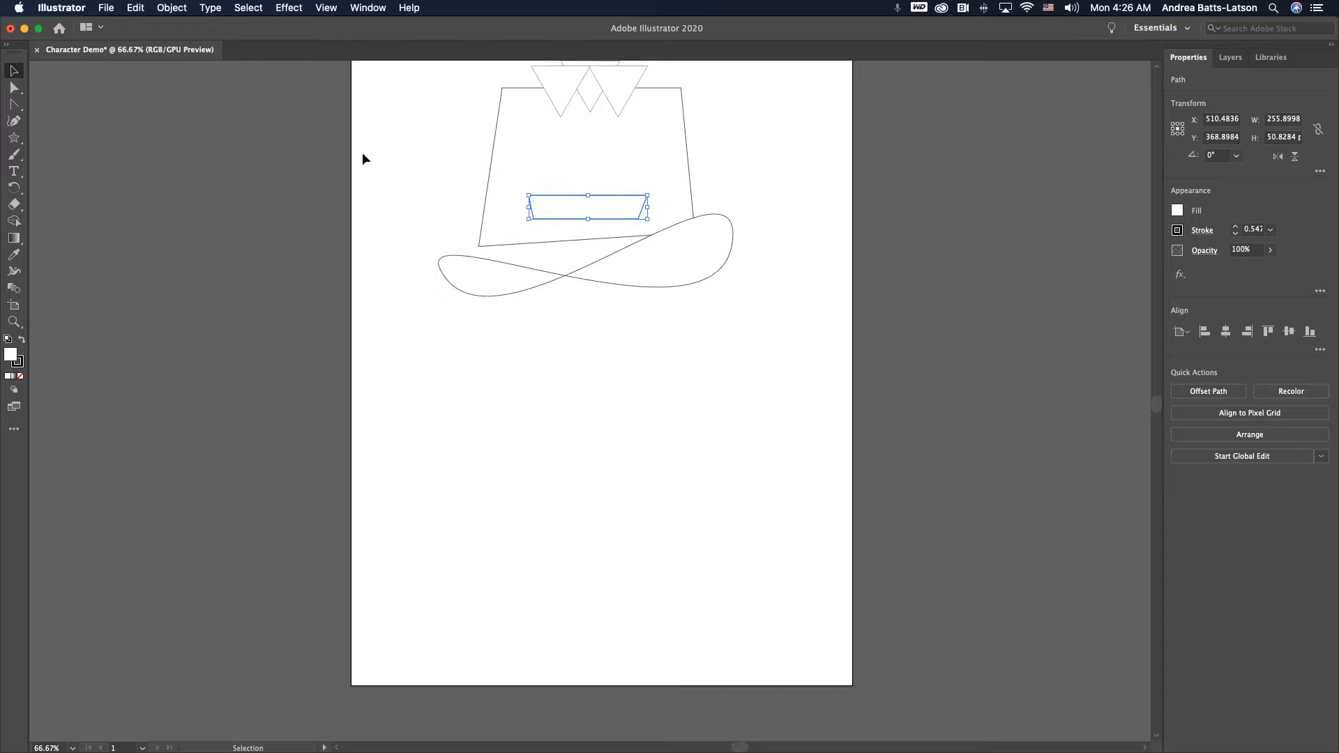
click(357, 156)
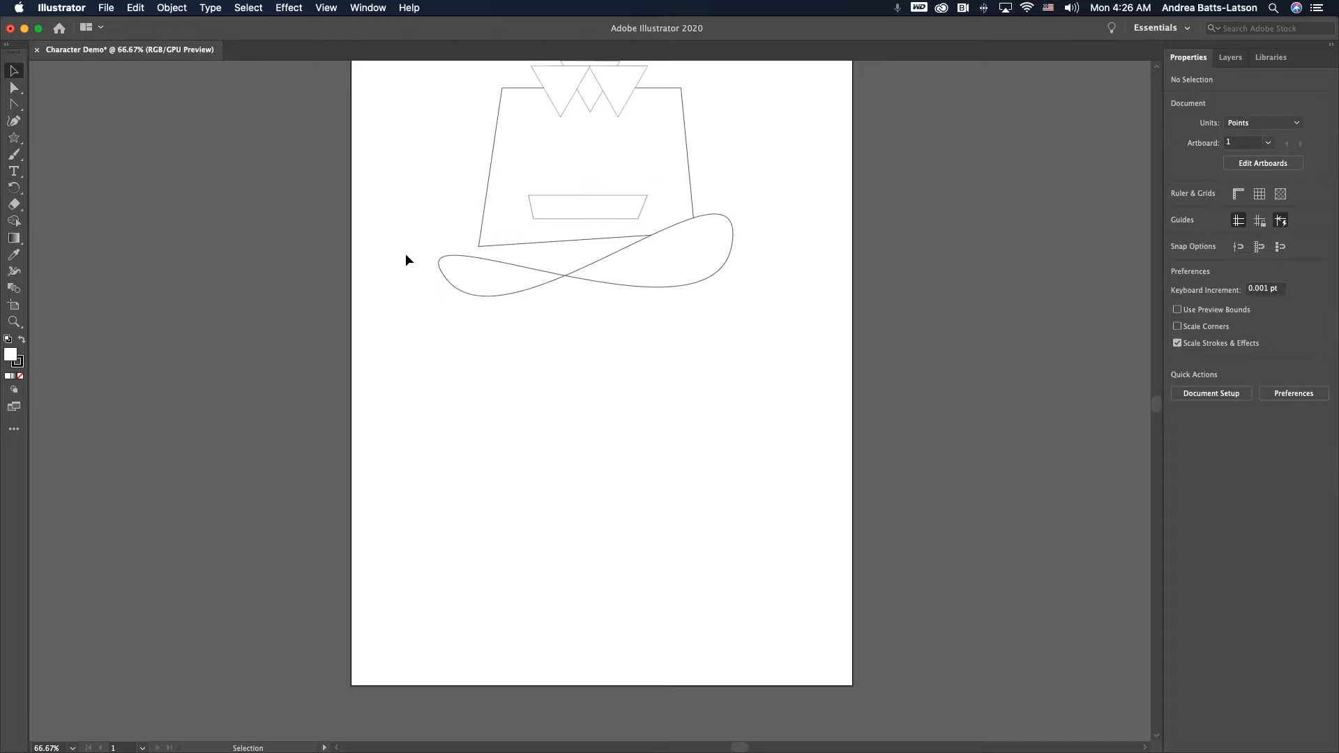
Step: Paint two narrow eyes and a hooked nose above the small trapezoid with the Paintbrush, using the 3 pt. Round brush
scroll(407, 260, up, 2)
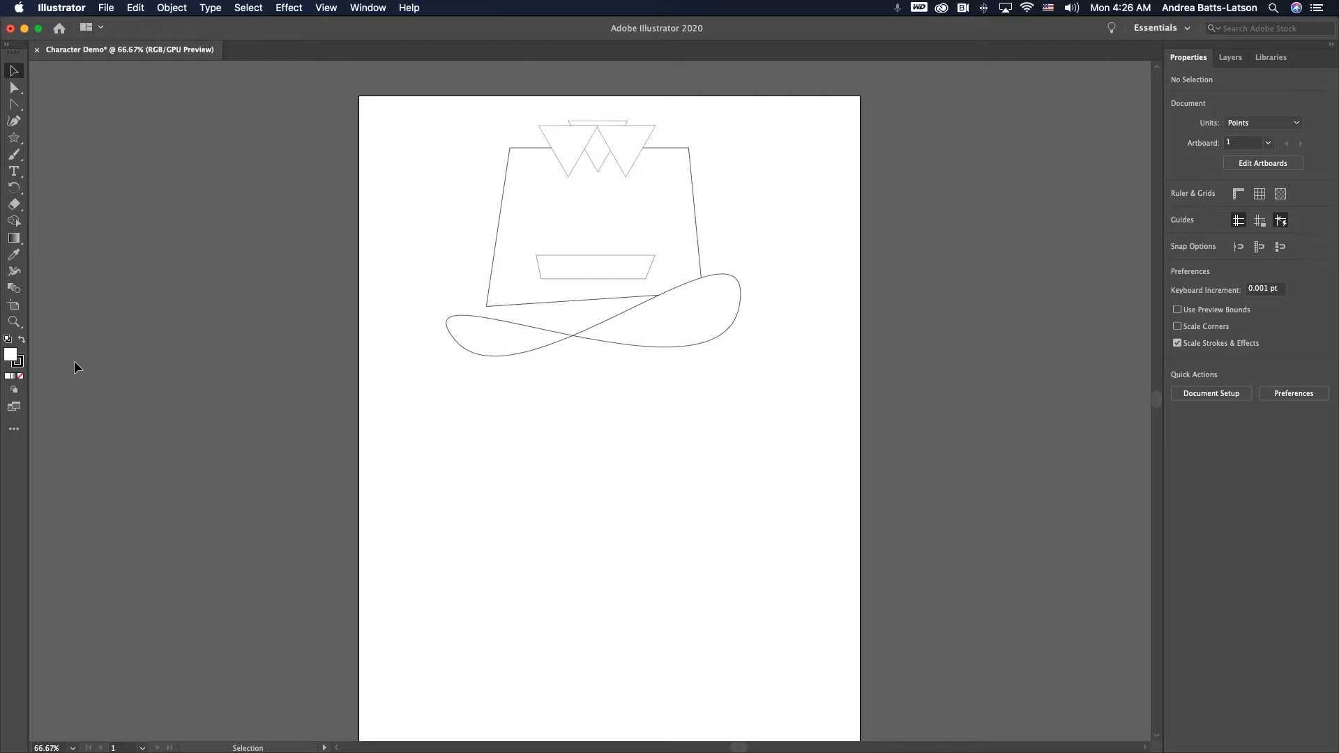
click(15, 155)
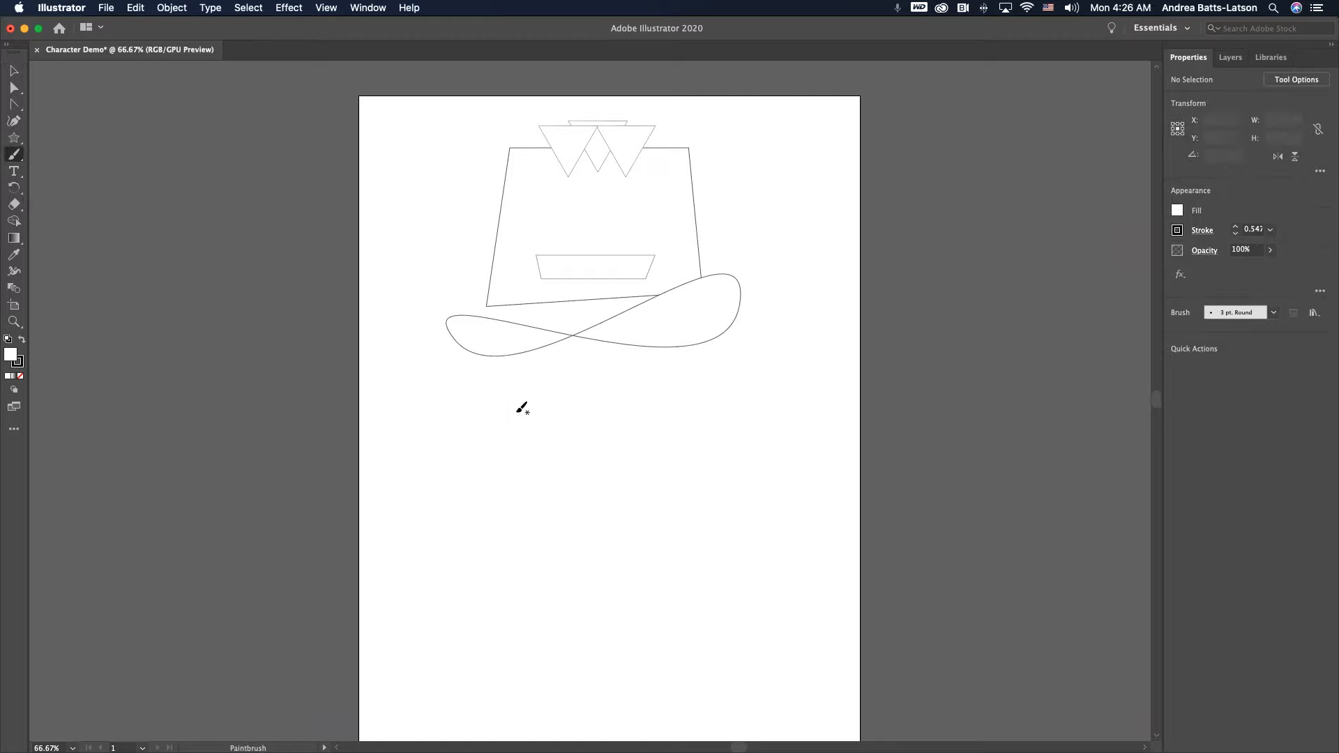
mouse_move(482, 427)
mouse_down()
mouse_move(597, 432)
mouse_move(629, 467)
mouse_move(680, 463)
mouse_move(699, 434)
mouse_move(656, 415)
mouse_move(567, 468)
mouse_move(498, 477)
mouse_move(463, 463)
mouse_move(468, 419)
mouse_up()
key(super+z)
drag(571, 189, 511, 175)
mouse_move(620, 191)
mouse_down()
mouse_move(671, 184)
mouse_move(675, 198)
mouse_up()
drag(573, 187, 508, 177)
mouse_move(623, 188)
mouse_down()
mouse_move(655, 182)
mouse_move(676, 200)
mouse_up()
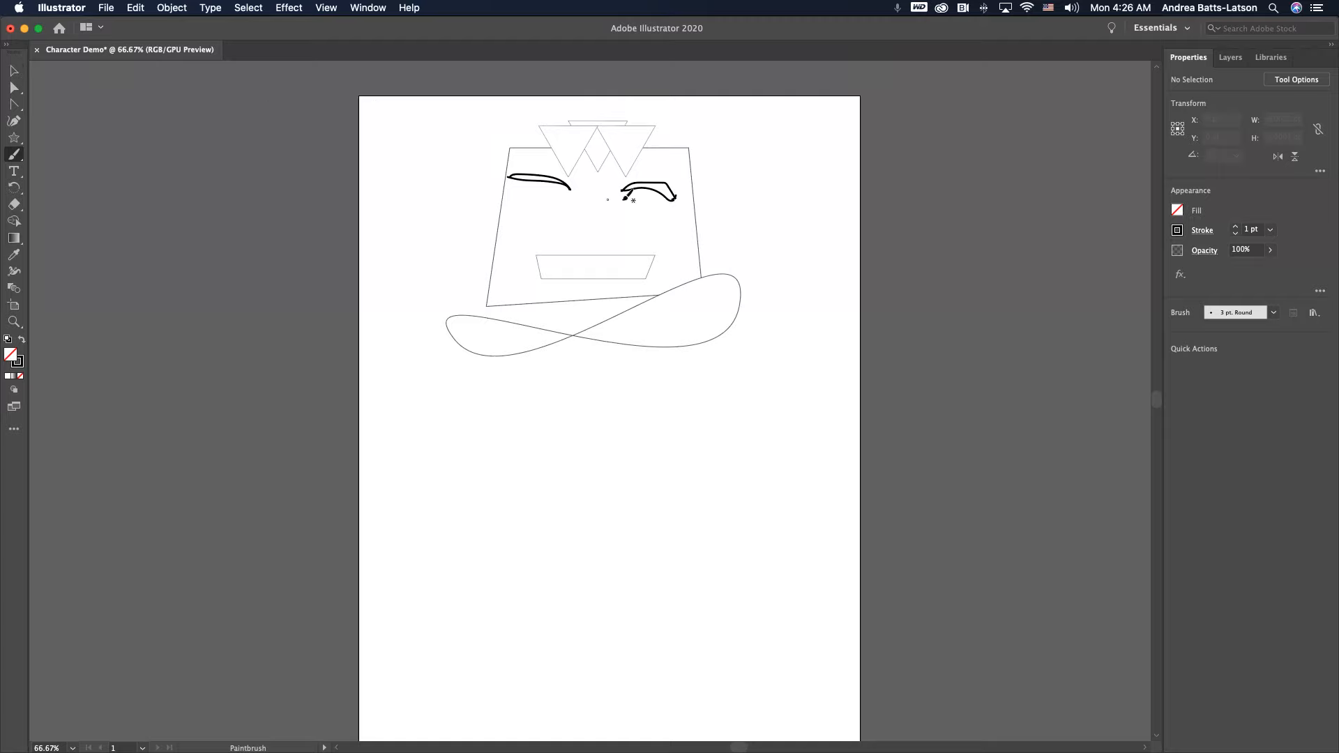
mouse_move(615, 200)
mouse_down()
mouse_move(595, 230)
mouse_move(575, 218)
mouse_up()
click(14, 206)
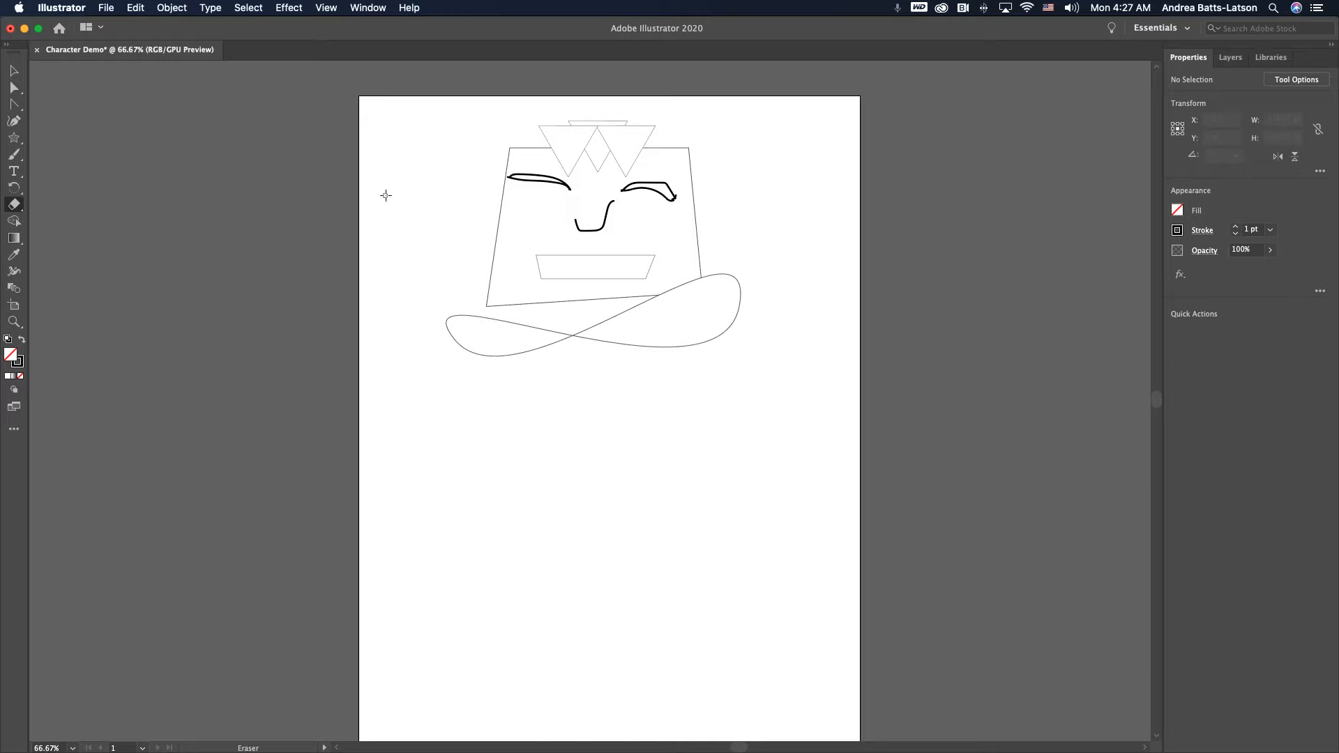
click(13, 71)
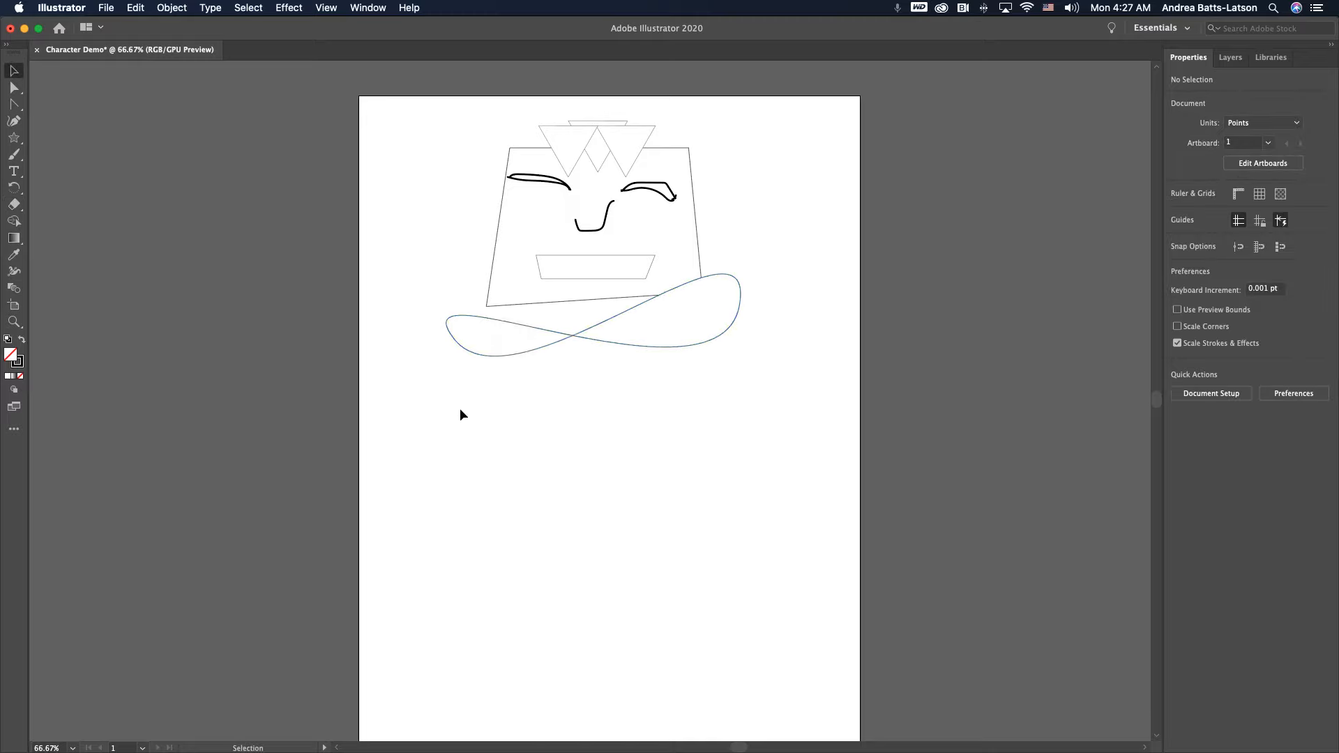
click(514, 332)
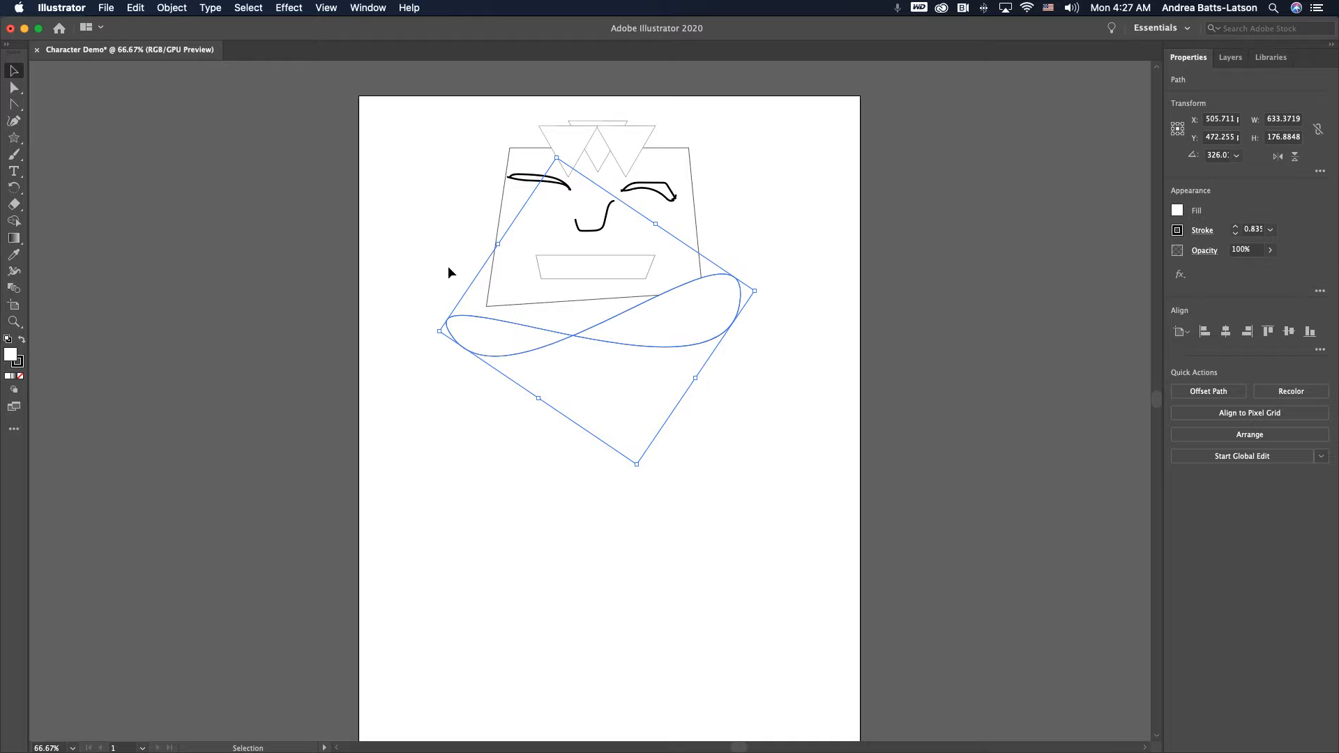
scroll(448, 272, up, 5)
scroll(448, 267, up, 3)
scroll(448, 267, down, 4)
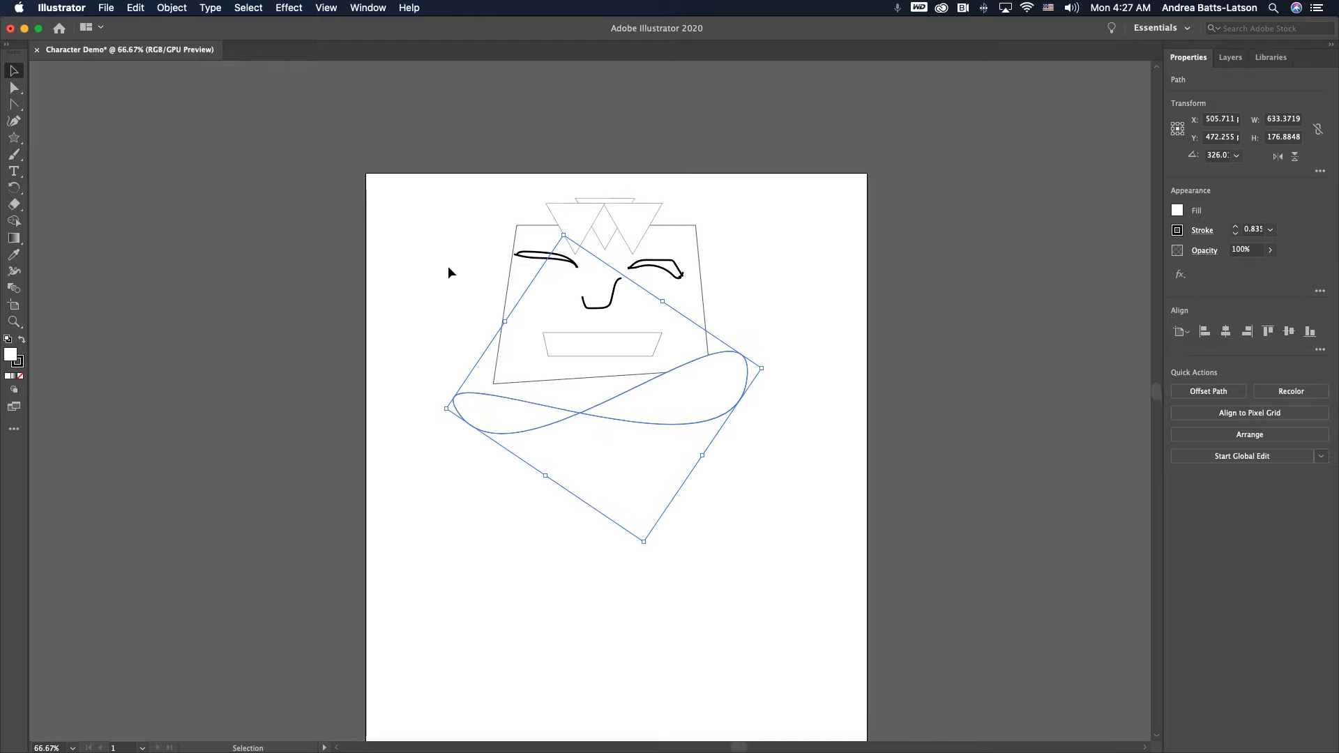
click(381, 329)
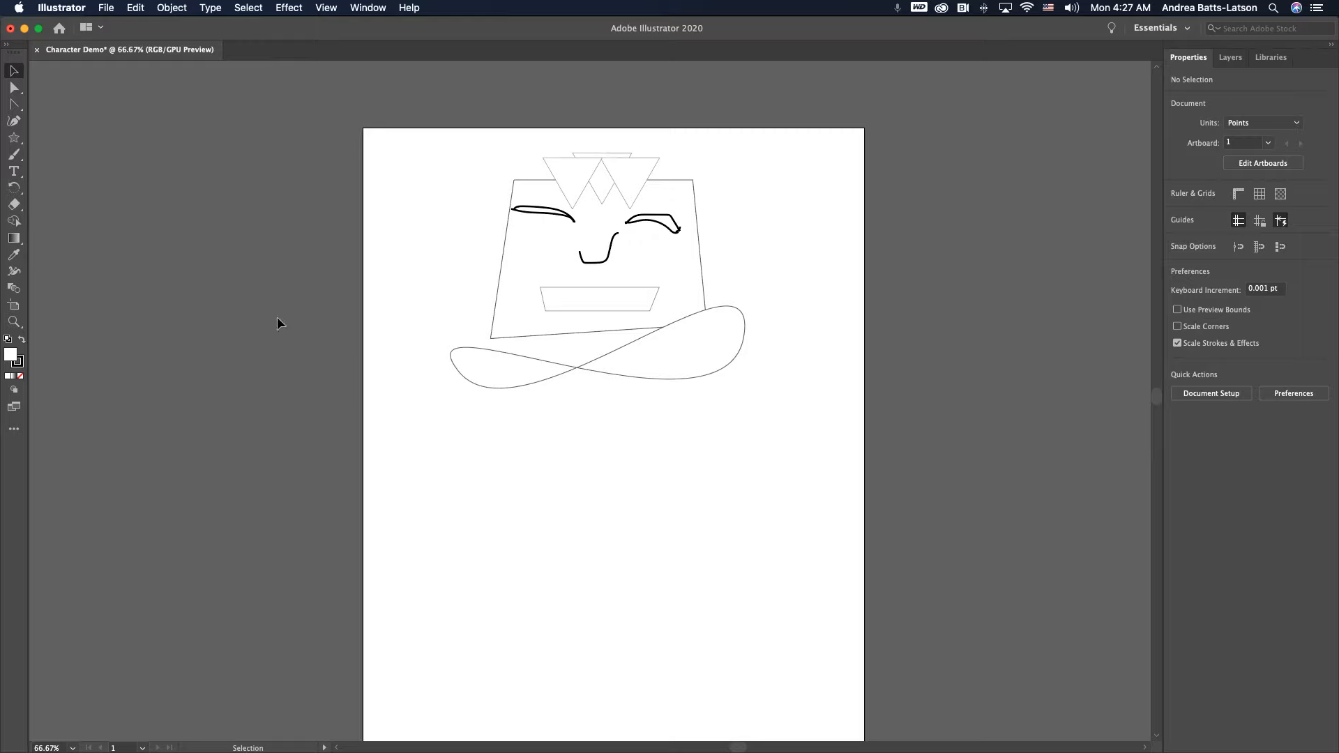
Step: Select the left triangle on the head, open the Flowers swatch library from the Nature set, enlarge it and place it beside the artboard
click(569, 158)
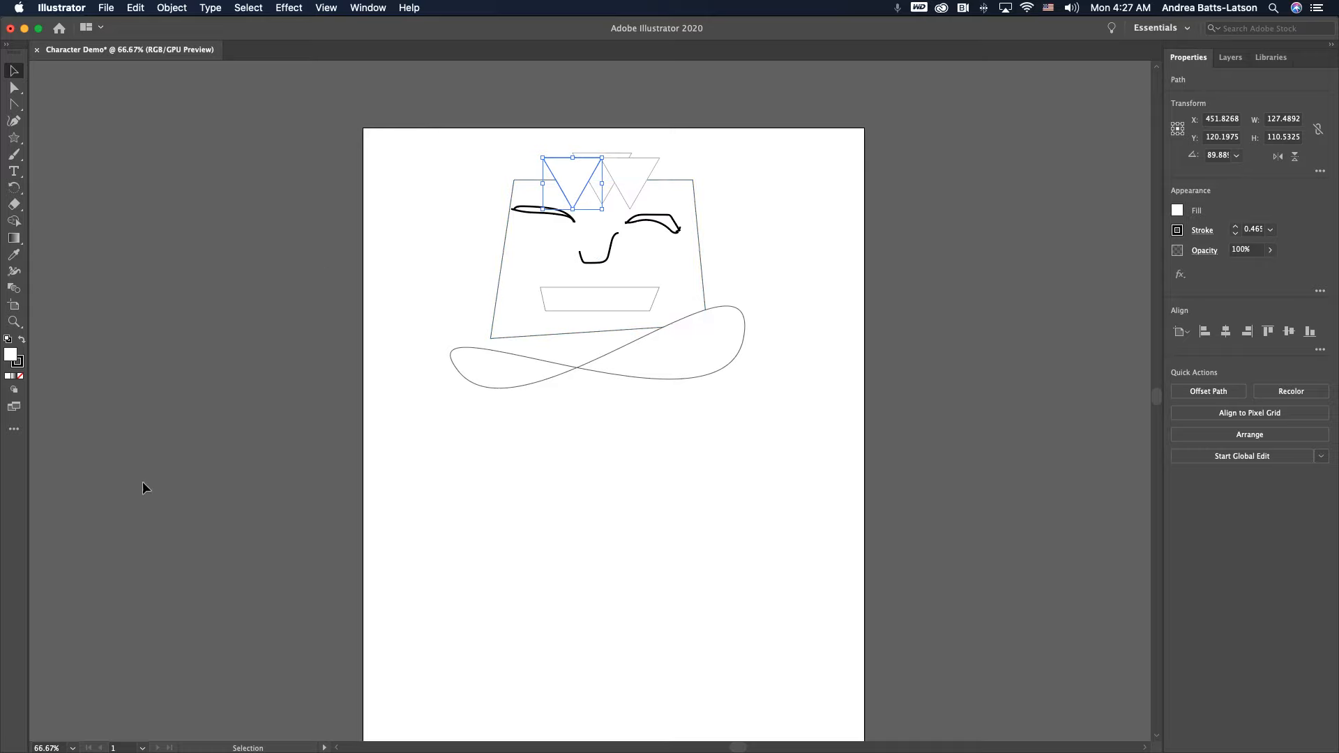
click(1177, 211)
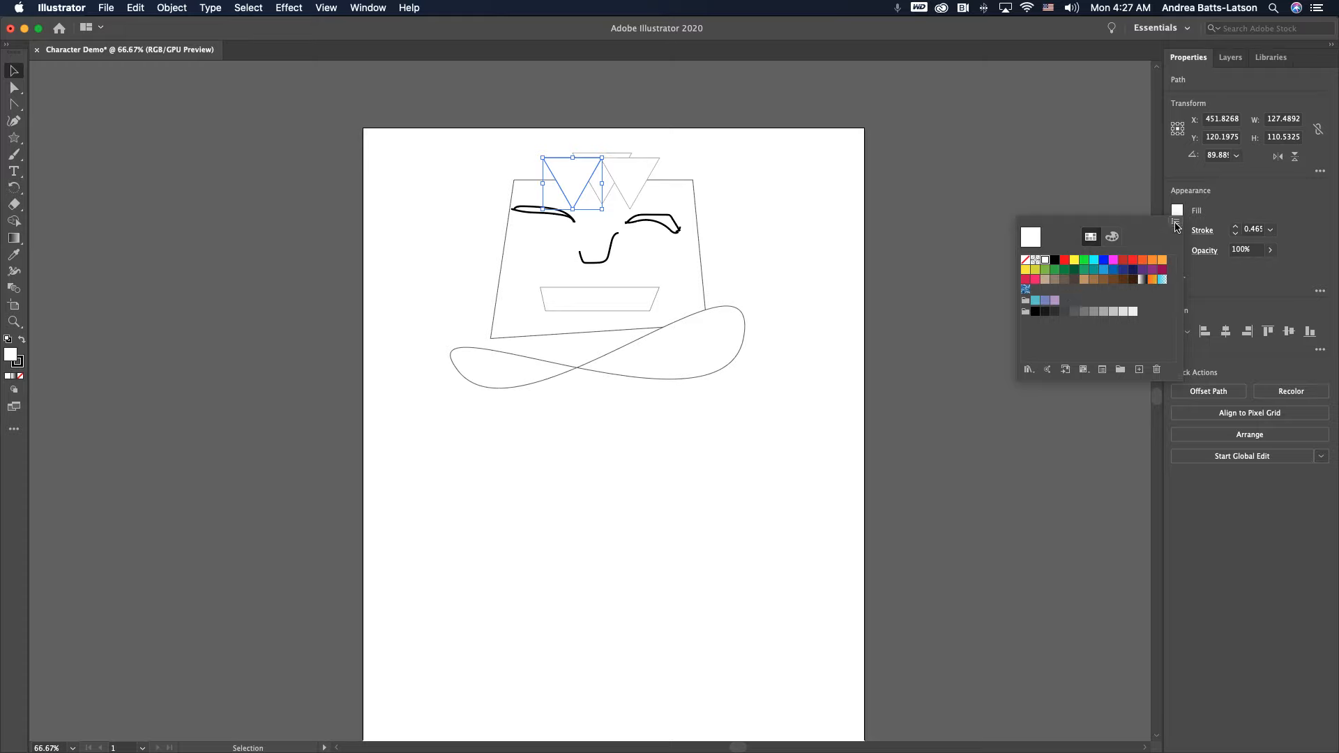
click(1176, 225)
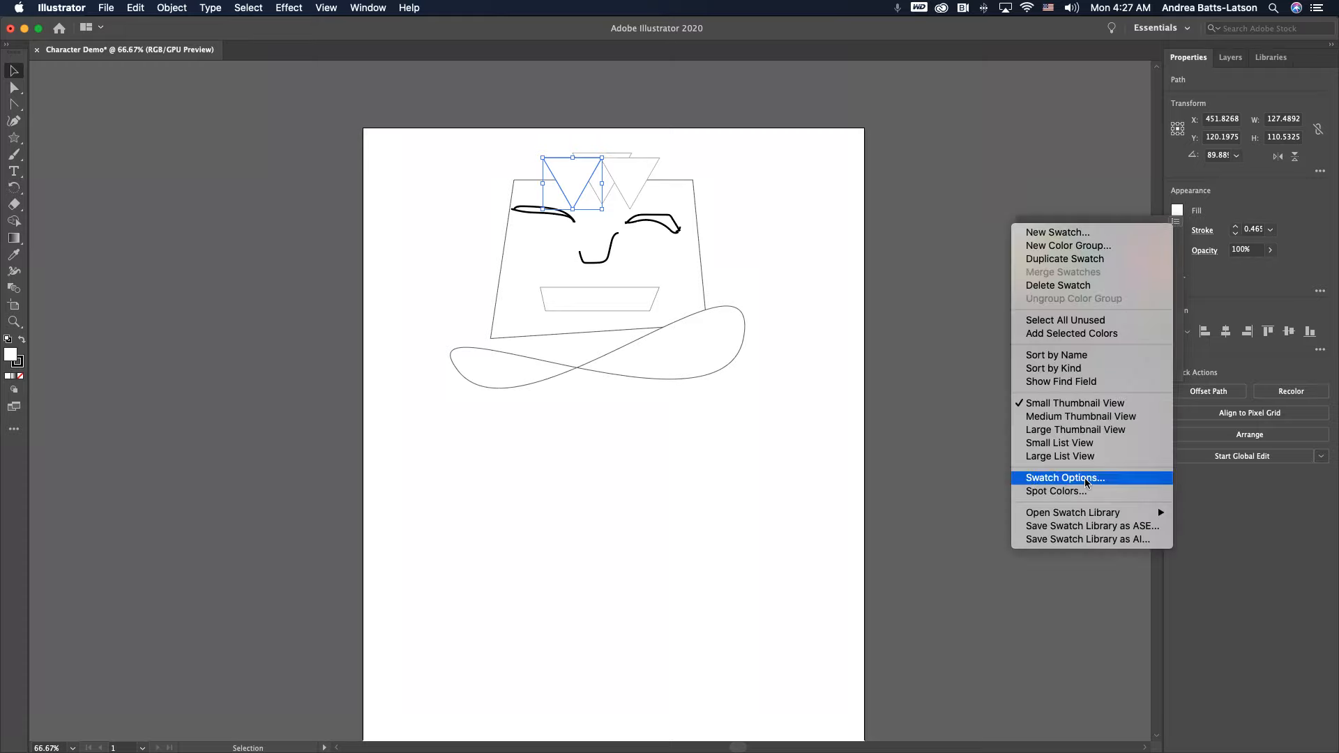
mouse_move(1084, 518)
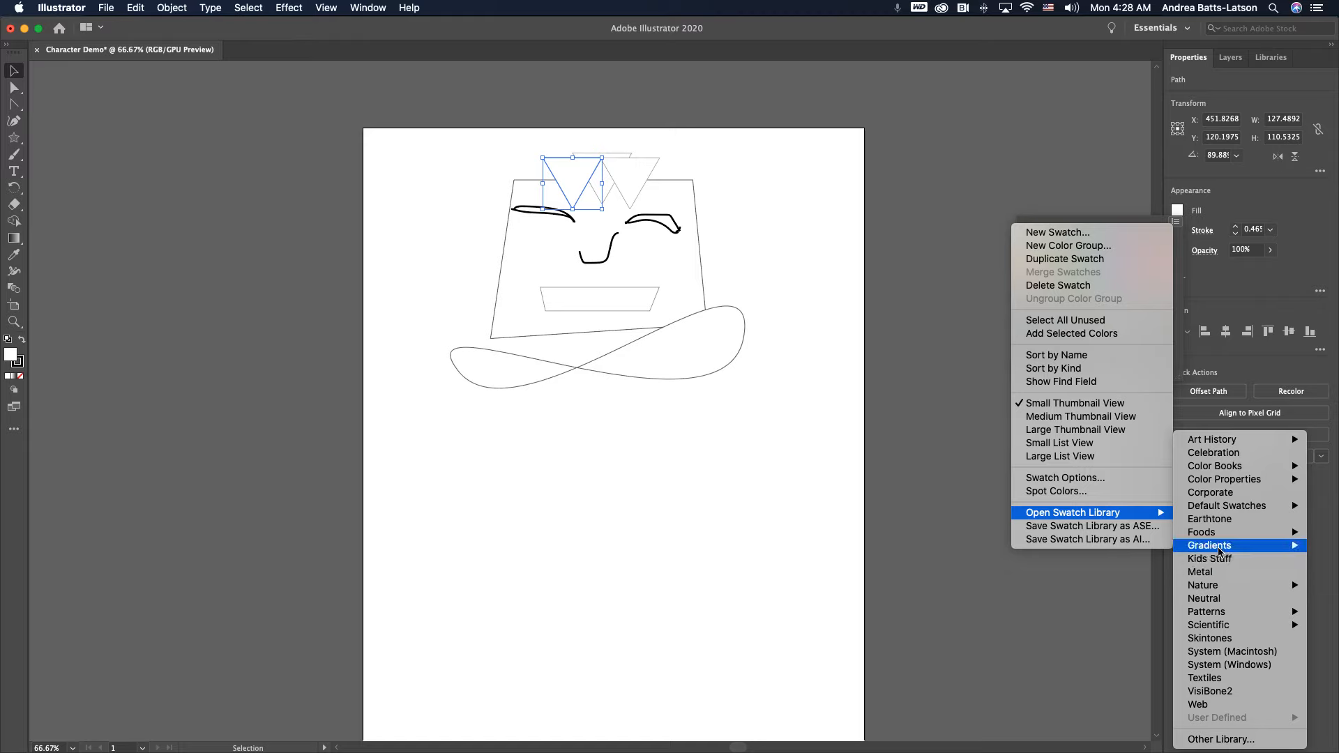
mouse_move(1221, 593)
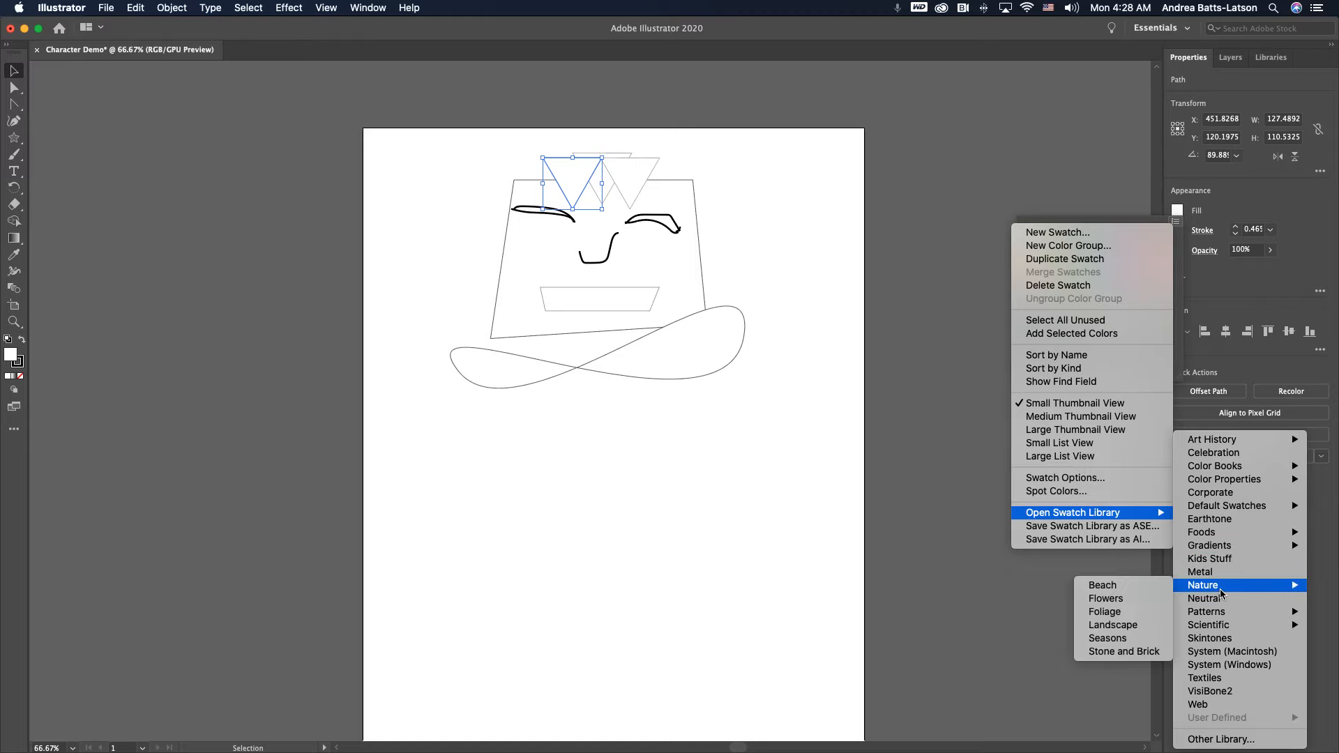
click(1142, 603)
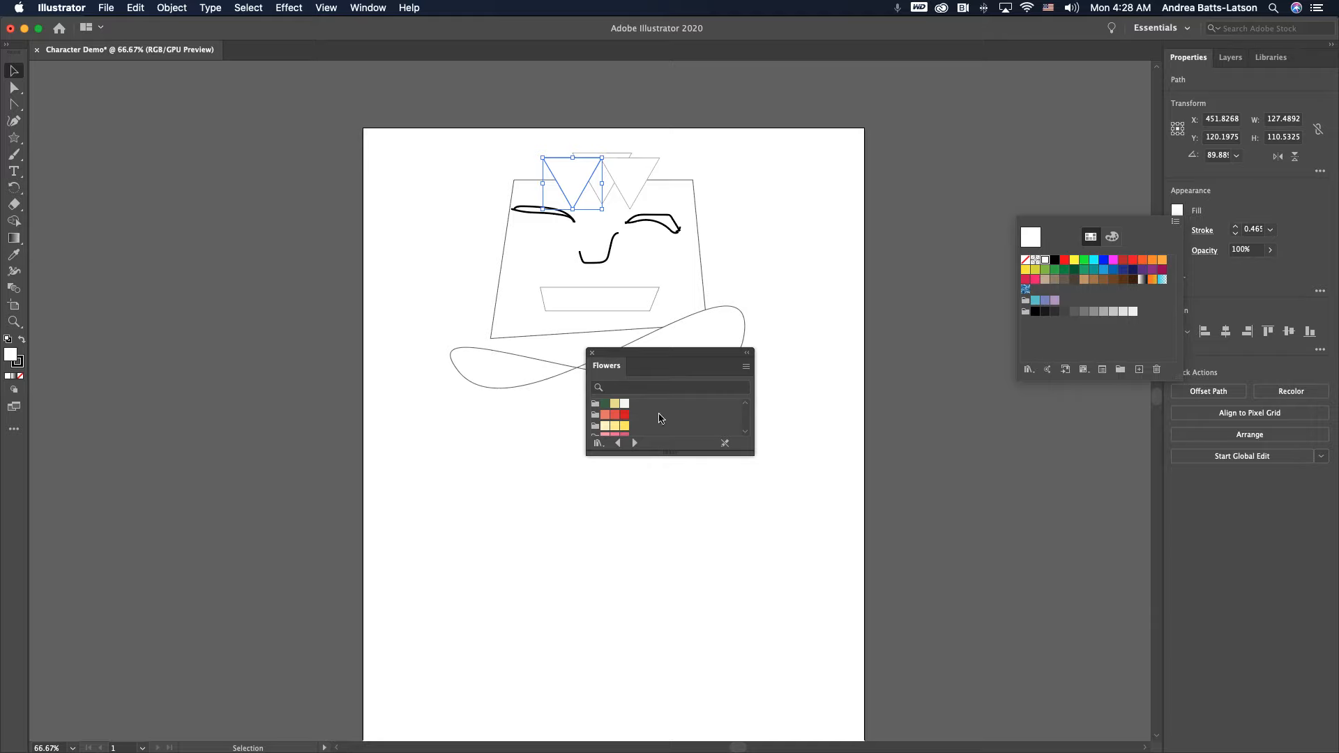
click(664, 453)
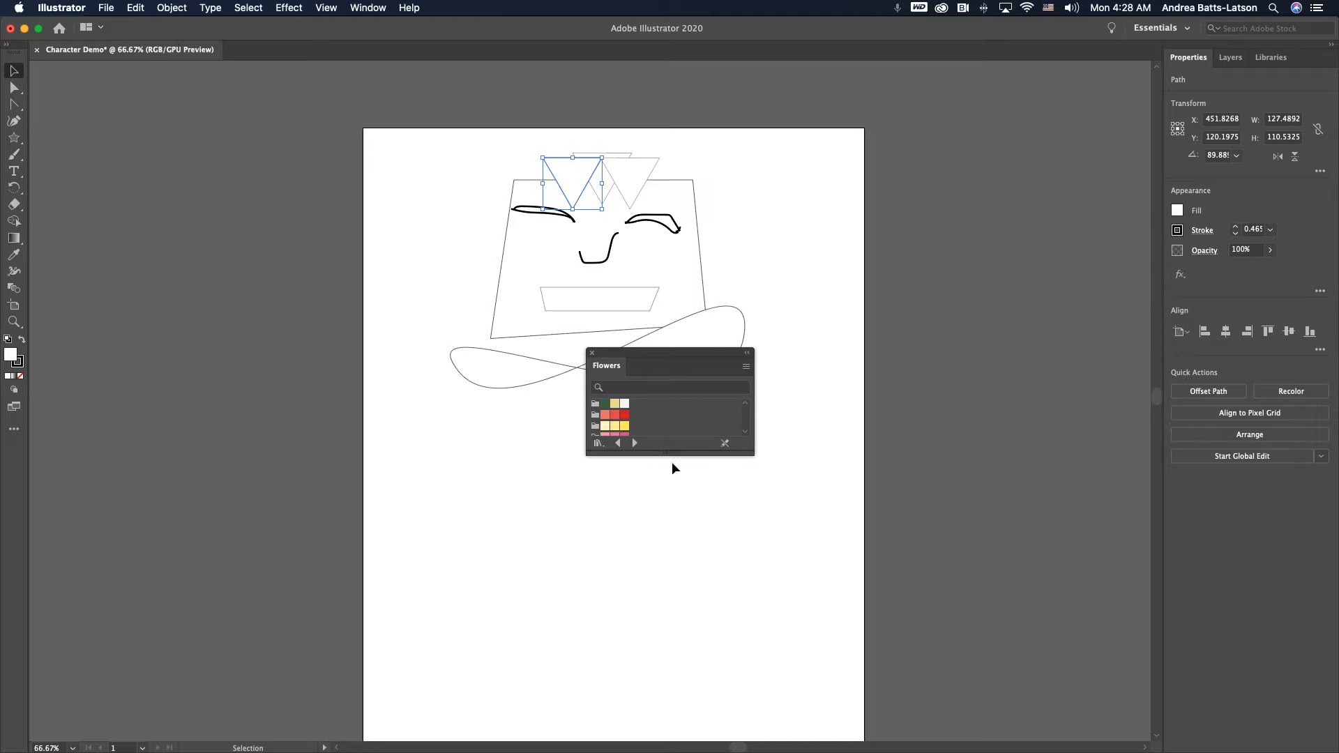
drag(672, 454, 678, 584)
drag(621, 356, 940, 367)
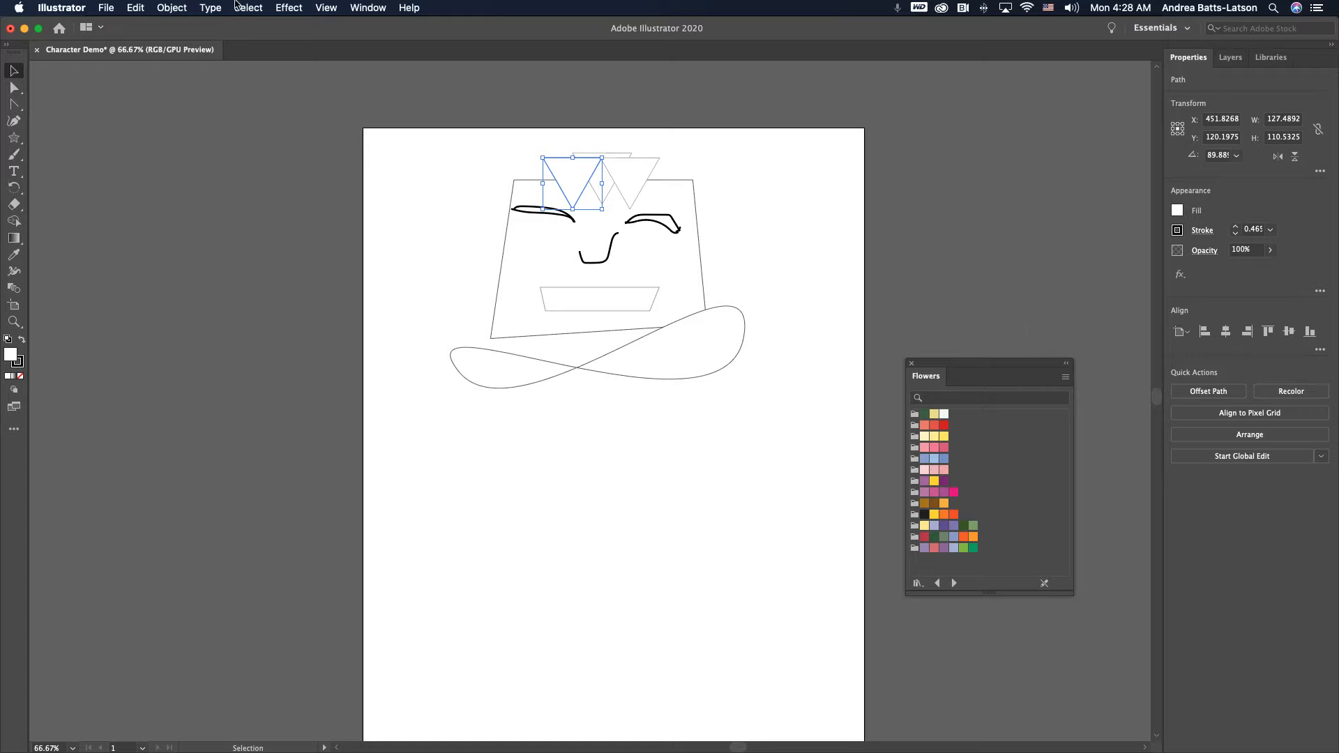
Step: Show the document's Swatches and place them beside the artboard above the Flowers library
click(367, 9)
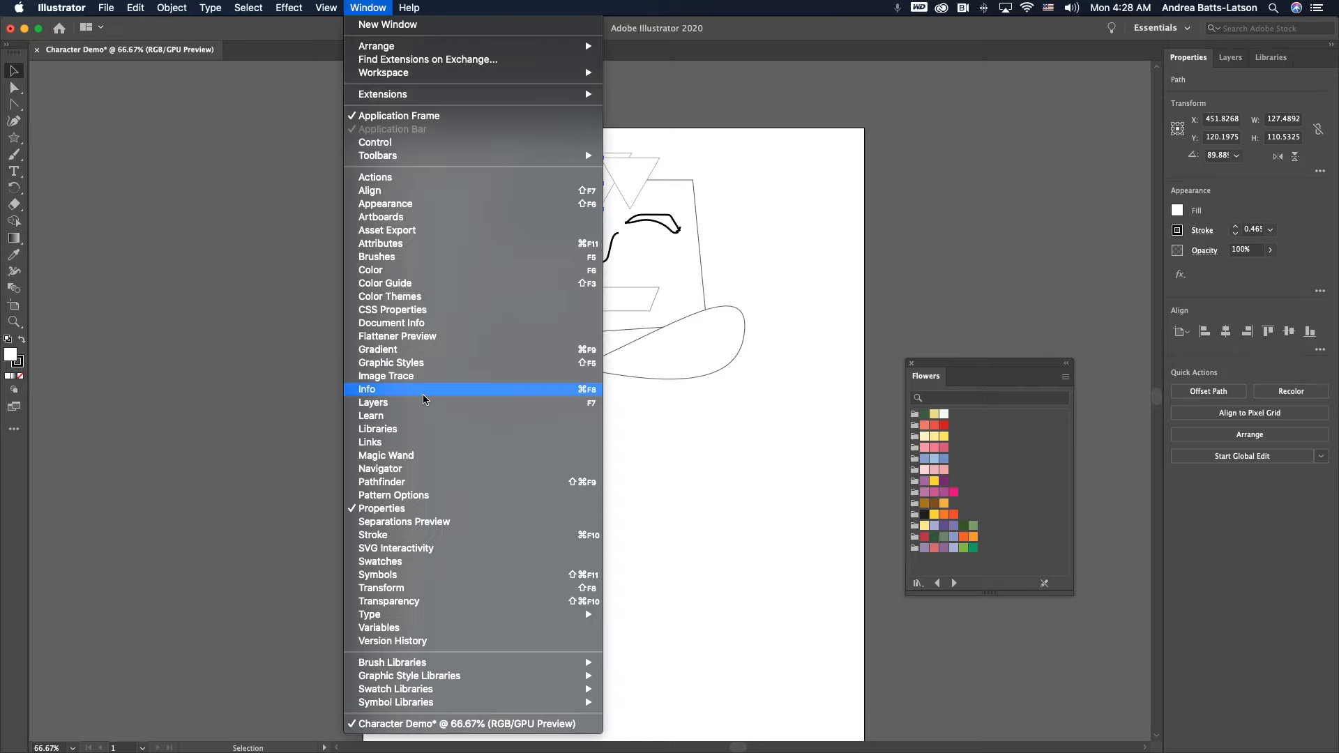
click(455, 563)
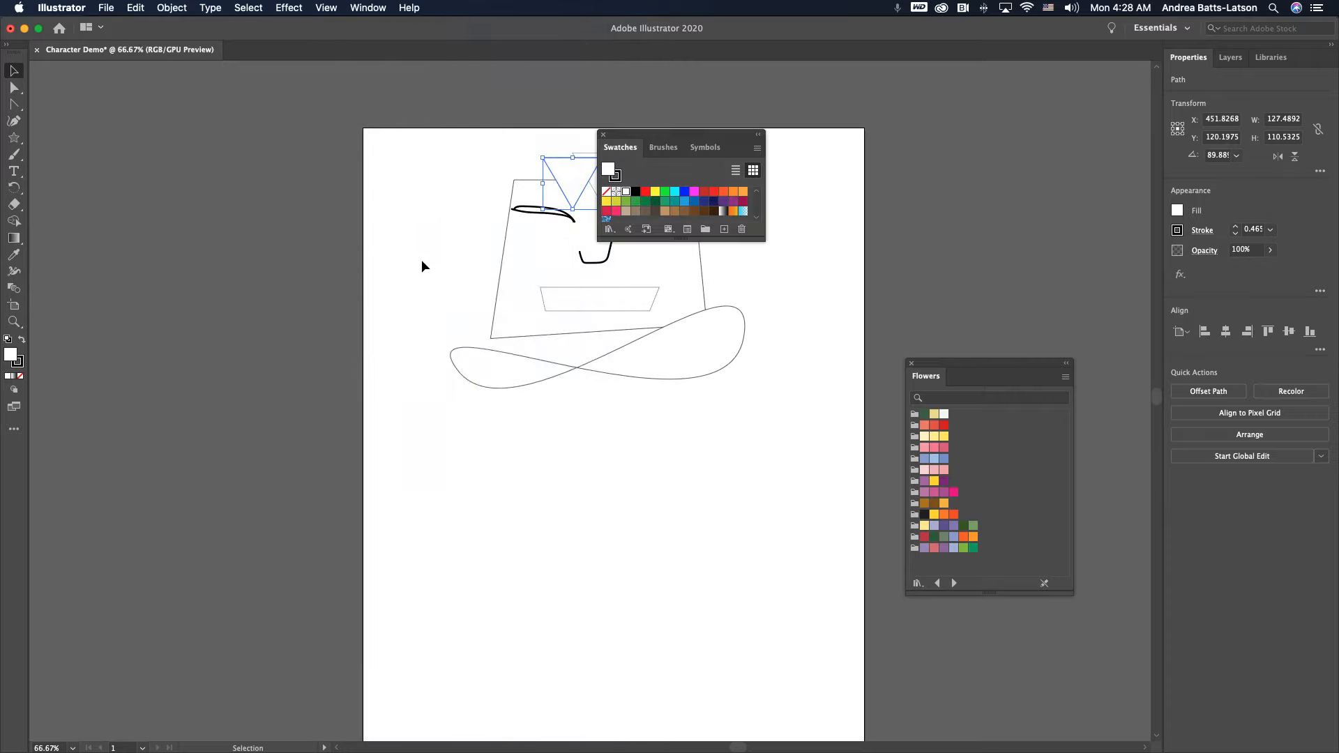
drag(656, 134, 956, 190)
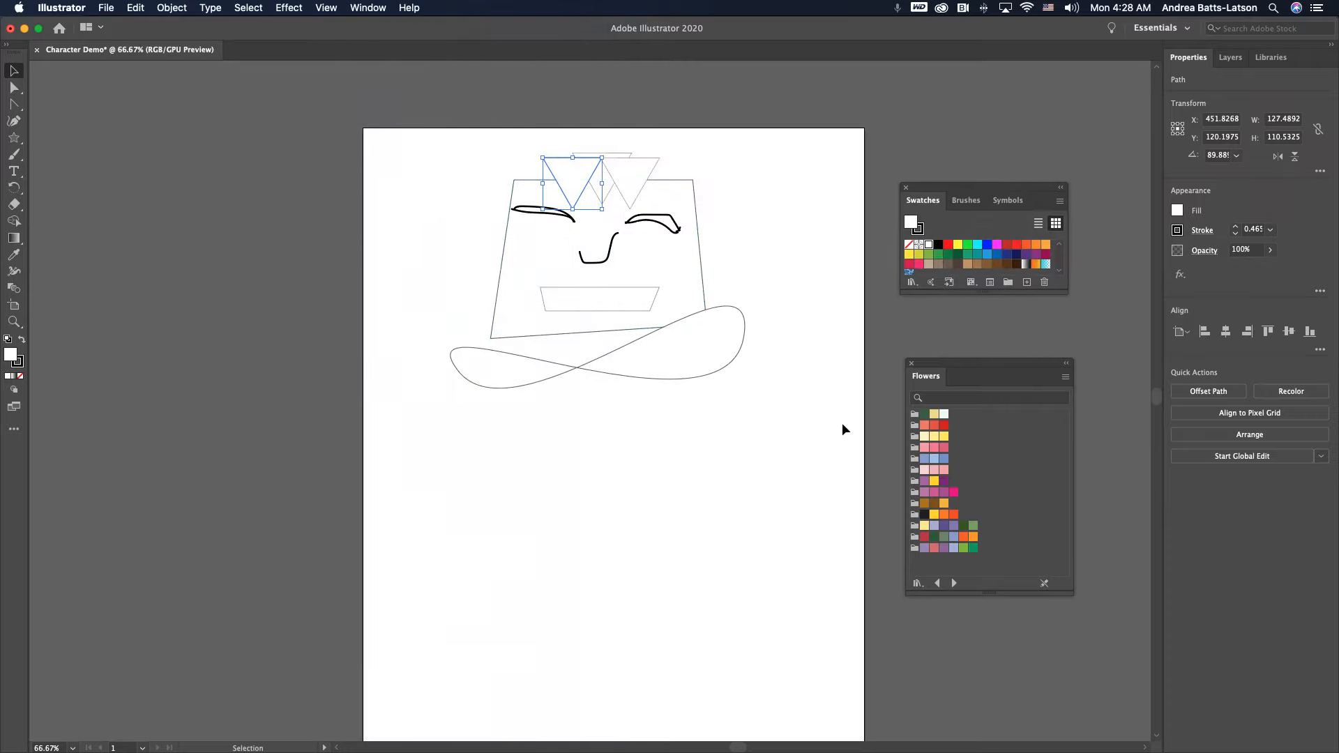
Step: Fill the left triangle on the head with the dark purple swatch from the Flowers library and deselect it
click(925, 516)
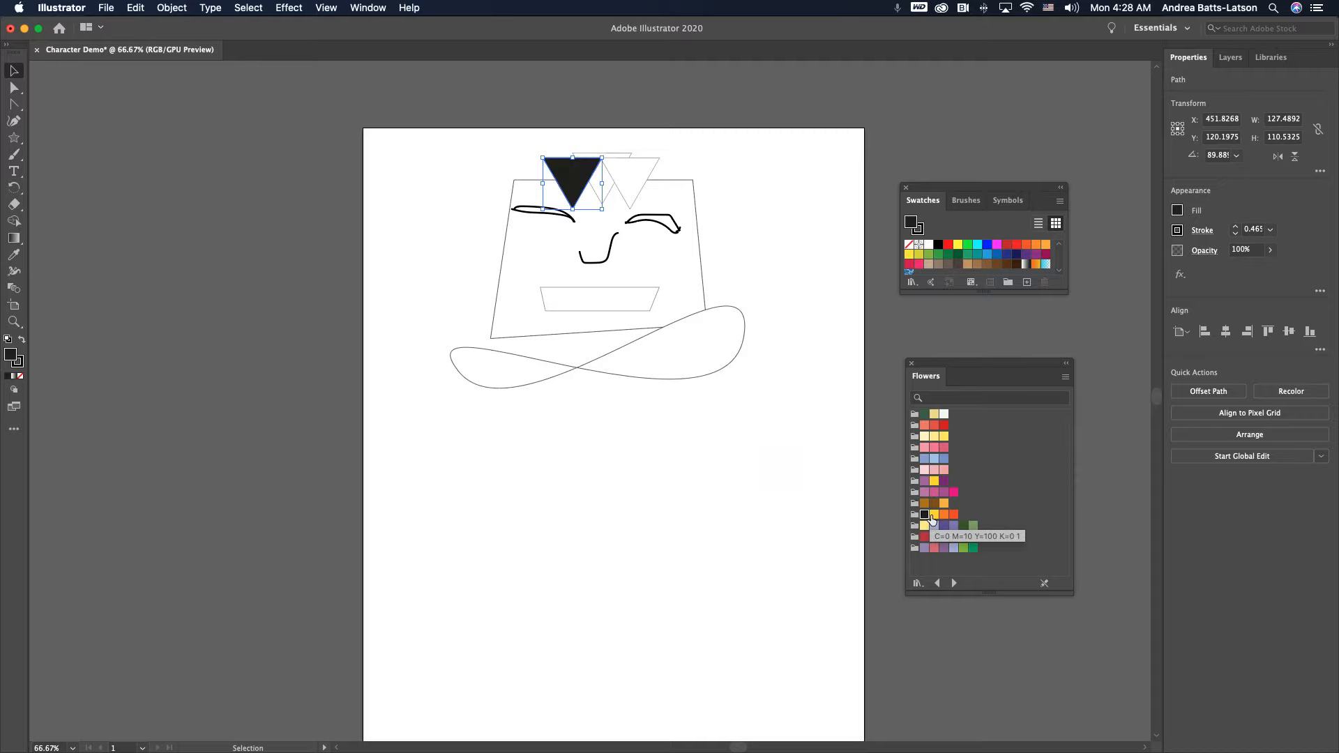
click(943, 526)
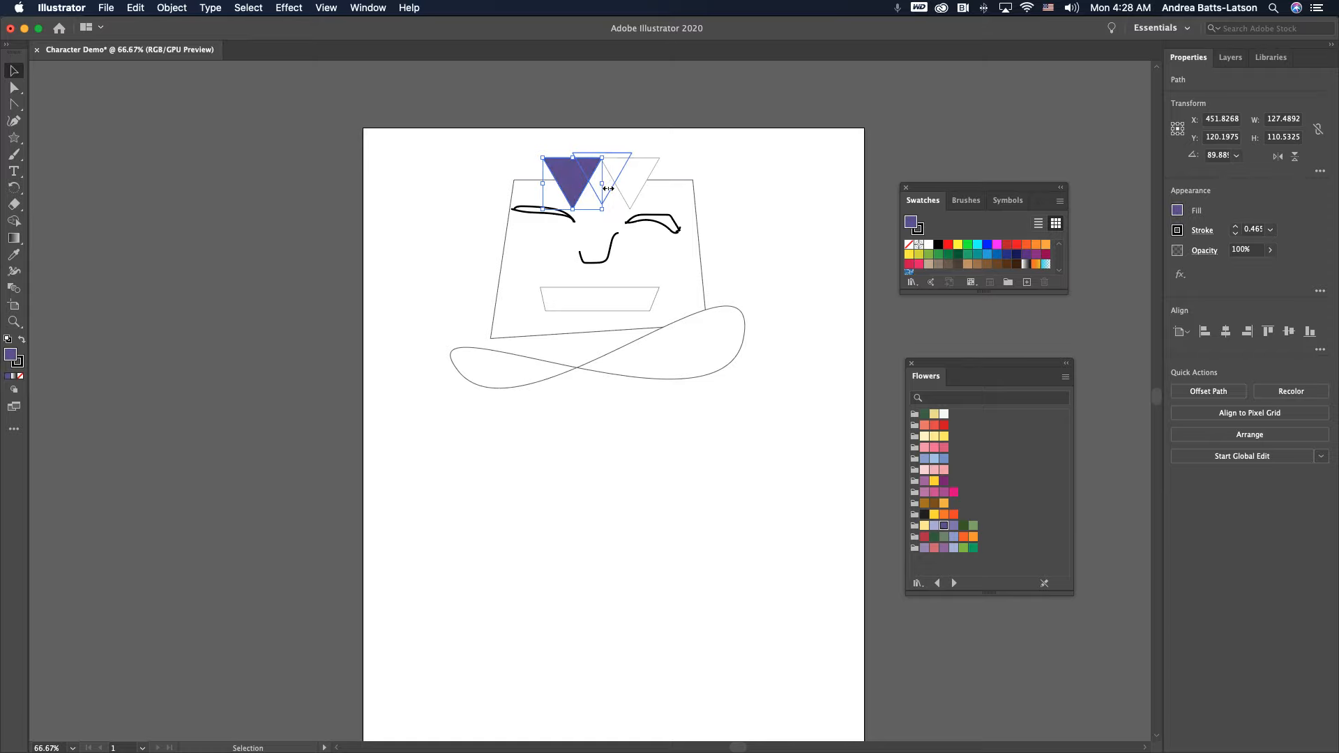
click(570, 131)
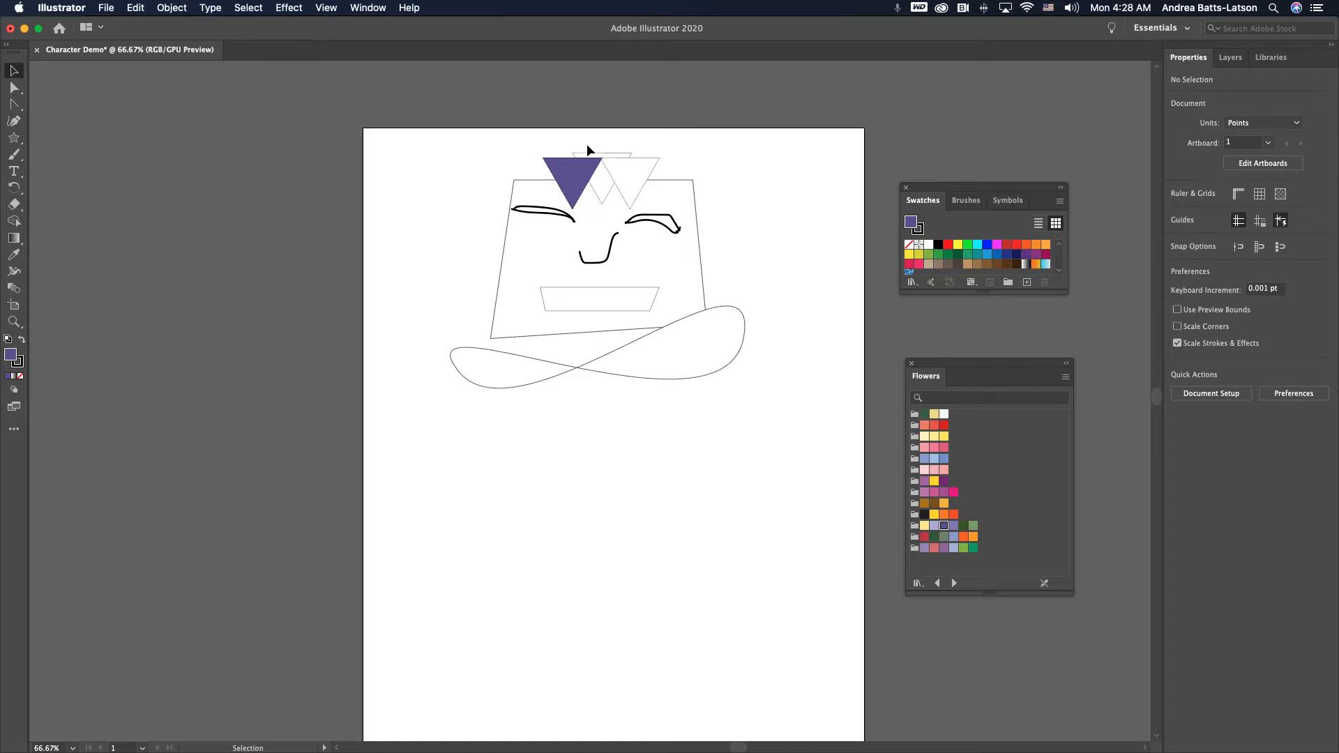
Step: Fill the middle triangle on the head with light lavender and the right one with dark purple from the Flowers library
click(593, 154)
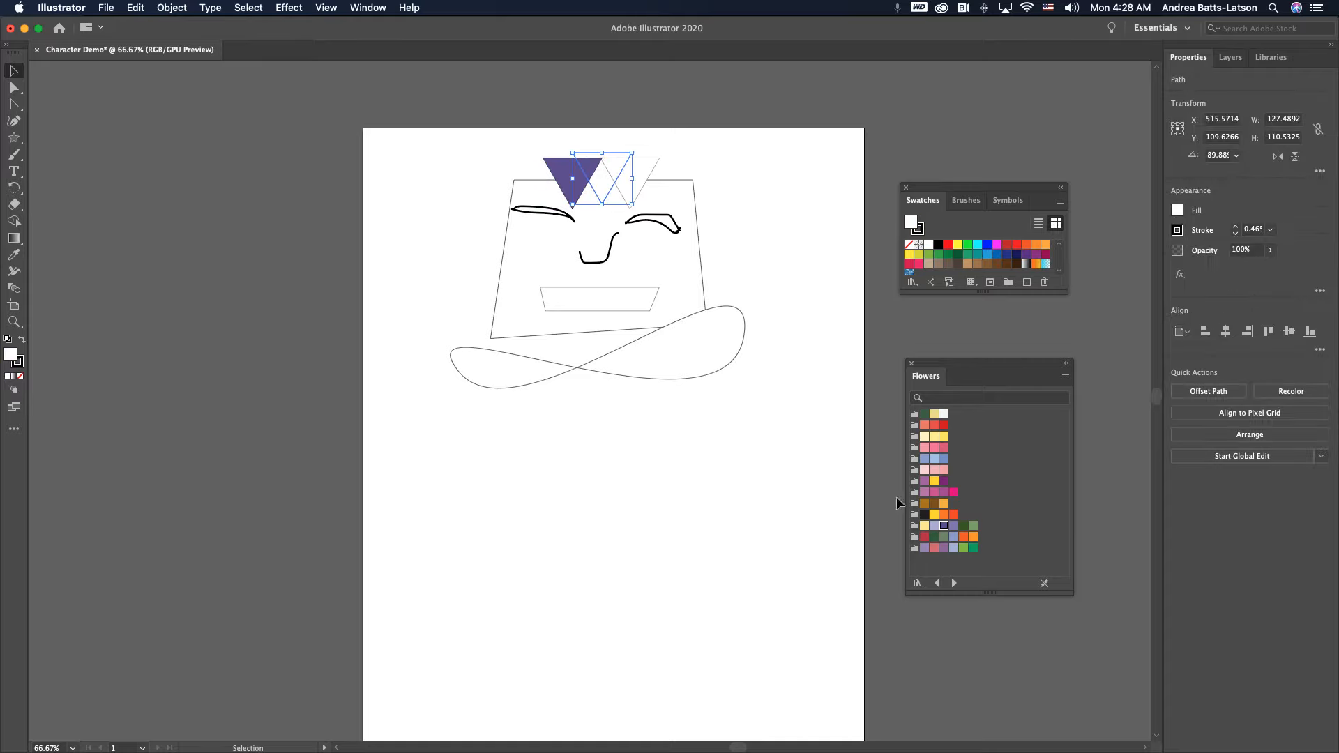
click(935, 527)
click(652, 161)
click(945, 526)
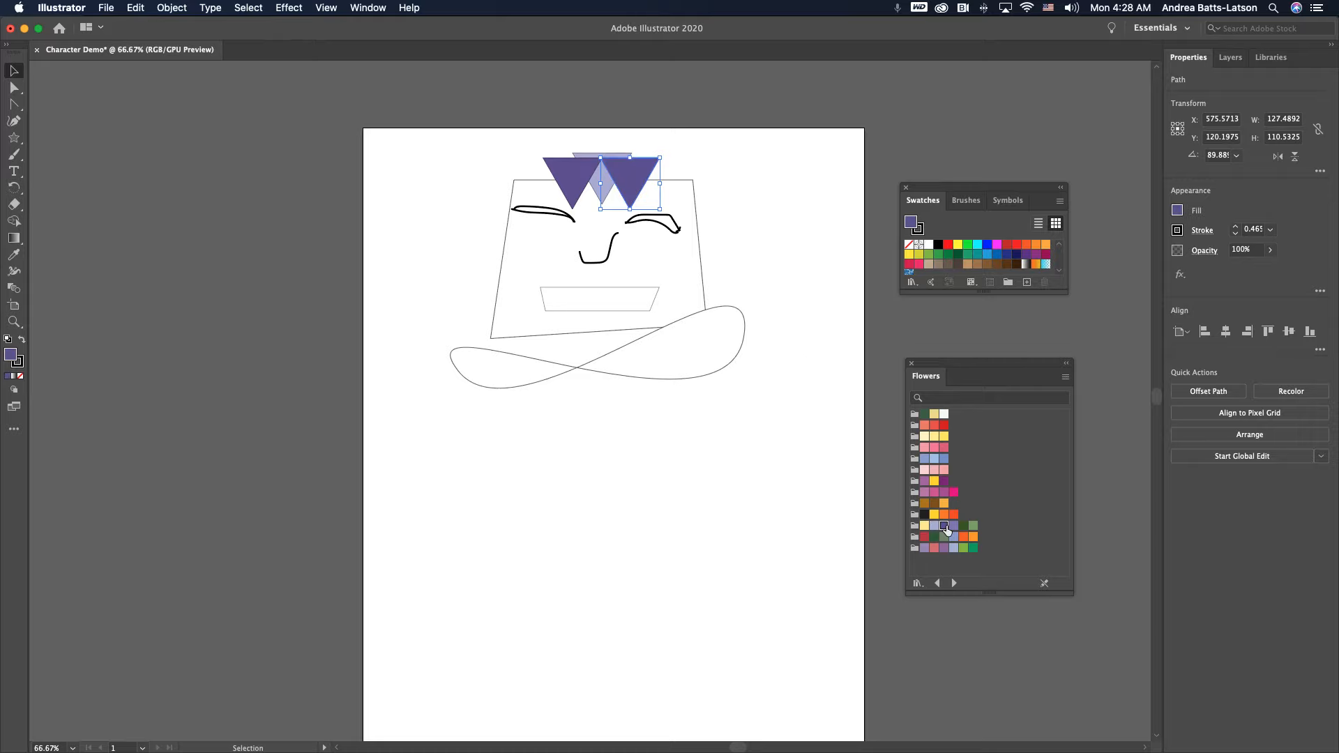
click(312, 321)
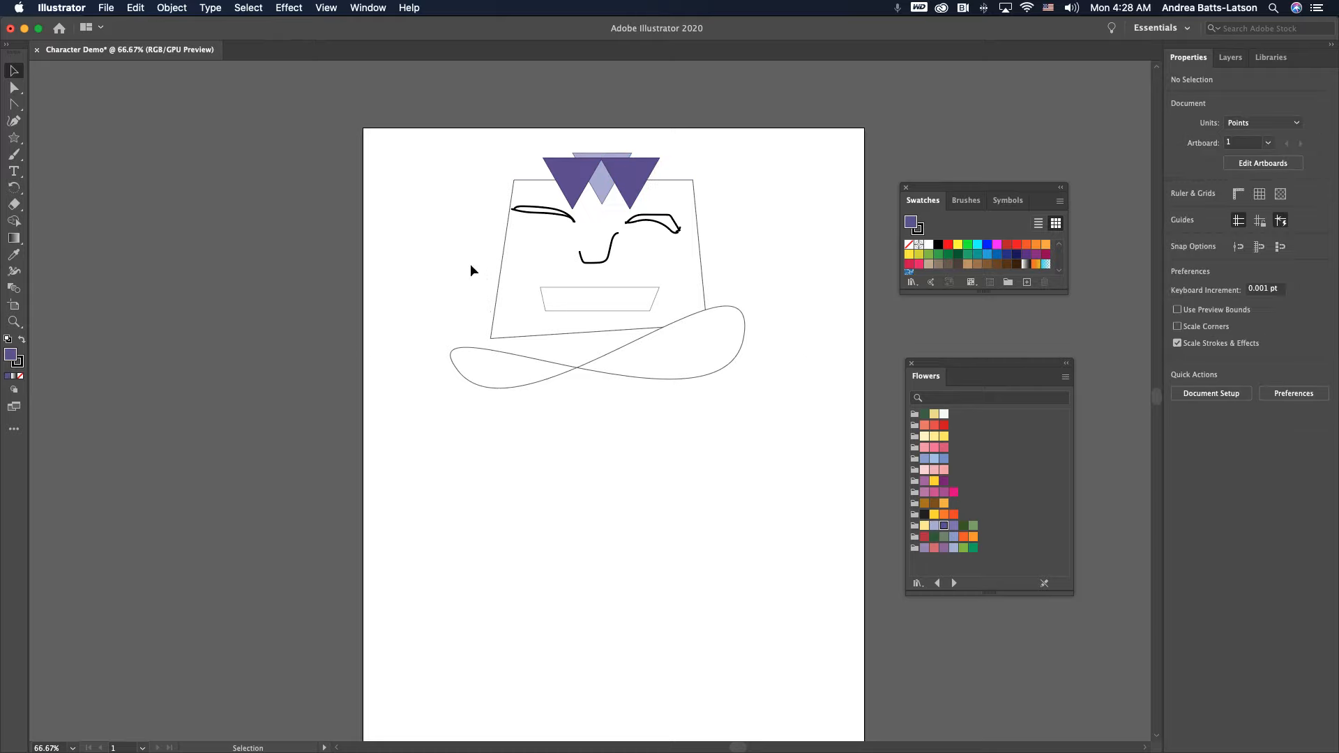
Step: Fill the head shape with orange and the mouth trapezoid with yellow-orange from the Flowers library
click(496, 279)
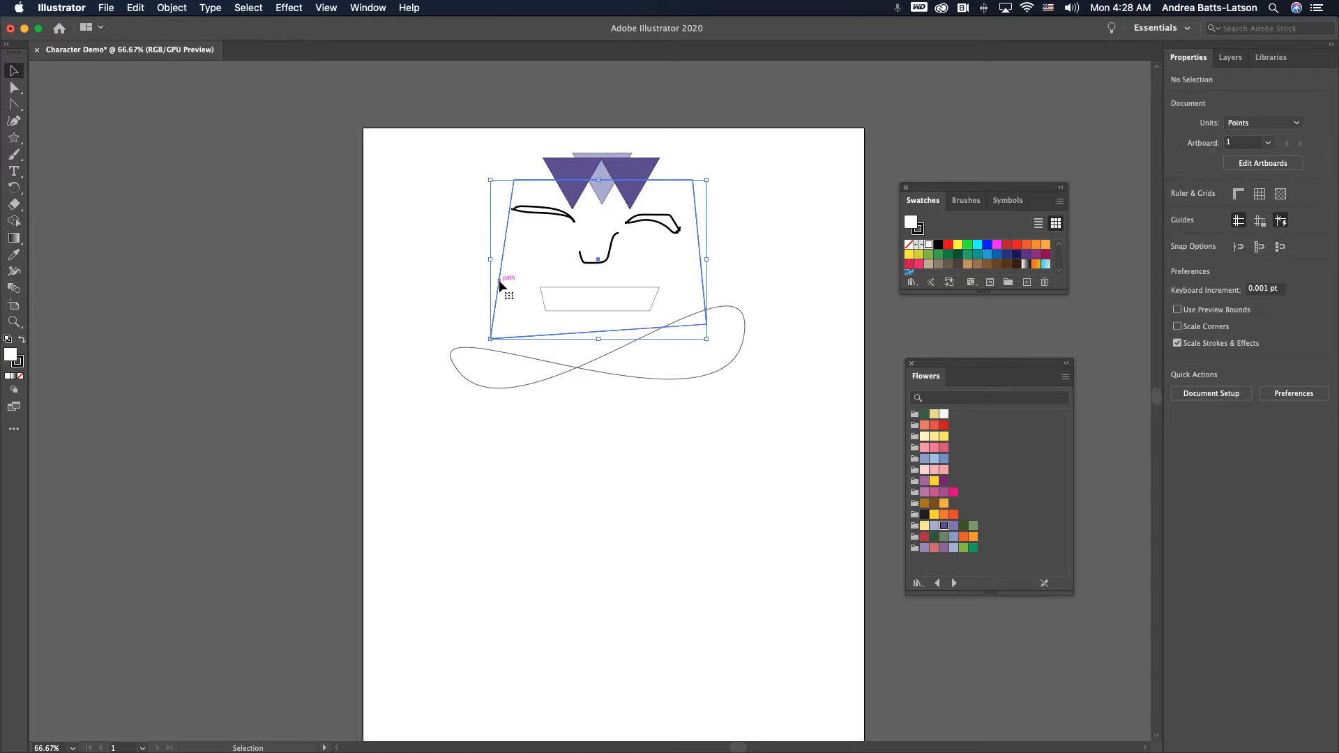
click(944, 516)
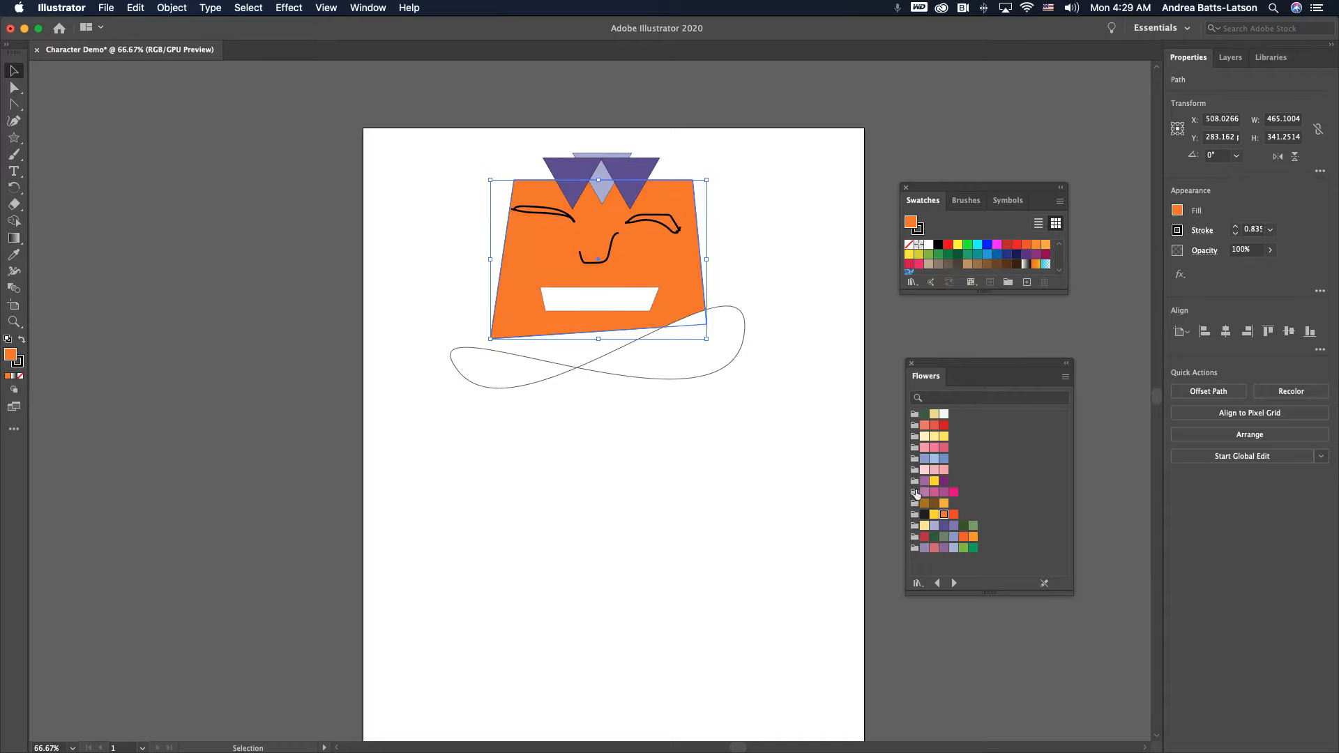
click(415, 228)
click(593, 309)
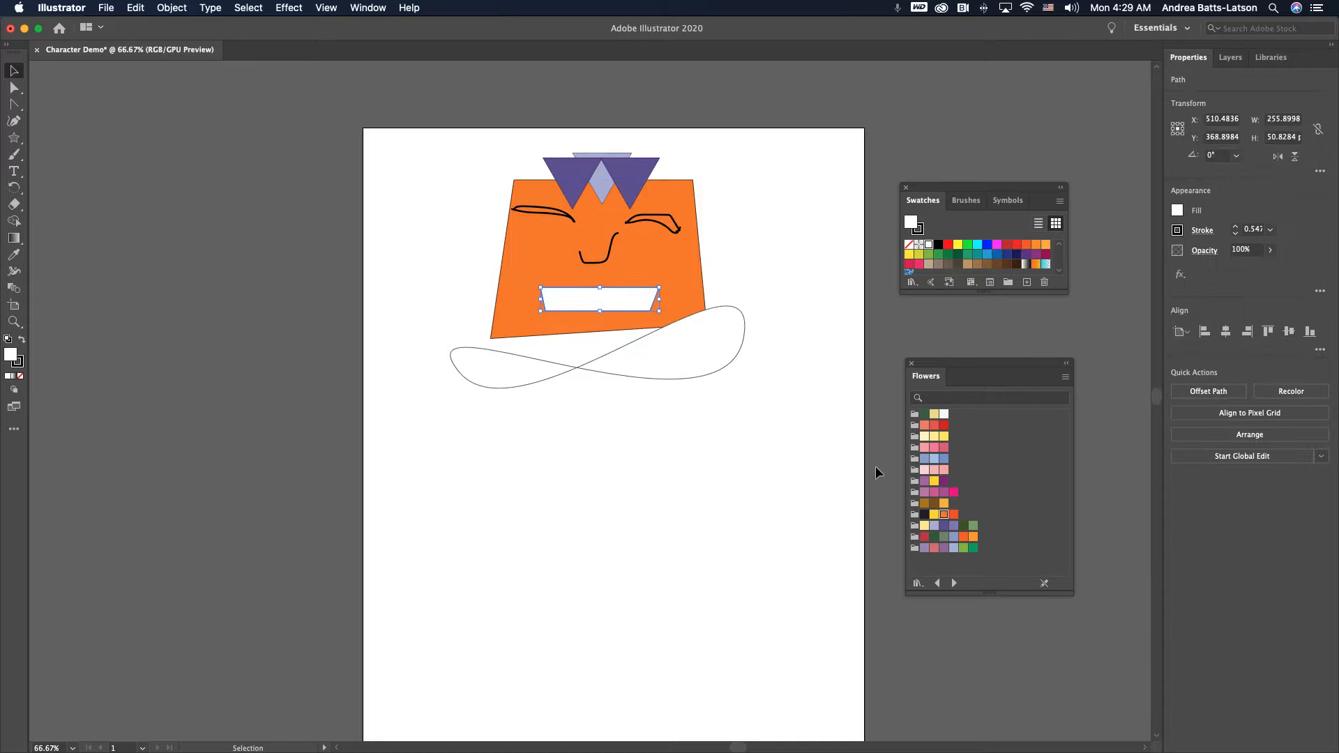
click(944, 504)
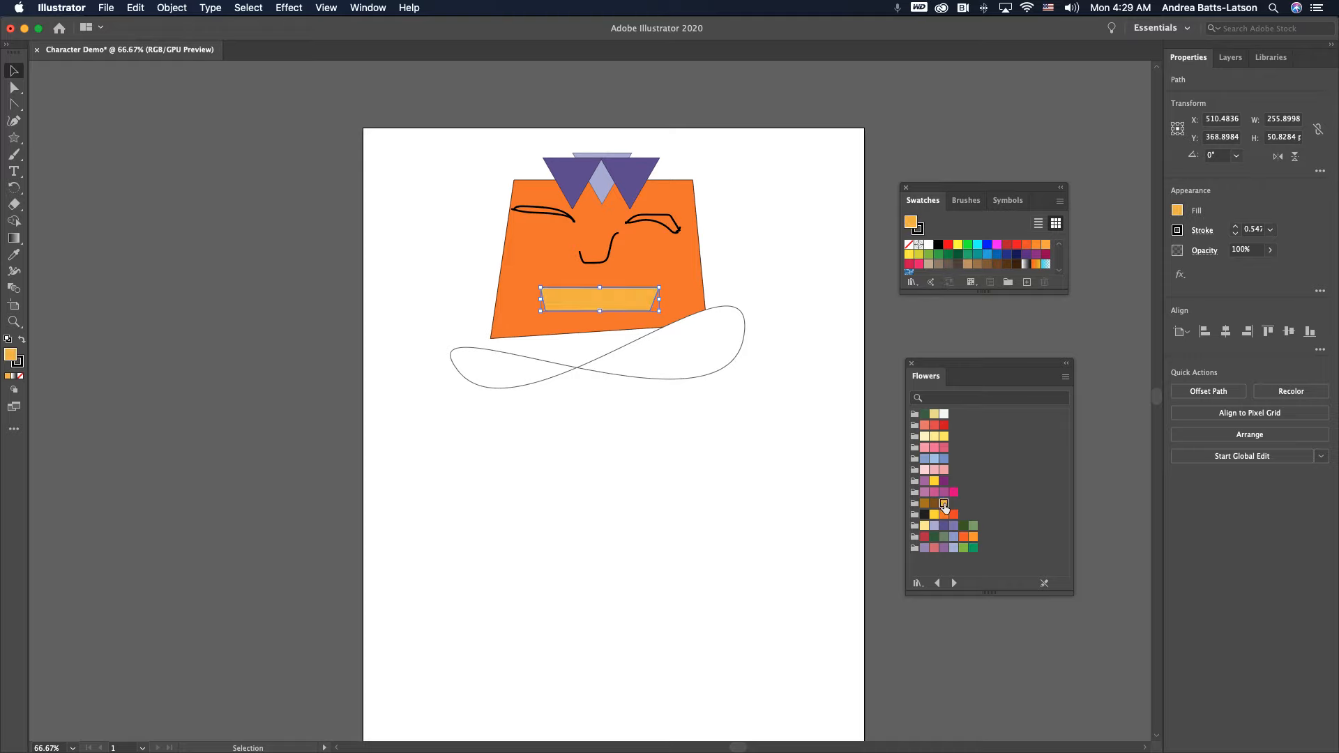
click(374, 279)
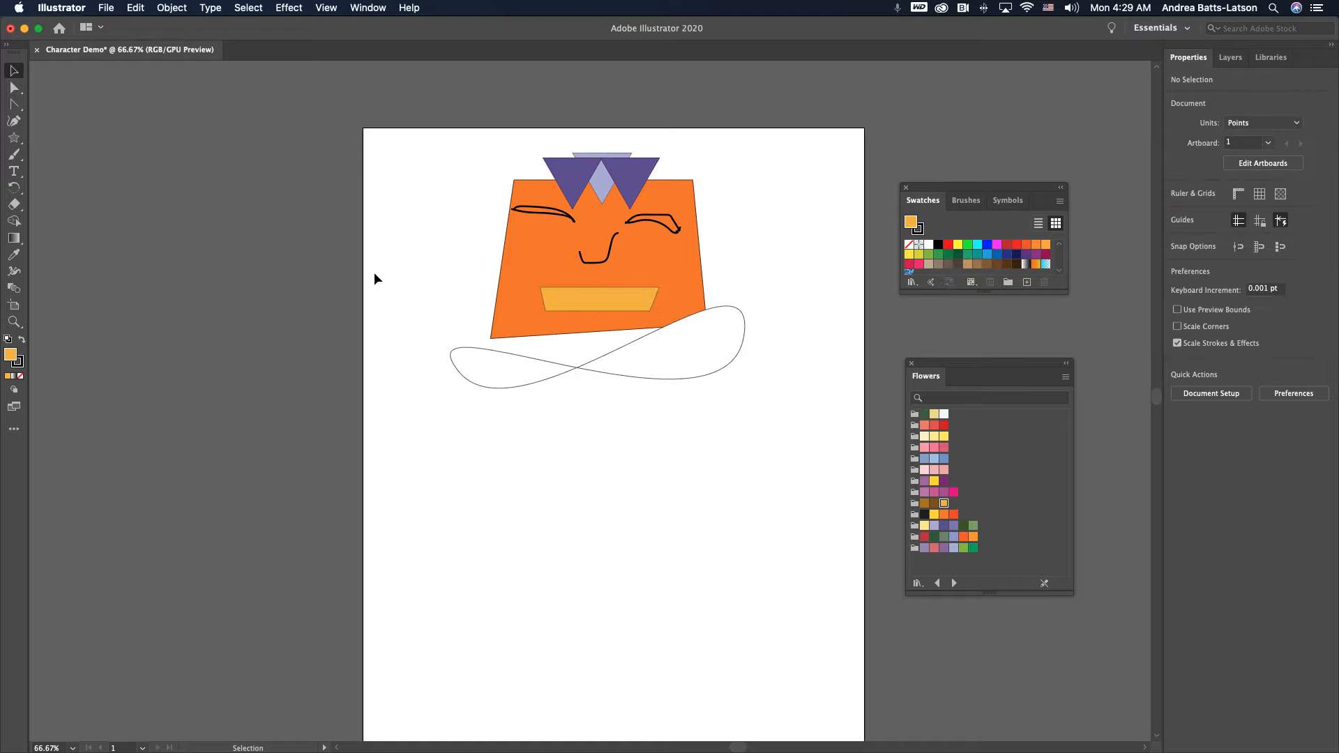
Step: Fill the looped shape beneath the head with the dark plum Flowers swatch and shrink it to about 454 pt wide
click(588, 374)
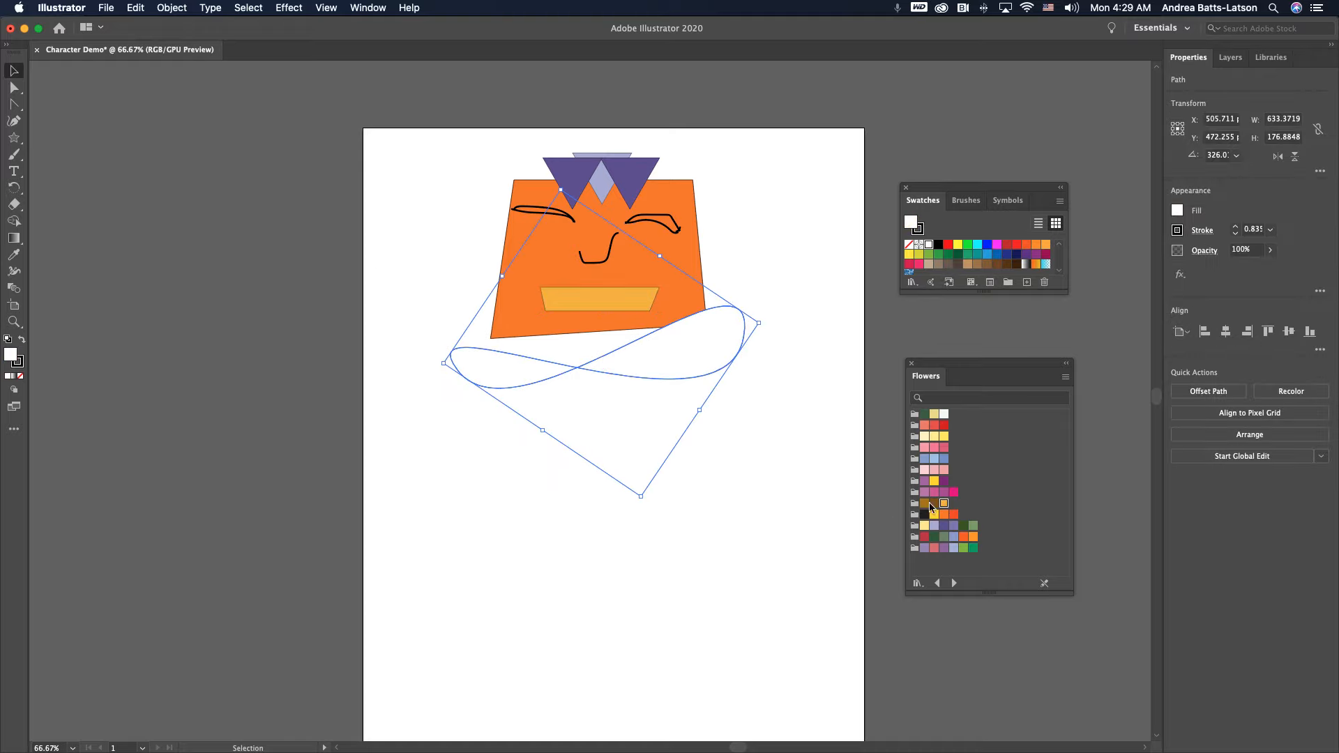
click(944, 481)
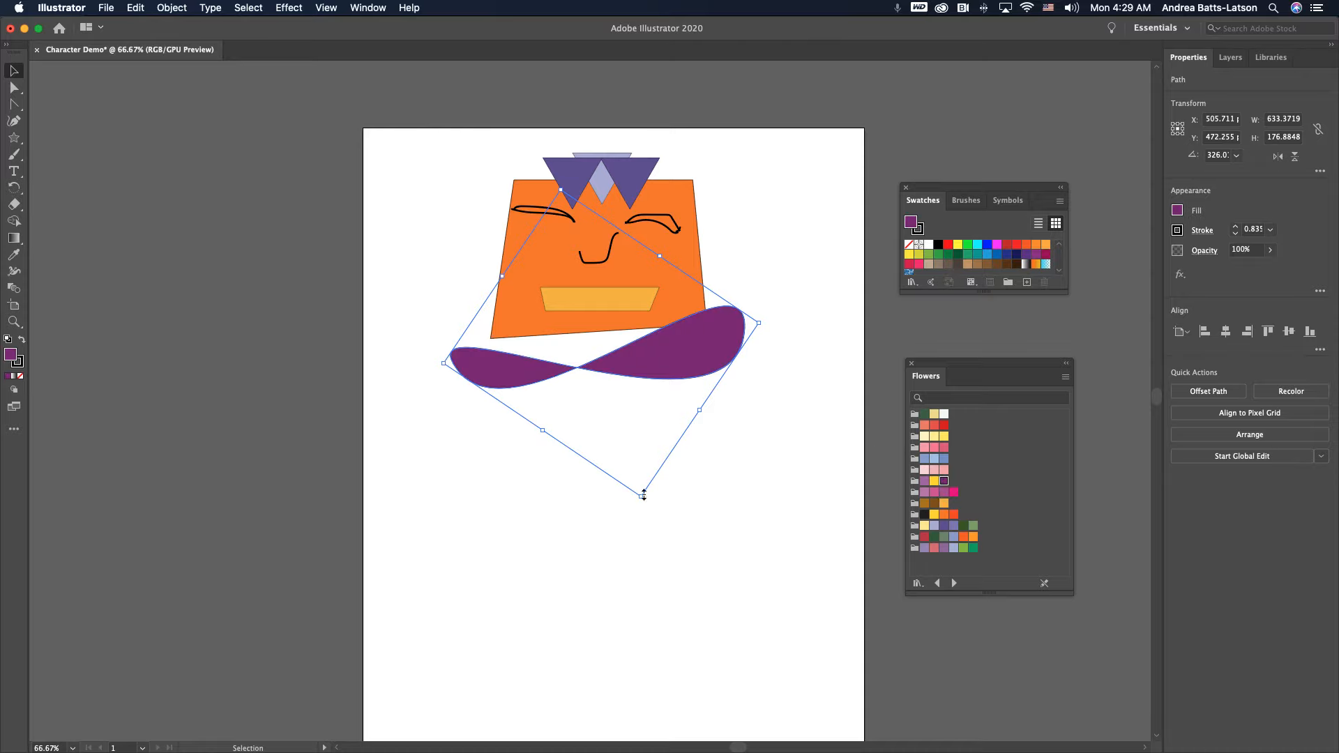
drag(643, 494, 635, 455)
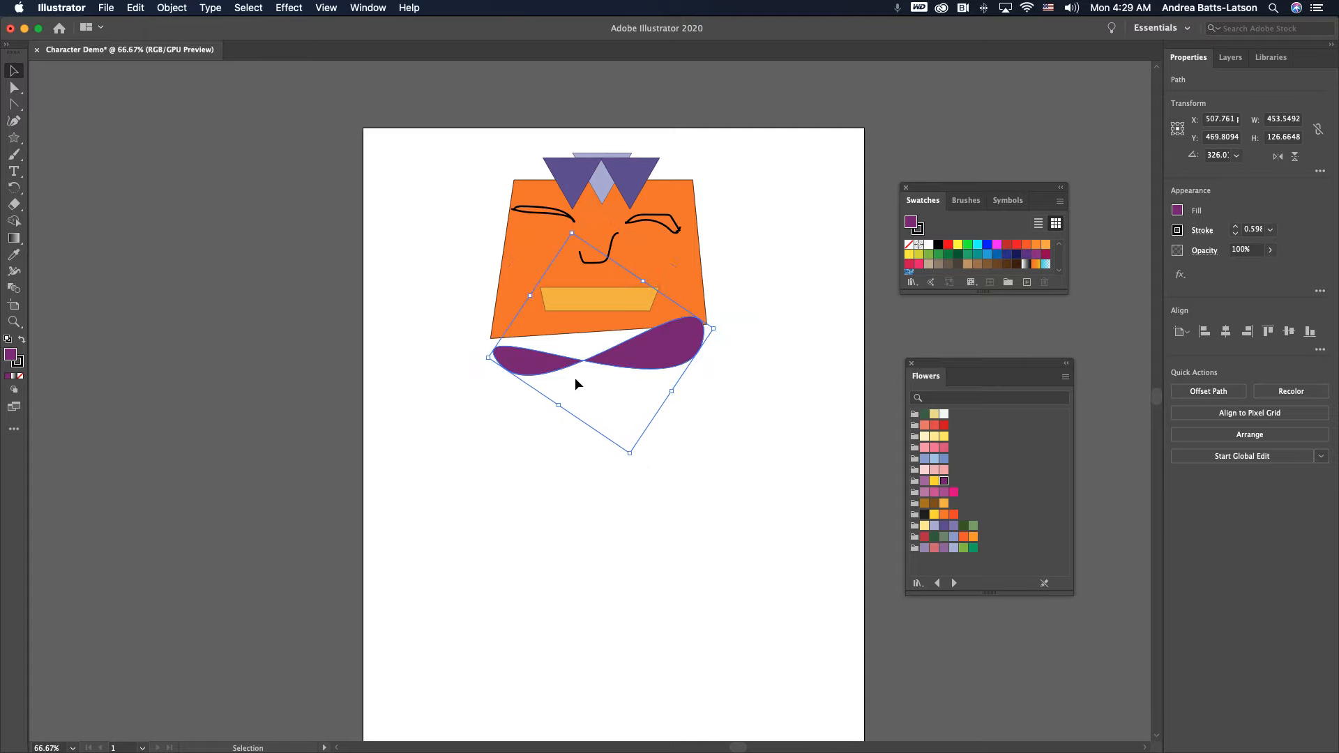
Step: Fit the looped shape against the head's lower edge by moving it up, rotating it slightly clockwise and widening it to the chin
drag(549, 366, 551, 357)
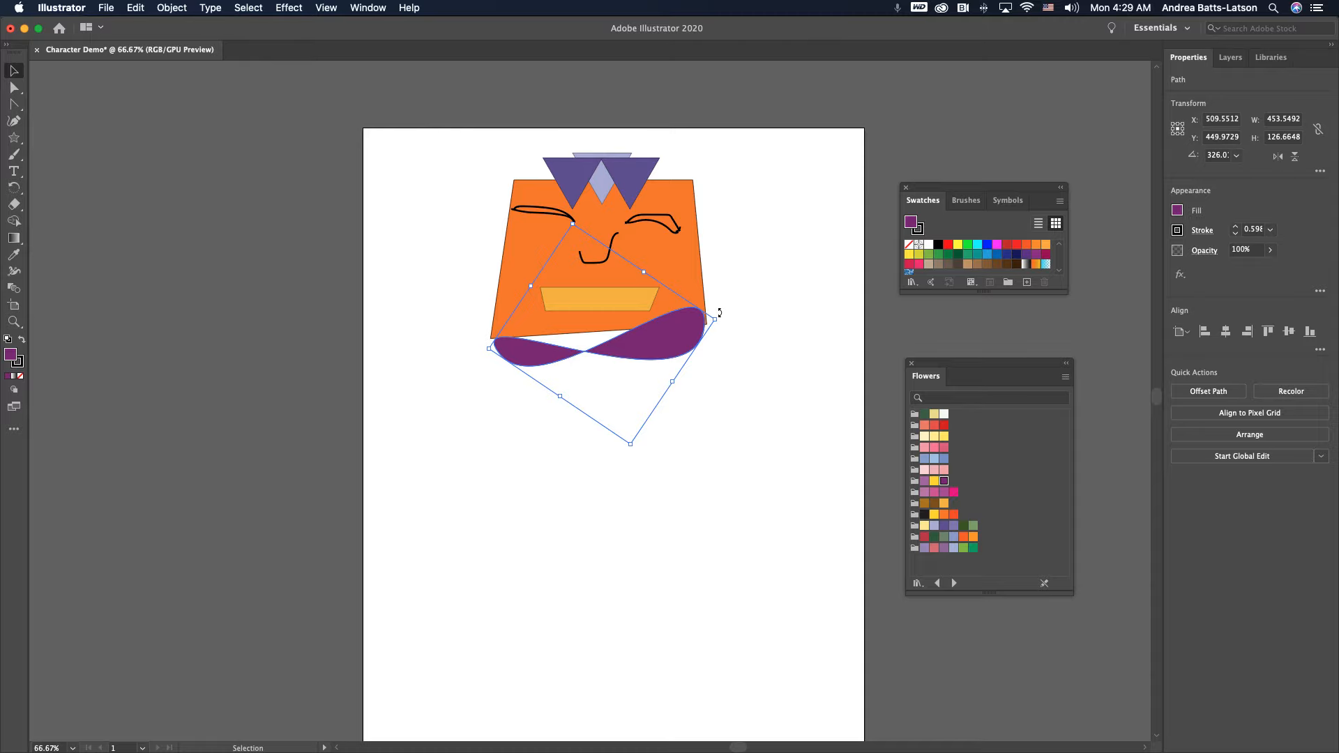
drag(719, 312, 717, 325)
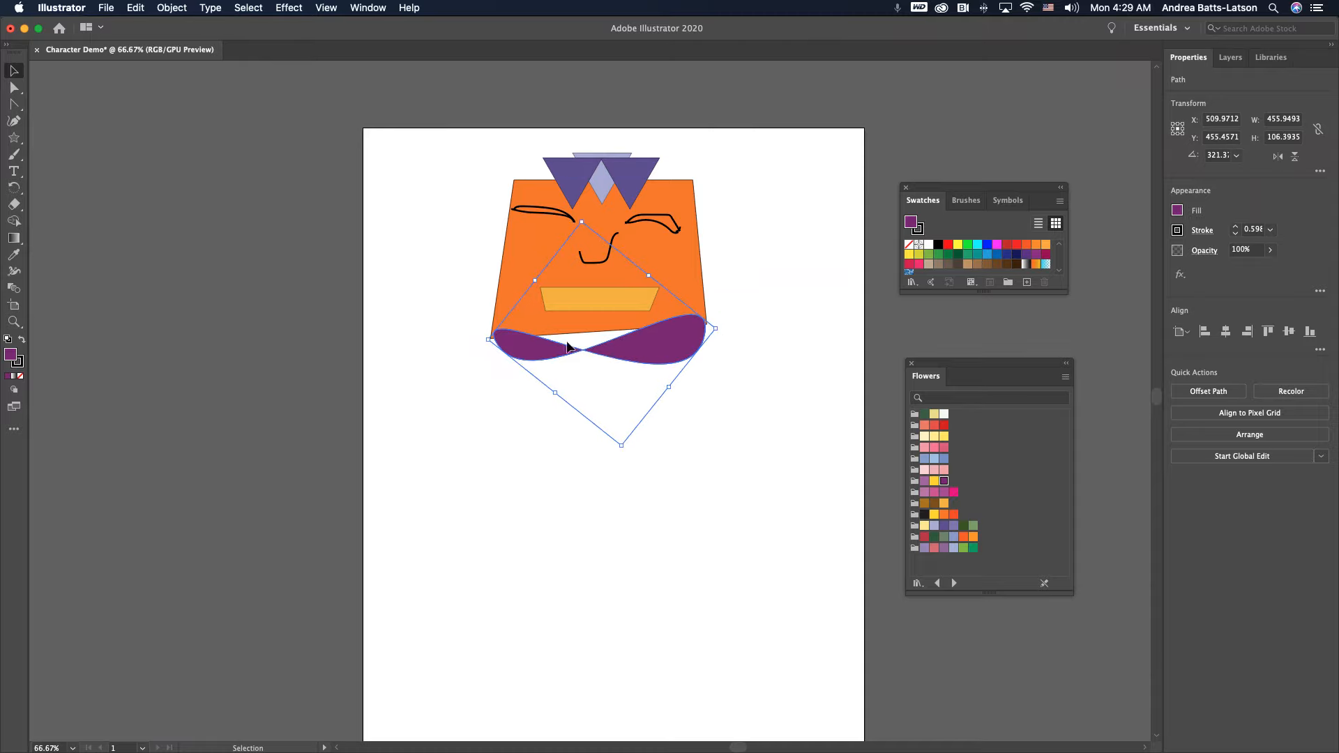
drag(562, 347, 561, 348)
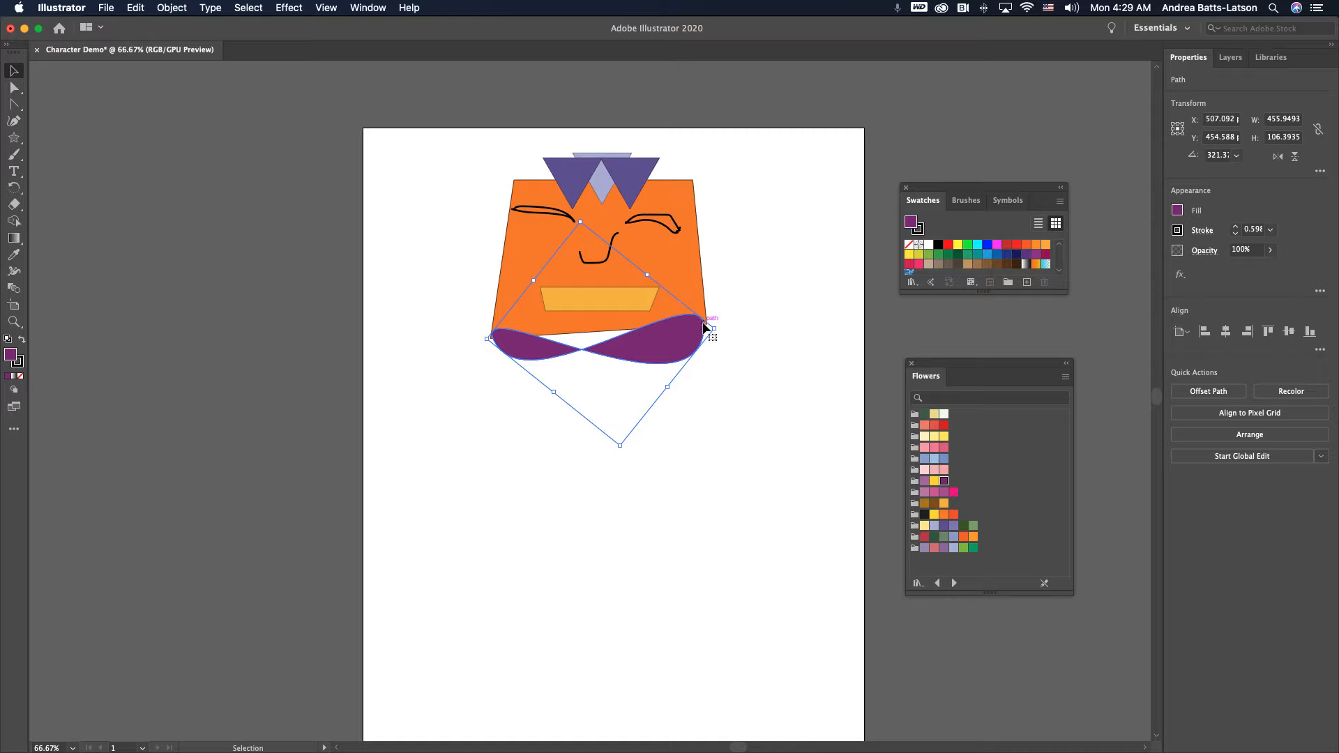
drag(714, 328, 719, 328)
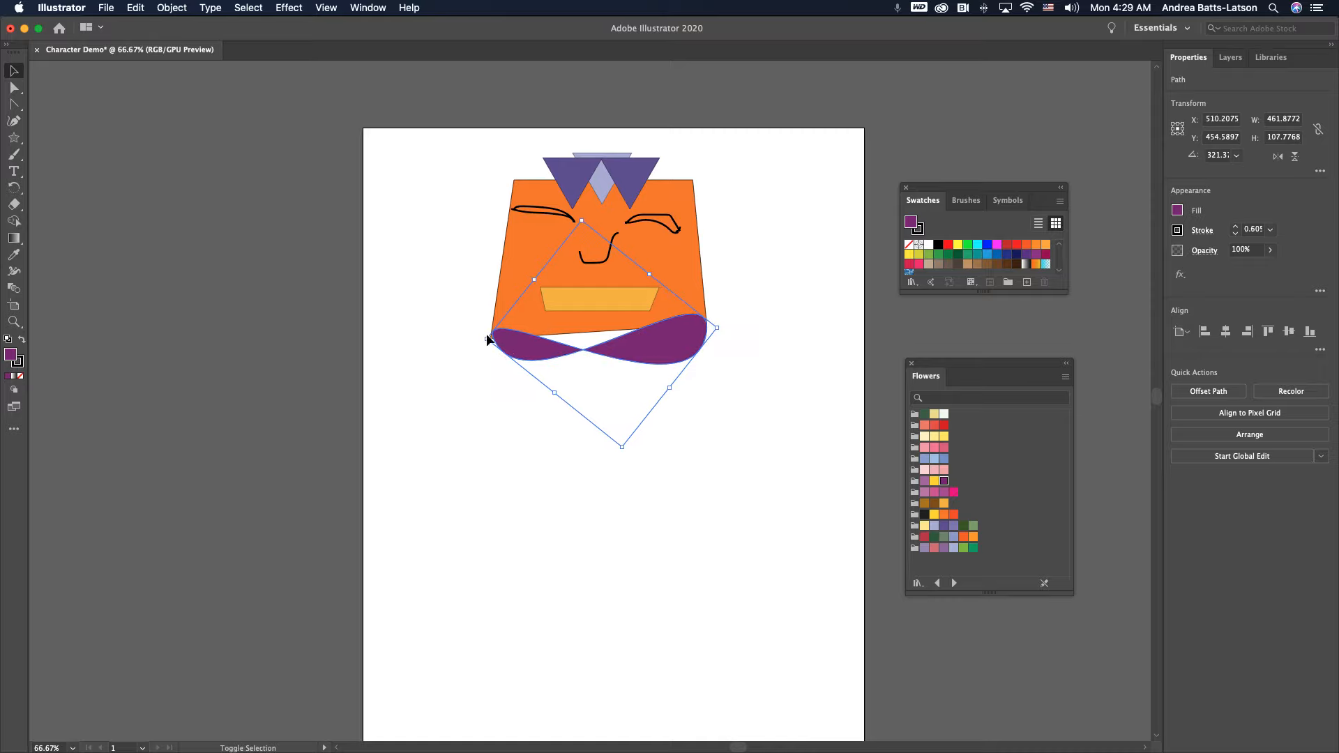
drag(487, 337, 482, 336)
click(448, 219)
Step: Shorten the lower stroke of the left eye so its outer end meets the upper stroke's outer end
click(525, 212)
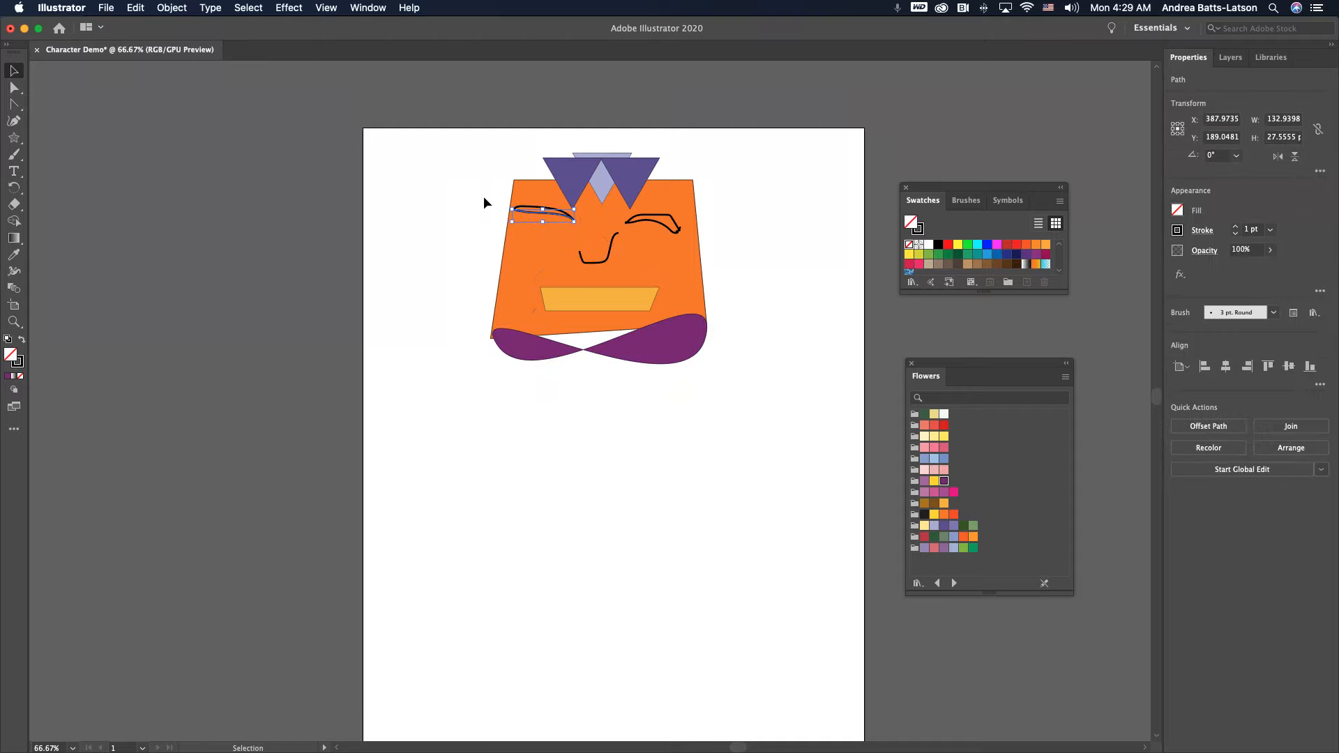
click(457, 197)
click(513, 207)
key(a)
key(super+equal)
key(super+equal)
key(super+equal)
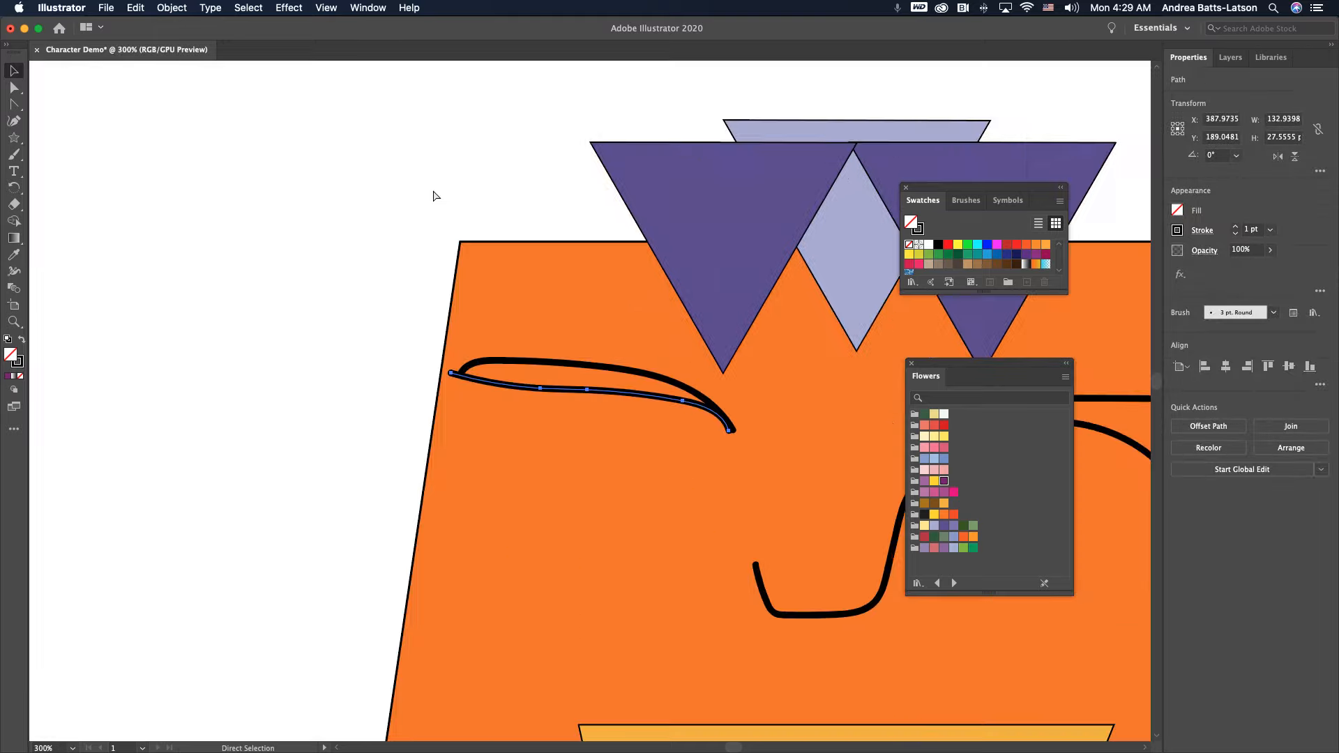
key(v)
click(468, 365)
click(469, 365)
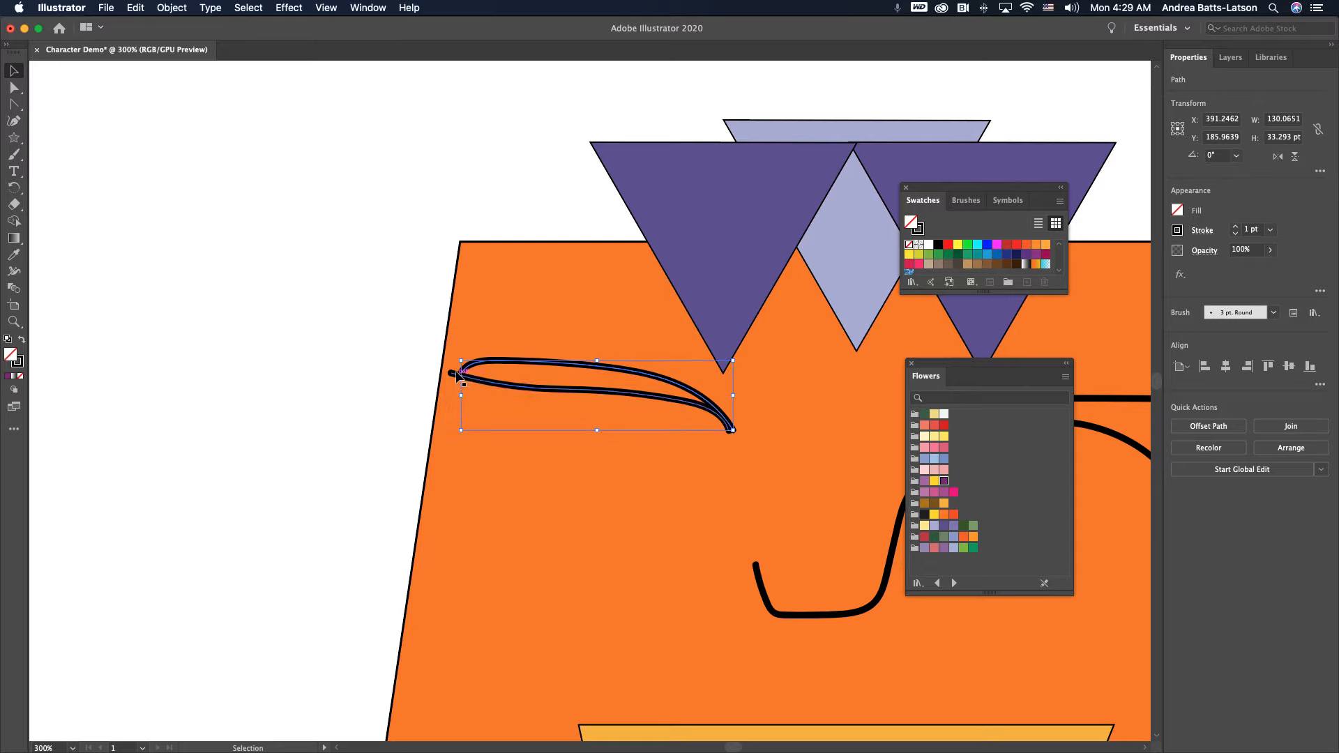
click(451, 373)
drag(452, 373, 459, 374)
click(345, 328)
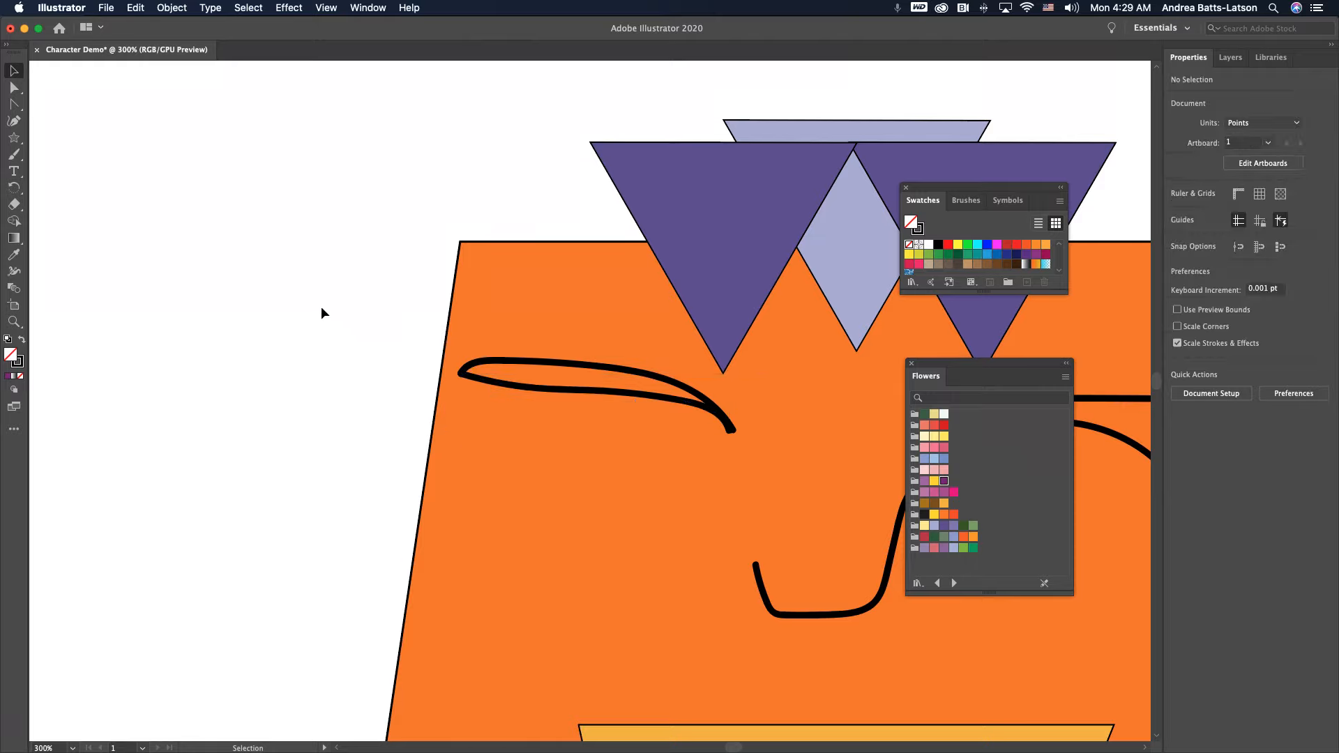
Step: Try to join the left eye's upper and lower strokes at their outer anchor points
click(14, 87)
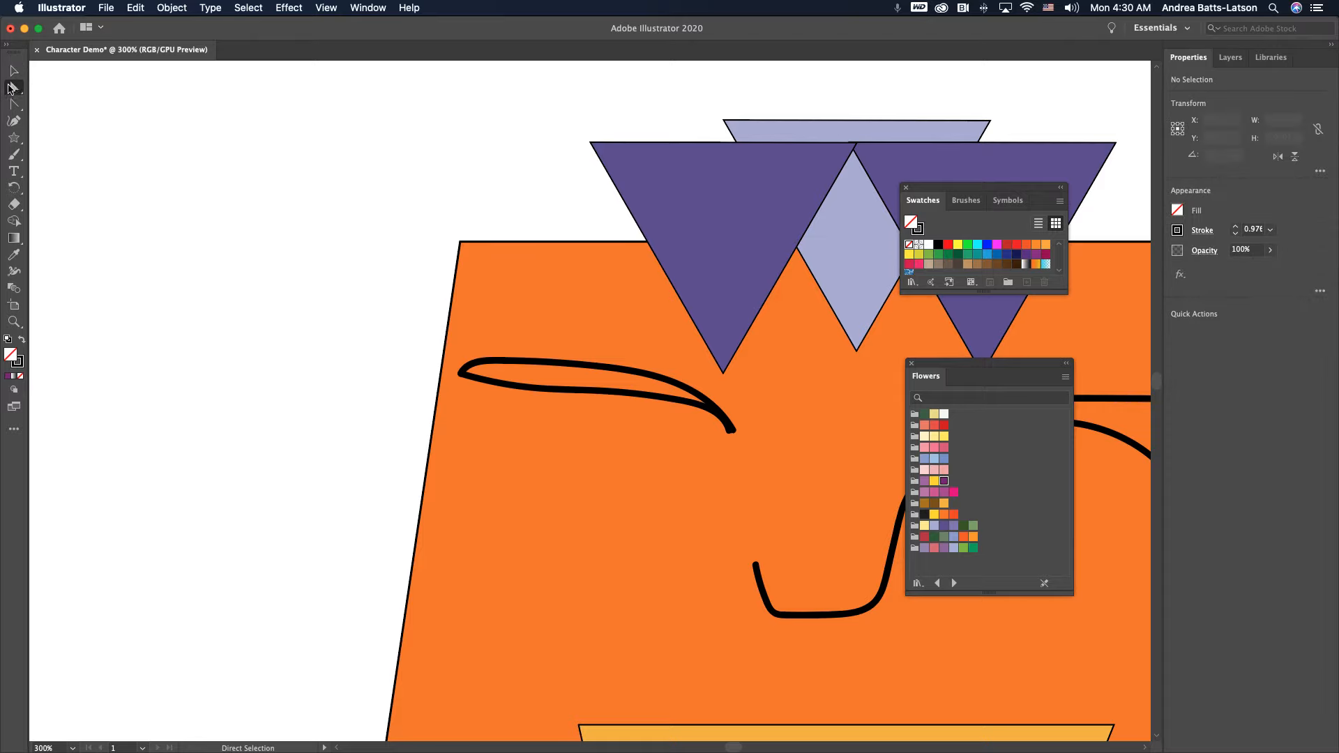
click(463, 375)
click(463, 375)
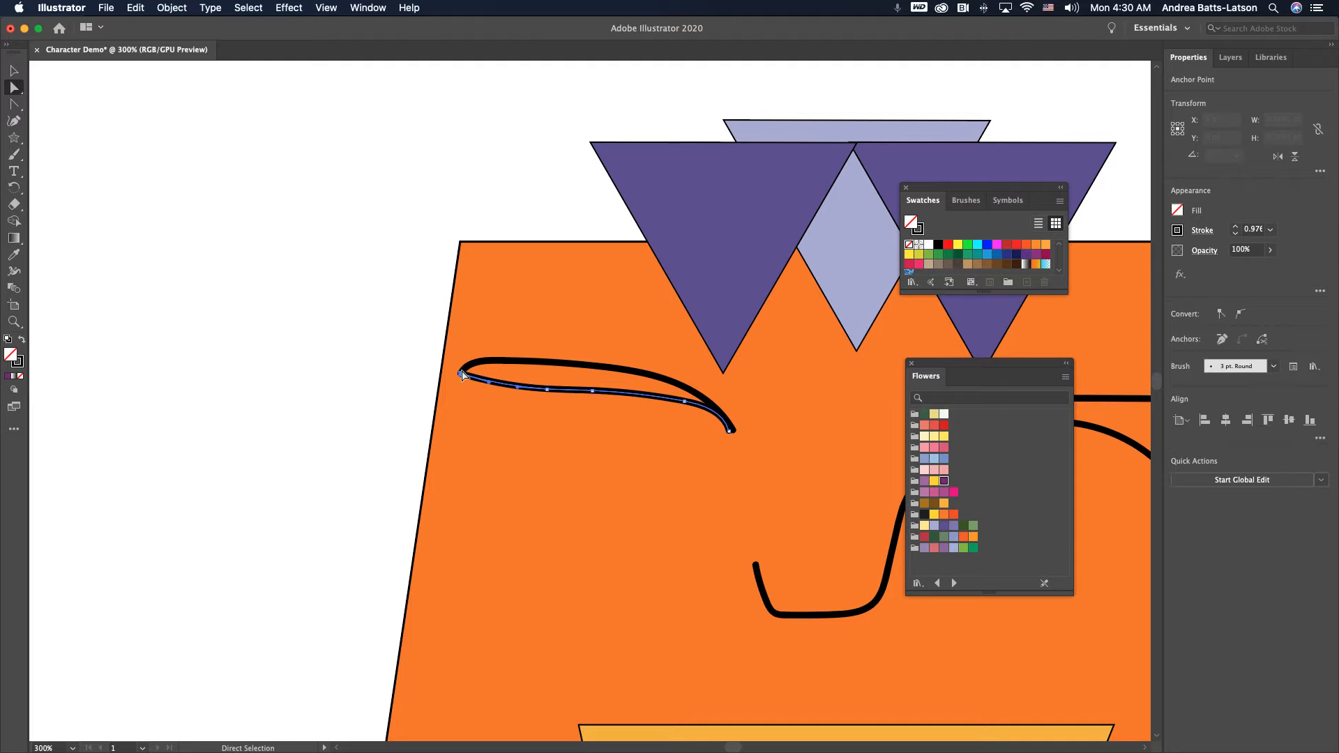
shift+click(461, 372)
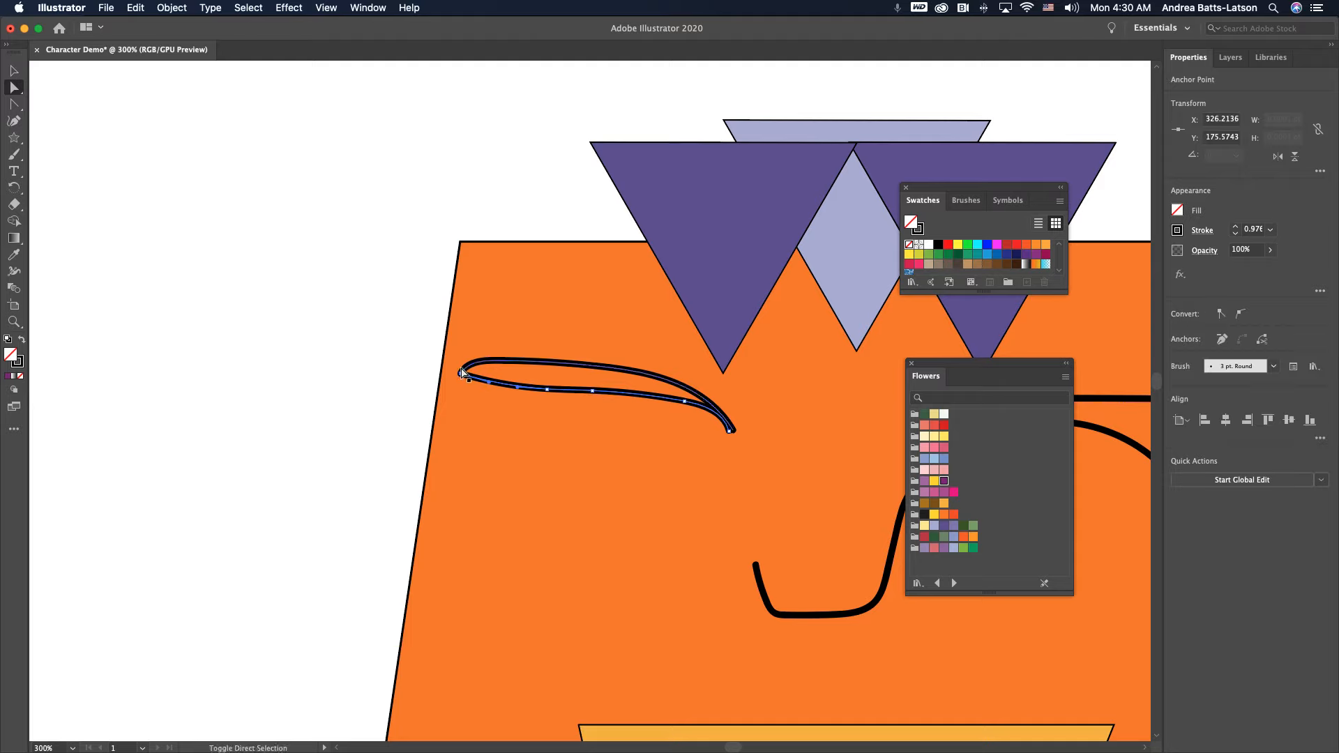
shift+click(462, 373)
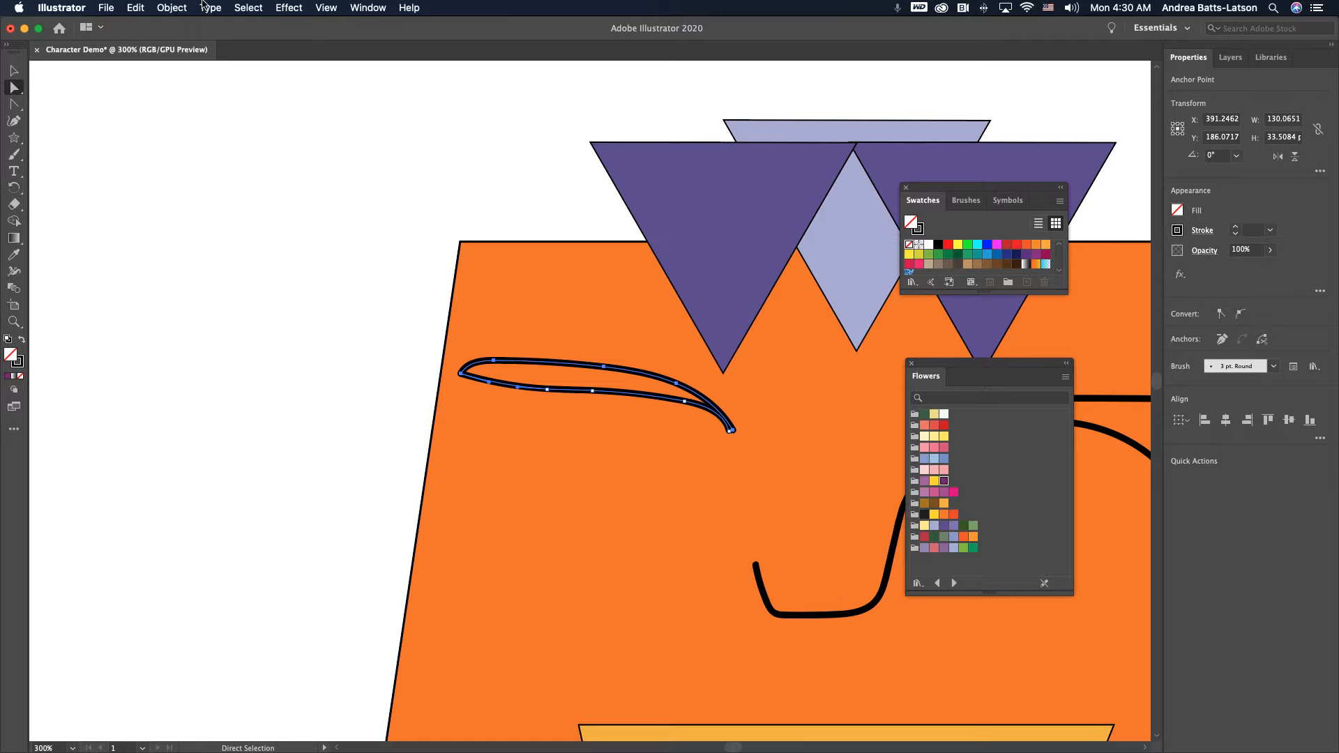
click(137, 9)
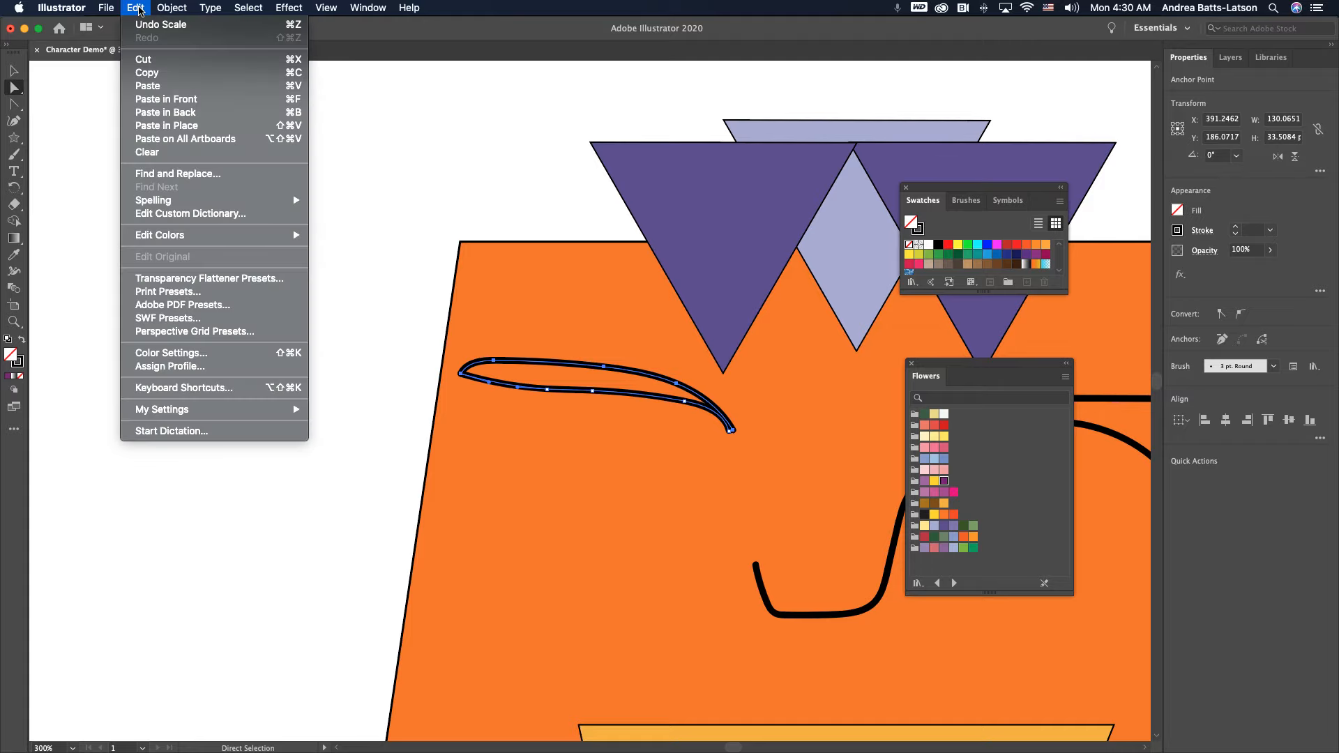
mouse_move(166, 10)
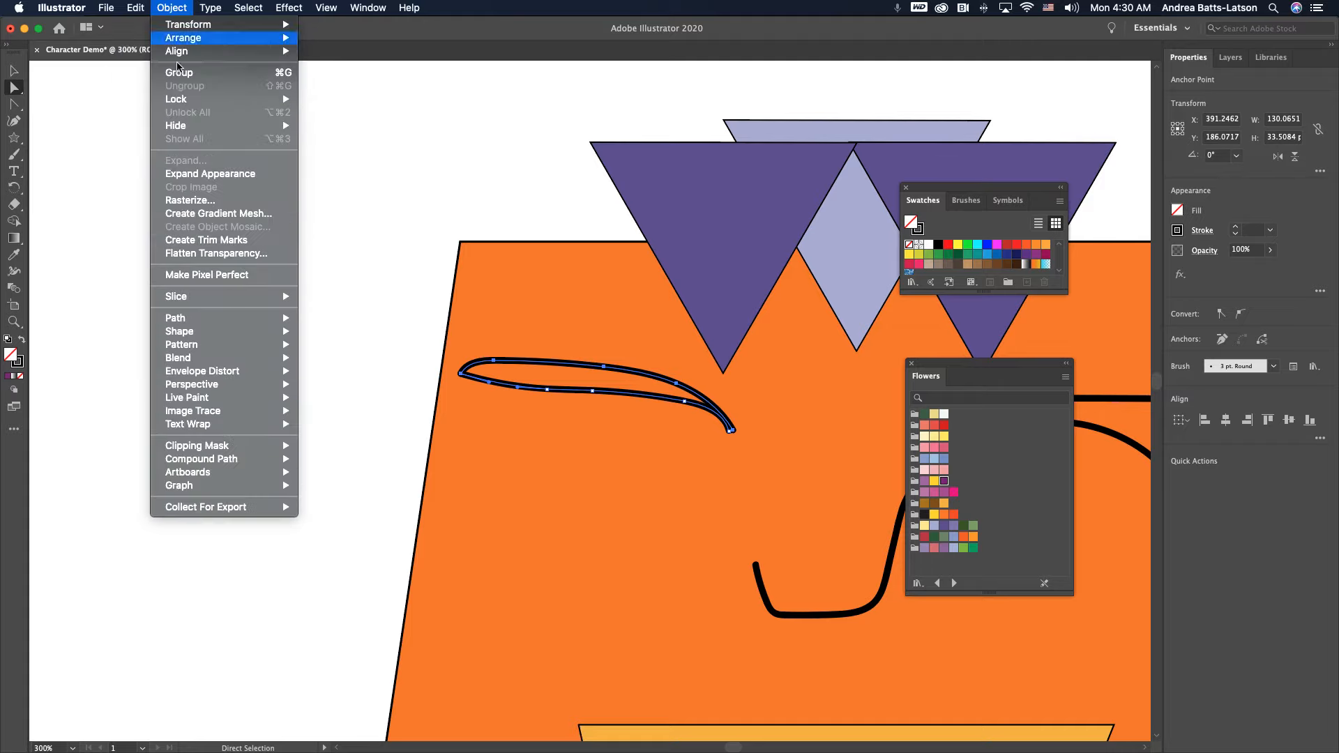
mouse_move(216, 317)
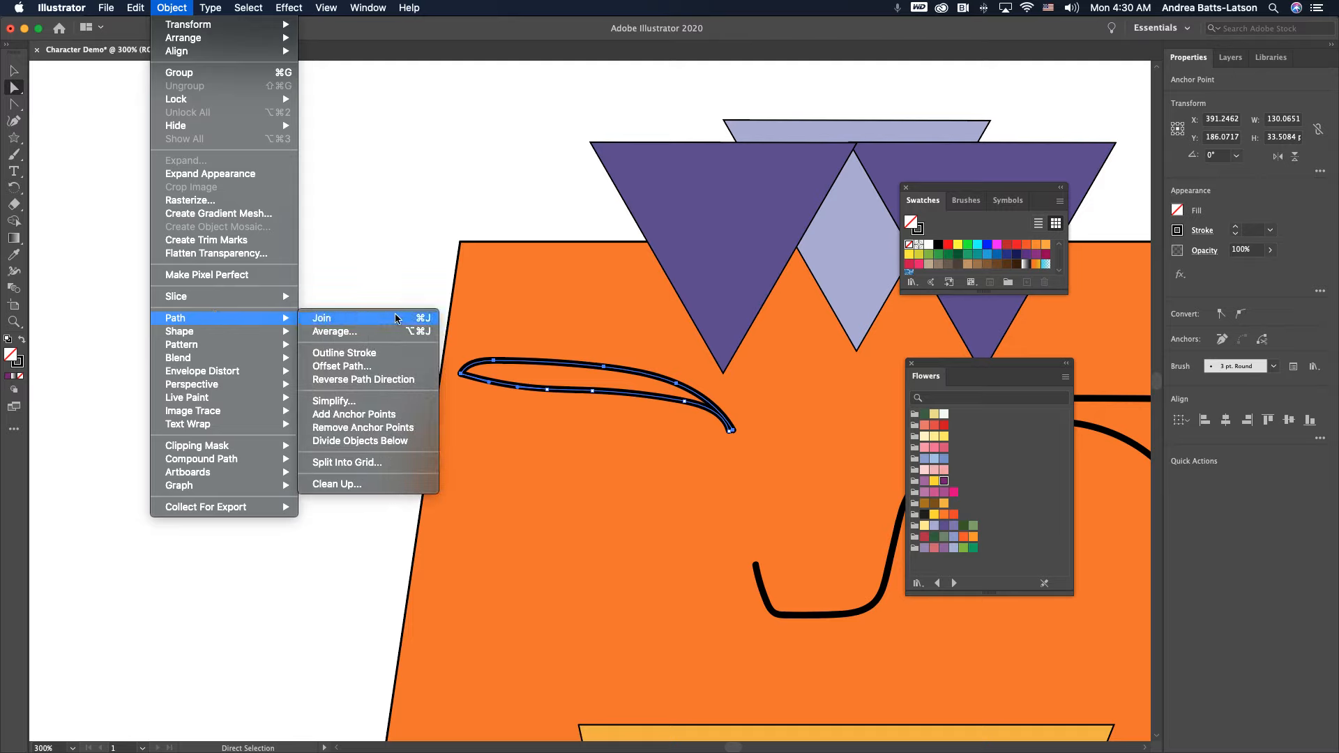
click(417, 319)
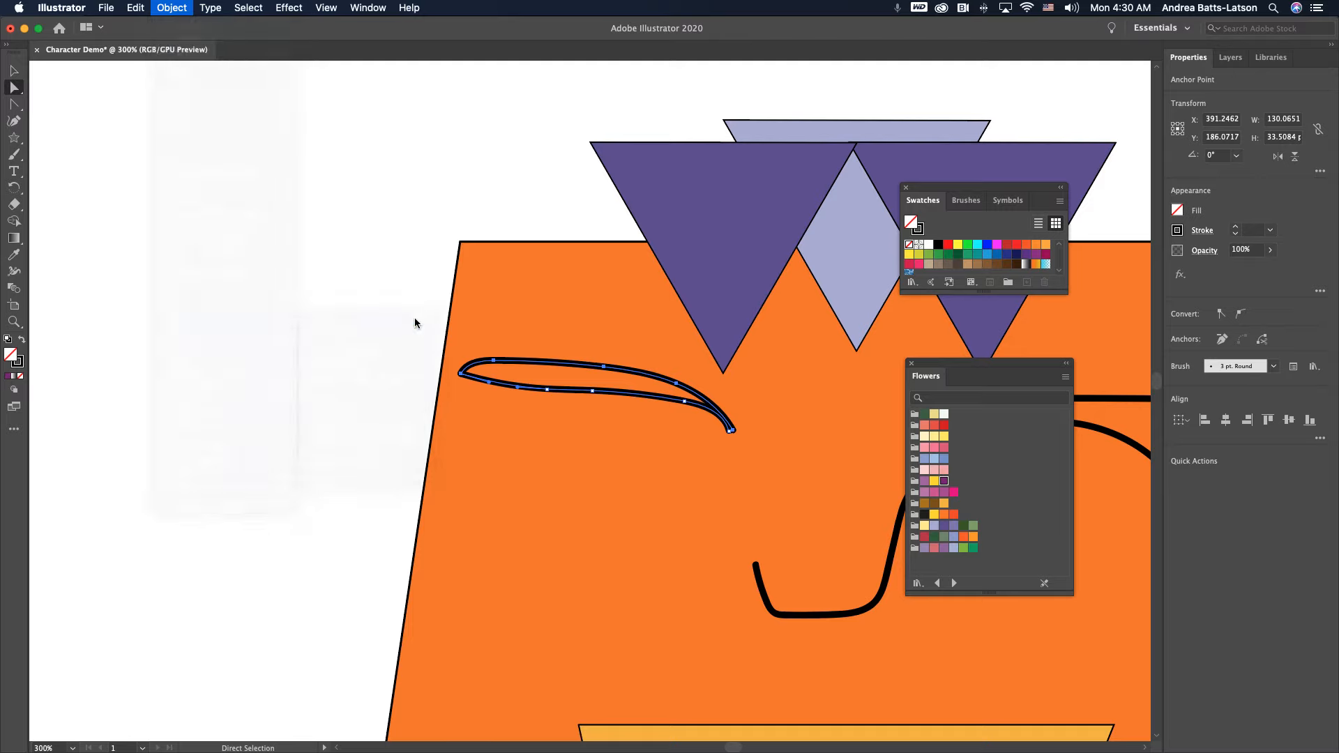
click(792, 413)
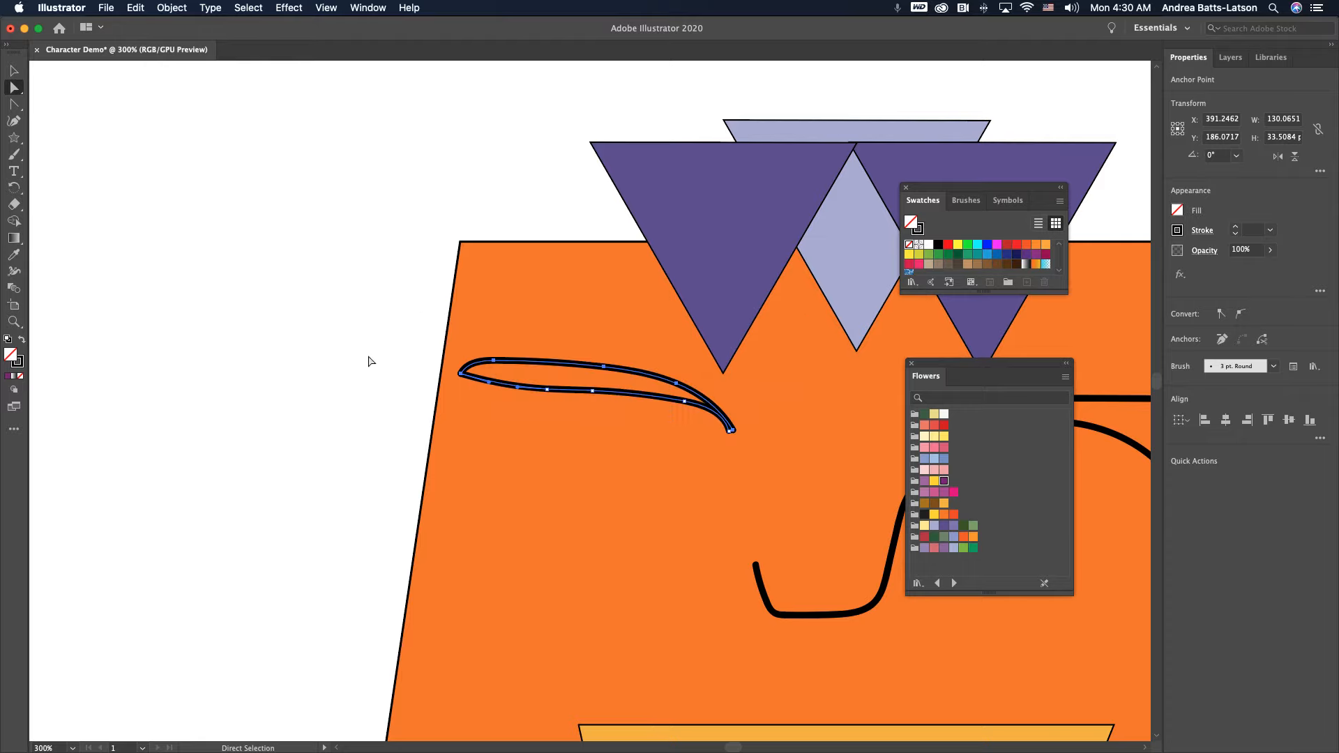
shift+click(483, 383)
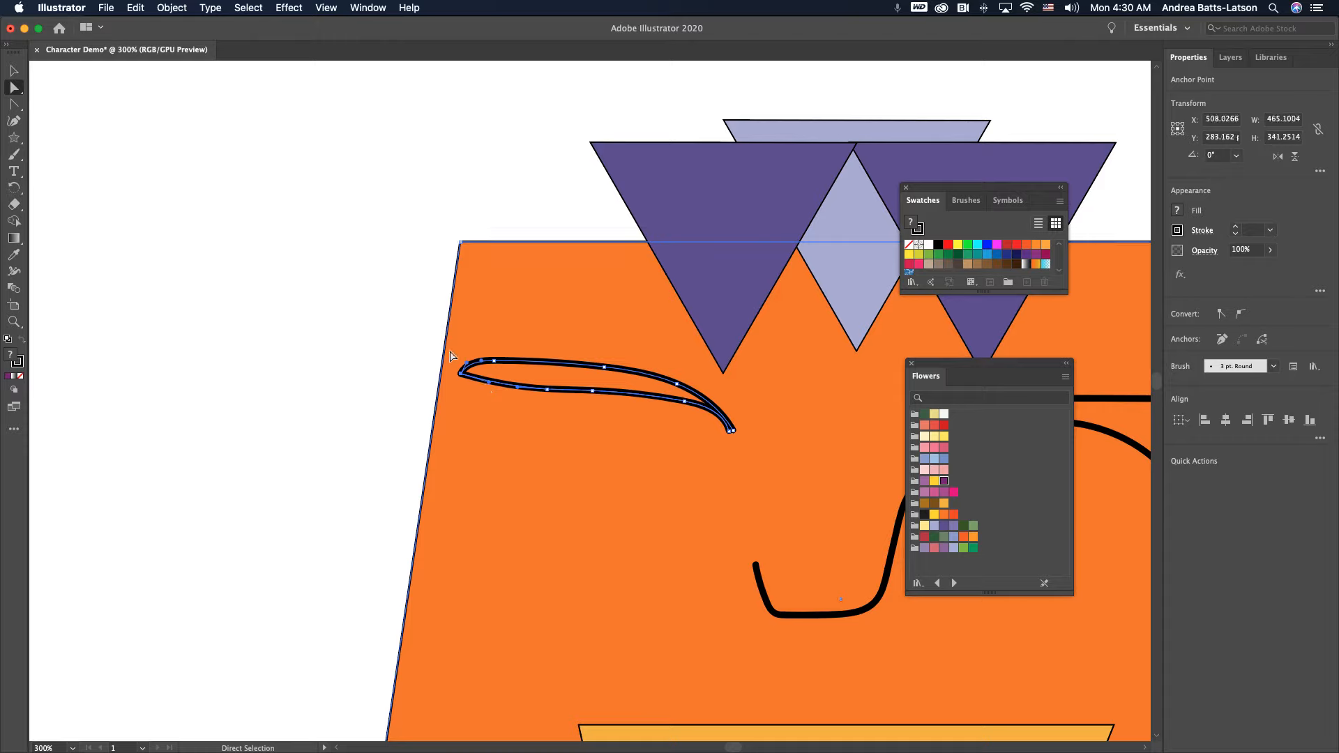
click(388, 336)
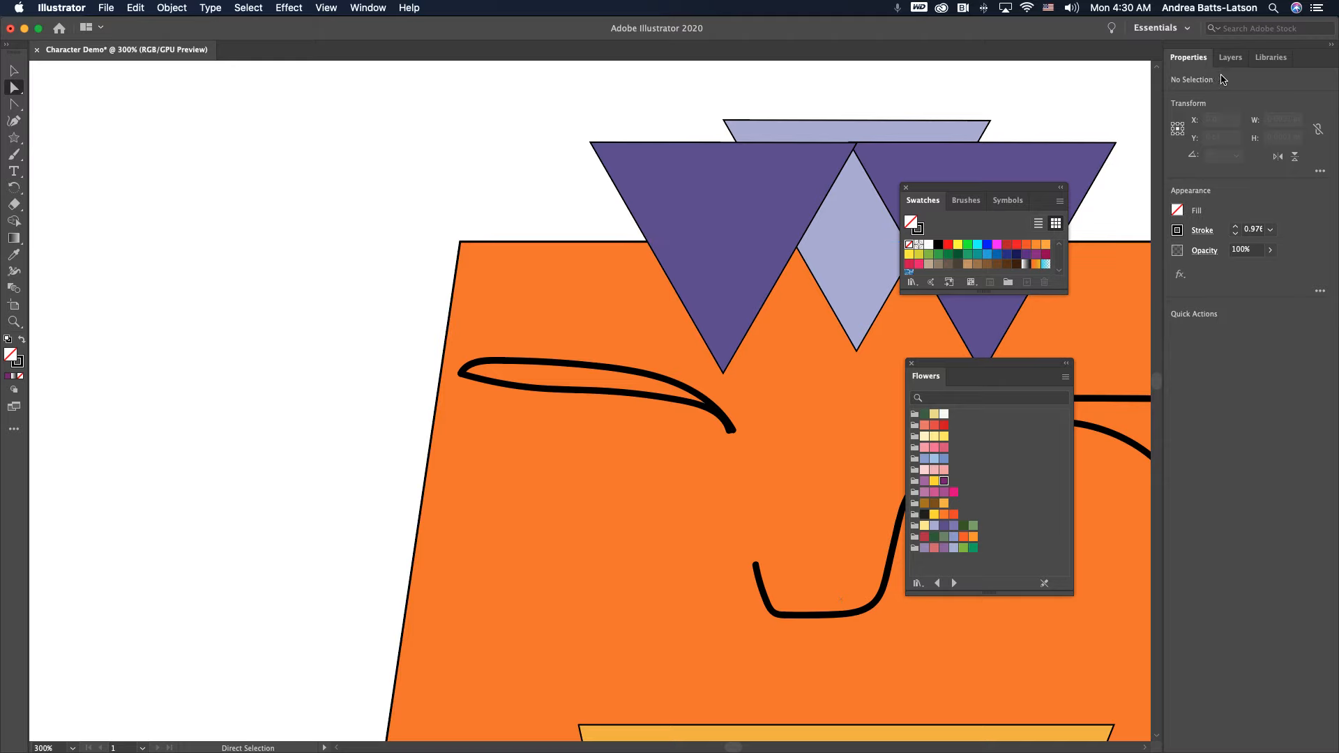
Step: Expand Layer 1 and lock the orange head path
click(620, 290)
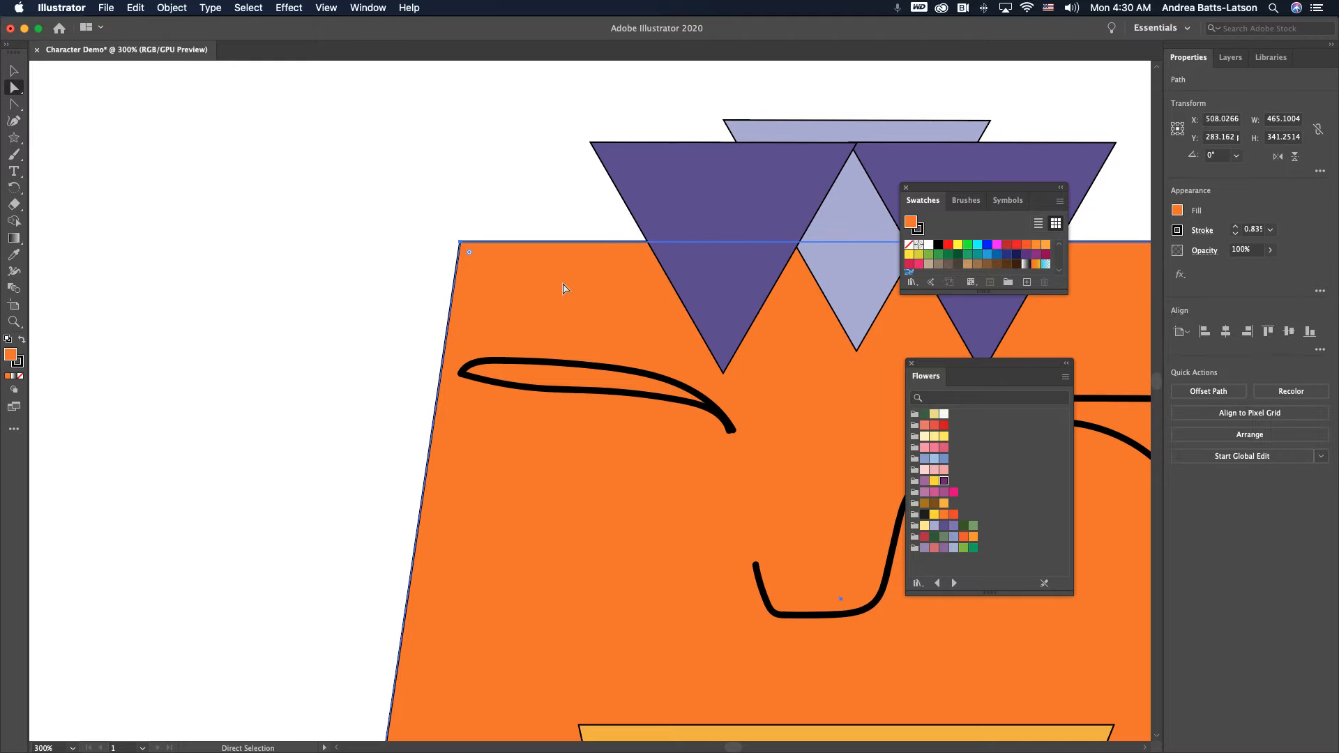
click(1242, 59)
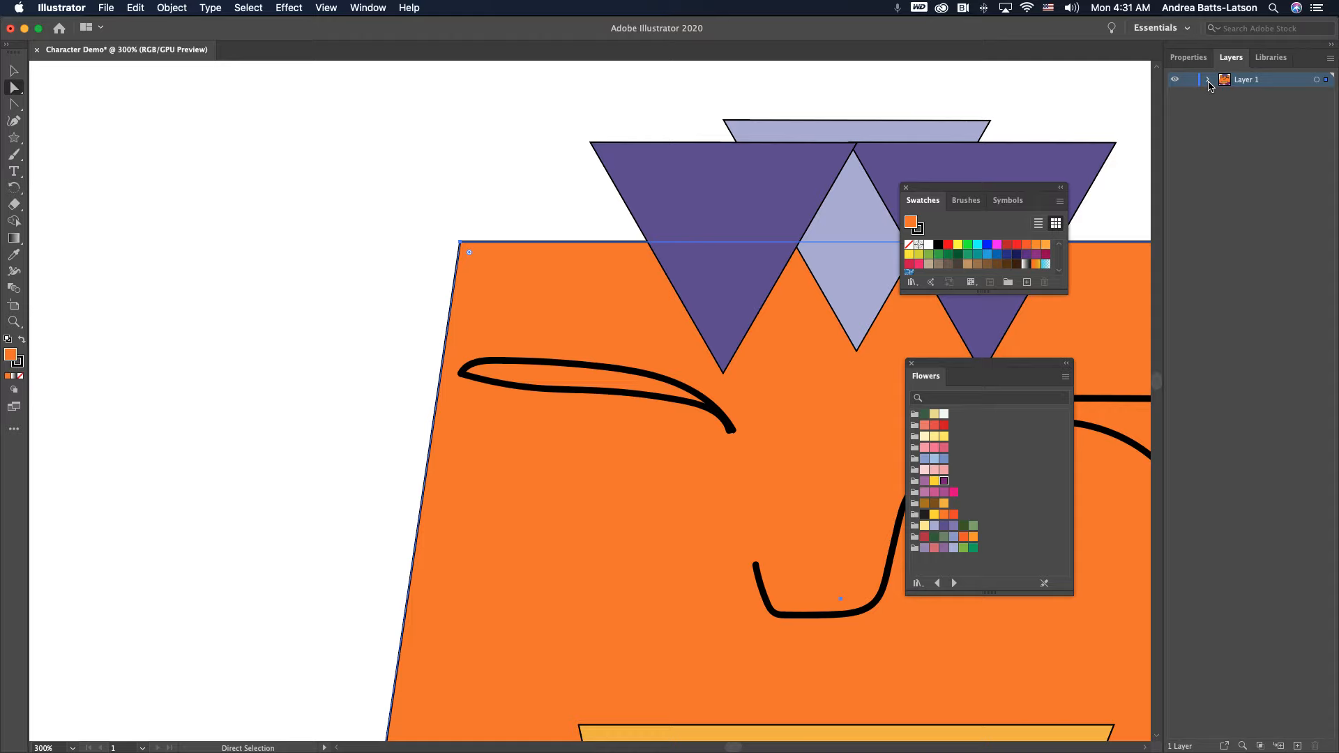
click(1209, 81)
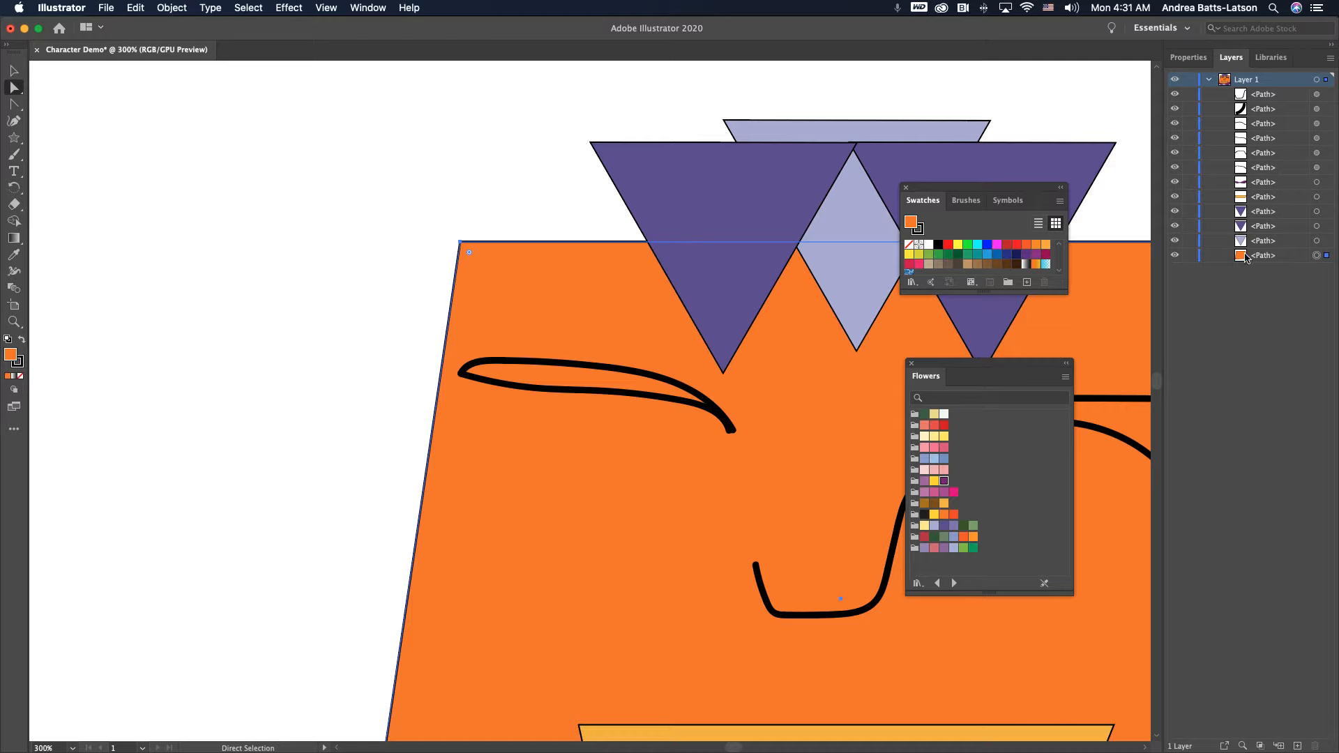
click(1190, 255)
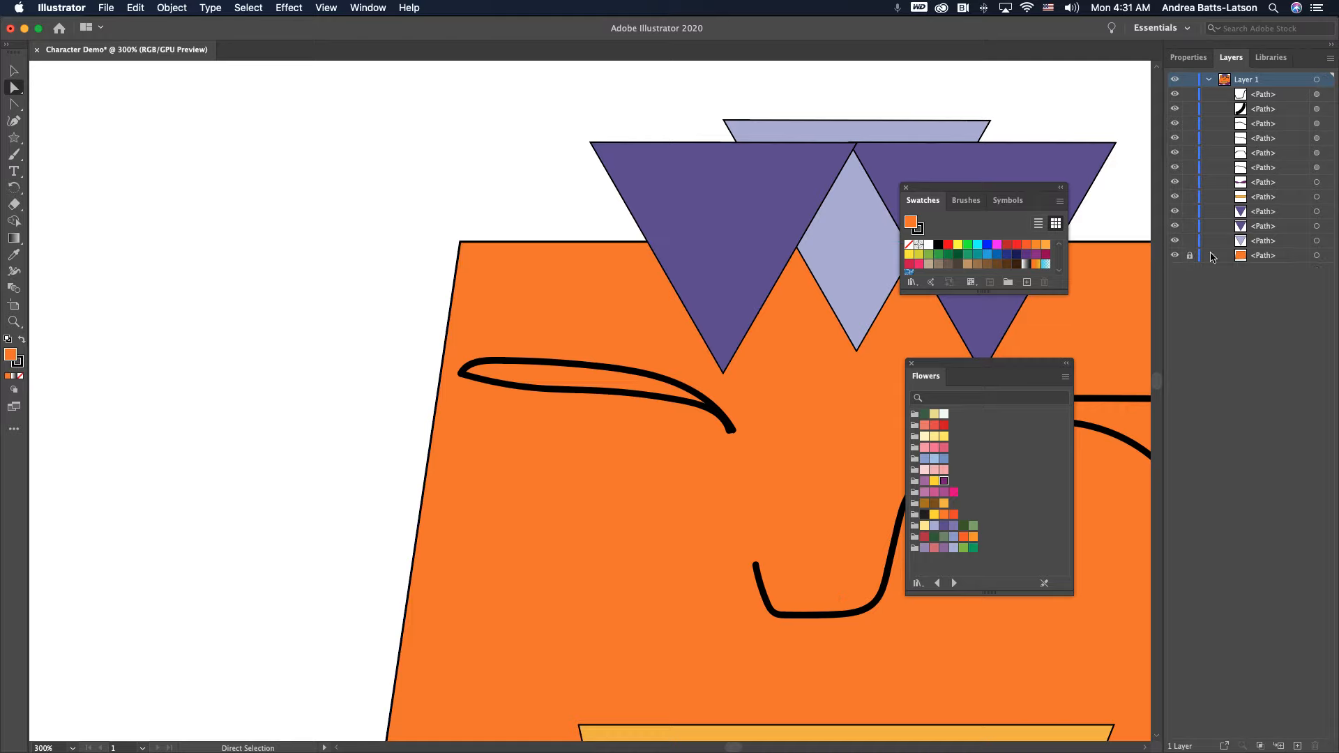
Step: Join the outer end points of the left eye's upper and lower strokes into one path
click(517, 388)
click(421, 349)
drag(422, 348, 469, 389)
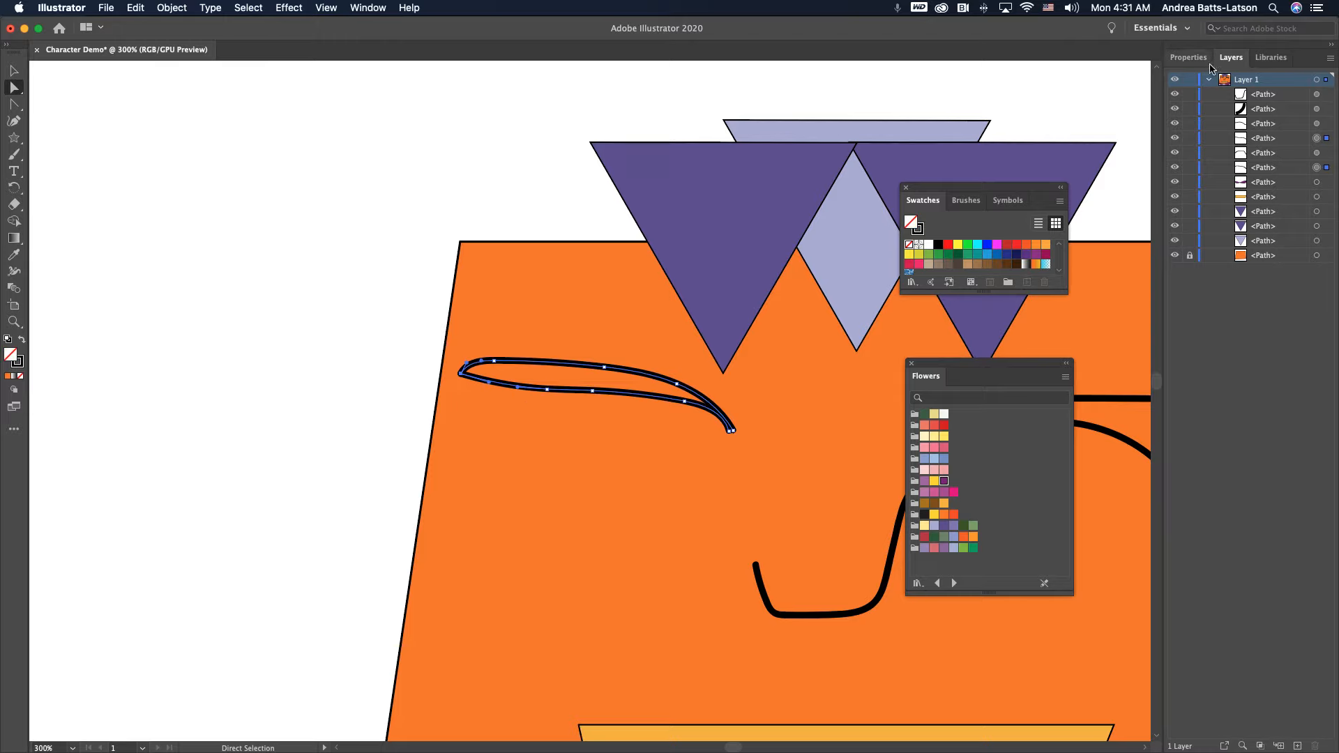
click(1190, 58)
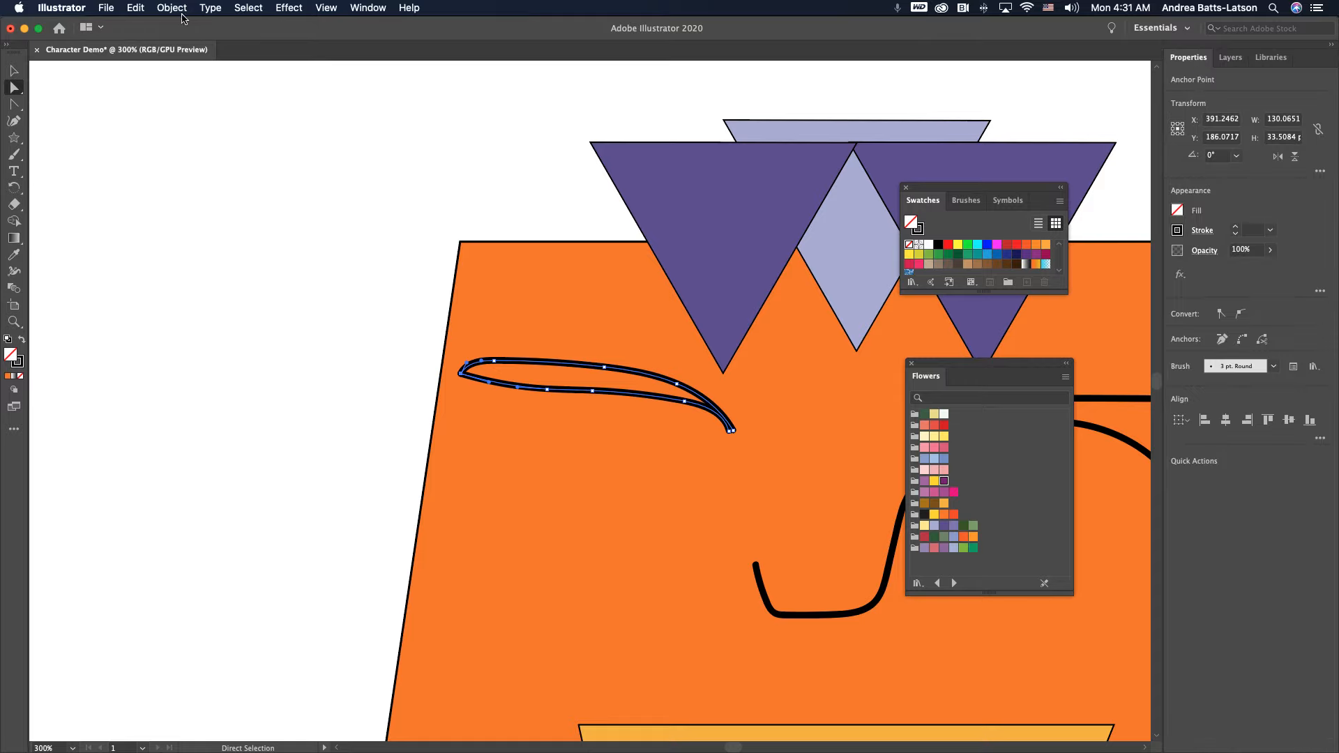
click(180, 12)
mouse_move(184, 318)
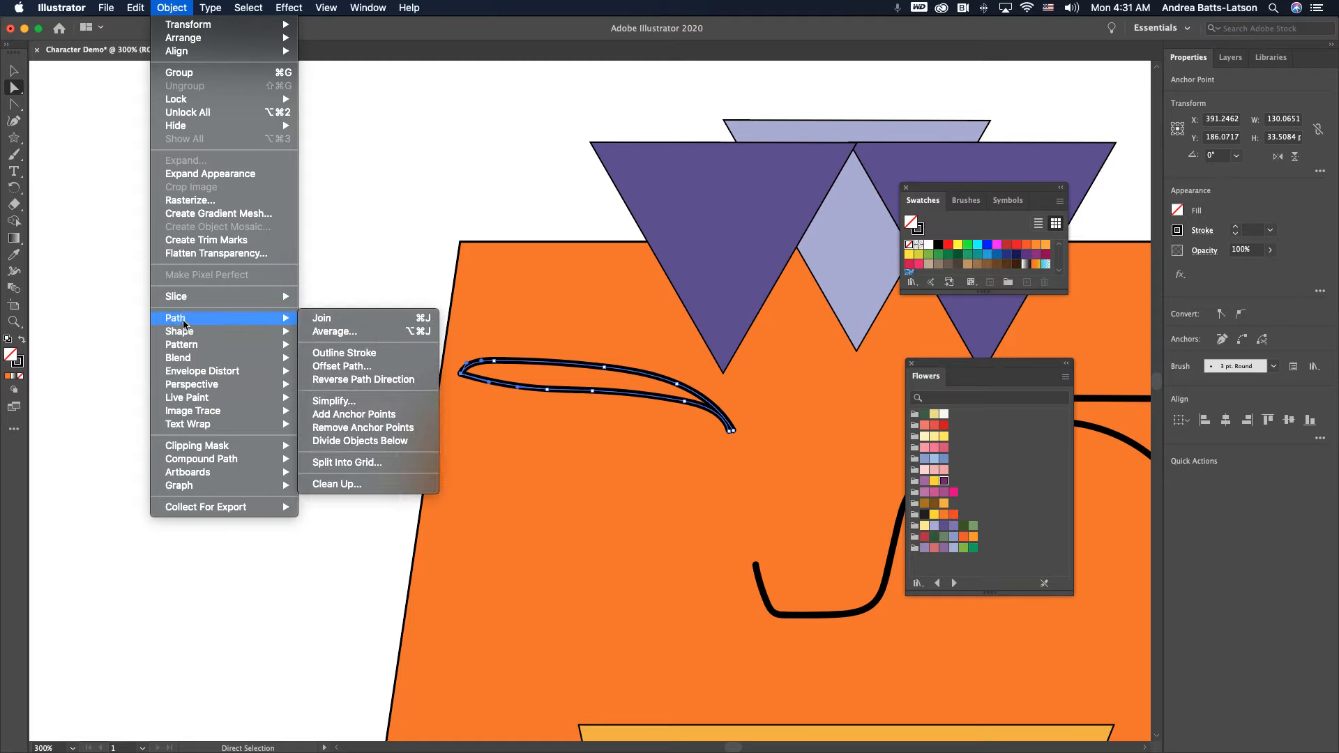
click(335, 317)
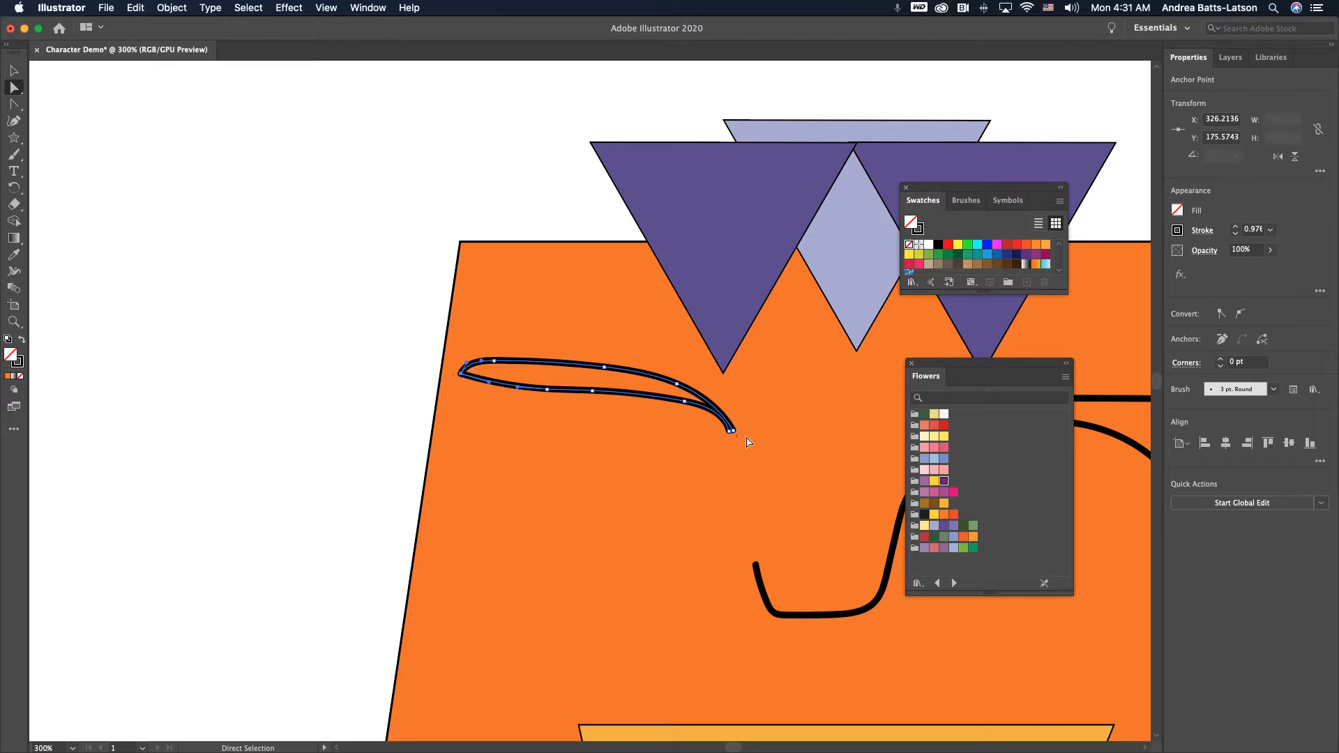
click(161, 193)
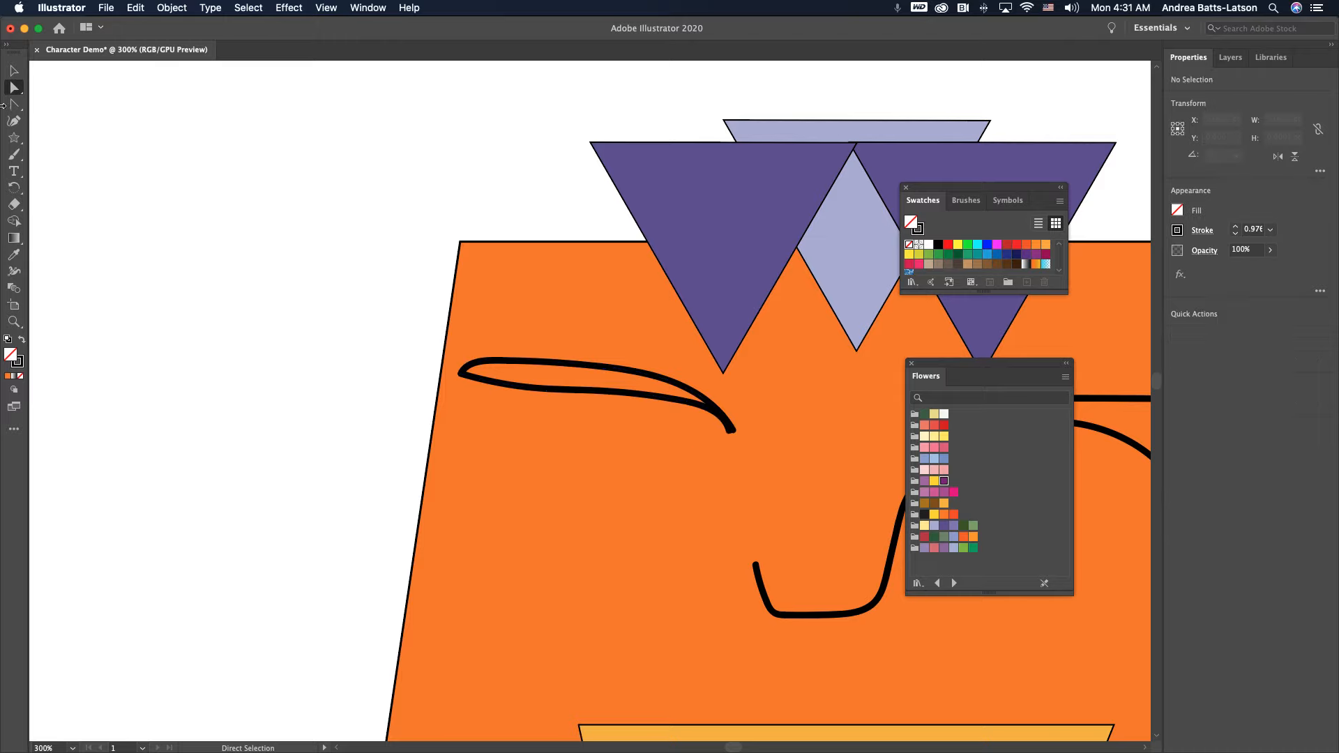
Step: Join the left eye's two inner end points to close its outline
click(733, 430)
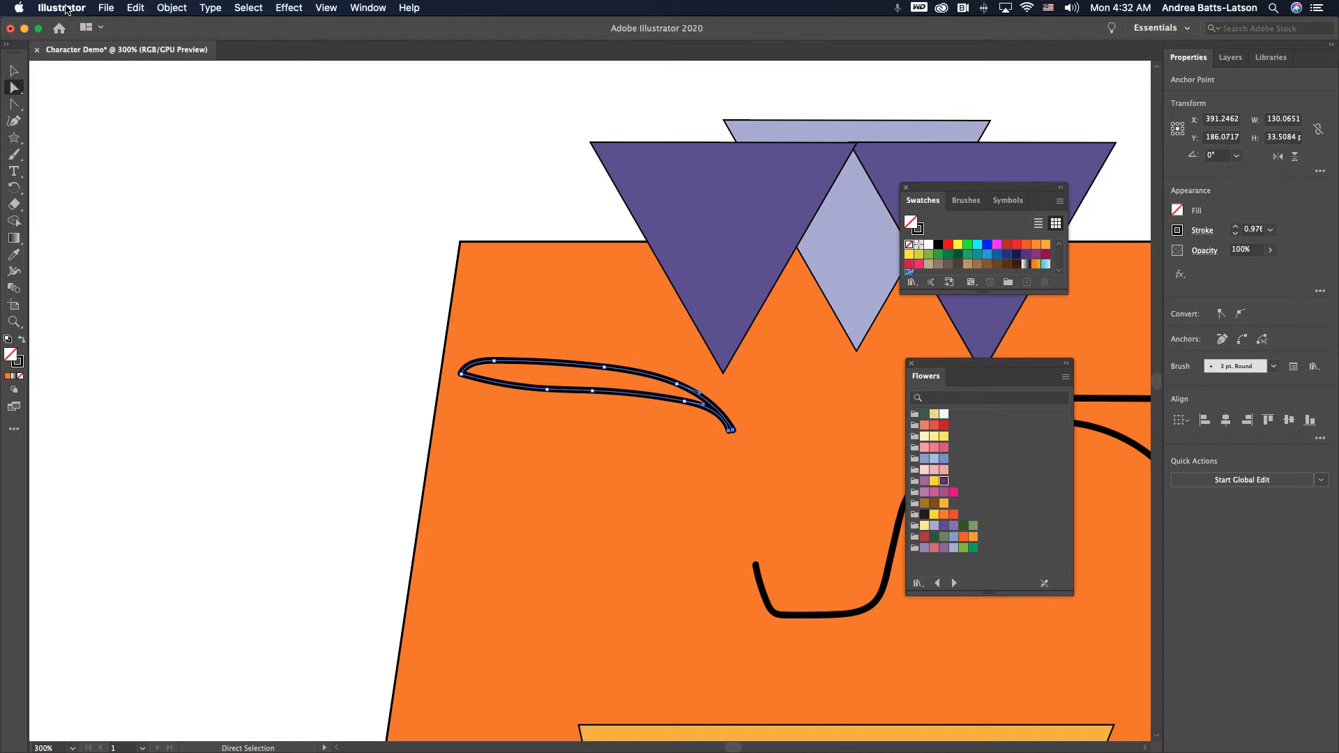
click(167, 15)
mouse_move(205, 320)
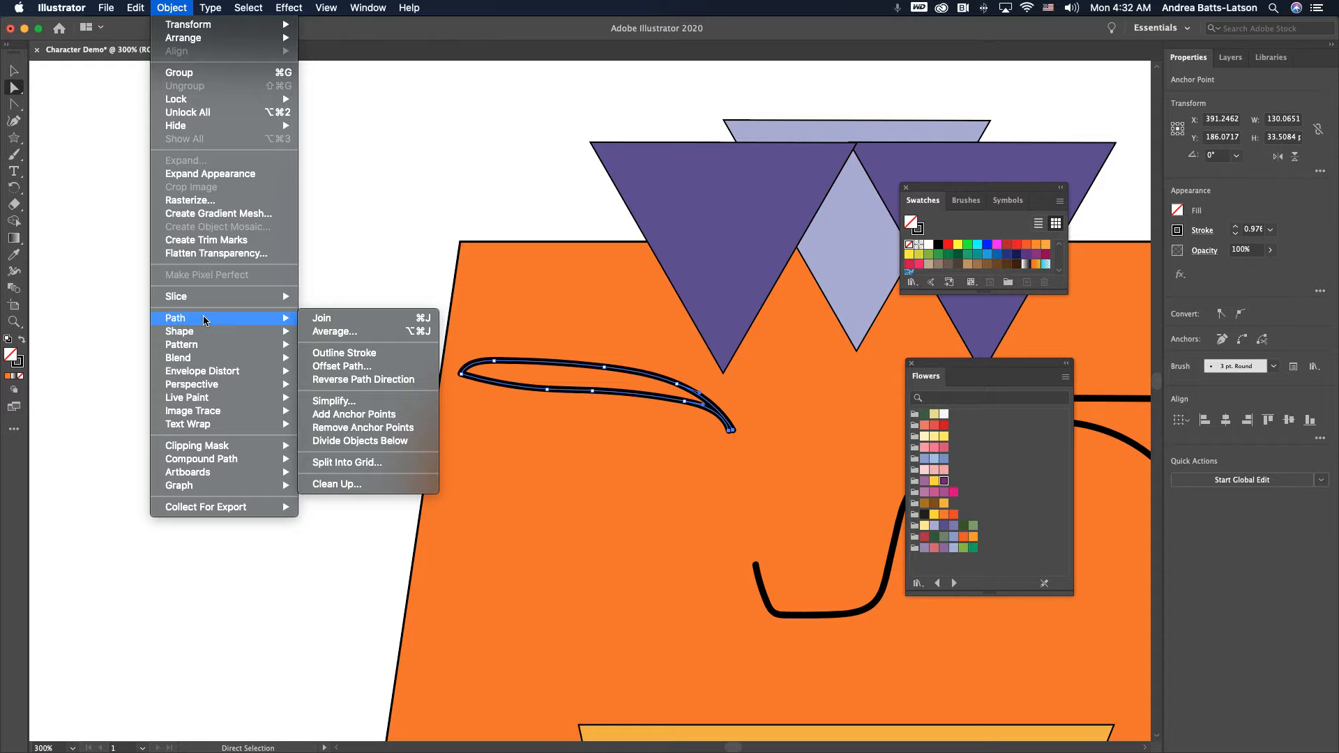
click(339, 318)
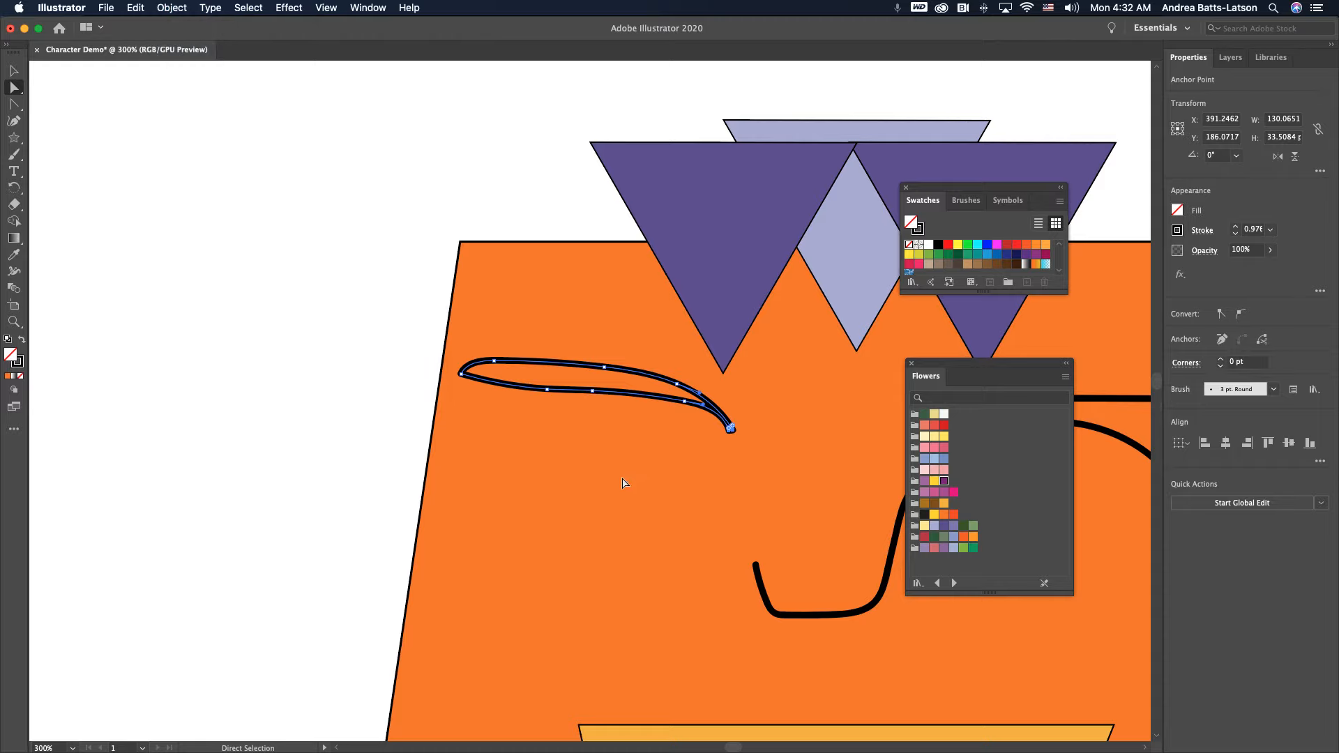
click(697, 448)
Step: Fill the closed left eye shape with the dark purple Flowers swatch
click(701, 395)
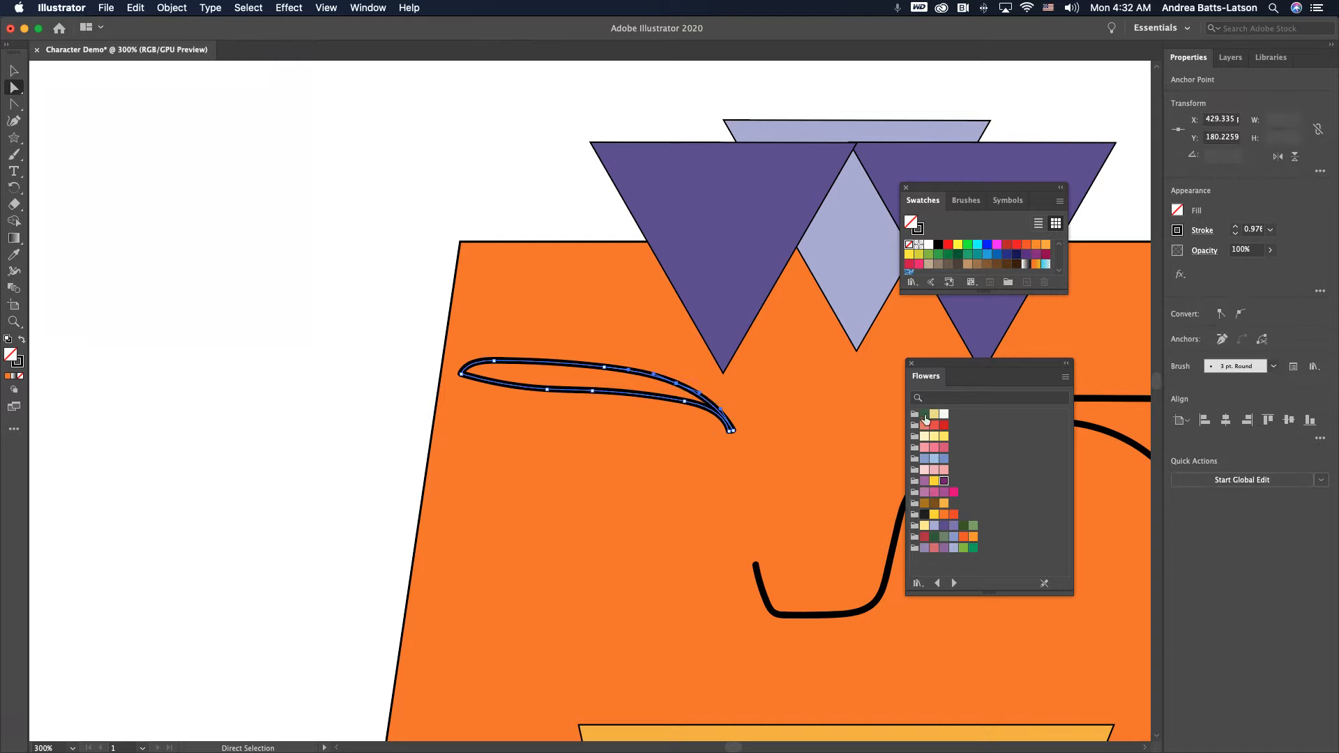
click(13, 72)
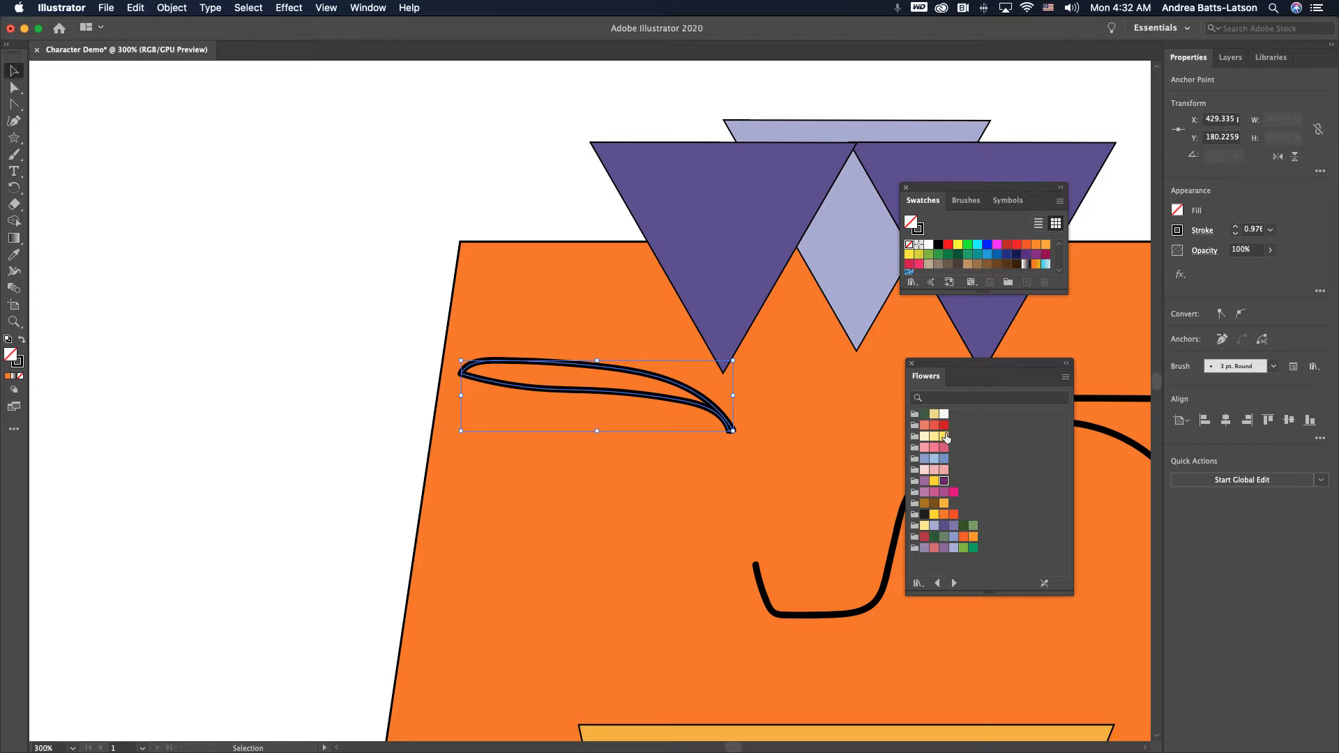
click(945, 481)
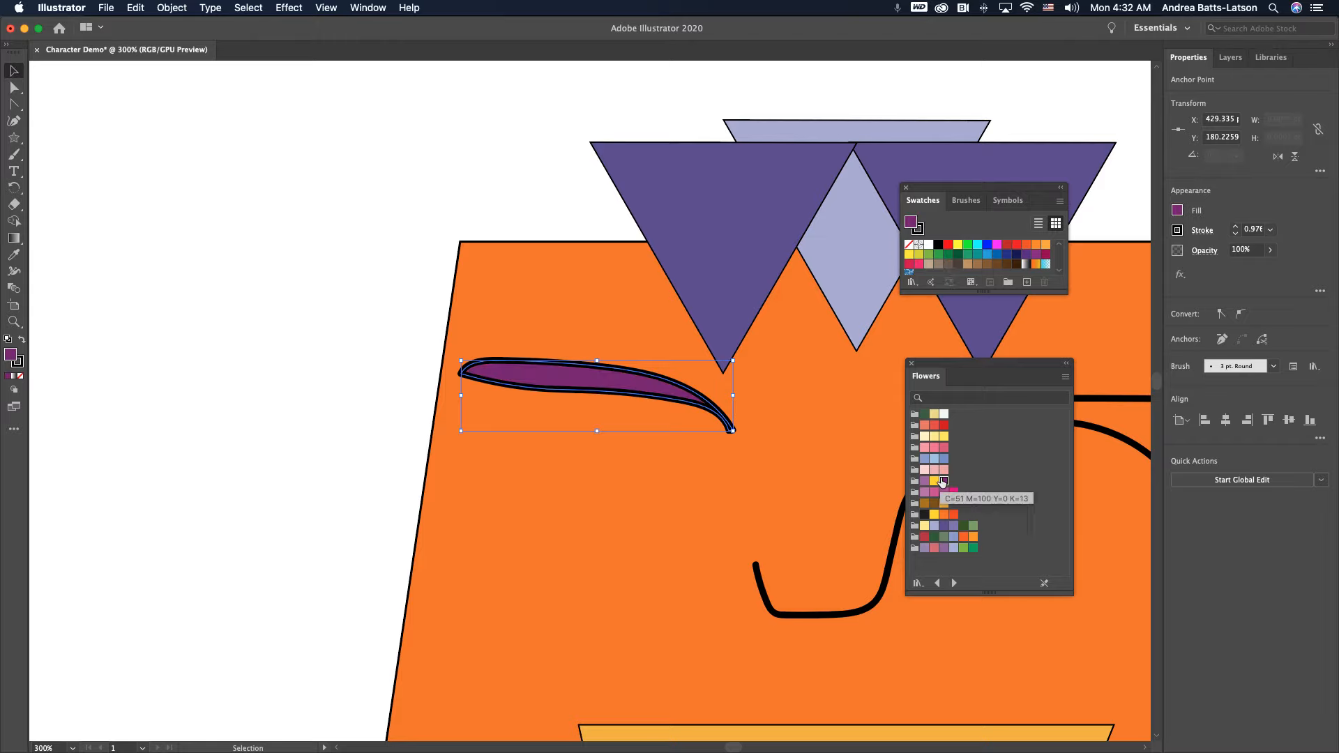
Step: Delete the small stray stroke crossing the outer corner of the right eye
scroll(621, 503, right, 10)
scroll(621, 504, down, 5)
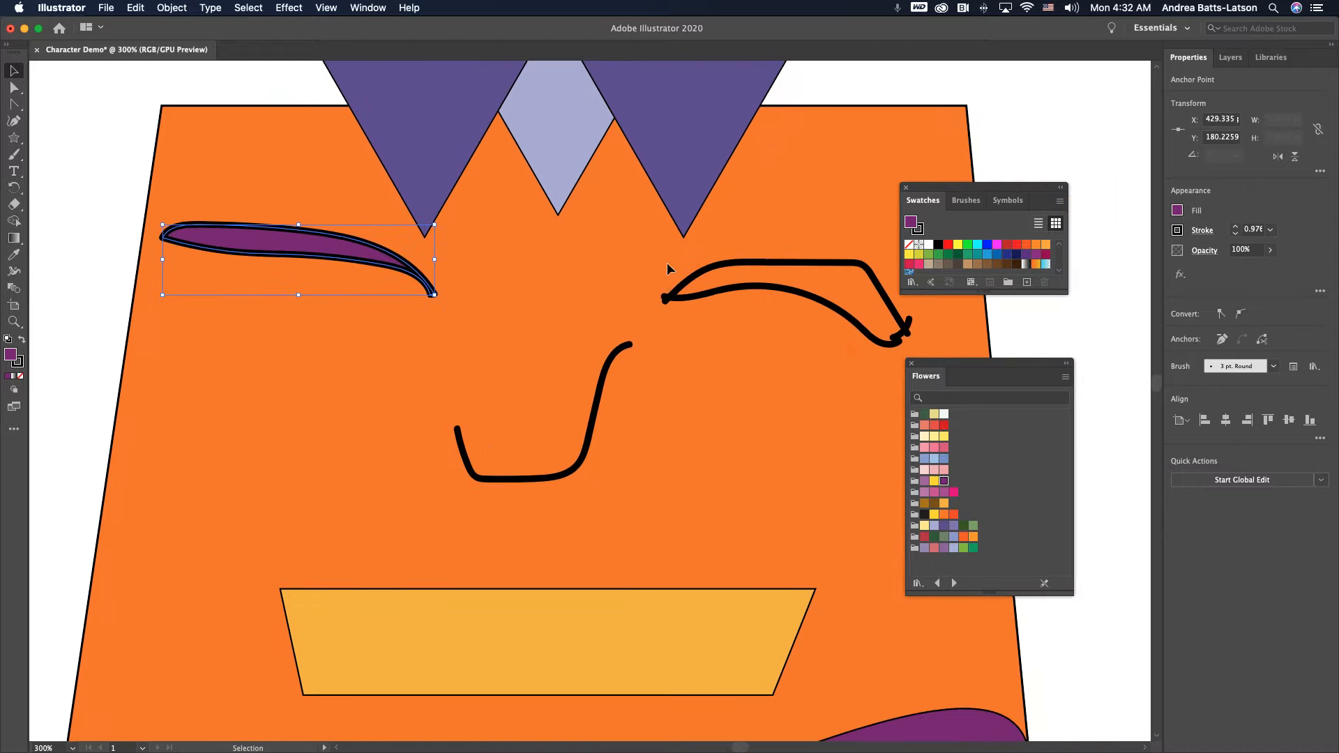
click(674, 299)
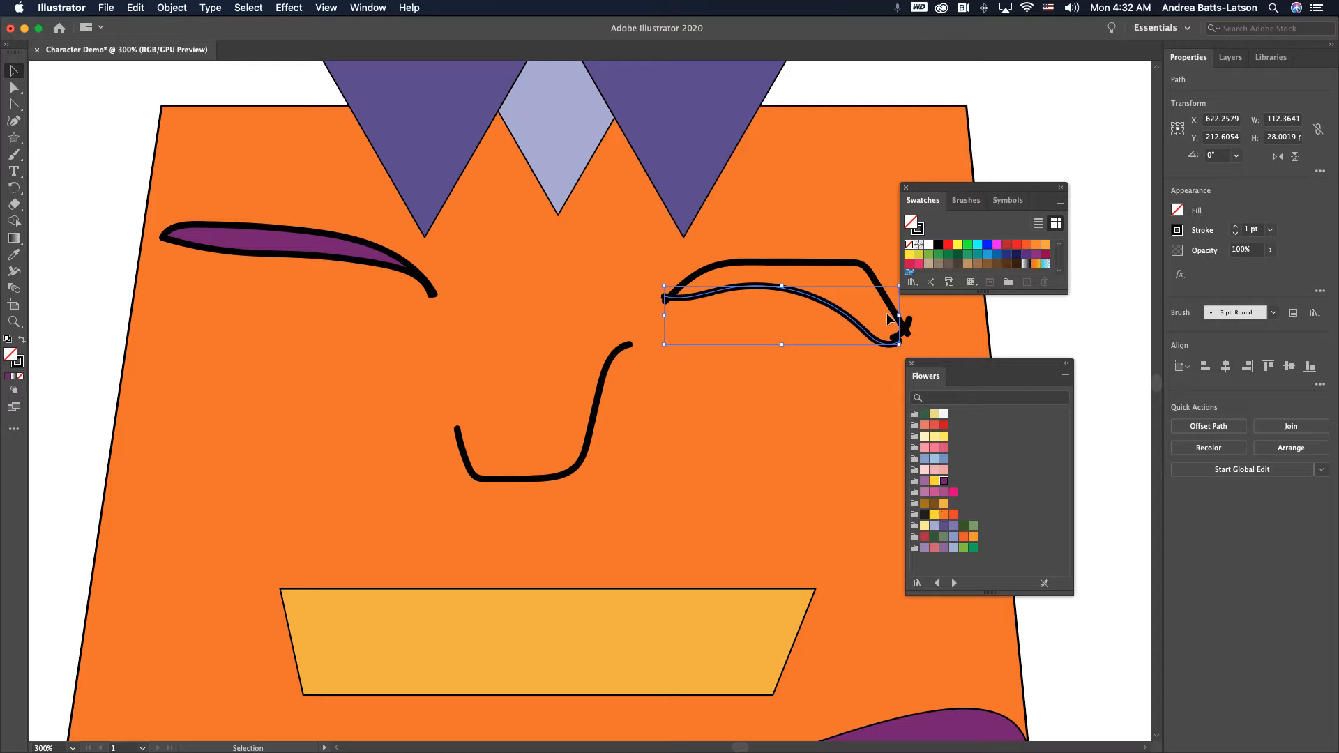
click(907, 329)
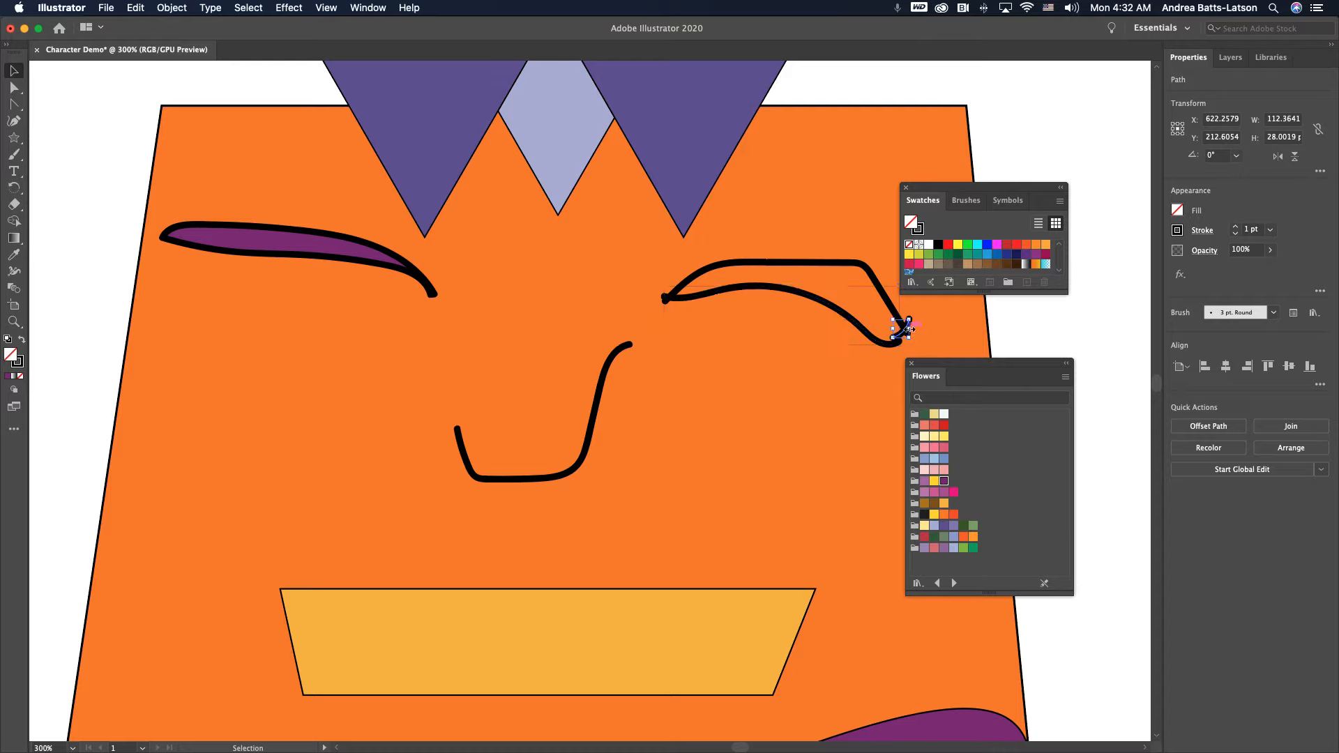
key(Delete)
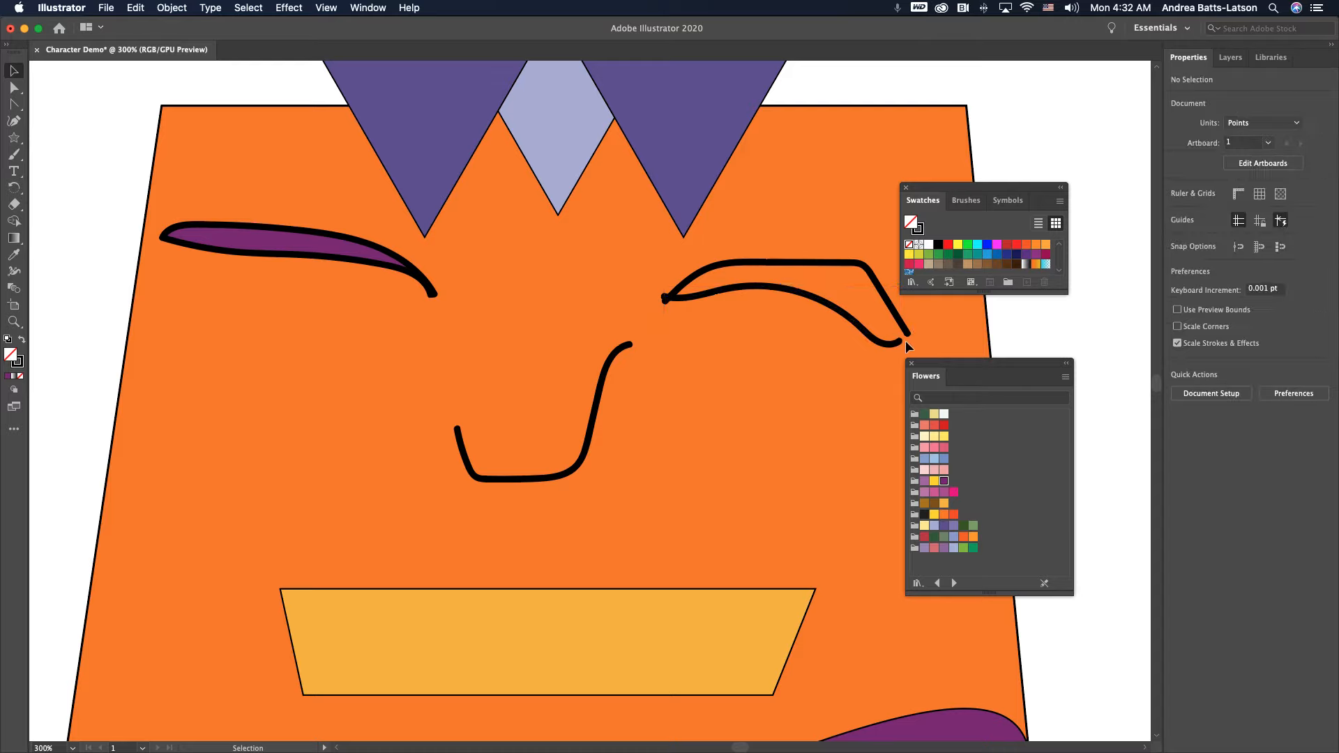
Step: Move the outer end of the right eye's lower stroke onto the upper stroke's outer end and join the two points
click(900, 342)
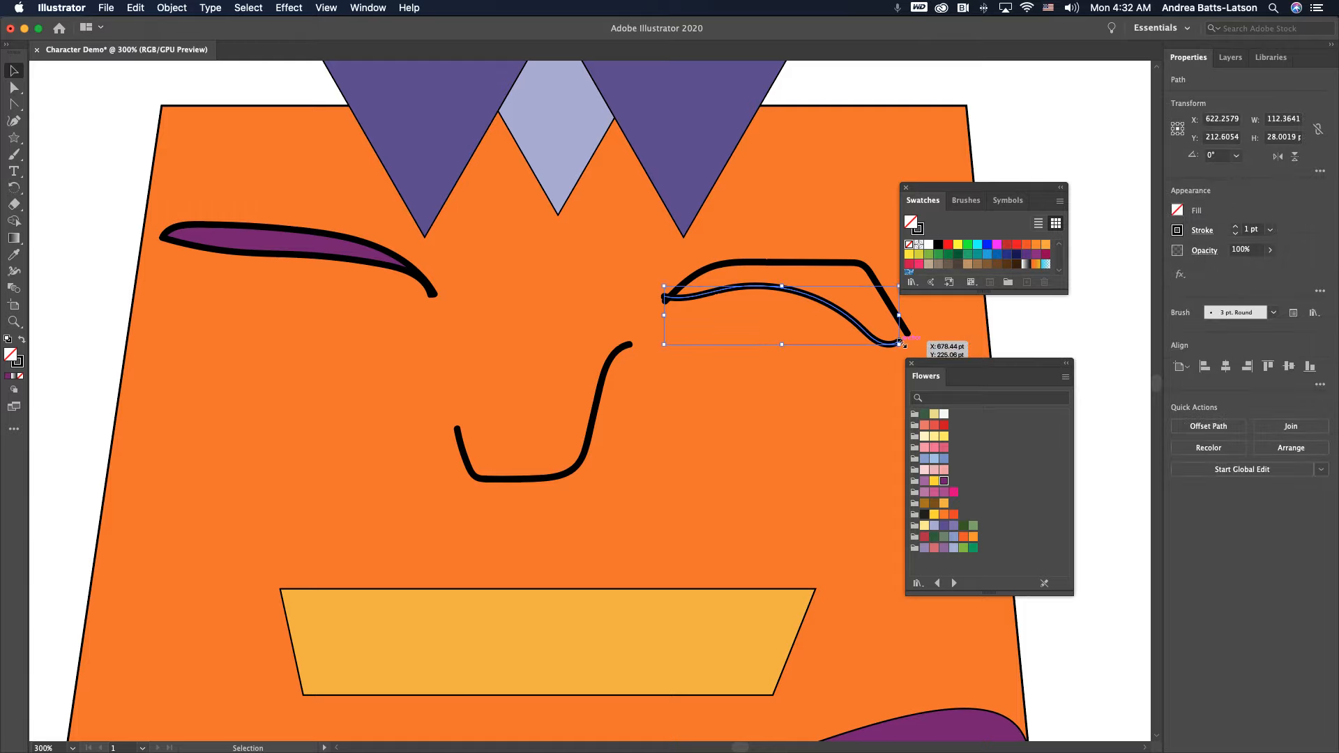
click(14, 88)
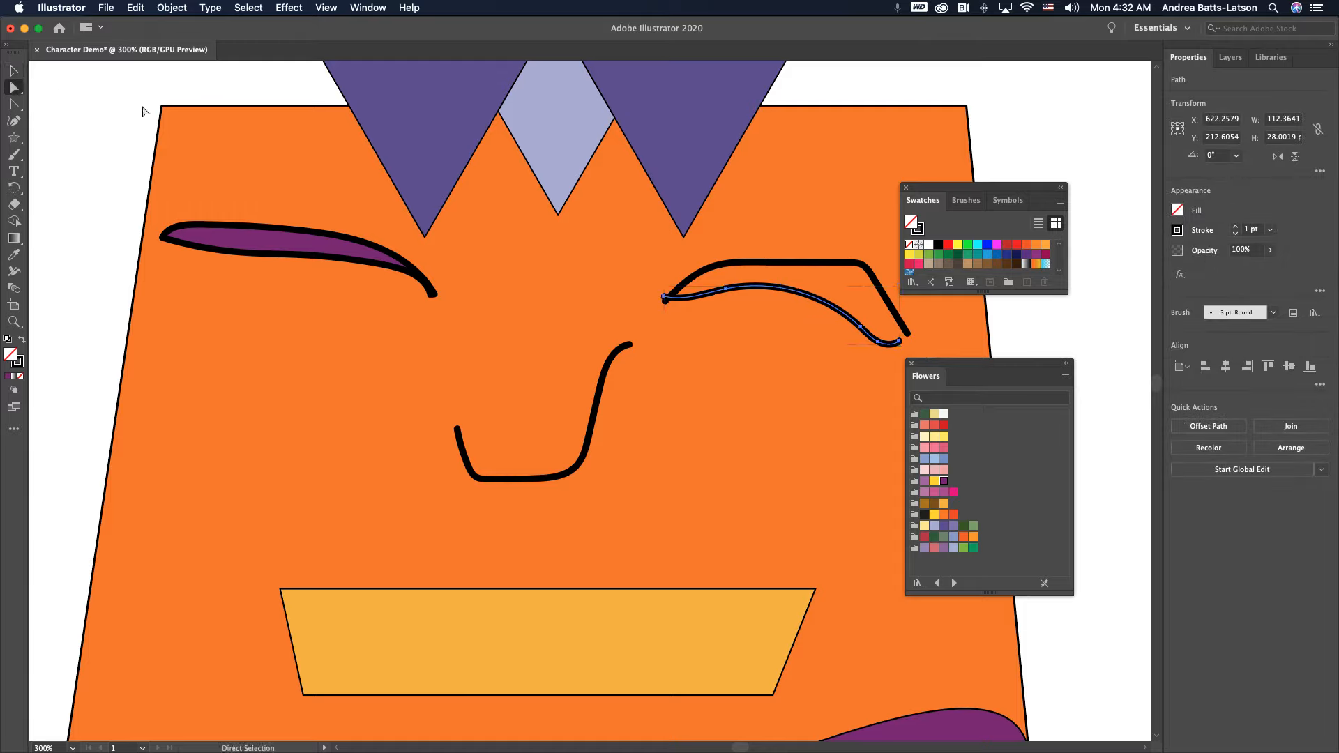
click(884, 168)
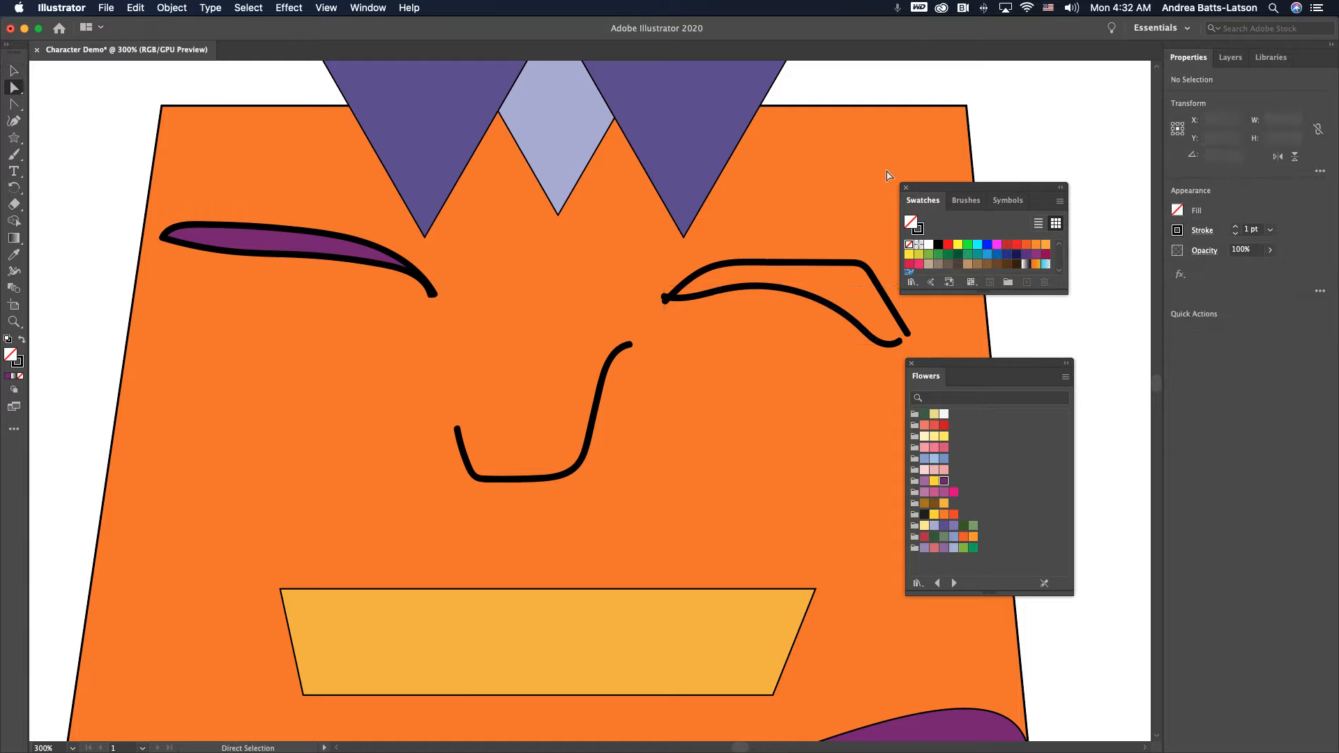
click(900, 343)
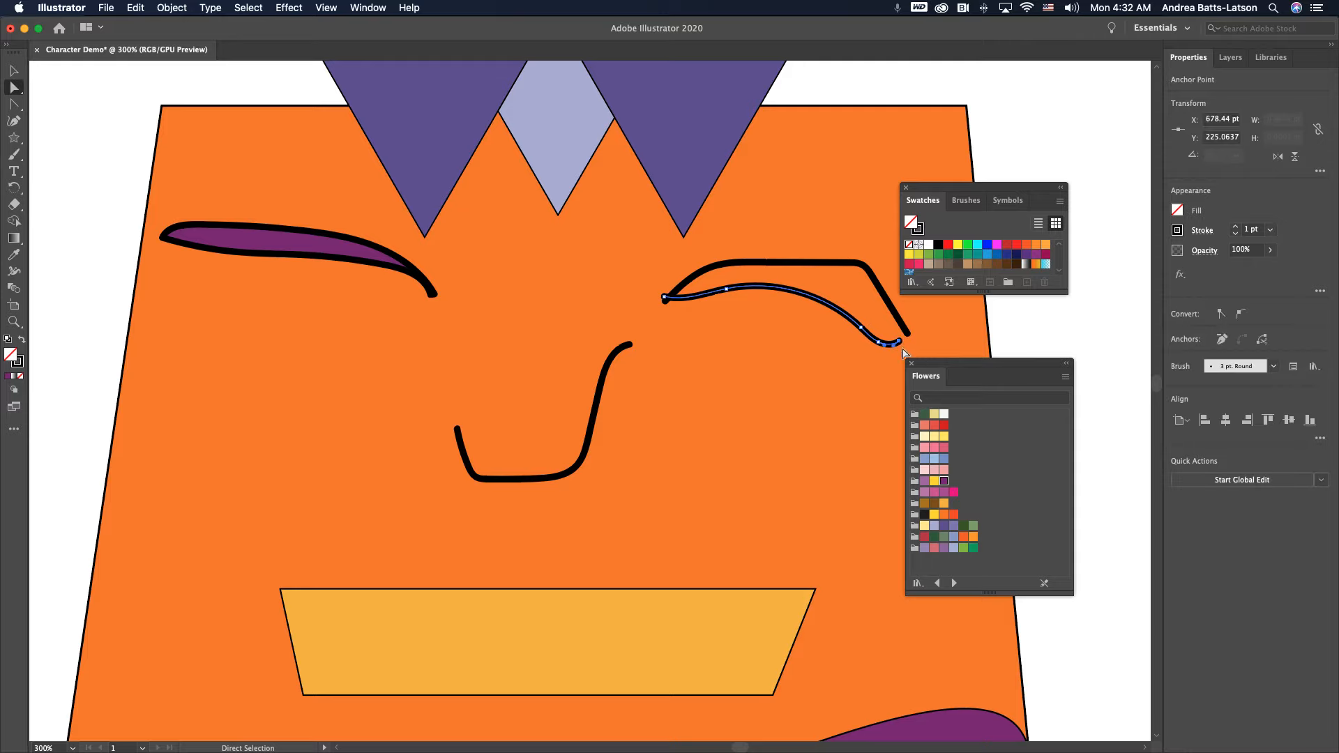
drag(899, 343, 908, 337)
click(917, 319)
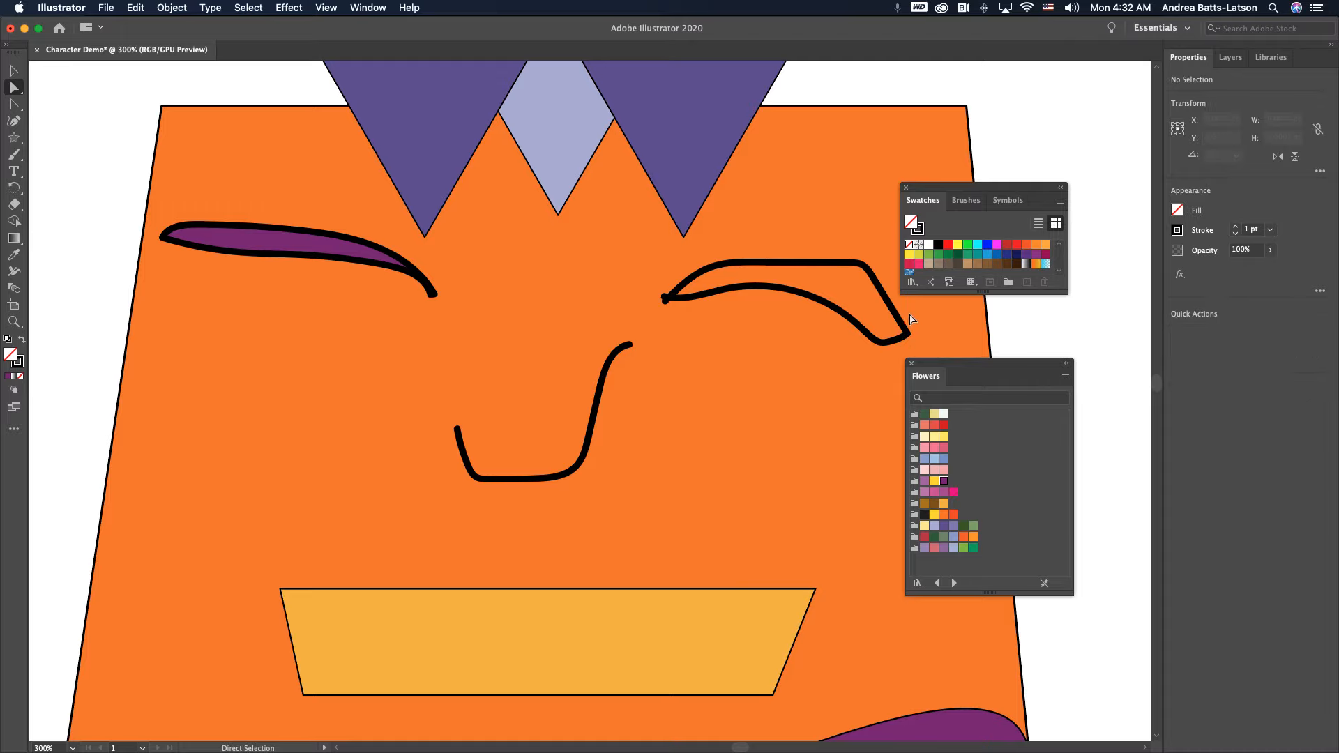
click(906, 339)
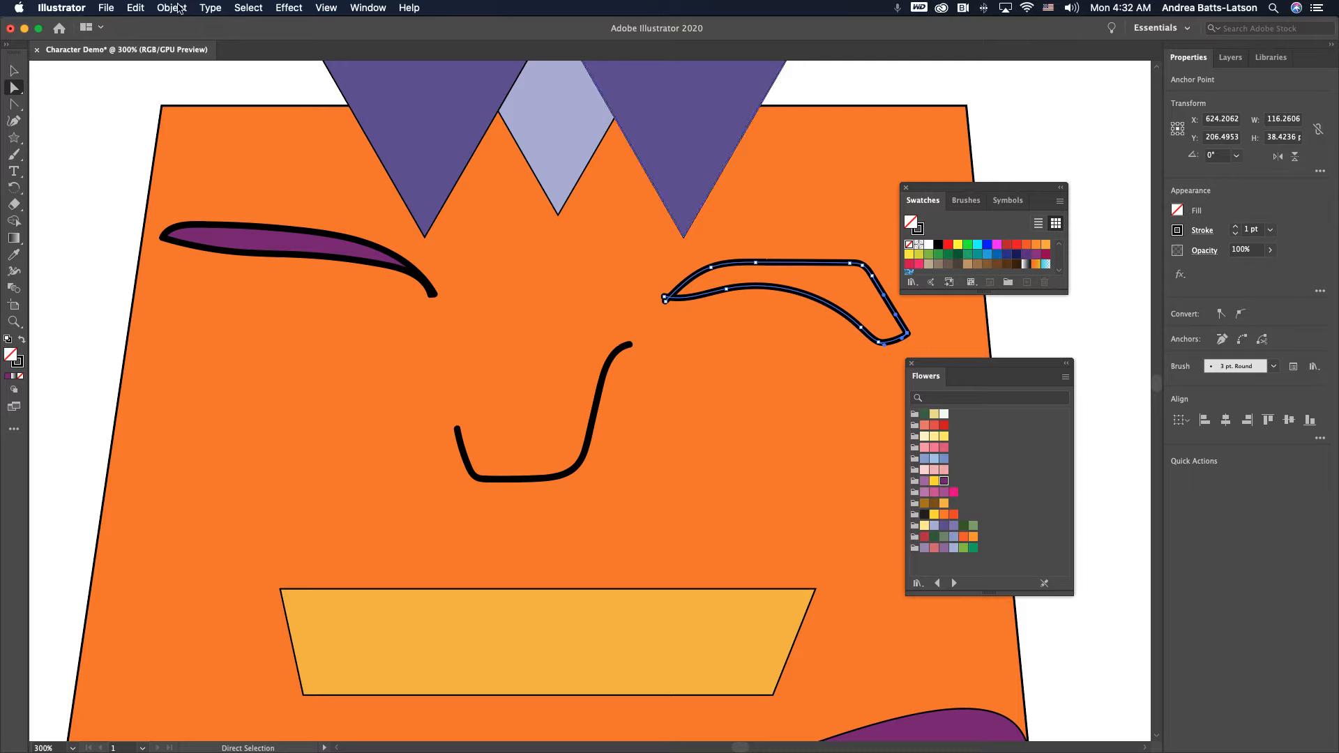
key(super+j)
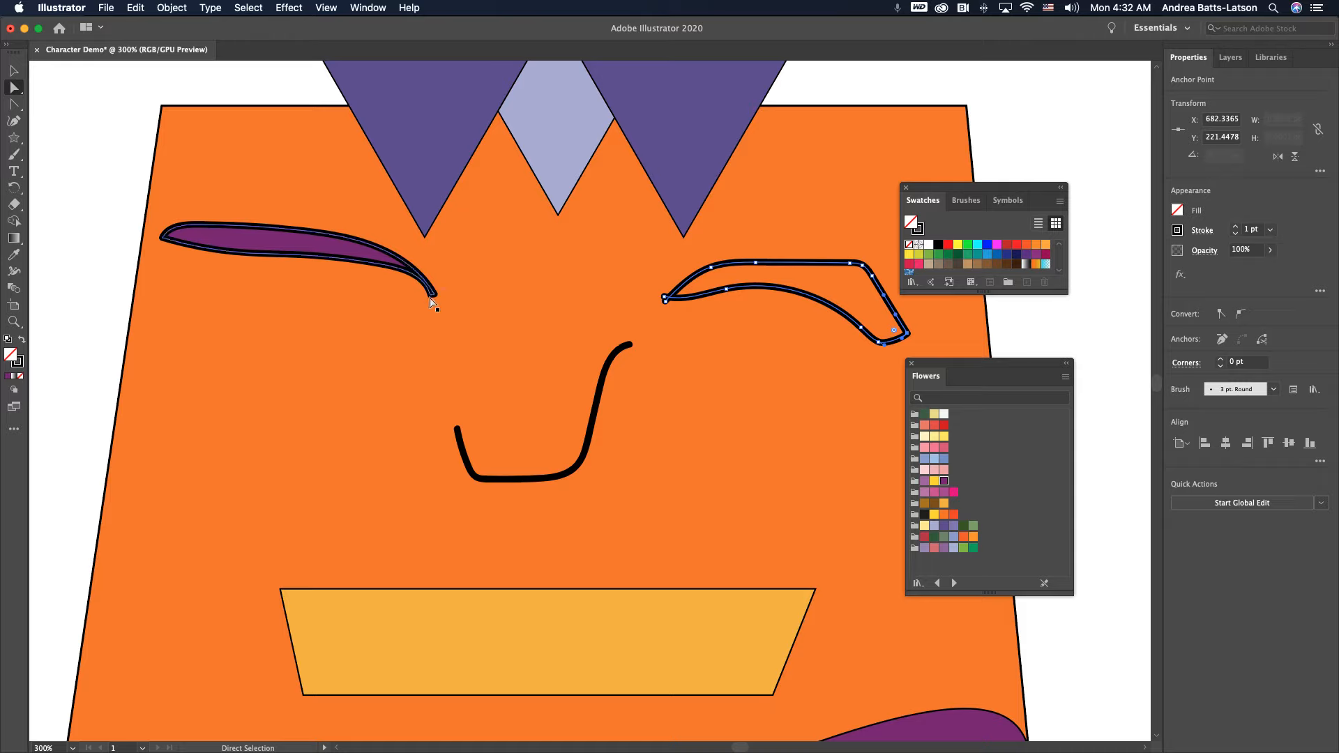
click(665, 306)
drag(664, 305, 664, 301)
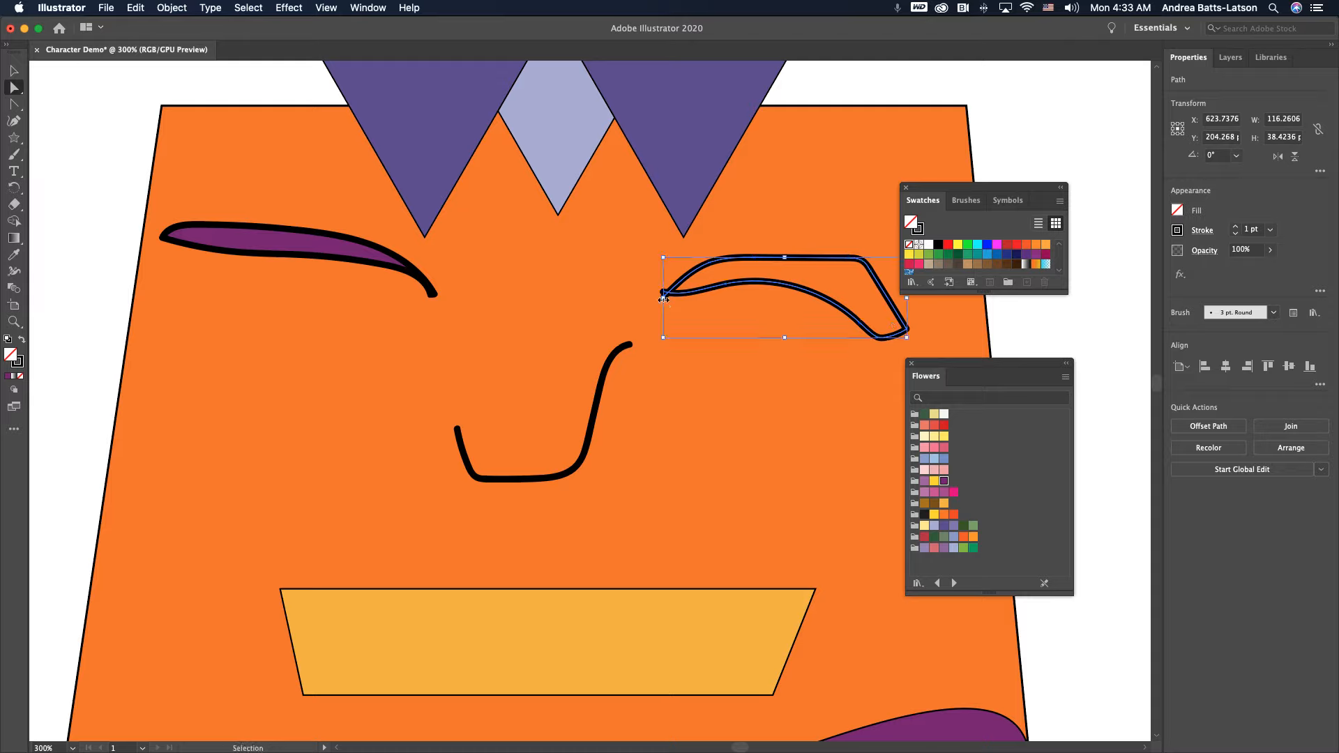
key(super+z)
Step: Join the right eye's two inner end points to close its outline
click(639, 297)
drag(665, 305, 671, 303)
key(super)
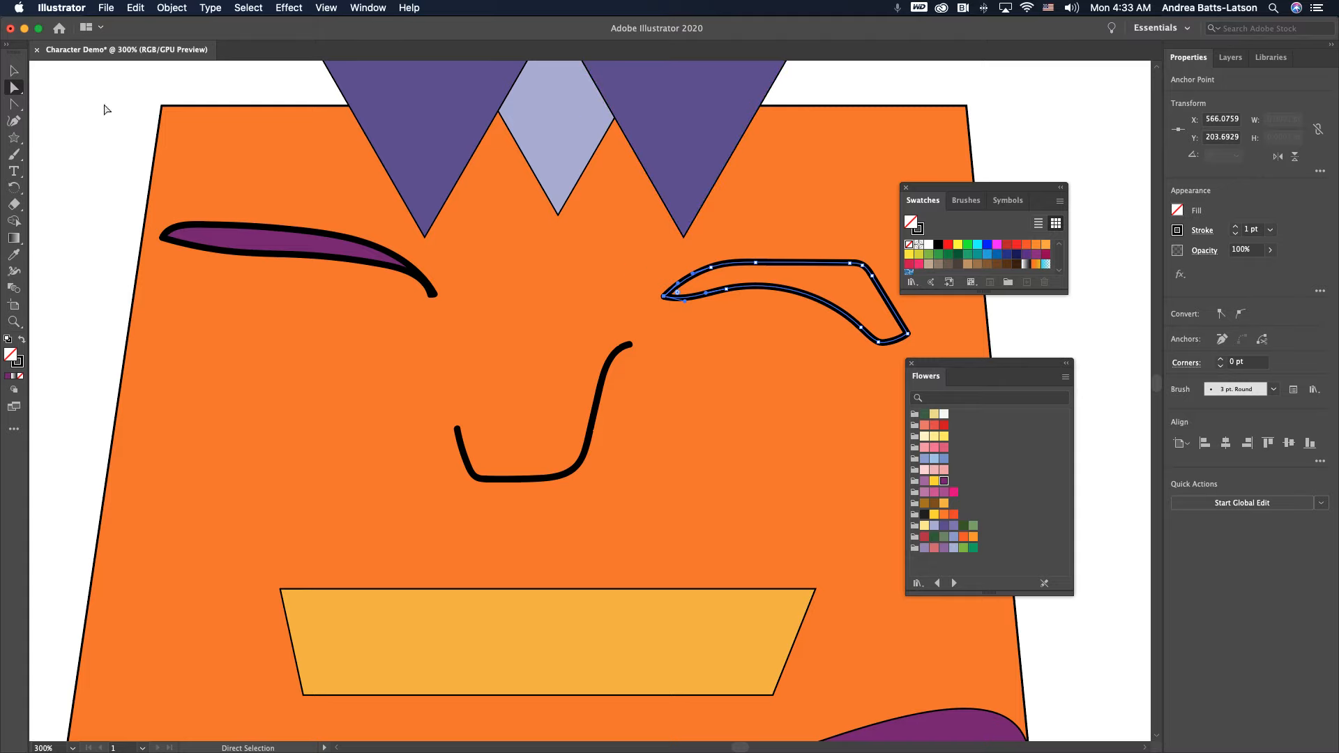
Step: Fill the closed right eye shape with the dark purple Flowers swatch
key(v)
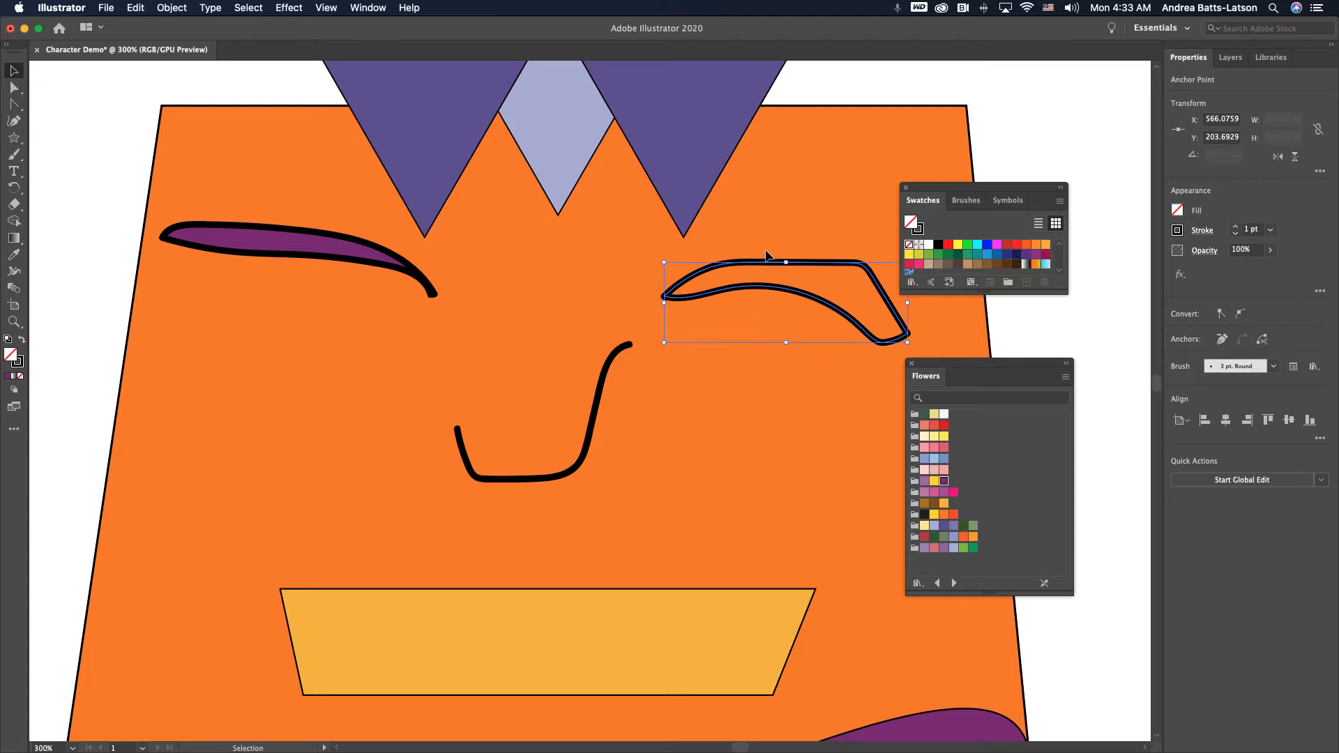
click(767, 263)
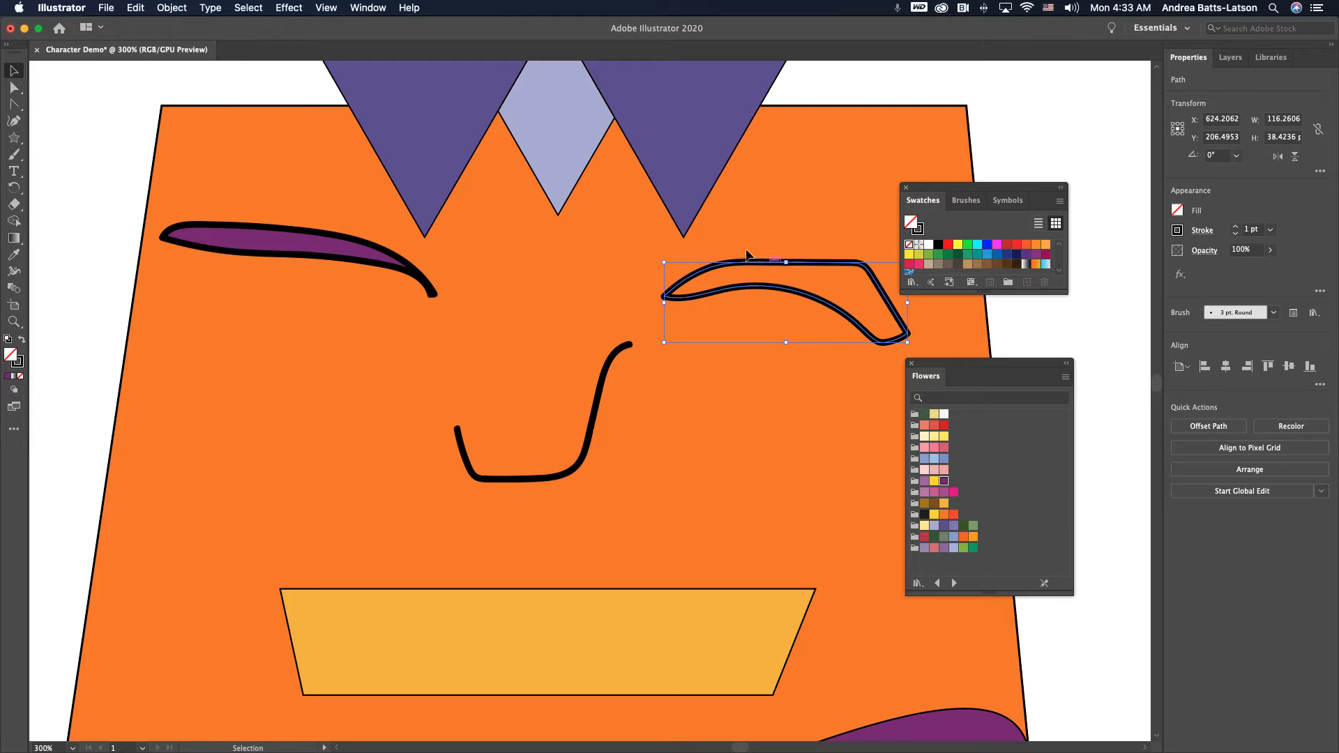
click(943, 481)
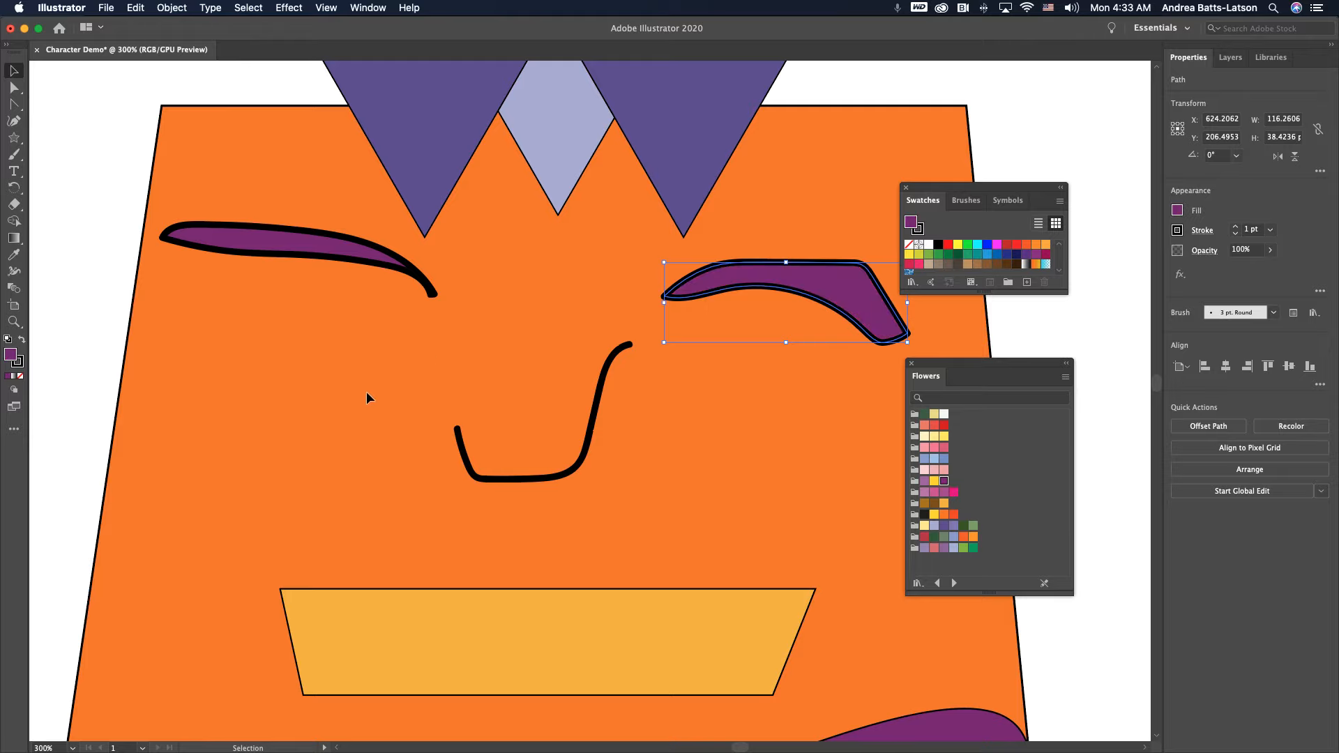
Step: Select both eye shapes and change their fill to the RGB Cyan swatch after trying yellow
scroll(367, 396, down, 5)
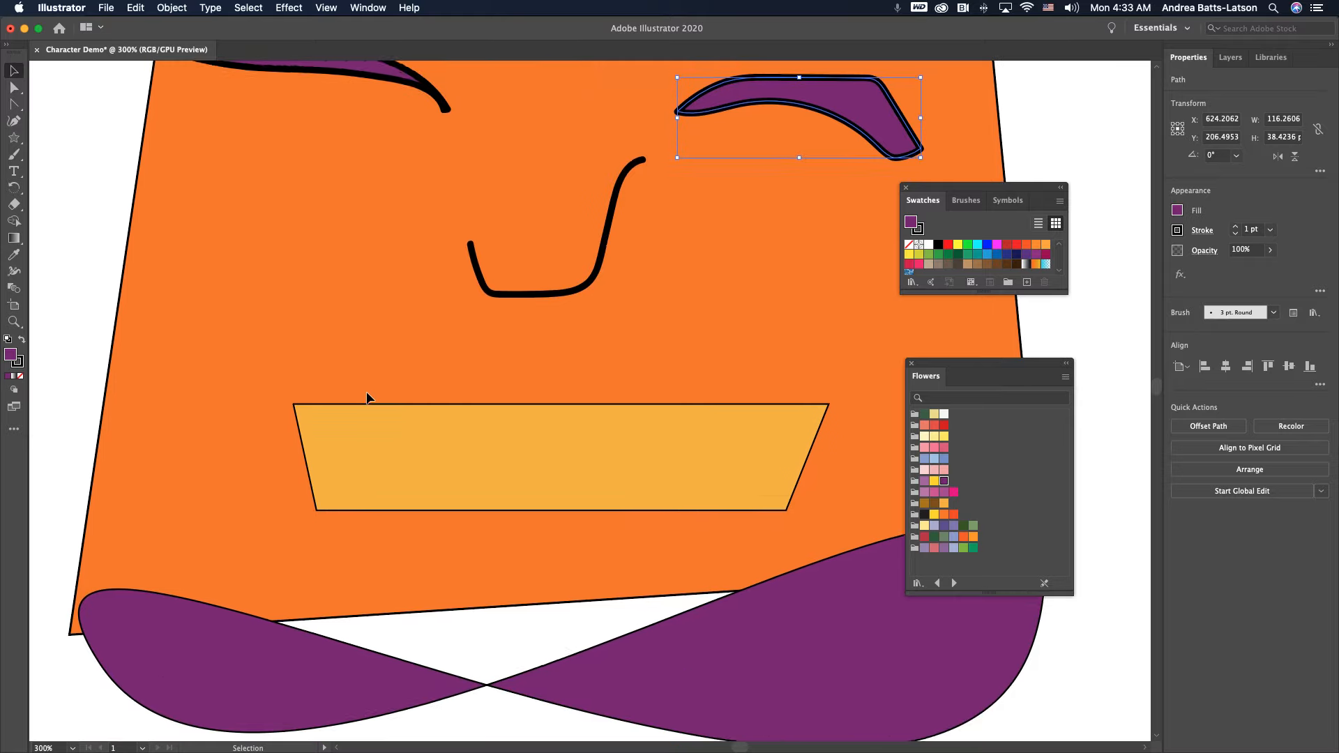
scroll(366, 396, up, 4)
scroll(366, 396, down, 2)
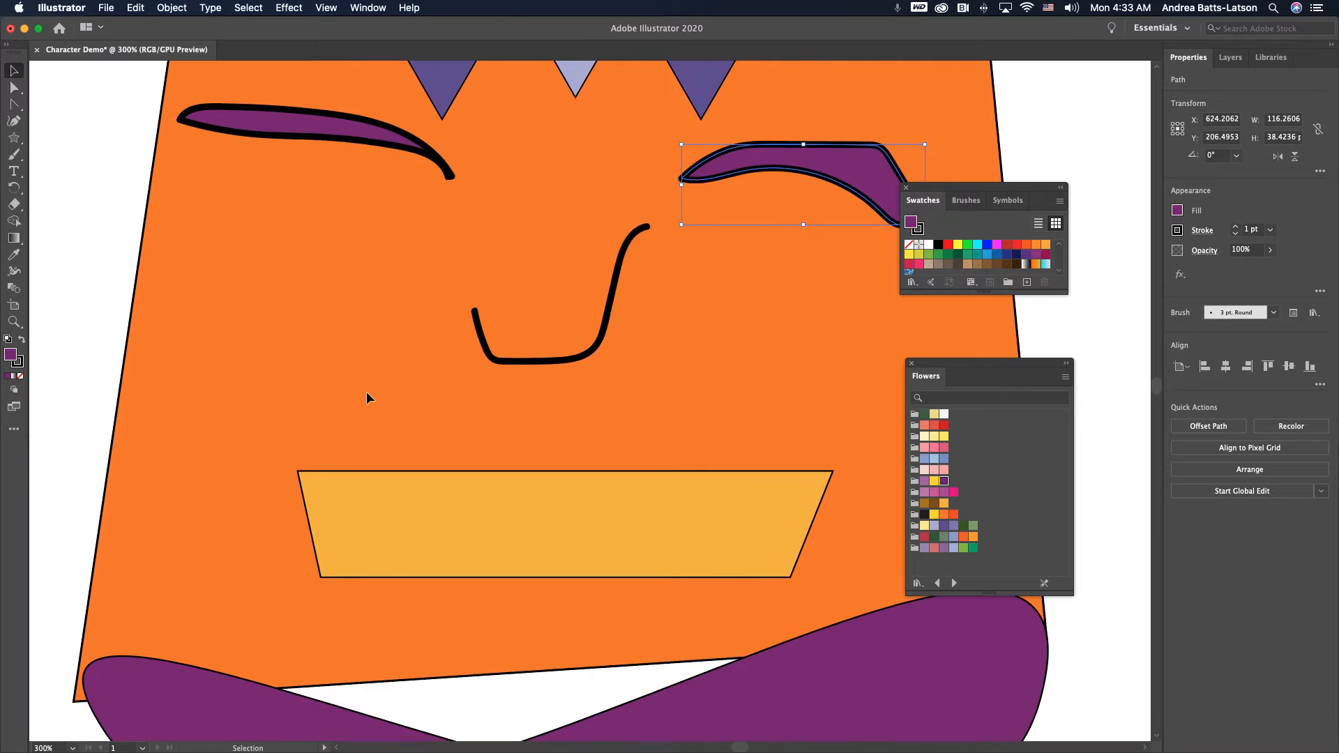
scroll(366, 397, up, 2)
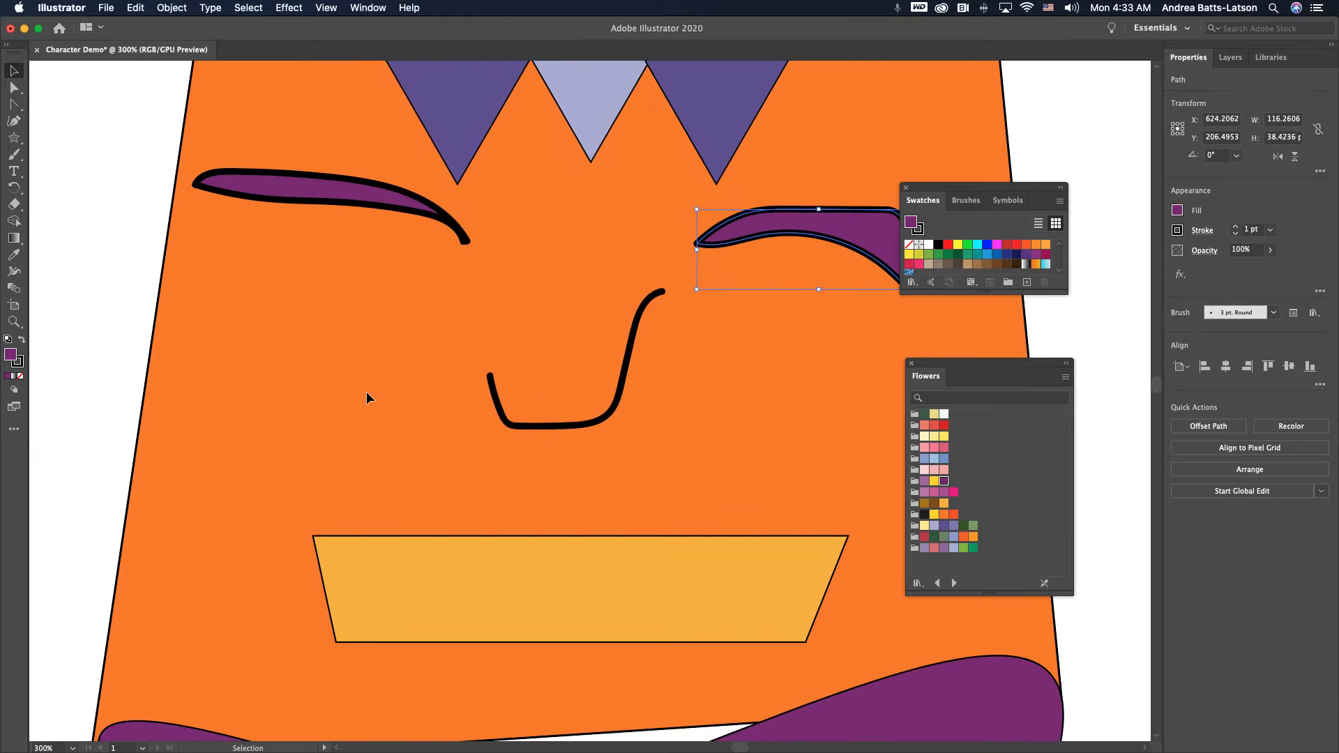
shift+click(341, 203)
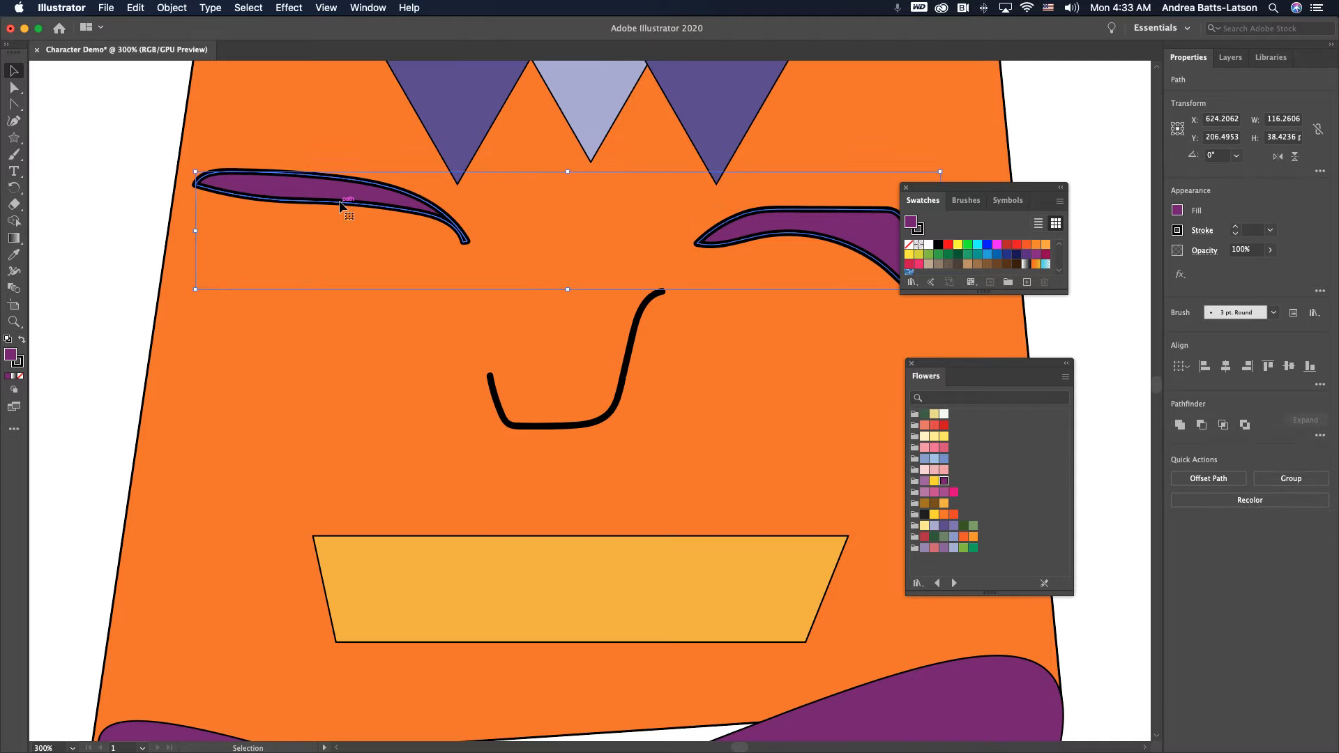
click(957, 244)
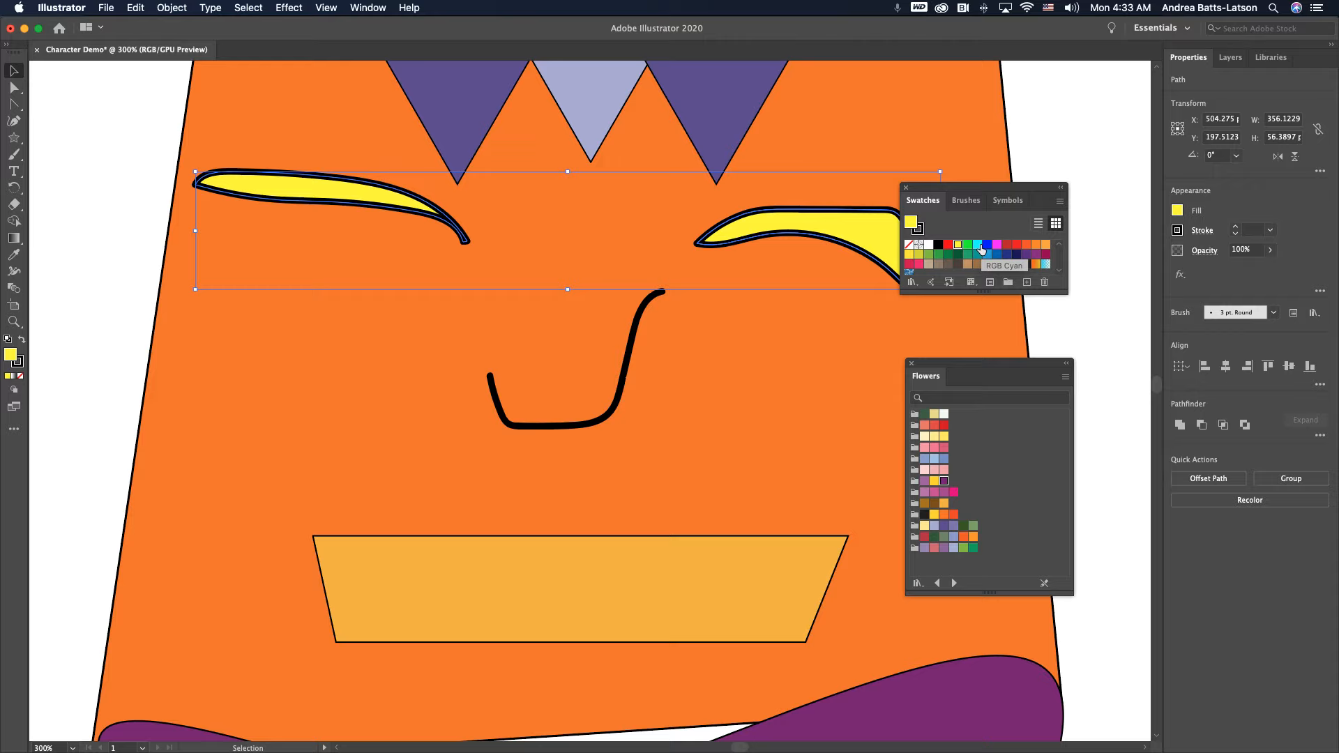
click(978, 246)
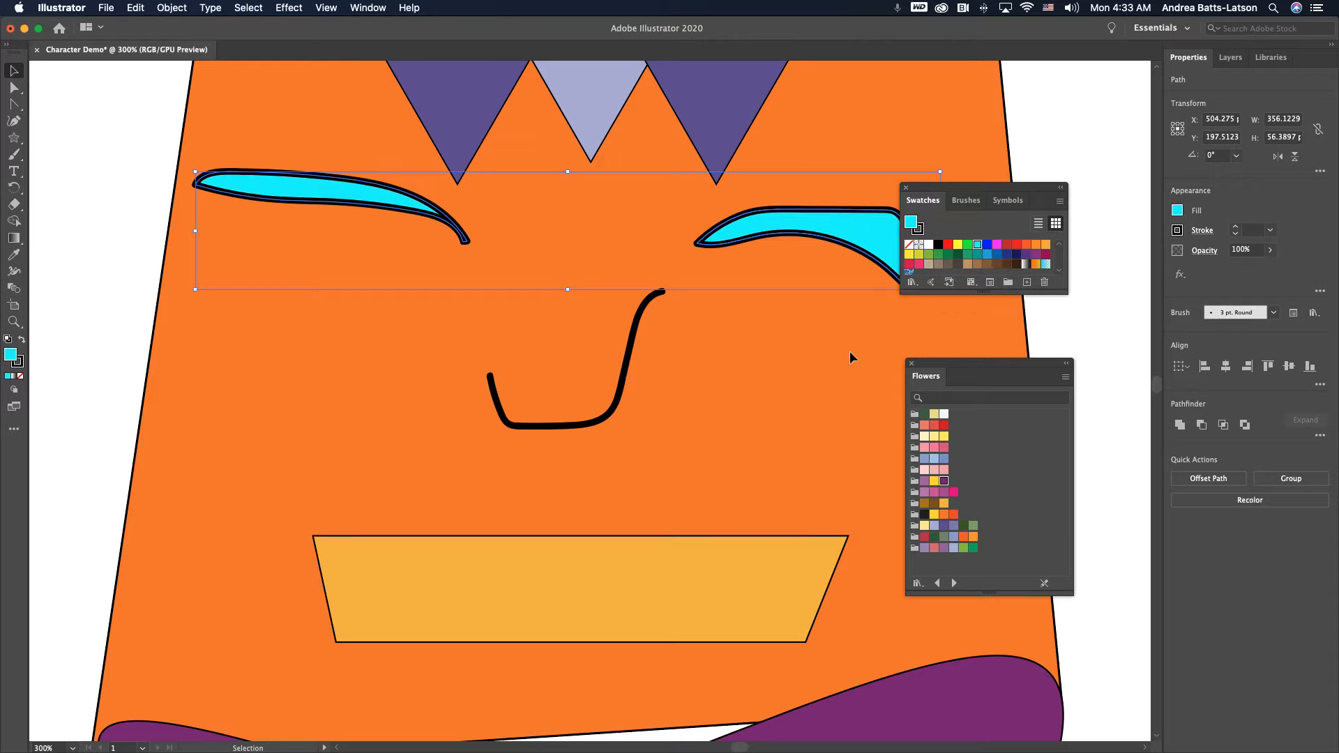
Step: Fill the nose path with the red Flowers swatch
click(534, 385)
click(608, 417)
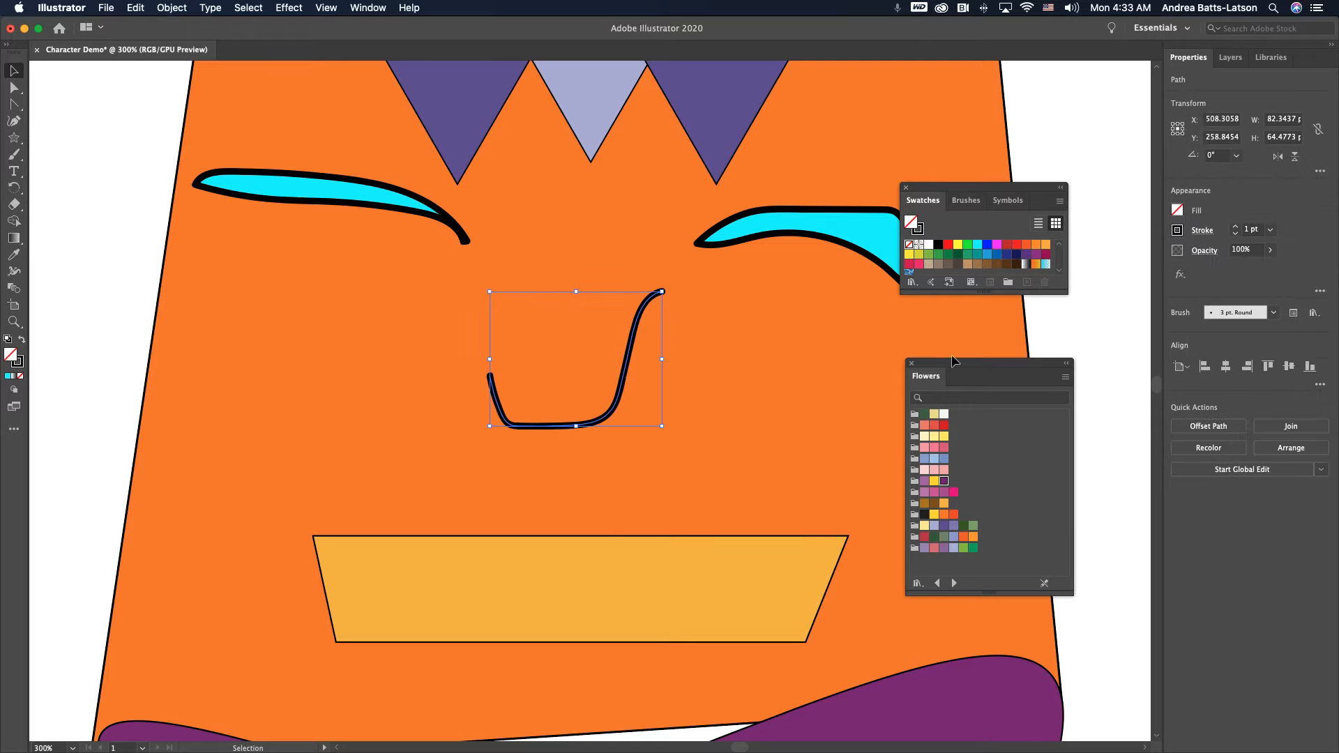
click(943, 425)
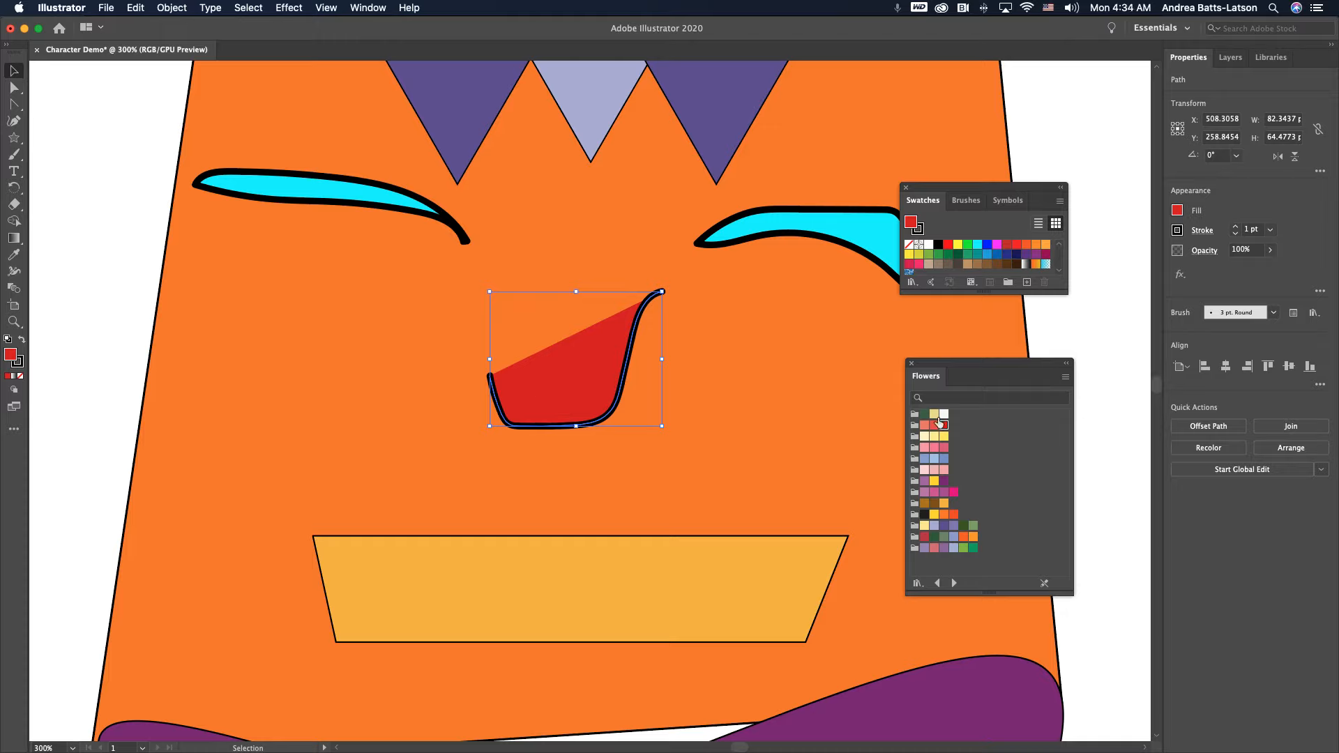
Step: Change the nose path's fill to the light orange Flowers swatch and deselect it
click(973, 538)
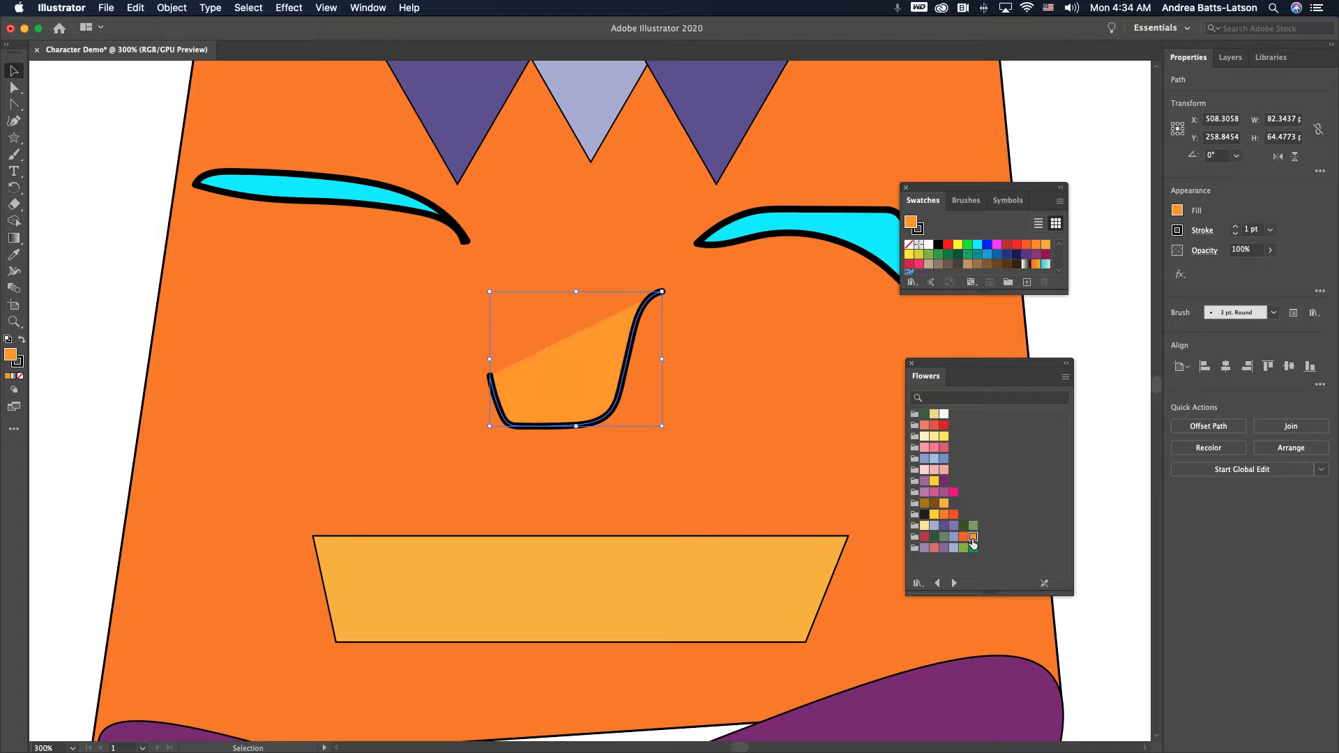
click(700, 457)
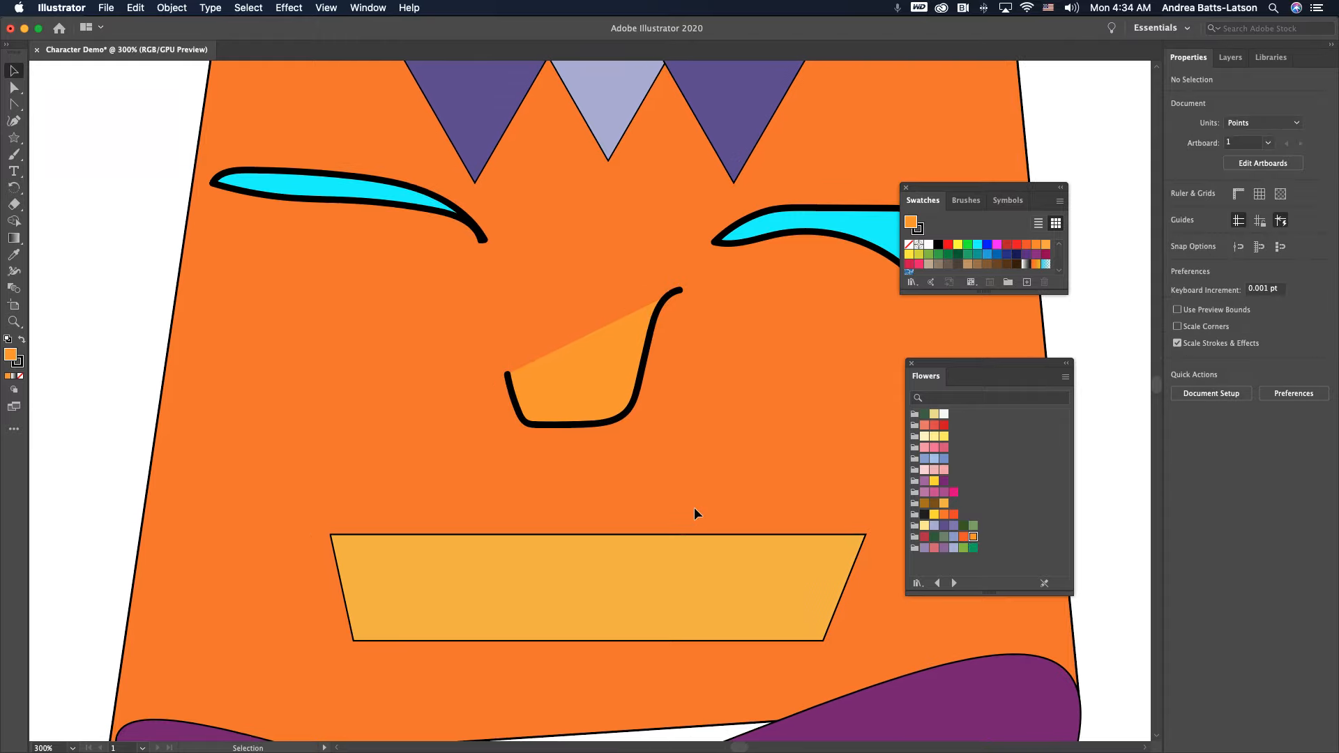
Step: Delete all the facial features and the orange head shape so the artboard is empty
key(super+0)
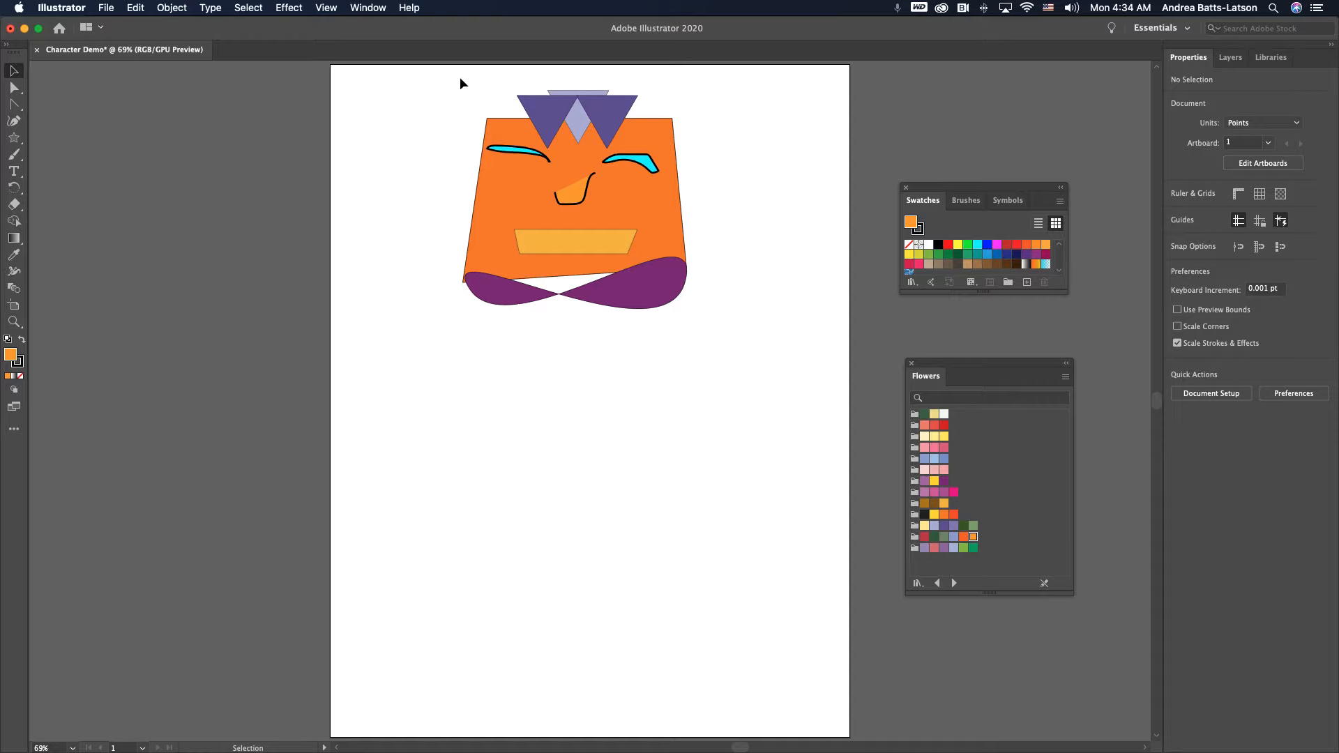
drag(459, 83, 689, 316)
key(Delete)
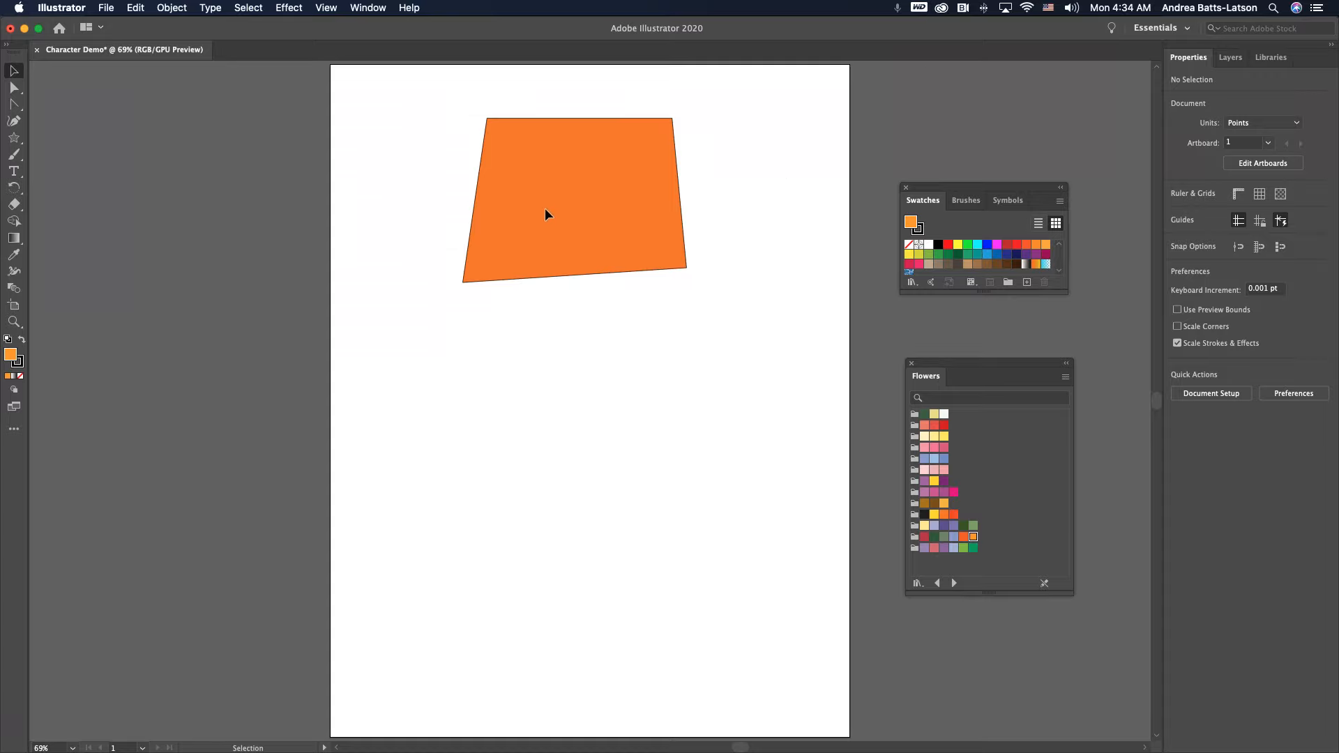
click(1230, 58)
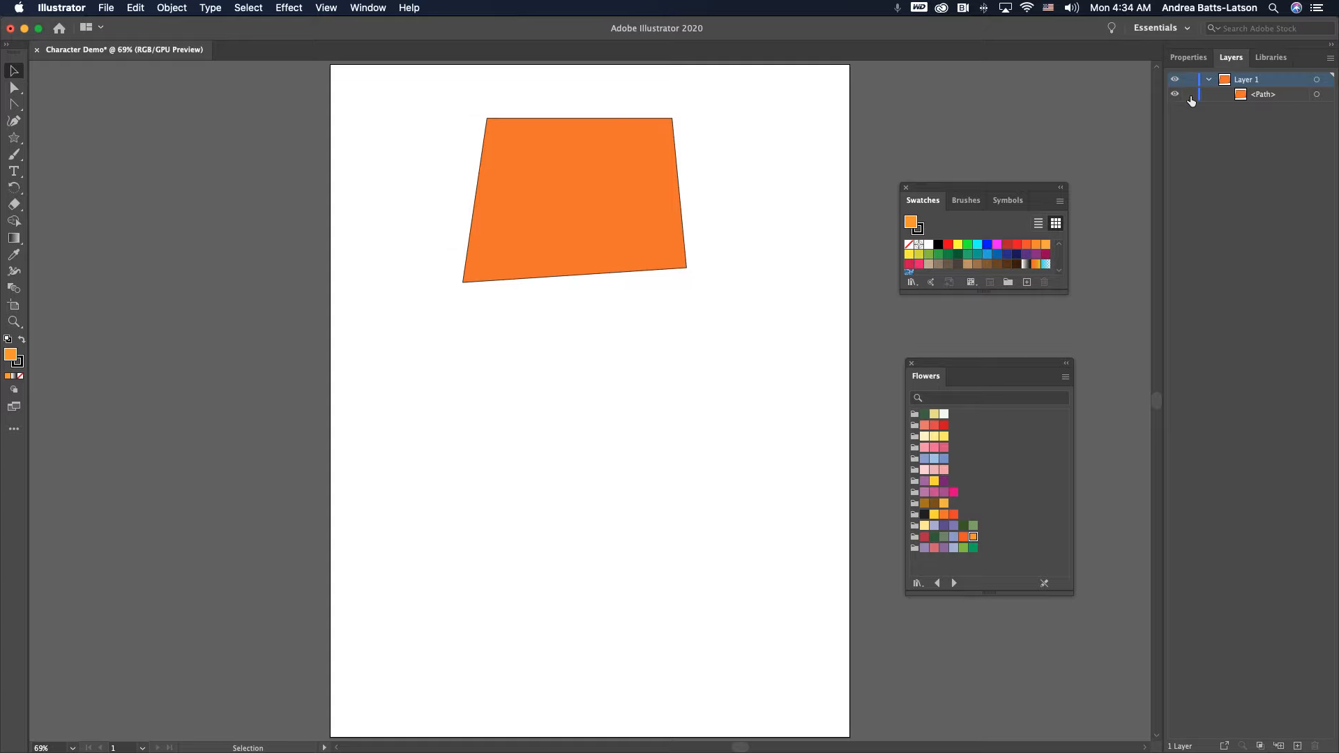
click(572, 156)
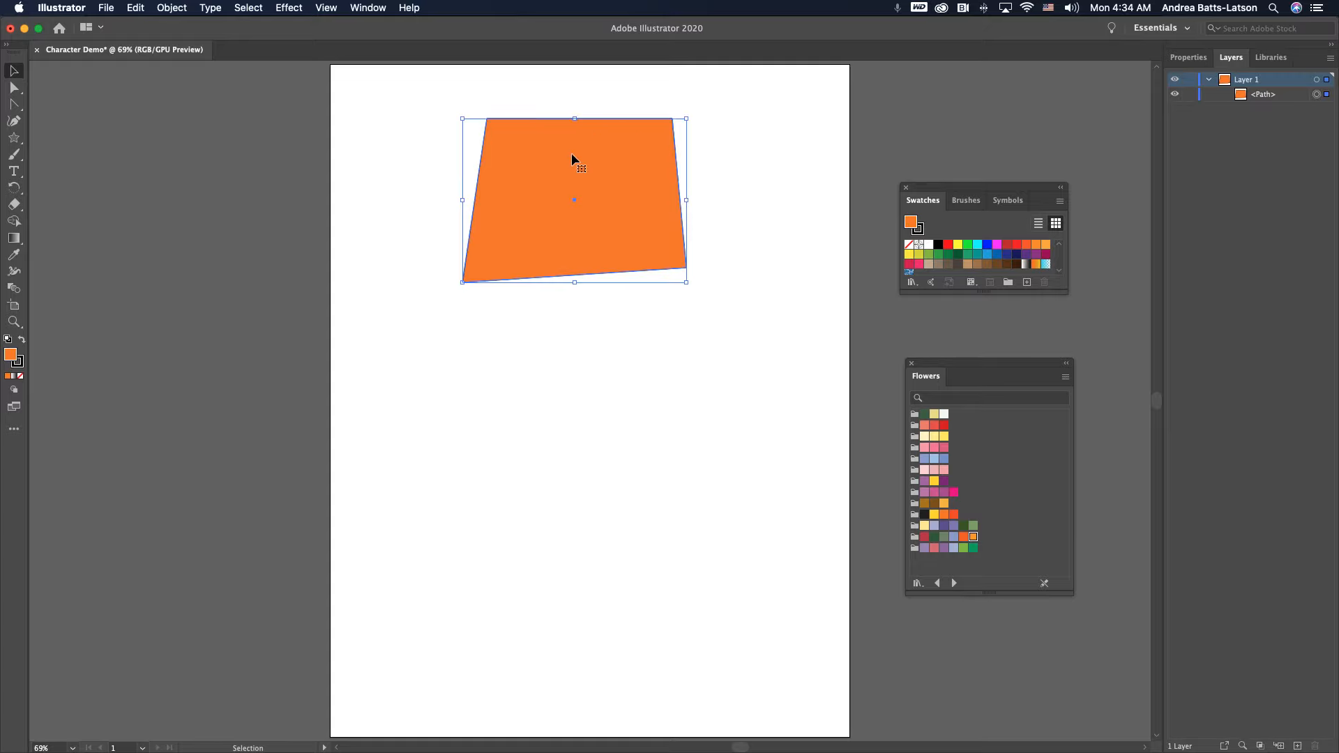
key(Delete)
Step: Draw a large orange circle with the Ellipse tool and move it up near the artboard's upper edge
click(14, 137)
click(73, 154)
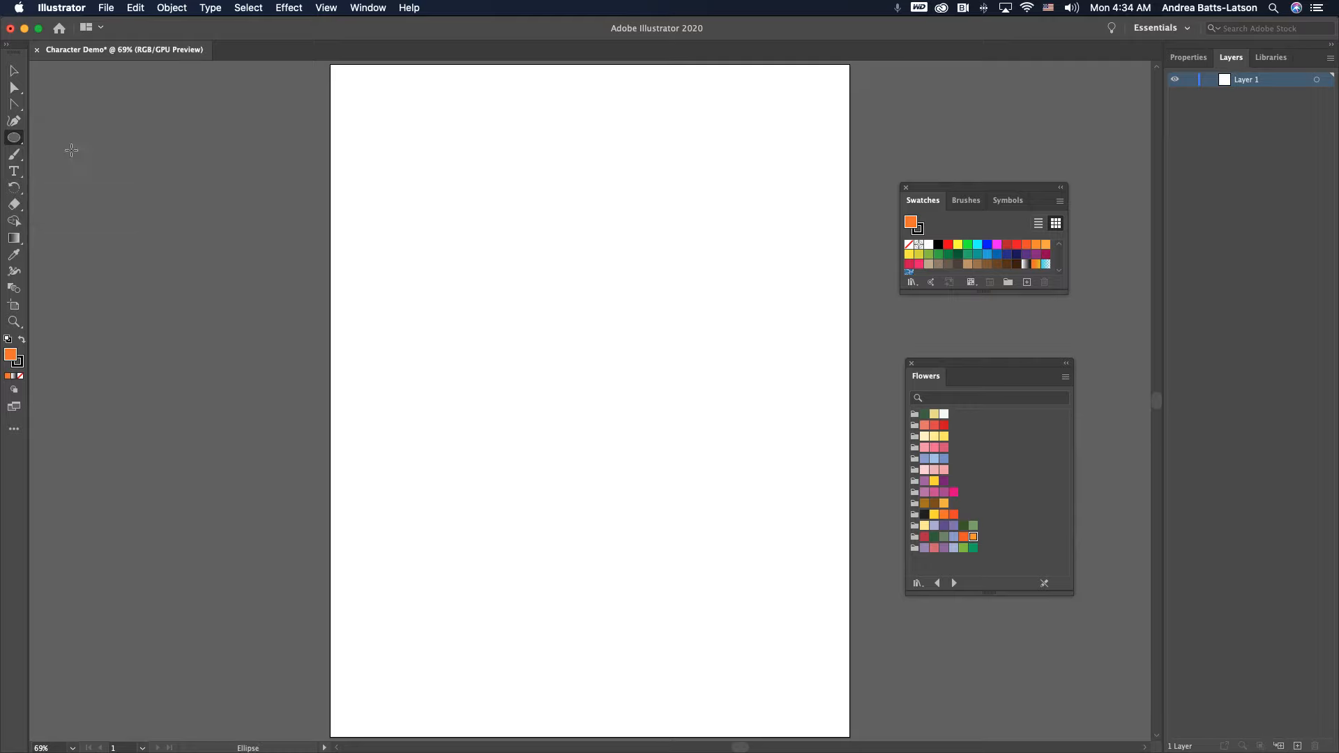
drag(466, 184, 693, 394)
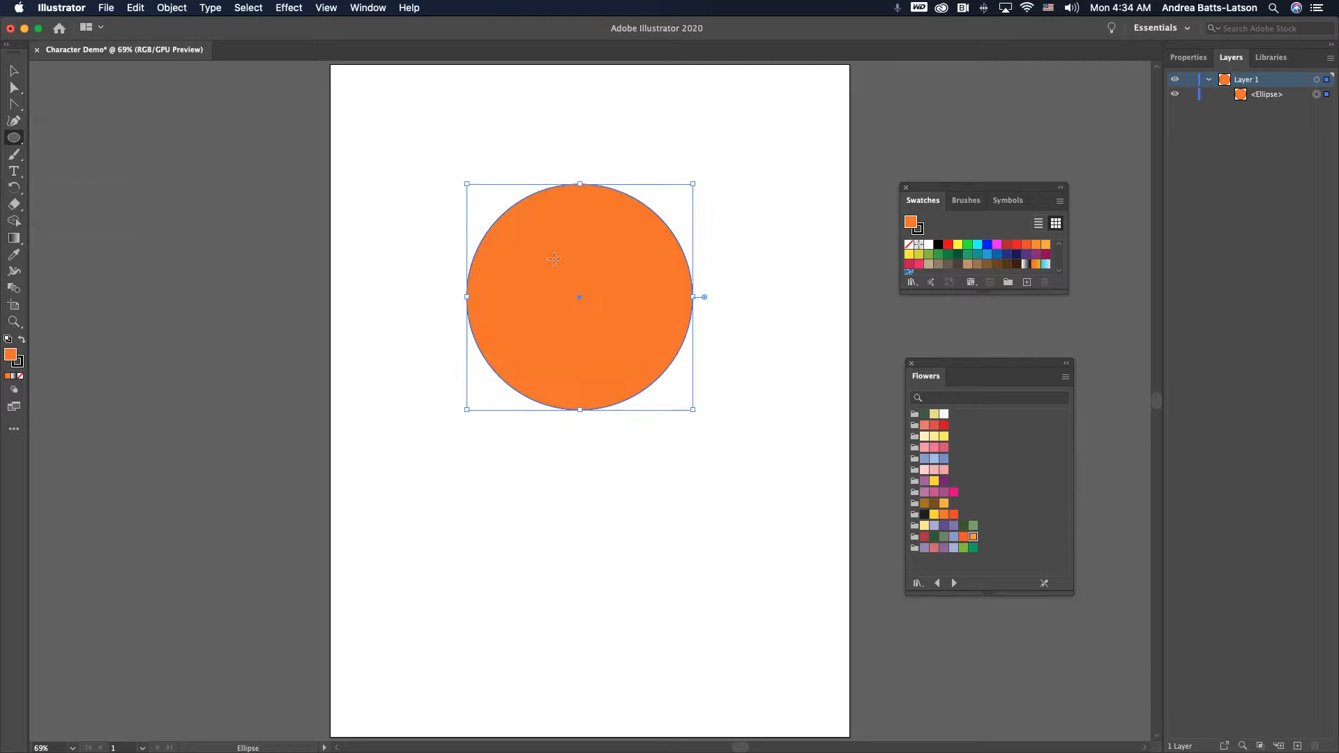
key(v)
drag(541, 278, 537, 202)
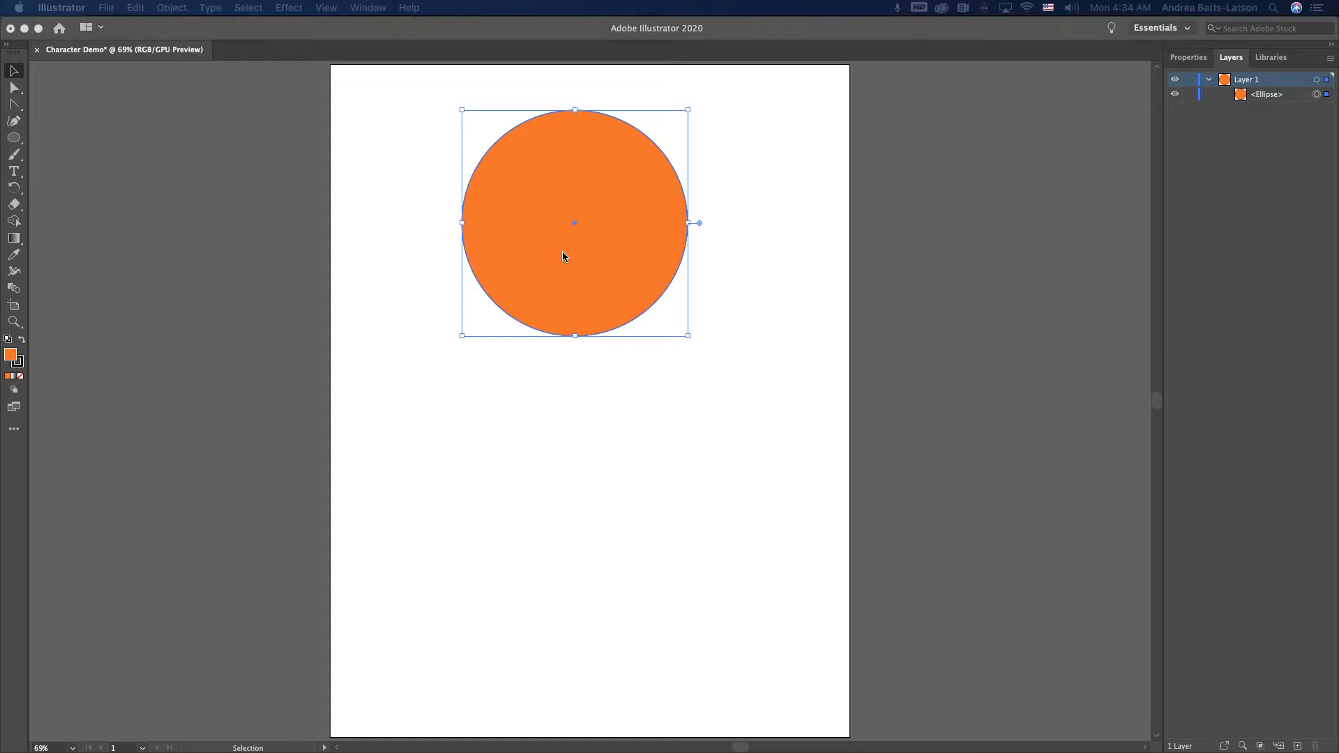
click(514, 271)
drag(526, 286, 528, 344)
key(super+z)
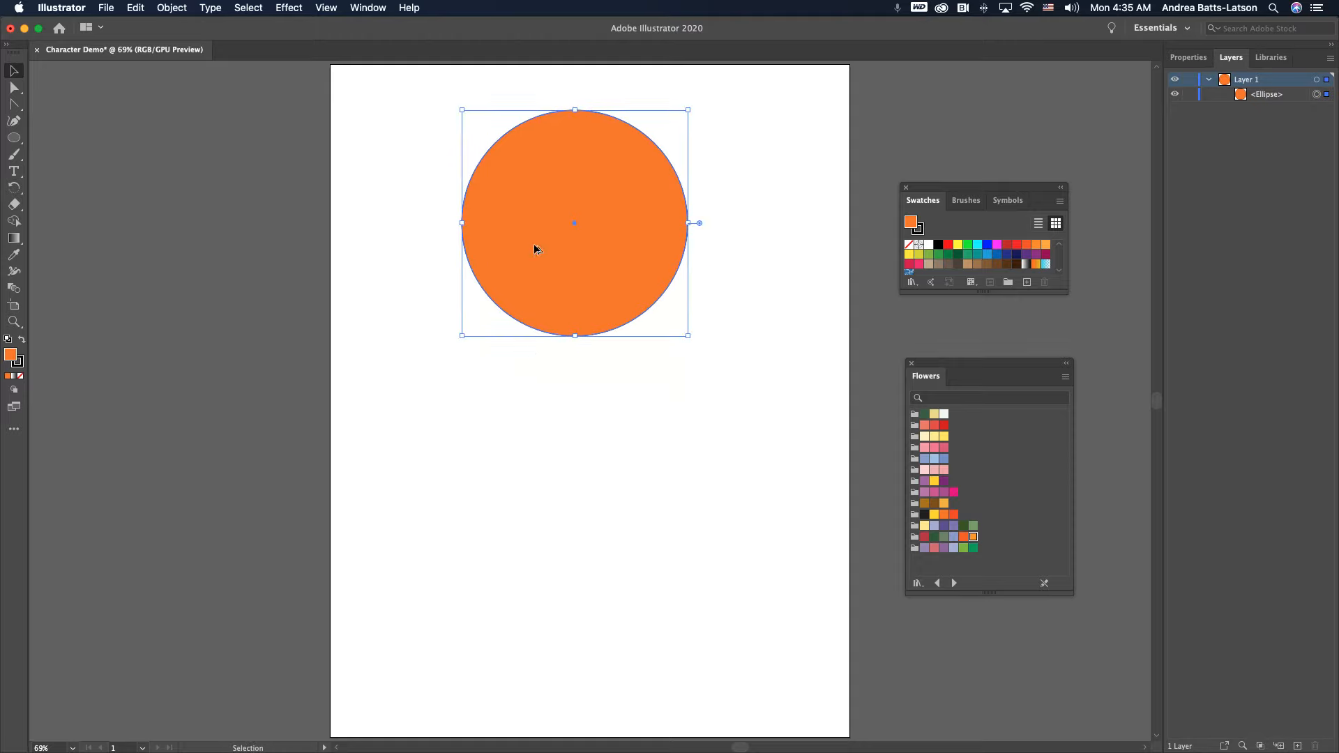
Step: Duplicate the circle straight down, shrink the copy around its center, and nudge it up to overlap the large circle's lower edge
drag(534, 245, 526, 344)
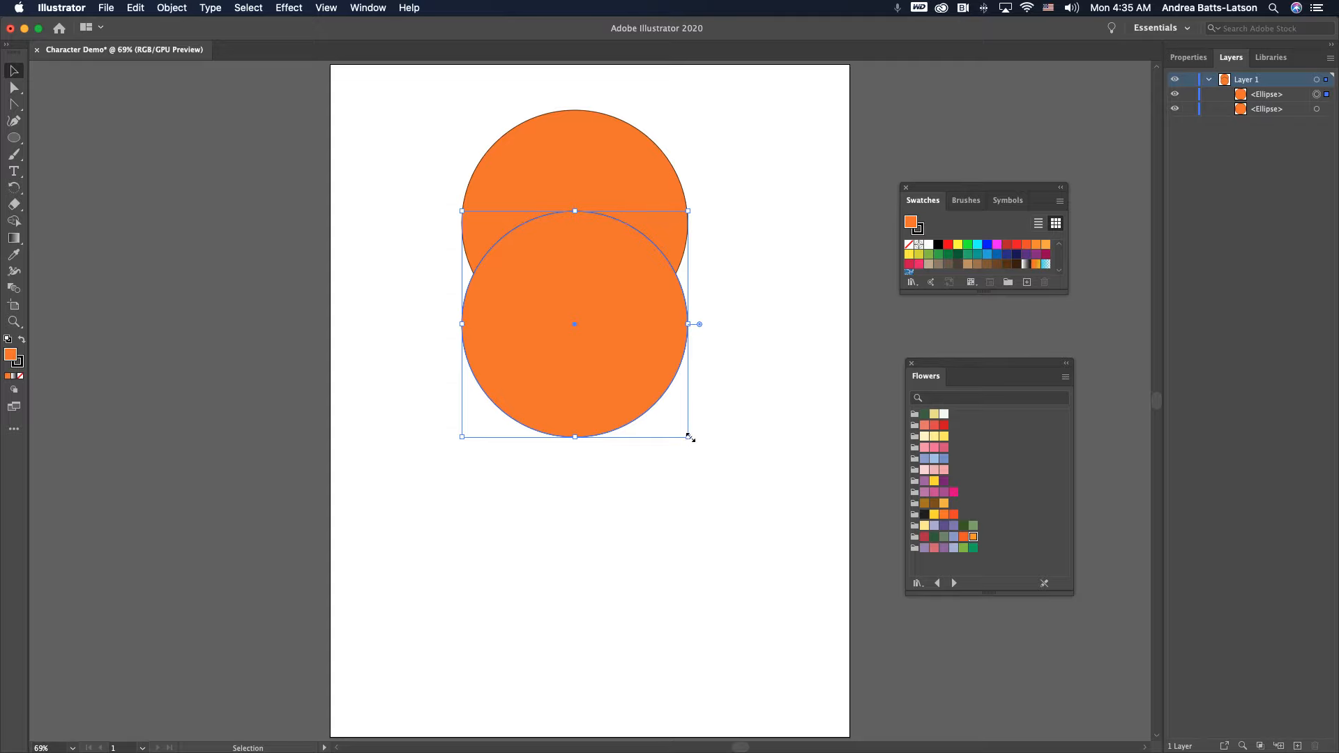
drag(688, 437, 663, 392)
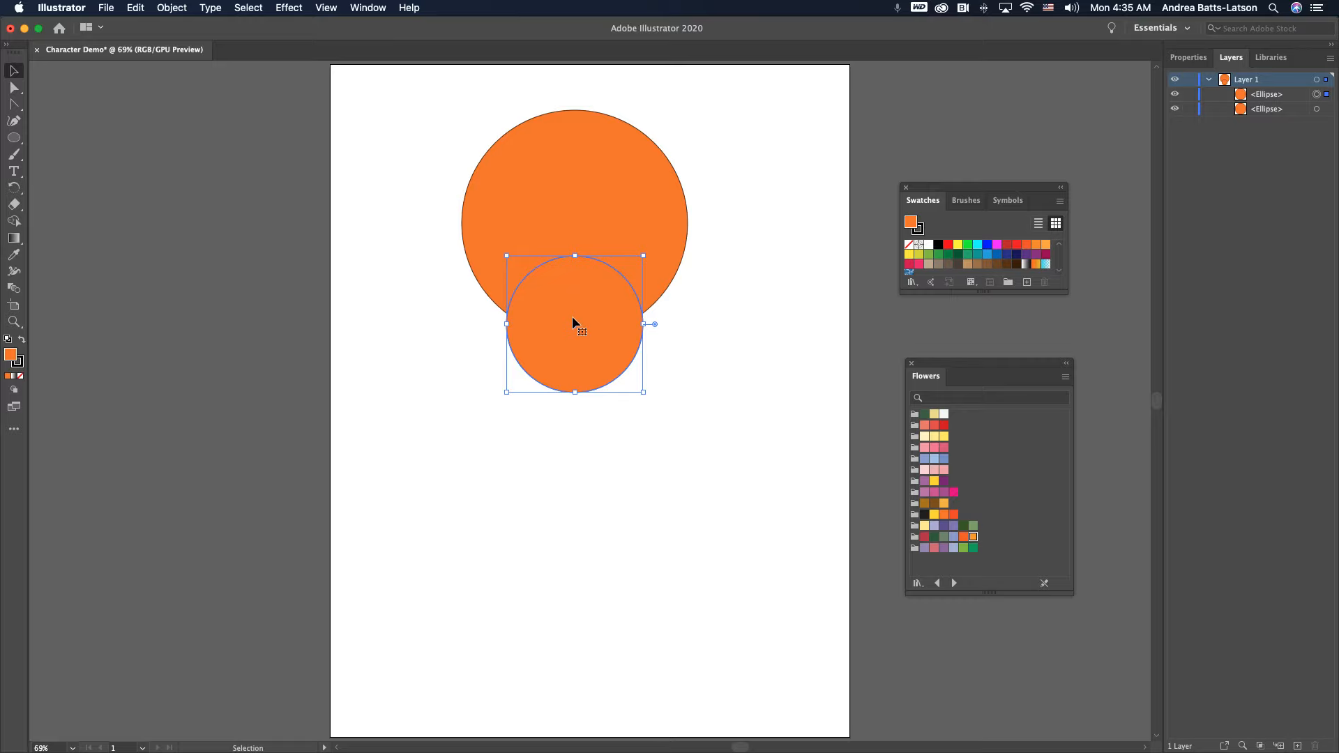
drag(563, 303, 563, 297)
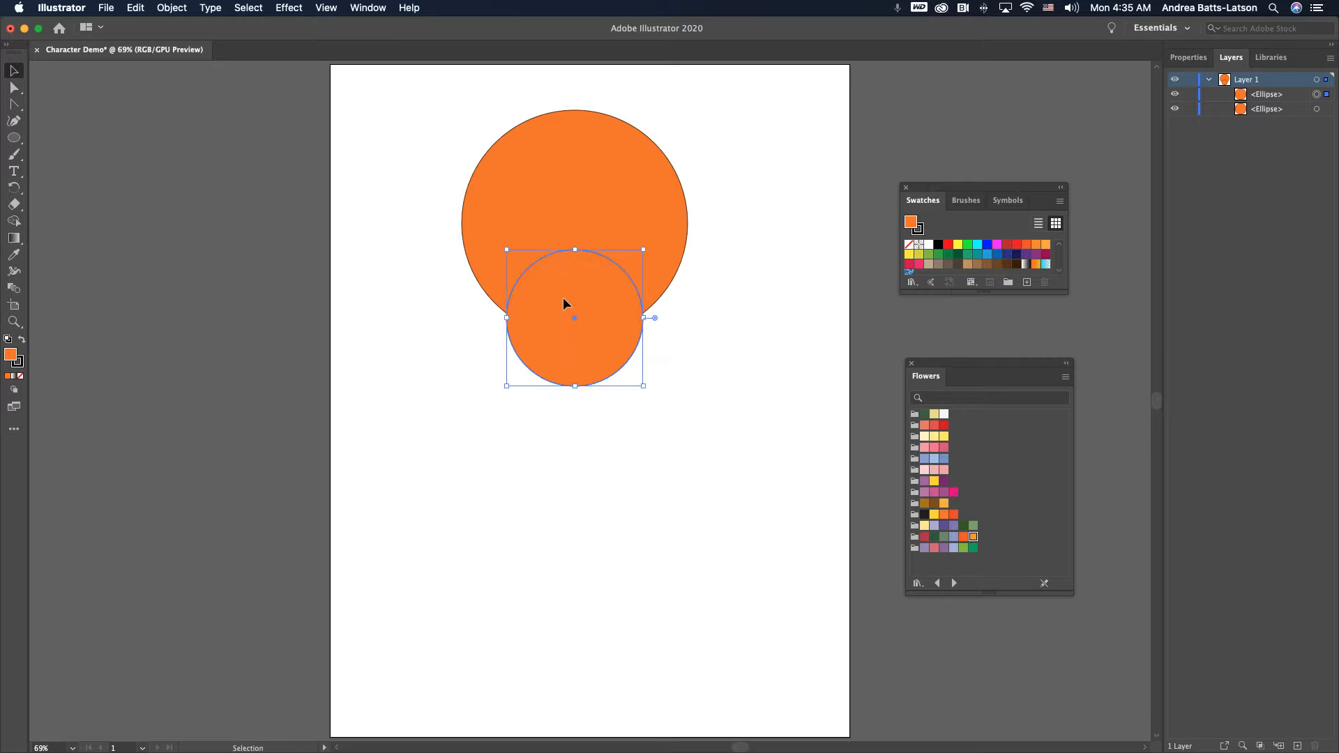
Step: Fill the smaller lower circle with the yellow swatch and deselect it
click(436, 195)
click(610, 314)
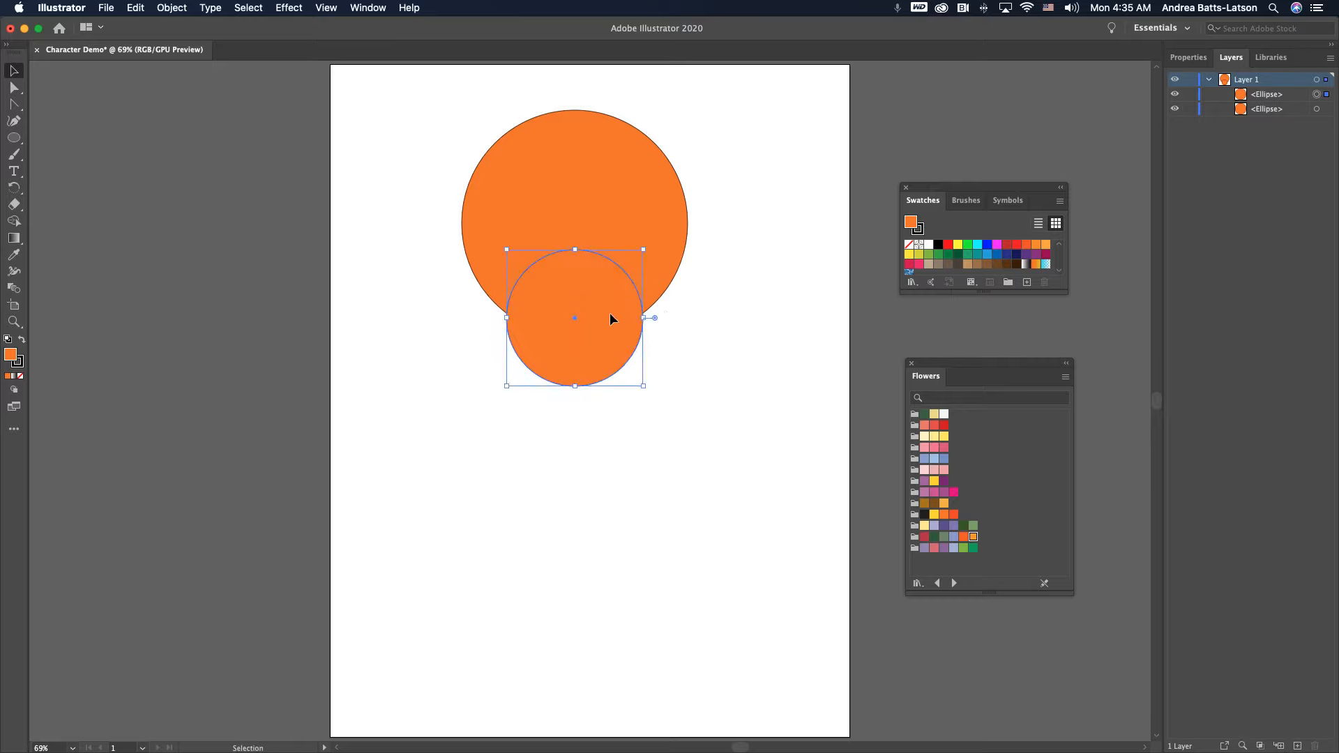
click(957, 244)
click(383, 236)
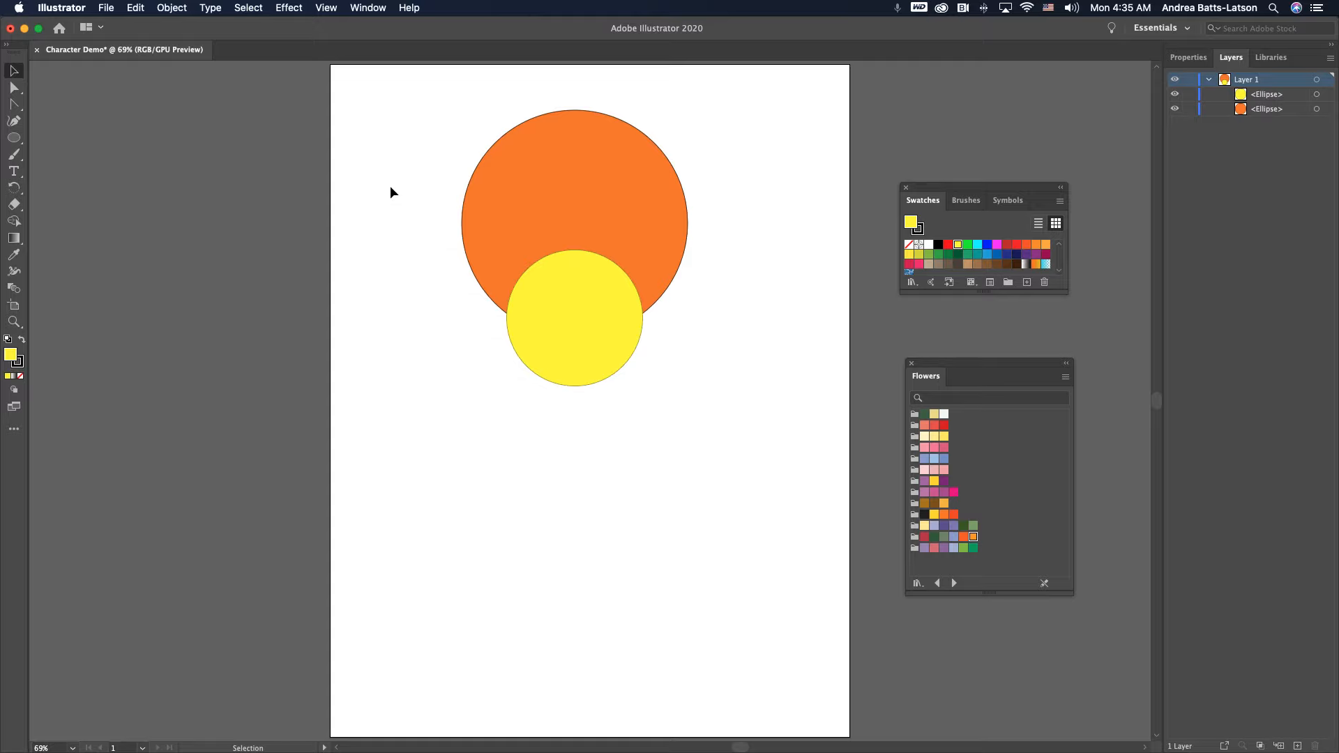
Step: Select both circles, try merging them into one shape with Shape Builder, and undo the merge
drag(421, 123, 624, 330)
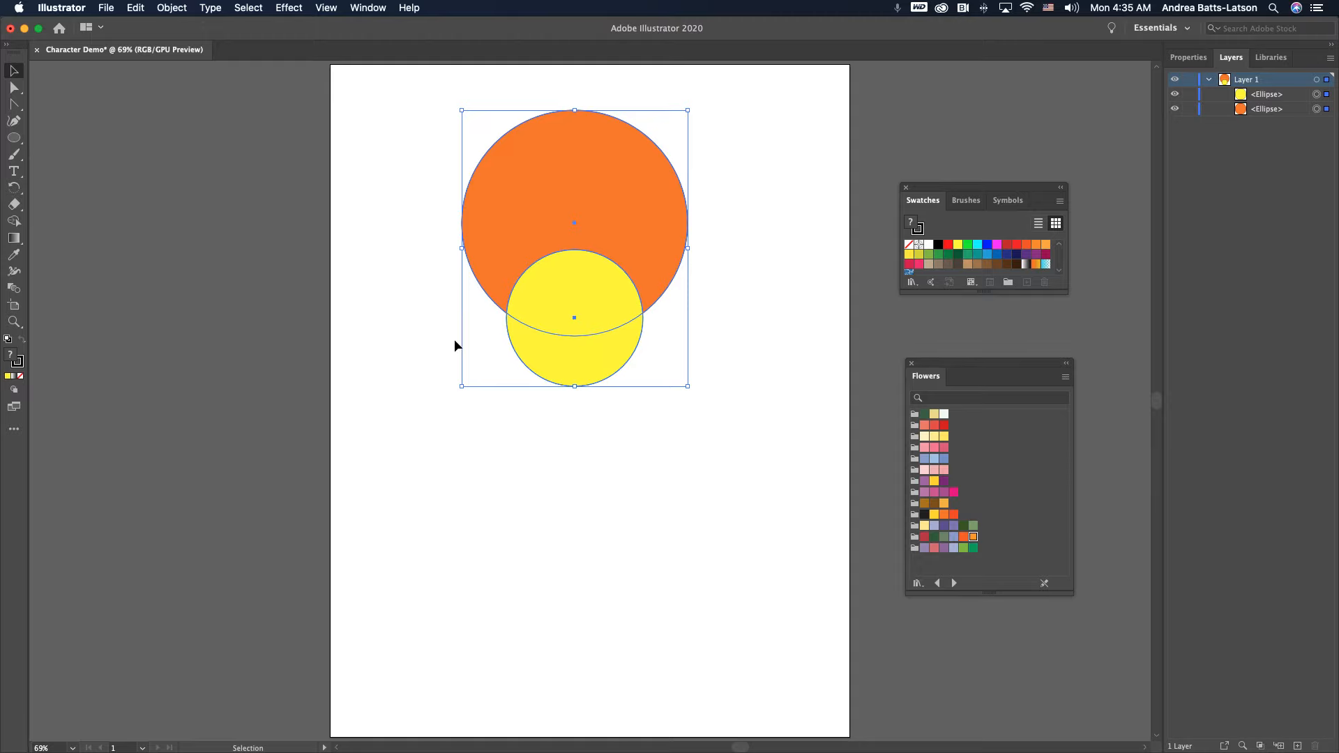
click(15, 224)
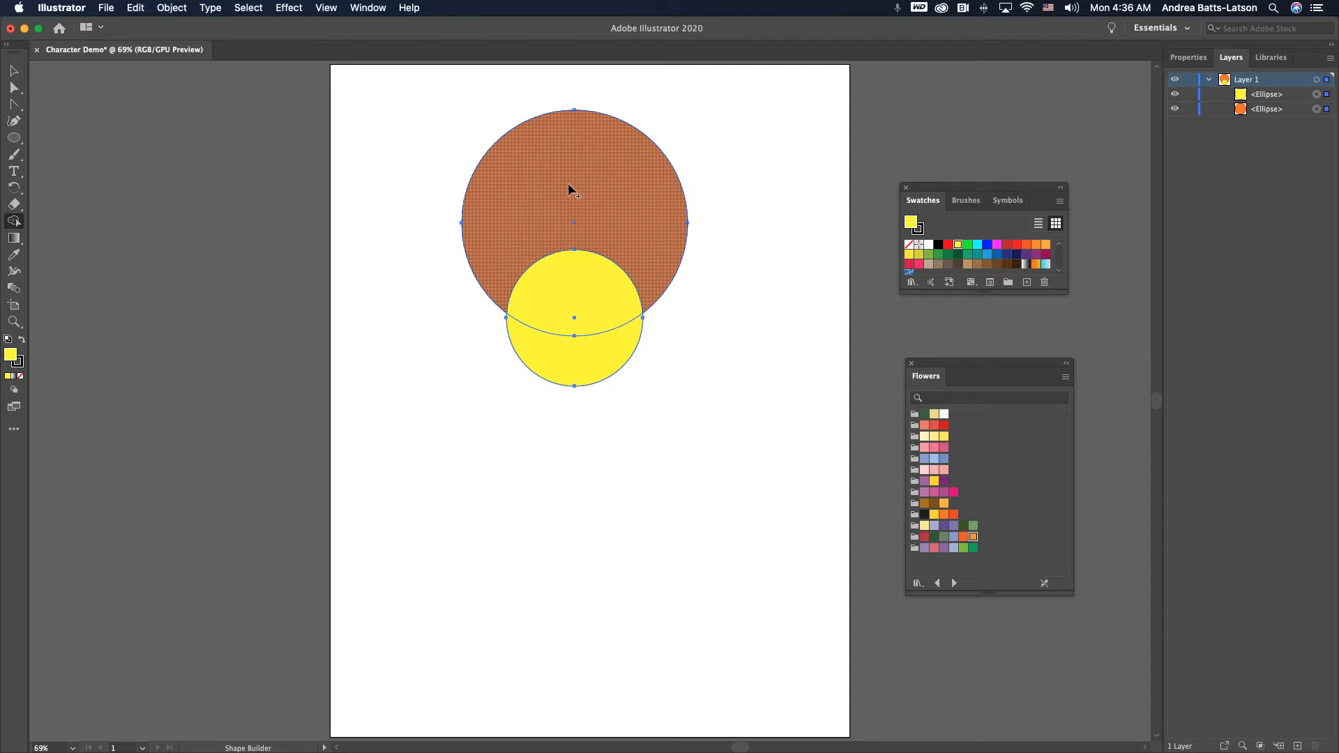
drag(569, 190, 589, 351)
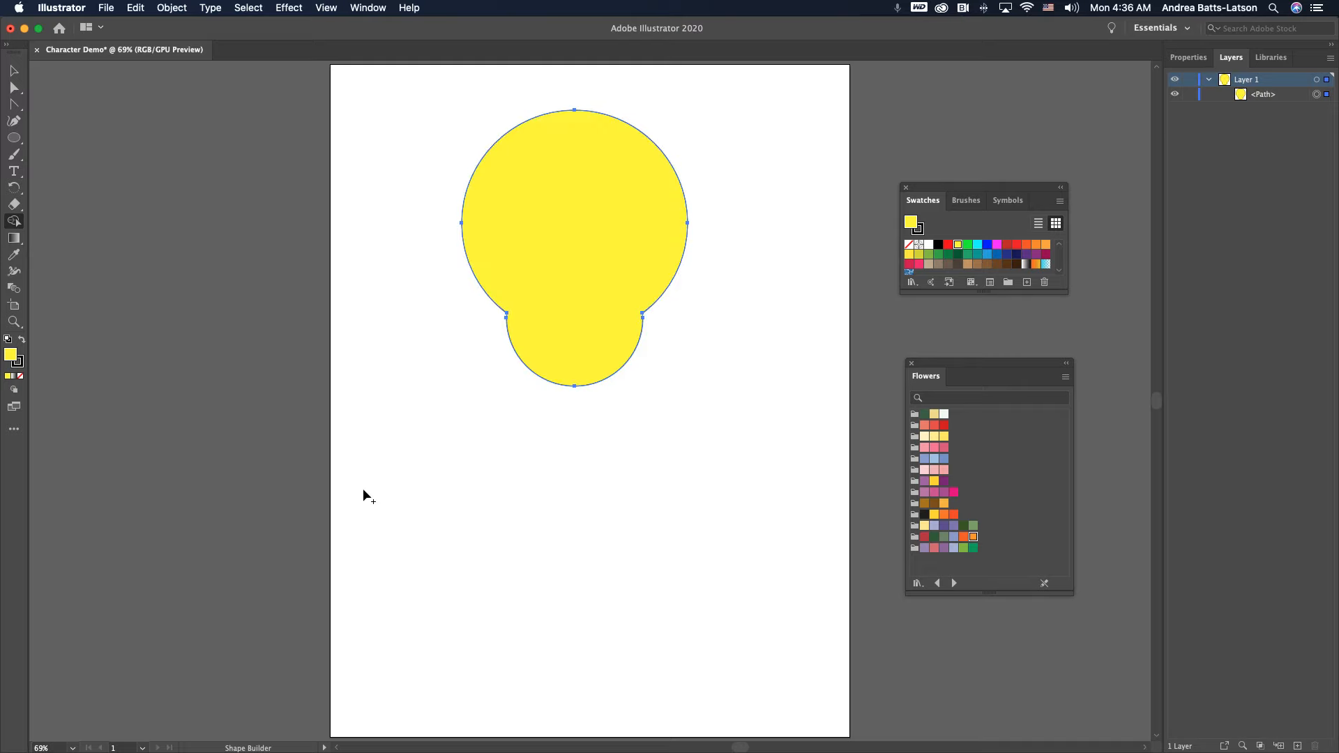
key(super+z)
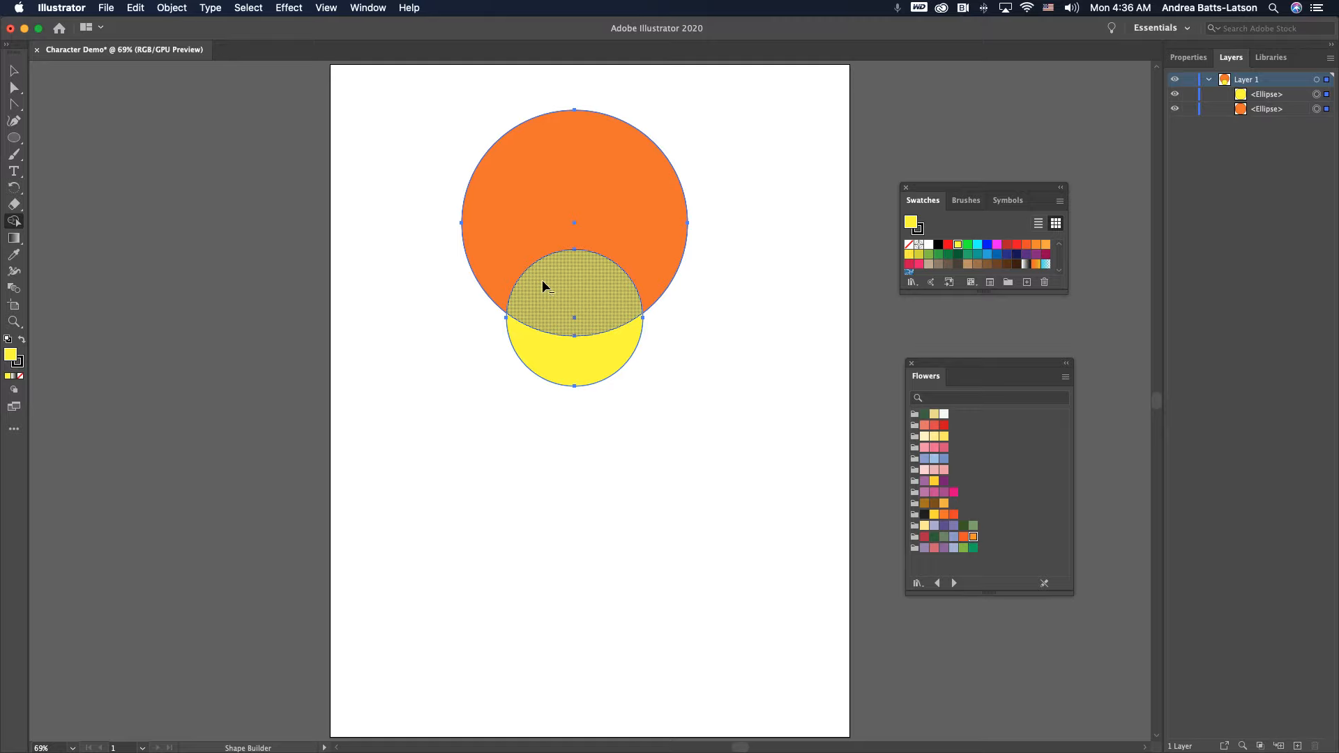
Step: Try removing the circles' overlap and the large circle's orange region separately with Shape Builder, undoing each removal
alt+click(559, 293)
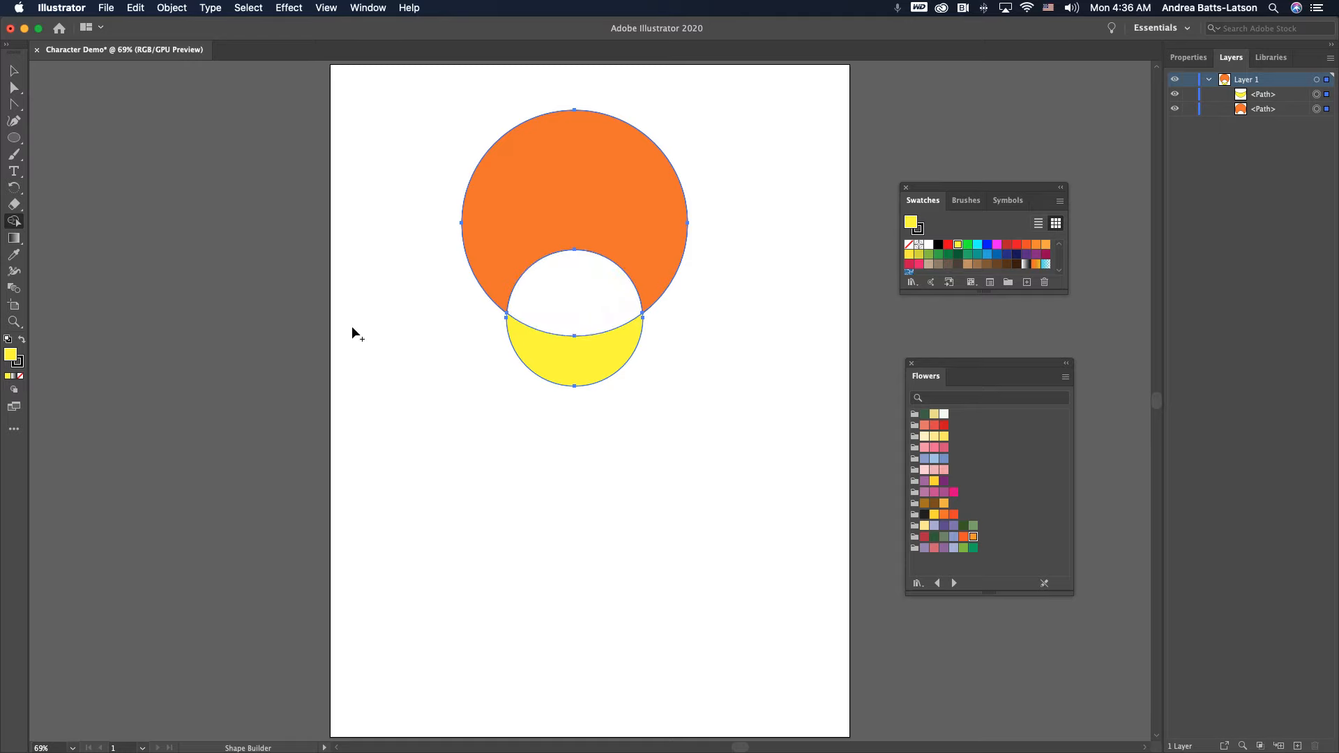
key(super+z)
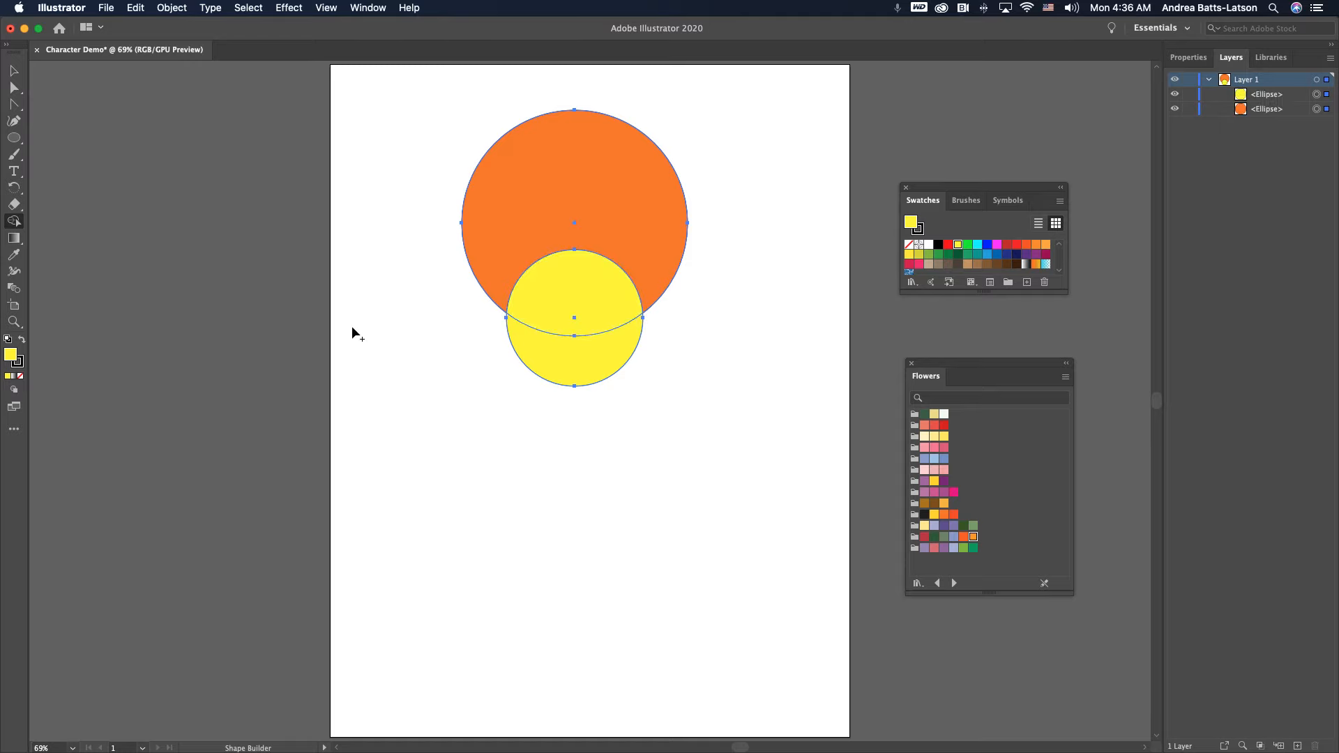
alt+click(517, 232)
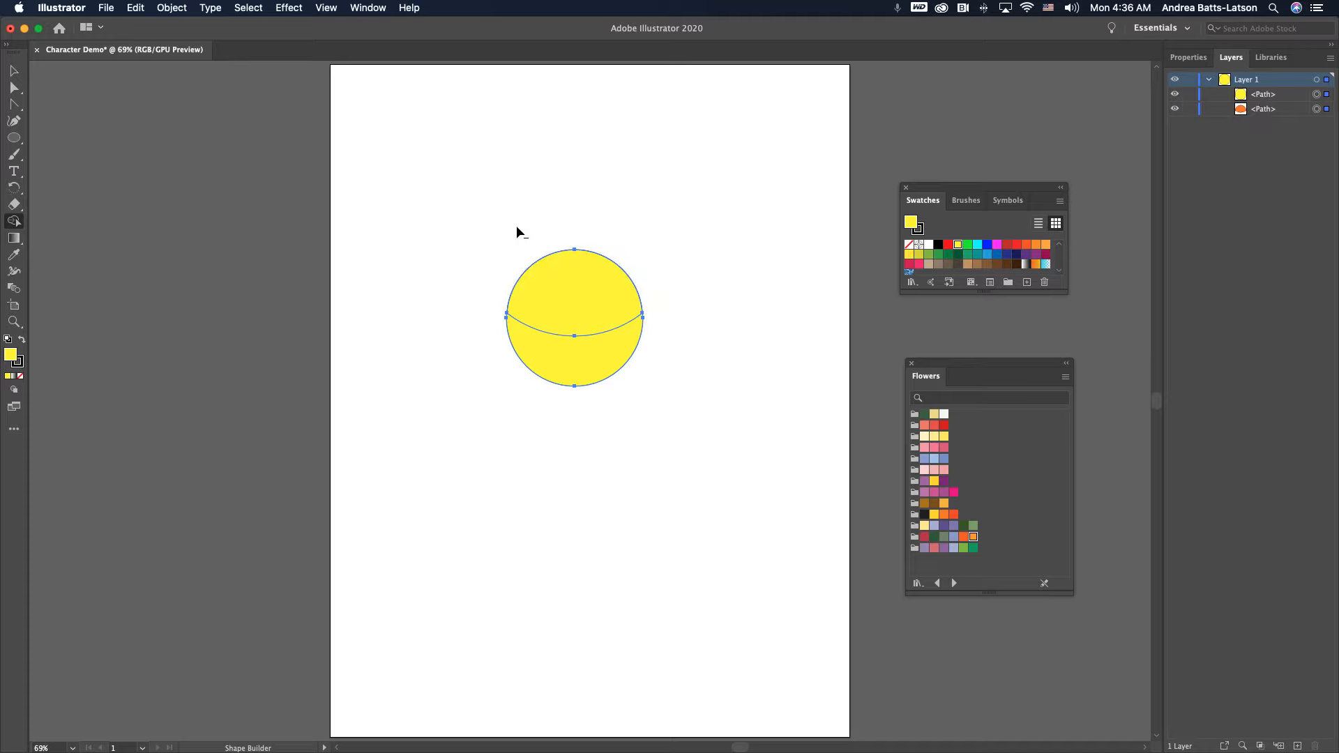
key(super+z)
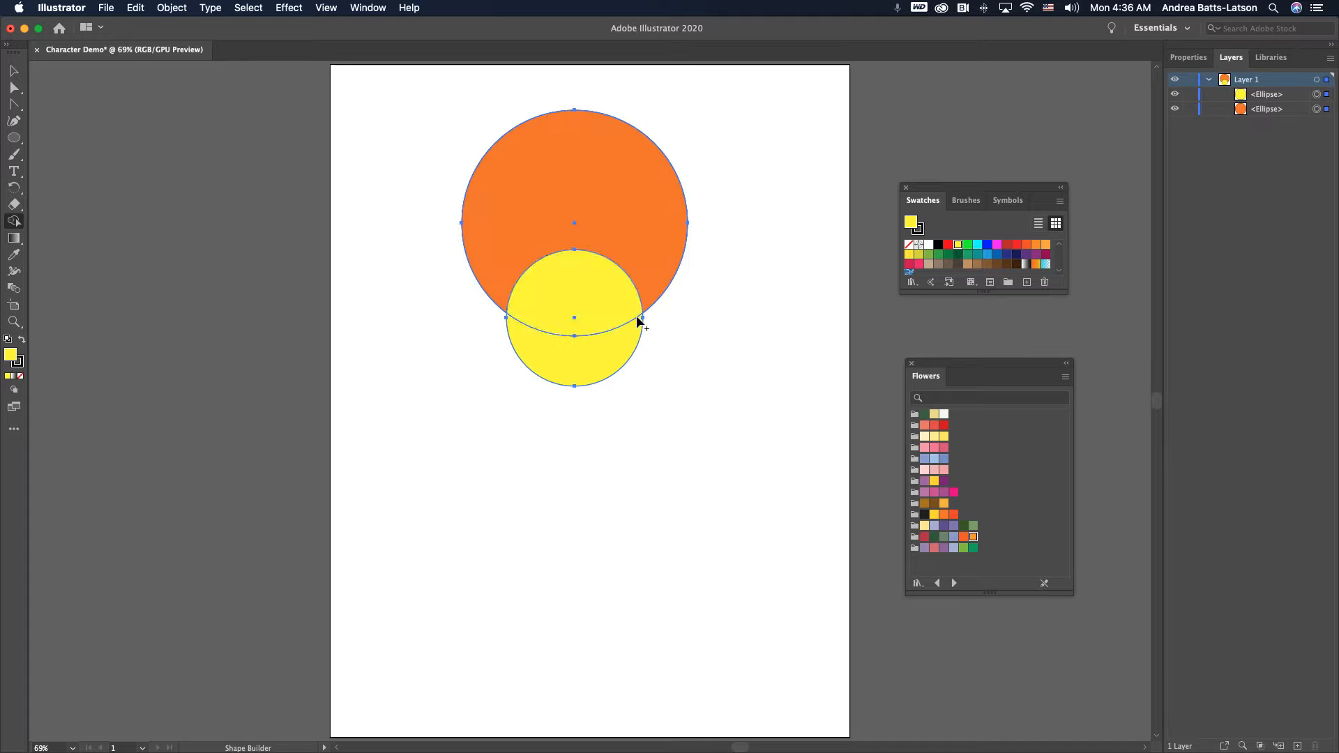
Step: Remove both the overlap and the orange region to leave a yellow crescent, and undo both removals
alt+click(602, 300)
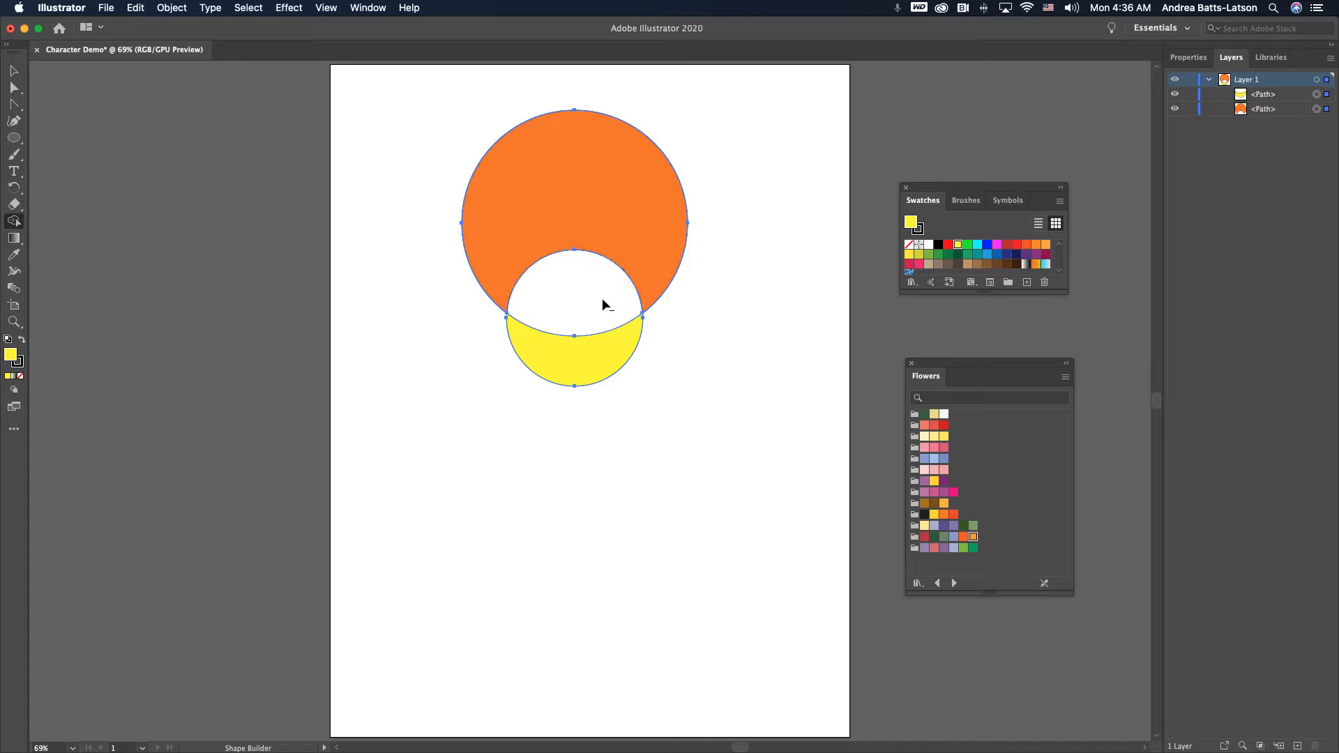
alt+click(539, 214)
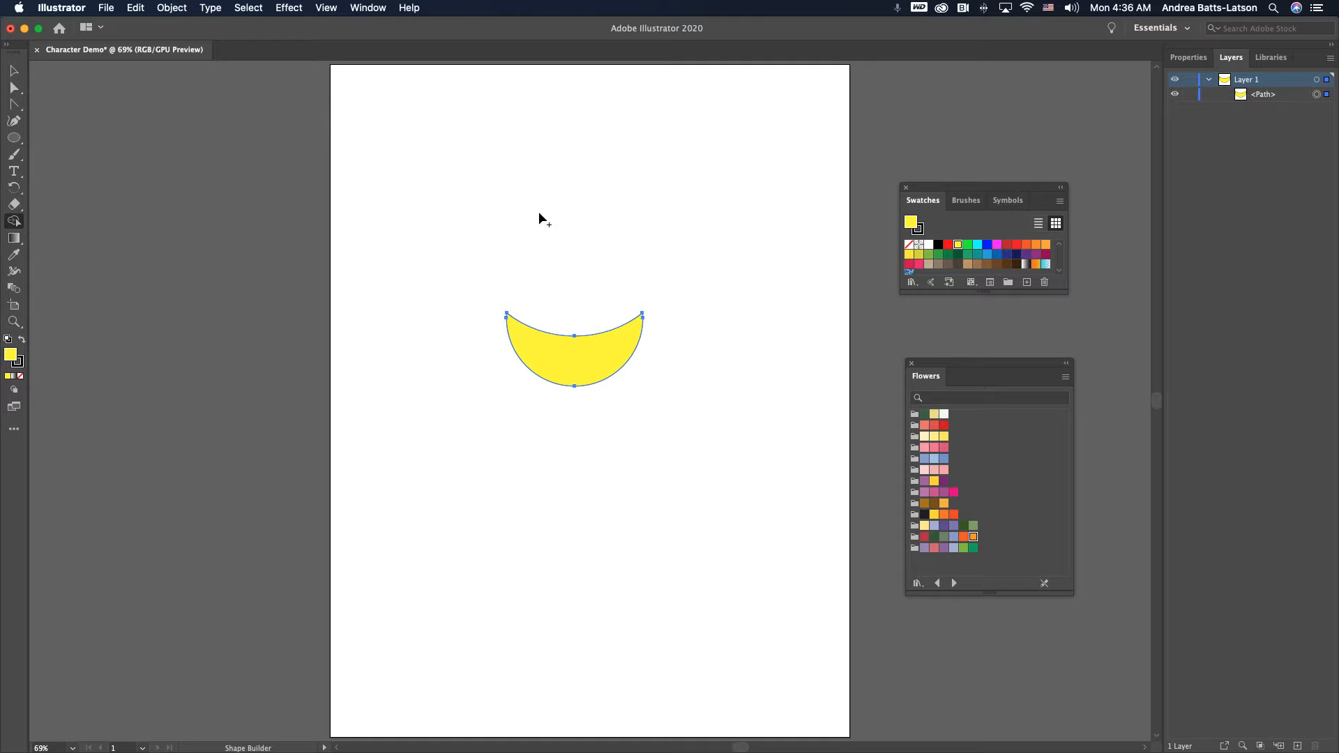
key(super+z)
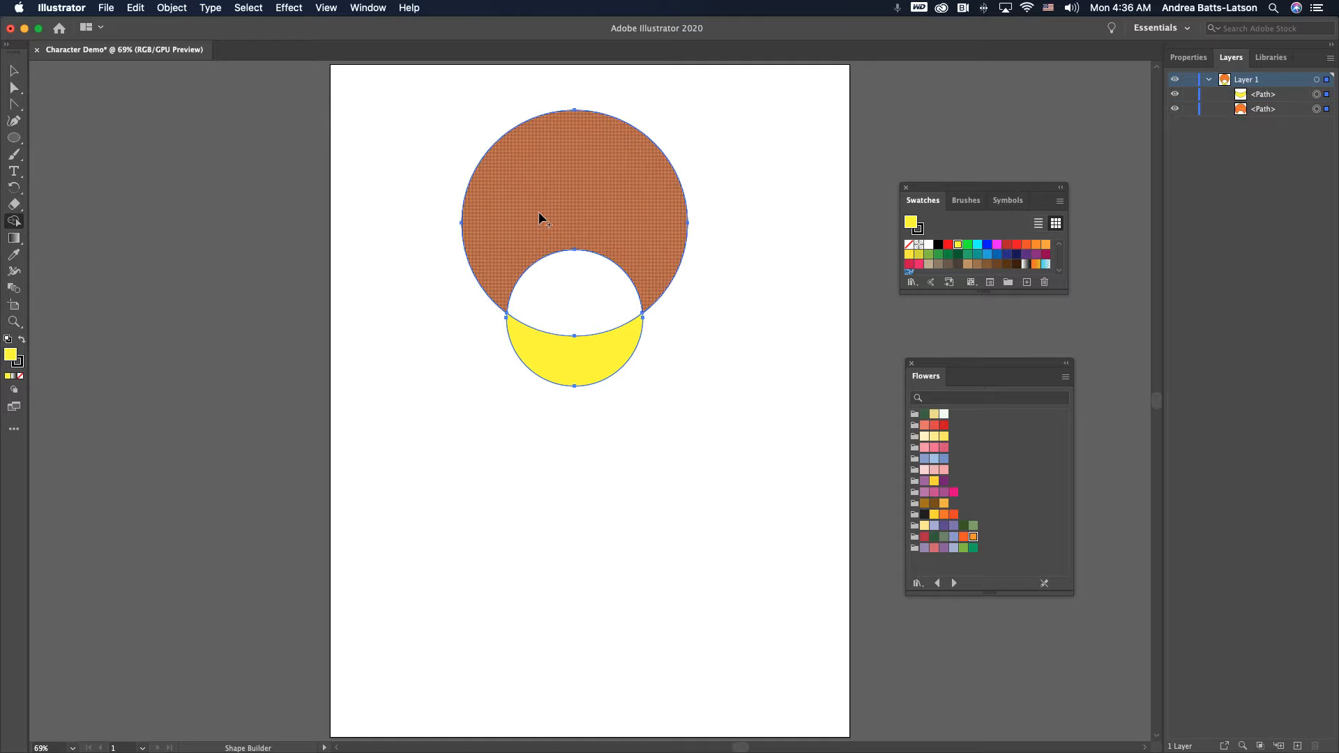
key(super+z)
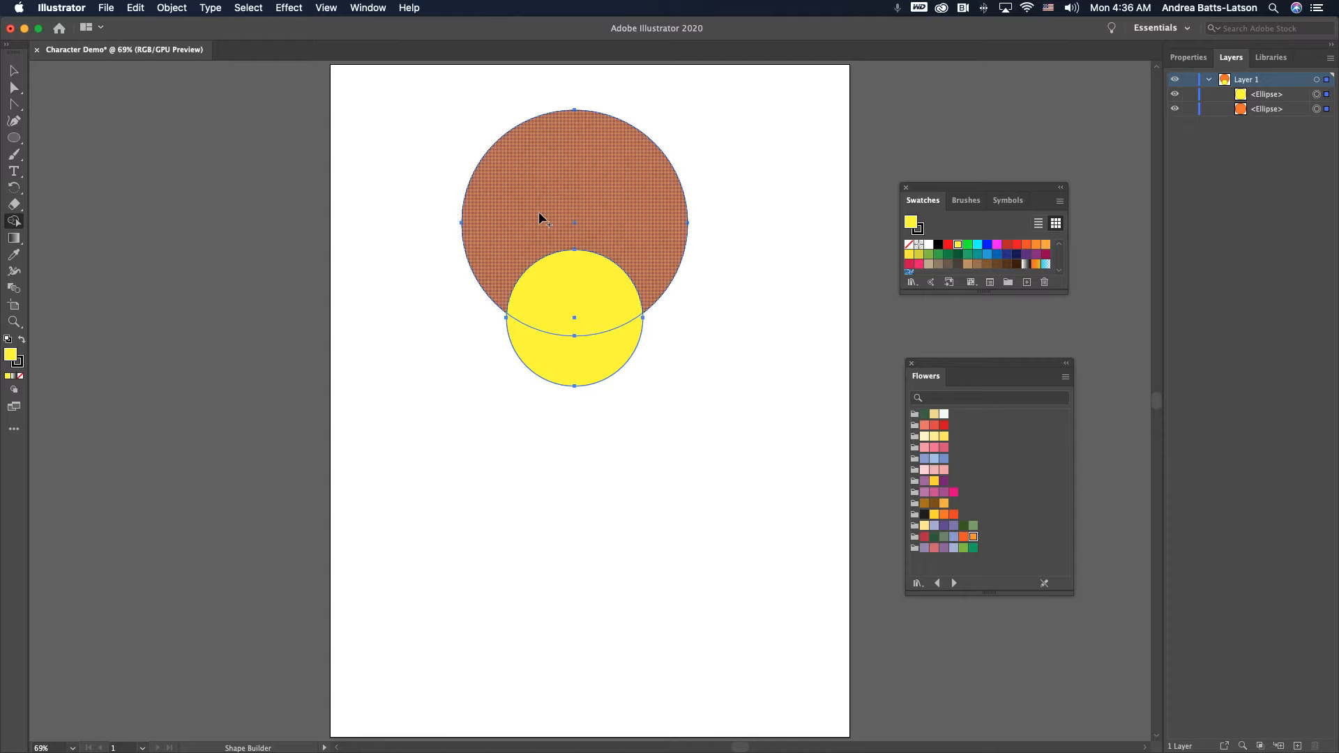
Step: Merge the two circles into a single yellow head shape with Shape Builder and deselect it
drag(551, 218, 588, 349)
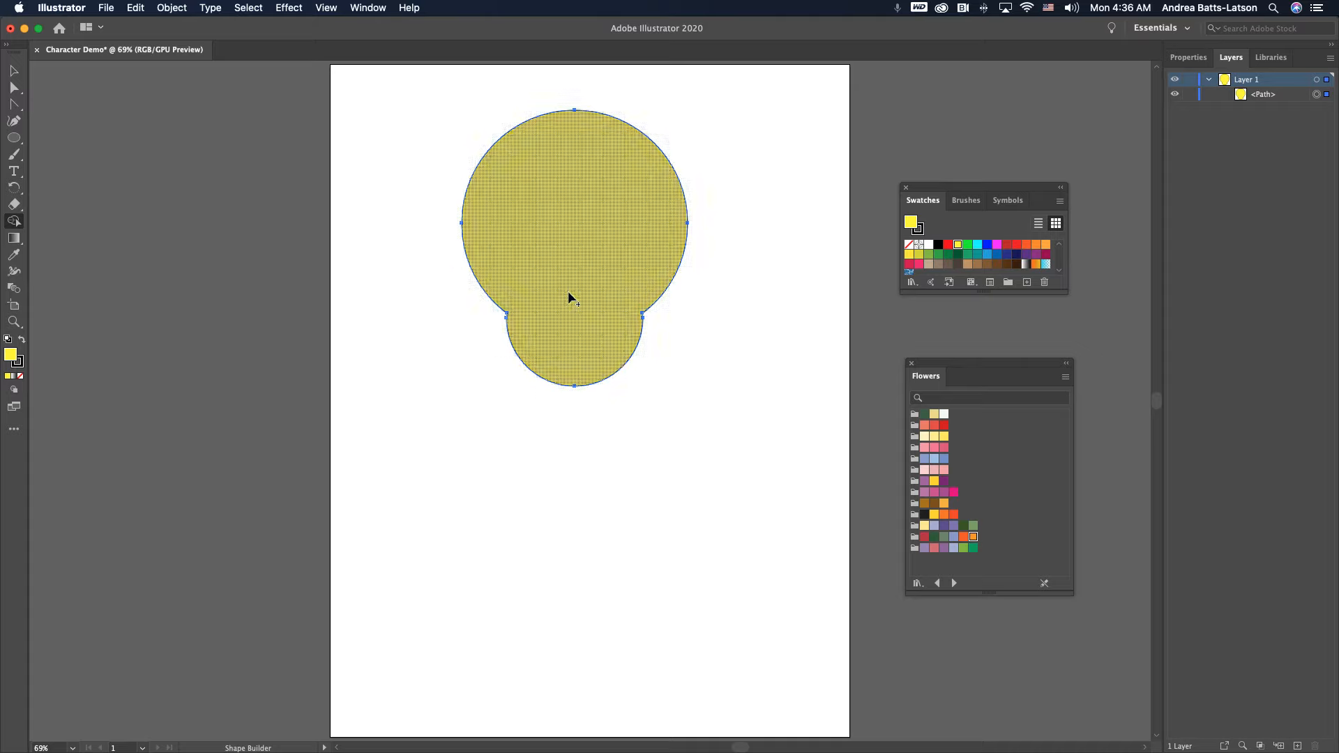
click(15, 74)
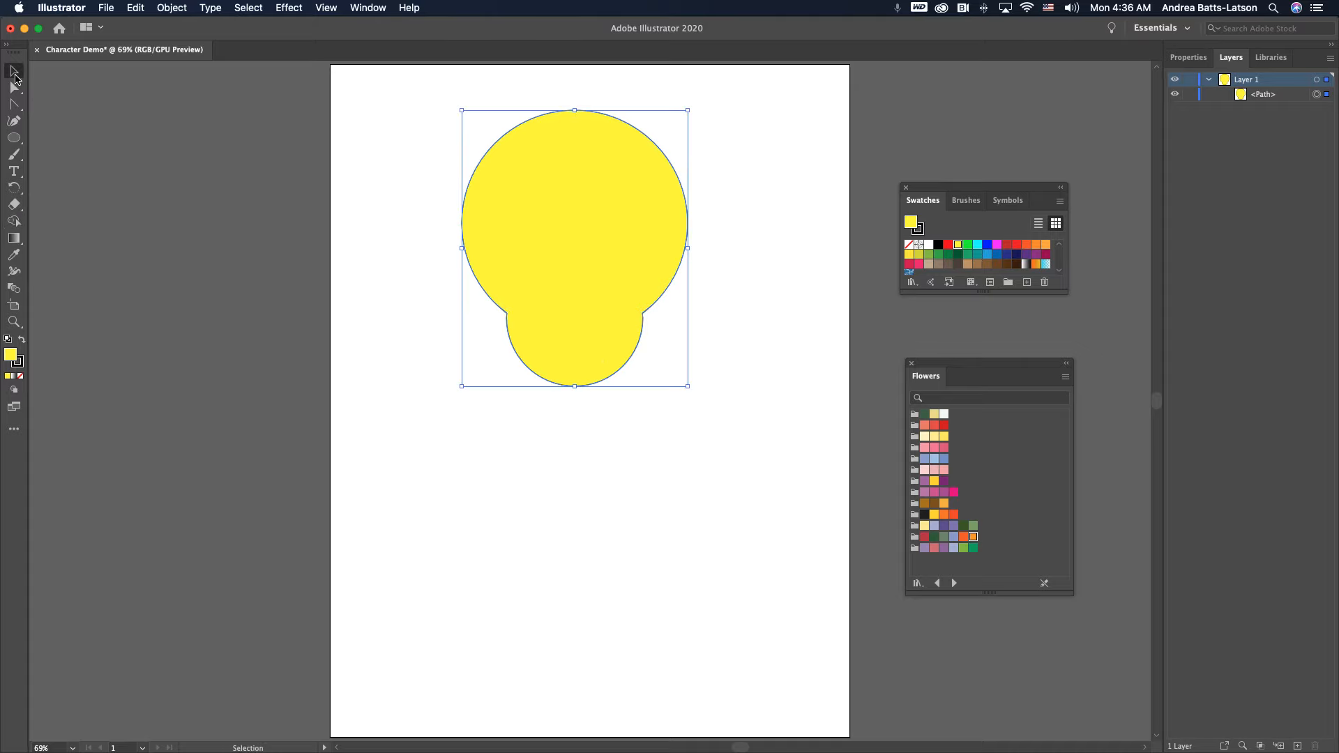
click(337, 268)
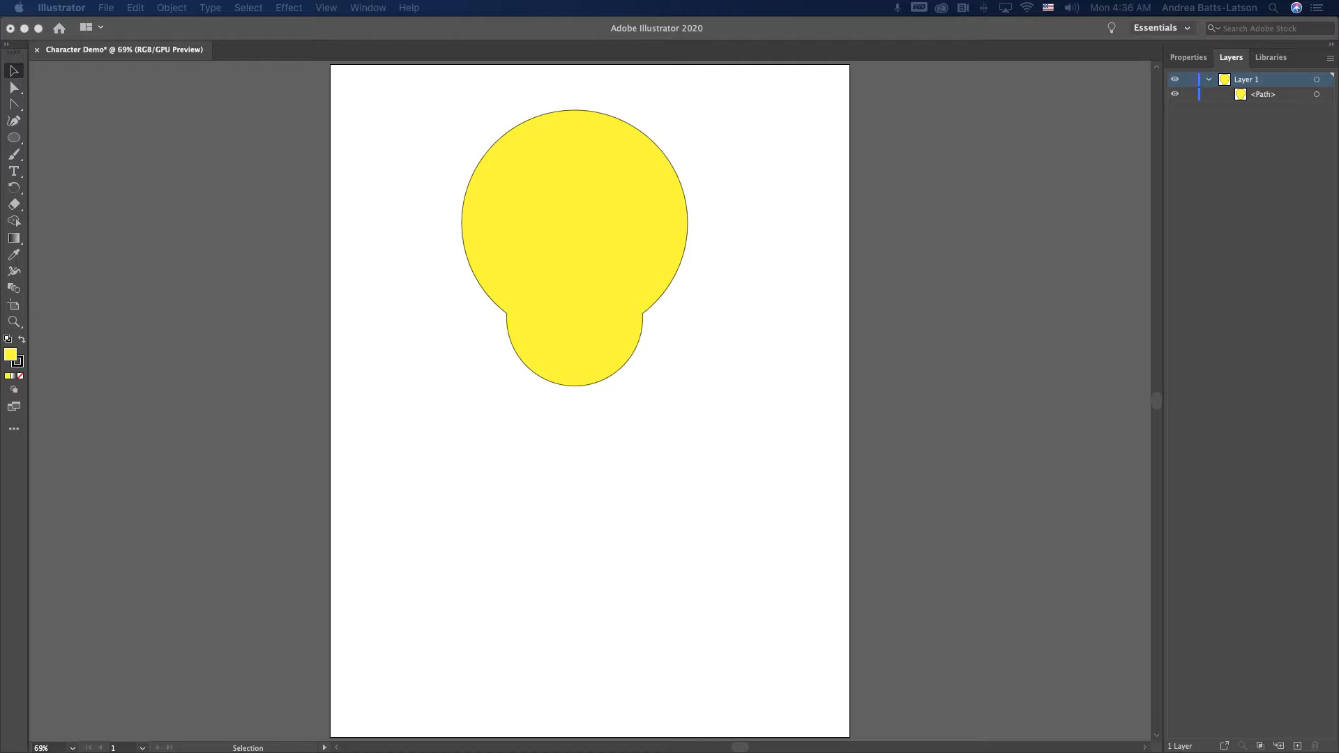
key(super+Tab)
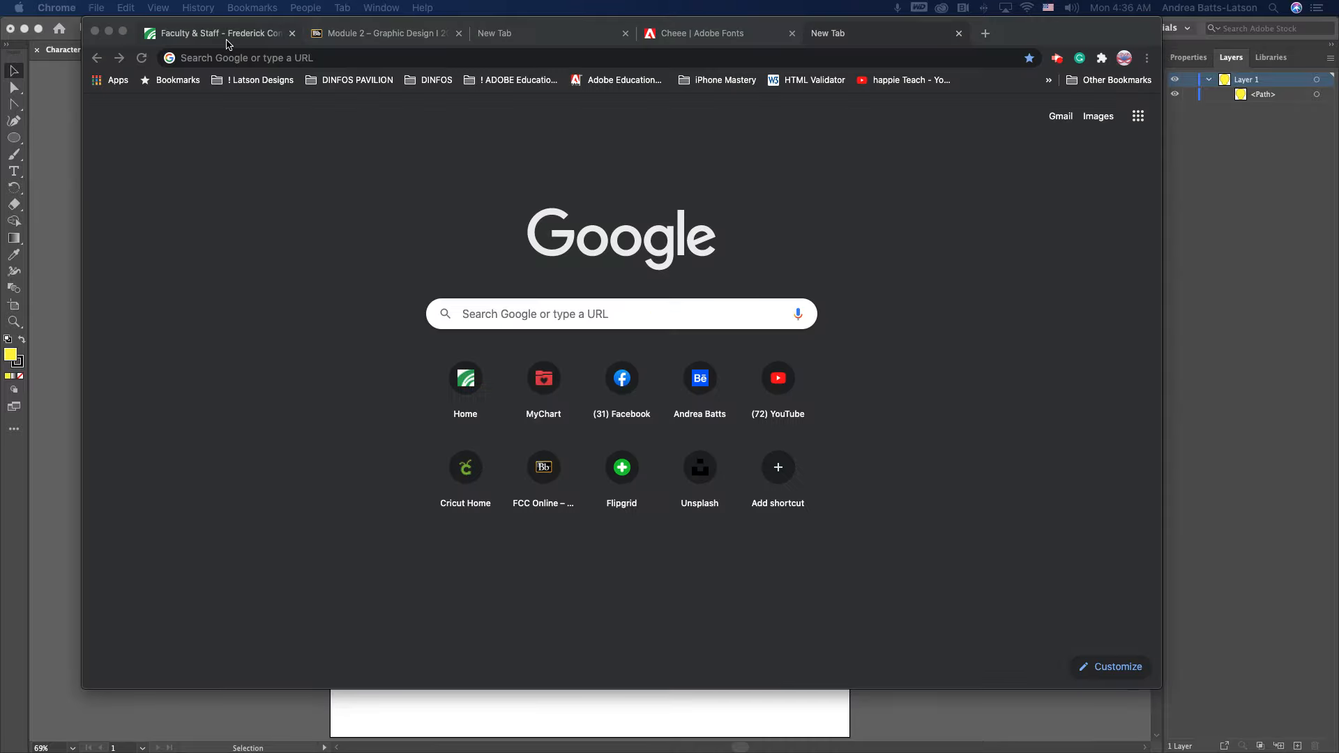
click(52, 106)
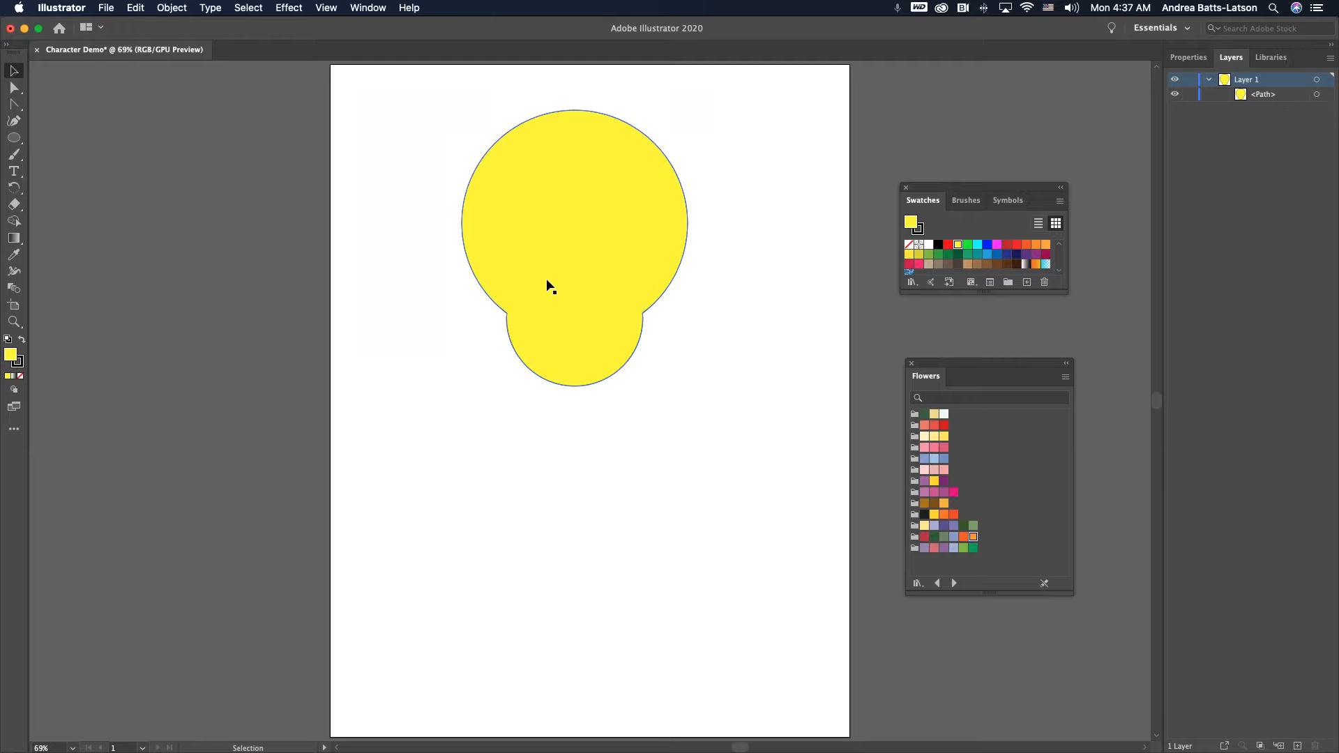
Step: Enlarge the yellow head shape proportionally from its center, move it down on the artboard, and deselect it
click(570, 284)
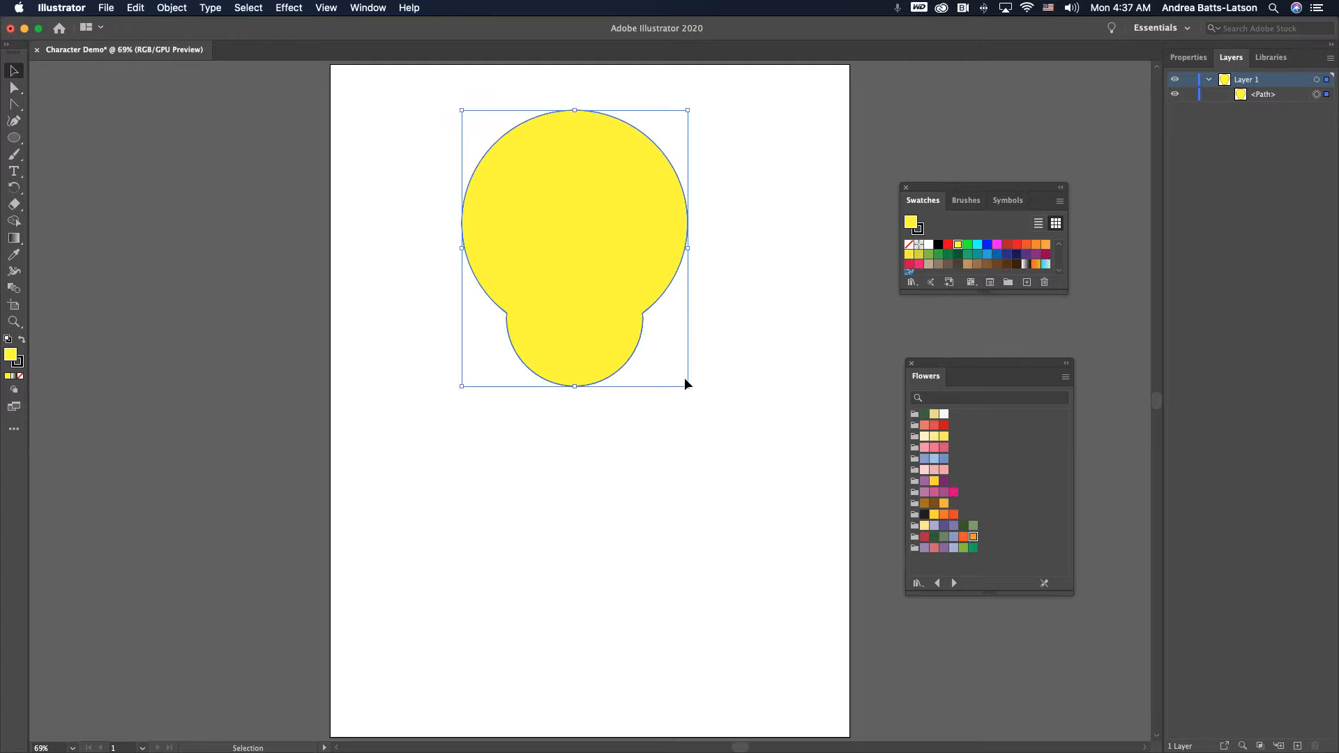
drag(688, 386, 714, 421)
drag(543, 249, 546, 311)
click(391, 178)
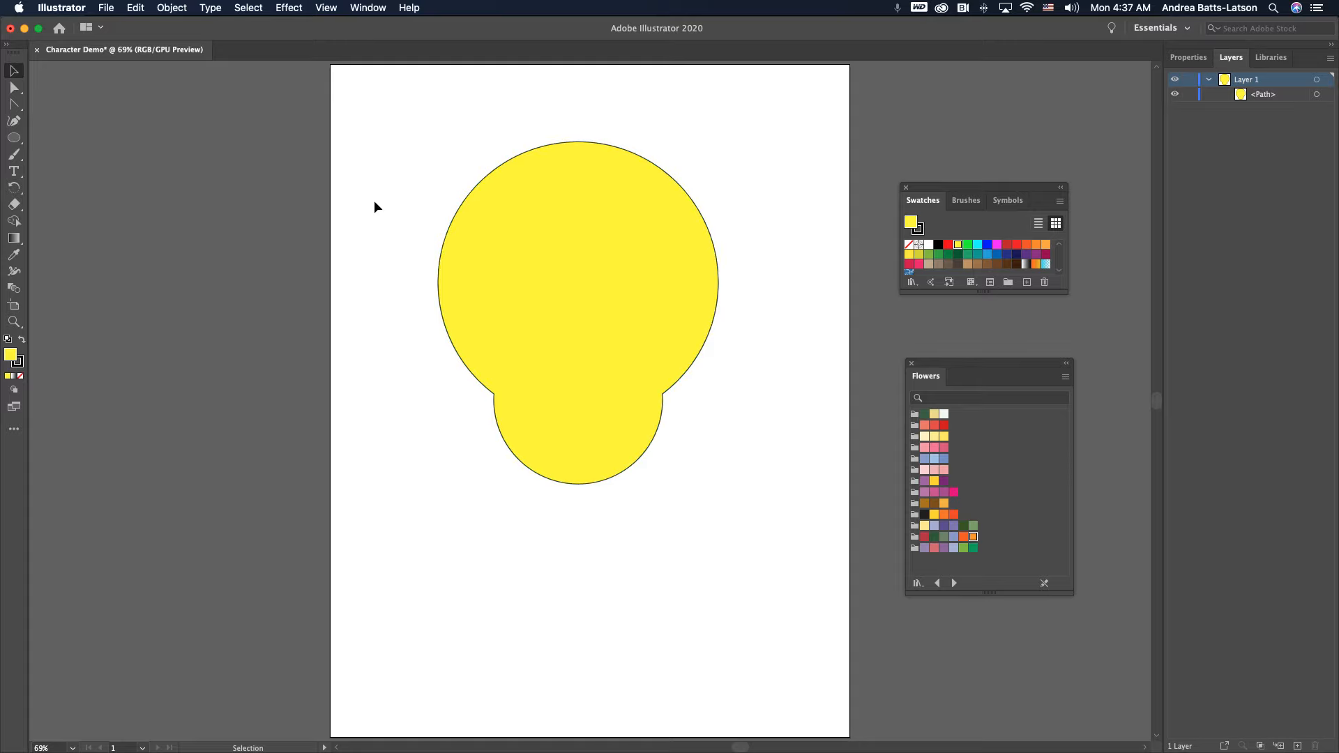
Step: Draw an upright ellipse for an eye on the upper left of the yellow head and widen it to about 147 by 213 pt
click(11, 141)
click(11, 144)
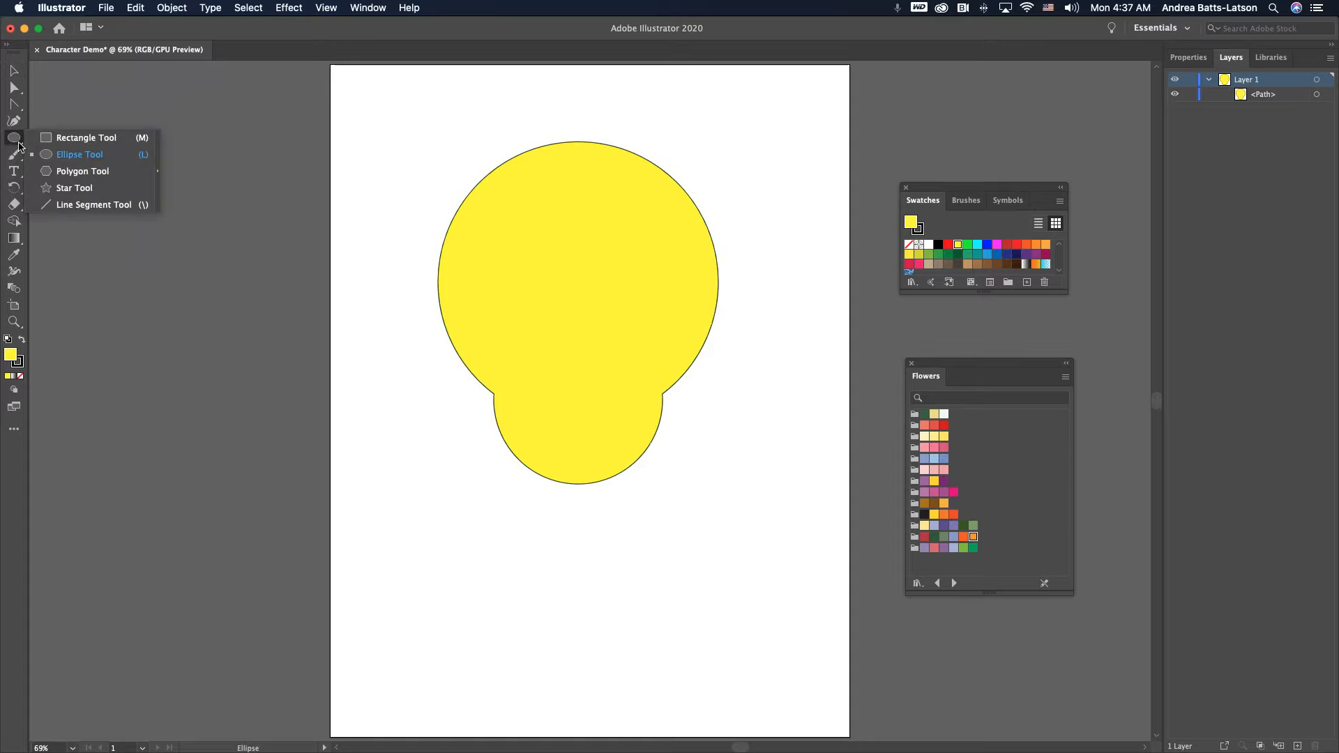
click(55, 157)
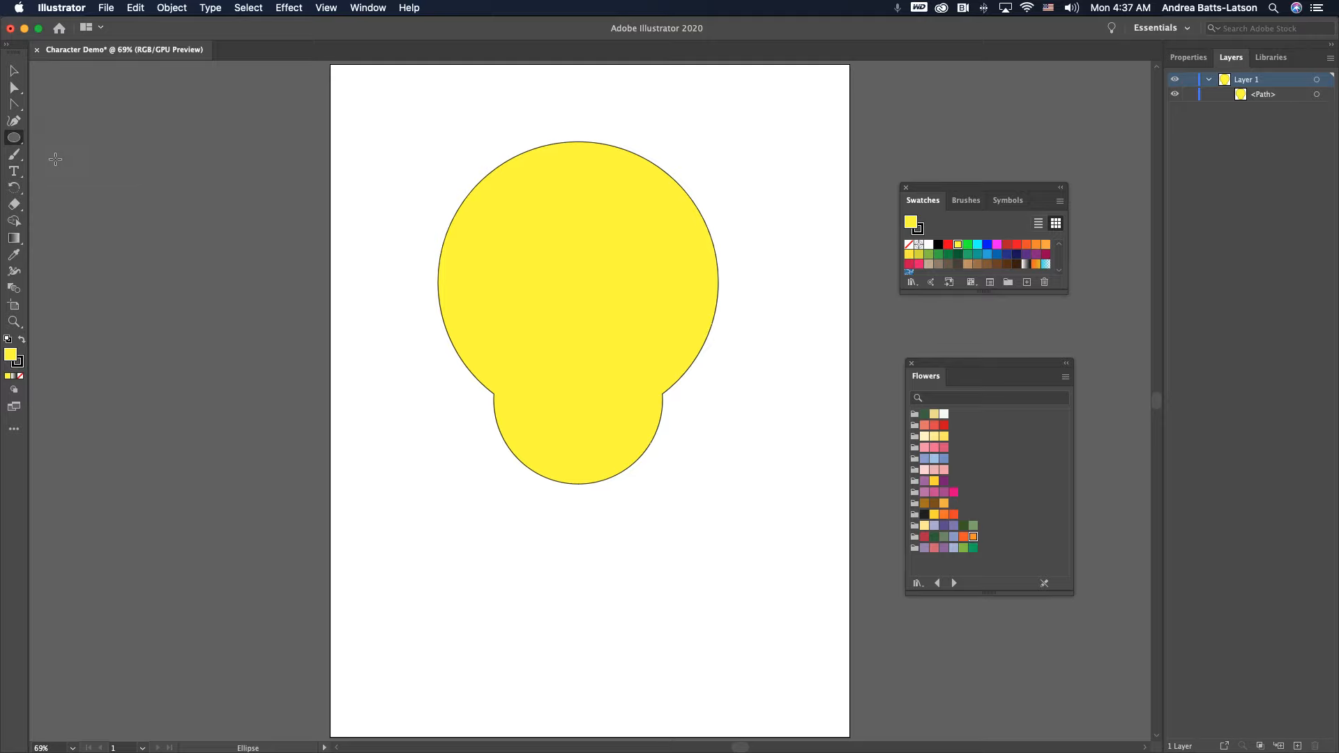
drag(498, 203, 558, 305)
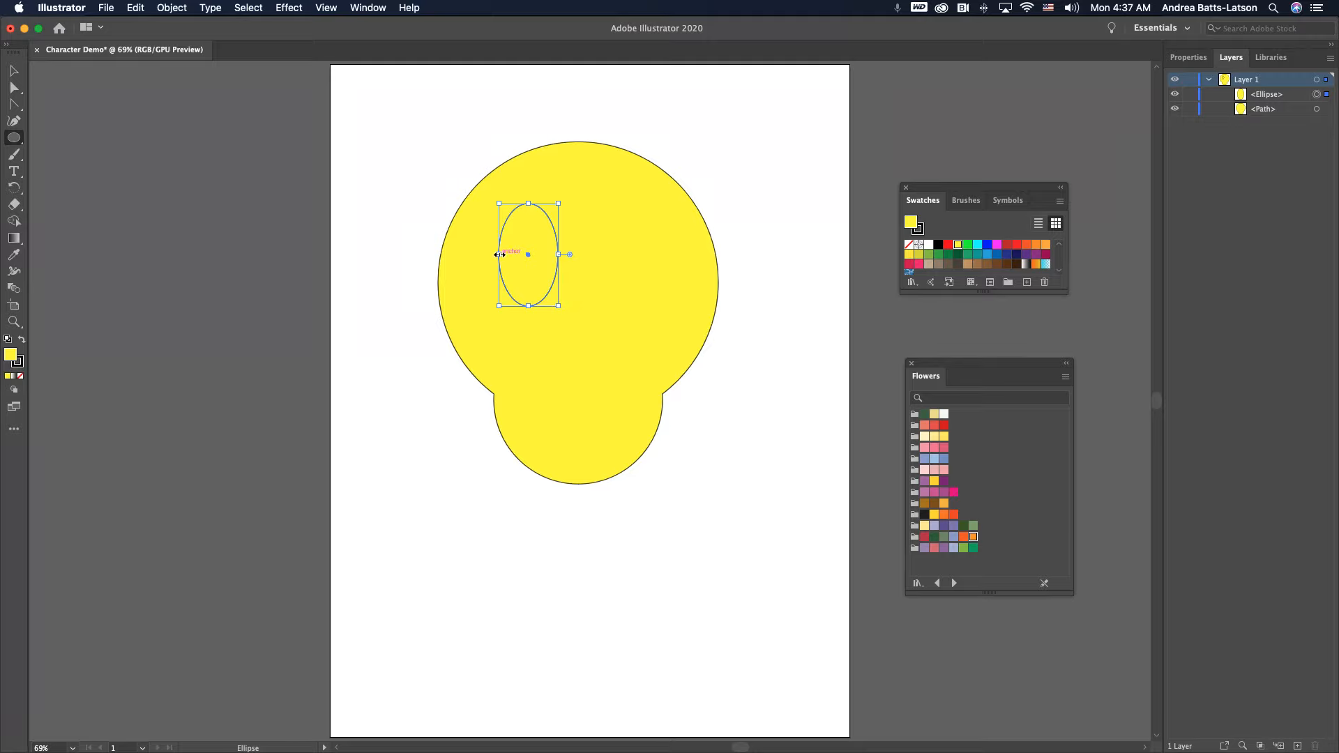
drag(498, 255, 492, 254)
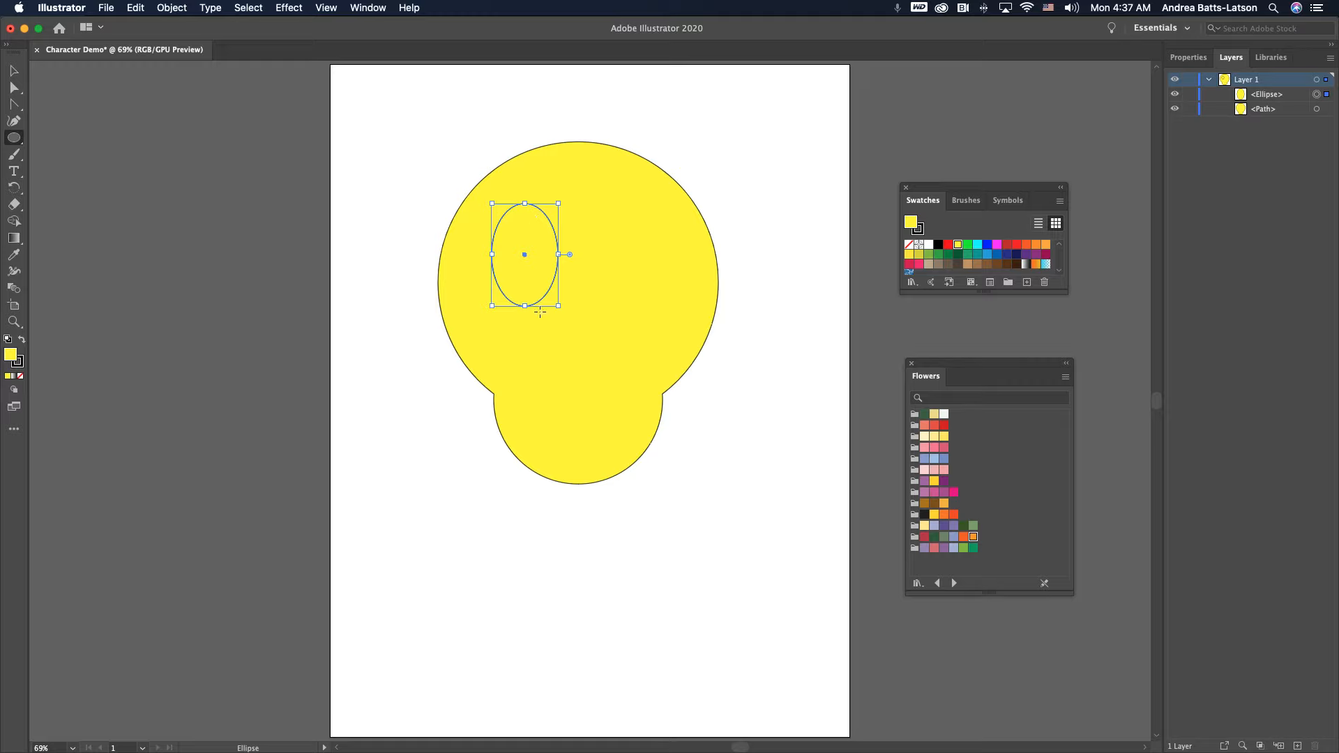
drag(560, 255, 563, 256)
Step: Fill the eye ellipse with white
click(918, 234)
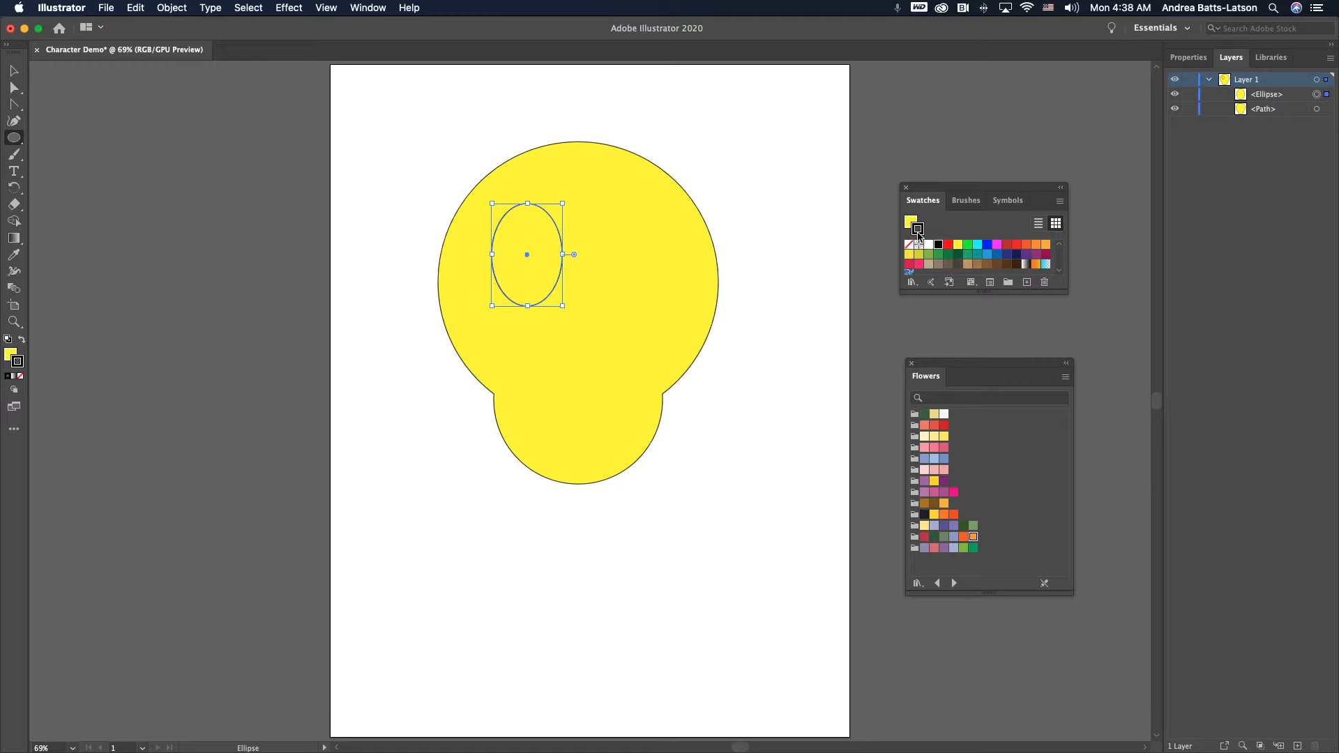
click(910, 223)
click(920, 233)
click(910, 222)
click(929, 245)
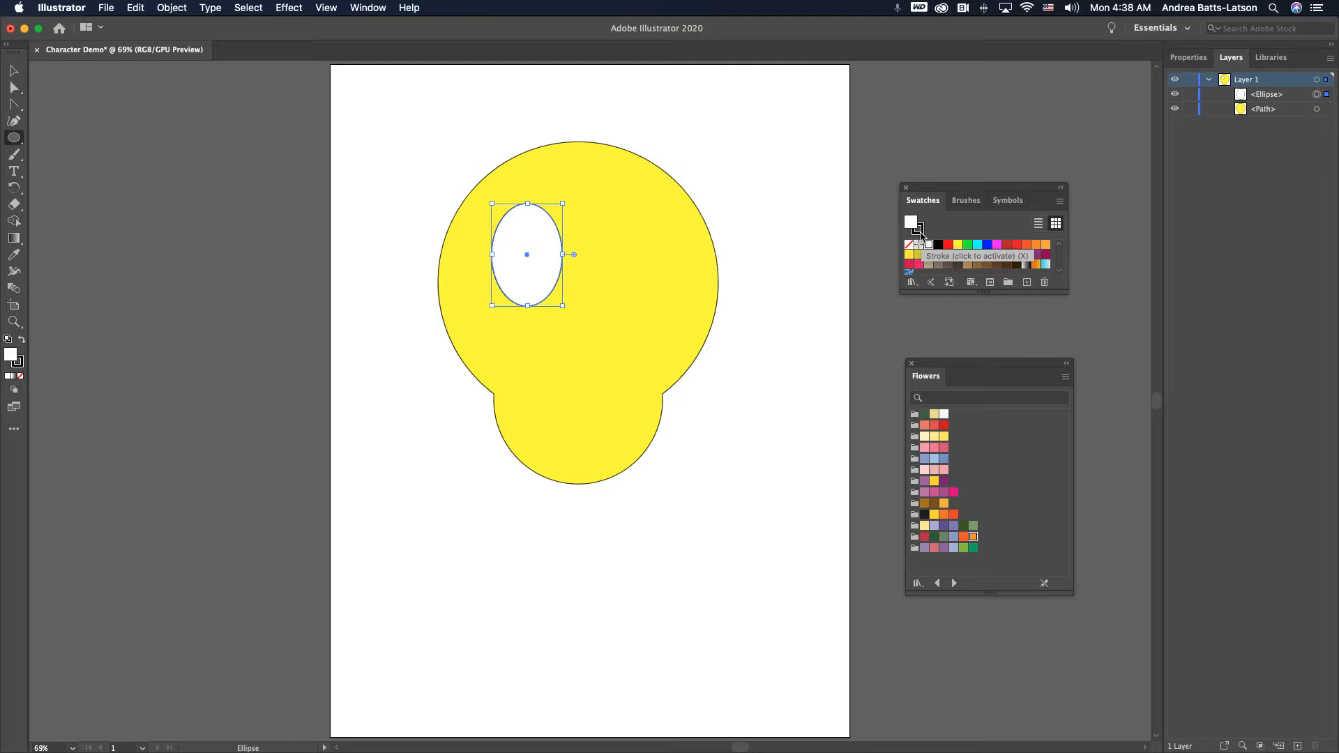
Step: Set the eye ellipse's stroke weight to 5 pt
click(918, 231)
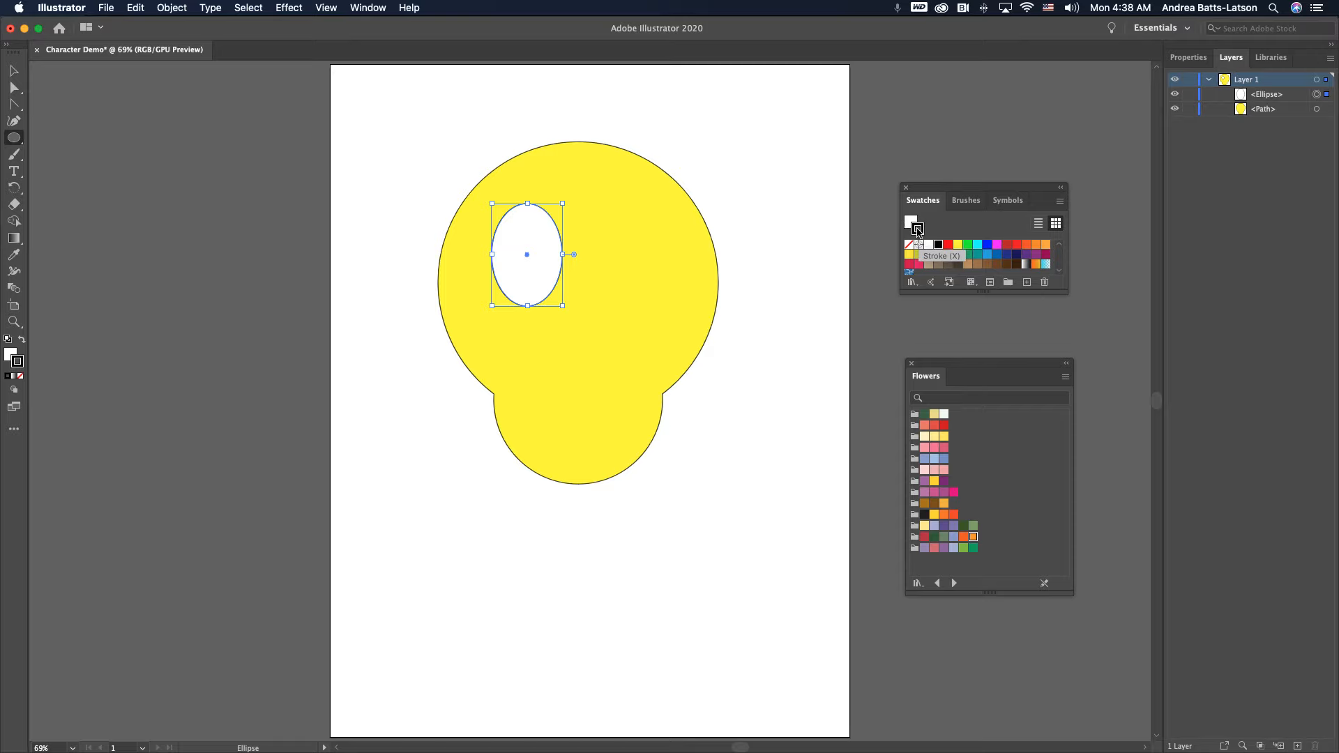
click(1189, 58)
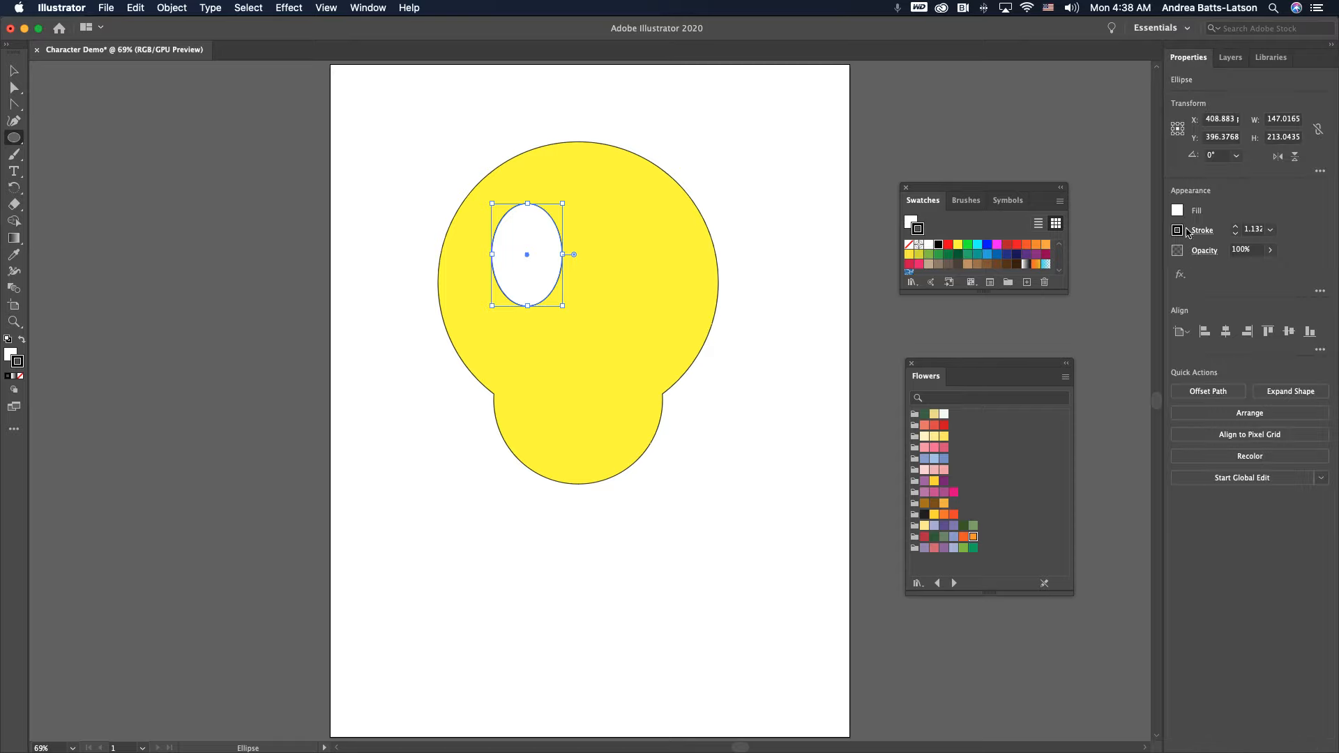
click(1235, 228)
click(1235, 227)
click(1235, 227)
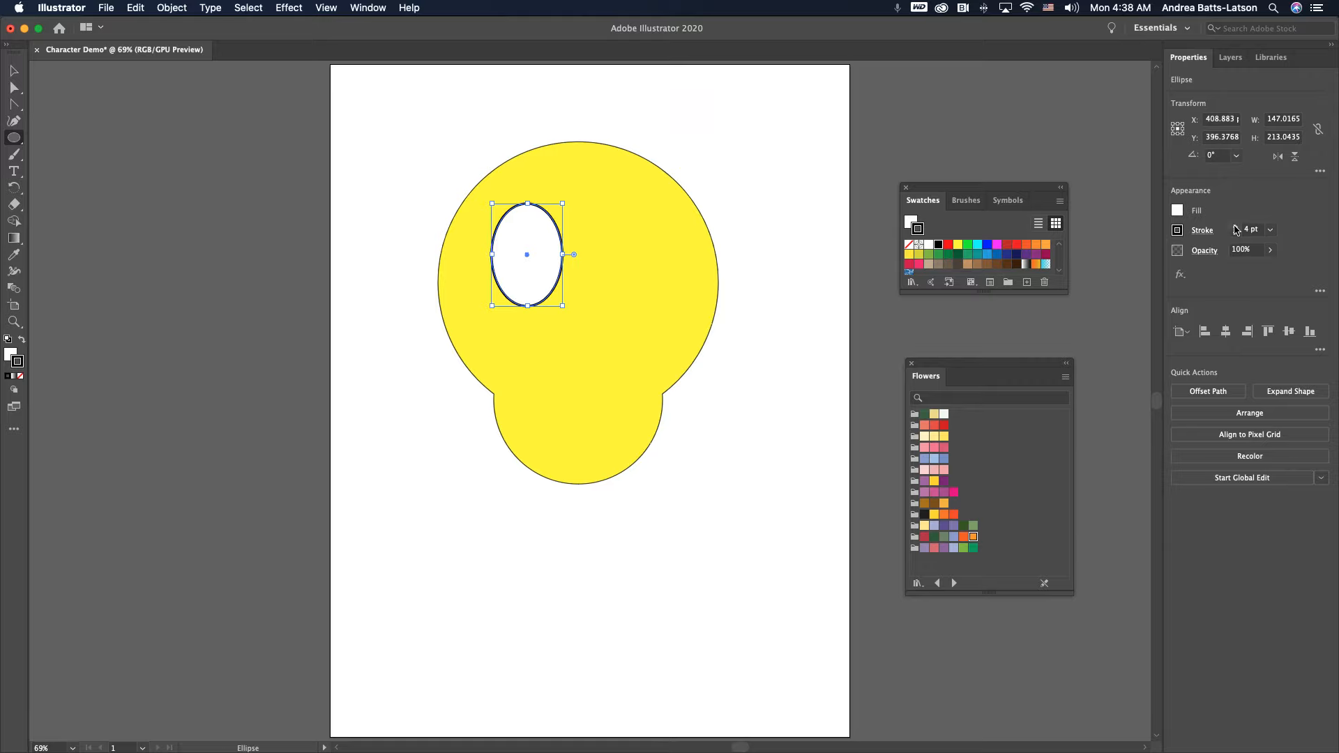
click(1235, 228)
Step: Align the eye ellipse's stroke to the outside of its path and deselect the ellipse
click(1202, 233)
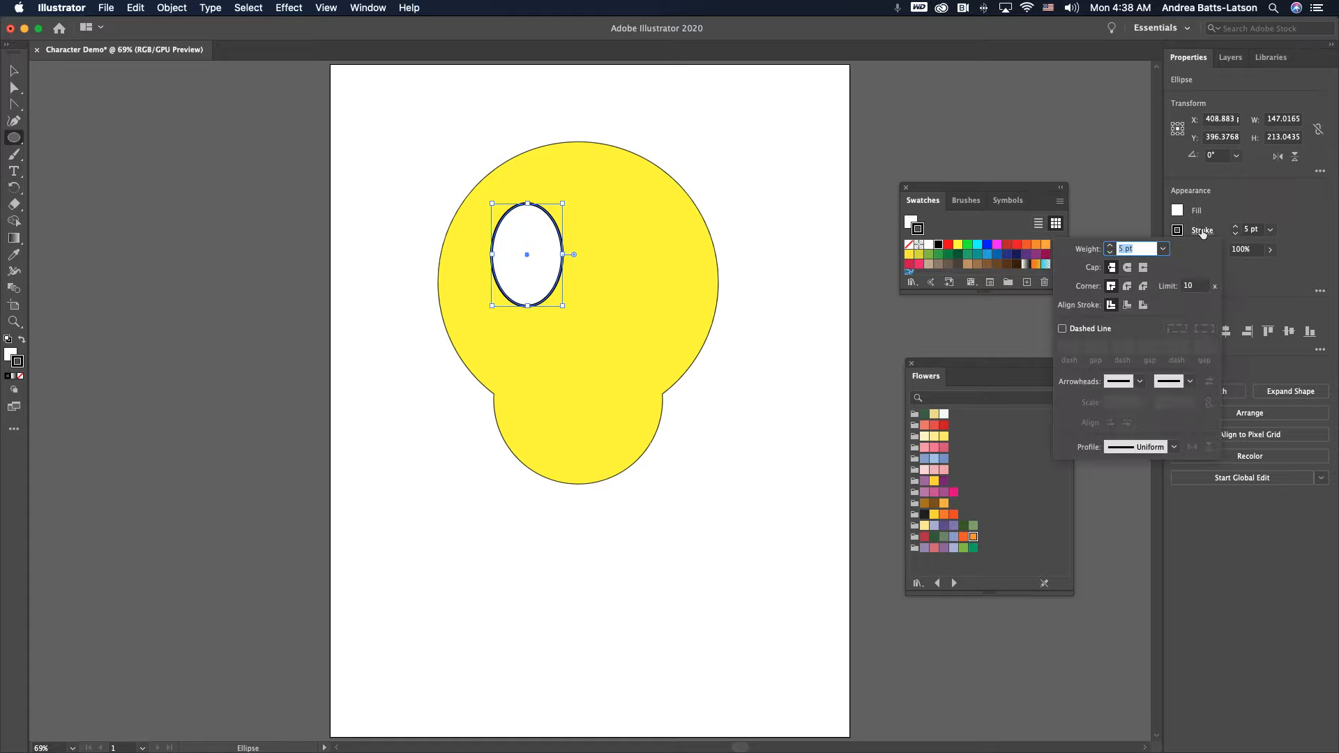
click(1142, 306)
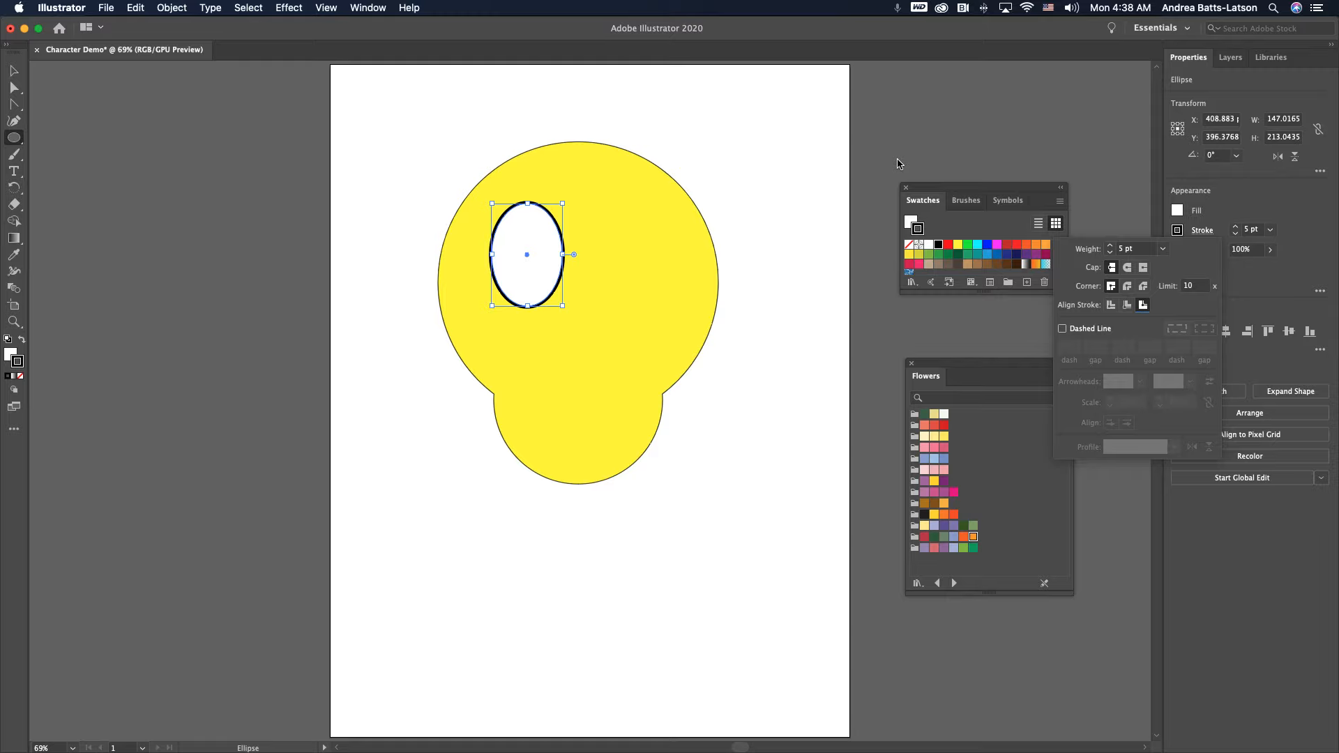
key(Escape)
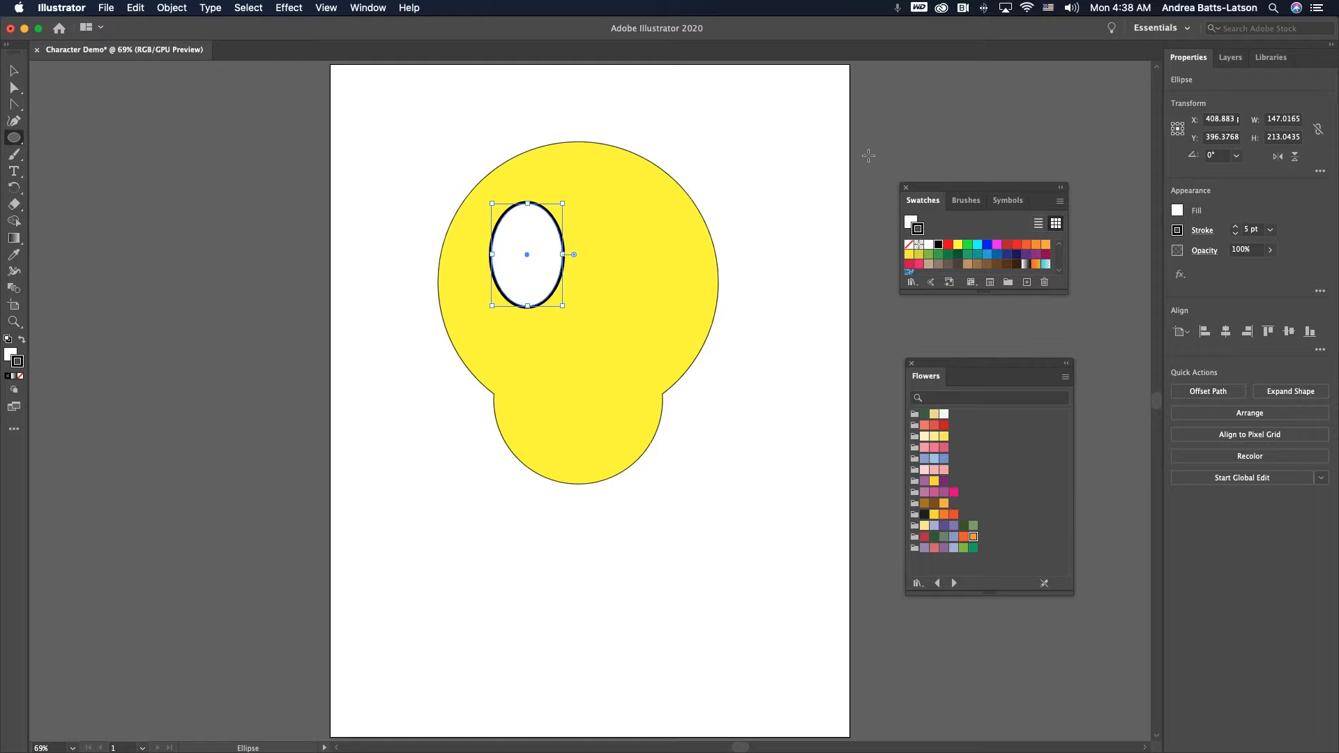
click(868, 155)
key(Escape)
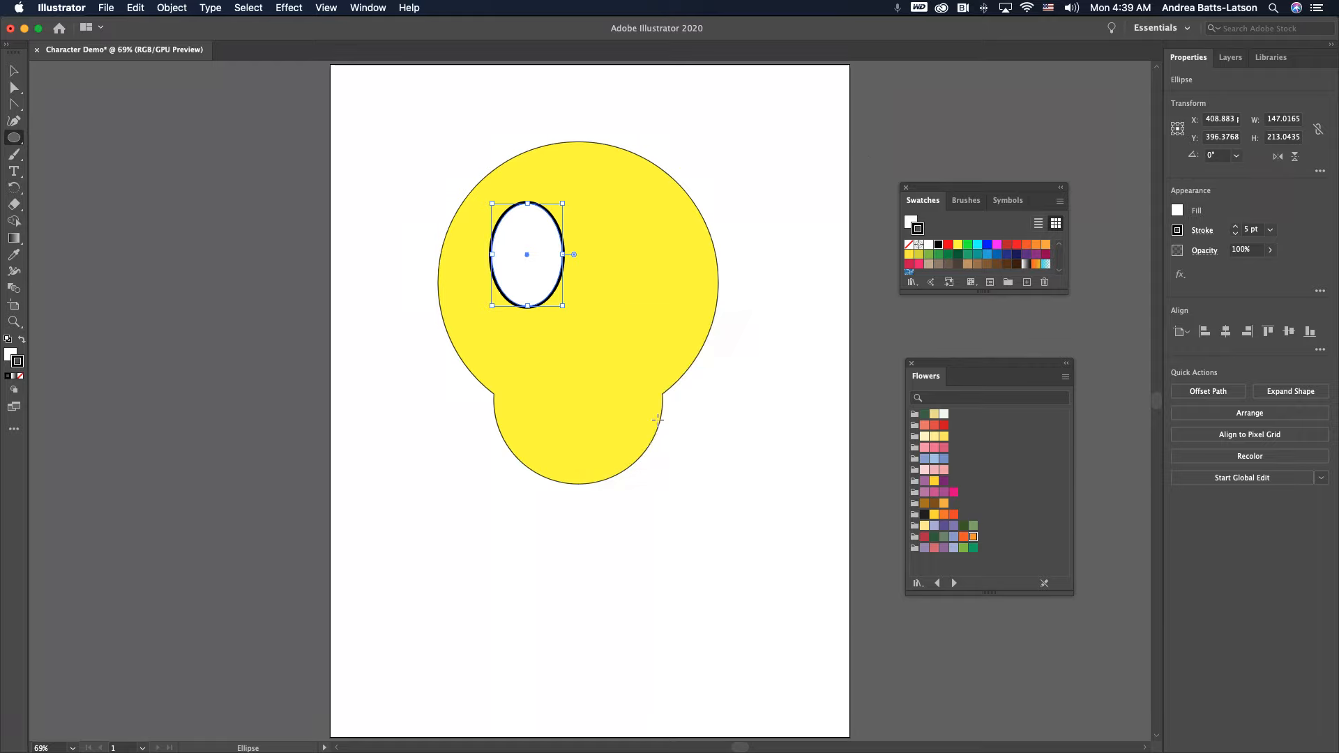
click(13, 70)
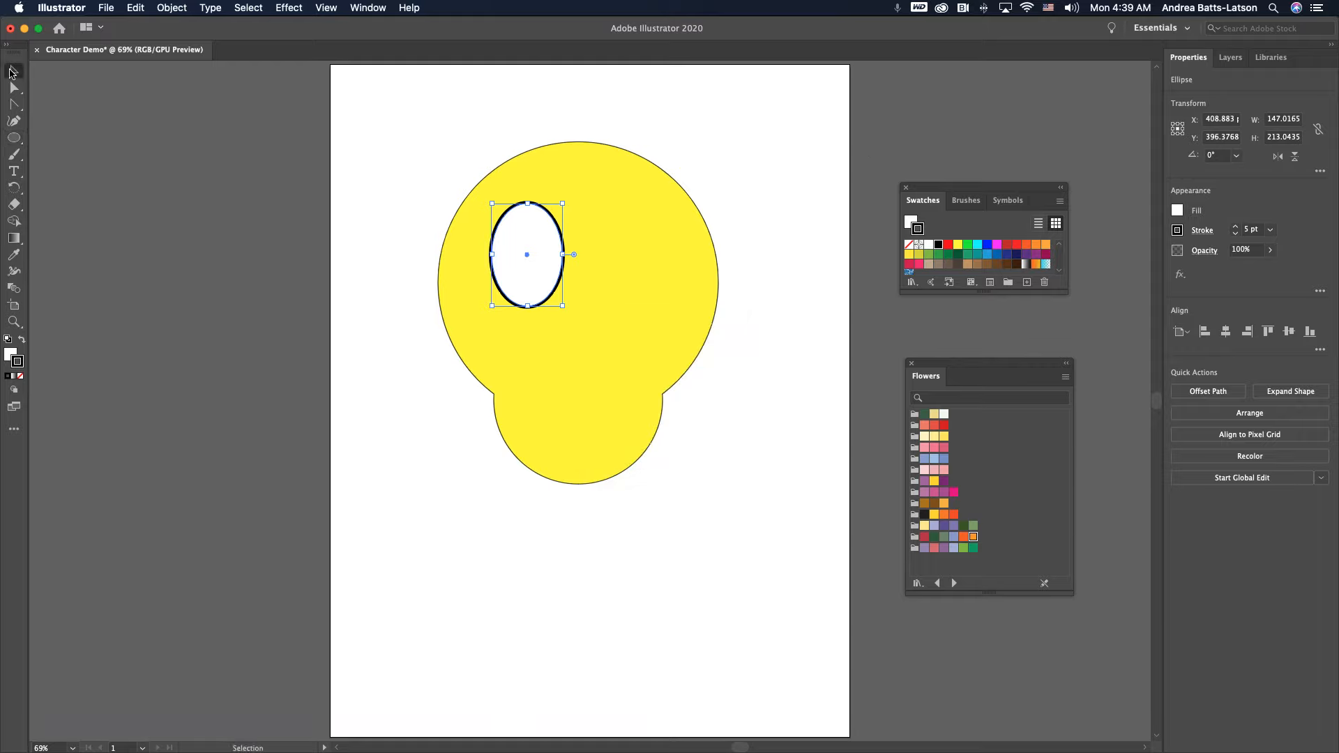
click(397, 210)
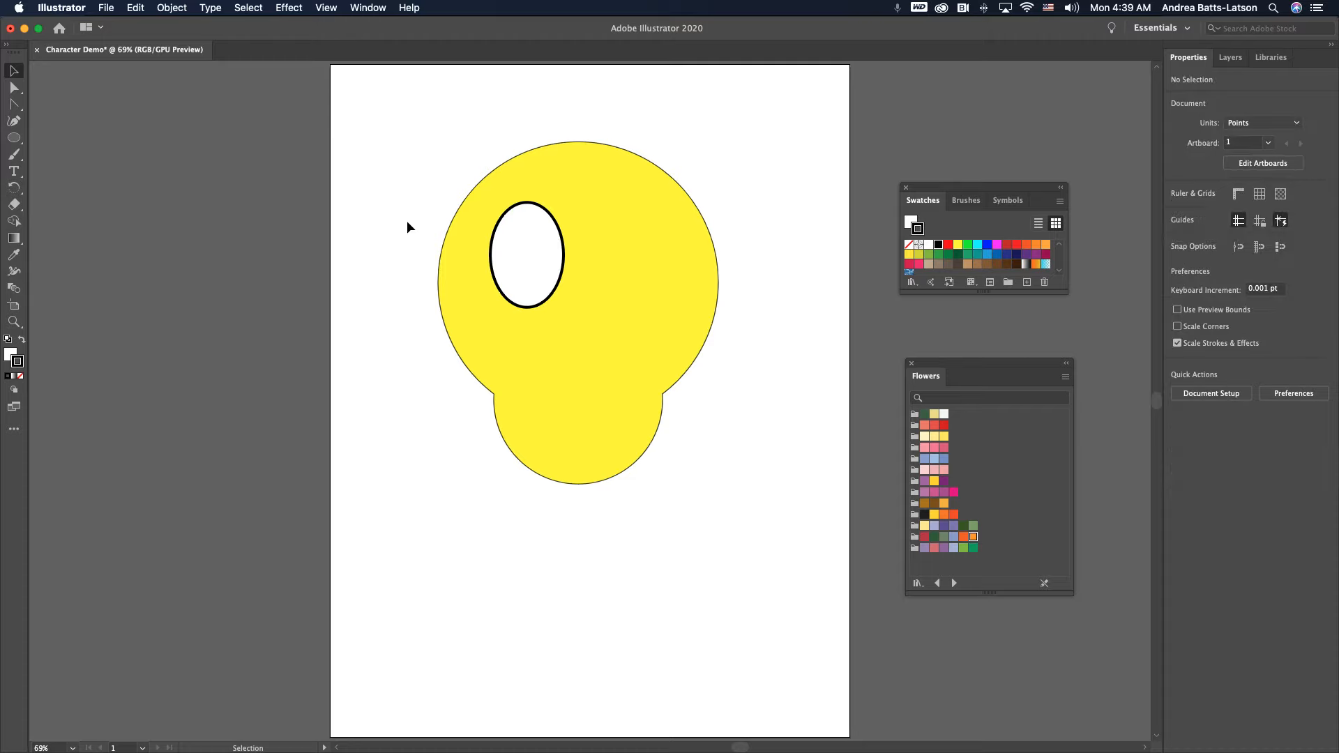
Step: Examine the eye ellipse's stroke alignment setting and inspect its outline up close
click(491, 281)
click(493, 282)
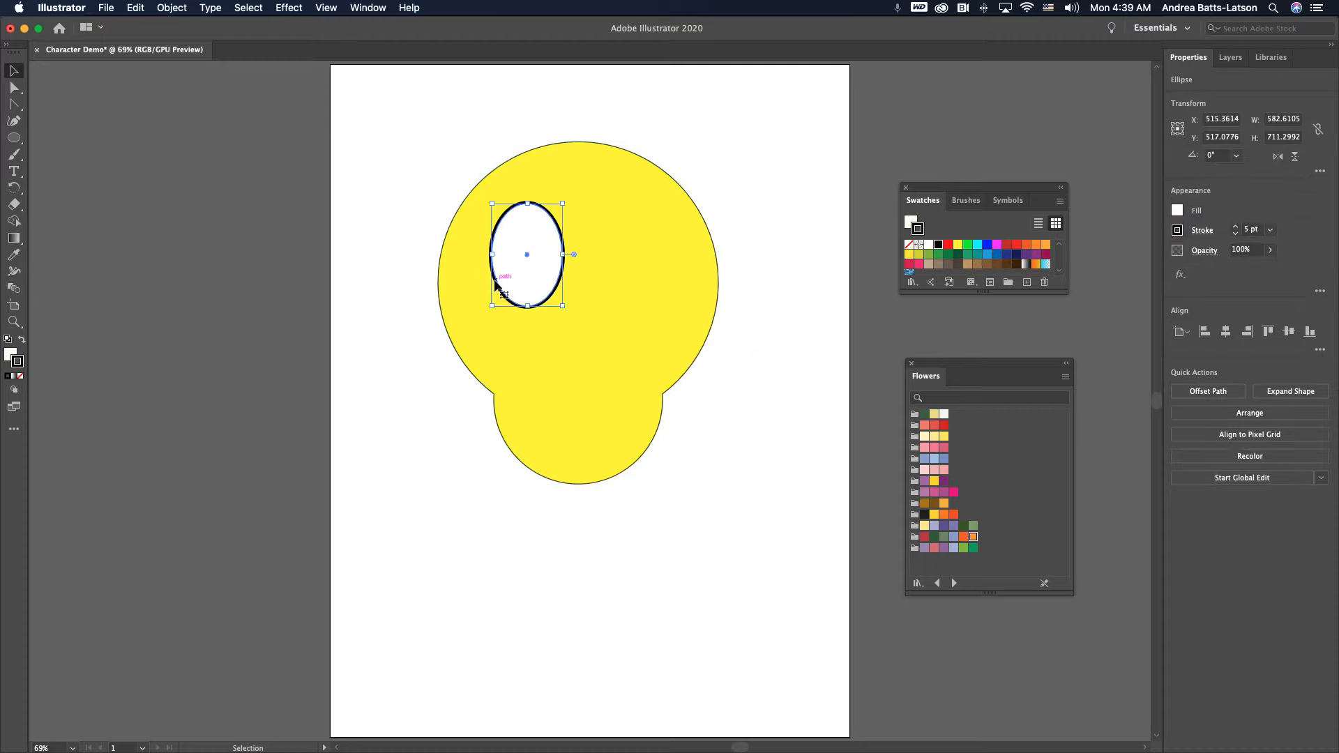
click(1203, 232)
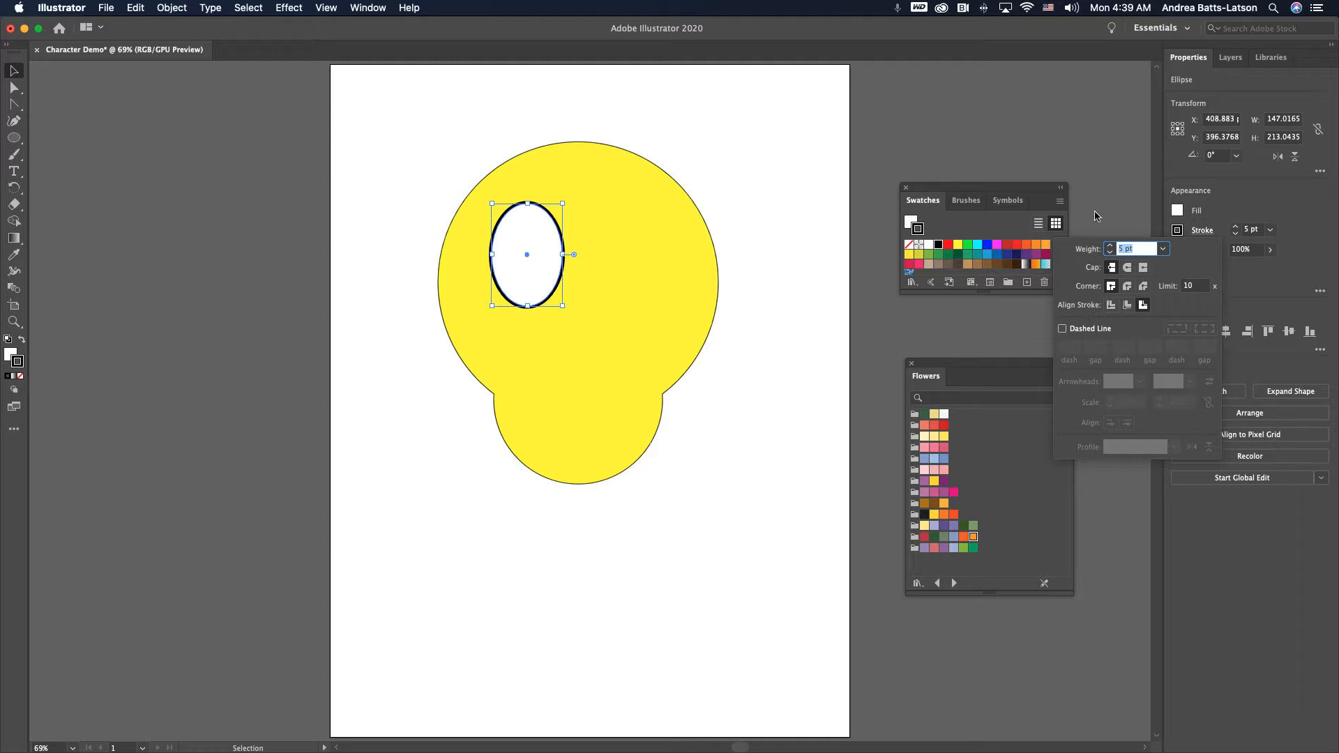
click(338, 115)
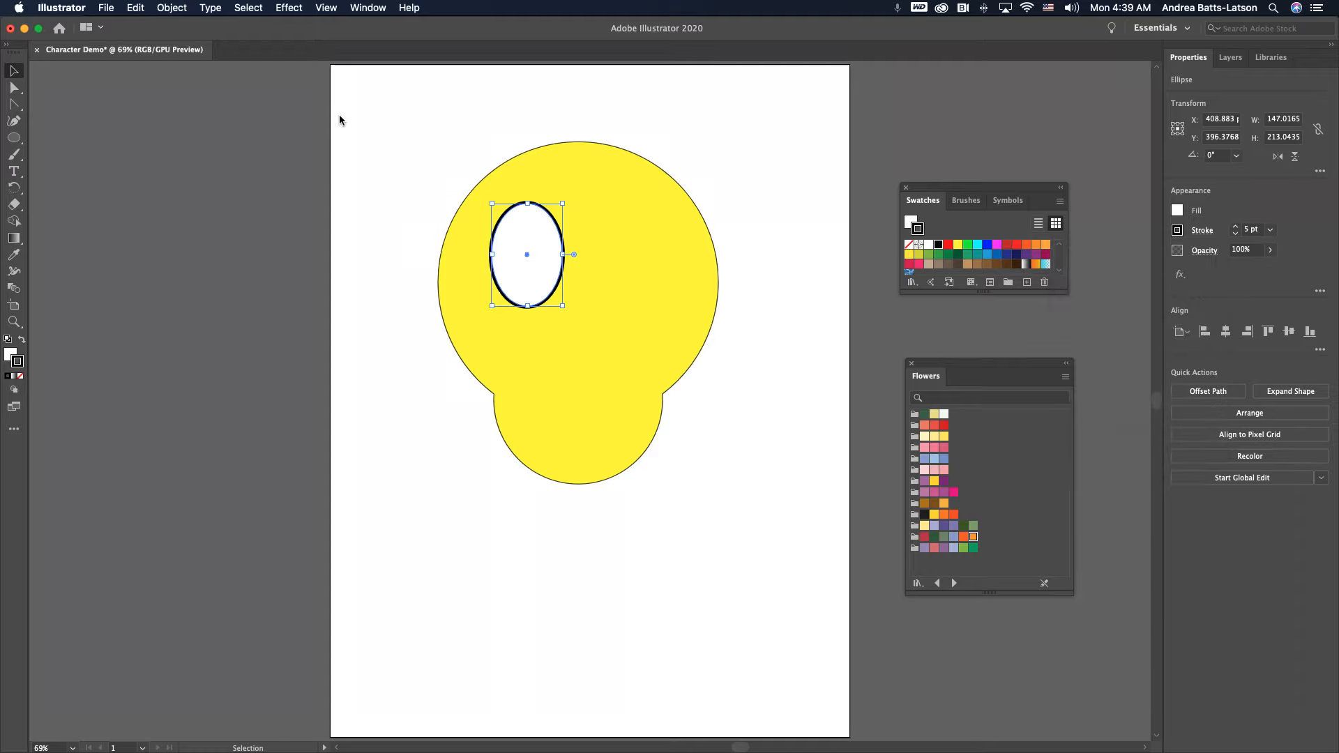
click(415, 152)
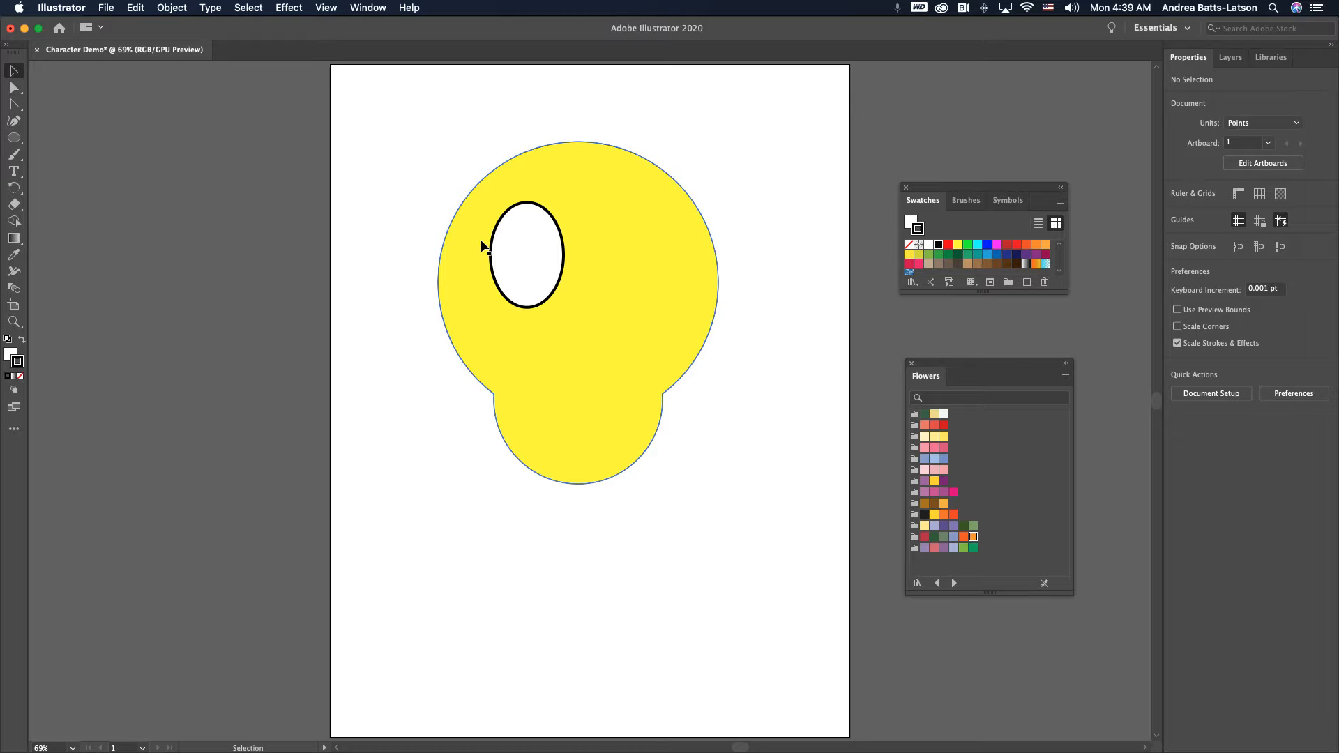
key(super+equal)
key(super+equal)
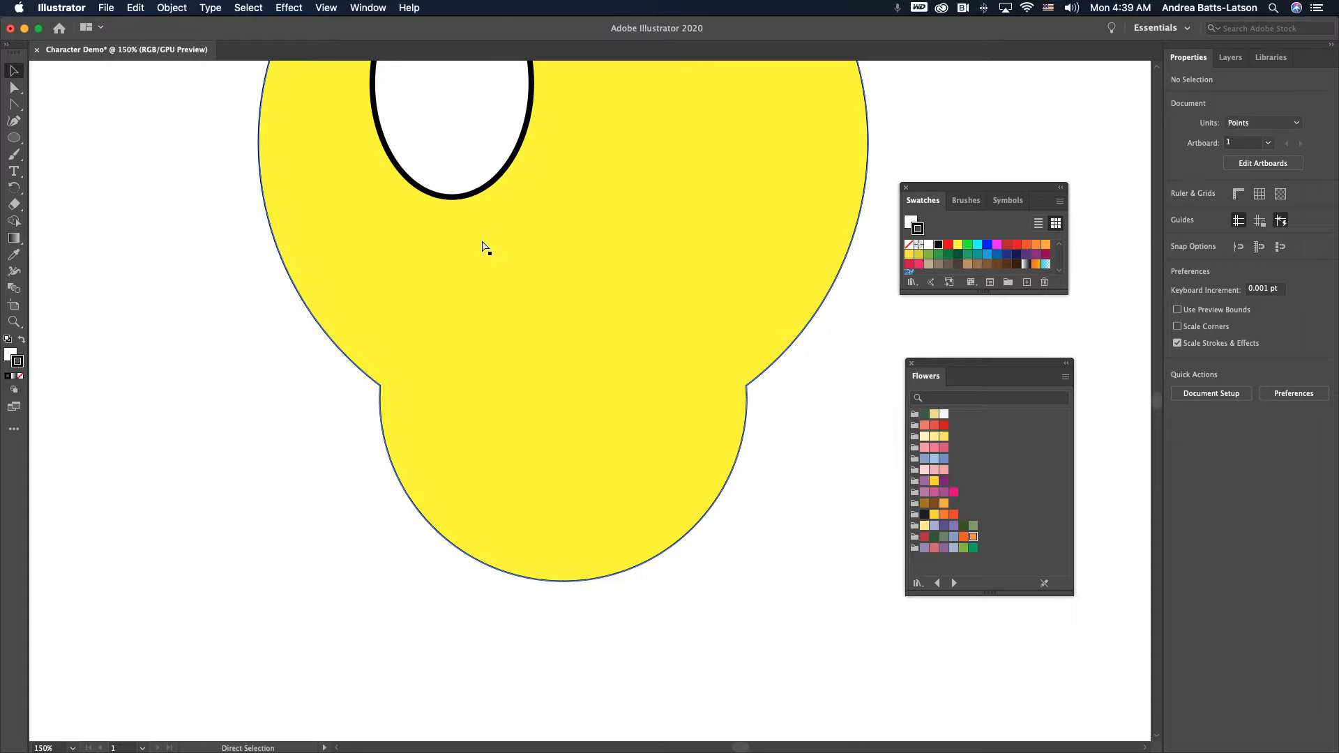
drag(428, 126, 431, 267)
scroll(432, 271, up, 3)
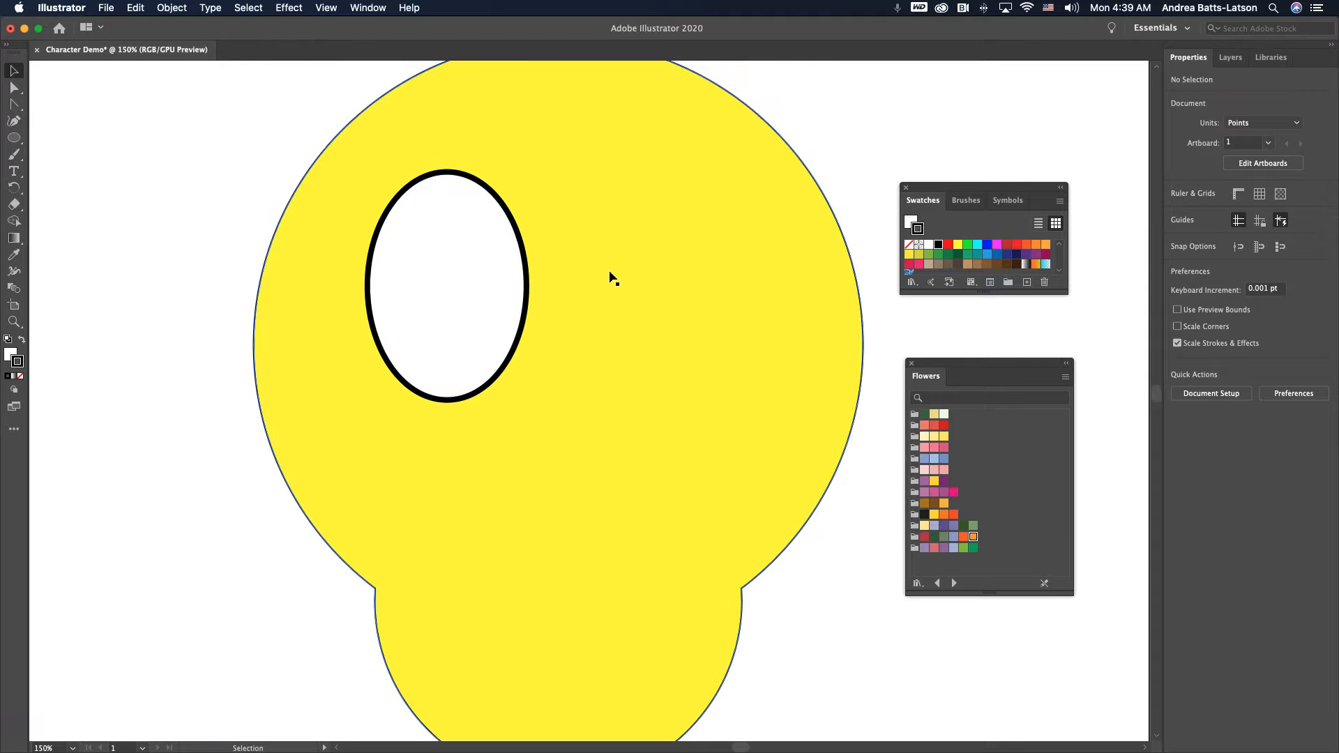
Step: Try drawing a star behind the eye ellipse in Draw Behind mode, and undo the star
click(448, 174)
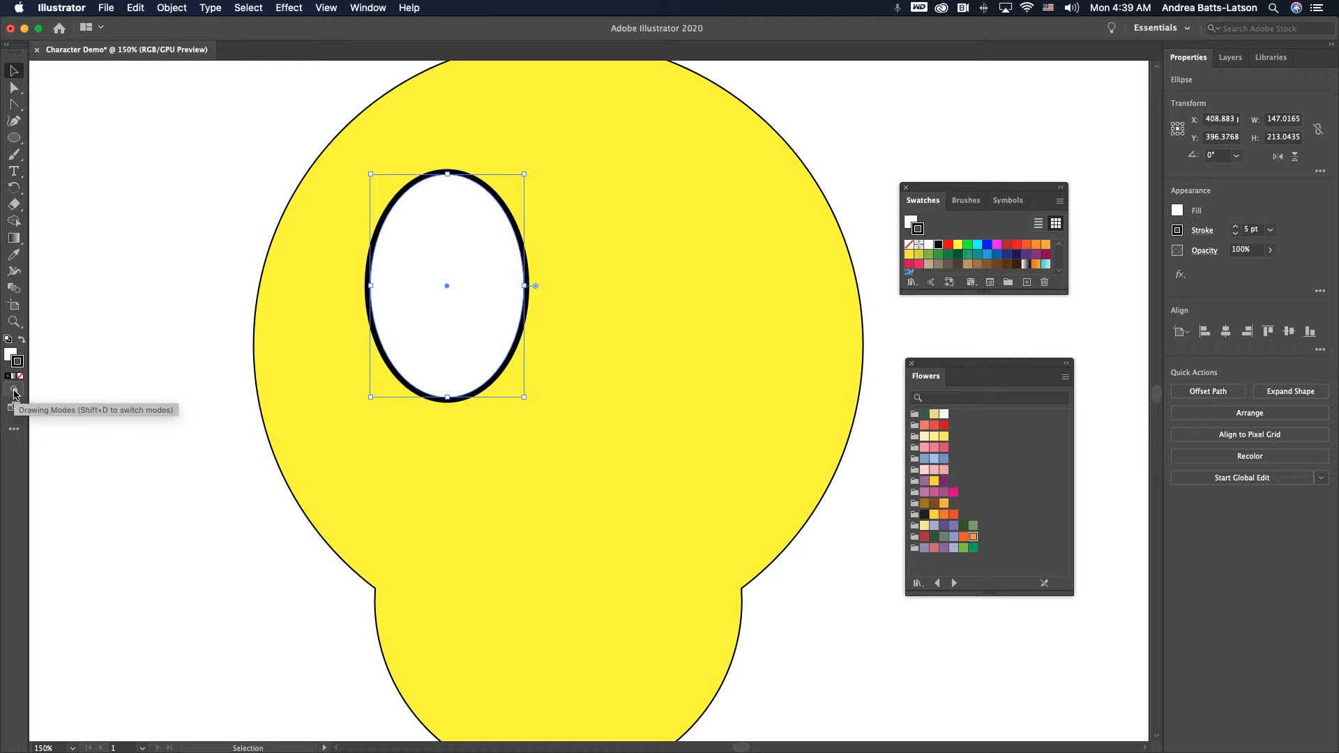
click(13, 393)
click(13, 392)
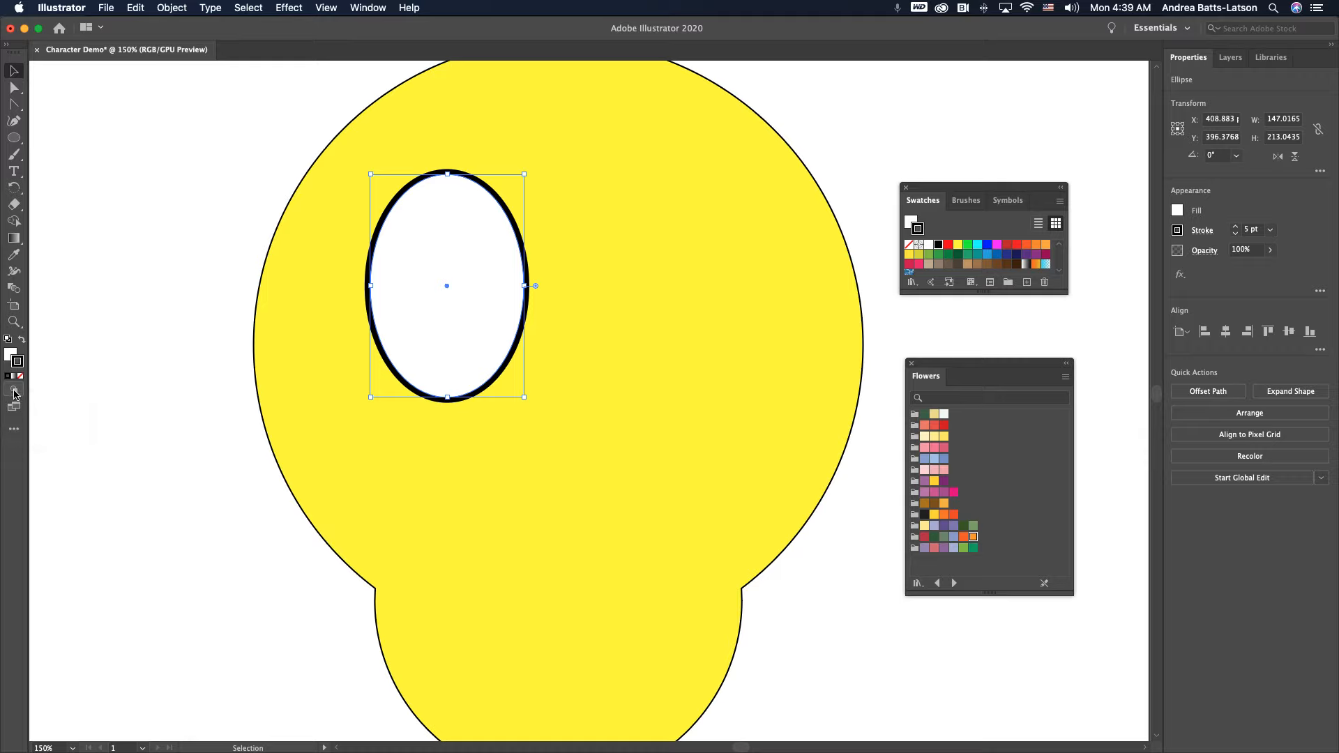
click(14, 393)
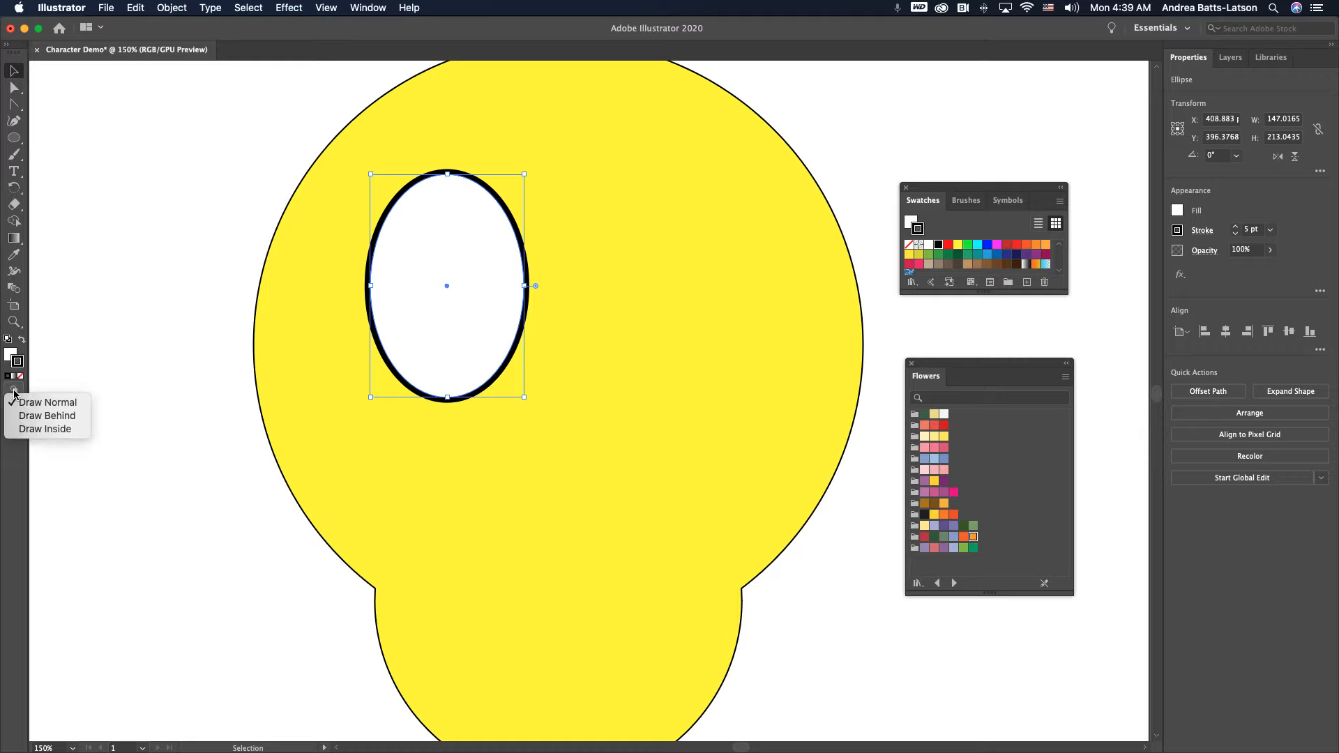
click(45, 421)
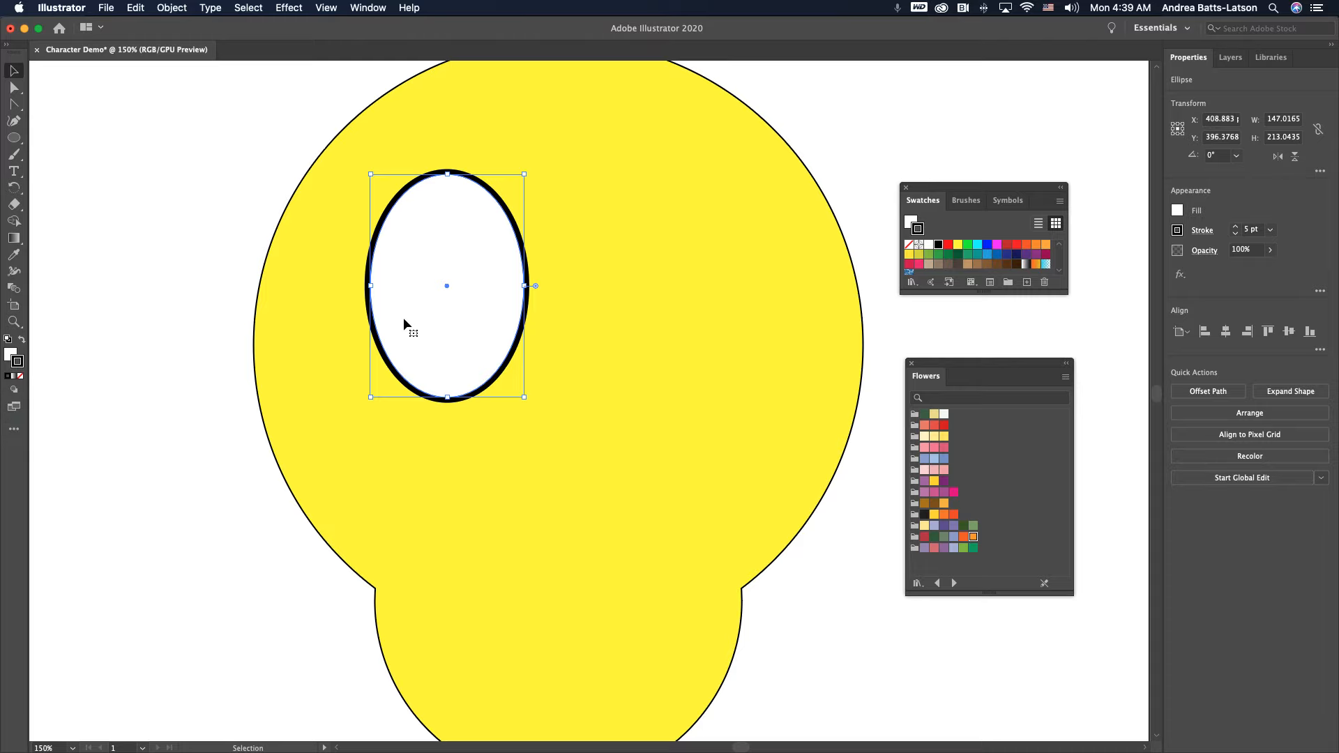
click(14, 137)
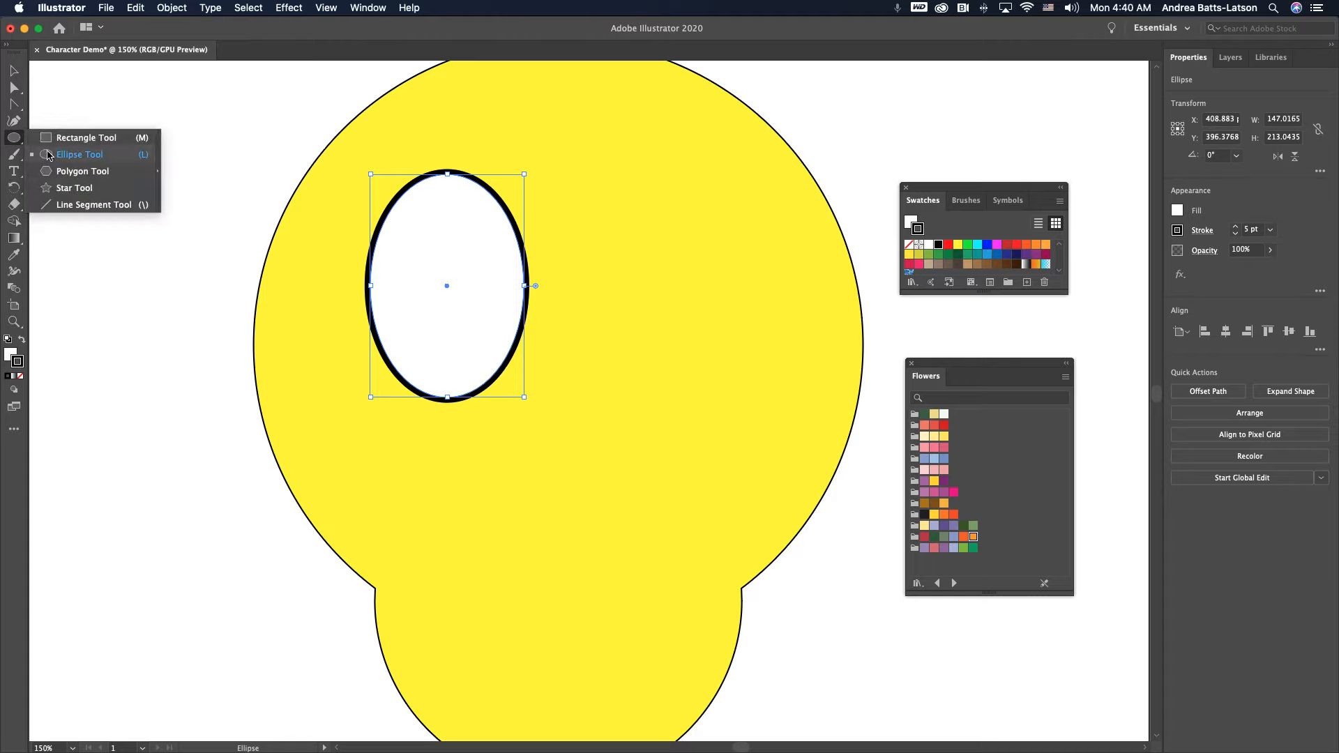
click(61, 187)
drag(425, 283, 562, 392)
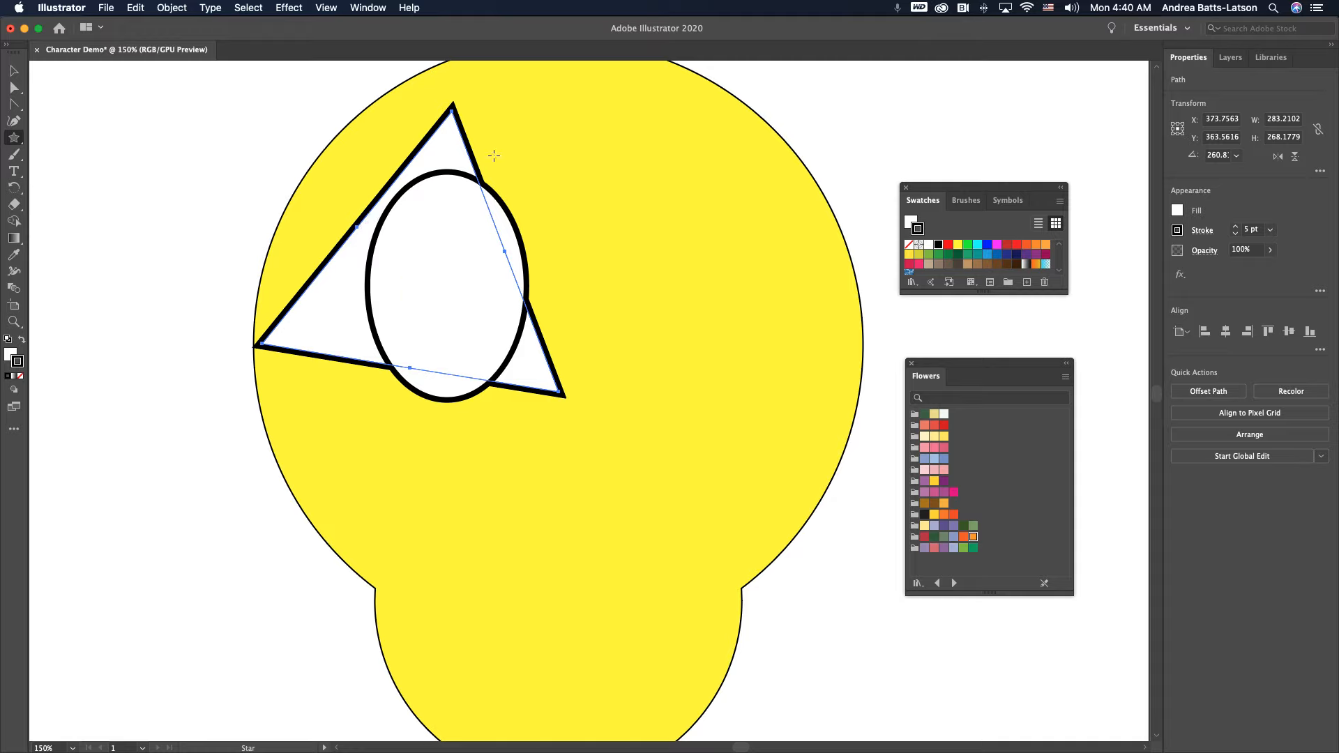
key(super+z)
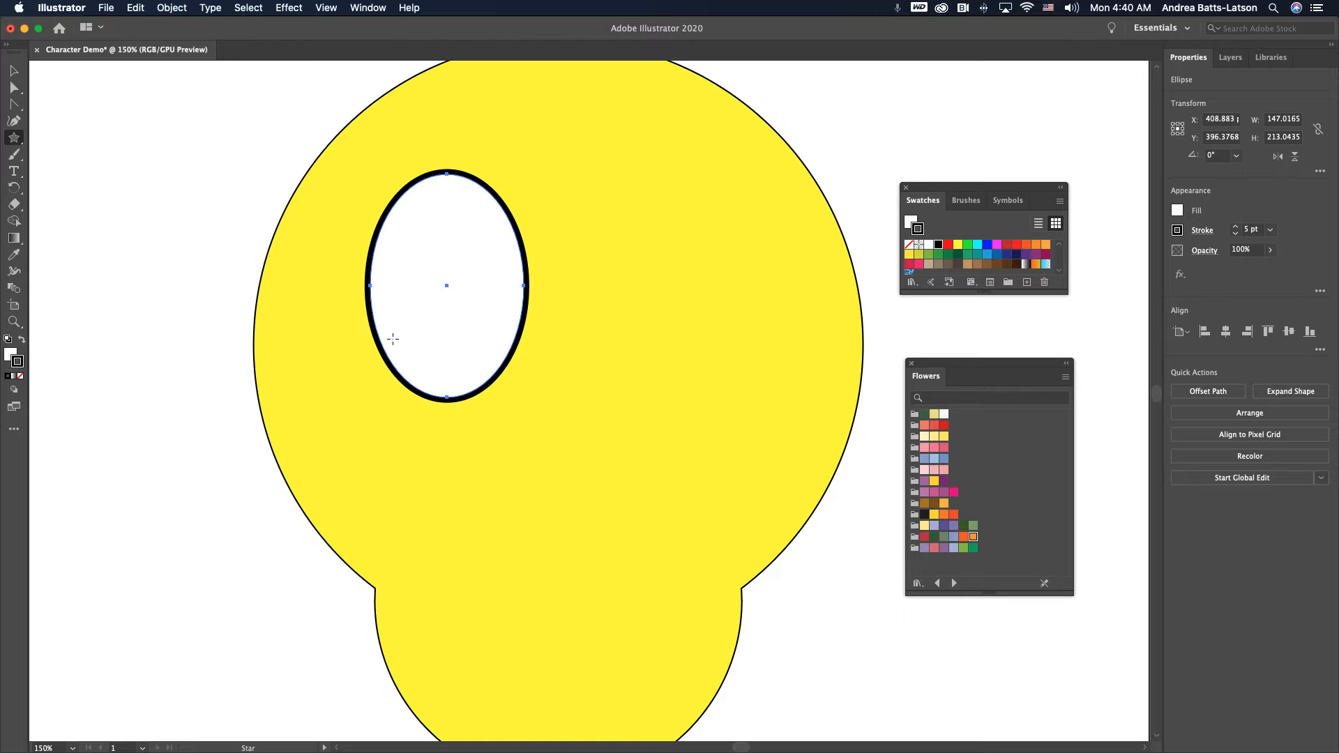
Step: Draw a muted purple ellipse without a stroke, about 139 by 194 pt, inside the eye using Draw Inside mode, offset toward its lower left
click(13, 389)
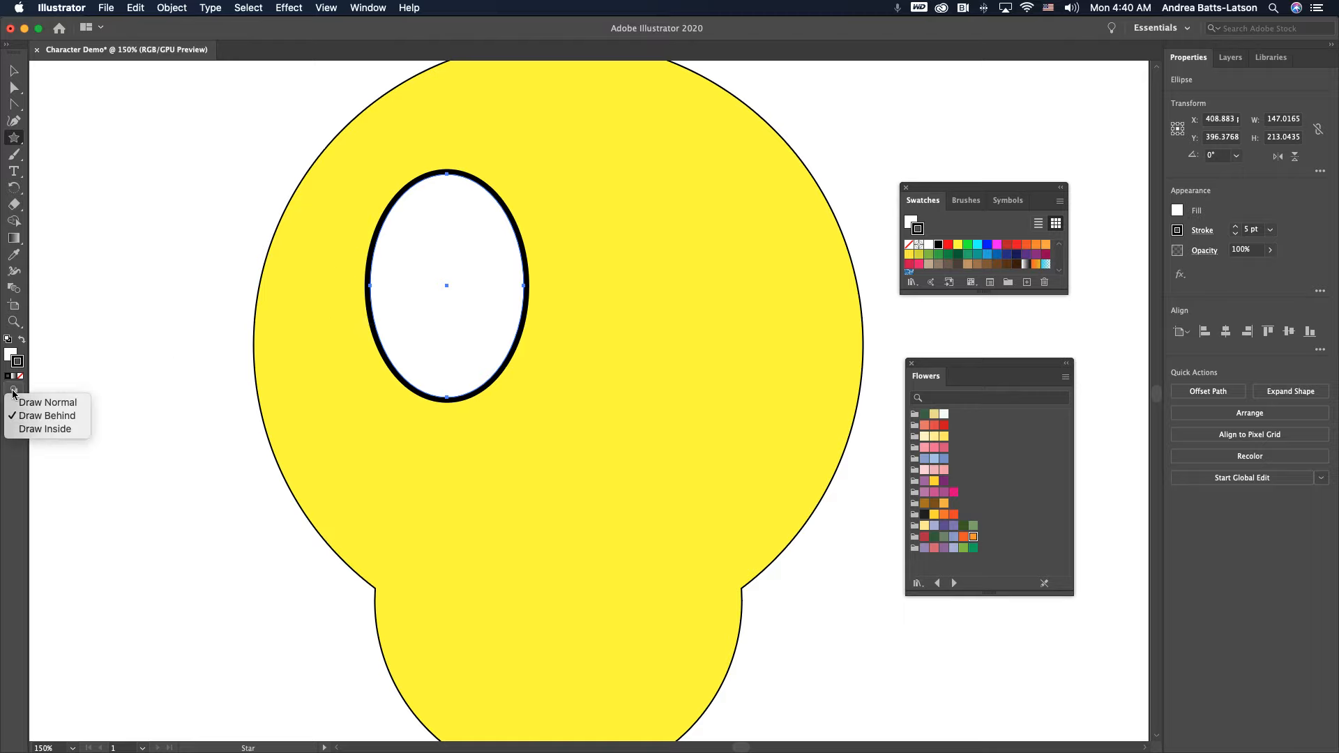
click(43, 429)
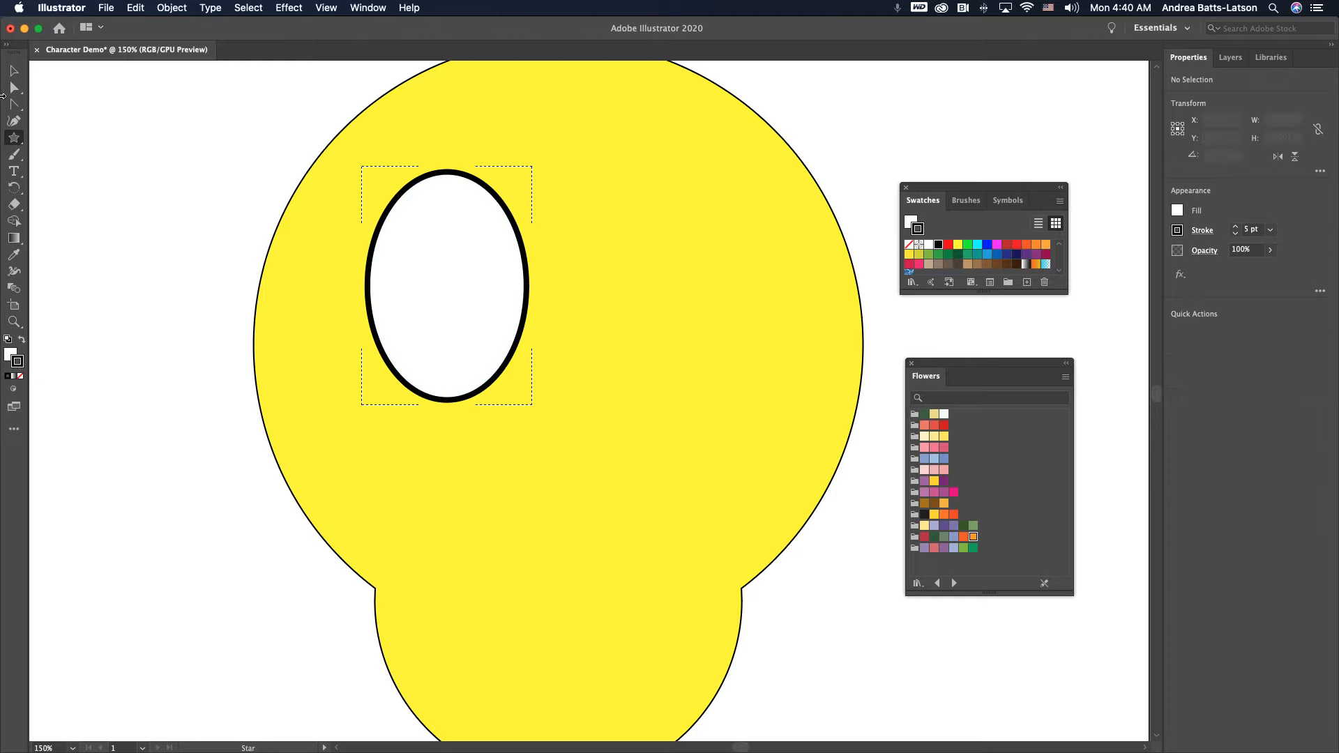
drag(16, 141, 44, 155)
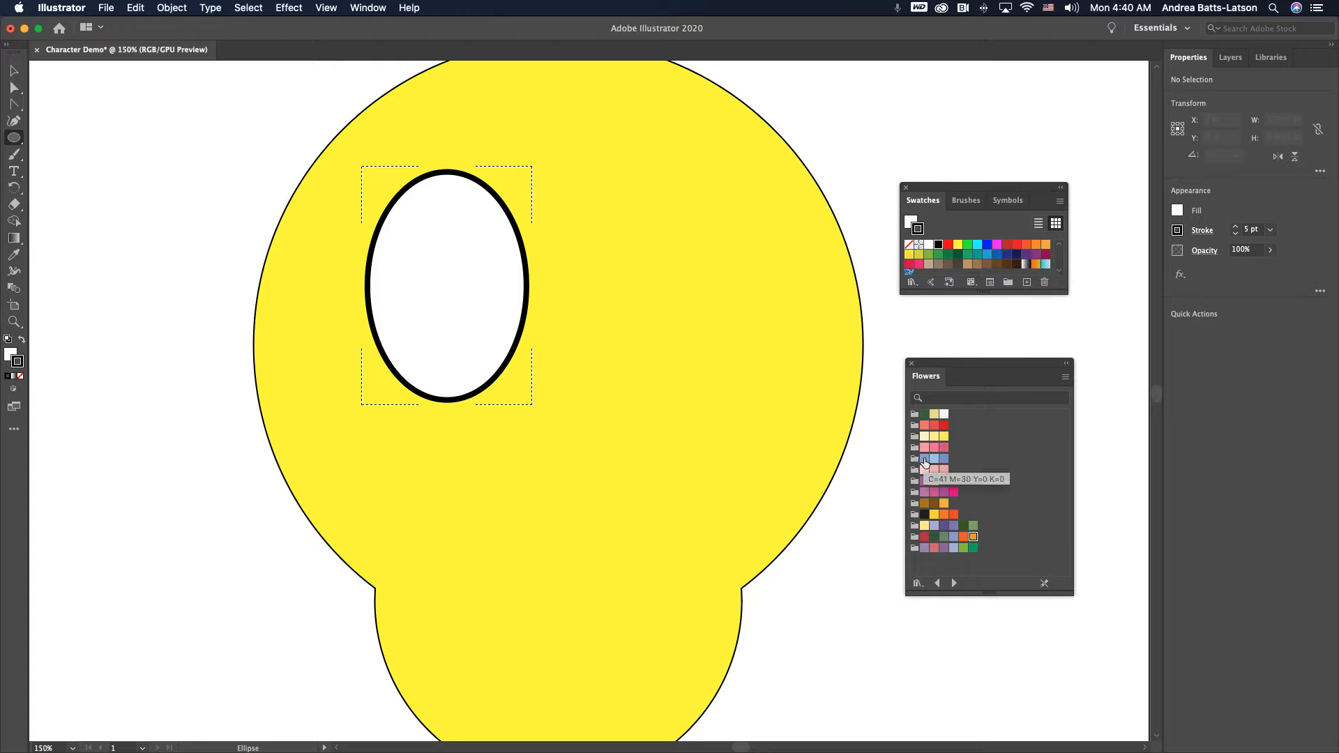
click(924, 548)
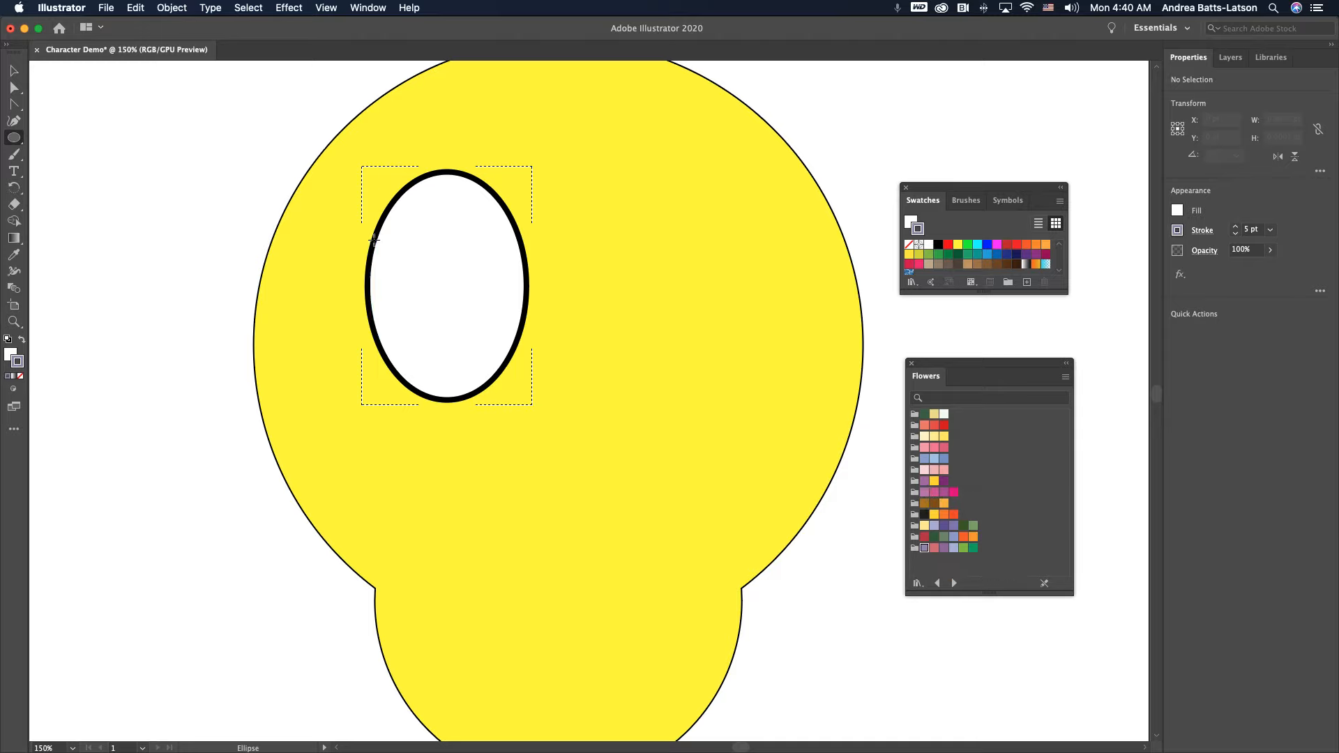
drag(357, 217, 502, 420)
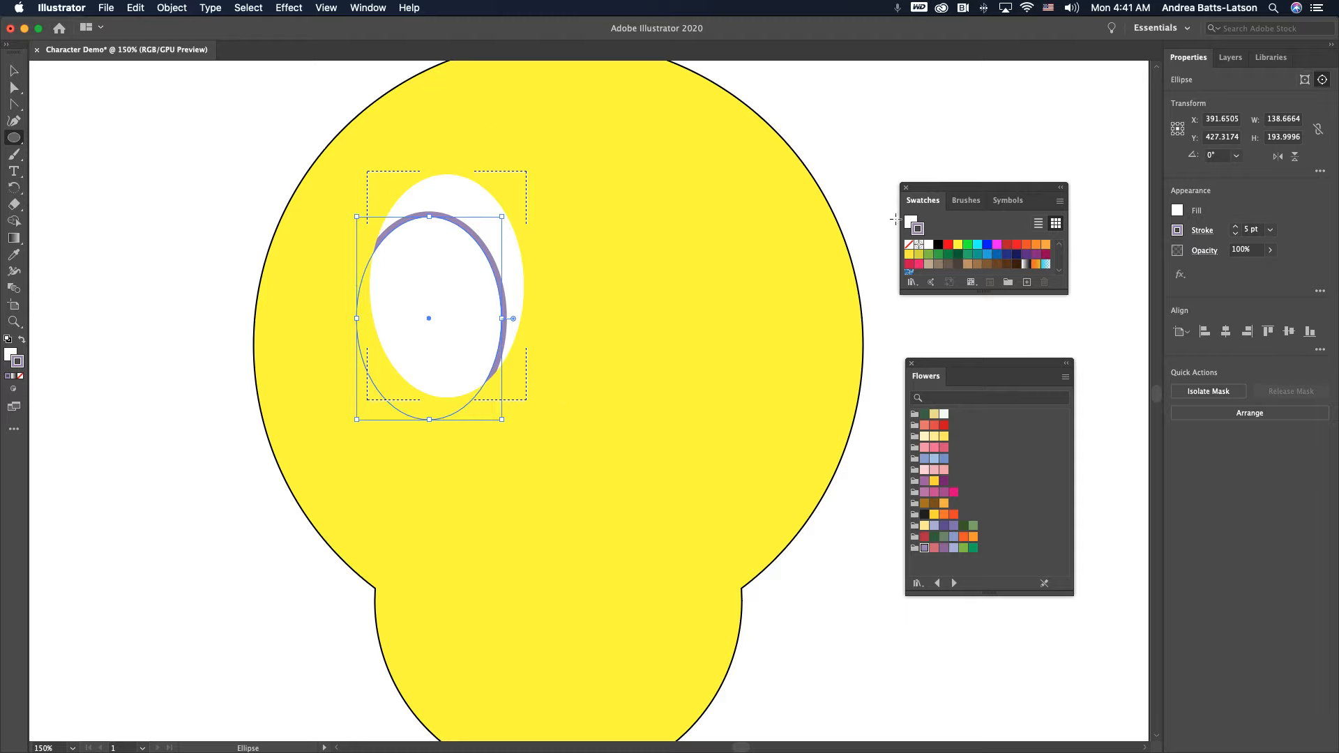
click(22, 341)
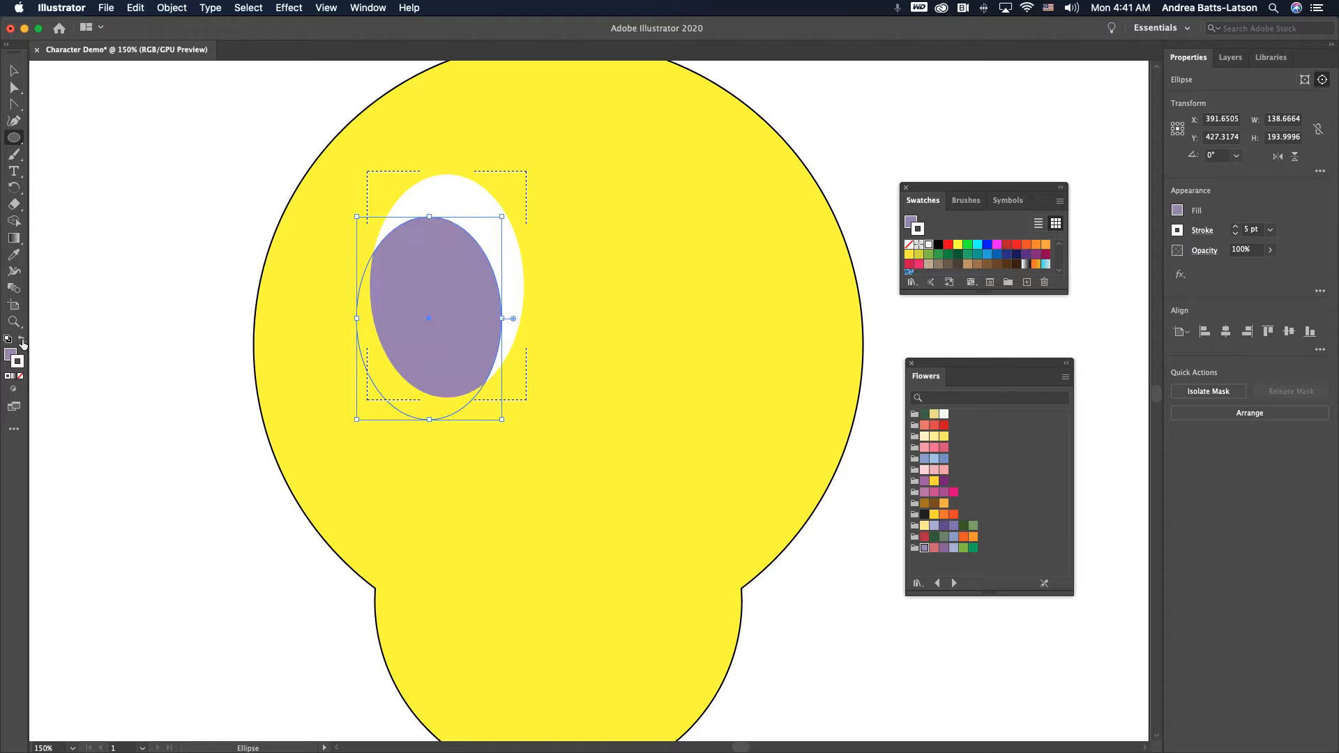
click(21, 378)
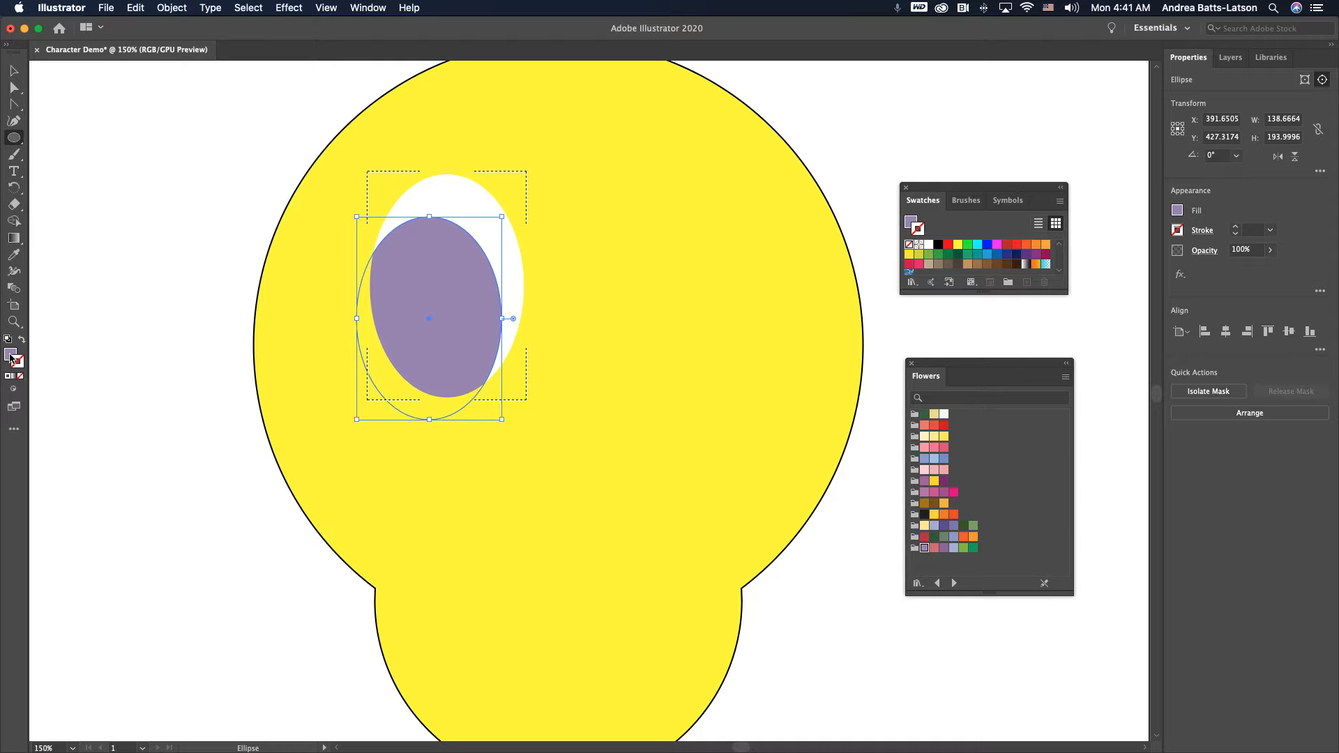
Step: Enlarge the purple ellipse inside the eye slightly to about 144 by 195 pt and deselect it
click(11, 356)
mouse_move(502, 219)
mouse_down()
mouse_move(506, 204)
mouse_move(507, 215)
mouse_up()
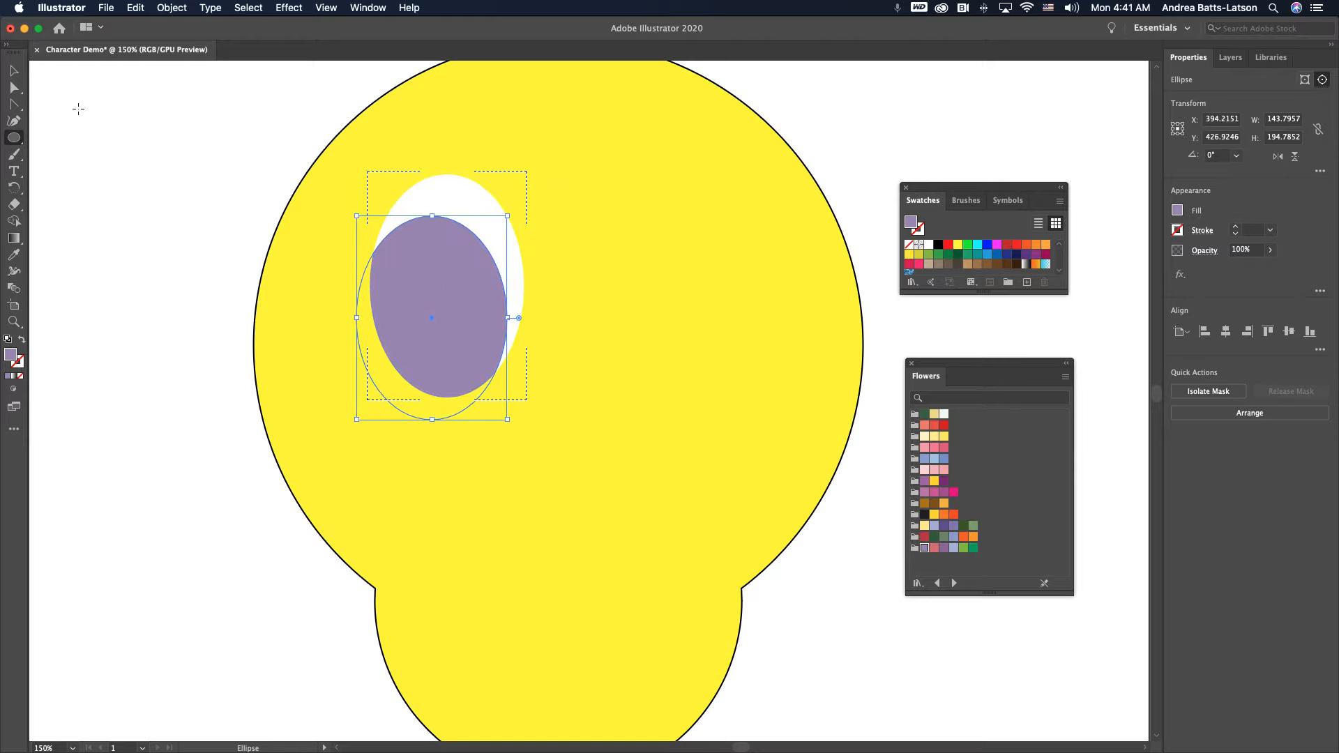
click(14, 70)
click(215, 186)
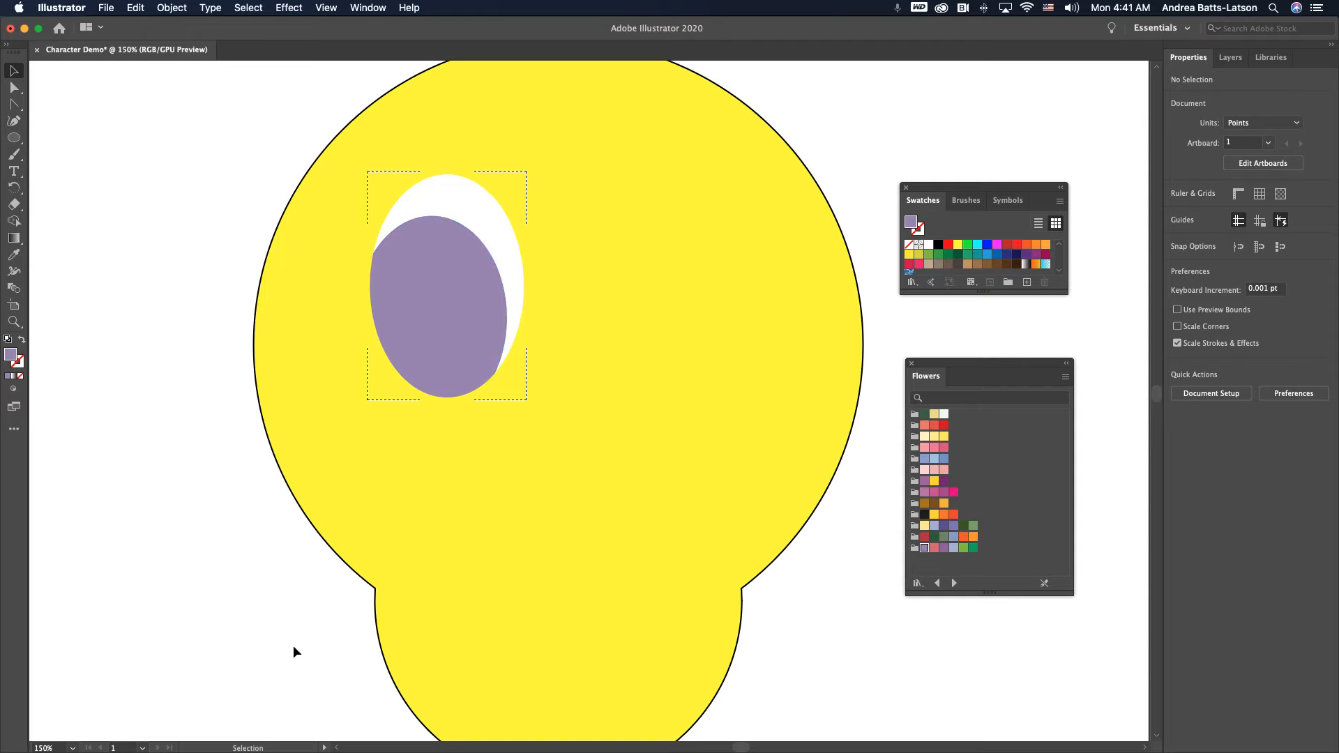
Step: Select only the purple ellipse within the eye's clip group and set Draw Inside mode to use it as the container
click(414, 312)
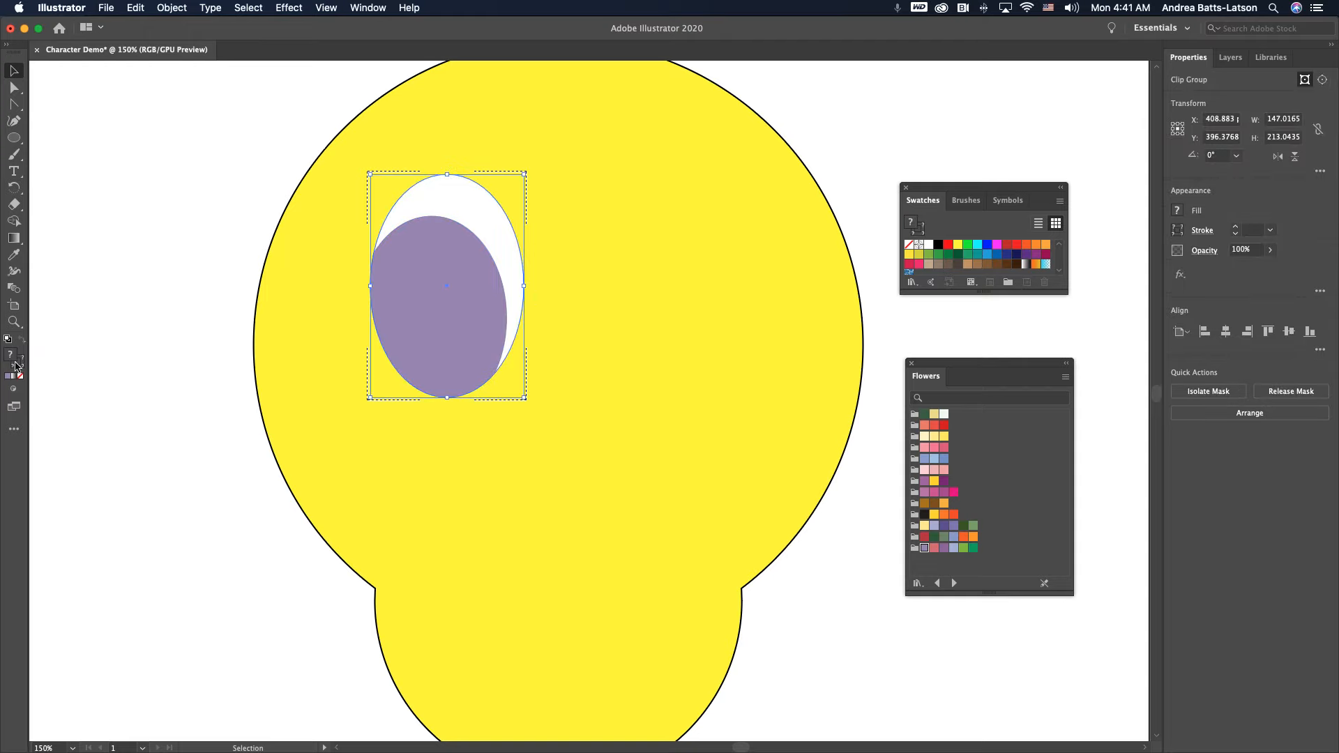
click(1230, 57)
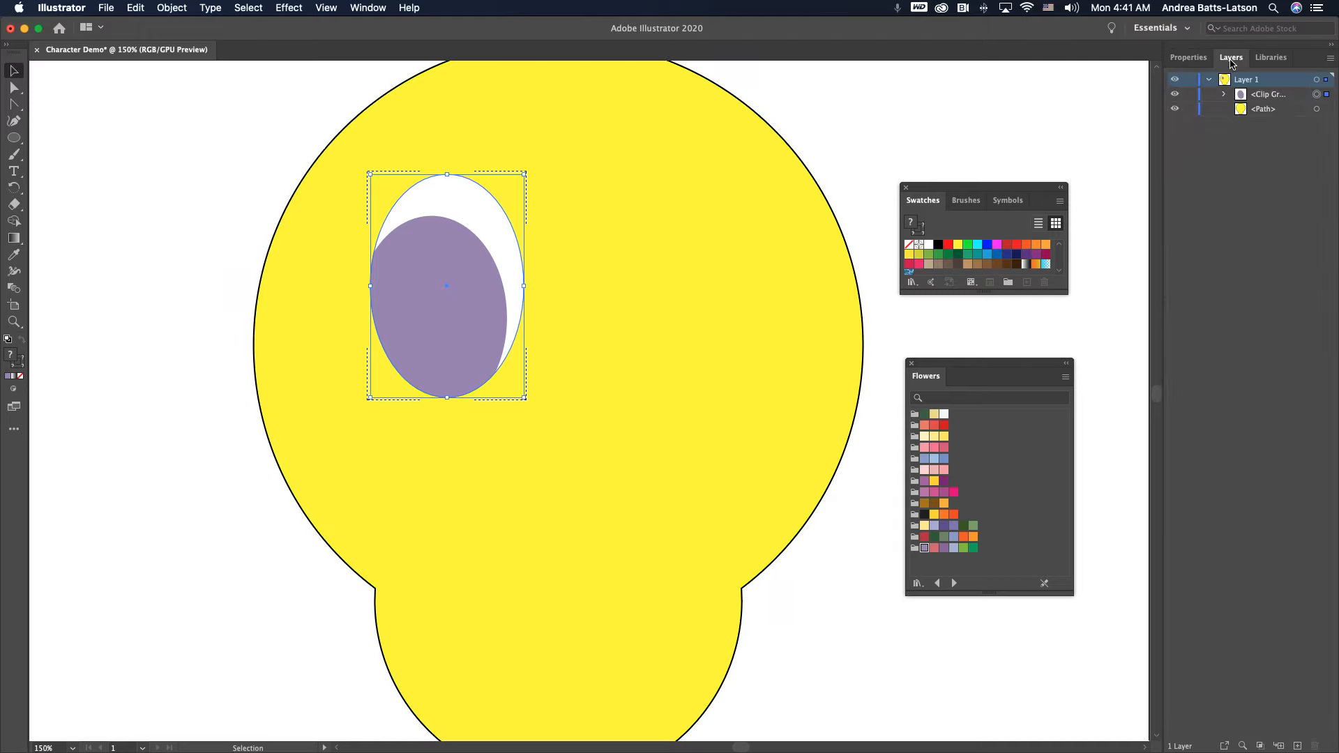
click(1226, 95)
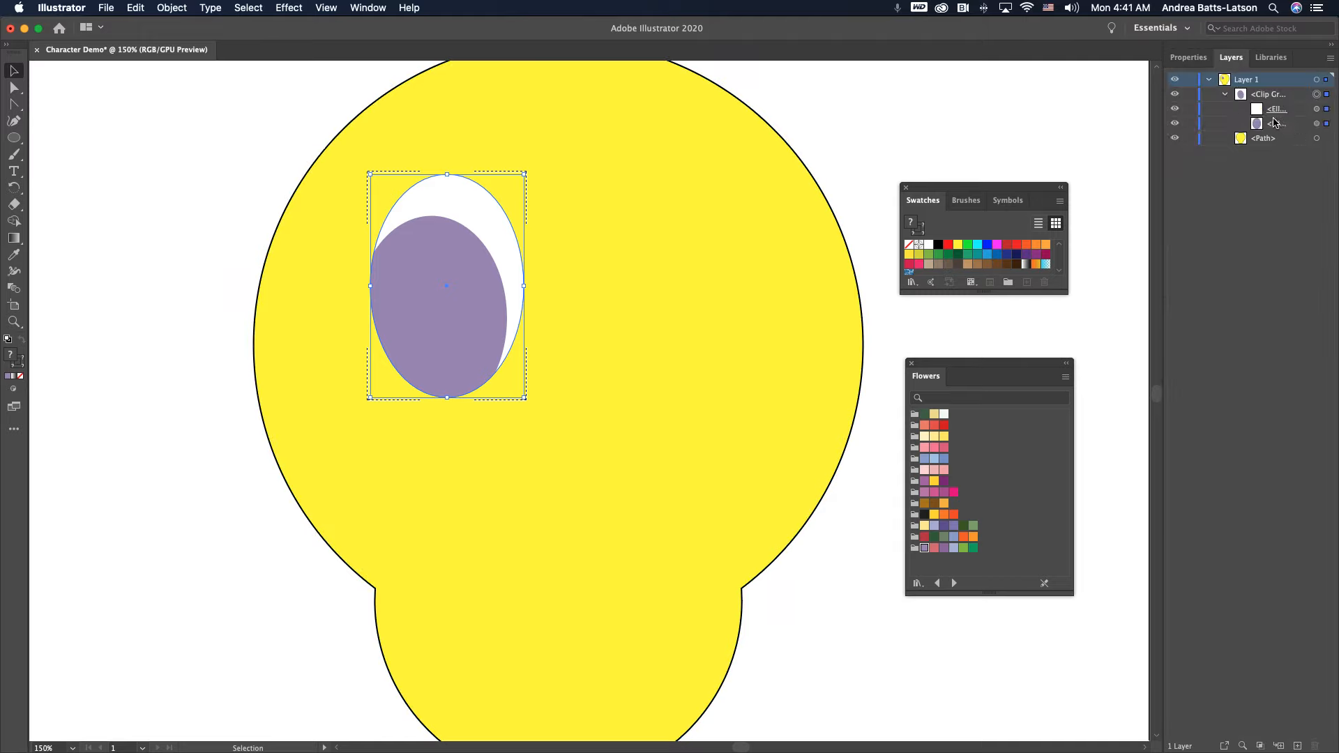
click(1316, 124)
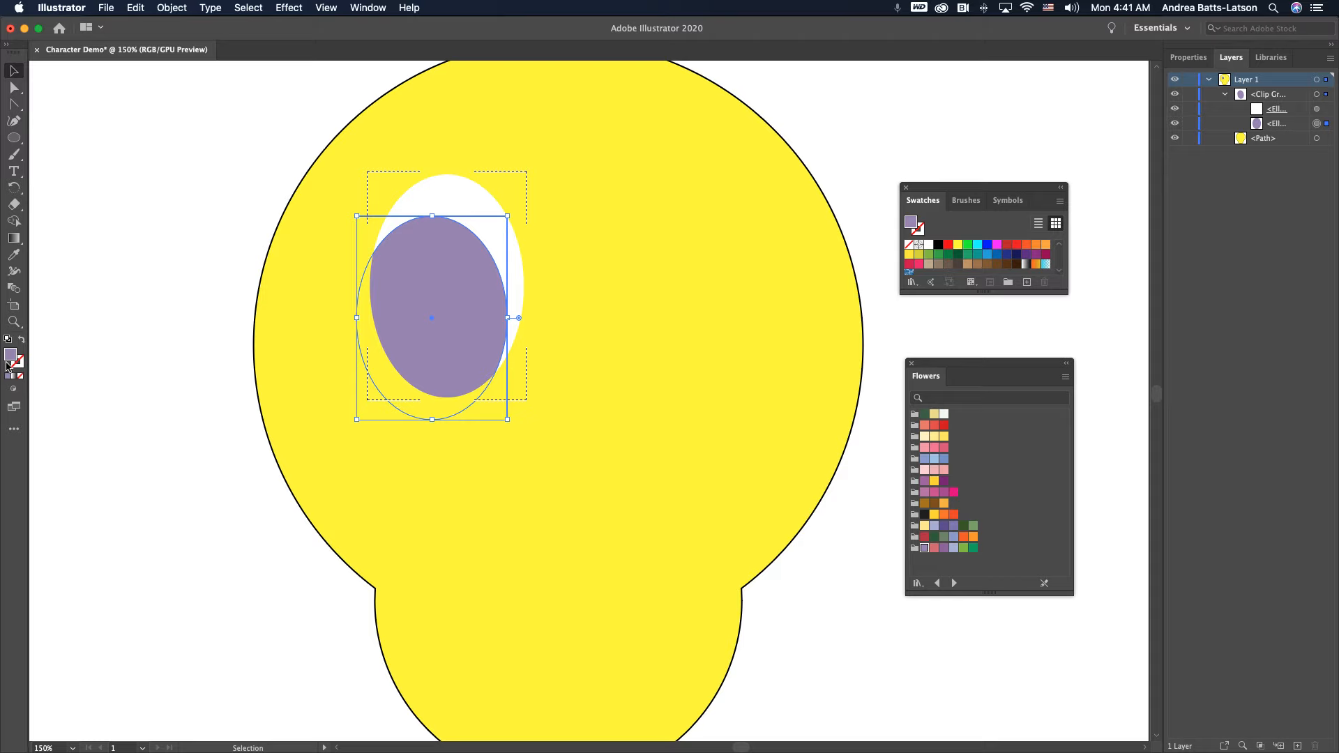
click(12, 391)
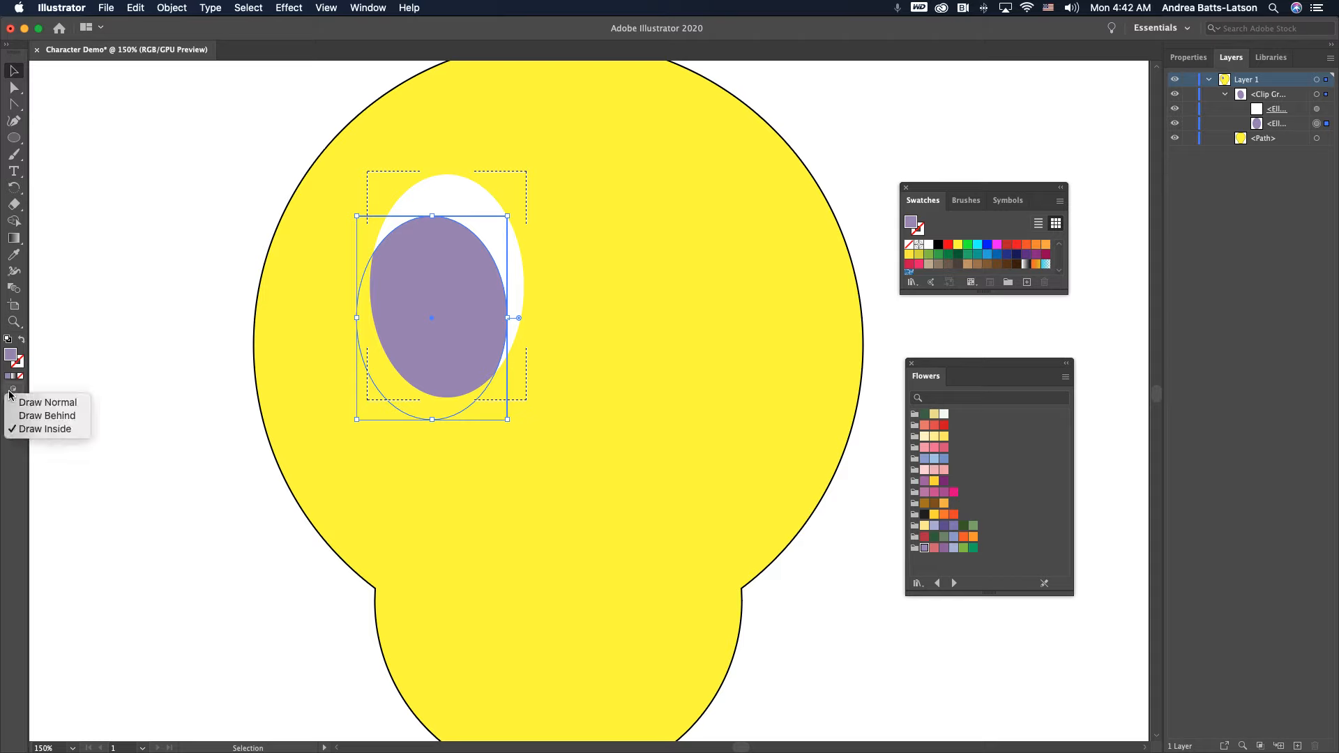
click(38, 428)
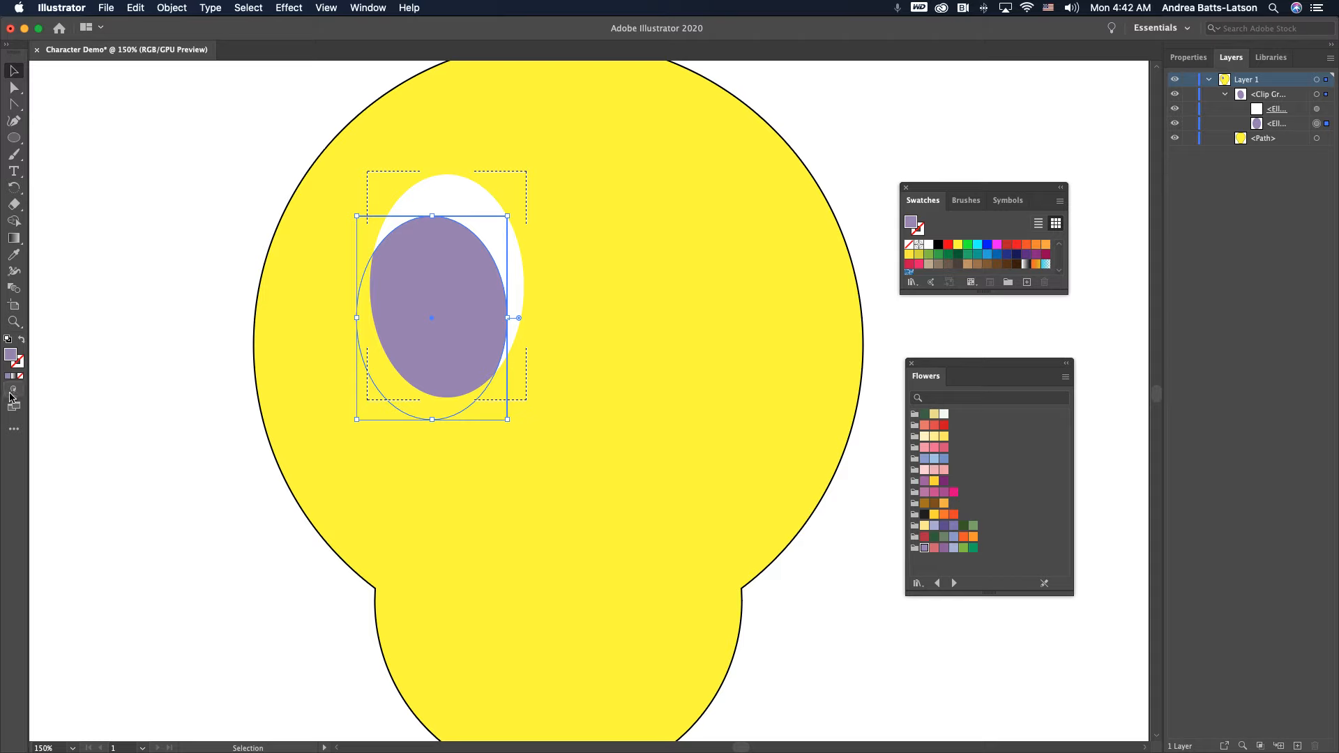
click(12, 391)
click(41, 416)
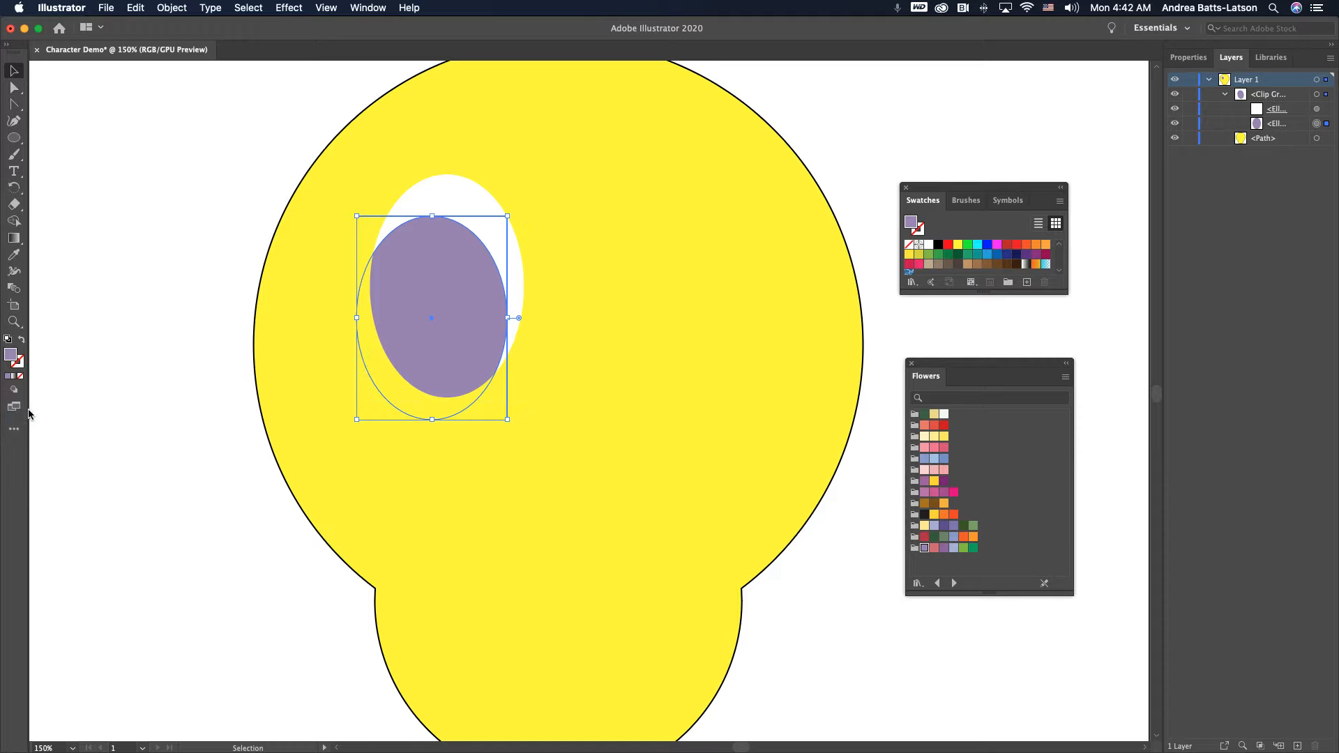
click(17, 393)
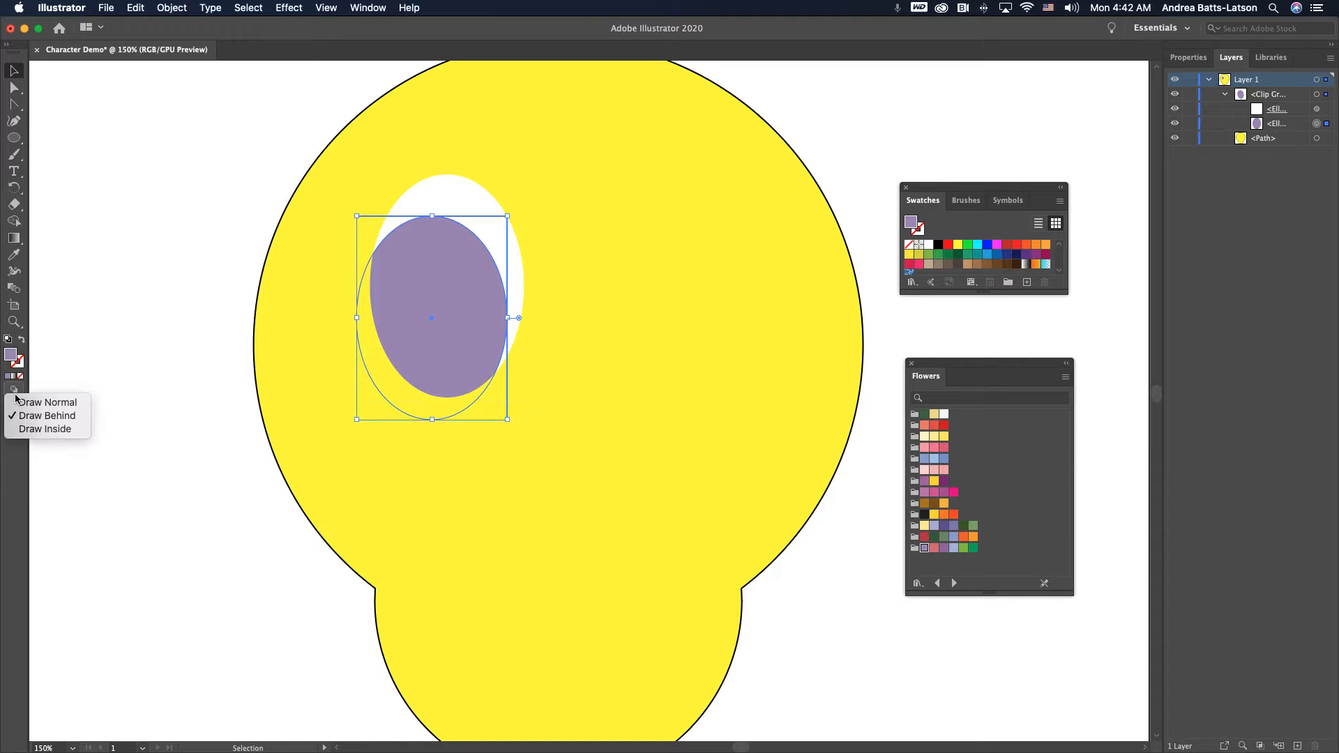
click(40, 428)
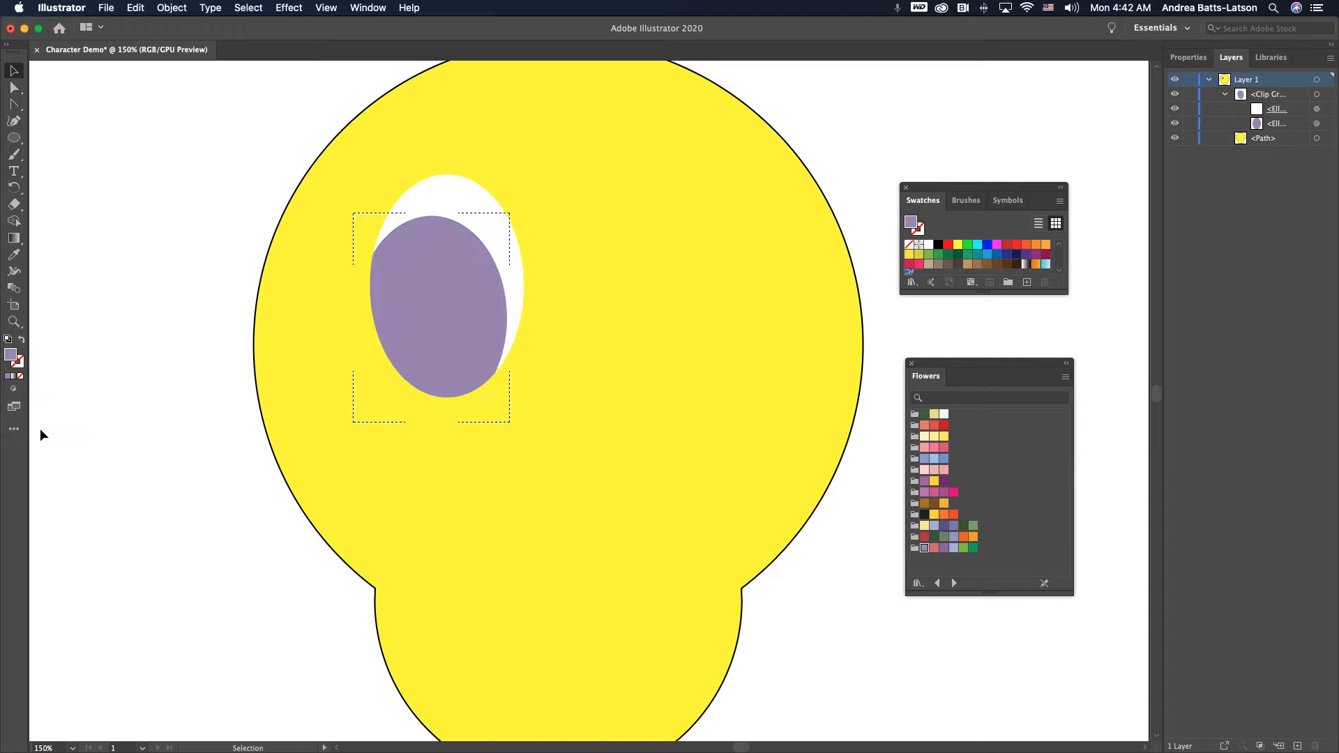
Step: Draw a dark blue ellipse without a stroke inside the purple ellipse, offset toward its lower left and extending past the eye's lower edge
key(super+shift+a)
click(1007, 255)
drag(19, 143, 46, 152)
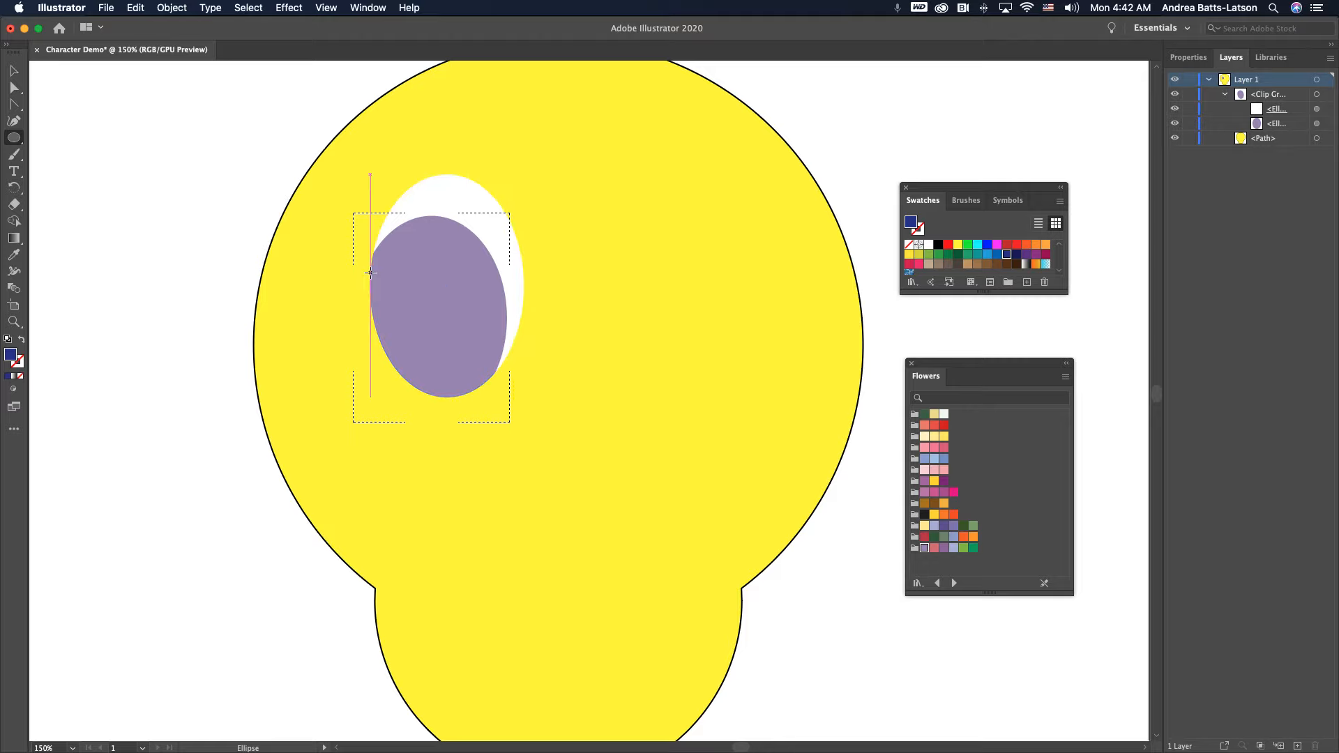
drag(371, 272, 488, 433)
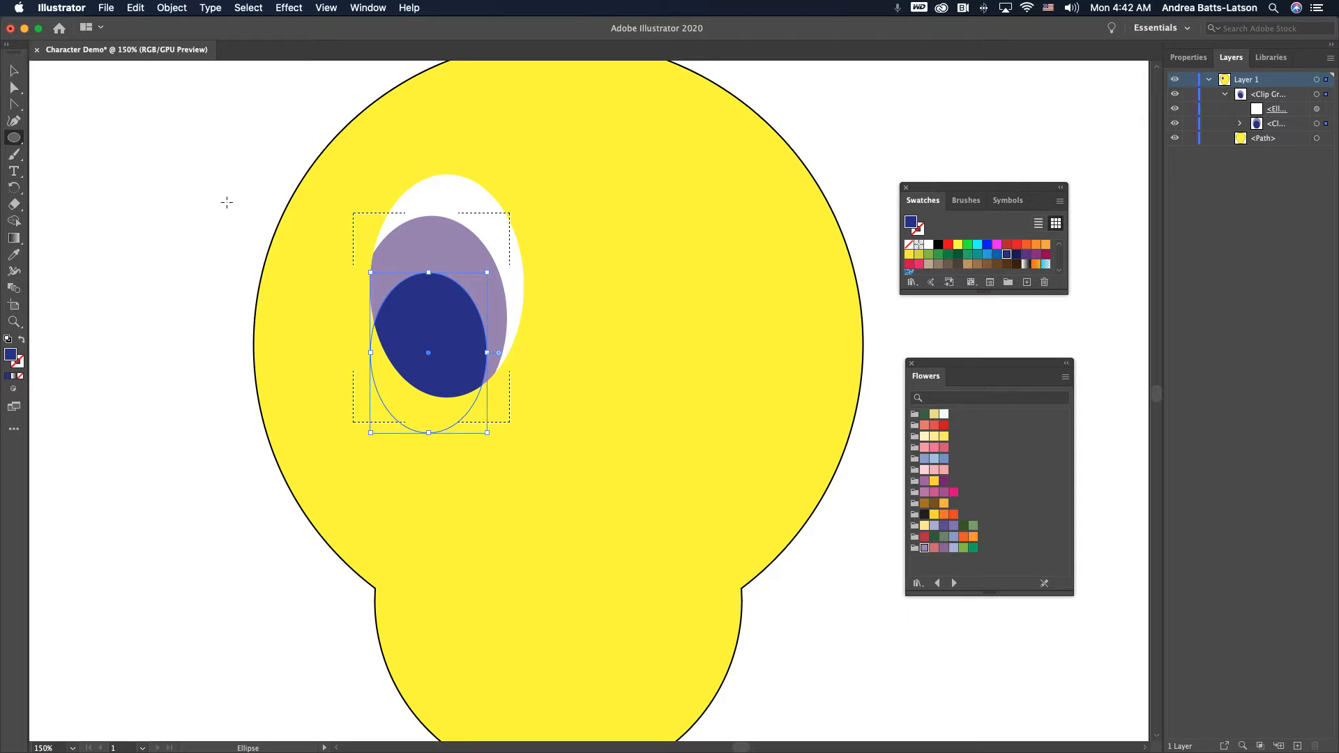
Step: Move the dark blue ellipse up and slightly left within the purple ellipse, and deselect it
click(13, 89)
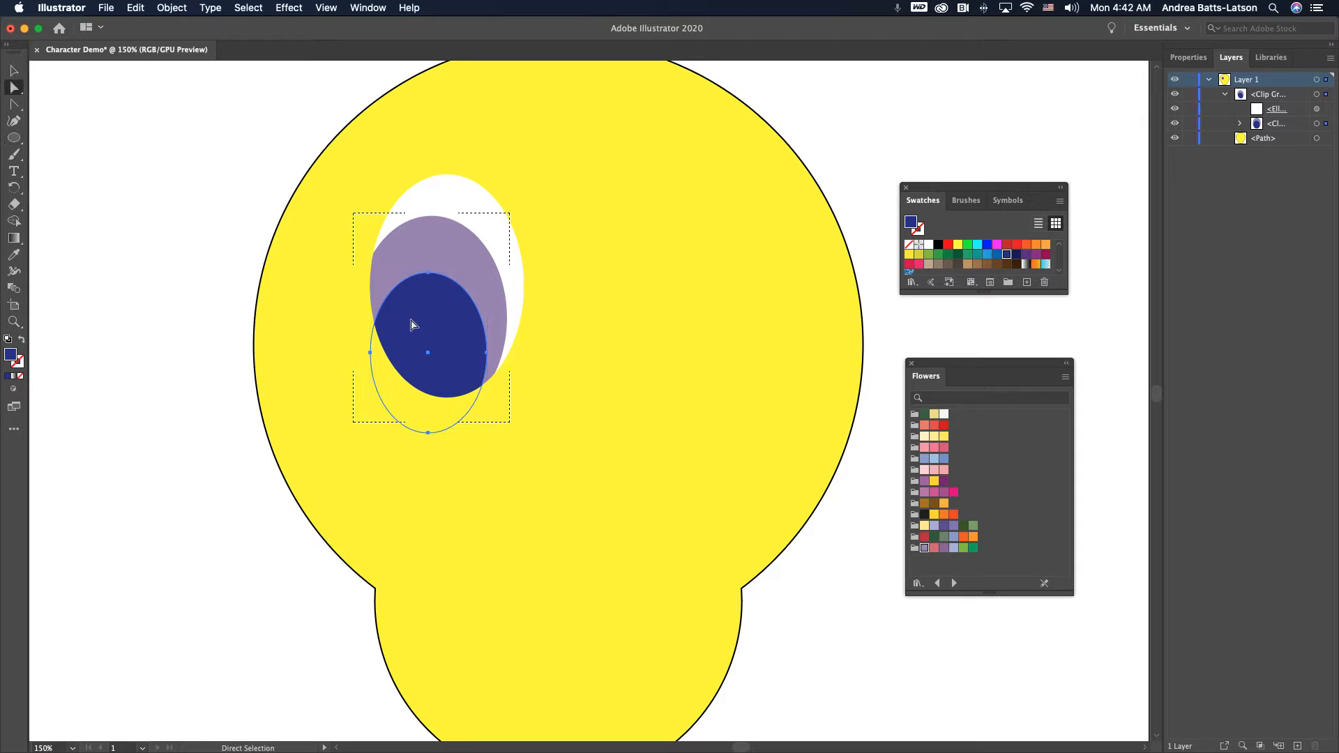
drag(389, 338, 389, 313)
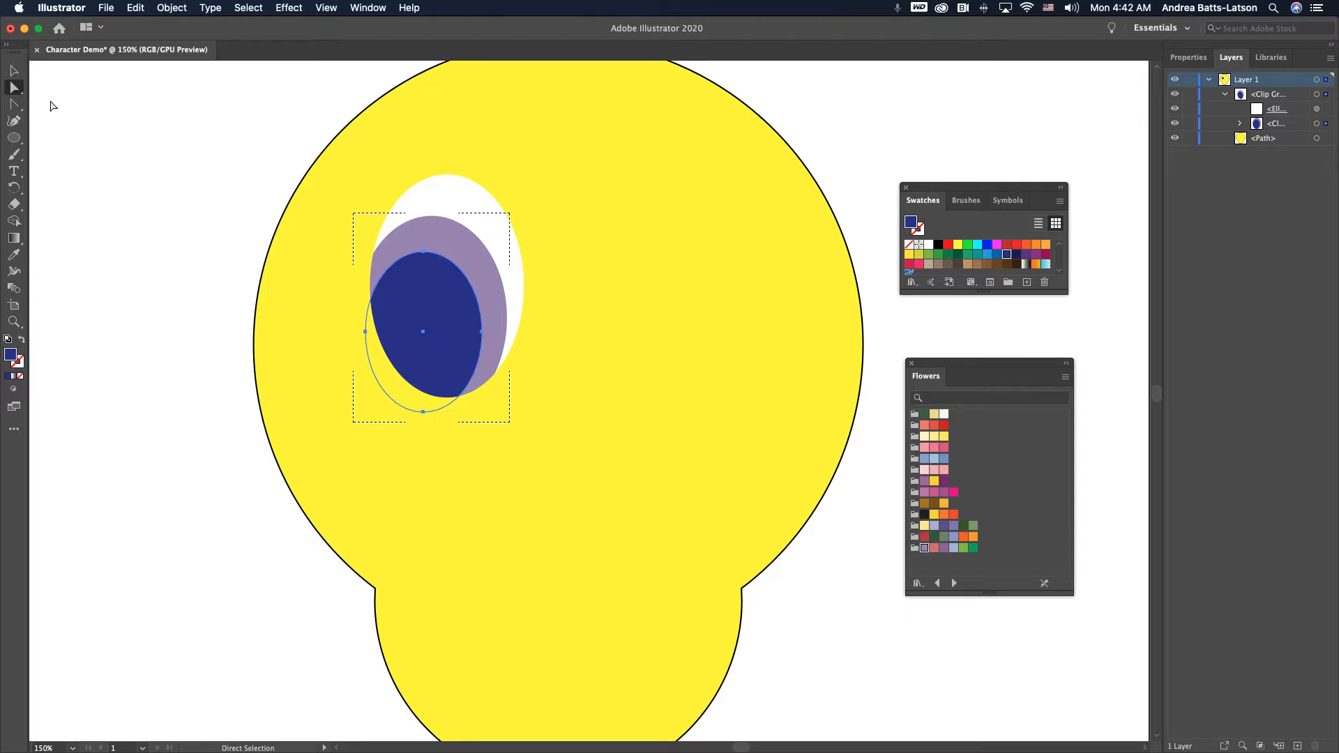
click(14, 71)
click(120, 140)
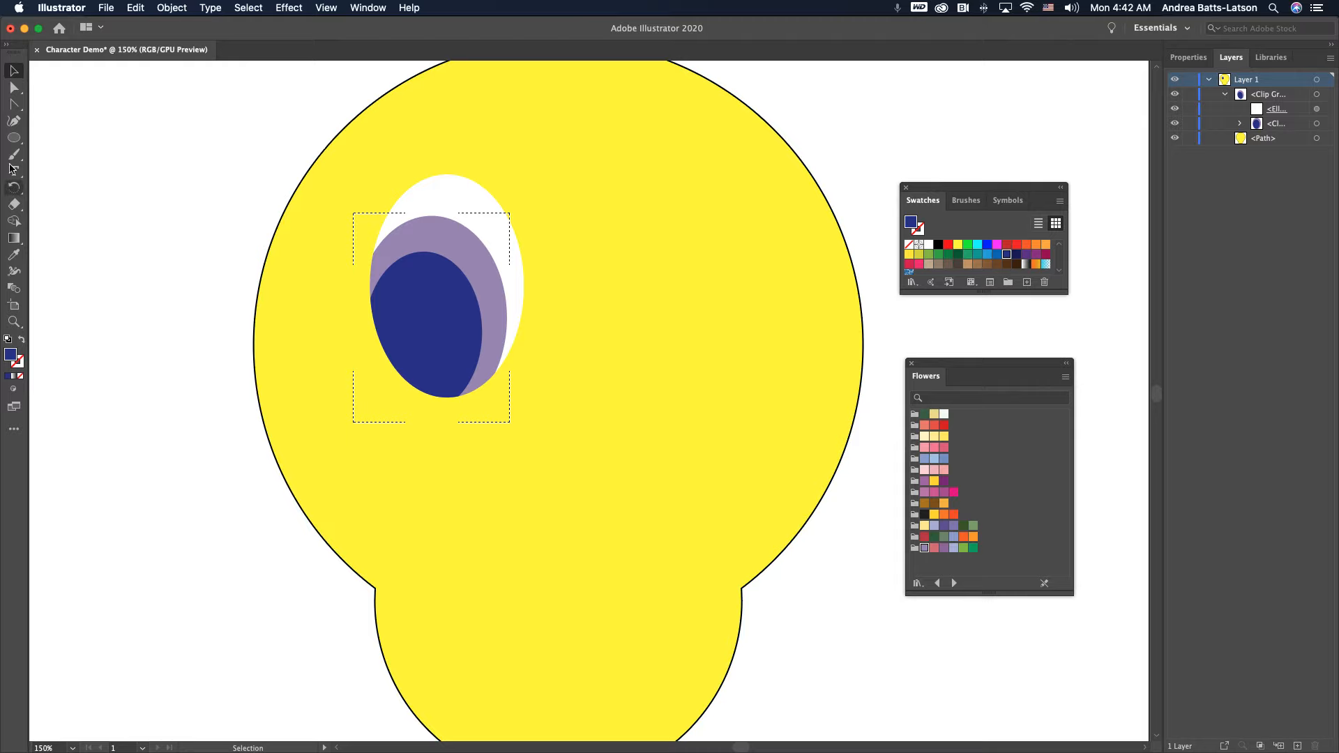
Step: Open the drawing mode options
click(11, 390)
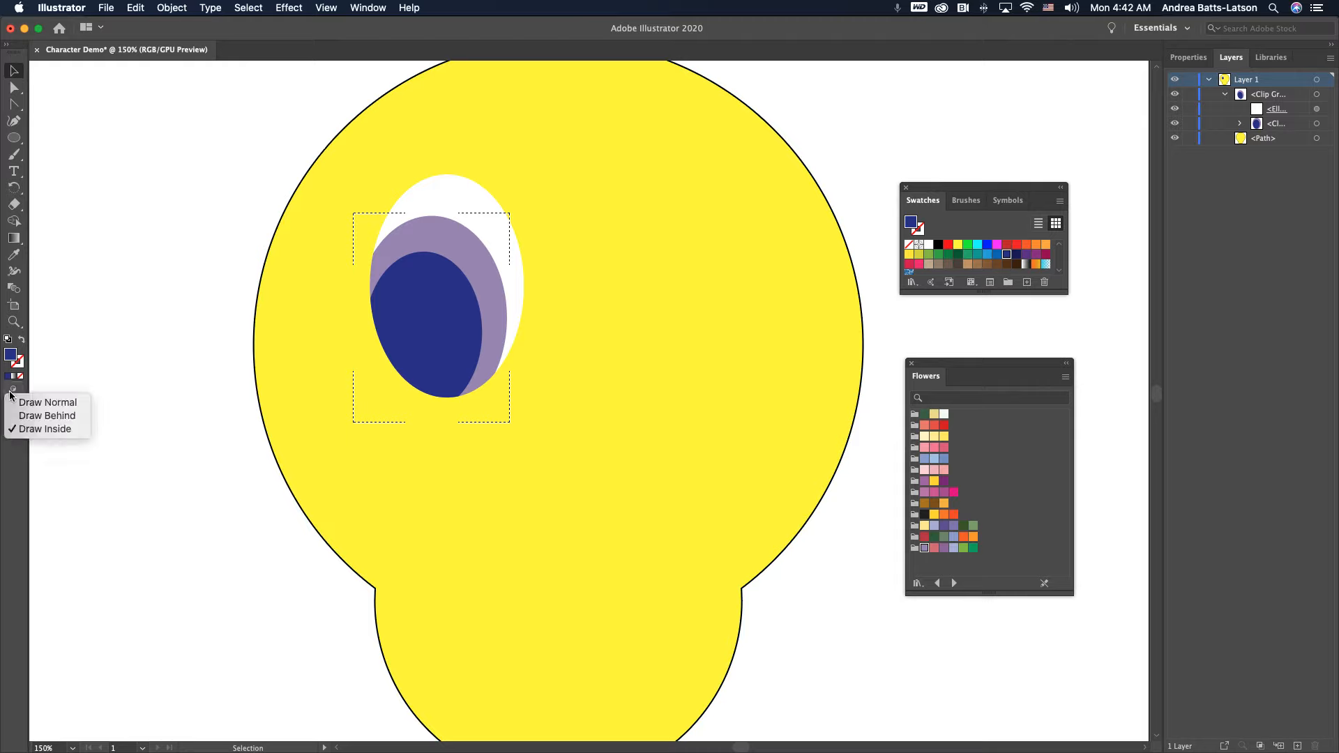
Step: Return to the Draw Normal mode and lock the yellow head path
click(43, 398)
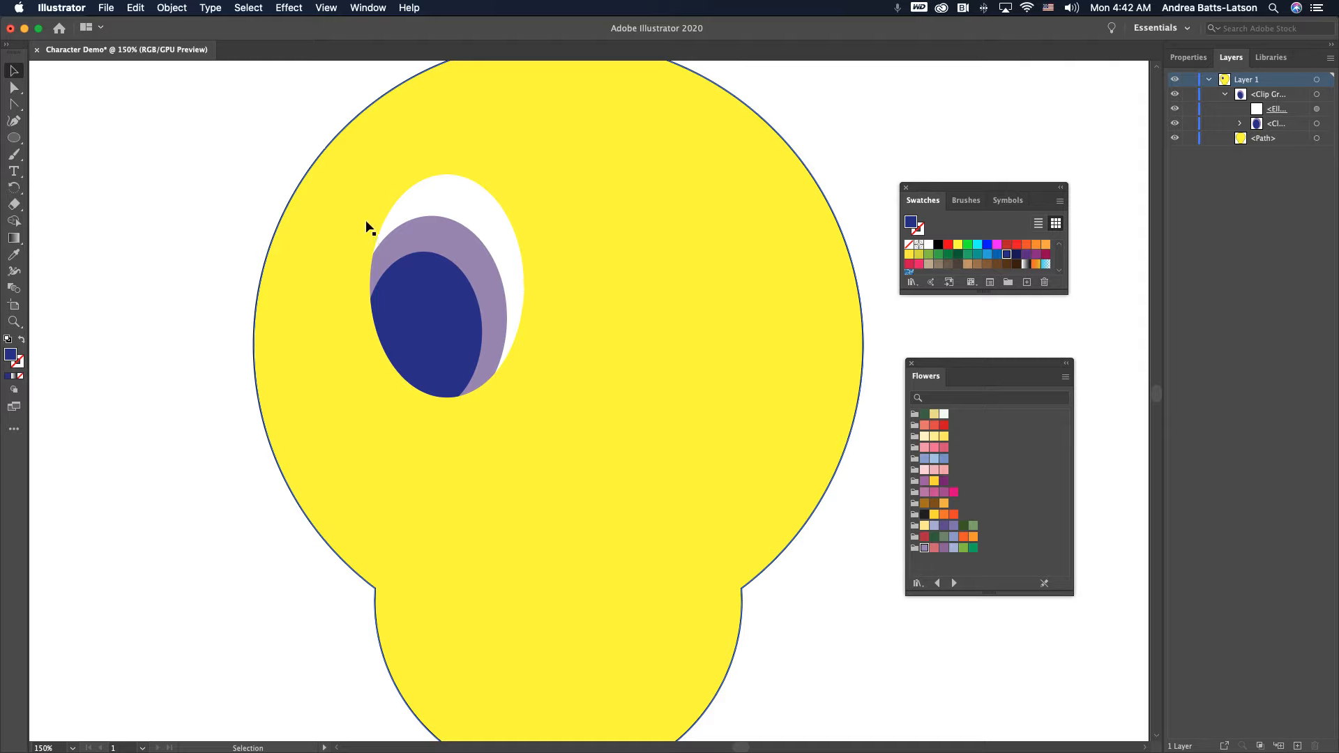
click(495, 198)
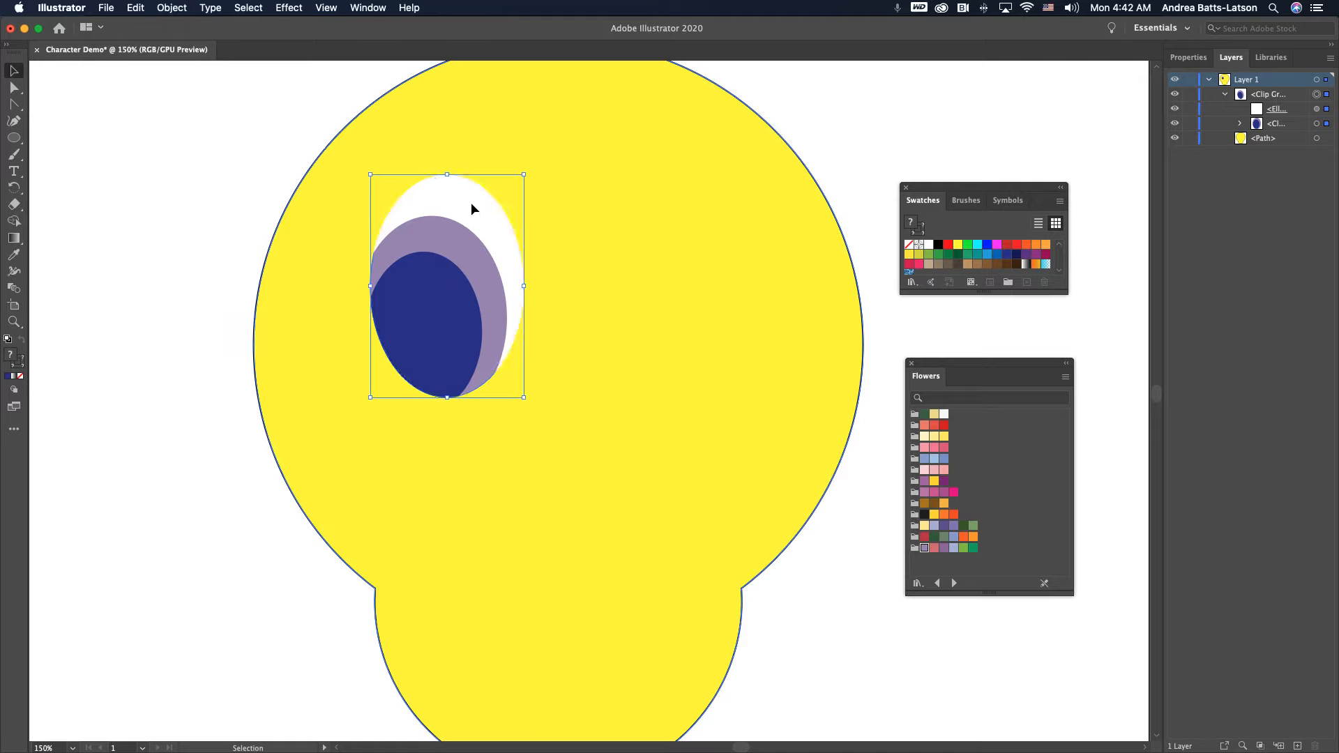
super+click(472, 205)
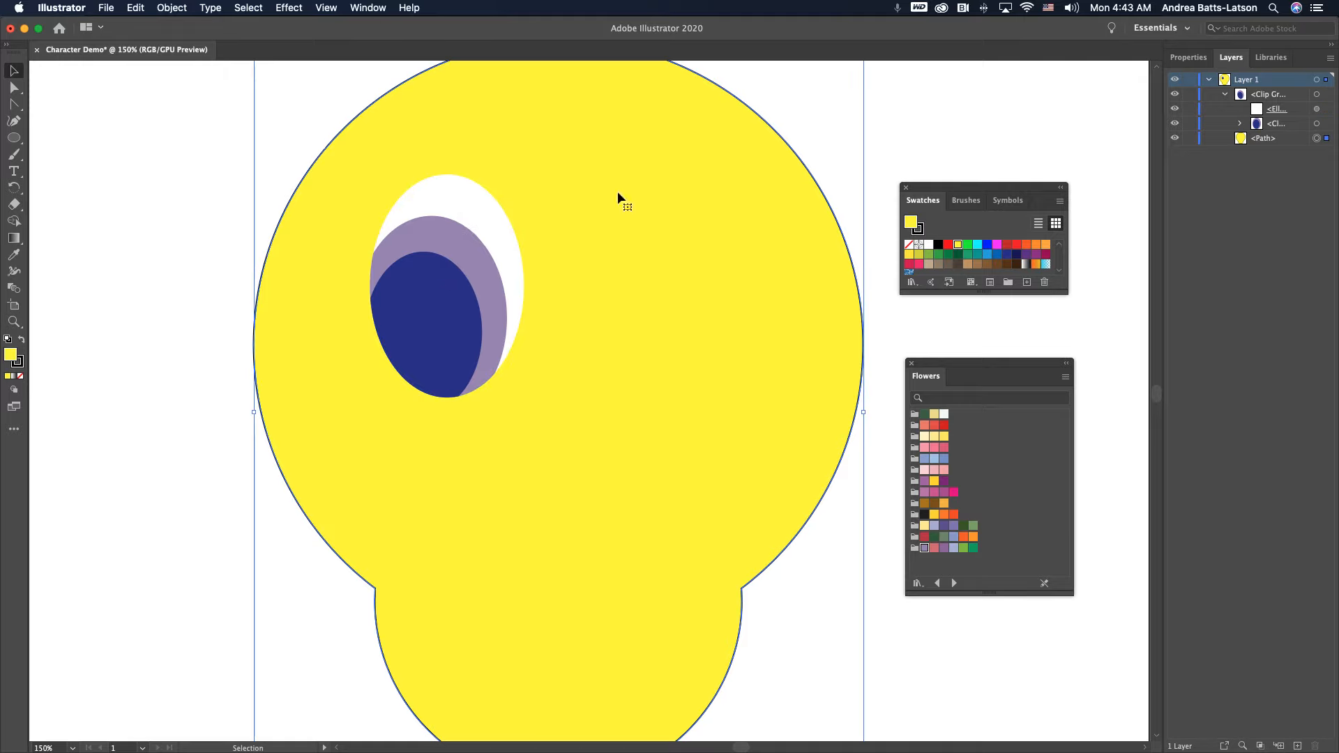
click(1189, 138)
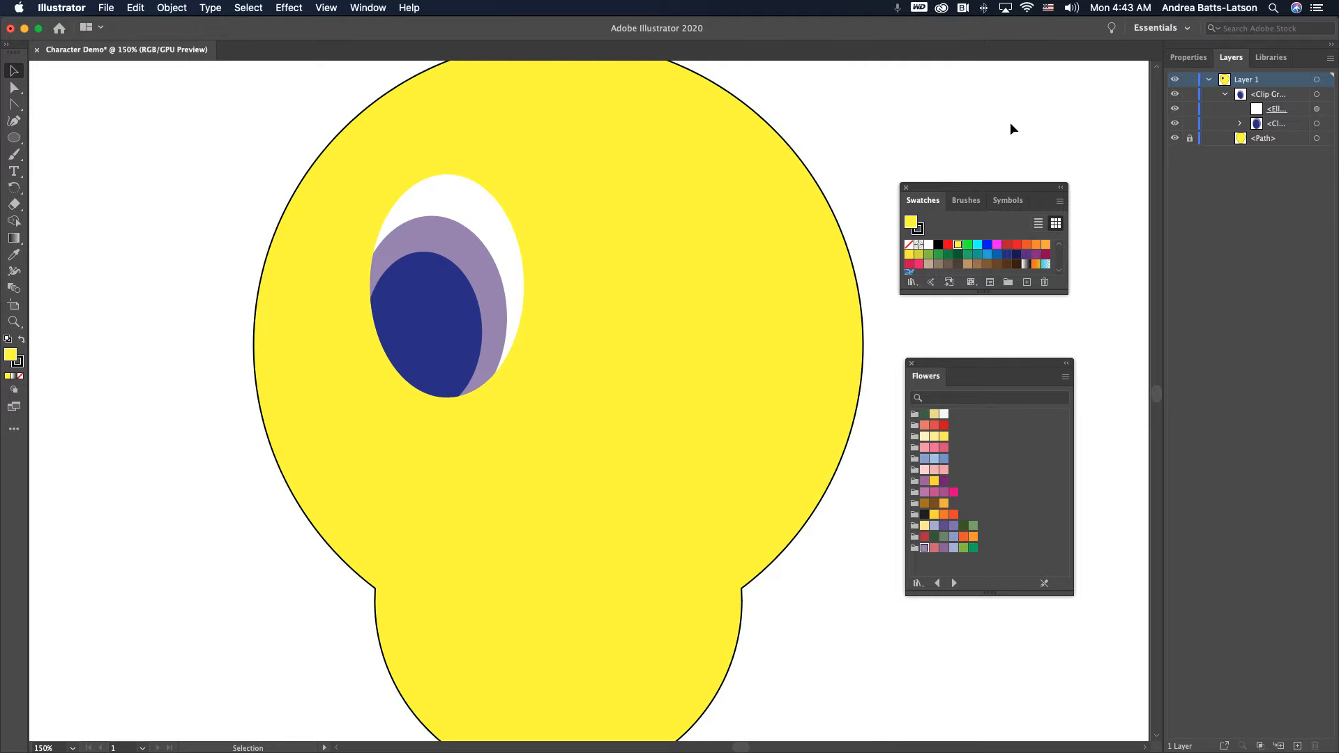
Step: Duplicate the finished eye horizontally onto the other side of the yellow head
click(423, 182)
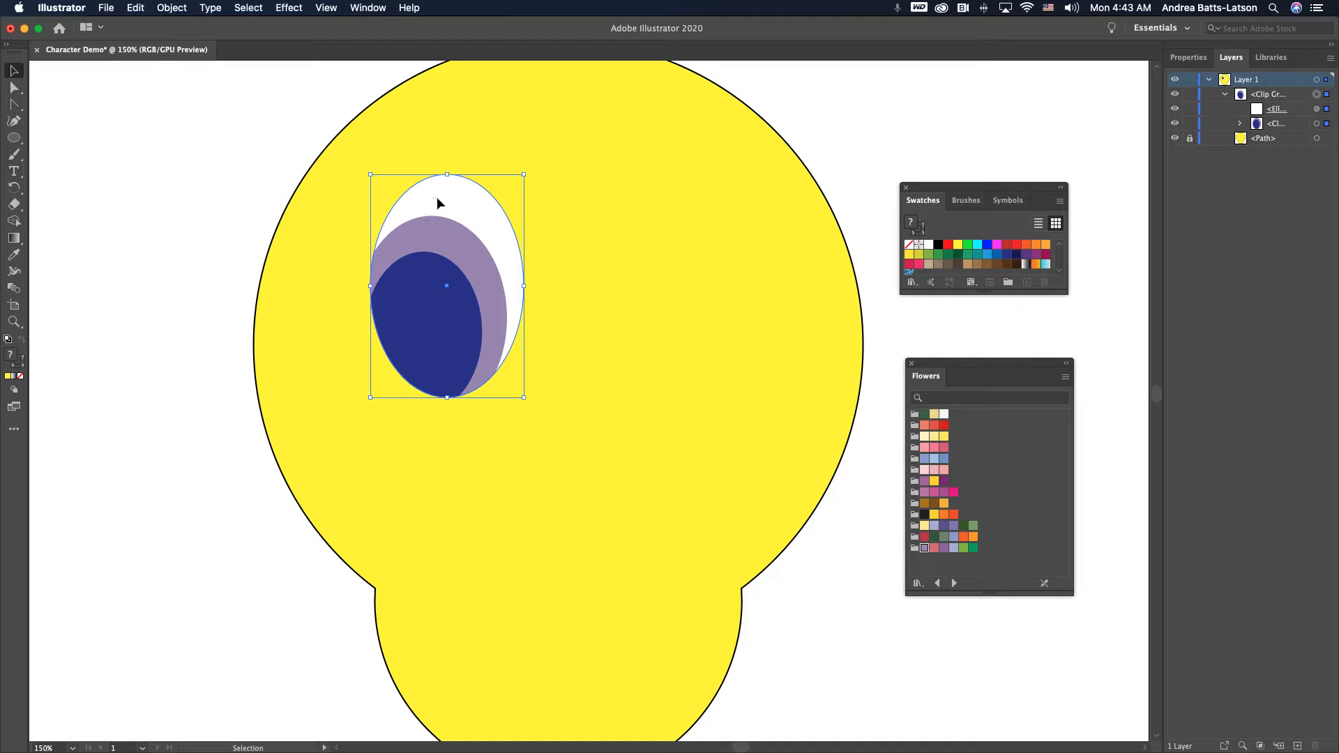
key(super+shift+a)
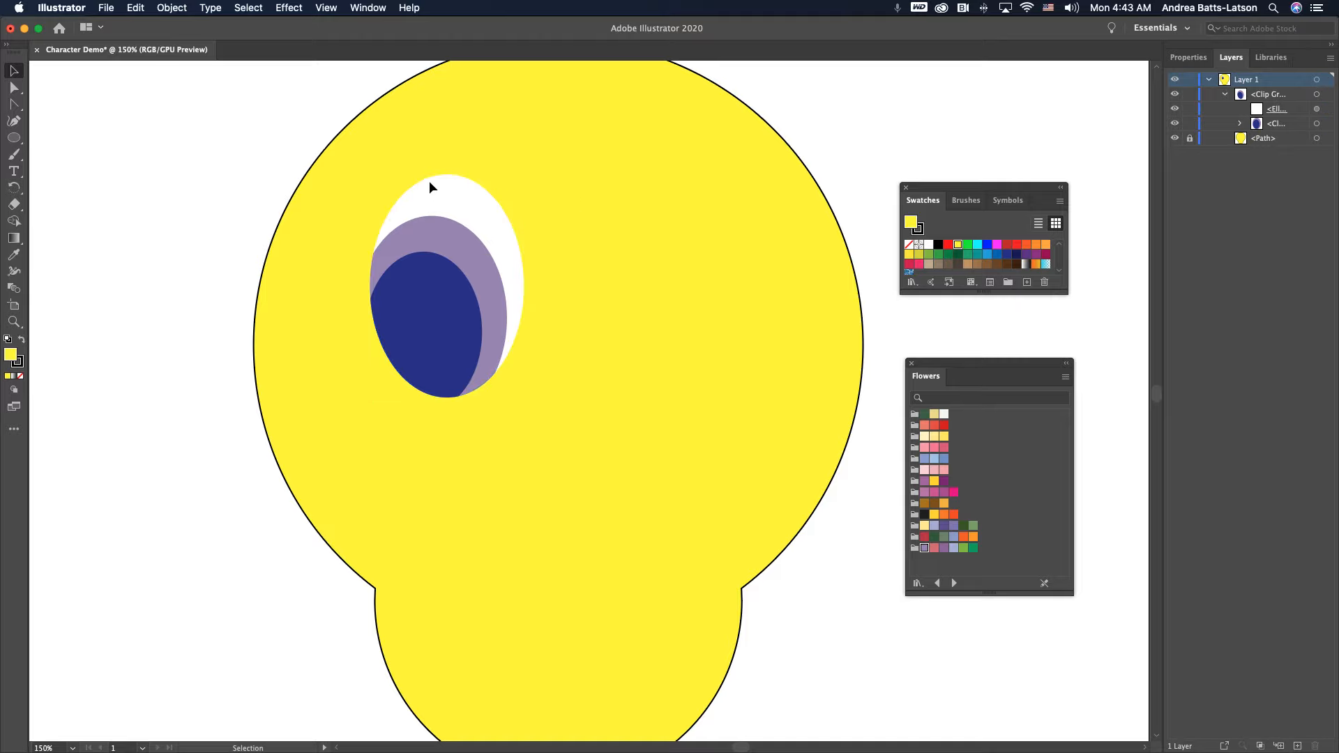
drag(429, 178, 648, 190)
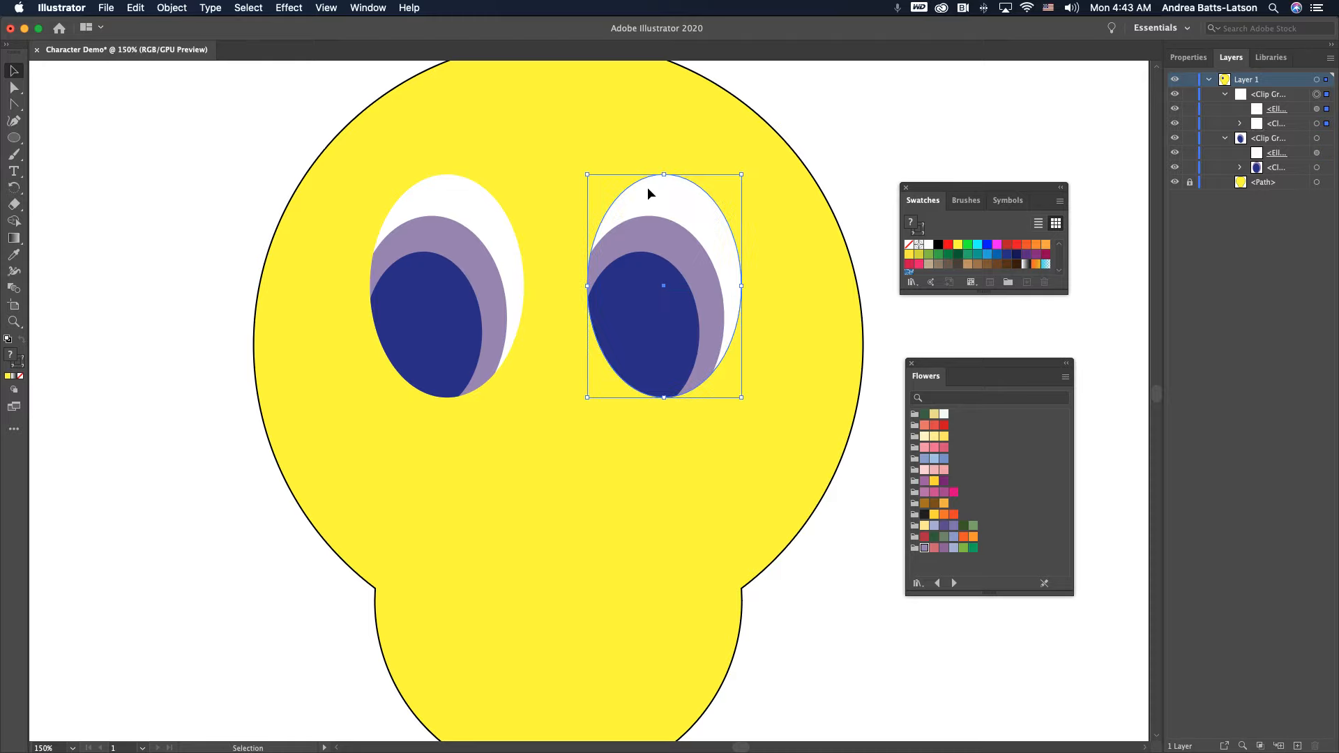
click(104, 128)
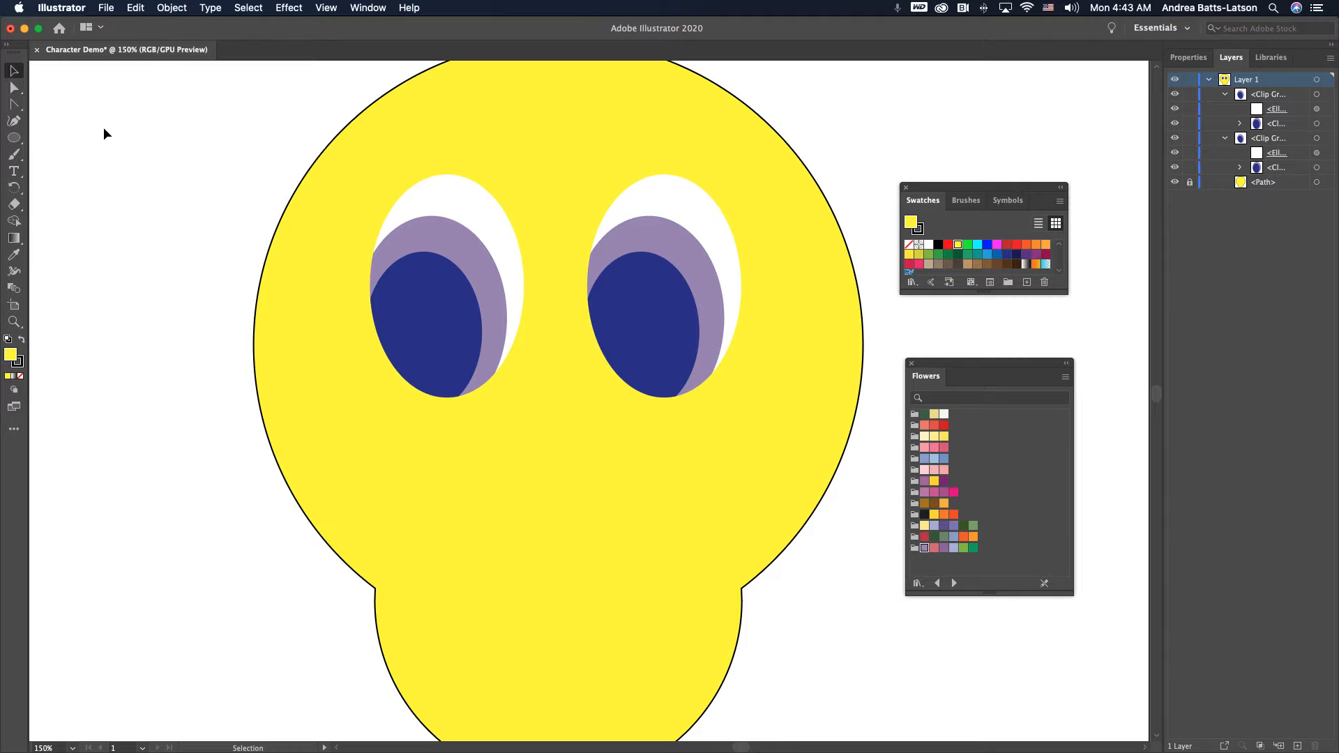
Step: Reflect the duplicated eye across the vertical axis at 90° and deselect it
click(625, 282)
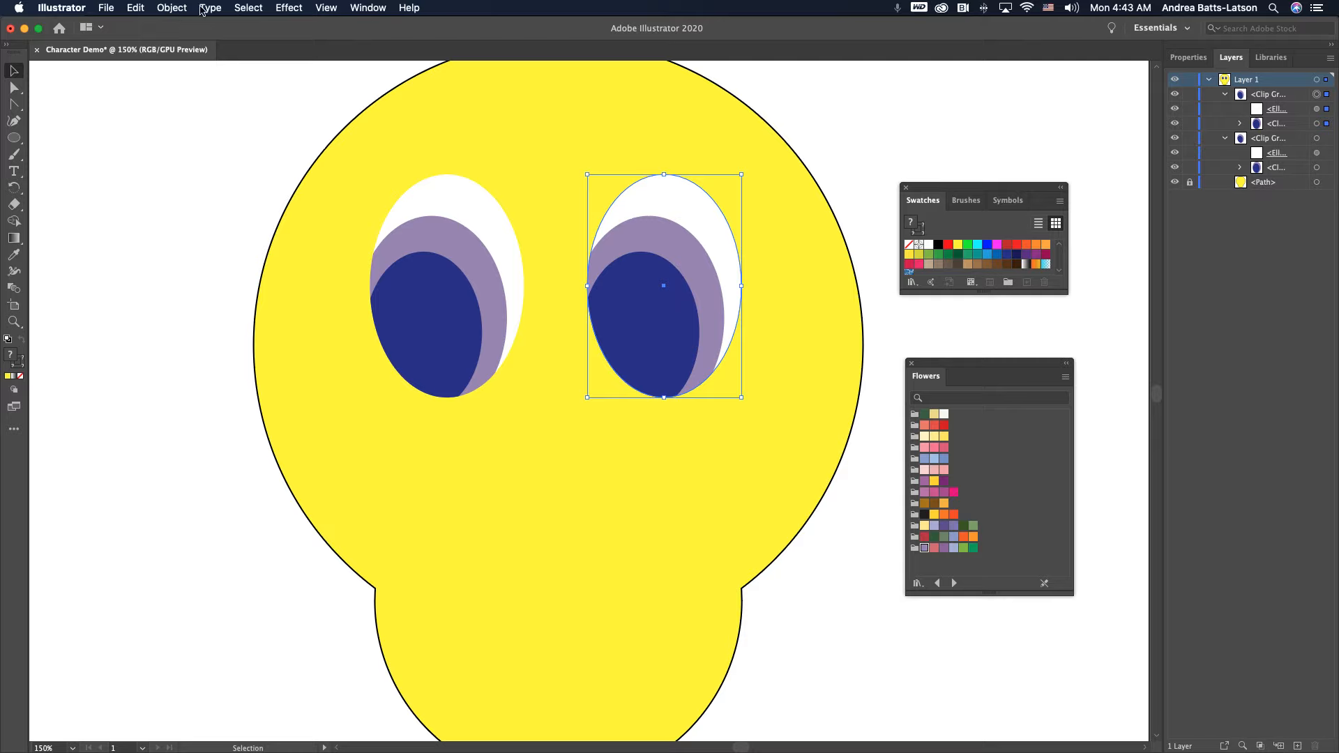
click(163, 15)
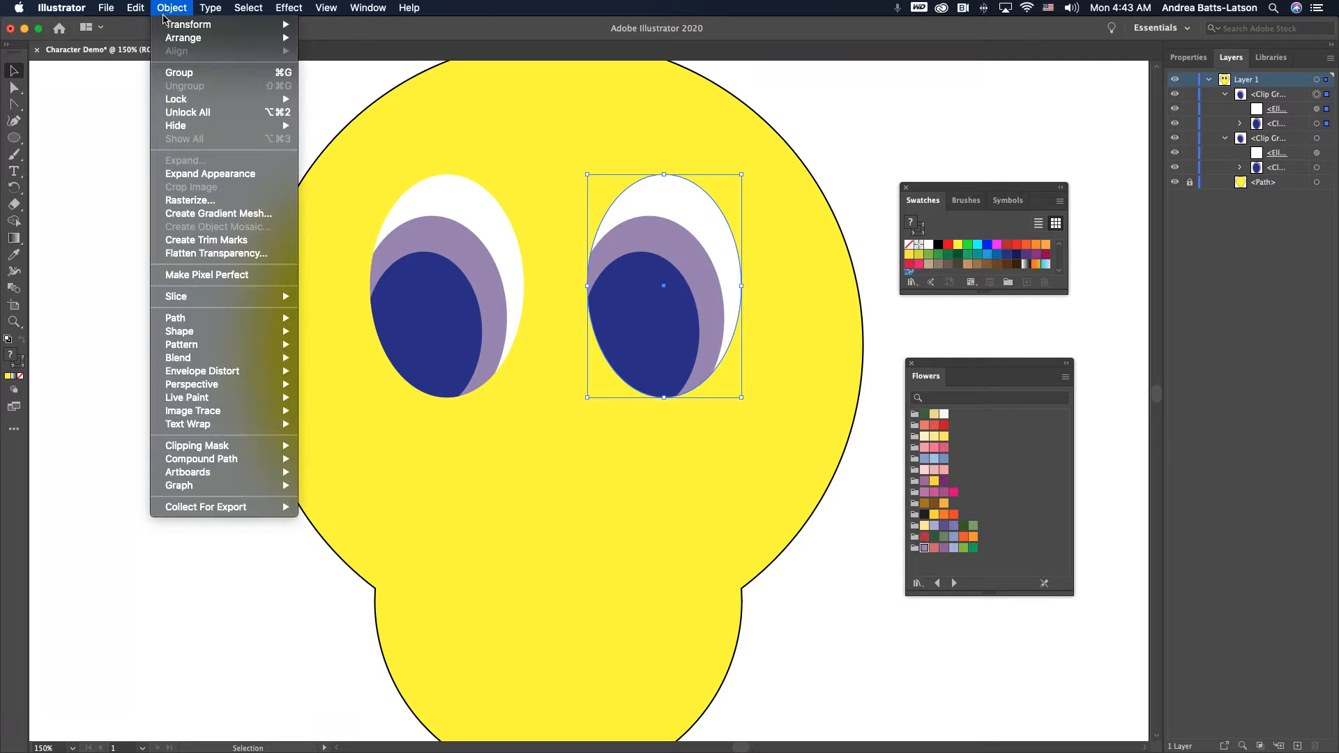
mouse_move(167, 26)
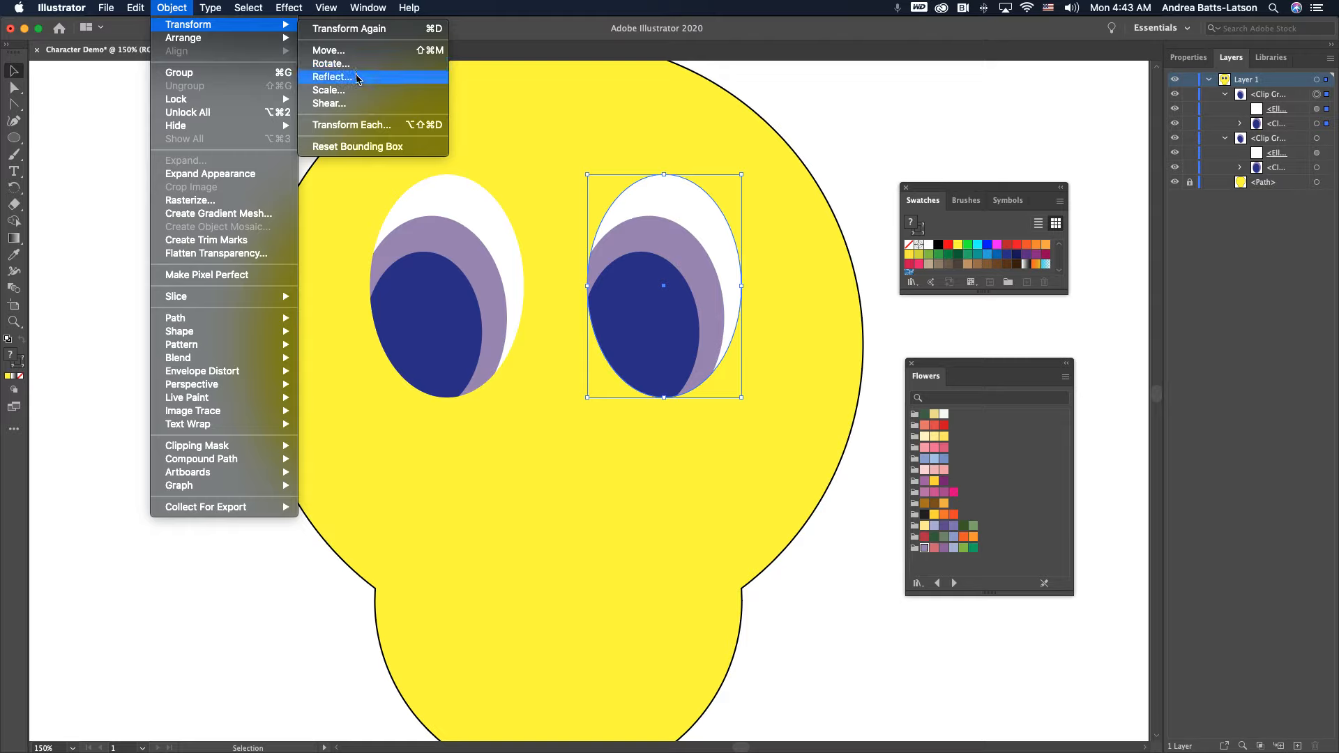
click(332, 77)
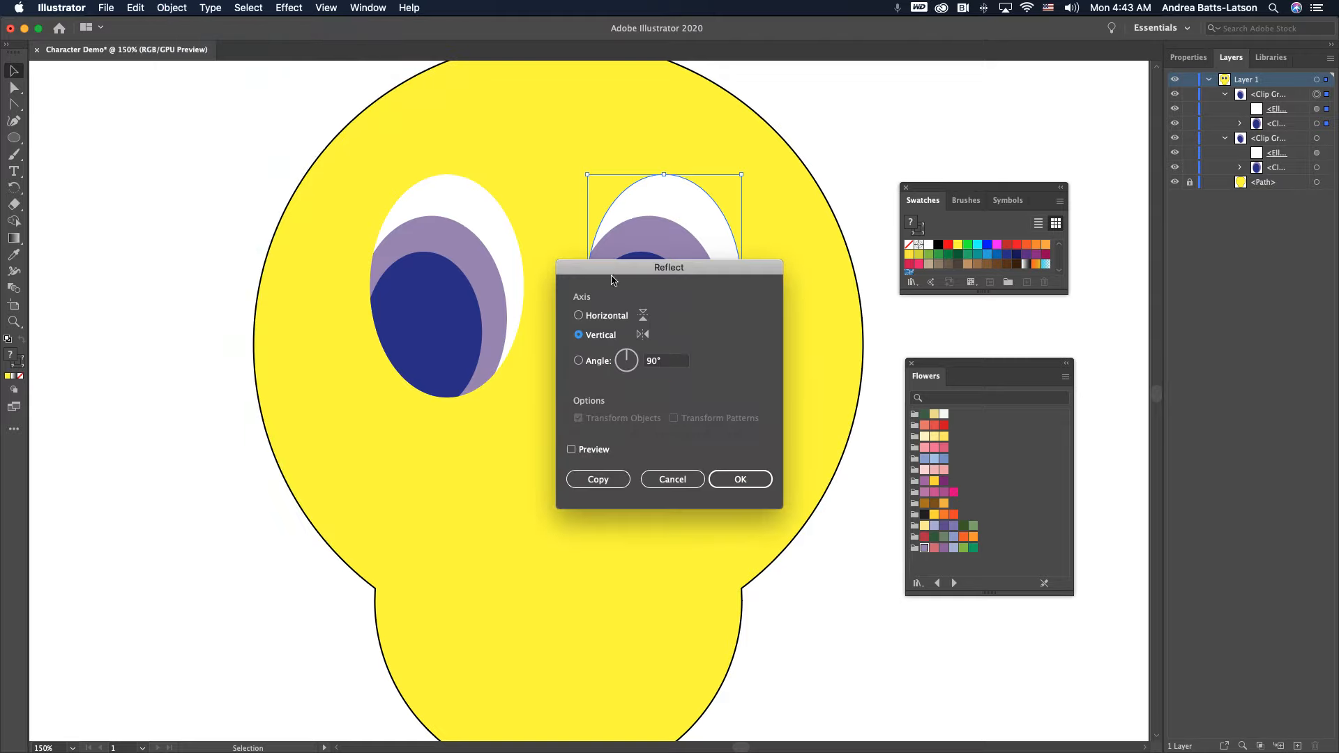
drag(687, 266, 1018, 287)
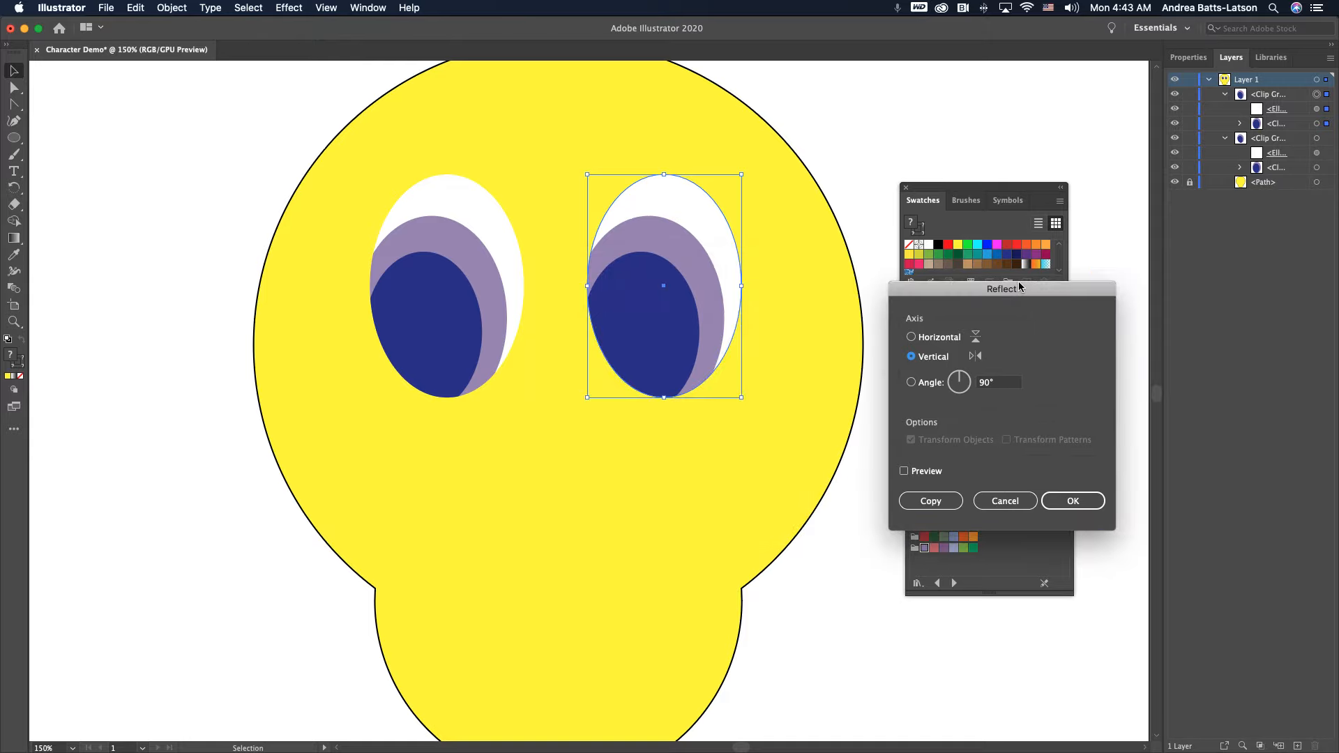
click(904, 472)
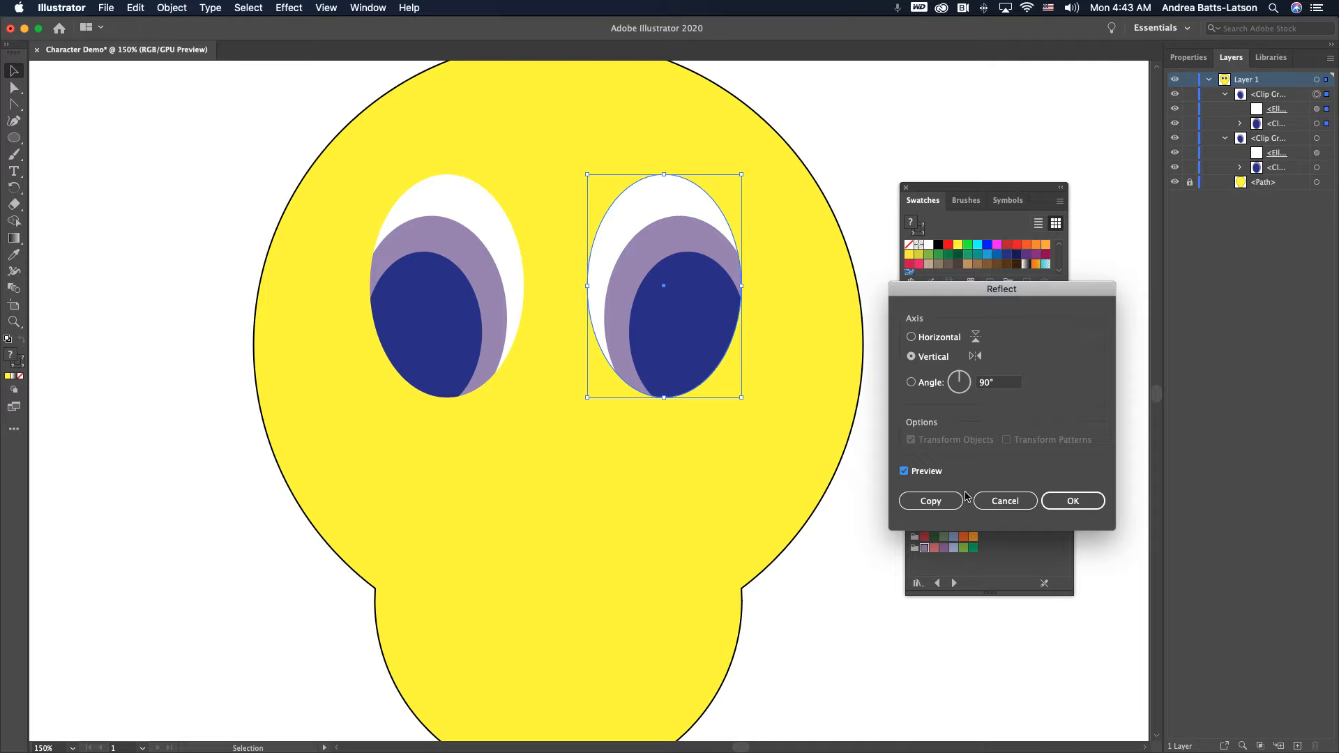
click(931, 501)
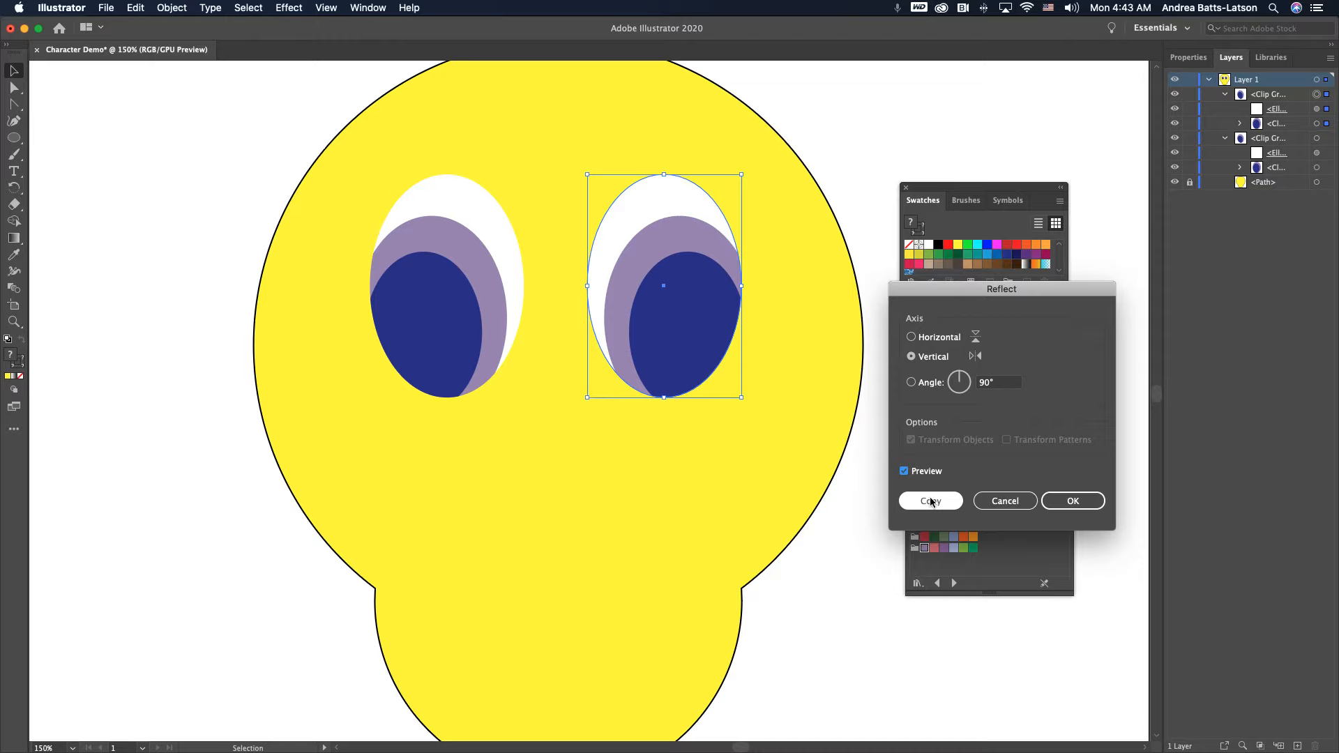
click(1073, 500)
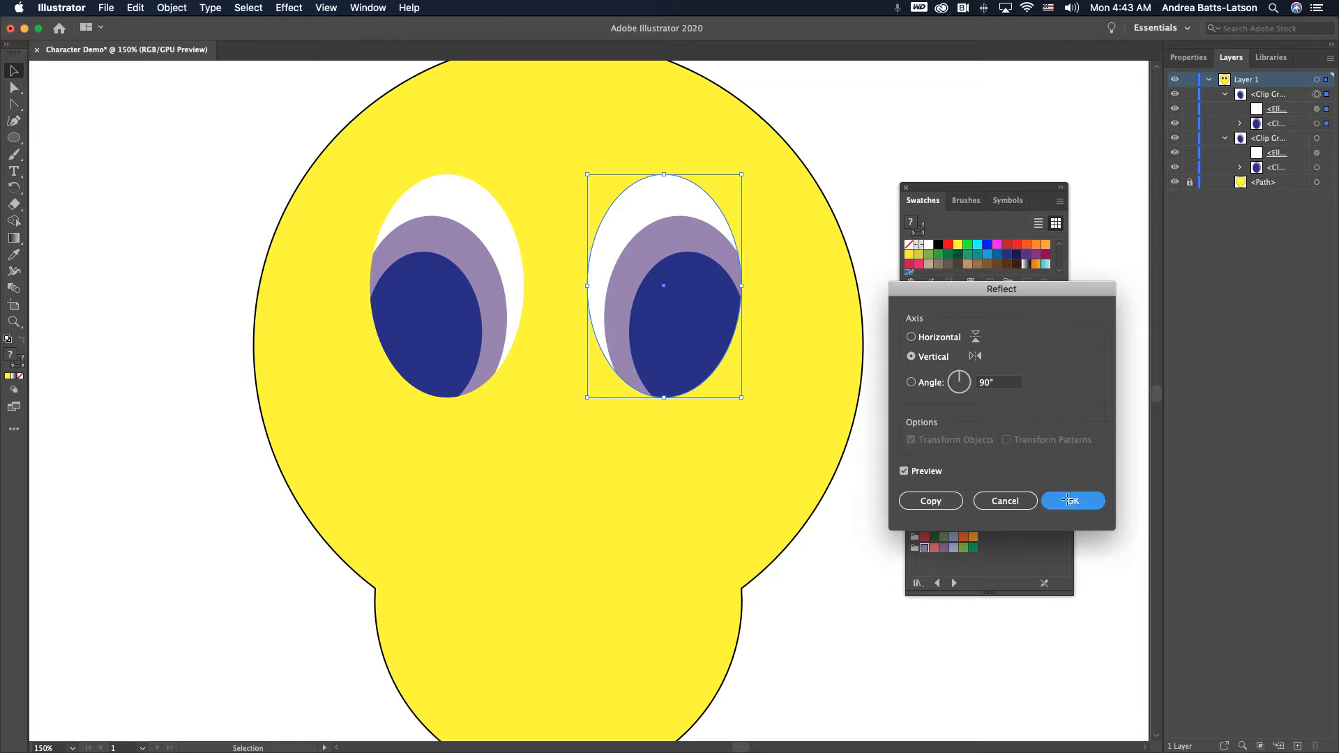
click(153, 260)
scroll(153, 260, right, 2)
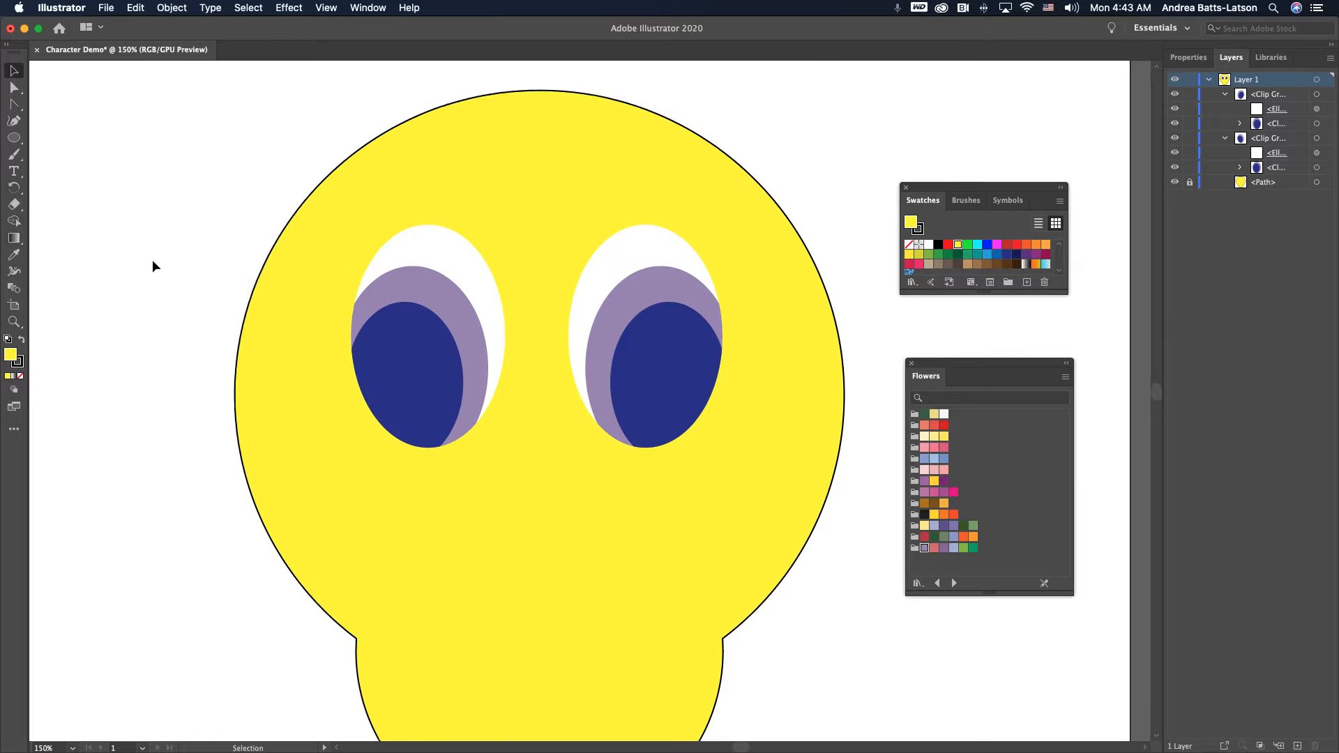
scroll(152, 260, down, 2)
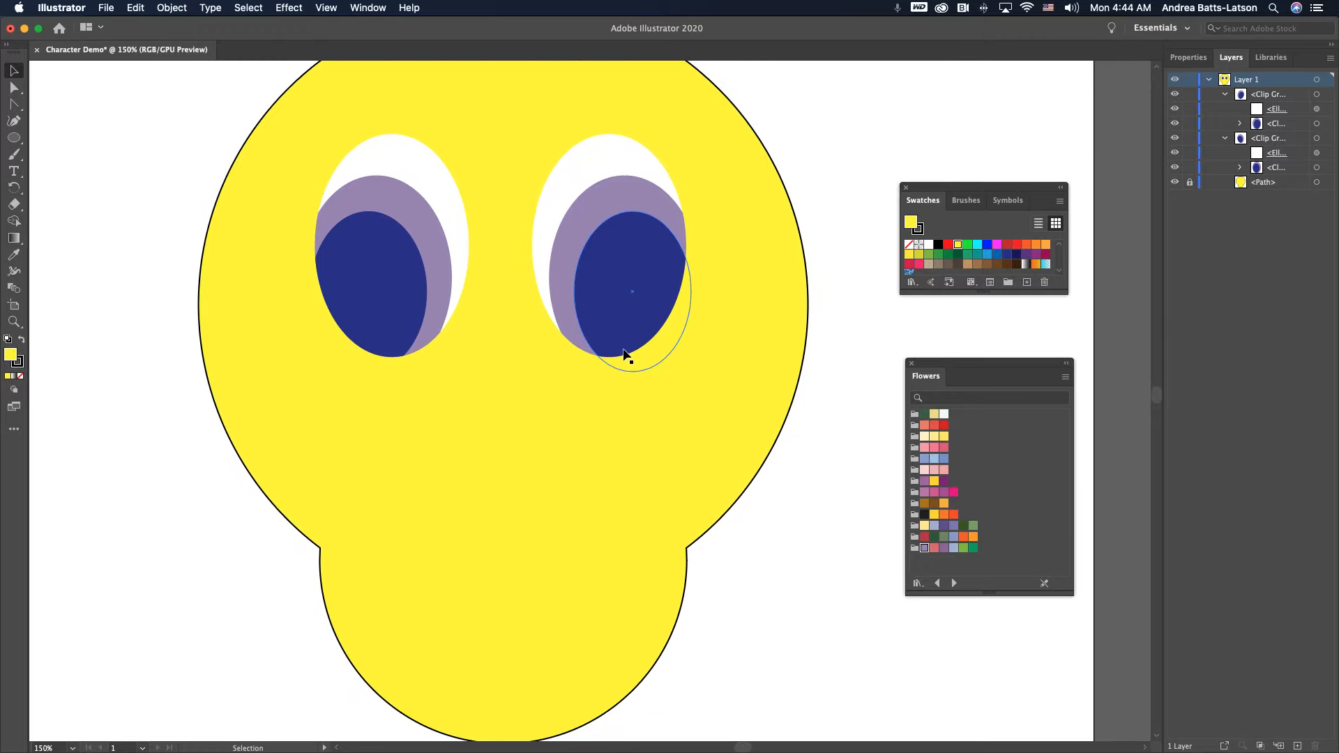
scroll(624, 354, up, 5)
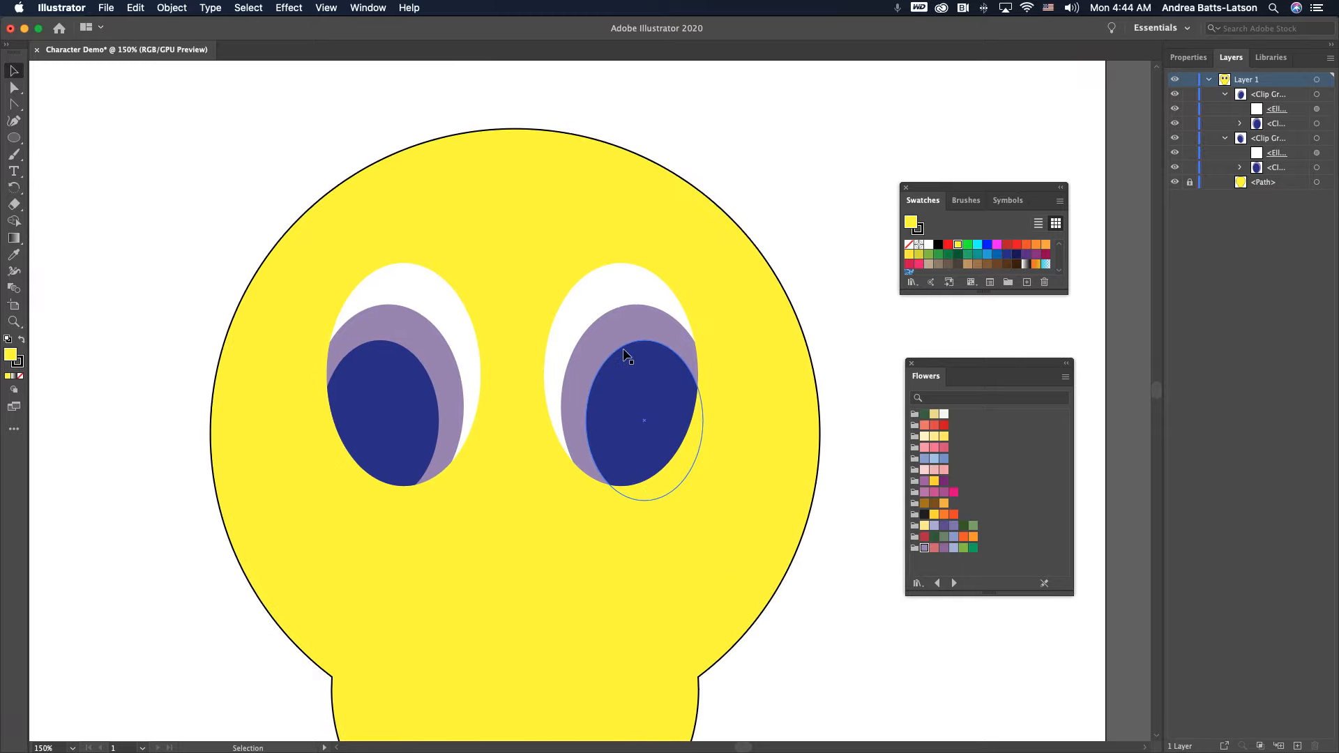
scroll(624, 354, up, 3)
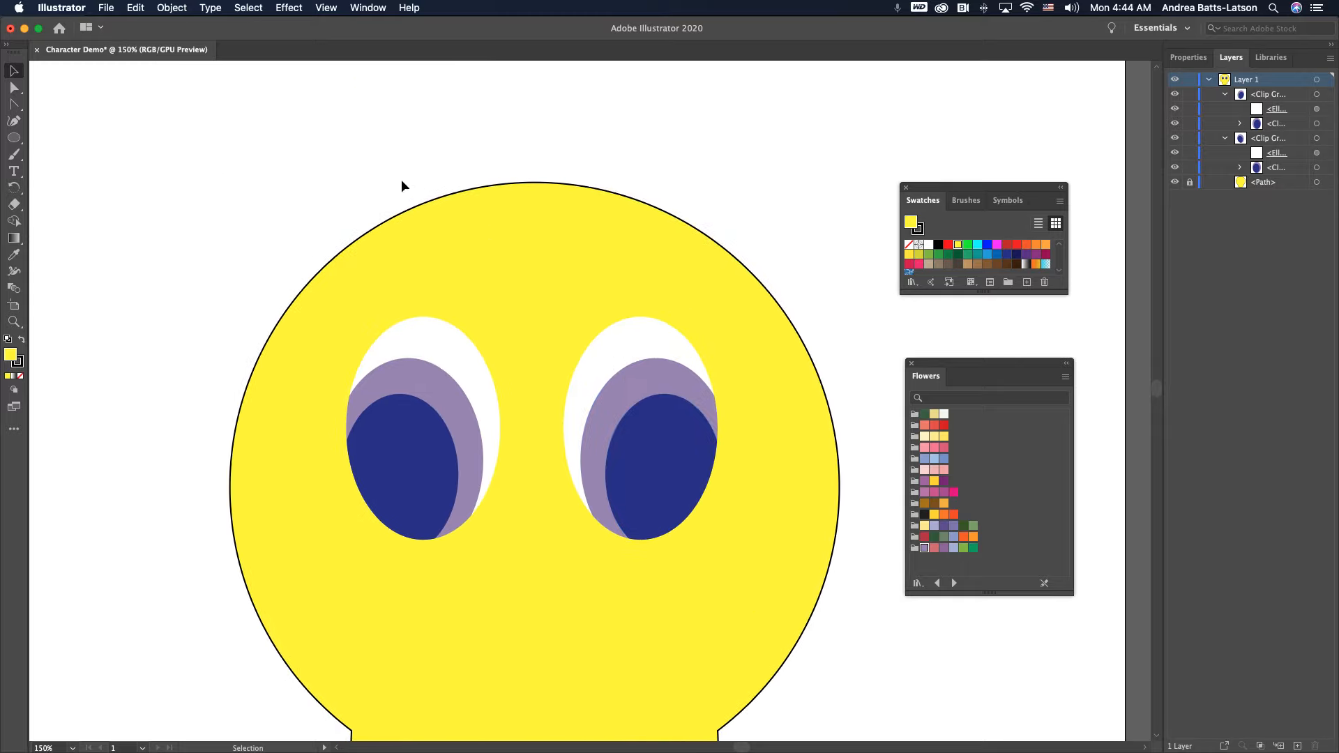
scroll(506, 262, down, 5)
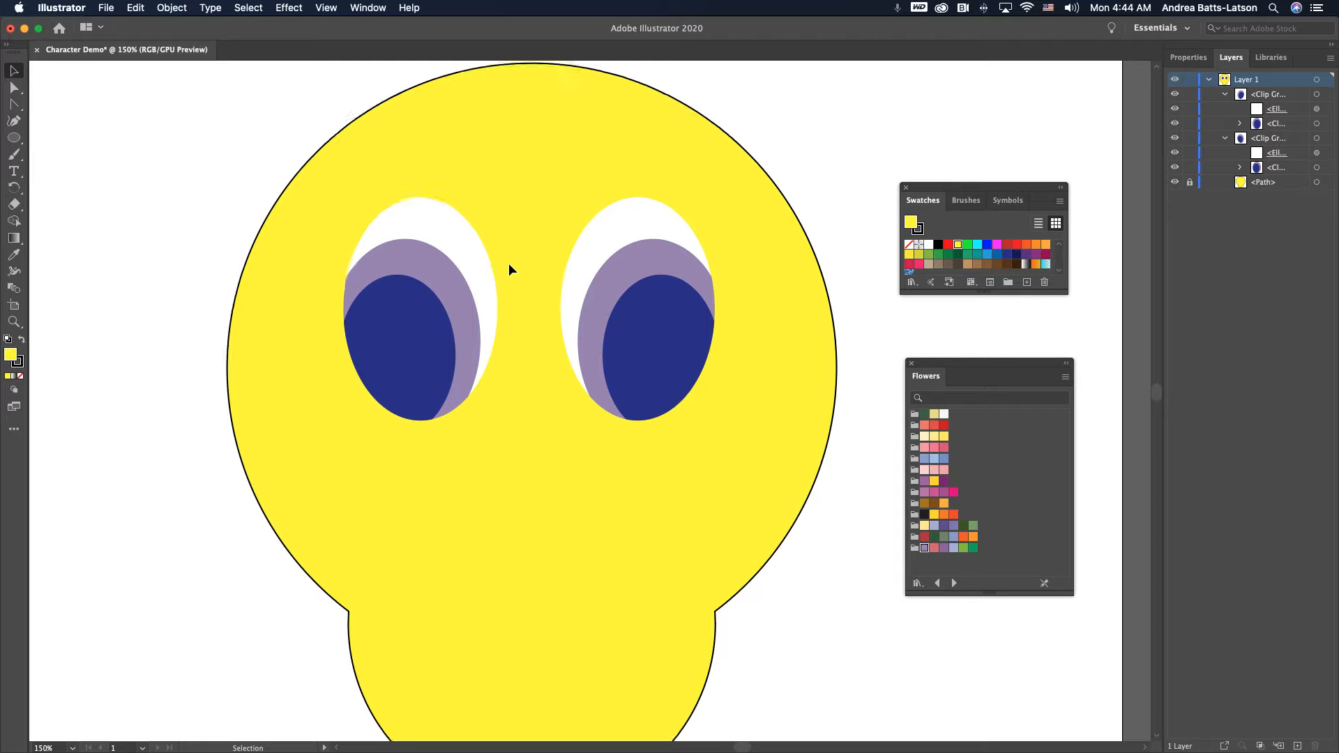
scroll(508, 269, down, 1)
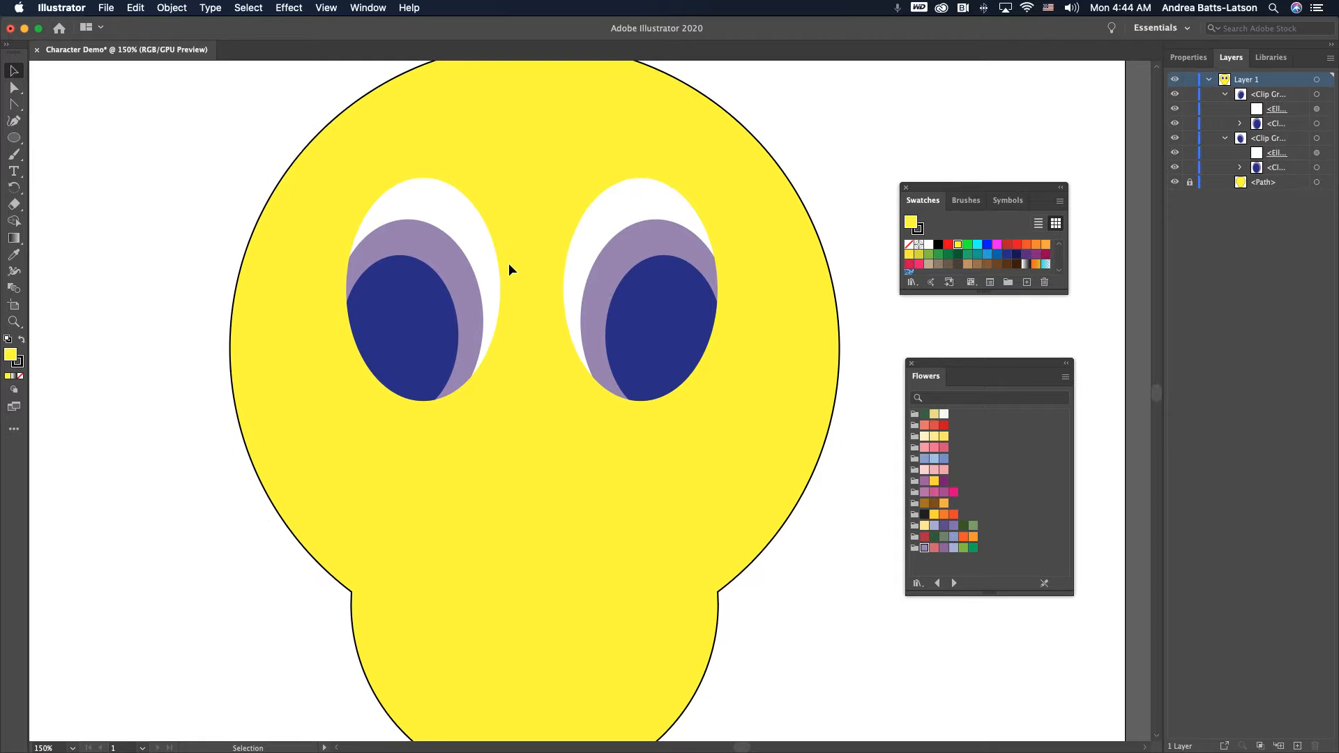
scroll(508, 270, down, 1)
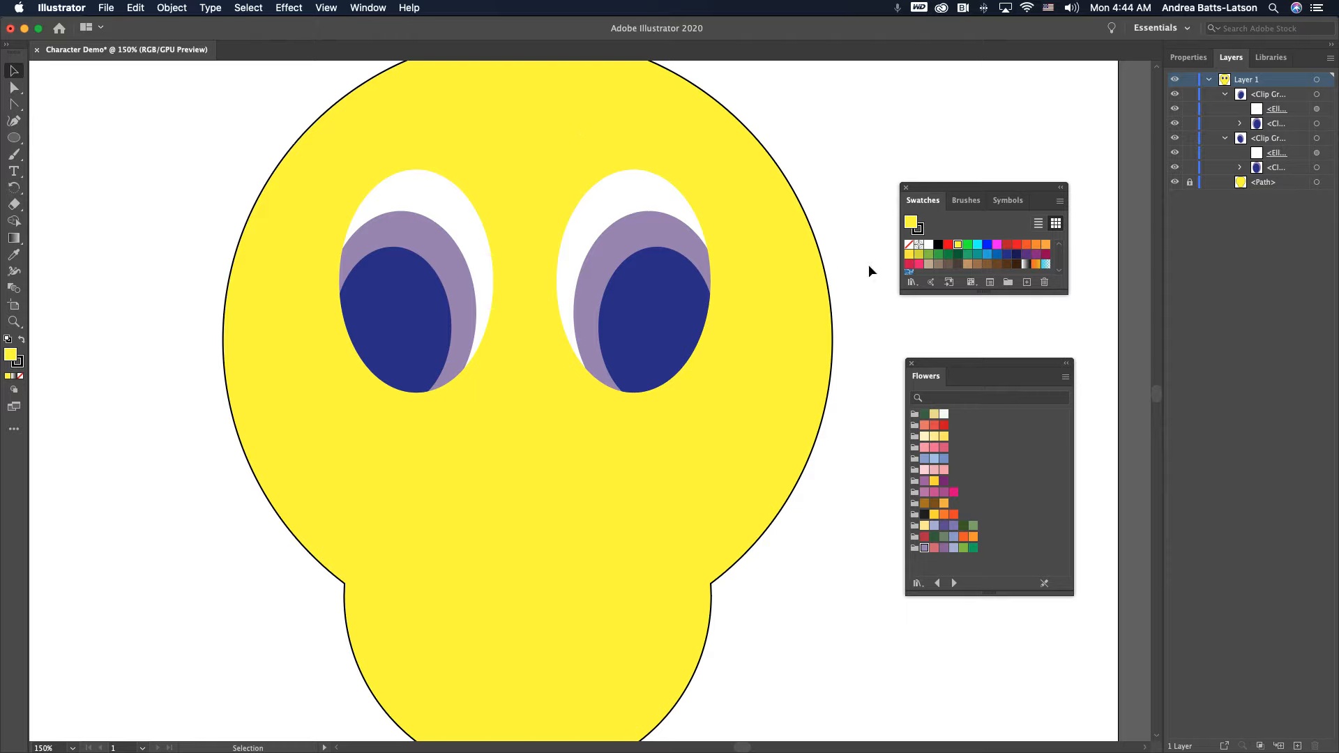
Step: Unlock the head path and fill it with the coral swatch from the Flowers library
click(1190, 182)
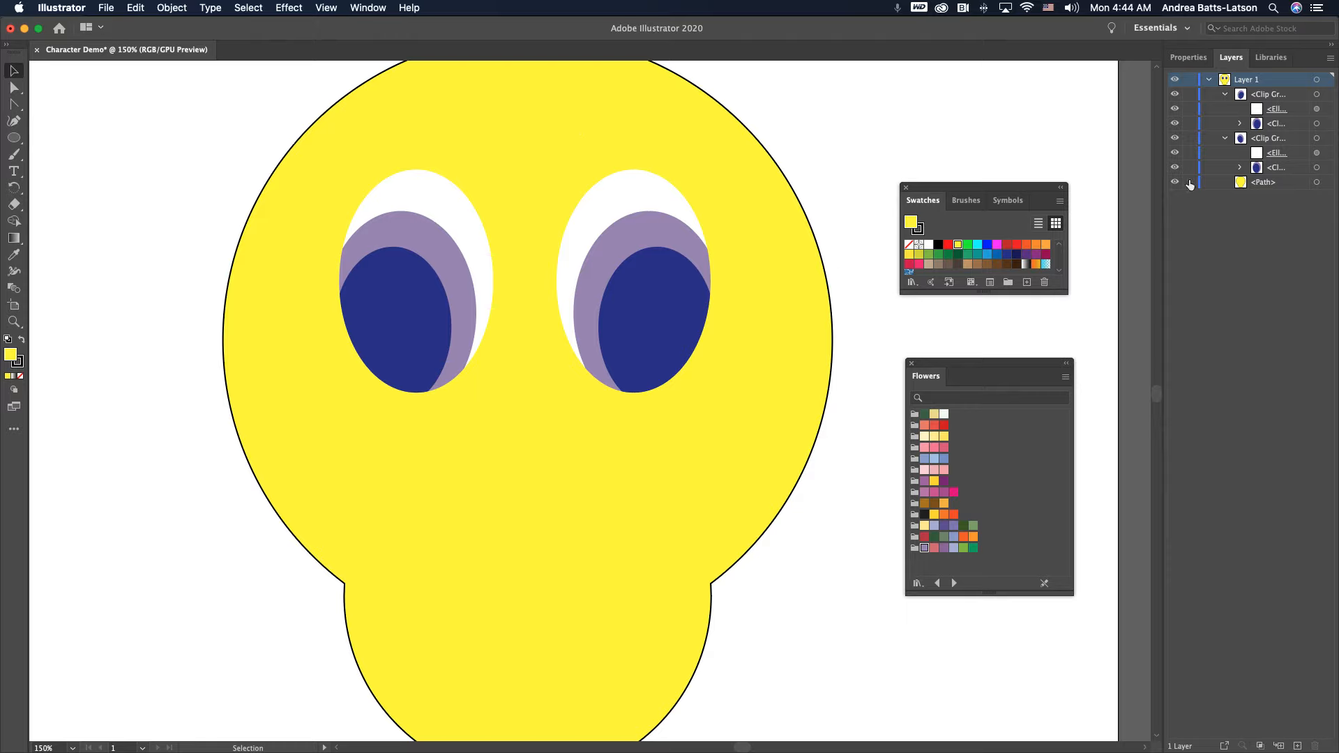
click(1317, 182)
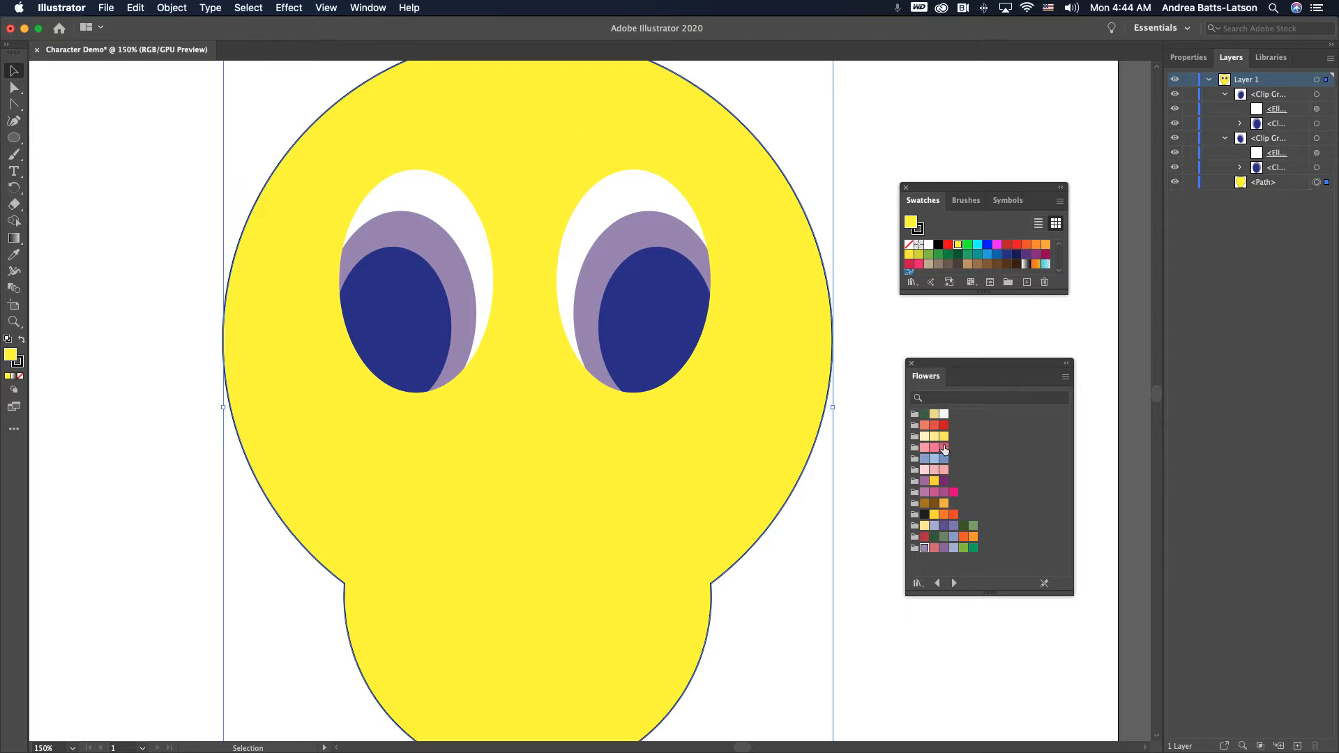
click(925, 425)
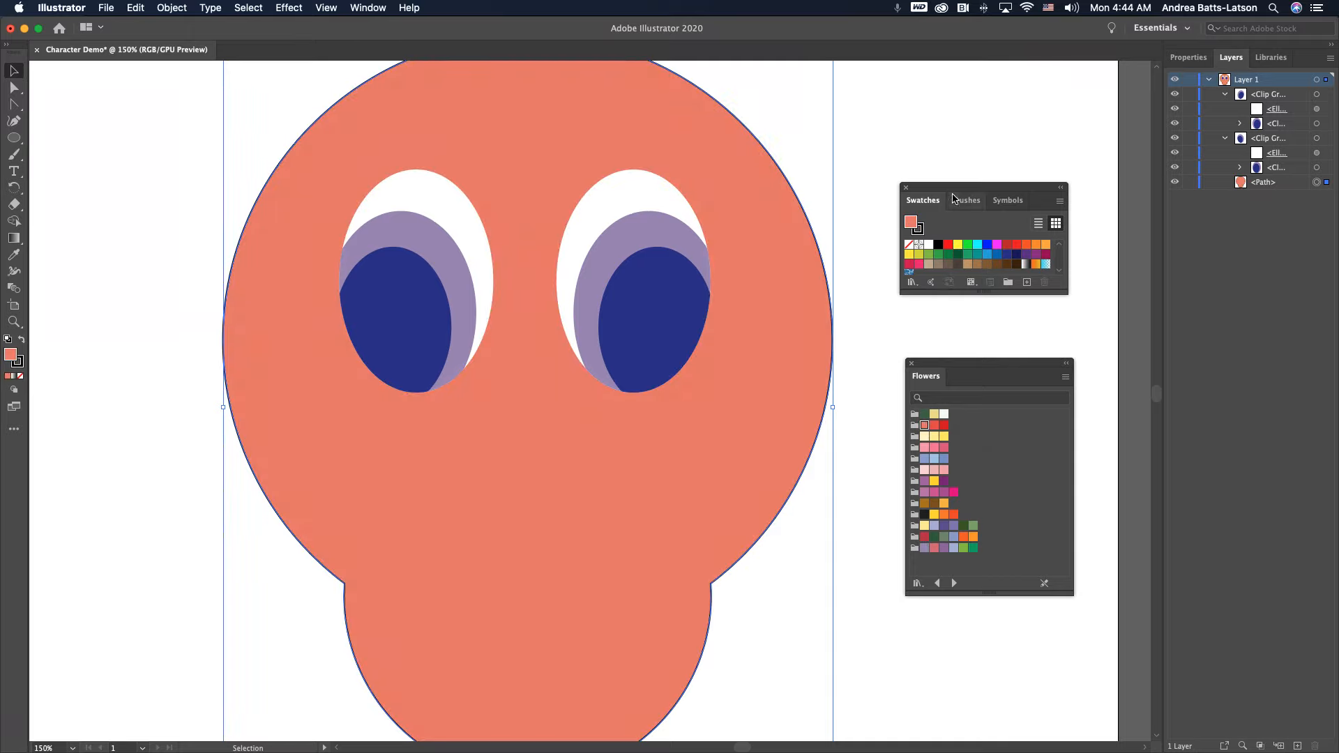
Step: Collapse both eye clip groups in the layer list and rename the coral path as head
click(1225, 137)
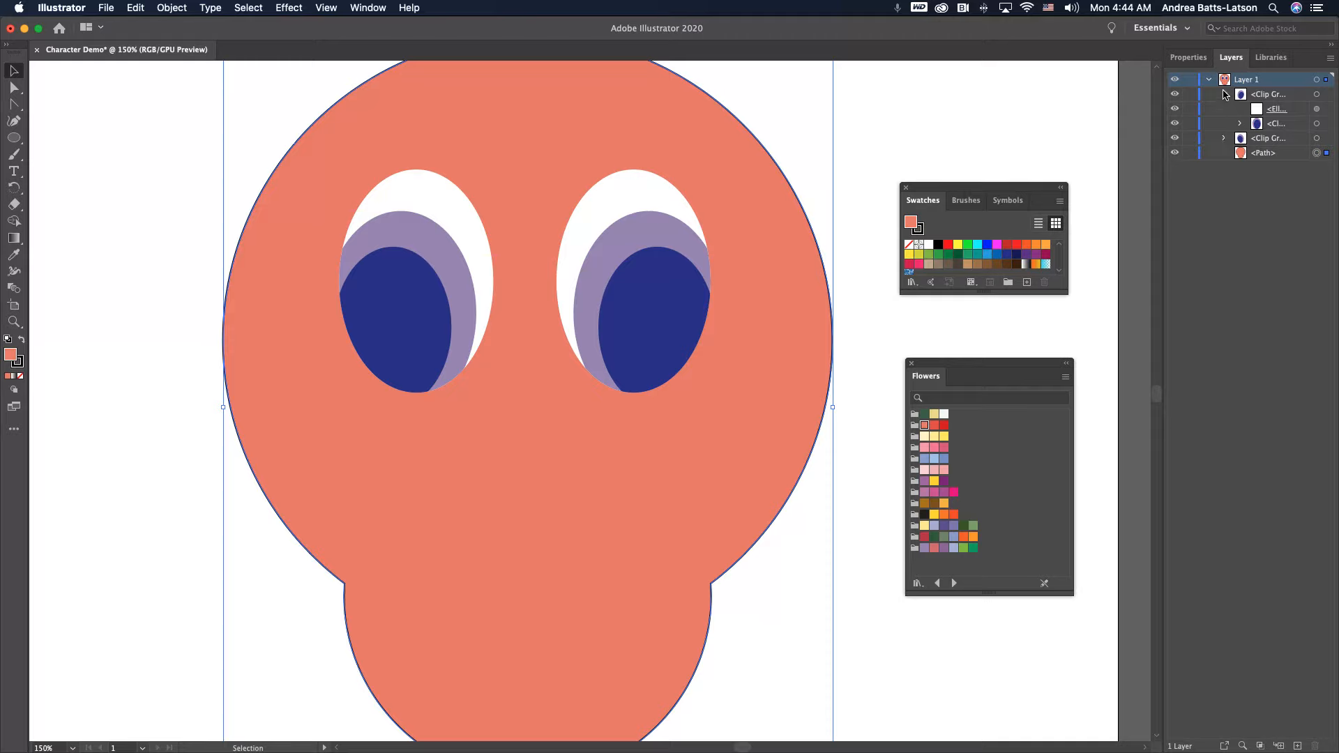
click(1223, 94)
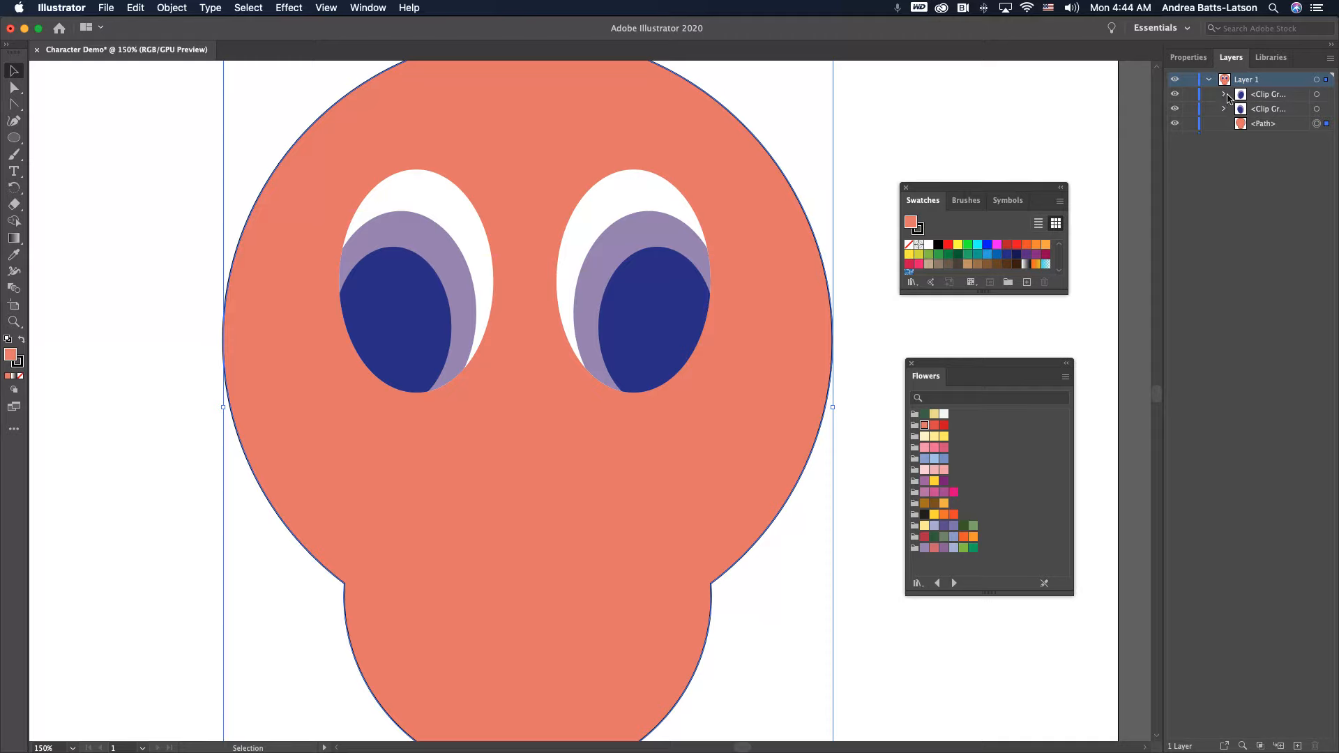
double_click(1264, 125)
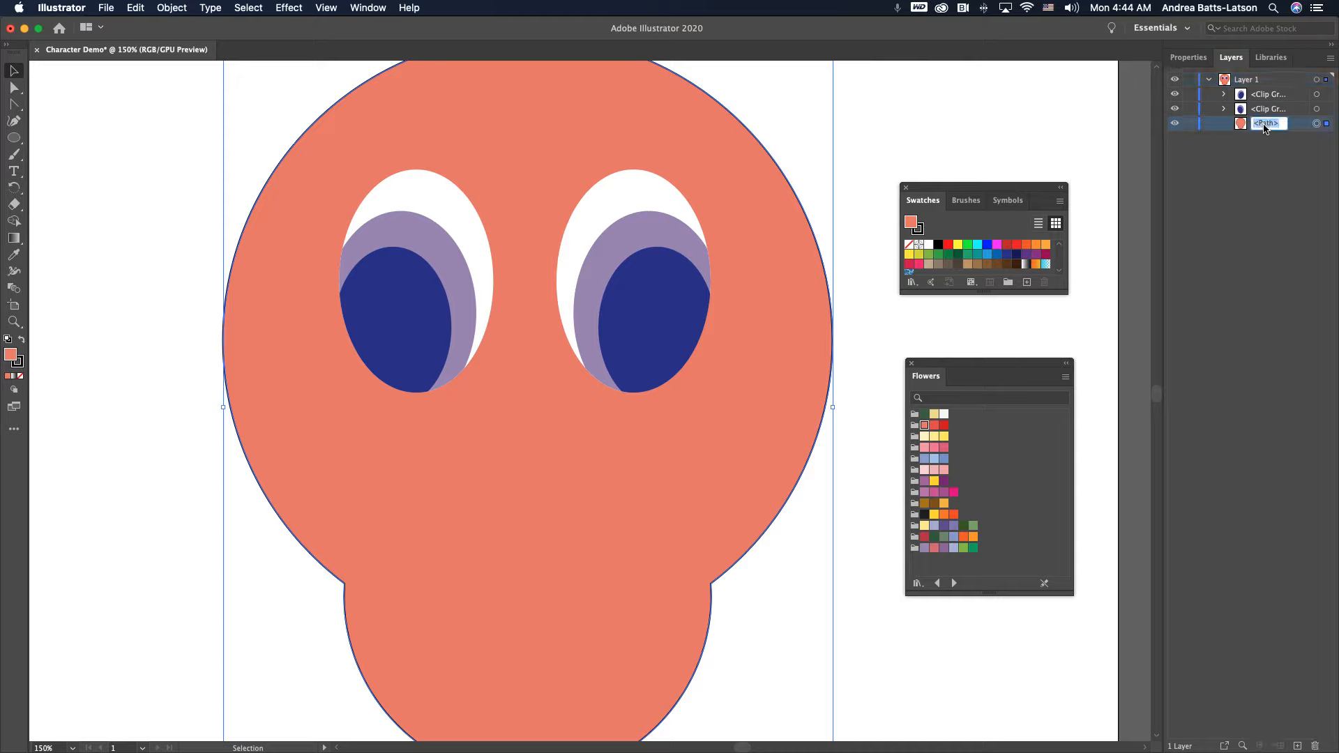
text(f)
key(BackSpace)
key(BackSpace)
key(BackSpace)
key(BackSpace)
text(he)
Step: Rename the lower eye clip group, directly above the head path, as left eye
click(1197, 110)
click(1178, 109)
click(1177, 109)
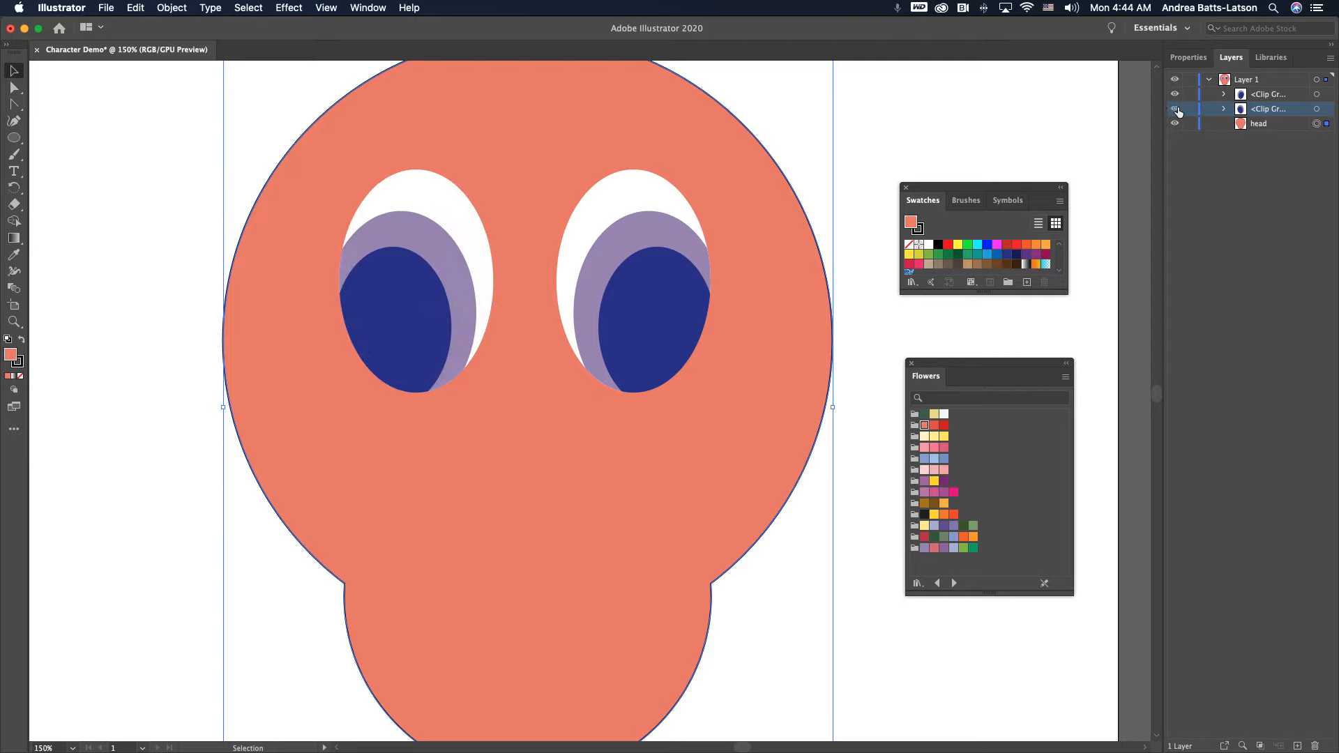
double_click(1255, 110)
text(left eye)
click(1276, 97)
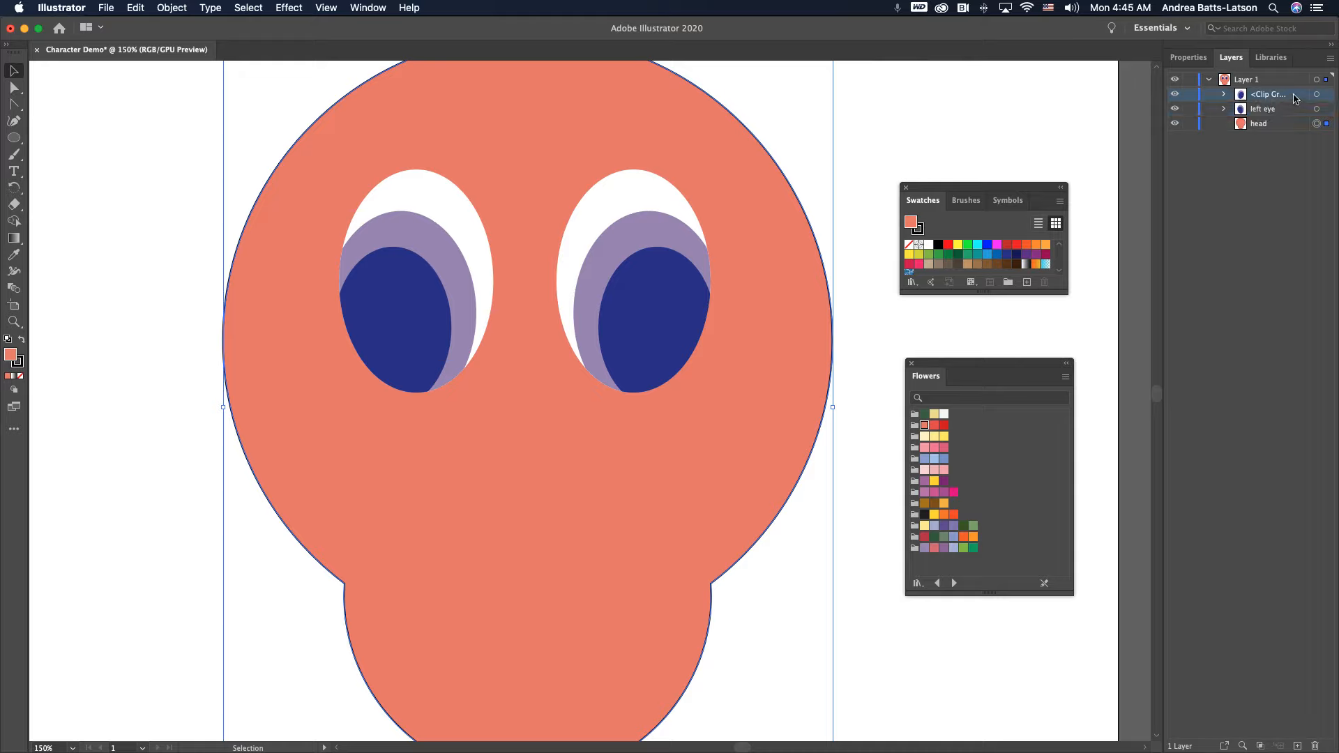
Step: Rename the remaining eye clip group at the top of the layer as right eye
double_click(1266, 94)
text(right)
key(Return)
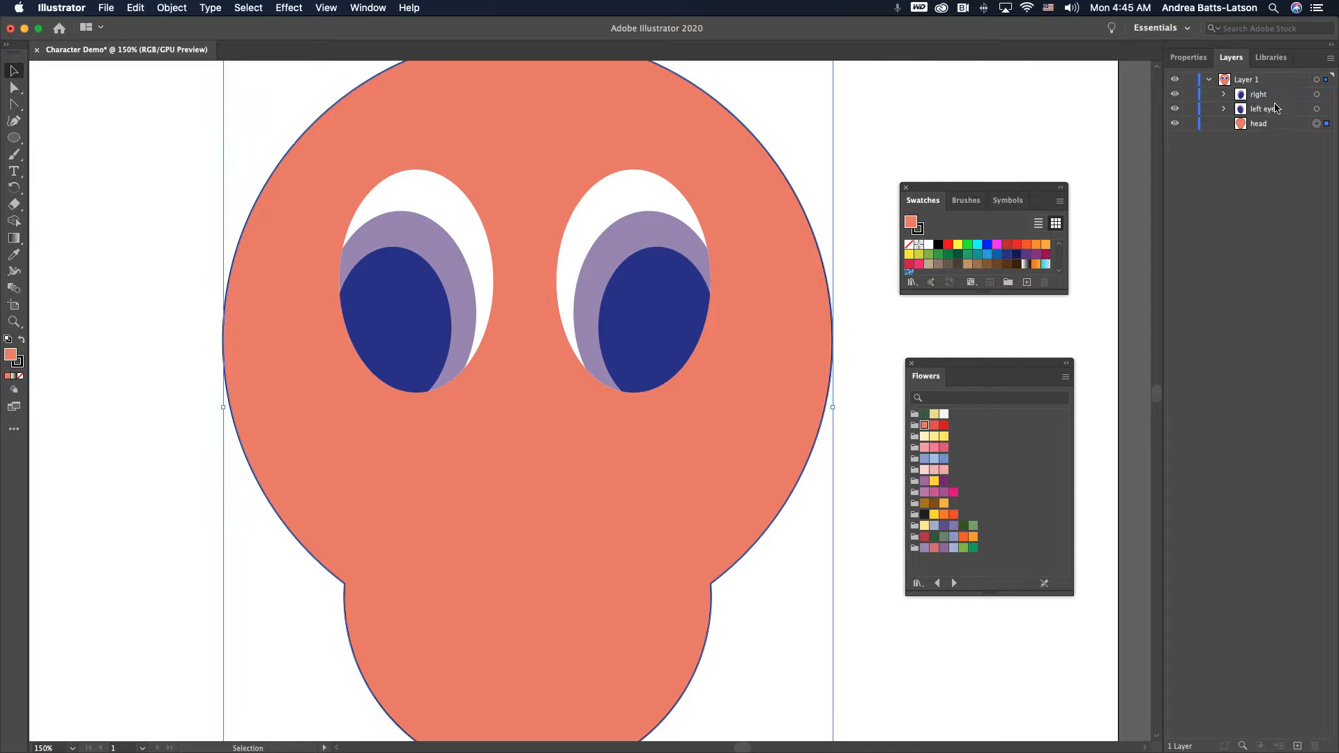
click(1271, 97)
double_click(1263, 96)
click(1282, 97)
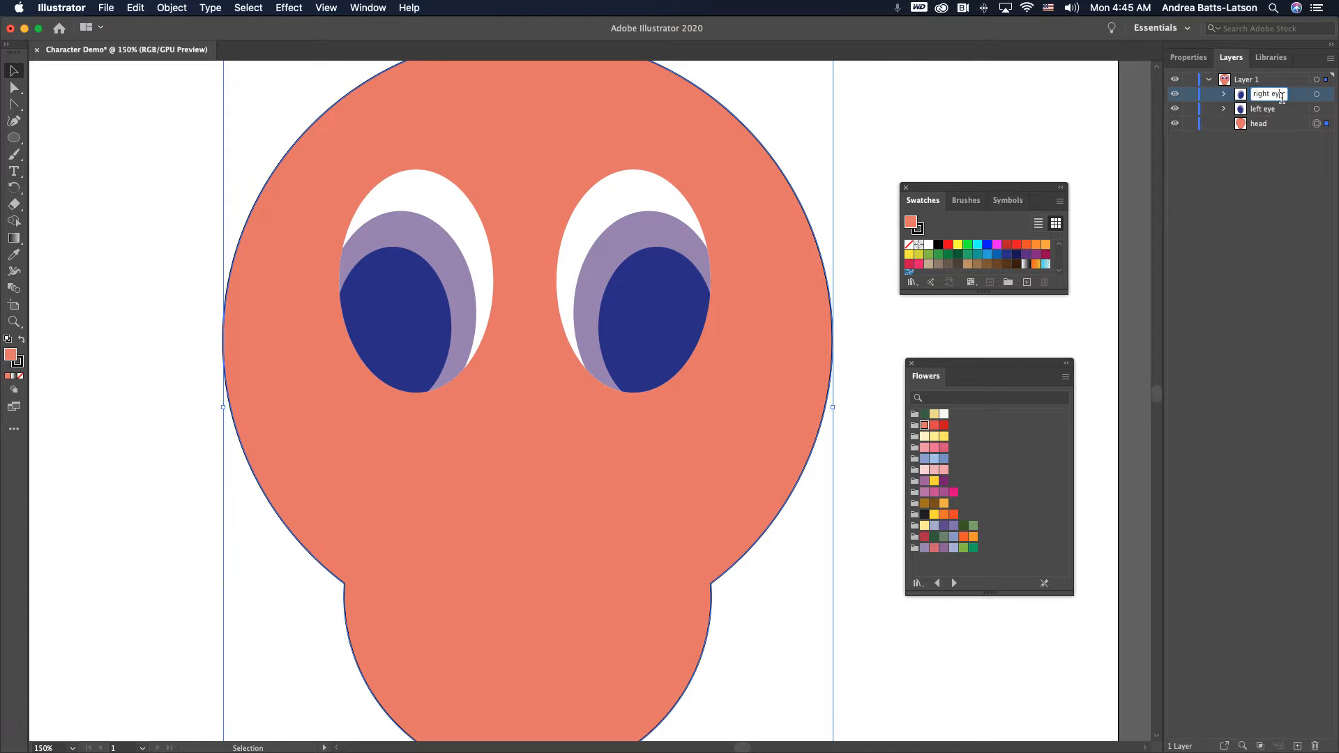
key(Return)
Step: Start saving a copy with Save As in the Graphic Design - July 2020 folder inside Creative Cloud Files > Frederick Community College (FCC) Courses
click(106, 8)
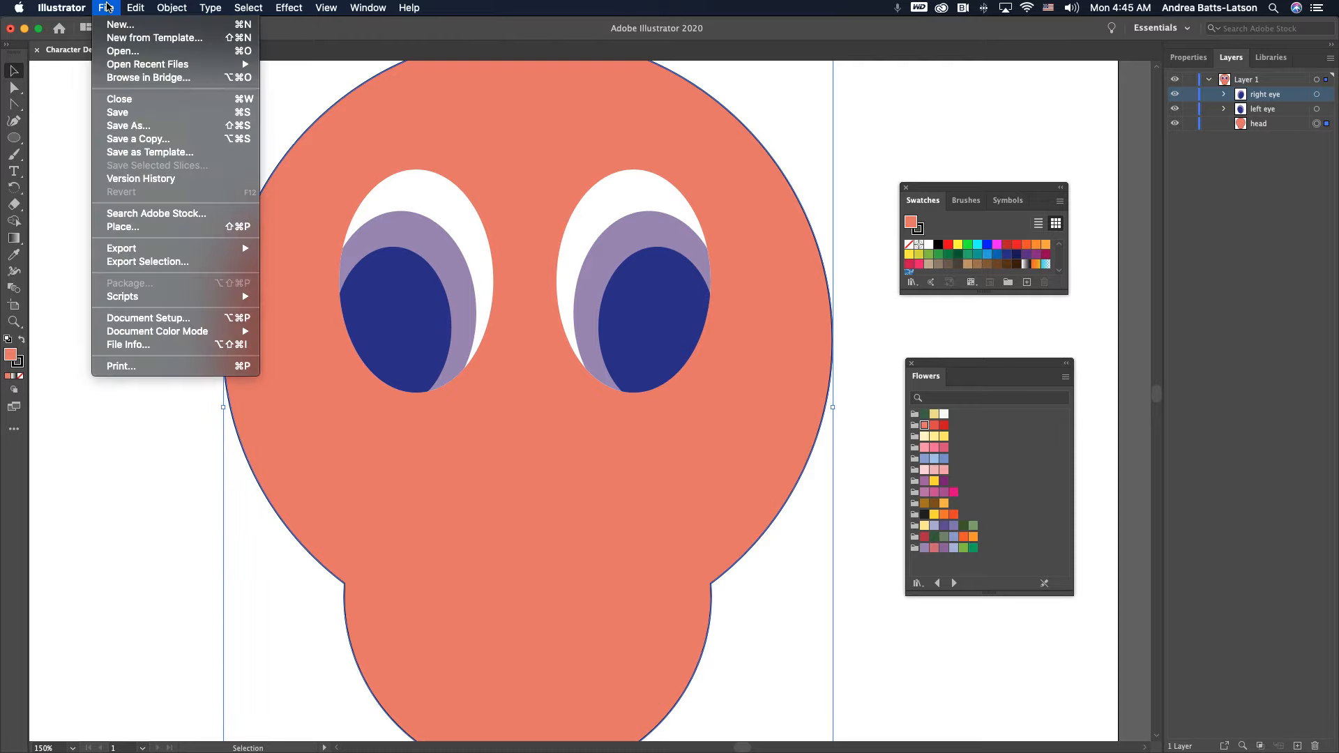
click(121, 125)
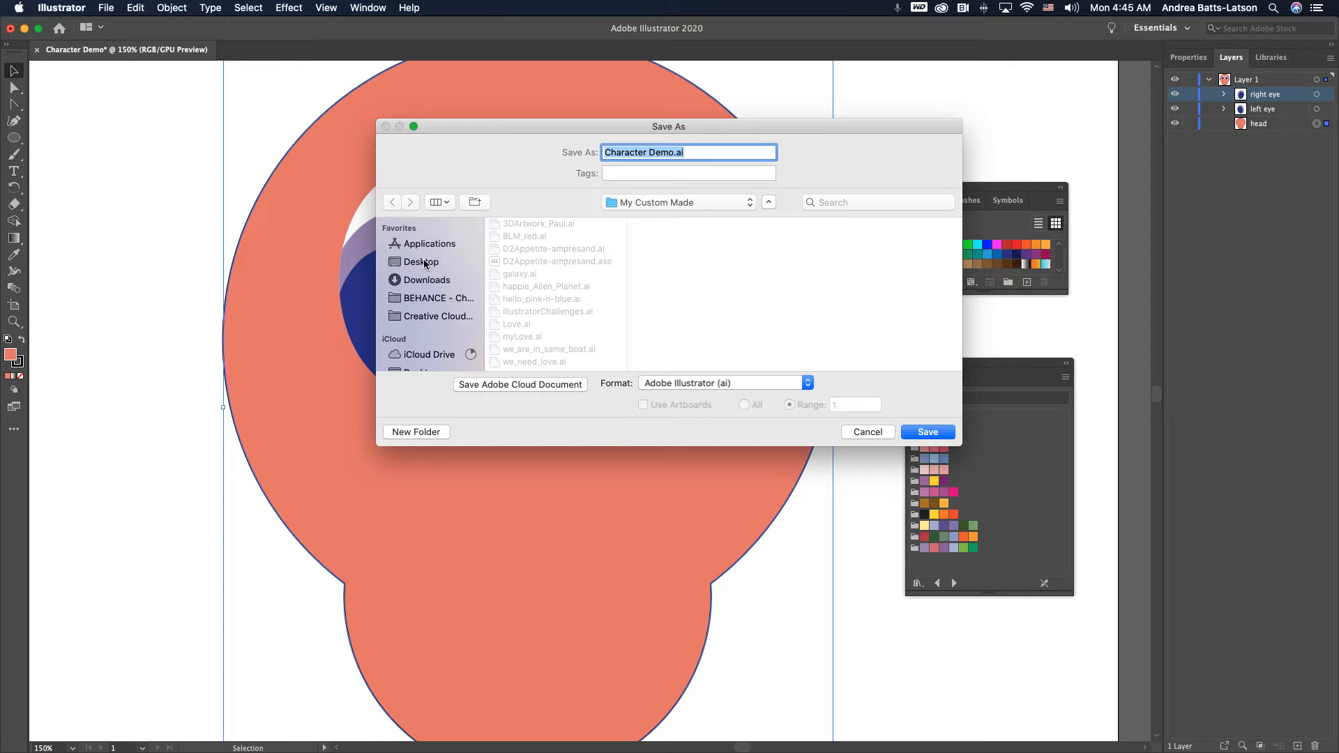
click(436, 319)
scroll(500, 258, down, 10)
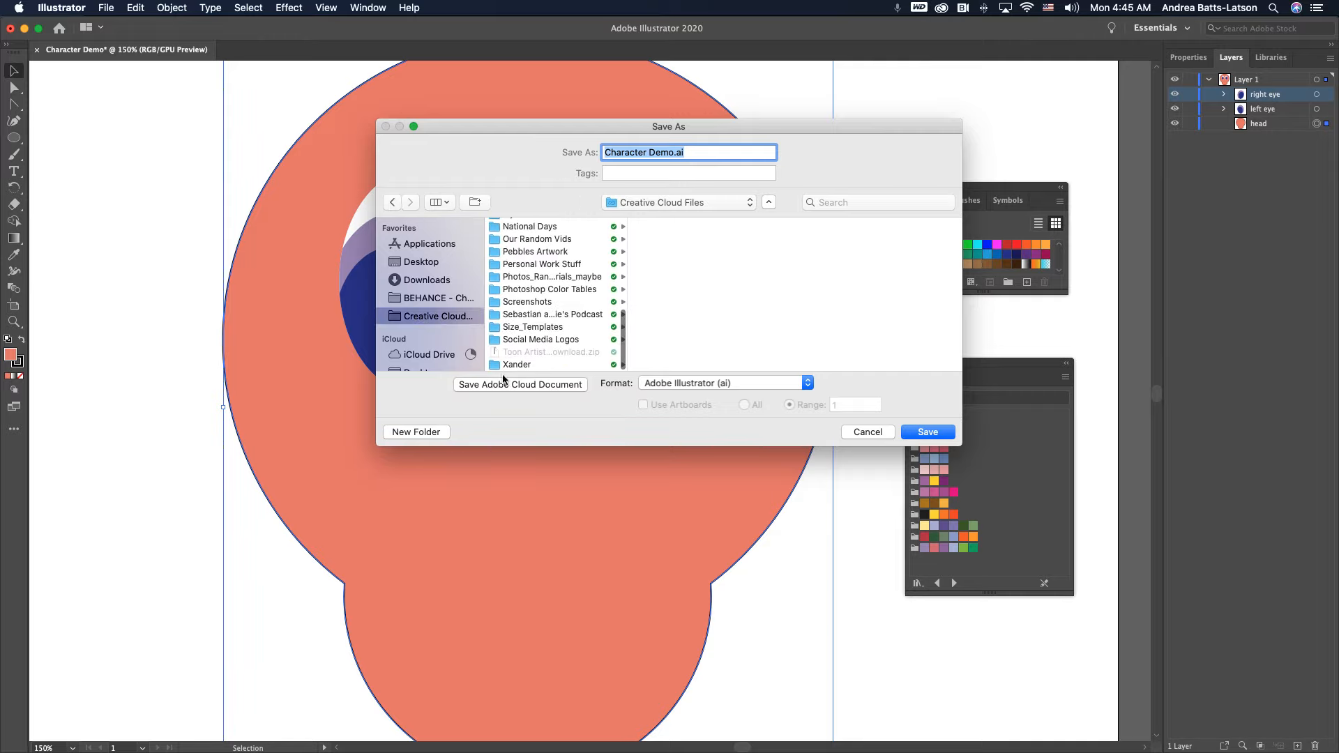
scroll(519, 305, up, 10)
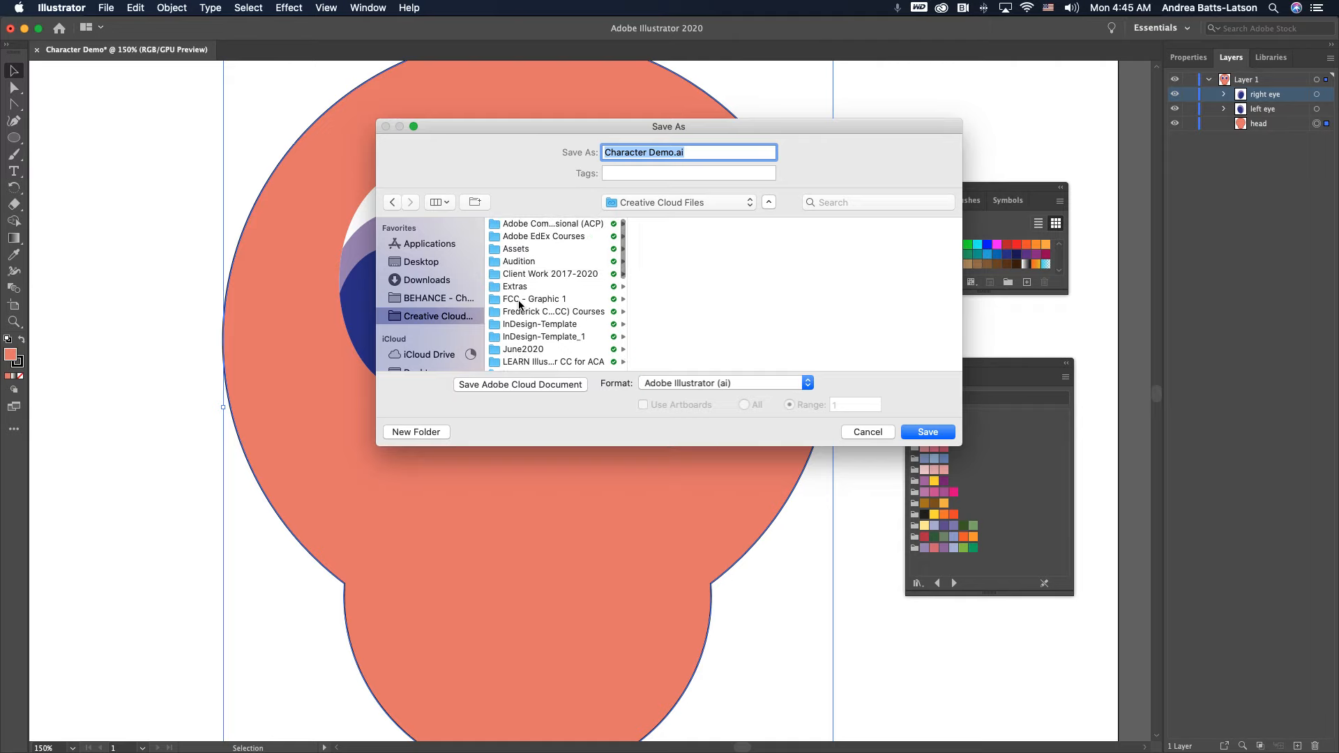
click(519, 301)
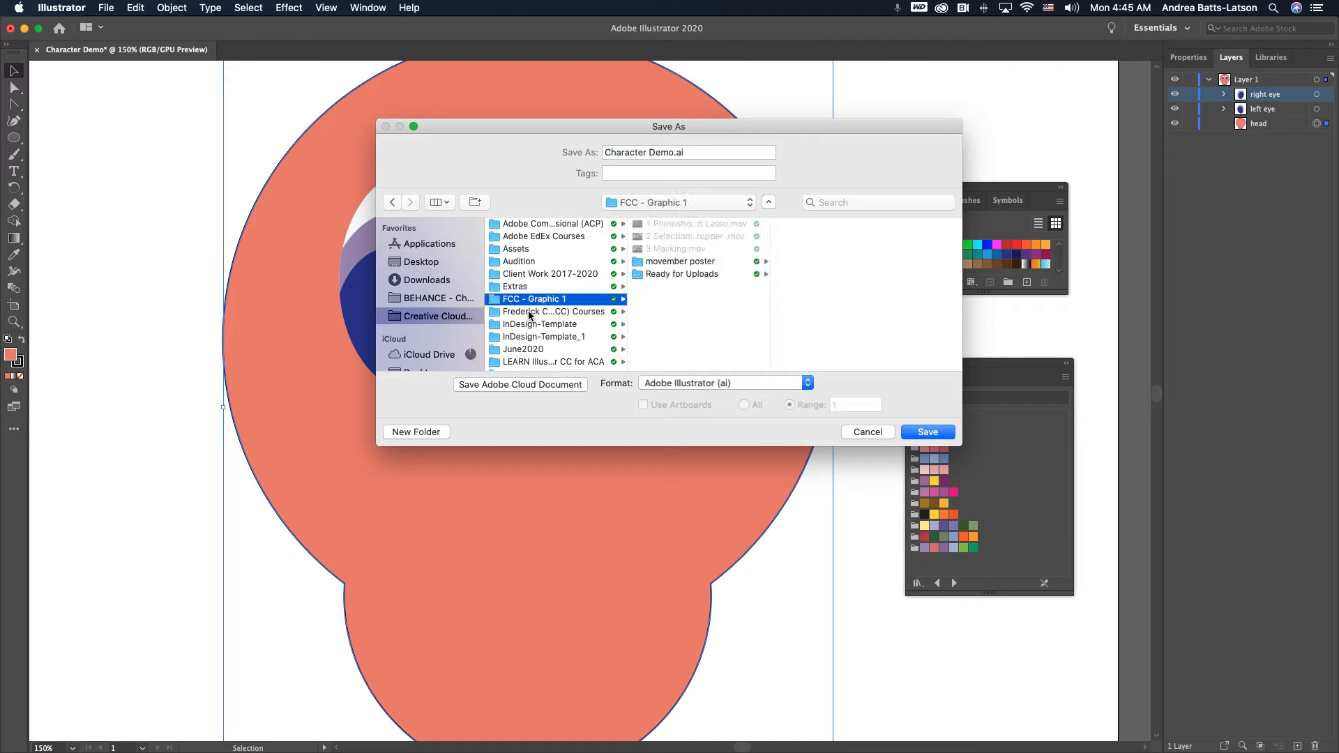
click(529, 312)
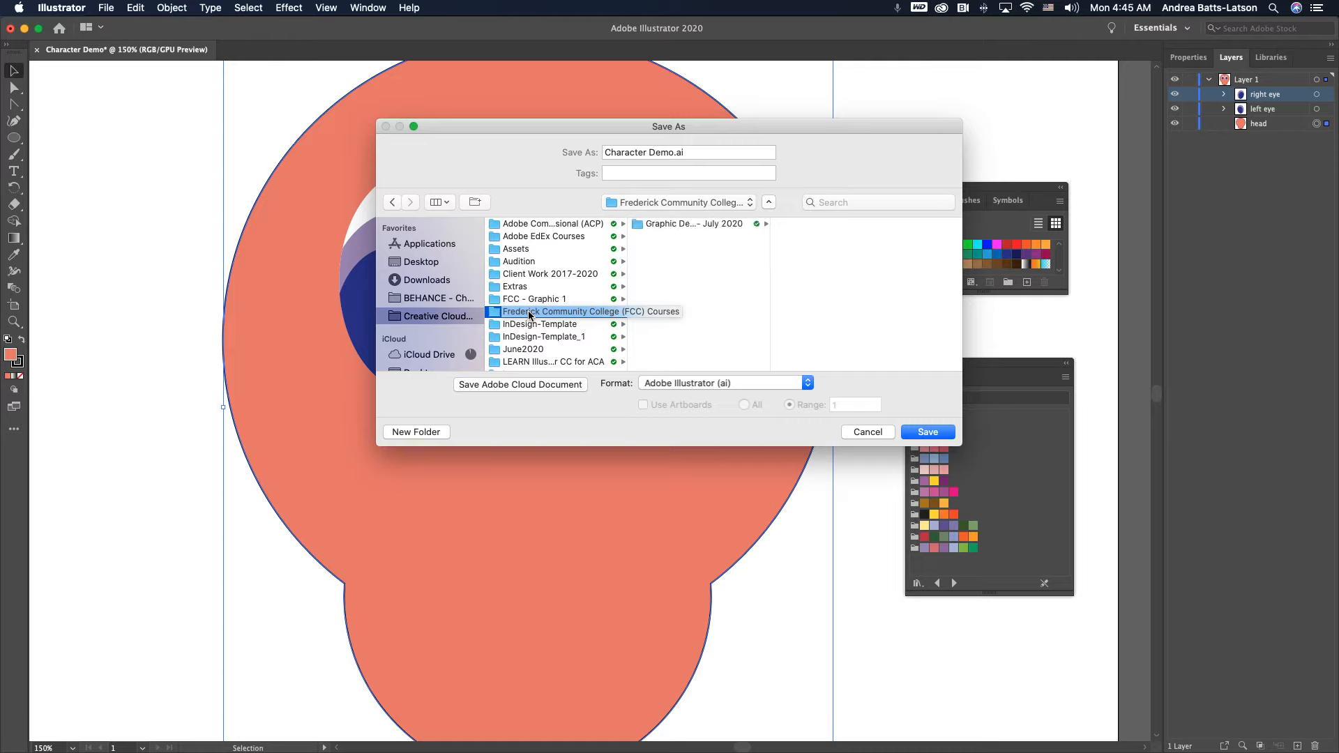
click(670, 224)
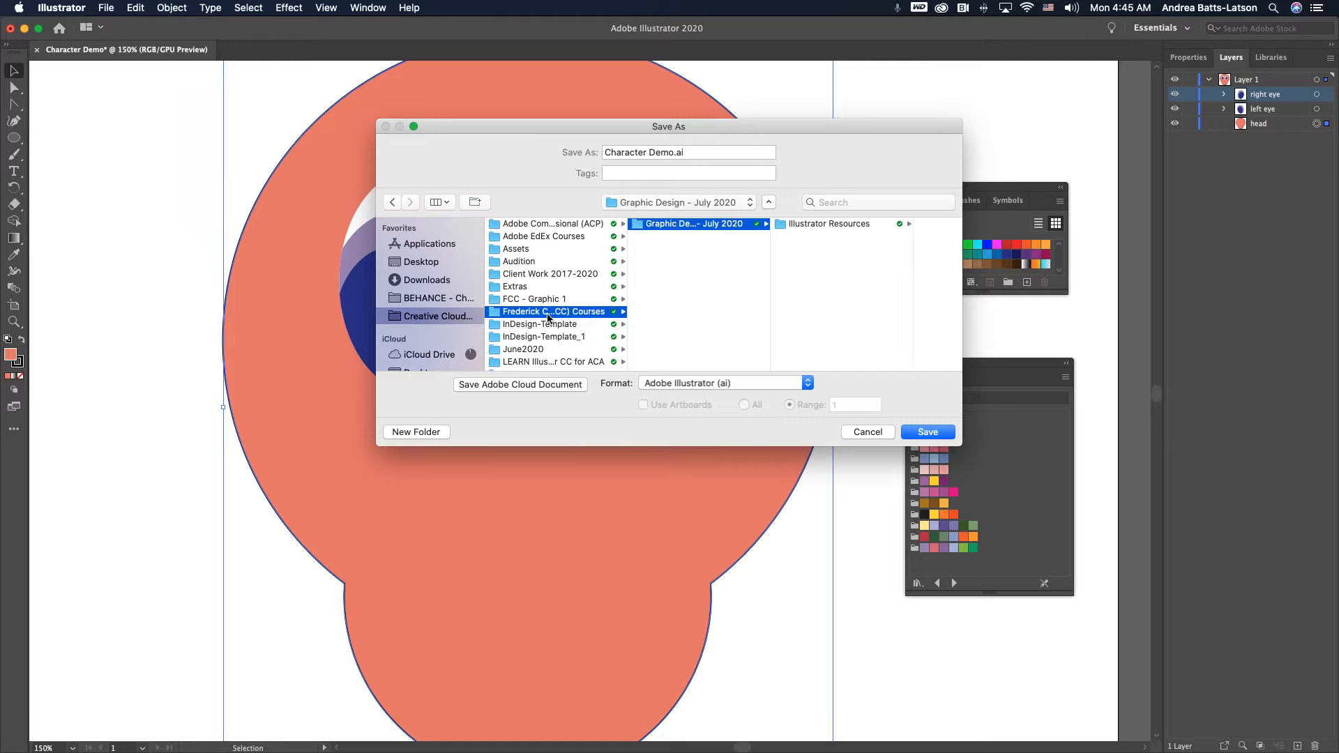
Step: Create a folder named Demos and save Character Demo.ai in it with the default Illustrator 2020 options
click(433, 433)
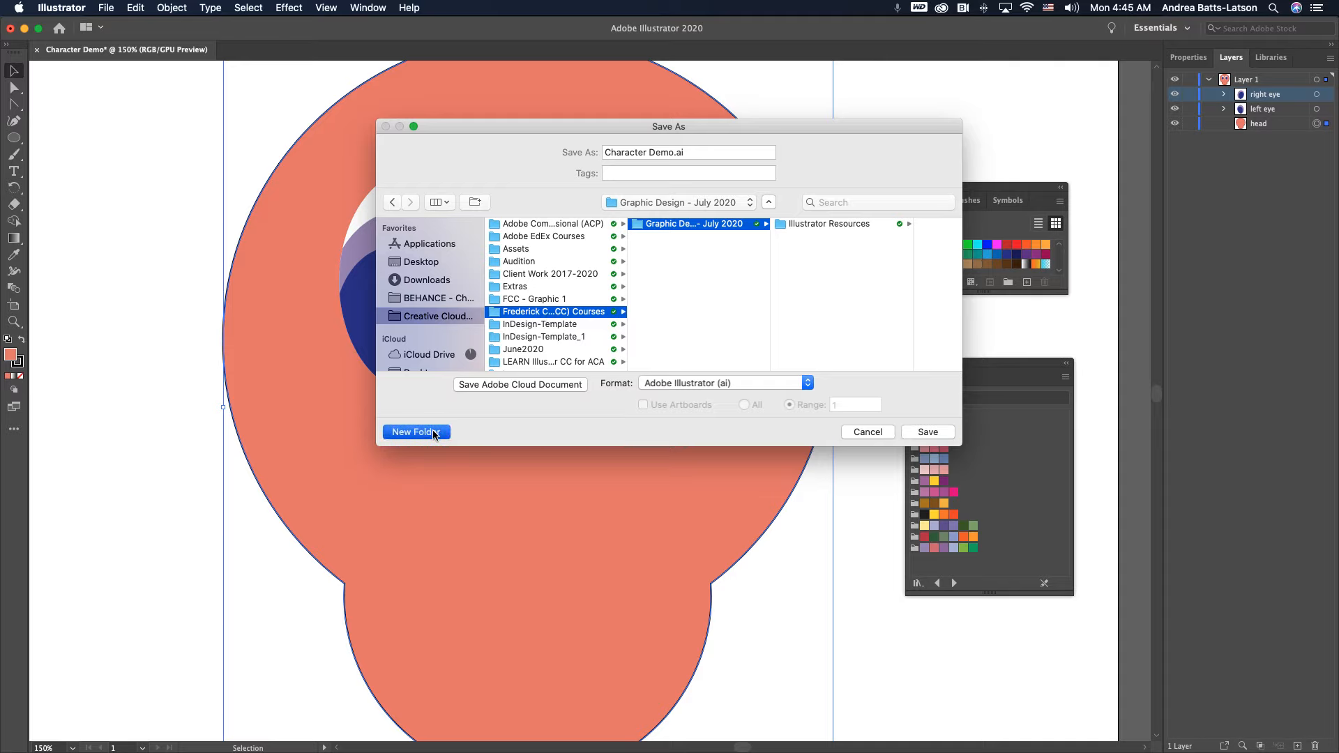
text(Demos)
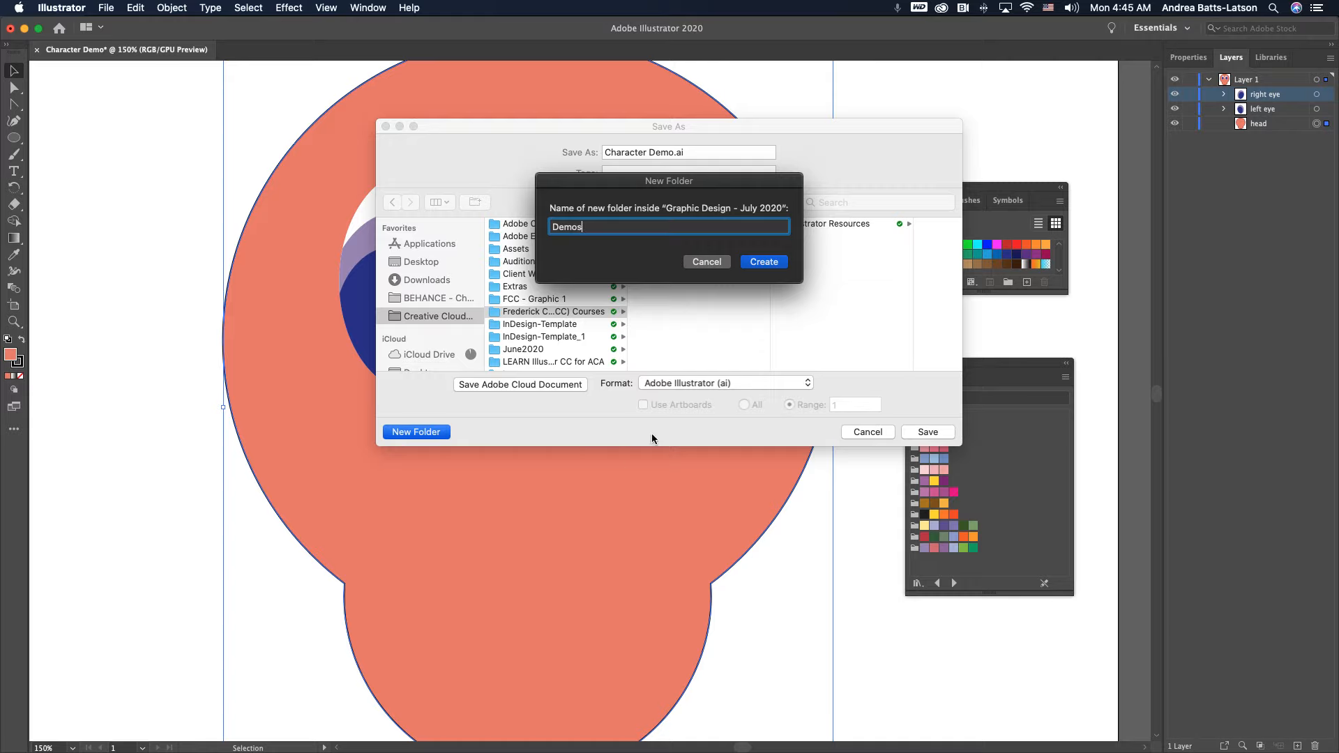
click(764, 264)
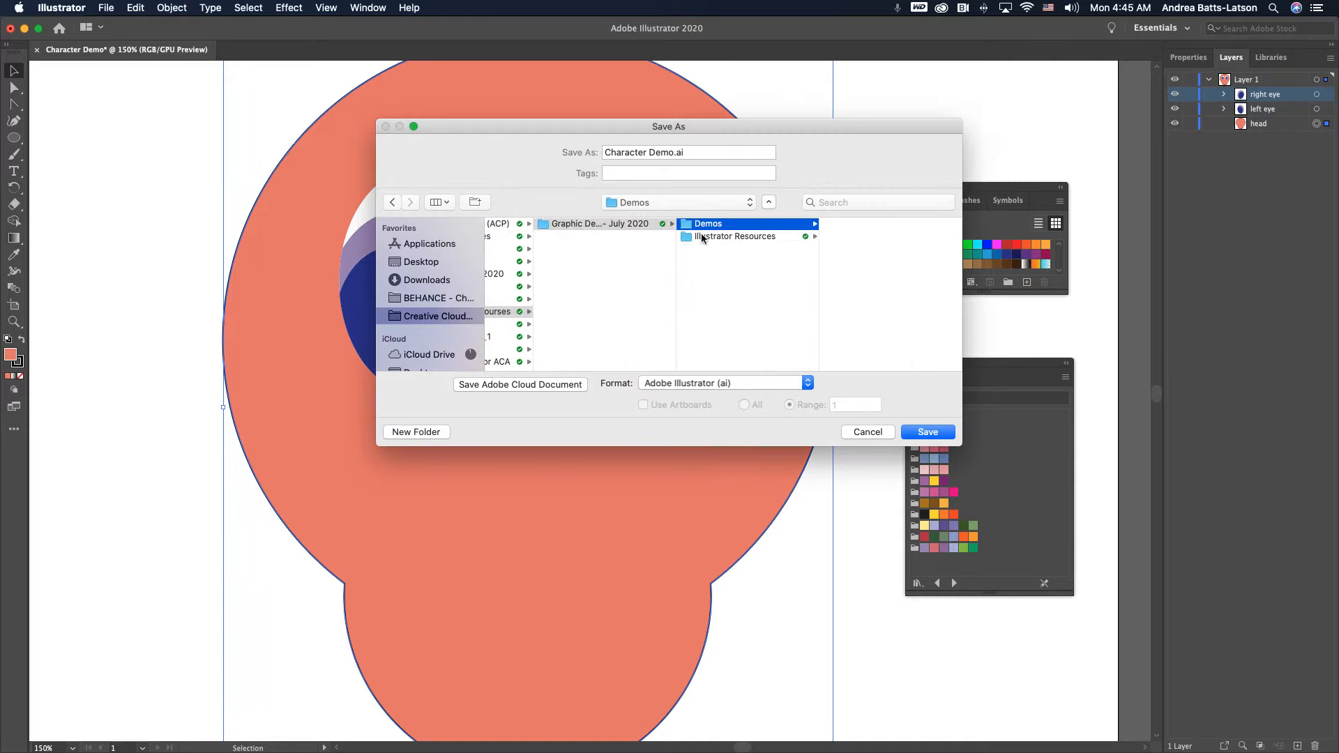
click(922, 432)
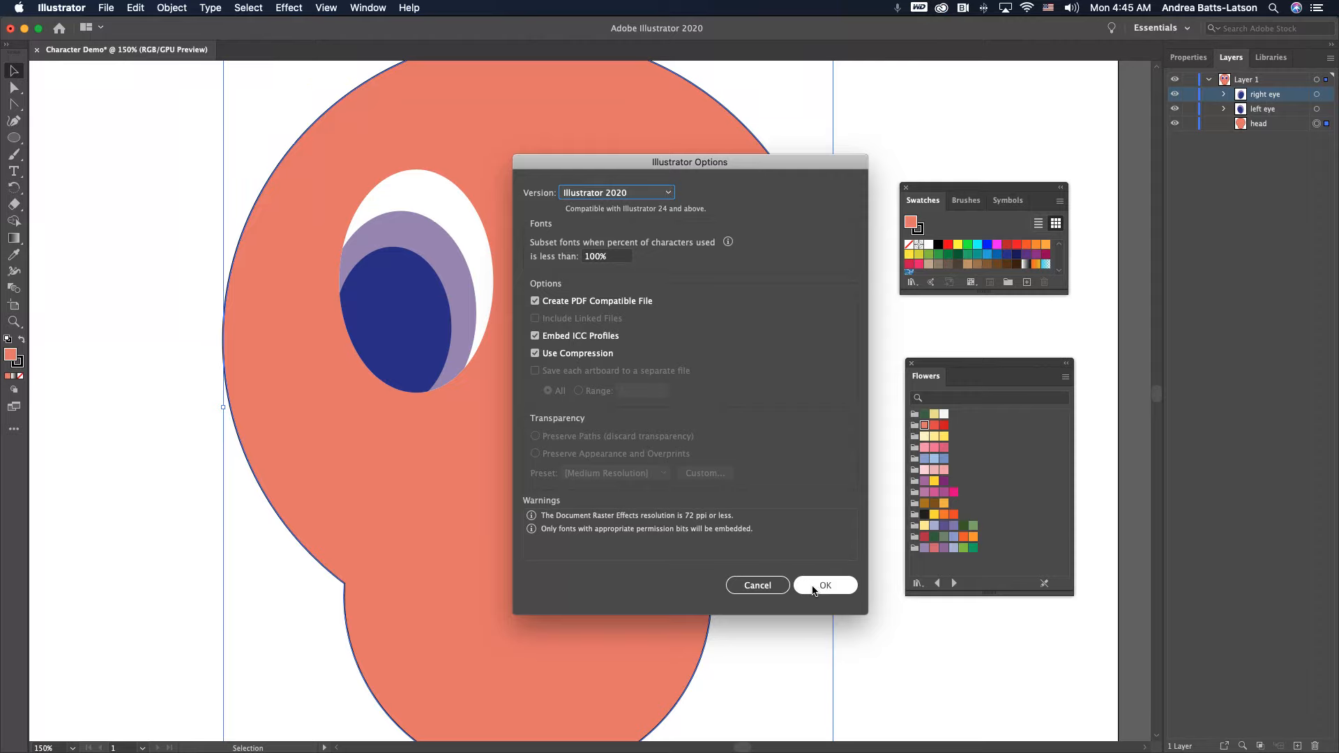
click(820, 587)
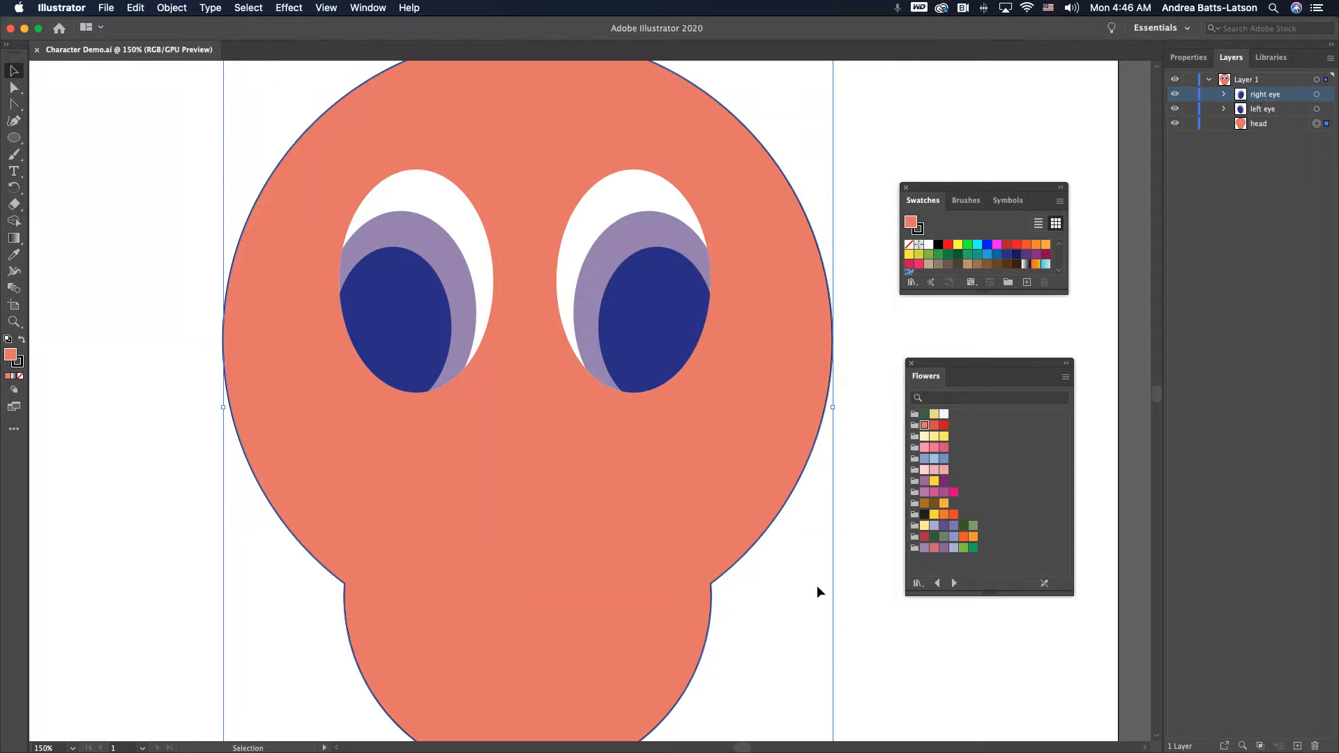
scroll(399, 257, left, 5)
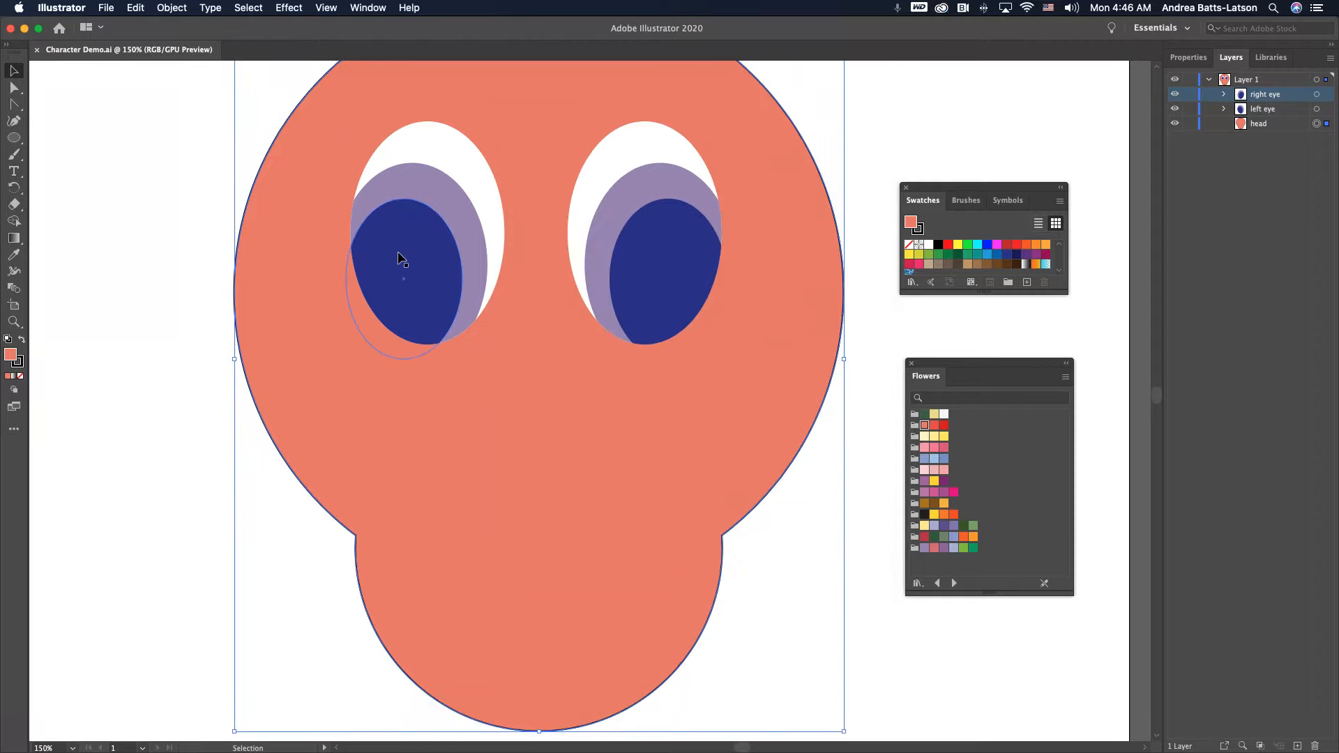
scroll(398, 257, down, 1)
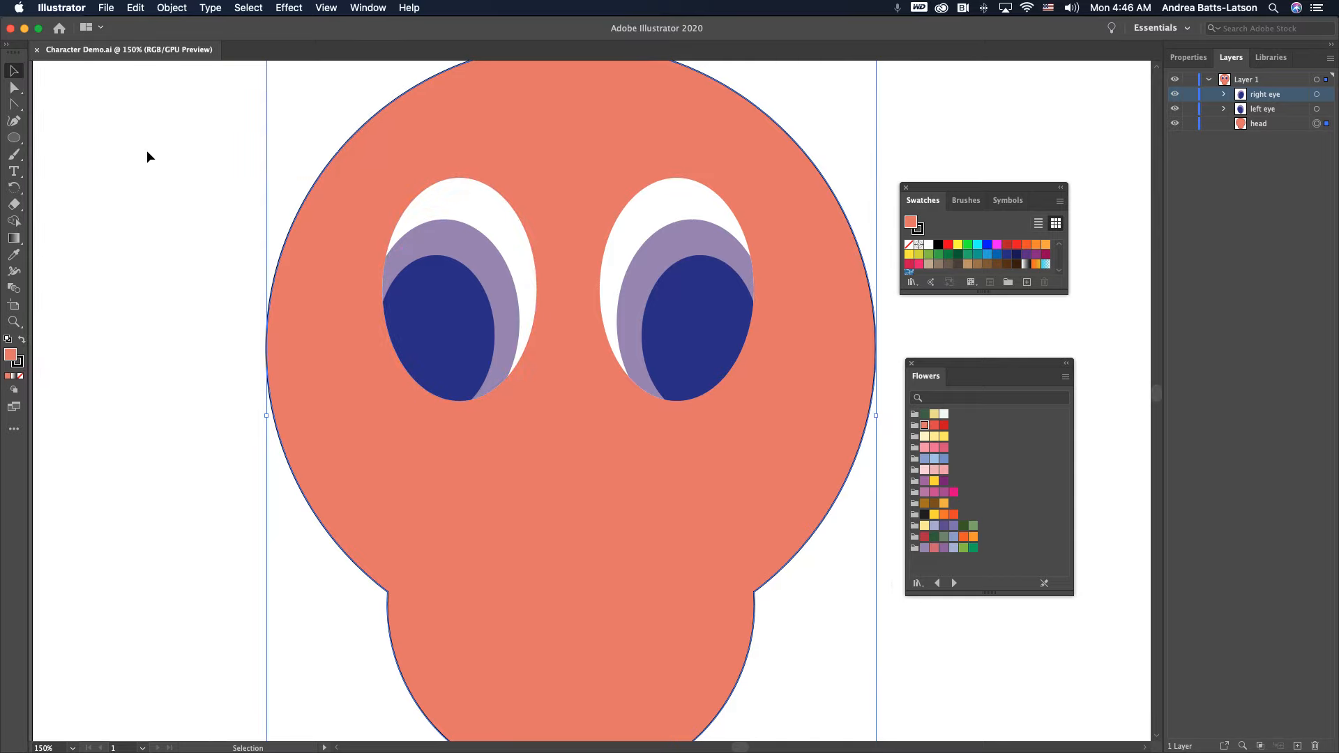
scroll(163, 194, down, 3)
scroll(163, 194, right, 2)
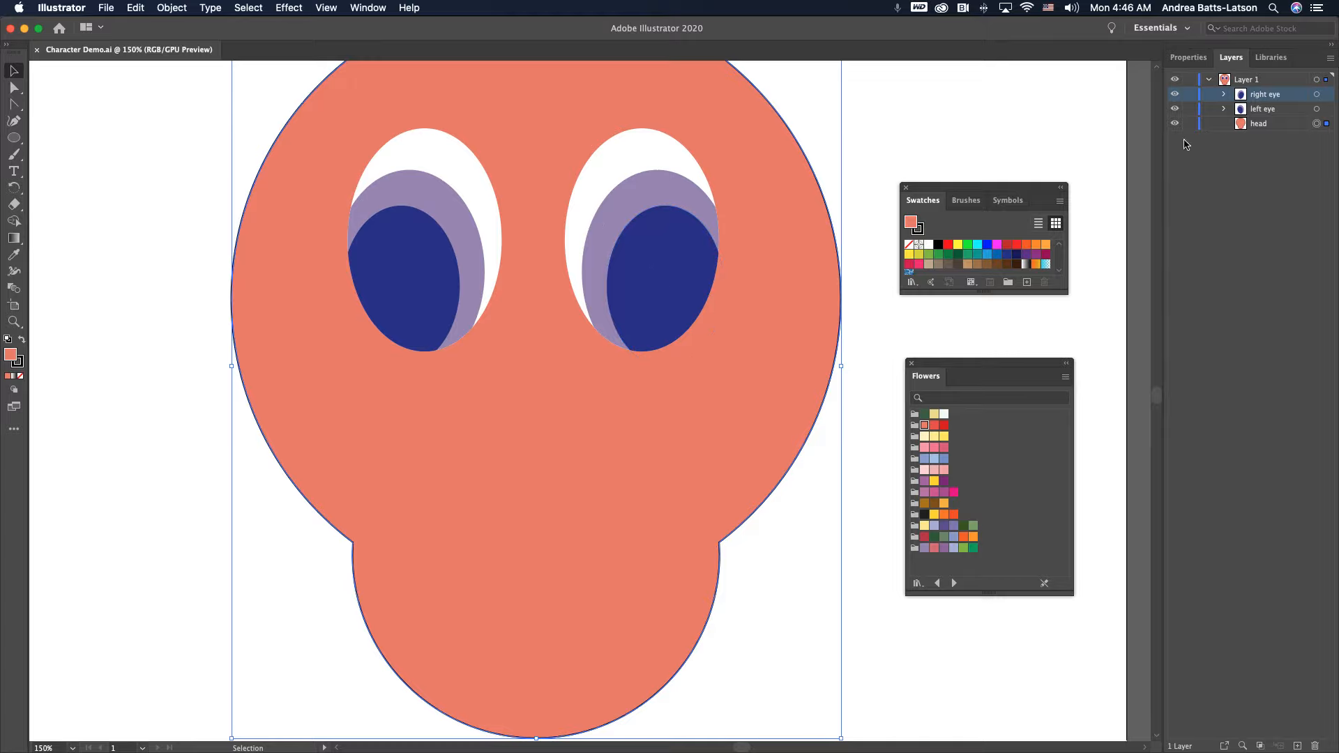
Step: Expand the left eye group and its nested clip group, then fill the lavender ellipse with the medium blue swatch and deselect it
click(1224, 110)
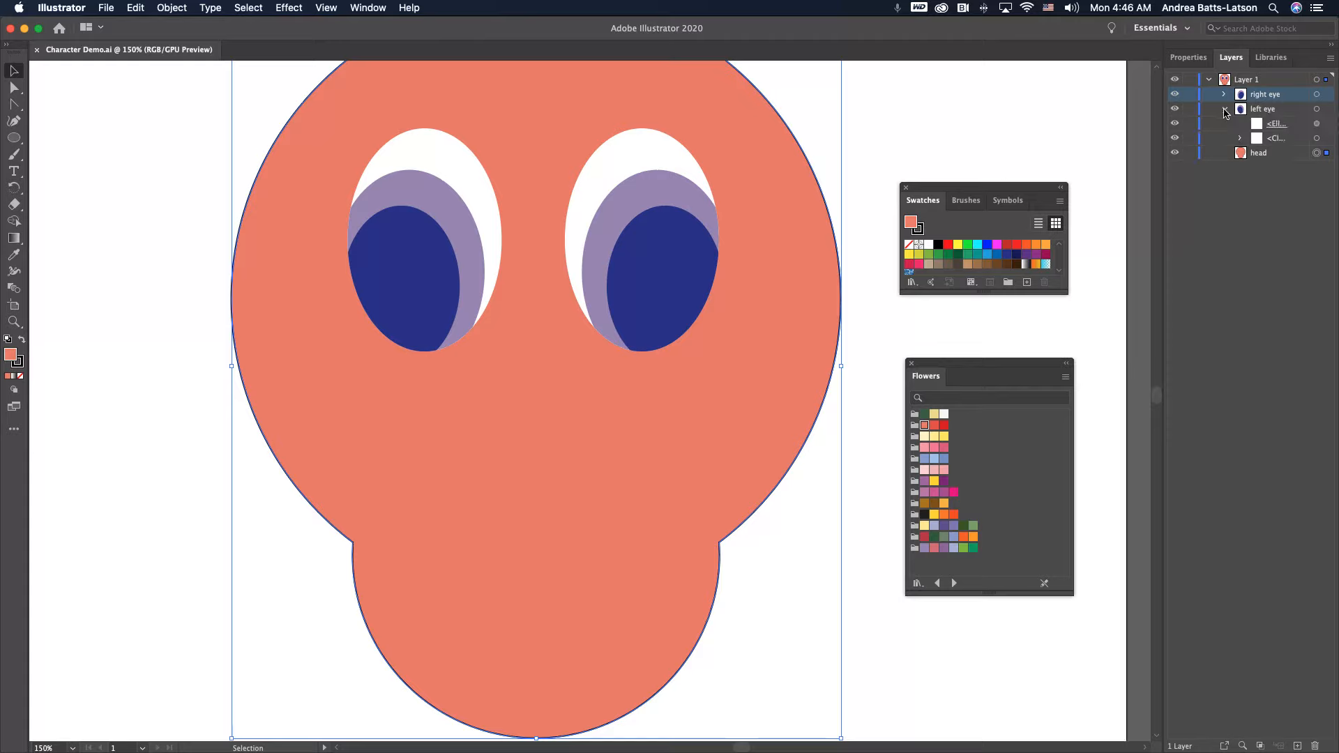
click(1240, 139)
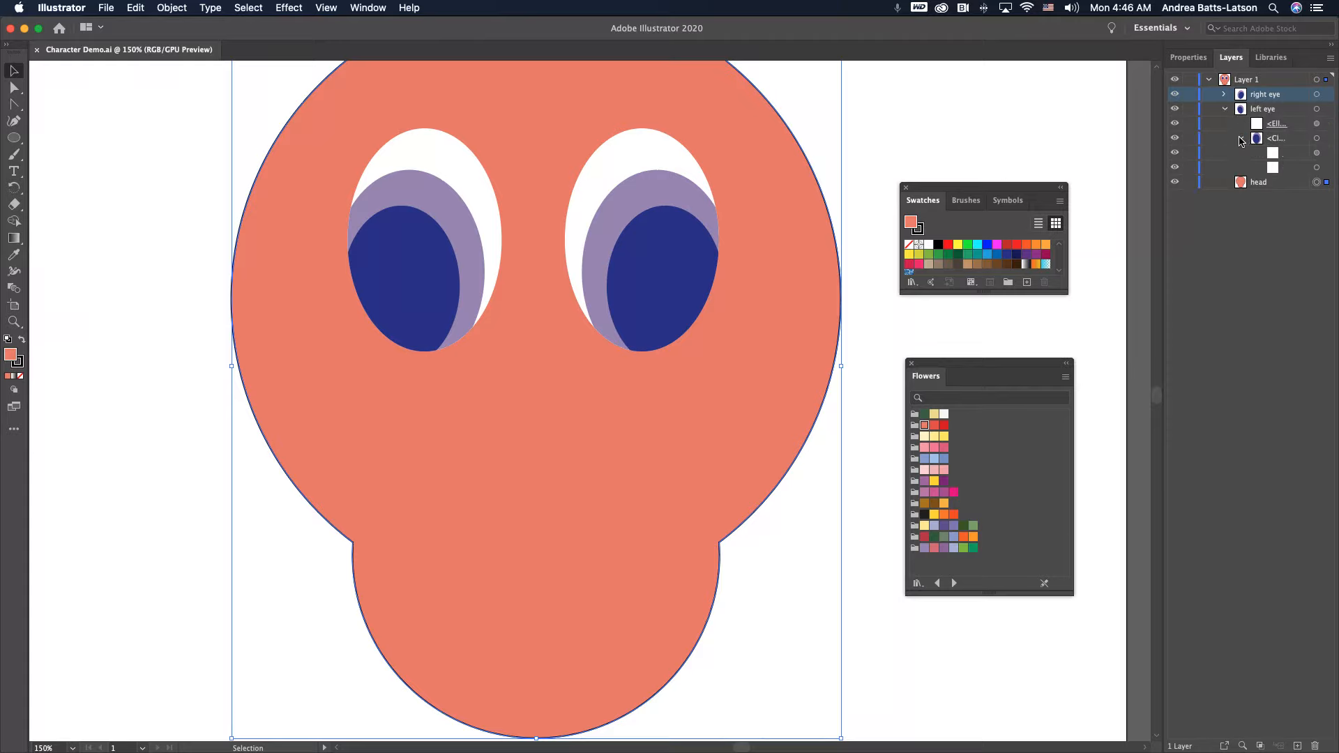
click(1316, 168)
click(1316, 154)
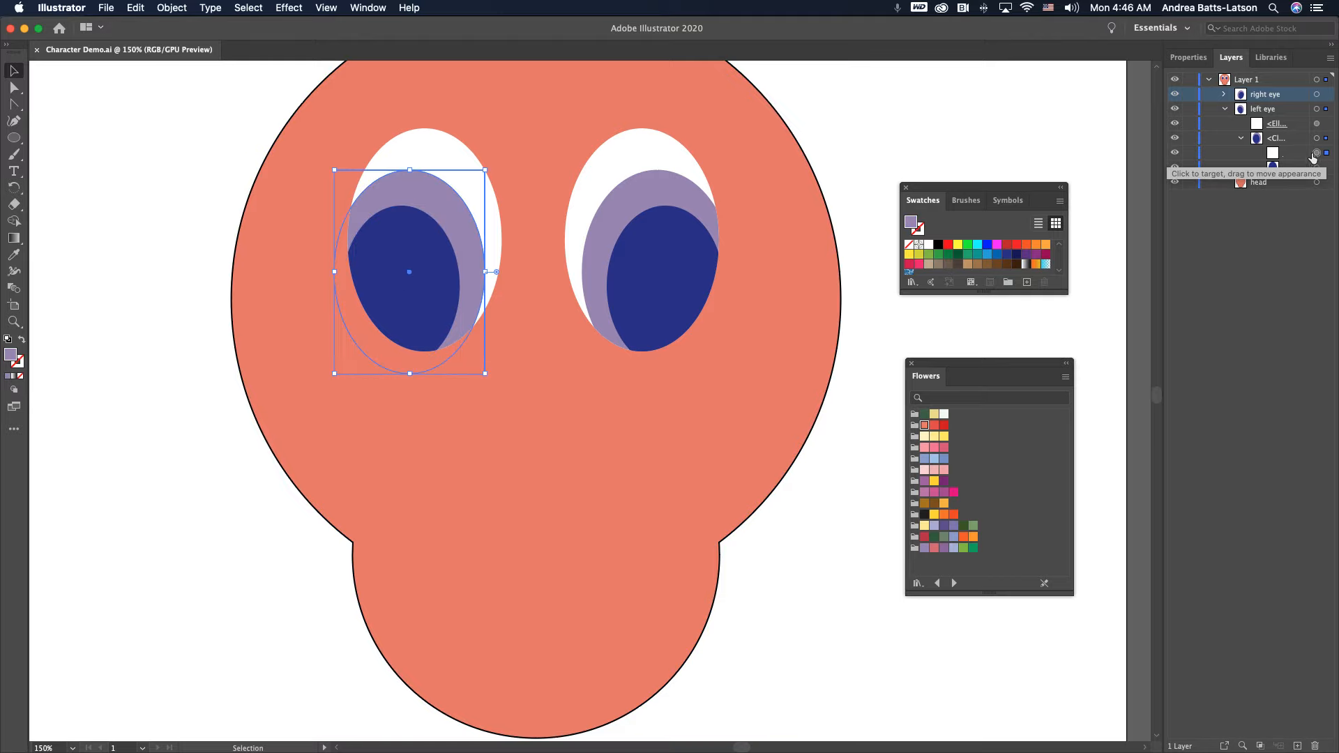
click(1005, 255)
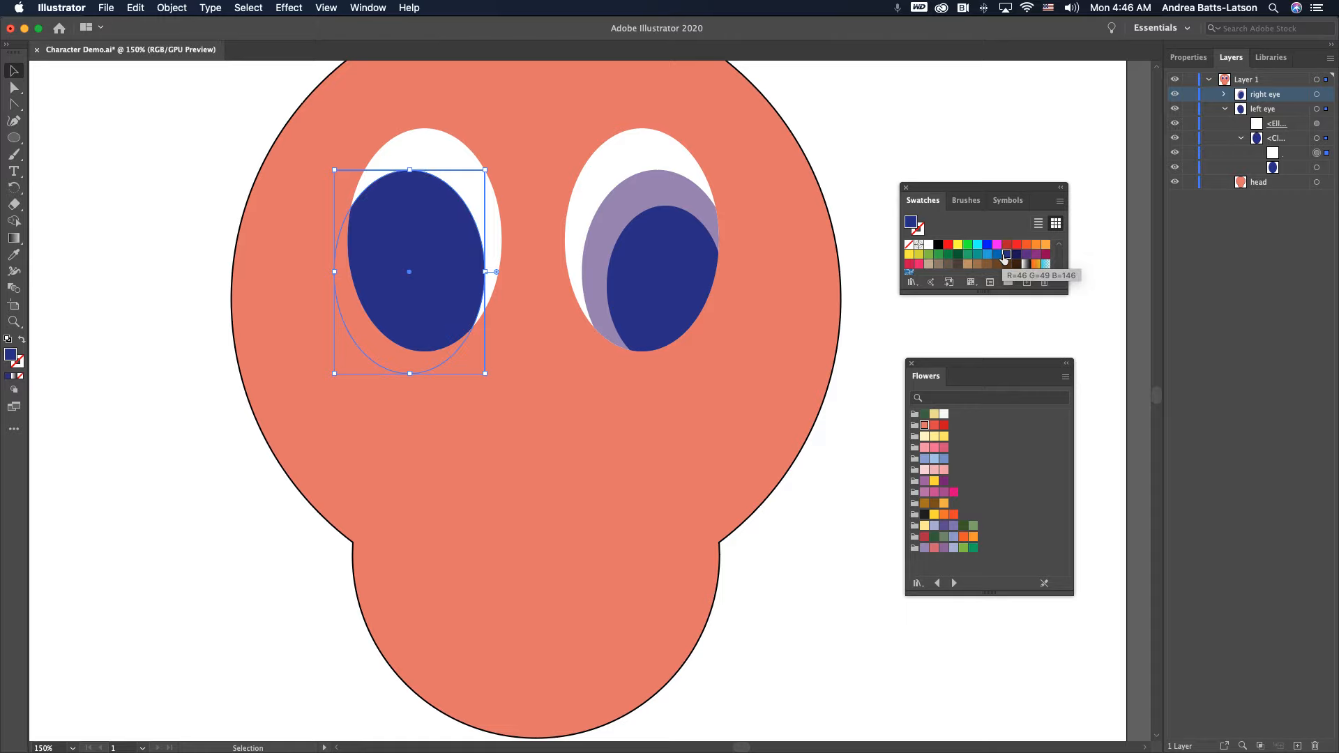
click(997, 256)
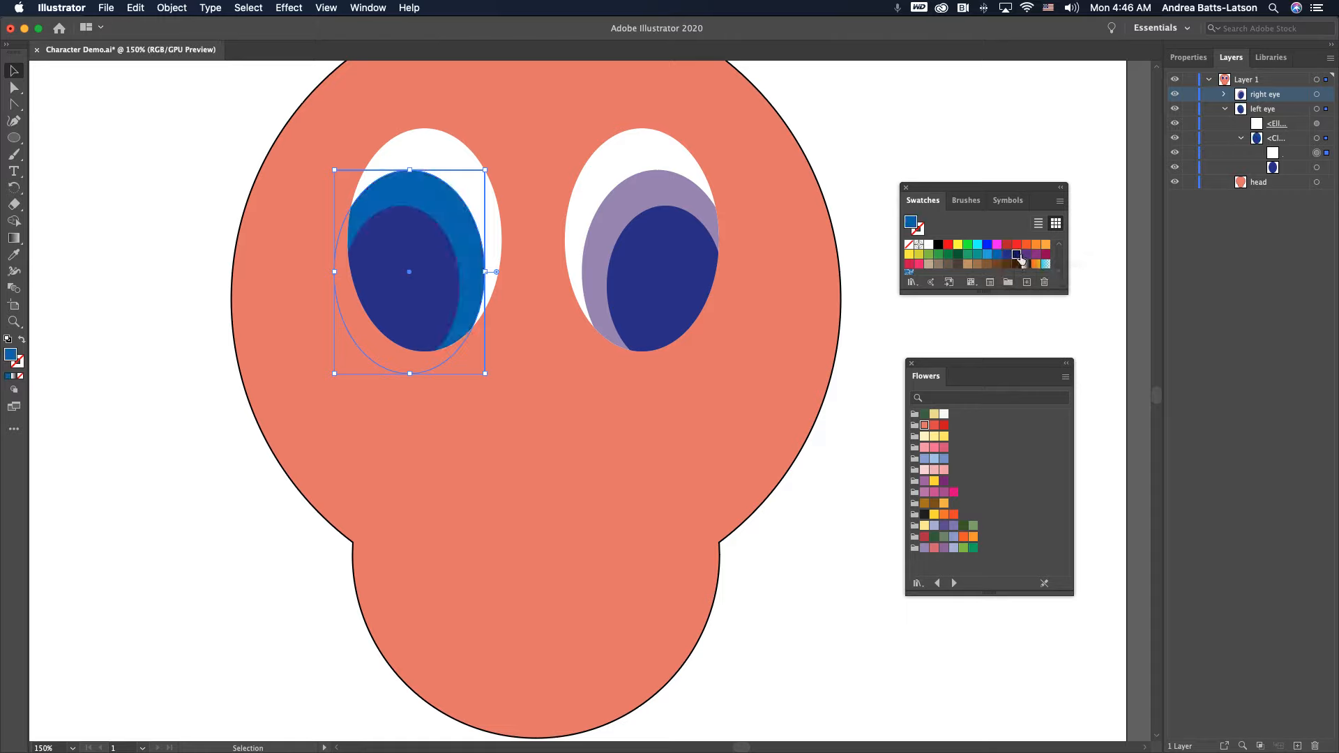
click(1018, 257)
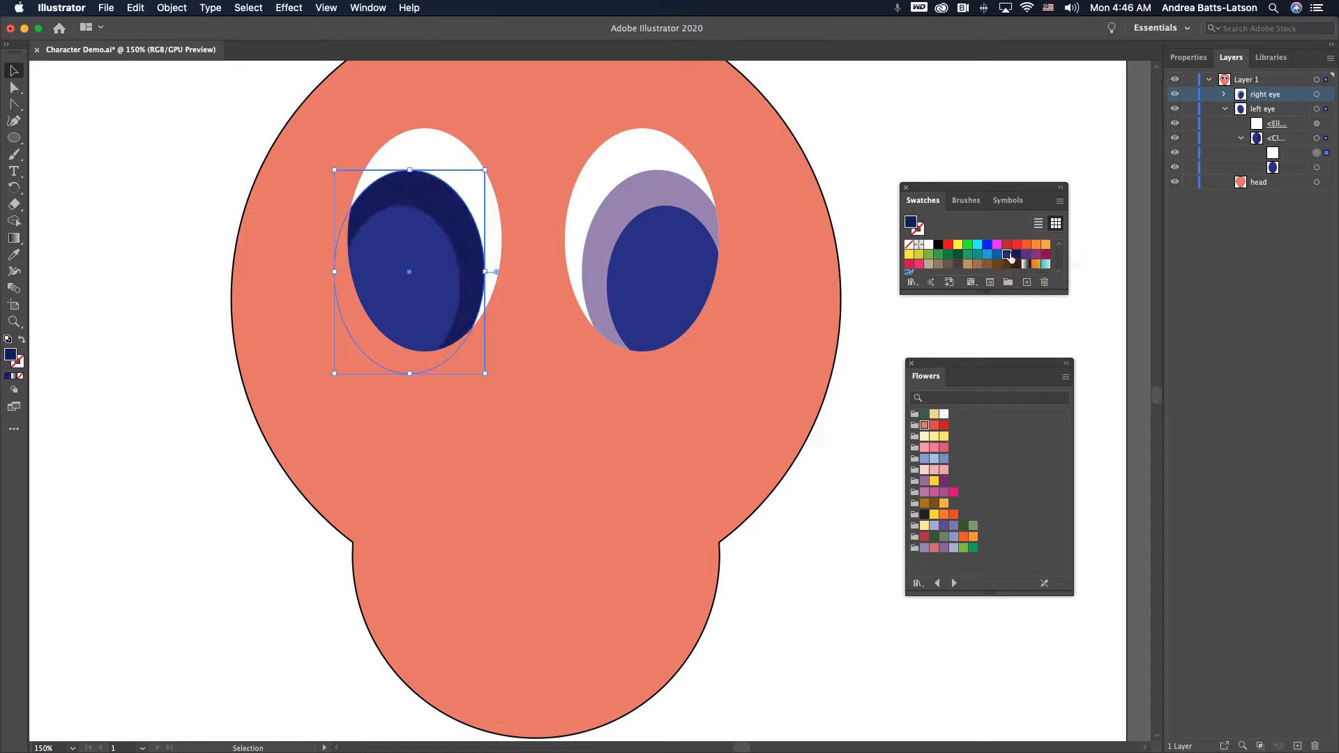
click(997, 256)
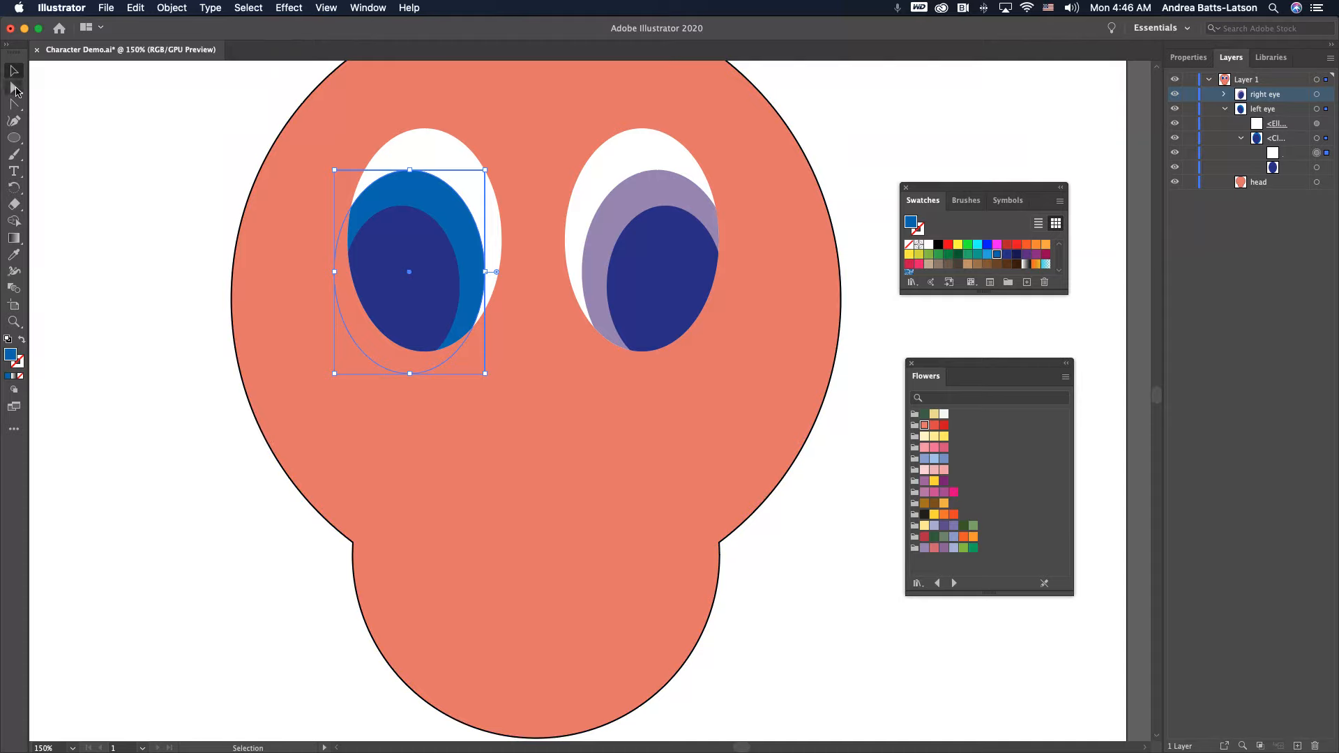
click(86, 120)
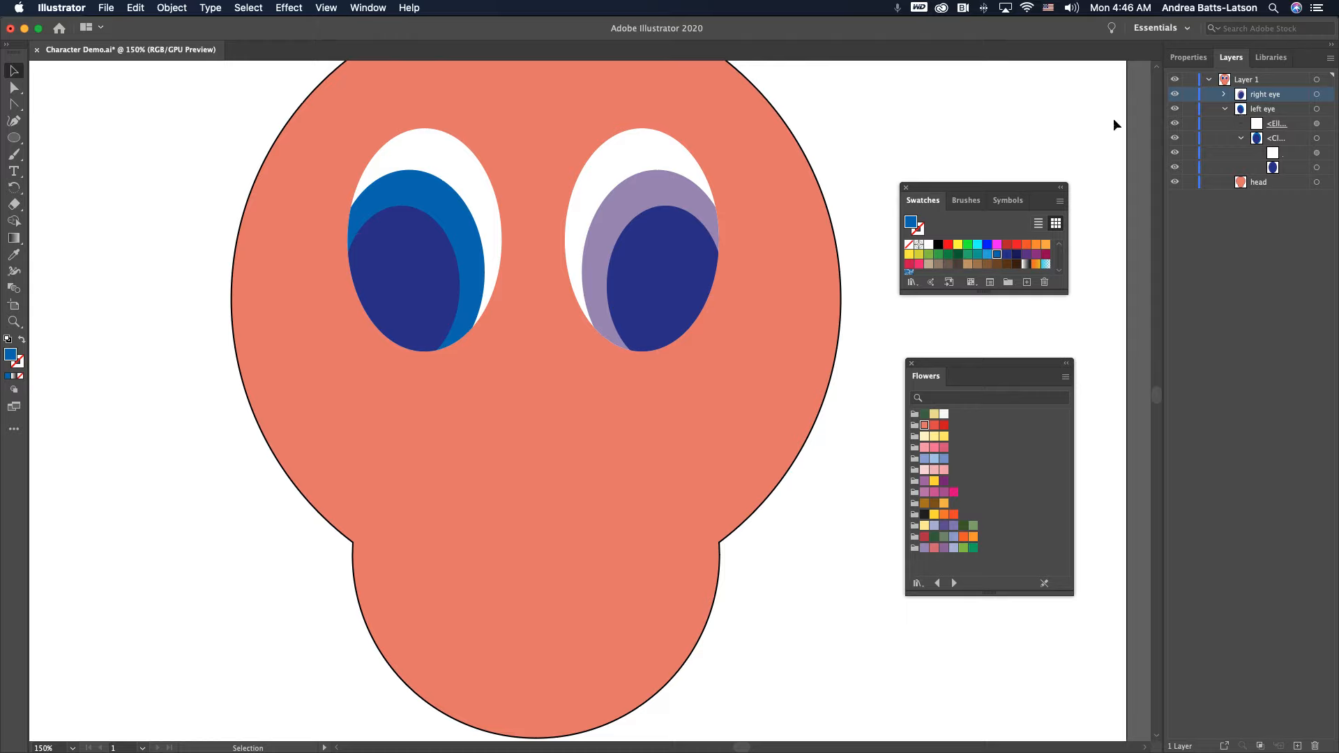
Step: Use the Group Selection tool to fill the right eye's lavender ellipse with the same medium blue swatch
click(12, 88)
click(12, 88)
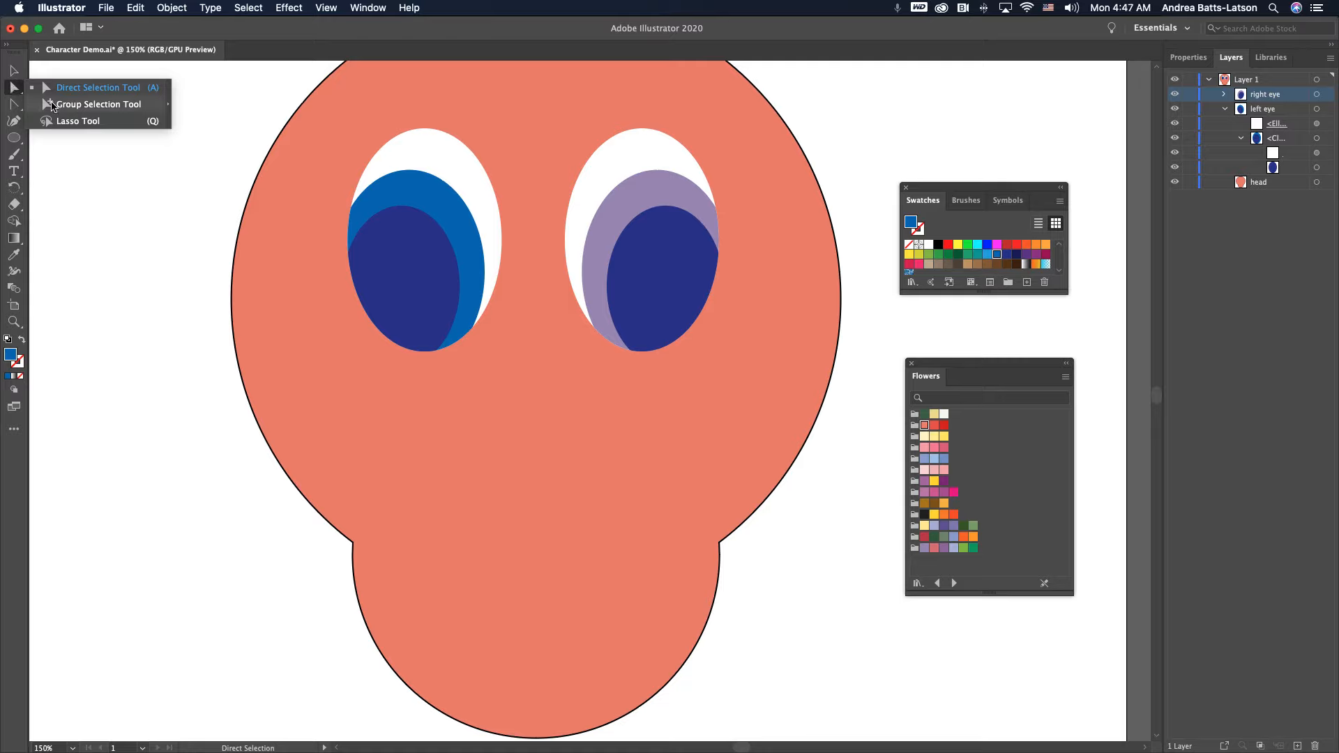
click(53, 105)
click(533, 167)
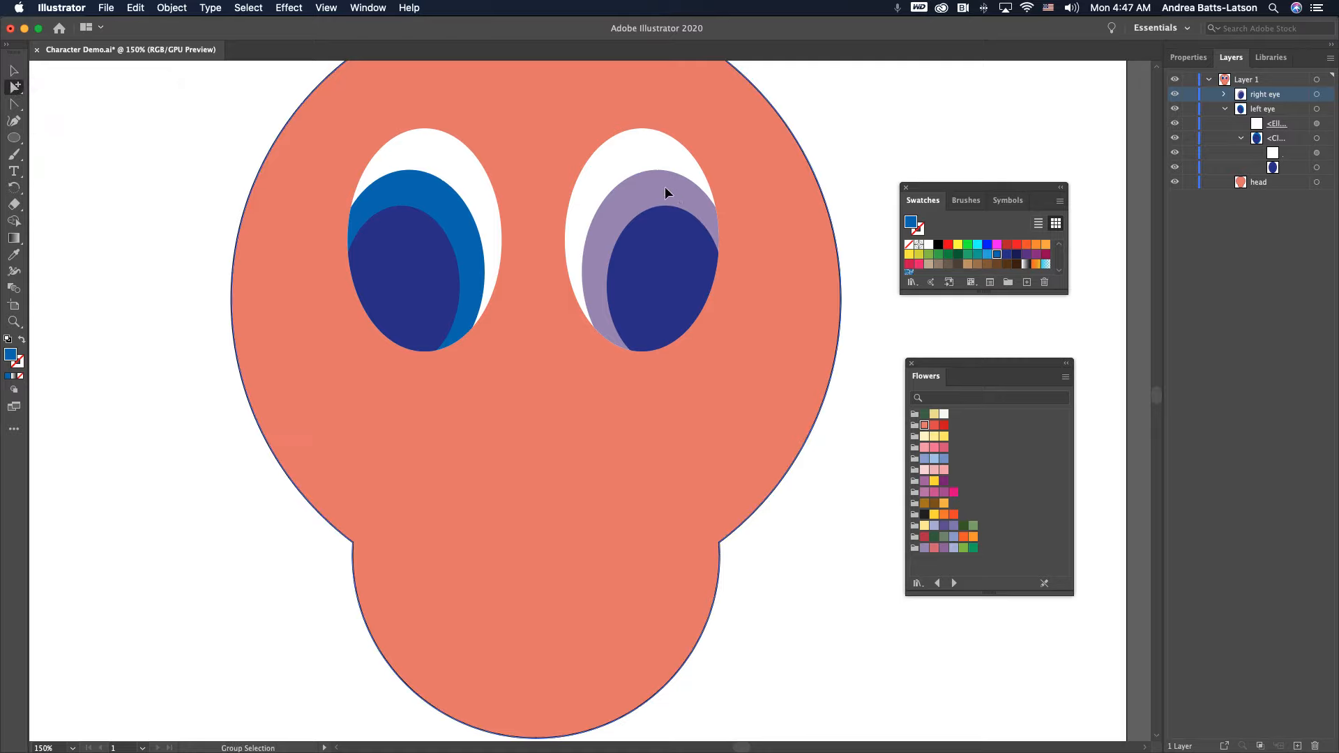
click(643, 178)
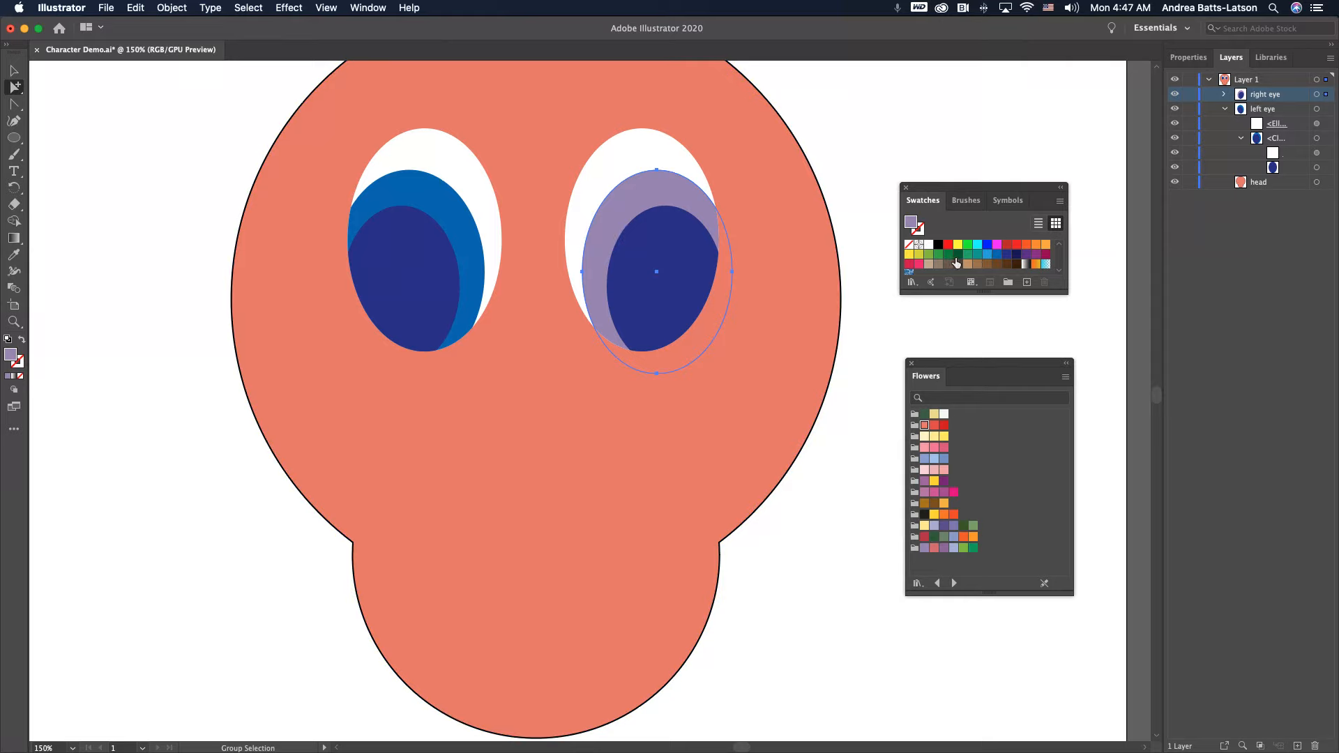
click(992, 255)
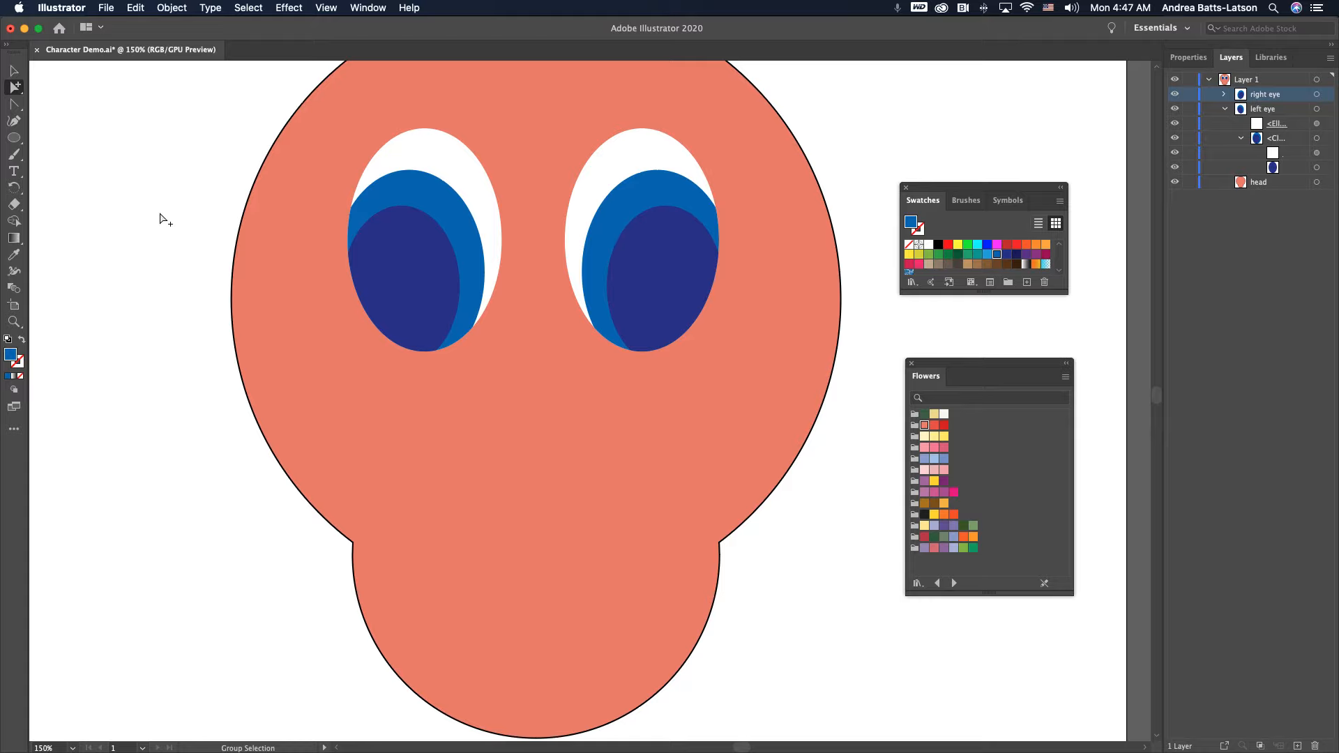
Step: Draw an upright blue triangle with the Star tool as a nose and move it to just below and between the eyes
scroll(212, 249, right, 2)
scroll(213, 249, up, 1)
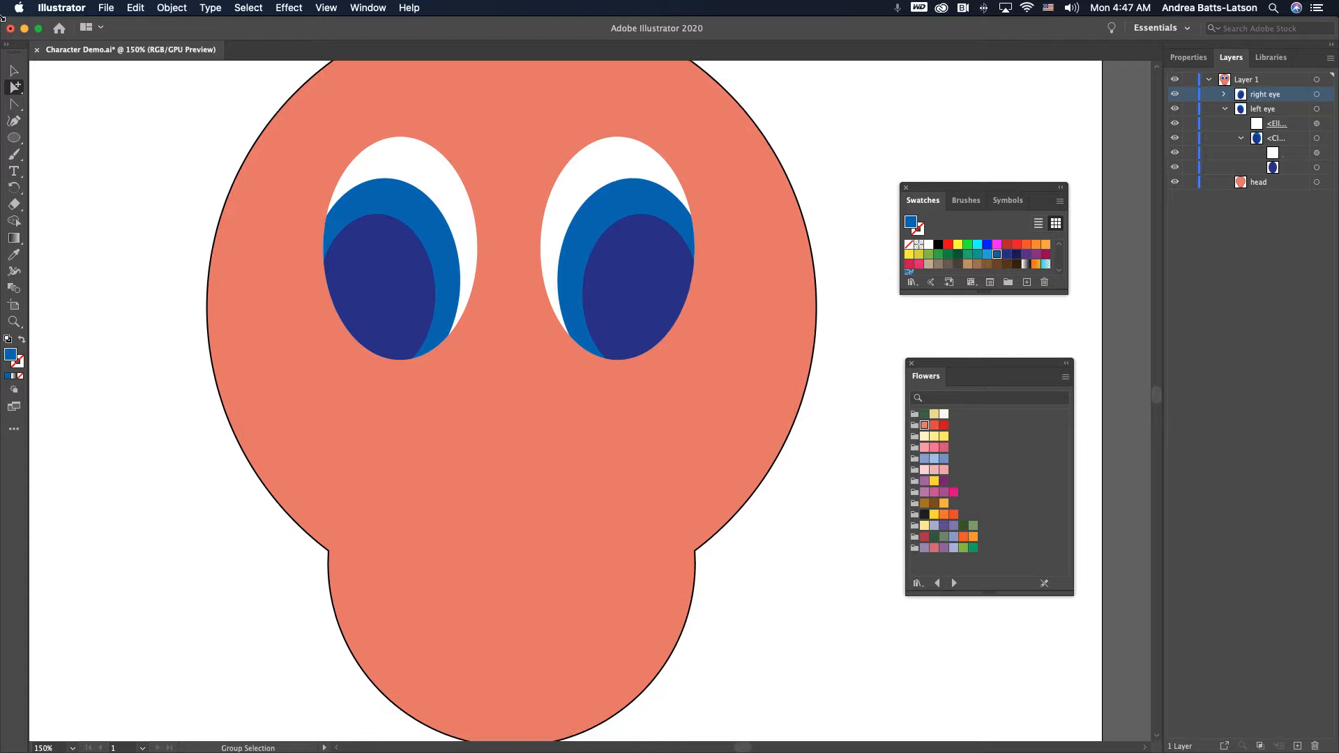
click(14, 70)
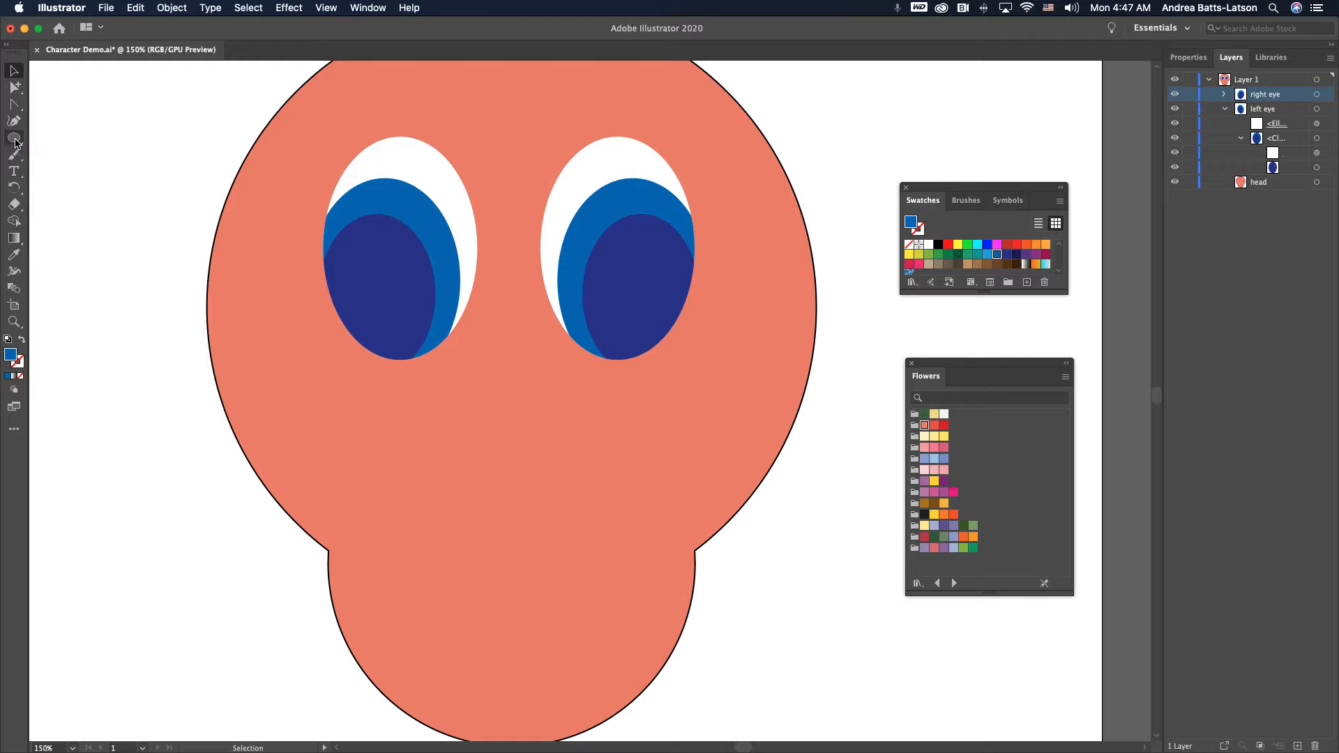
drag(14, 143, 56, 189)
drag(488, 410, 565, 459)
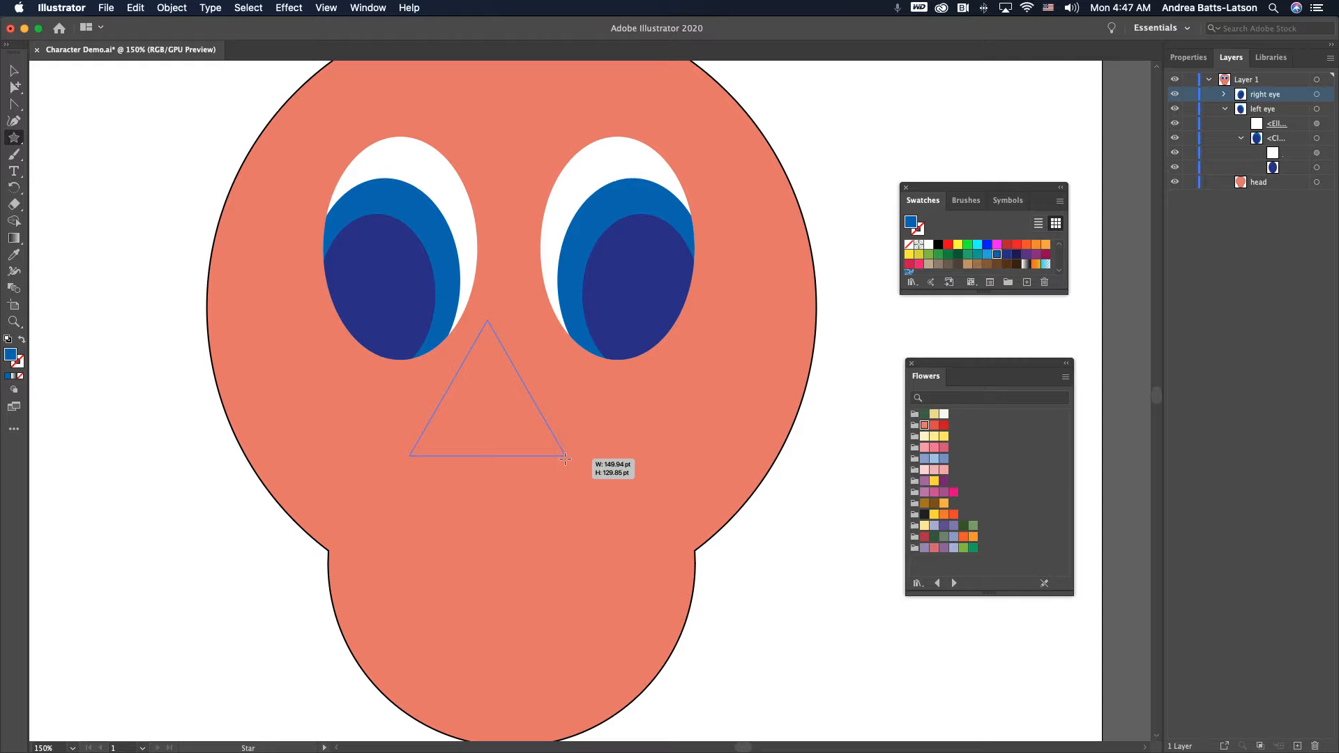
drag(565, 459, 560, 457)
click(14, 70)
drag(484, 403, 495, 435)
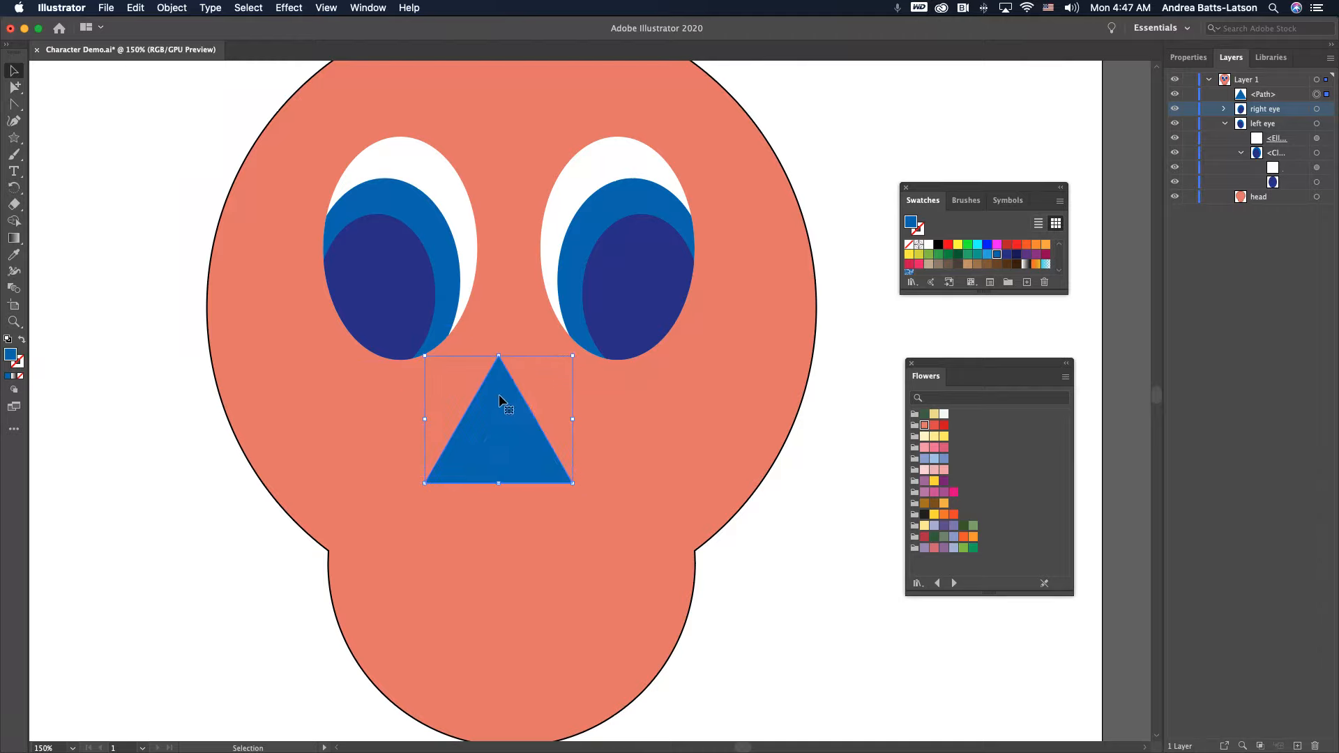
Step: Round all three corners of the triangular nose evenly with the Direct Selection tool's live corners
click(14, 87)
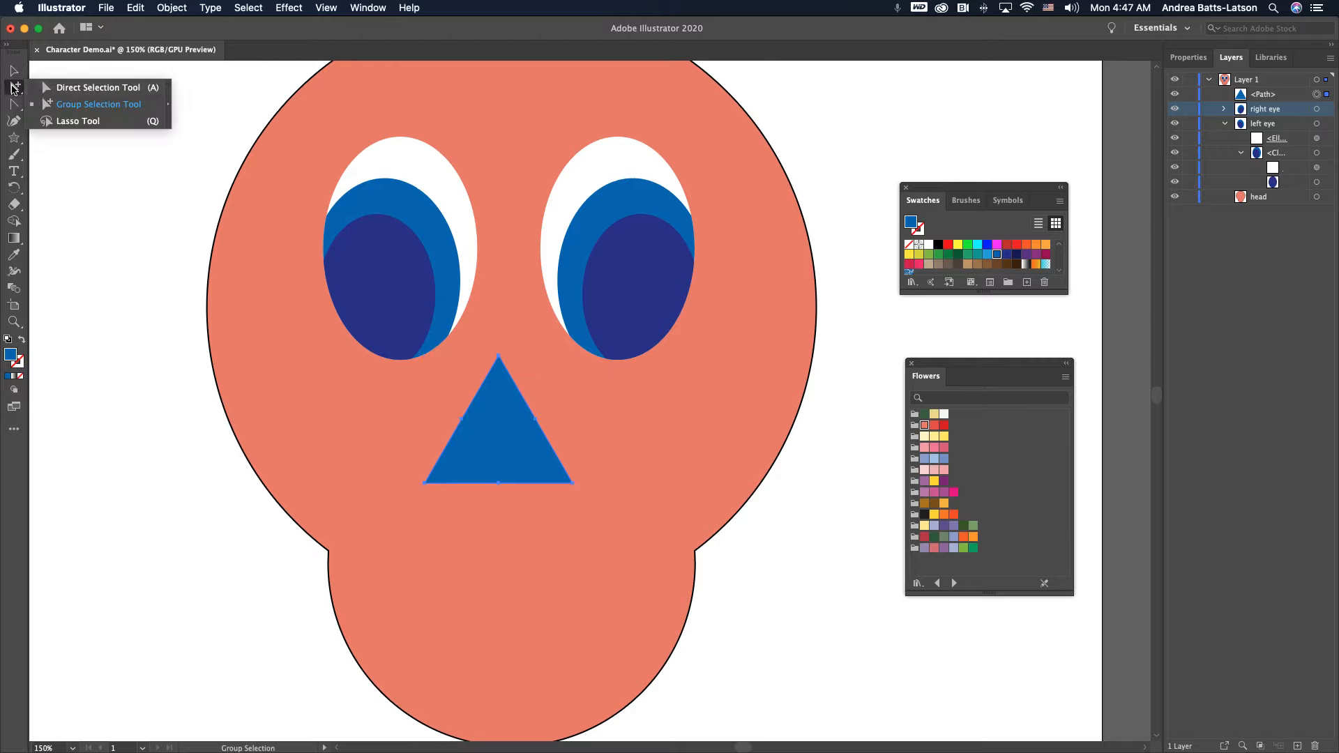
click(58, 89)
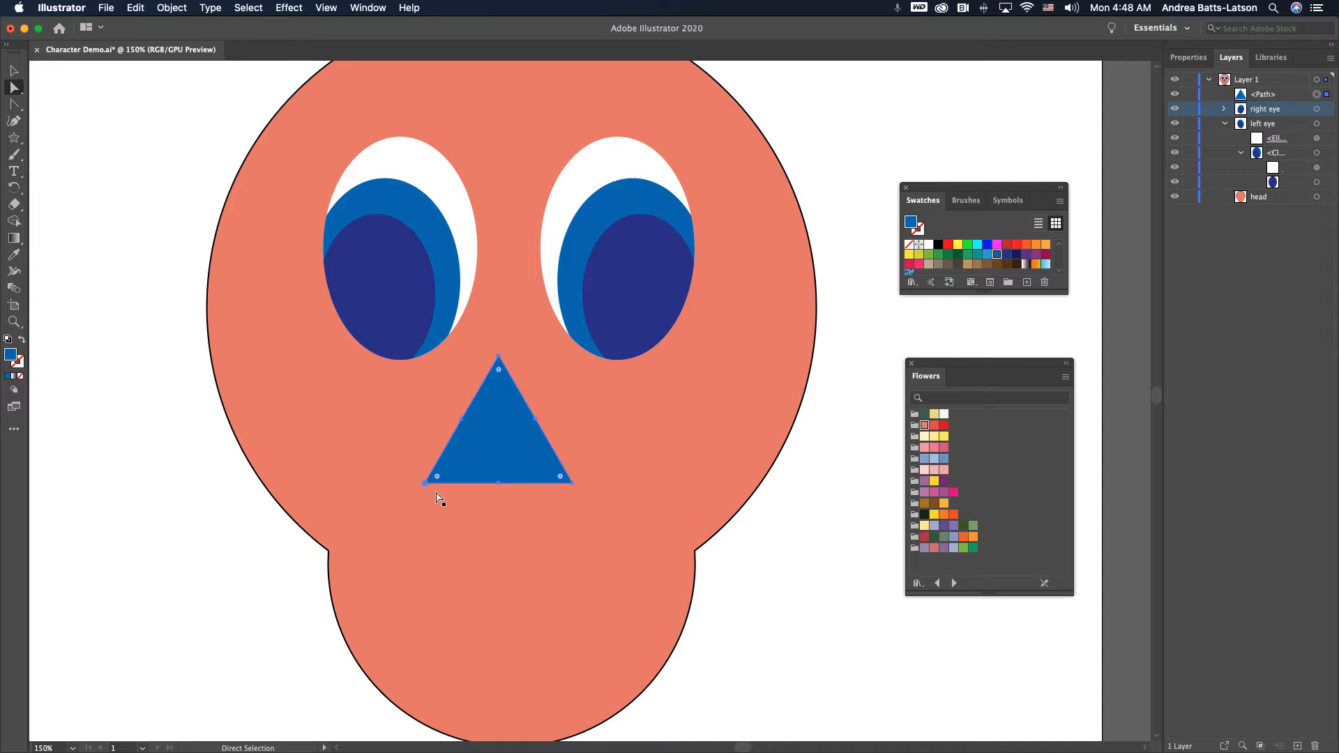
key(v)
key(super+equal)
key(super+equal)
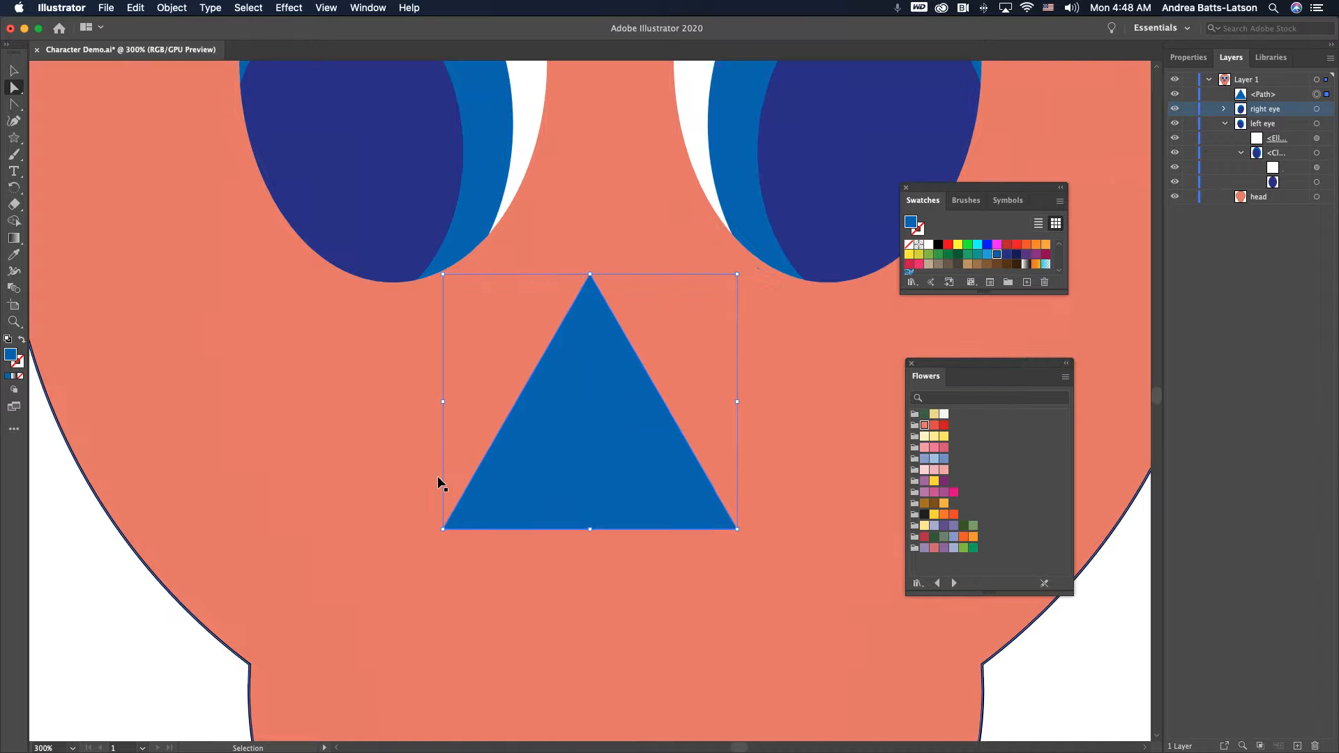
key(super+equal)
key(a)
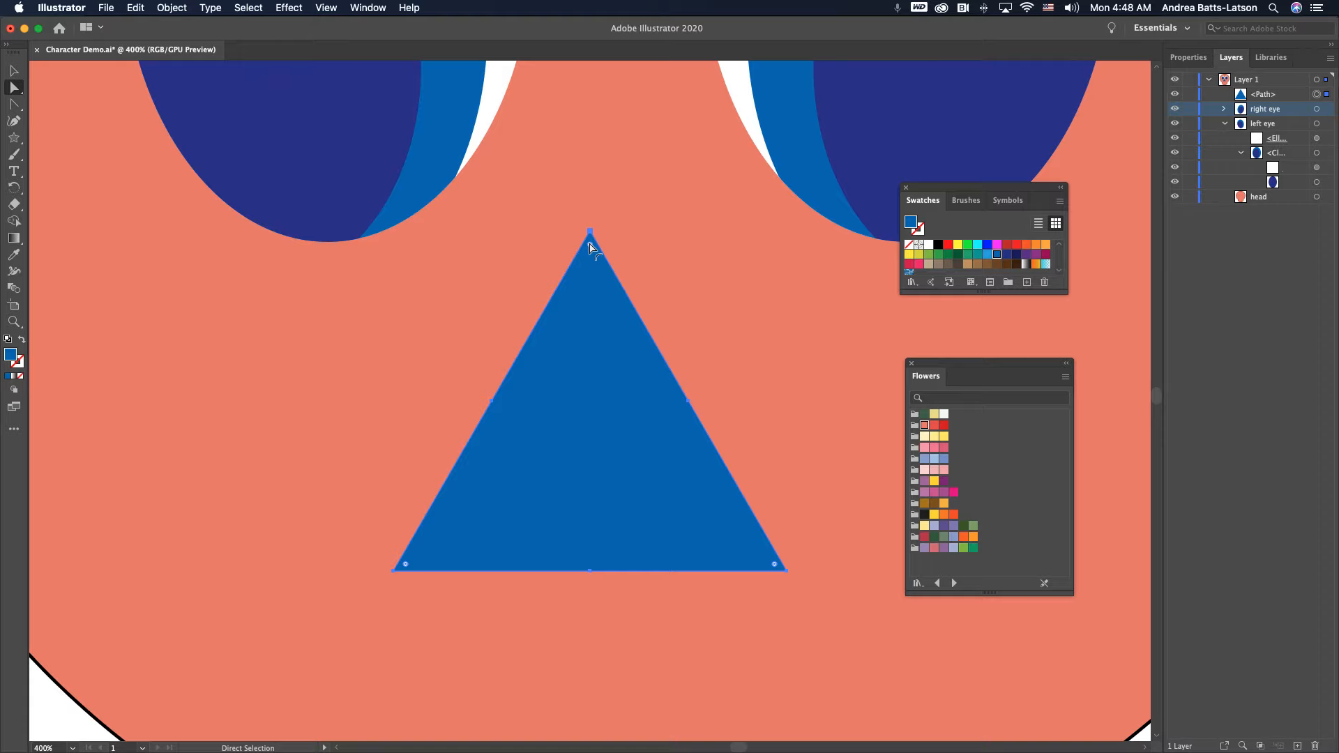
drag(590, 242, 600, 322)
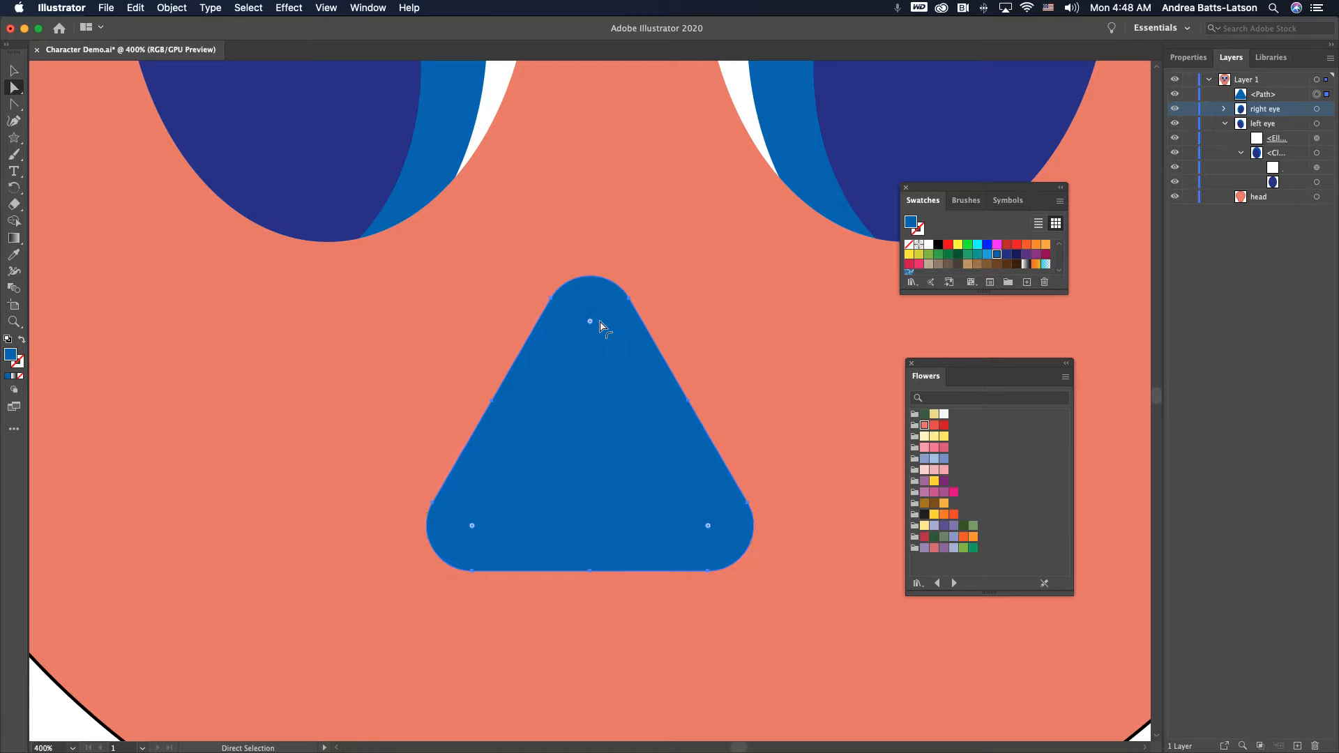
key(super+z)
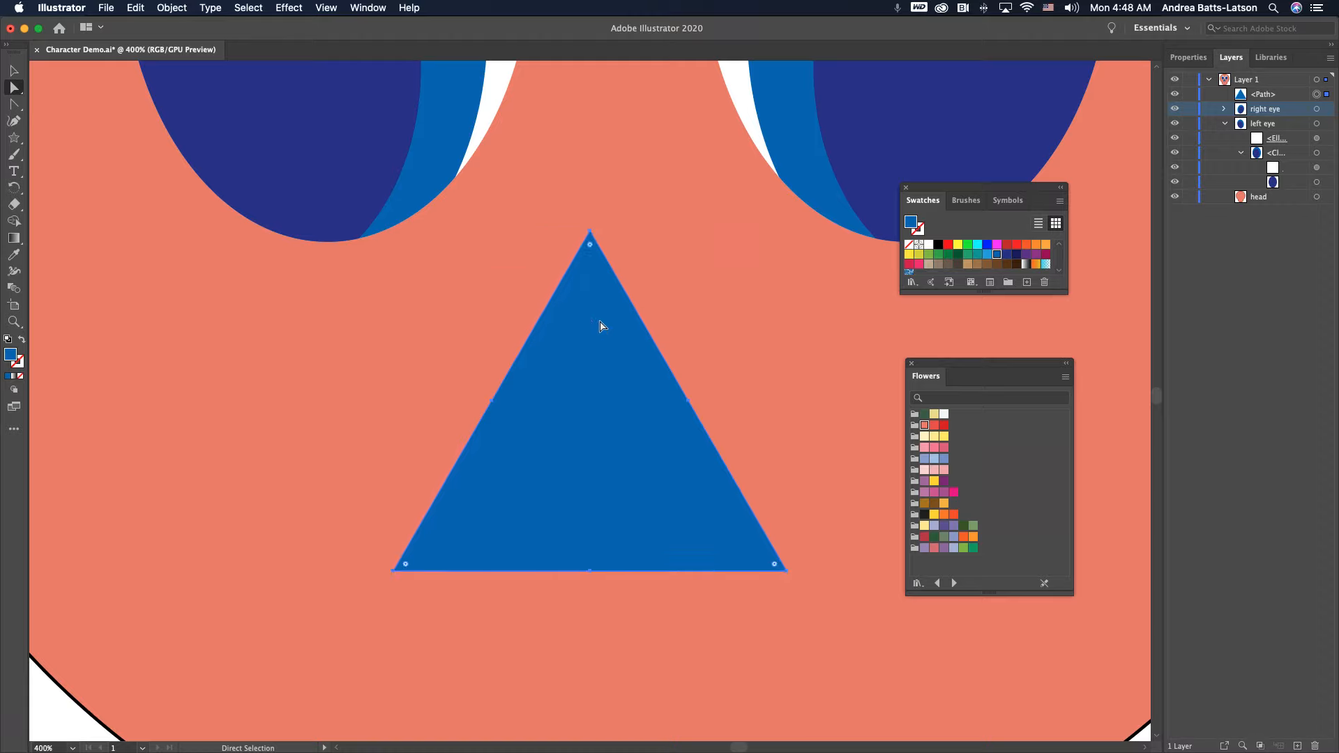
drag(590, 246, 585, 325)
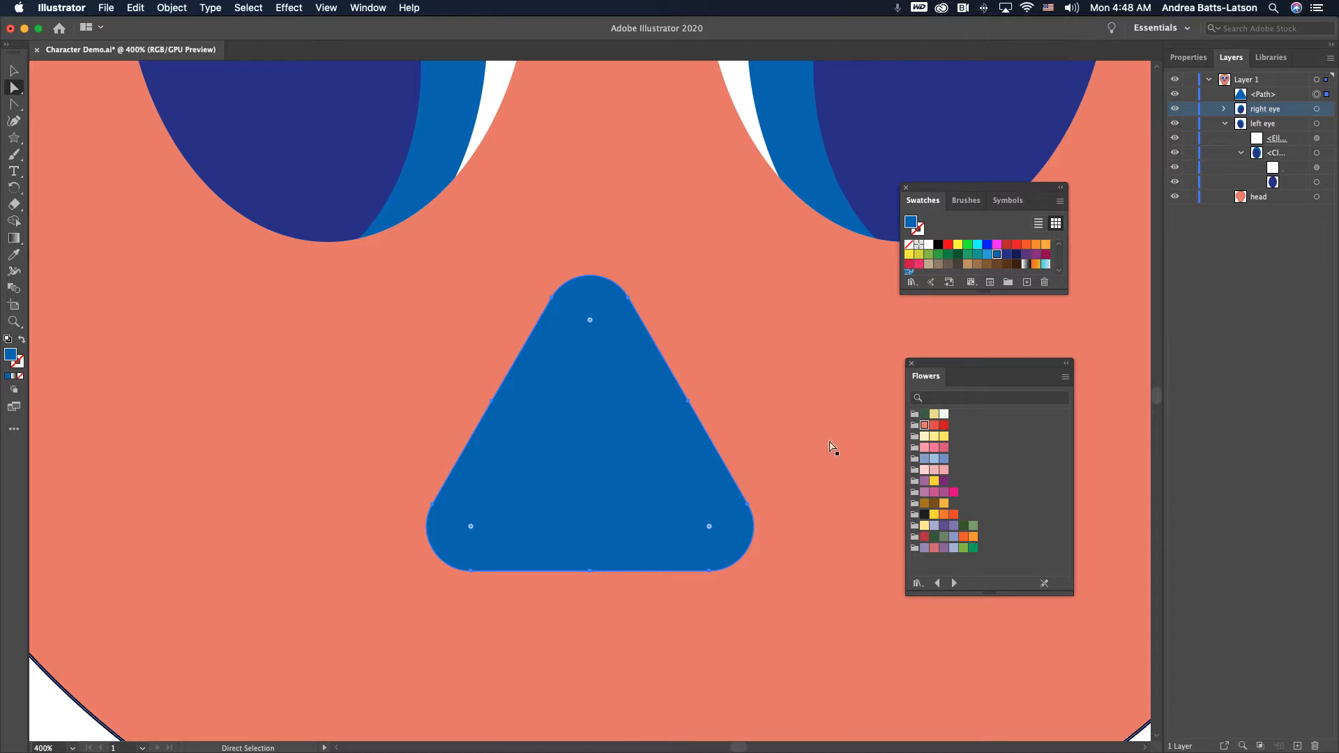
Step: Try the yellow, orange and dusty rose Flowers swatches as the nose's fill, then deselect it
click(934, 515)
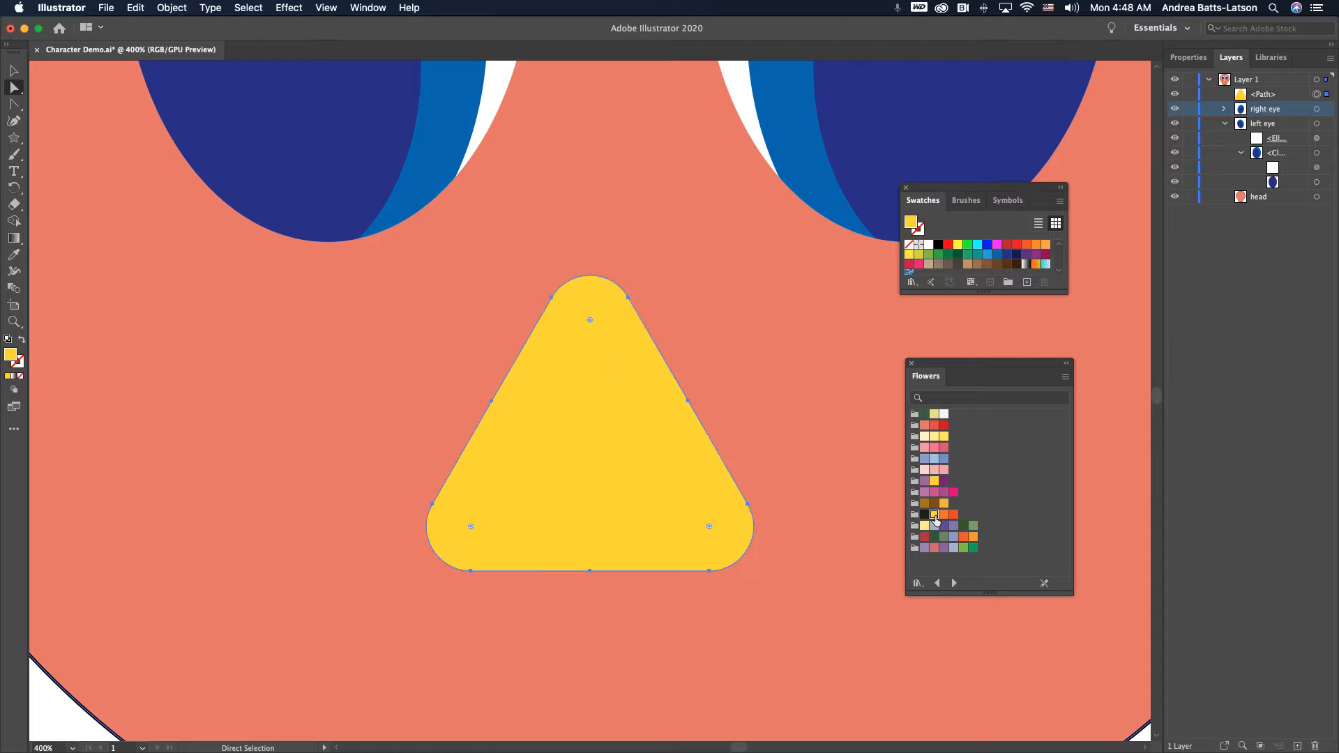
click(943, 514)
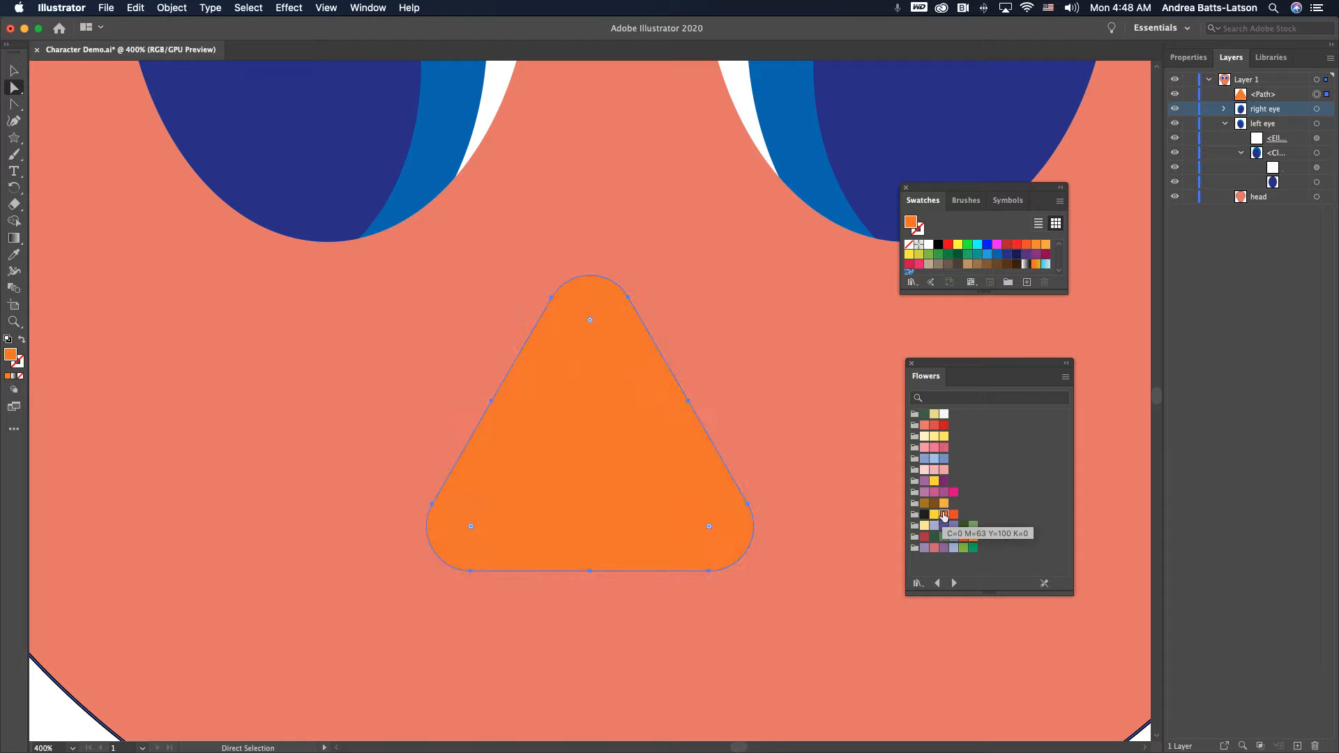
click(935, 548)
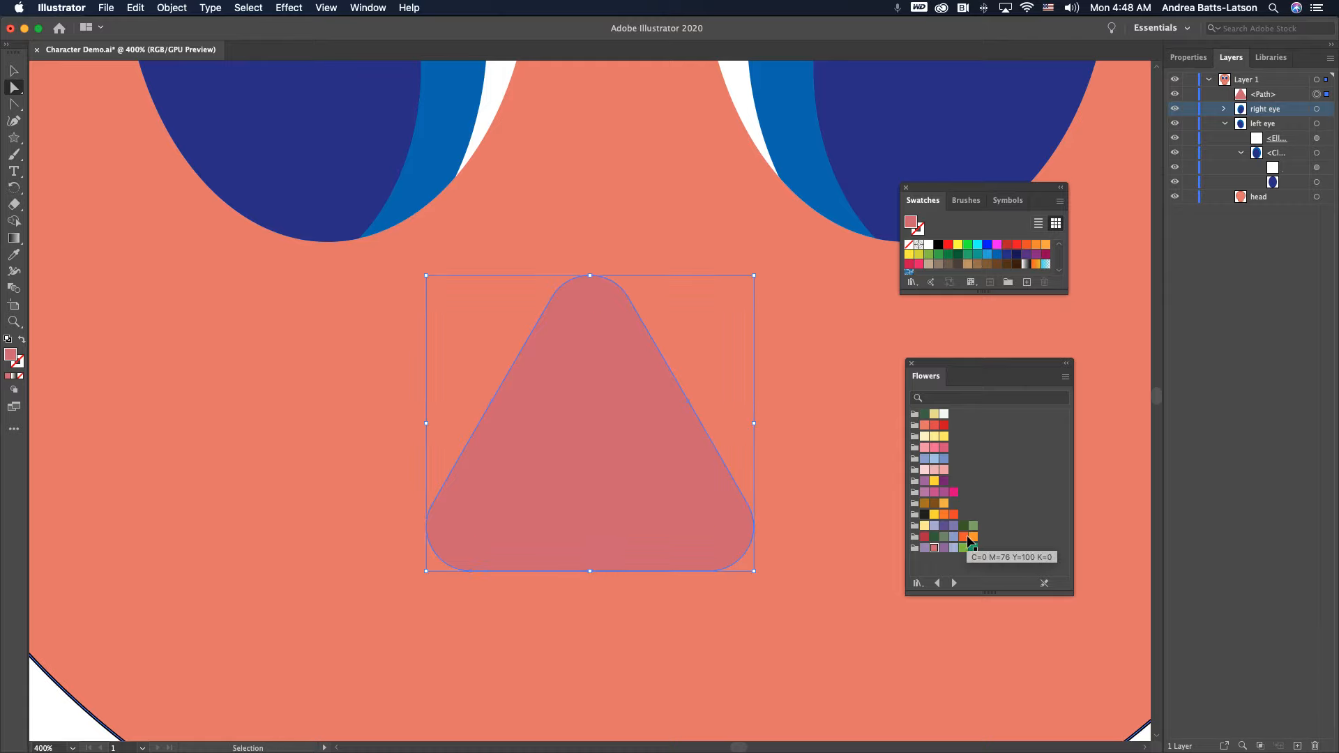
key(super+minus)
key(super+minus)
key(super+minus)
key(super+minus)
click(287, 333)
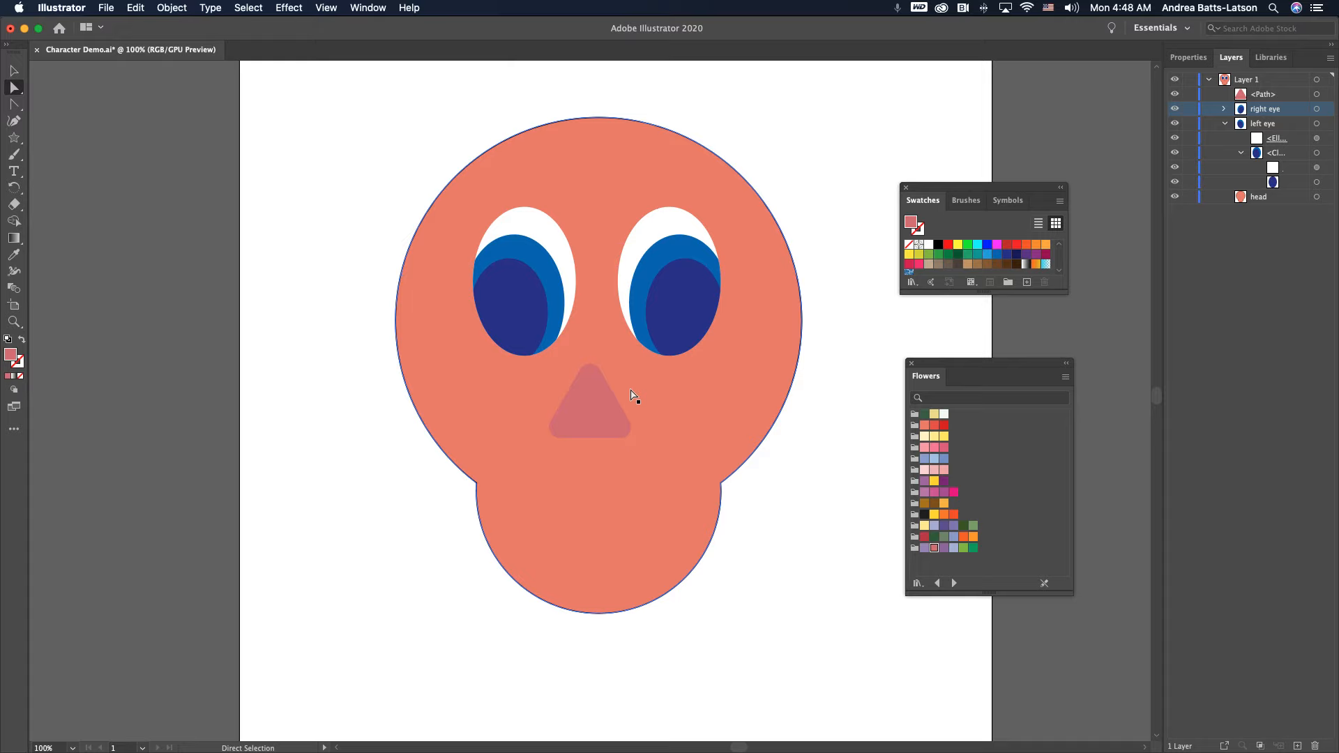
Step: Compare more yellow and orange Flowers swatches on the nose, leaving it light orange, then deselect it
click(597, 403)
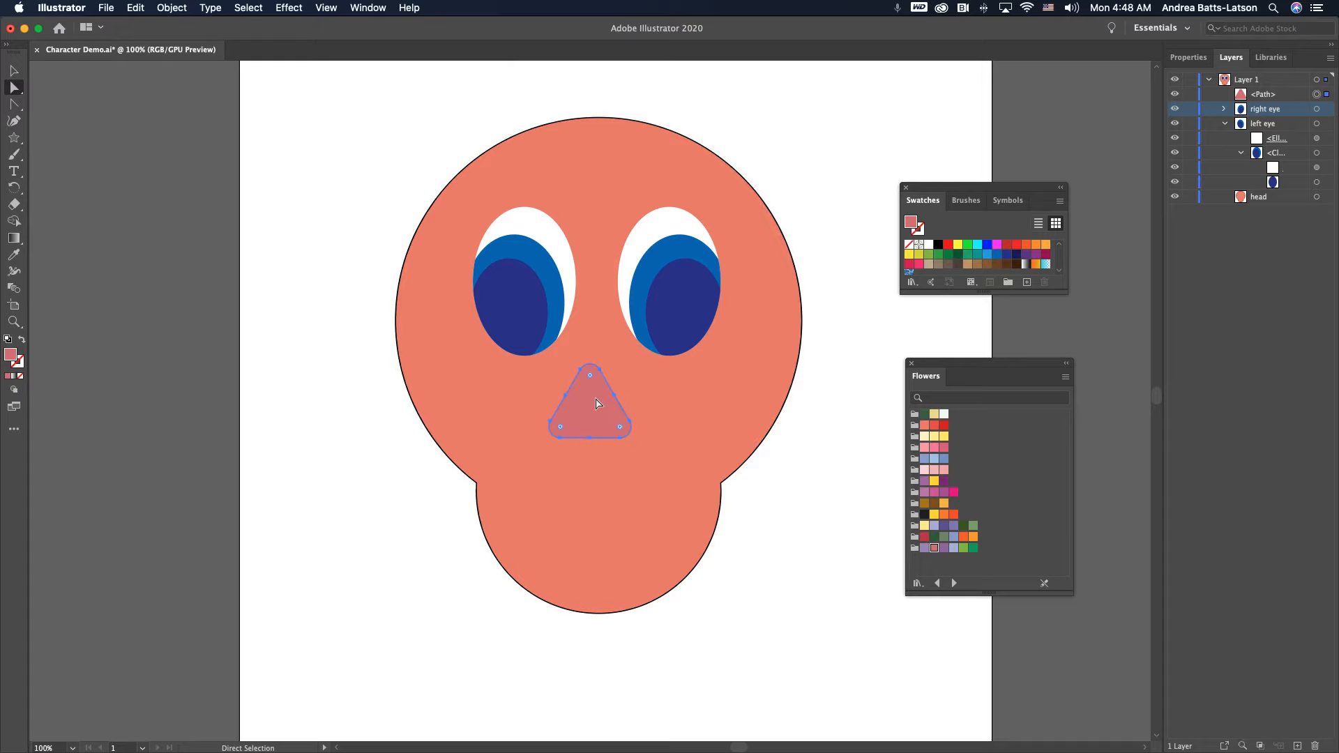
click(944, 504)
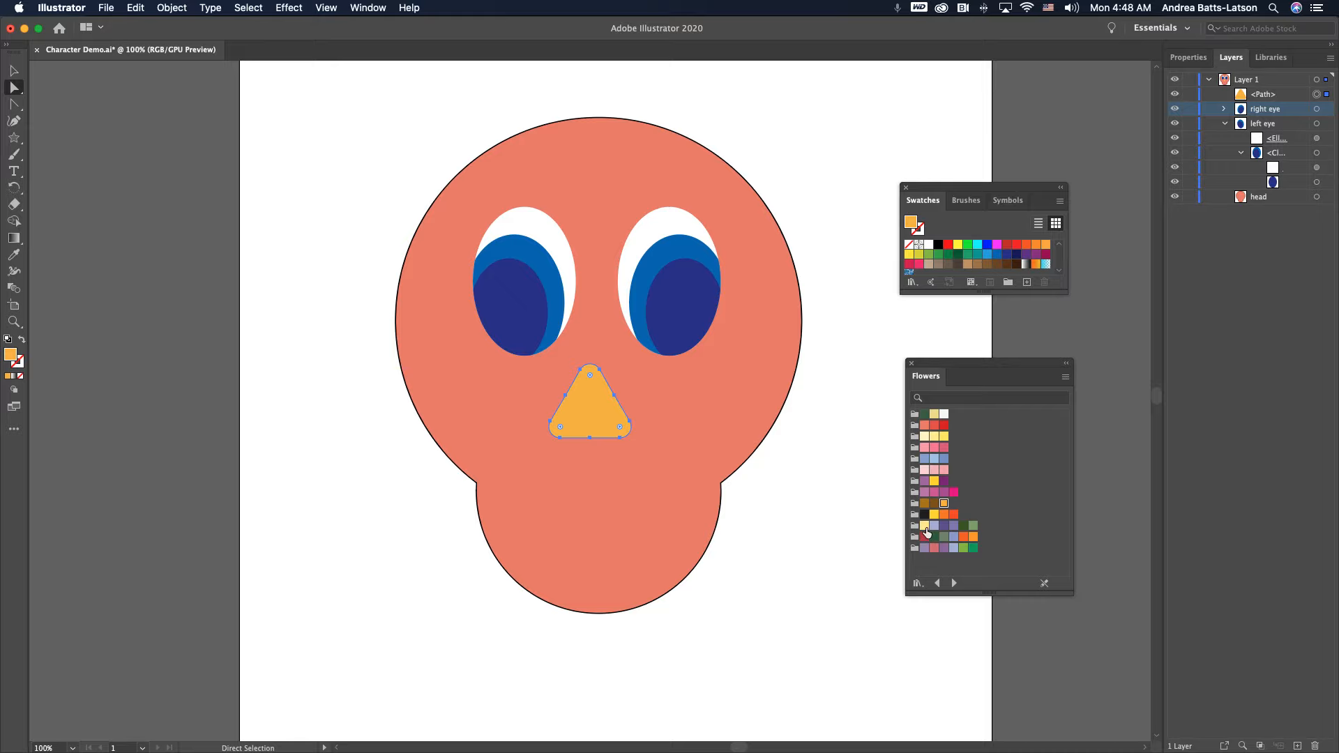
click(925, 527)
click(934, 516)
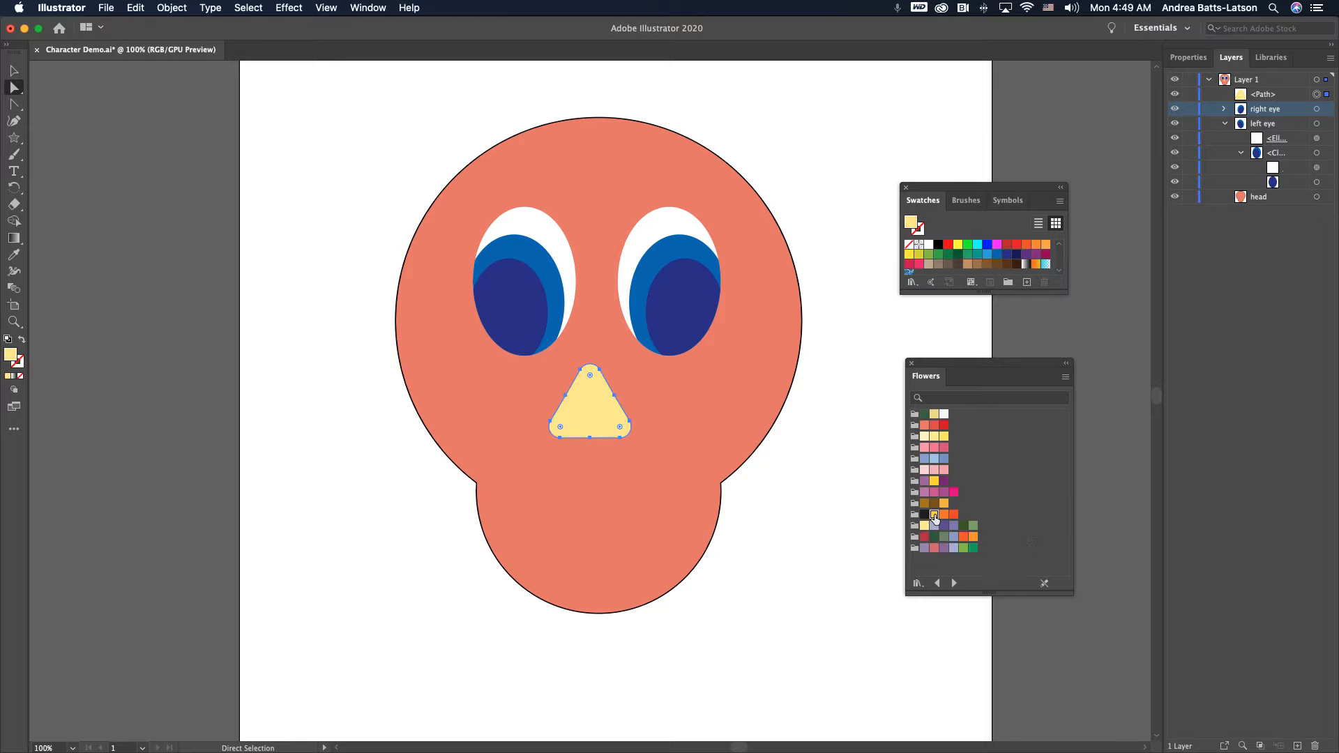
click(923, 527)
click(962, 537)
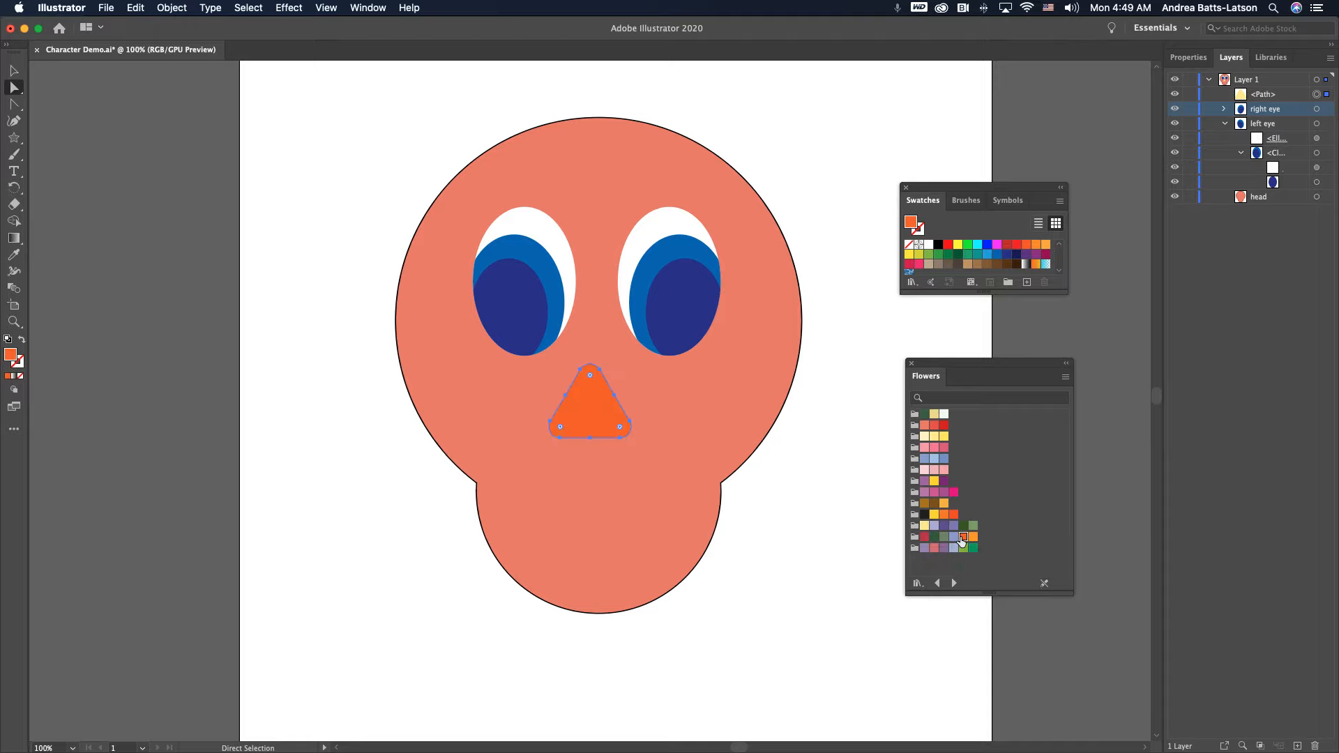
click(973, 537)
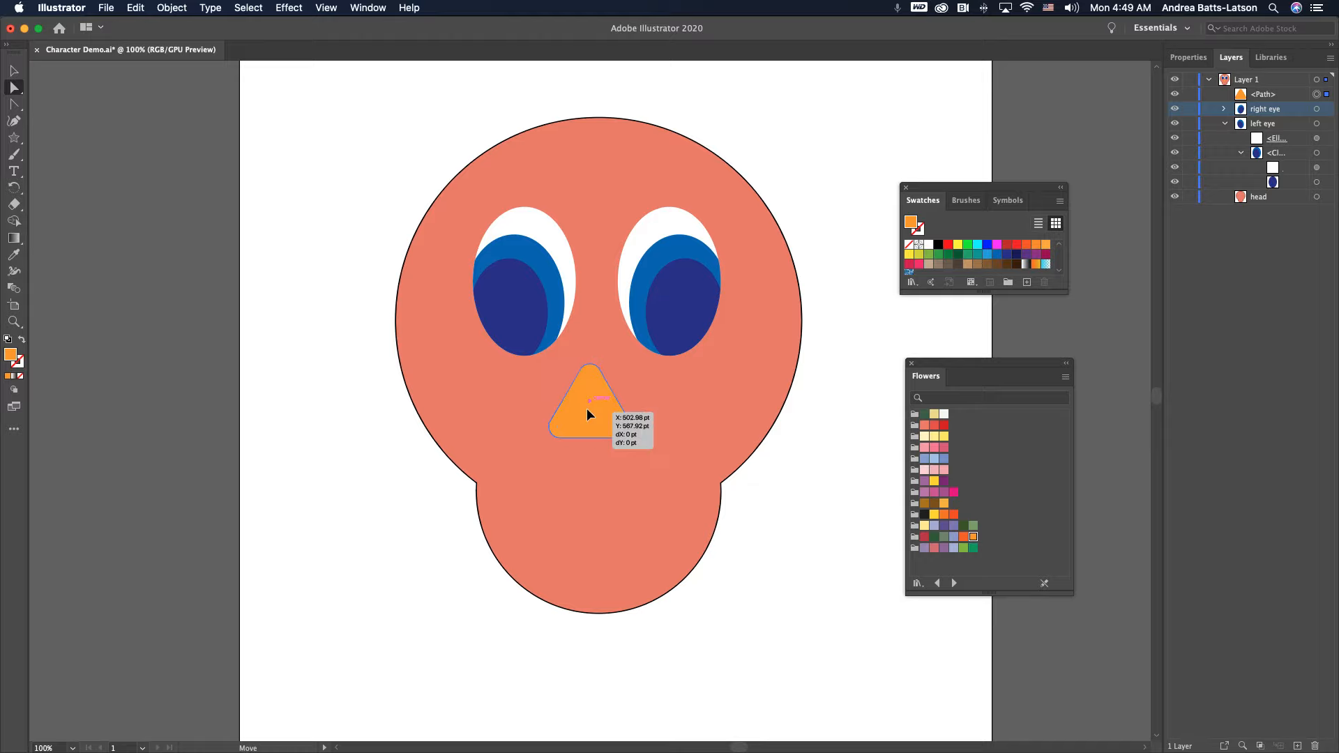
click(244, 380)
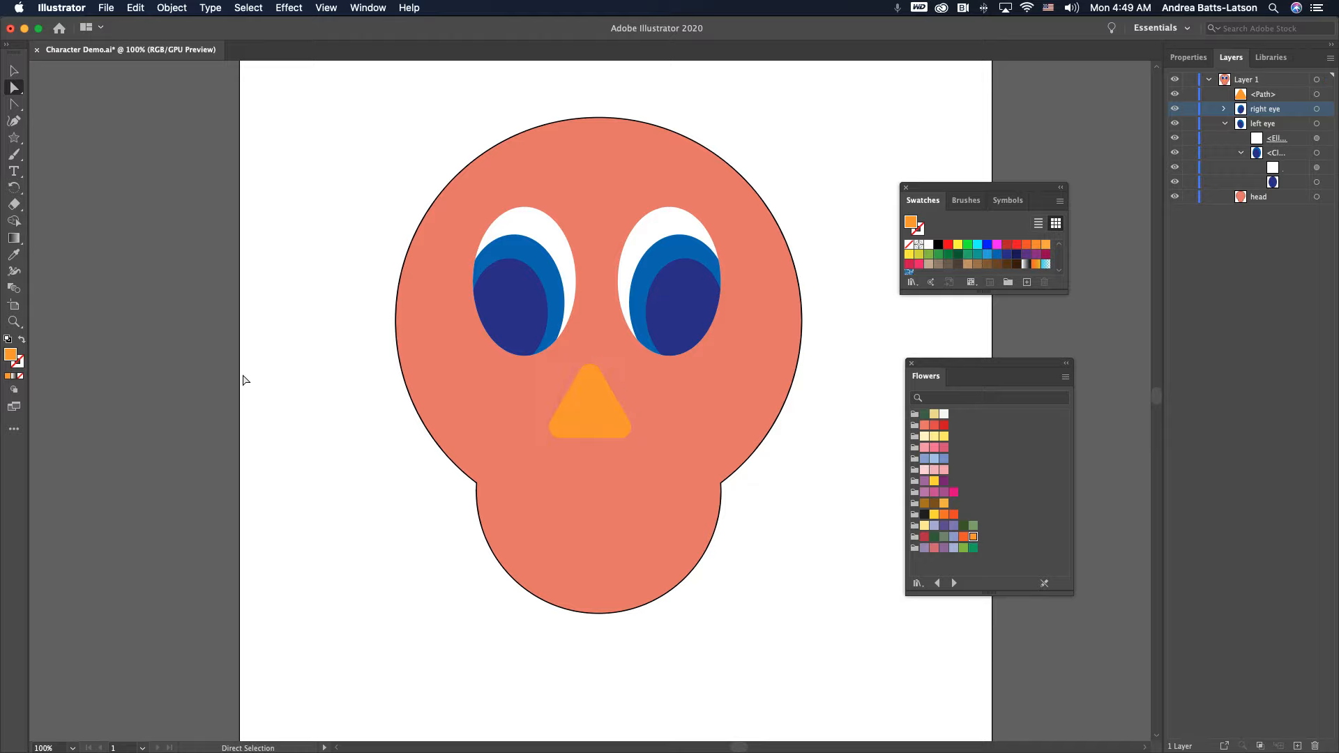
Step: Apply the default white-to-black linear gradient to the nose and move the gradient settings clear of the face
click(576, 420)
click(13, 239)
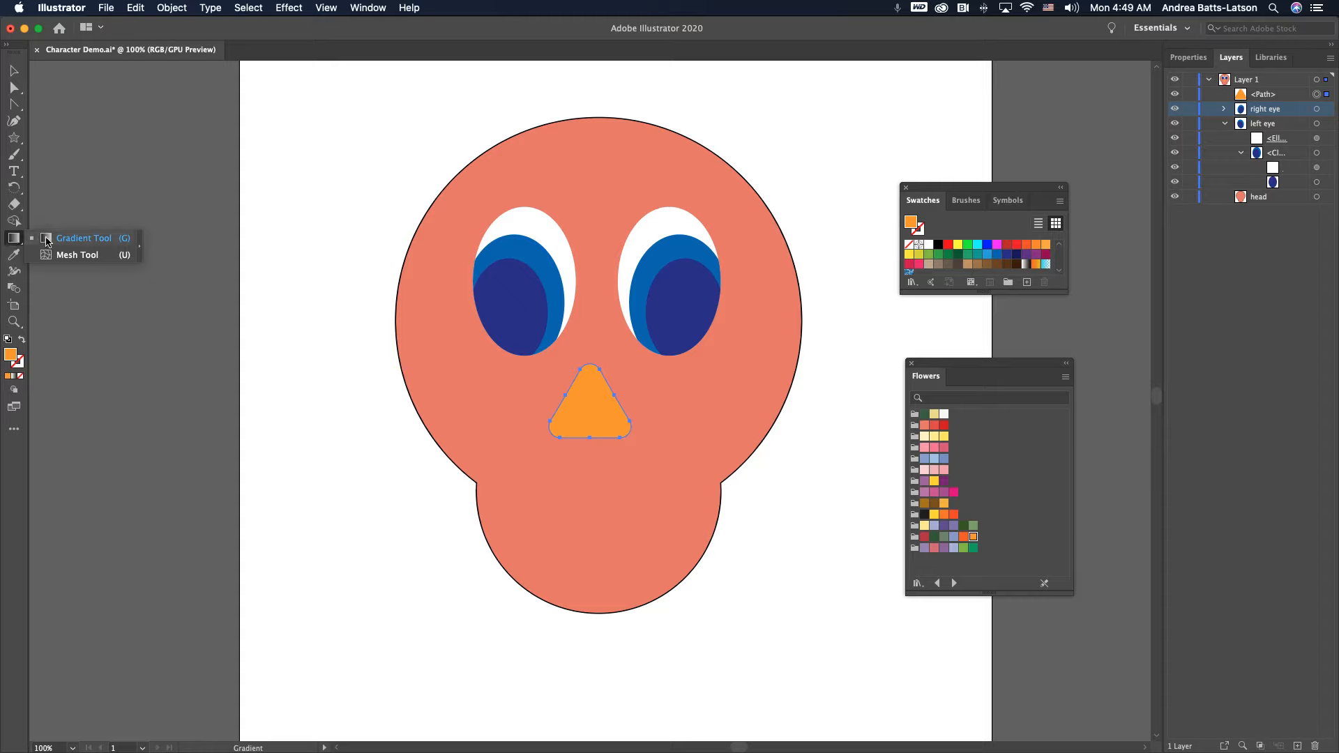
click(45, 239)
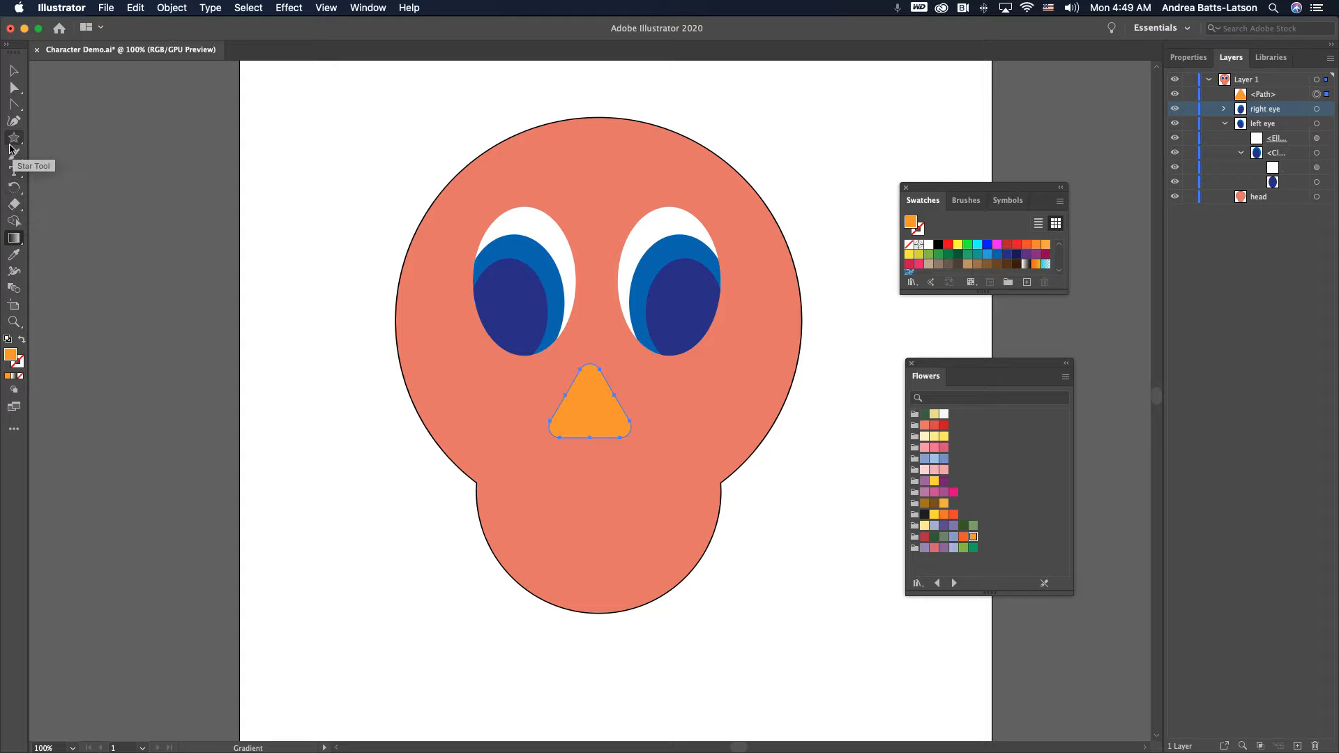
click(15, 242)
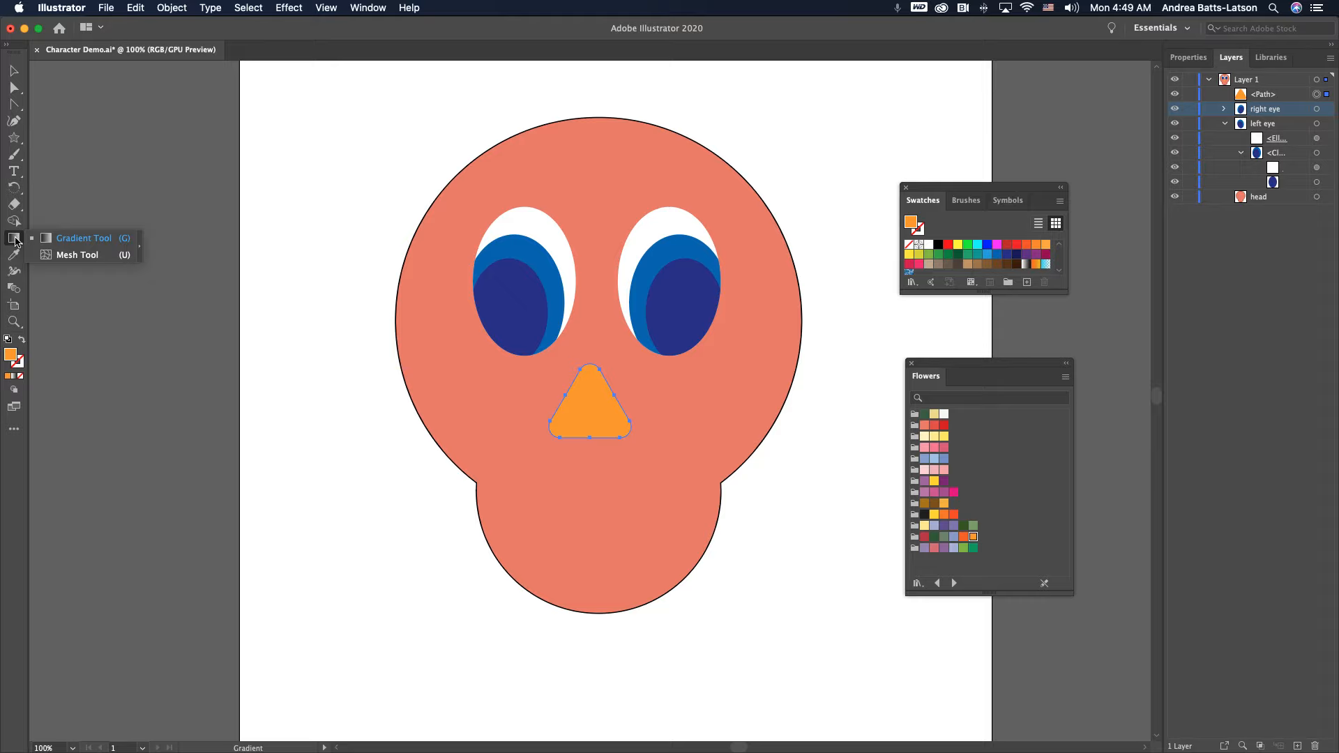
click(49, 241)
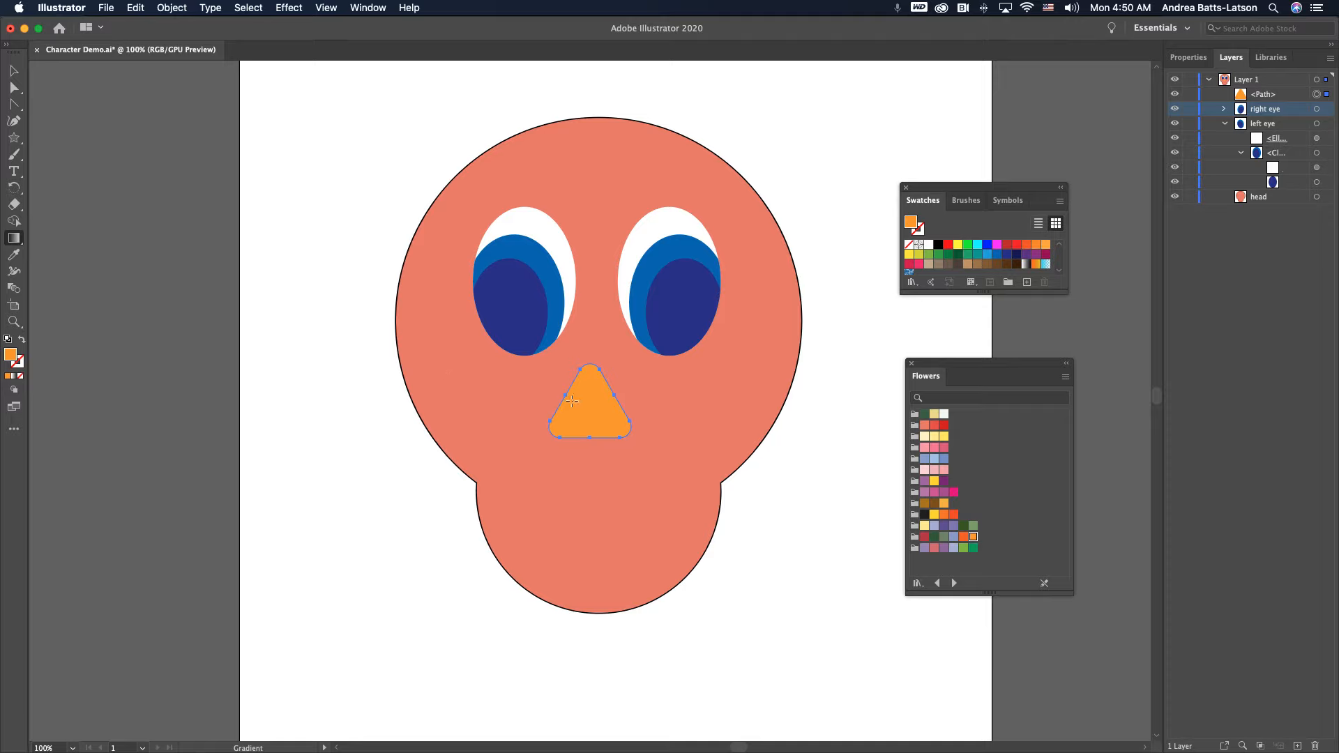
click(14, 376)
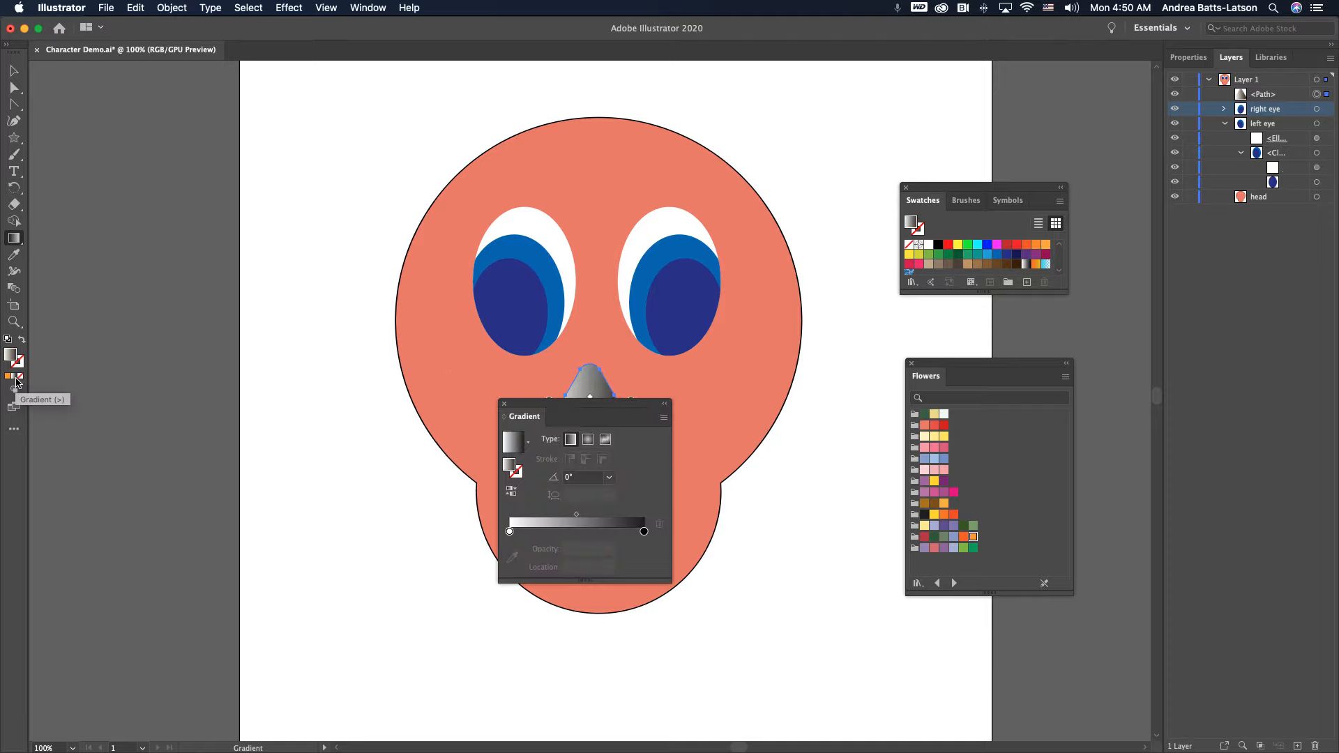
drag(528, 403, 208, 212)
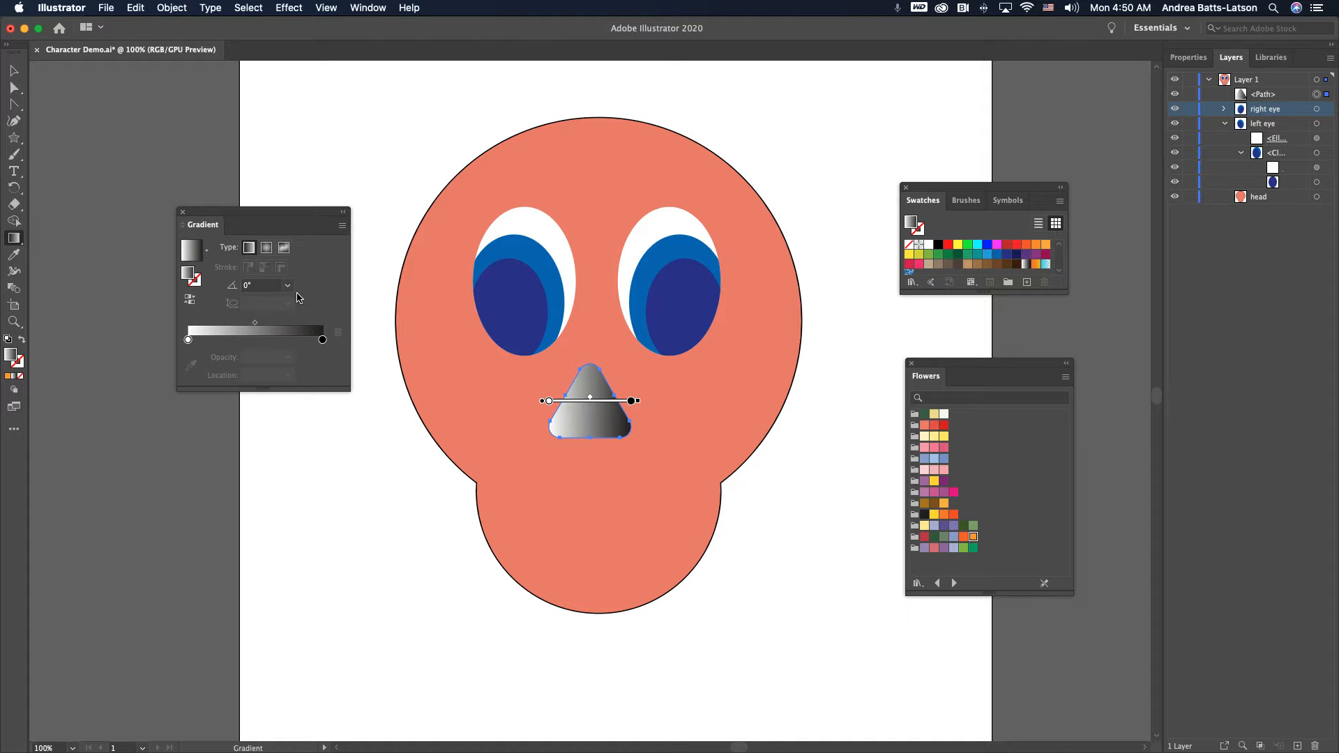
Step: Colour the nose gradient's black end stop cyan and its white start stop light orange
click(320, 340)
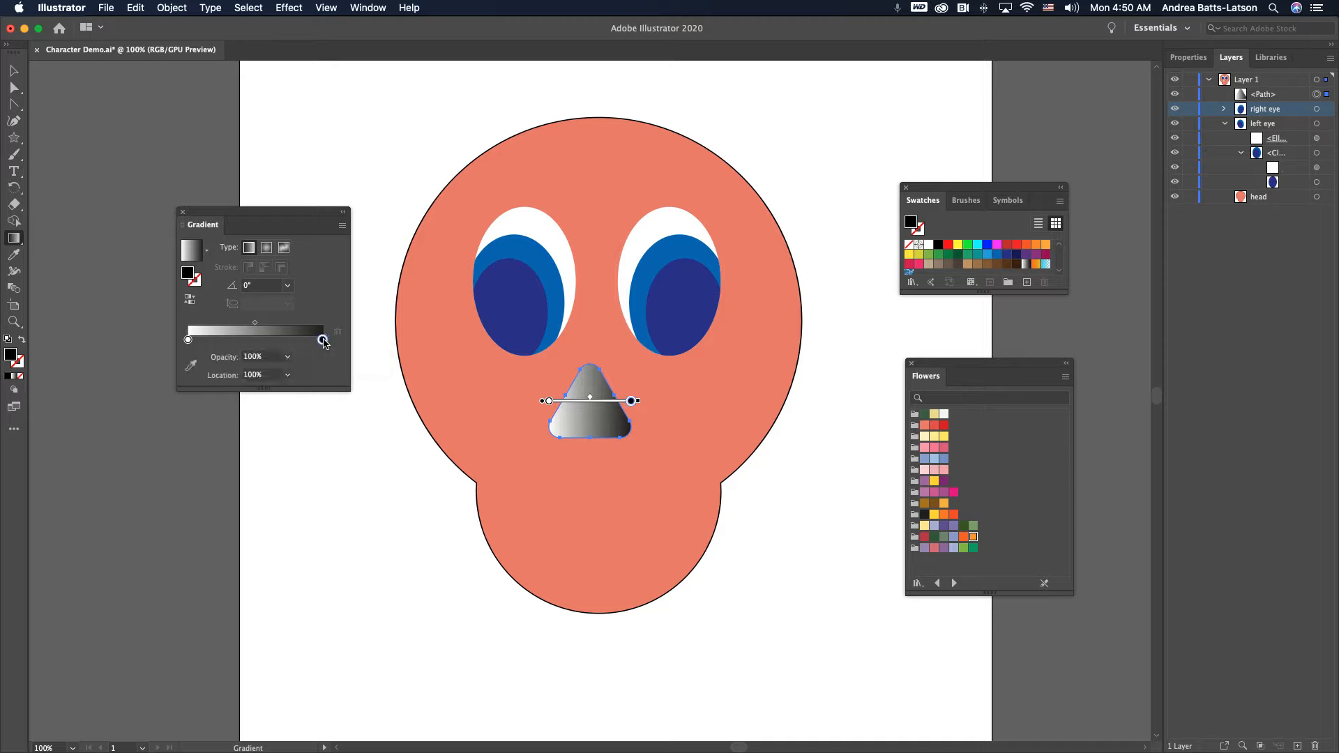
click(977, 249)
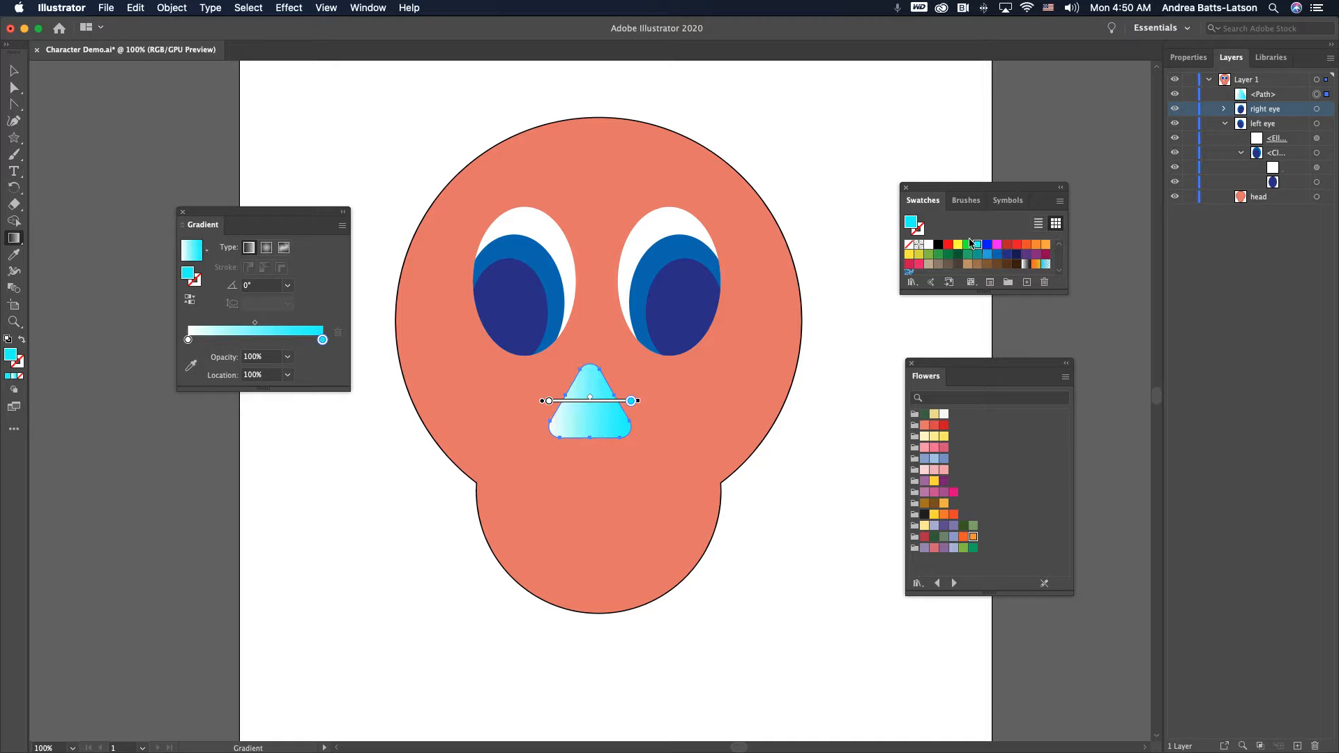
click(187, 340)
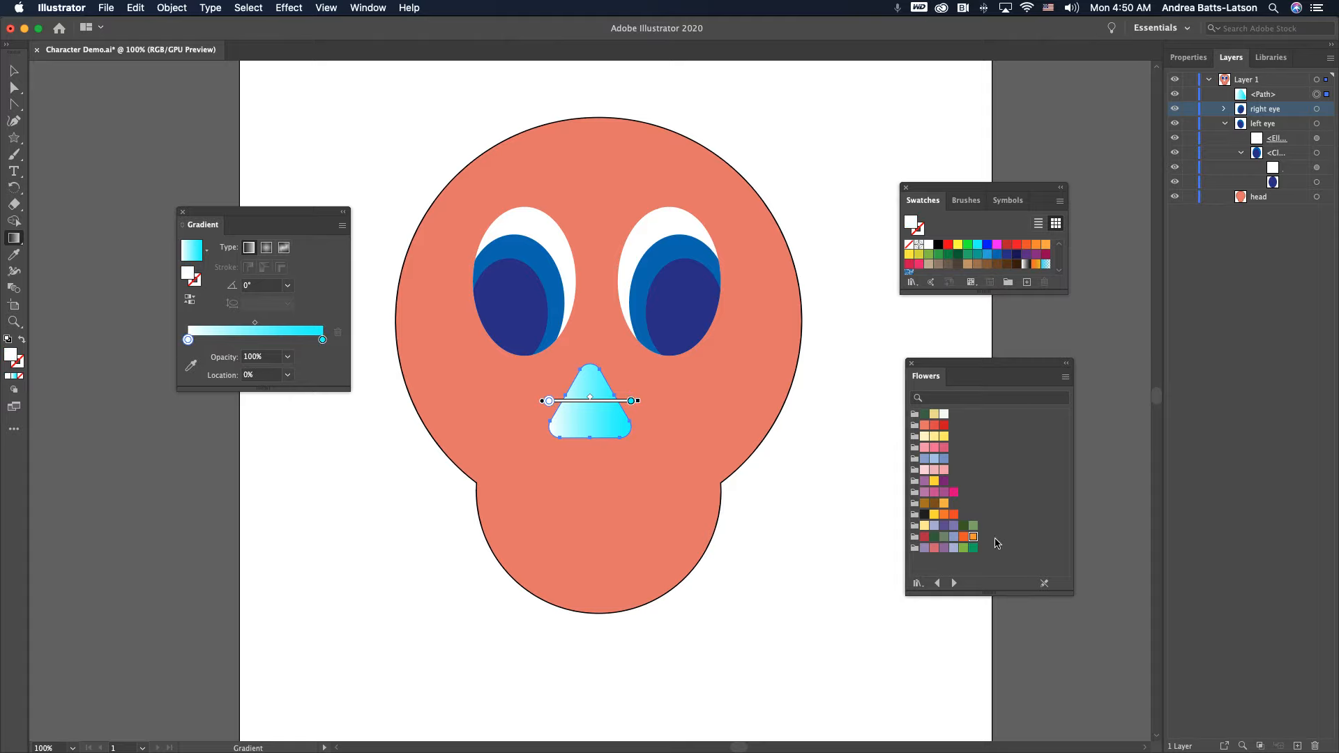
click(964, 537)
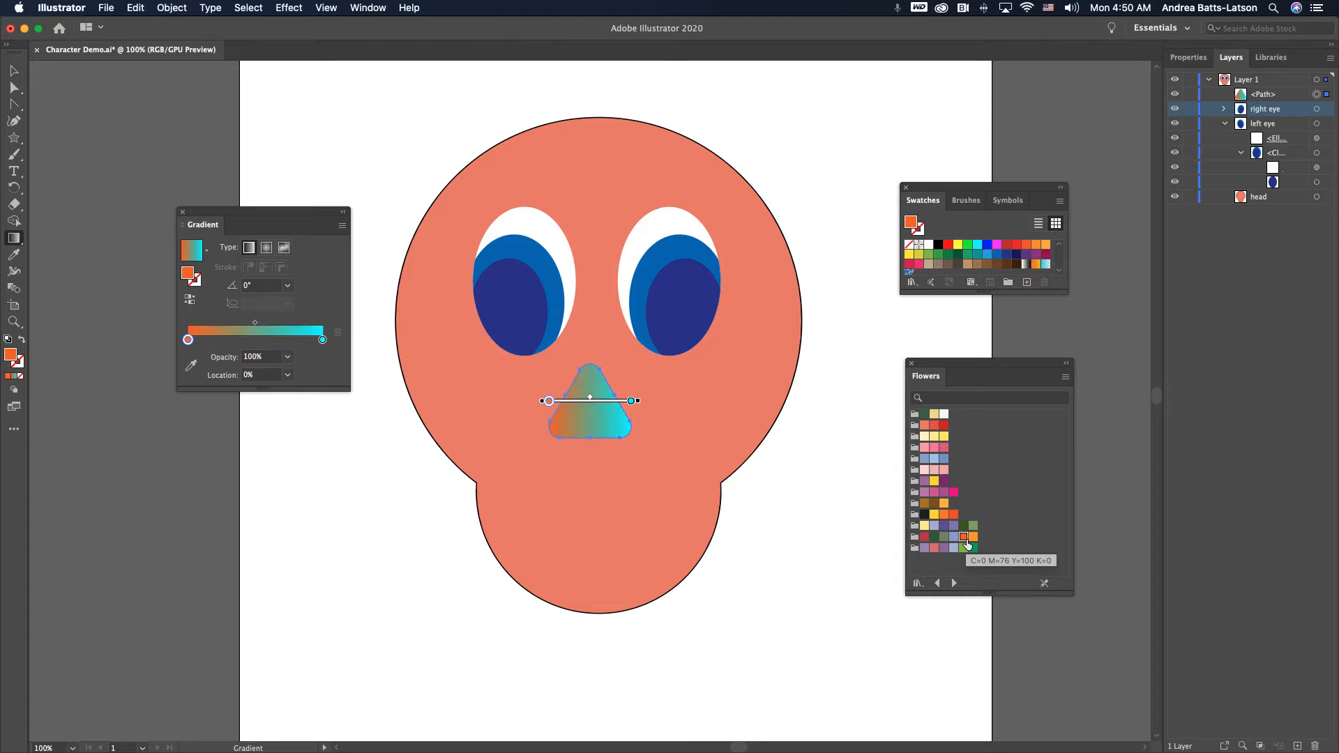
click(972, 537)
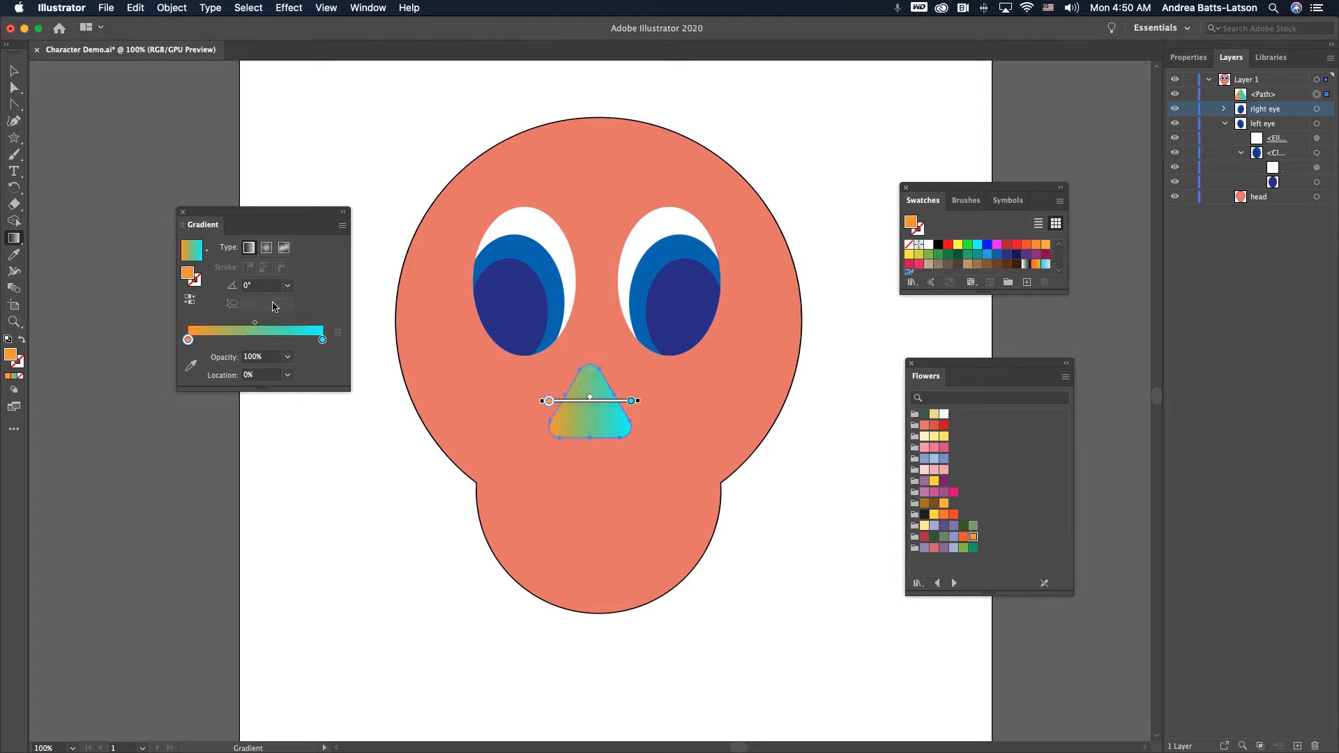
Step: Undo the shift of the gradient's end stop and recolour that stop with the medium blue swatch
drag(322, 340, 319, 341)
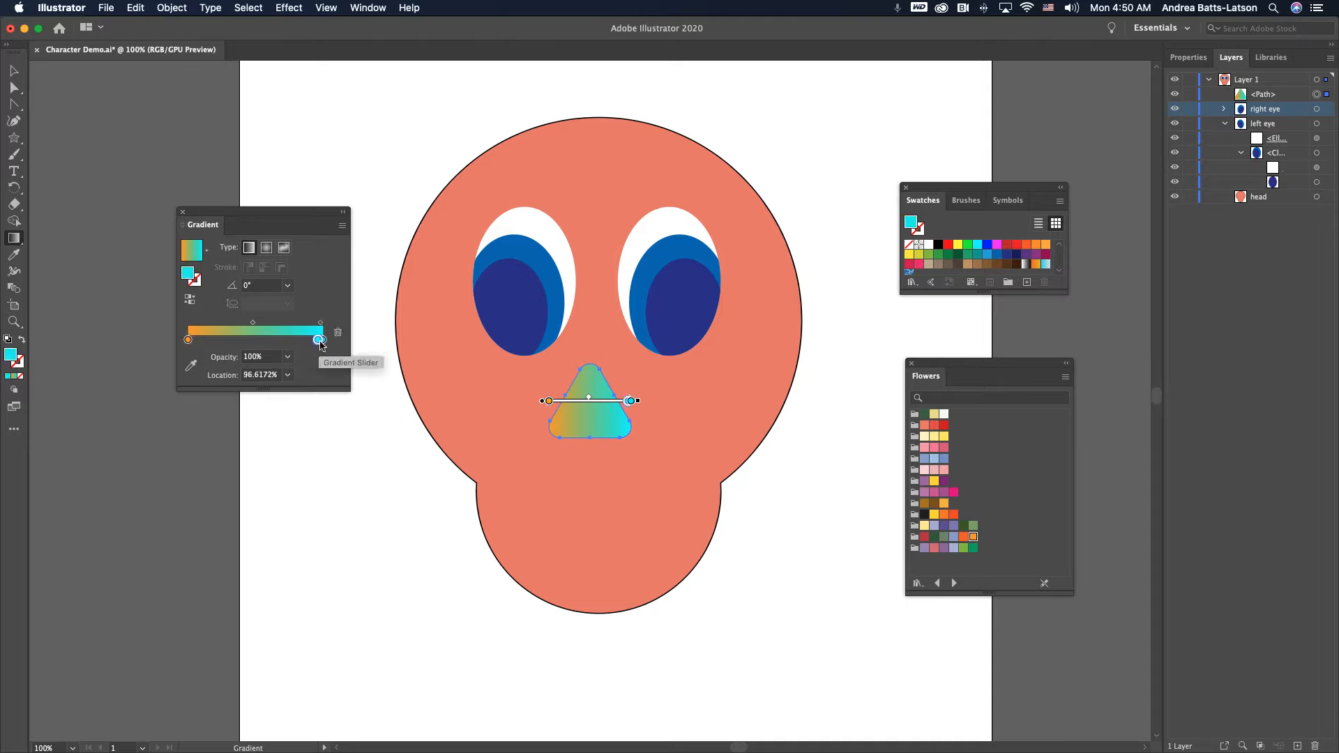
key(super+z)
click(322, 340)
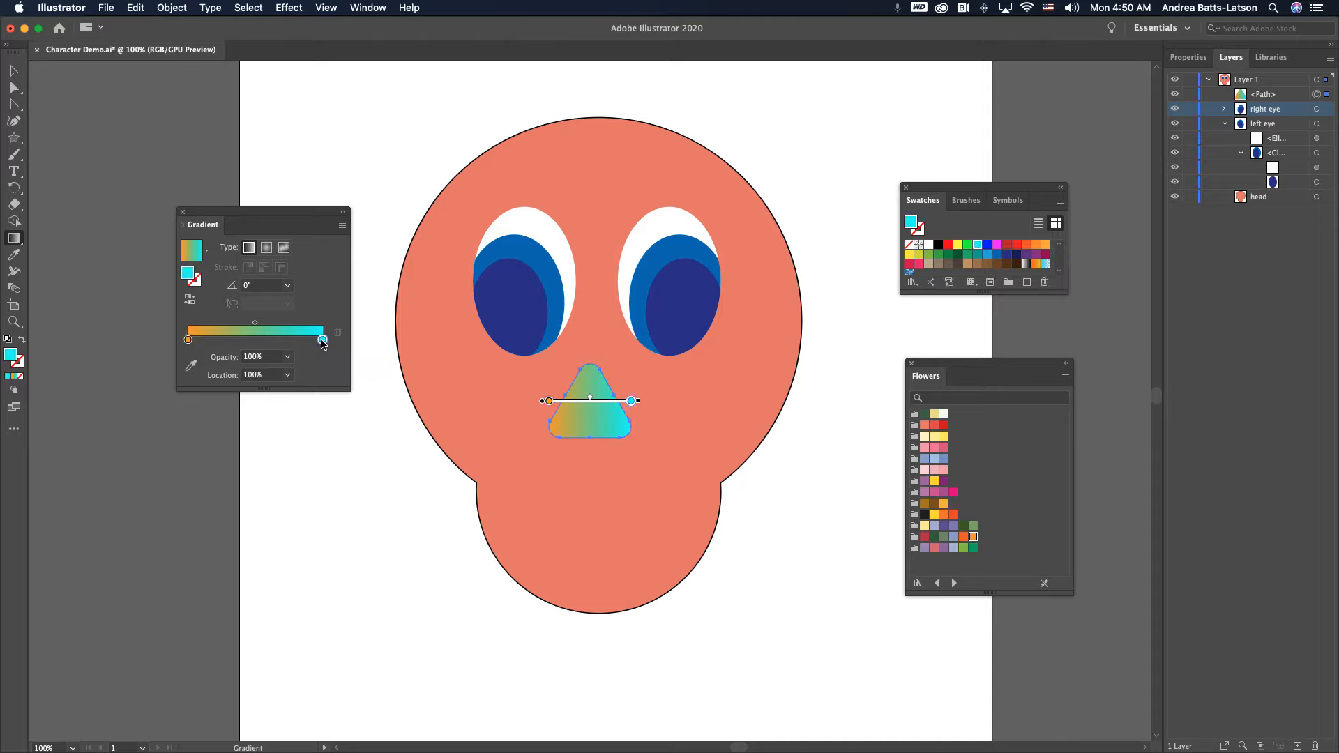
click(997, 255)
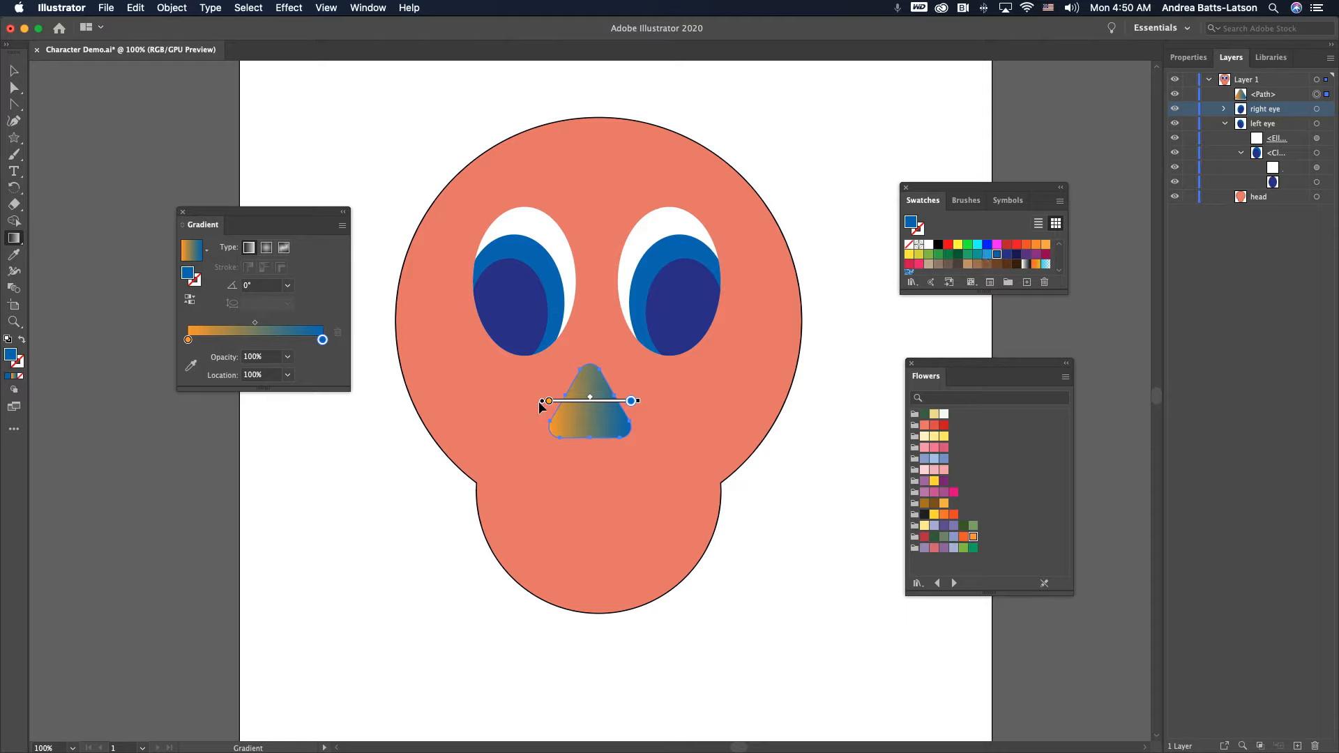
Step: Angle the nose's linear gradient to about -38.6°, then change its type to radial
mouse_move(540, 398)
mouse_down()
mouse_move(541, 382)
mouse_move(508, 386)
mouse_move(550, 416)
mouse_move(562, 383)
mouse_move(582, 389)
mouse_move(523, 383)
mouse_move(576, 365)
mouse_move(508, 399)
mouse_move(565, 399)
mouse_move(533, 404)
mouse_move(546, 400)
mouse_move(542, 415)
mouse_move(541, 401)
mouse_up()
mouse_move(640, 400)
mouse_down()
mouse_move(594, 313)
mouse_move(490, 341)
mouse_move(584, 467)
mouse_move(571, 473)
mouse_move(619, 457)
mouse_up()
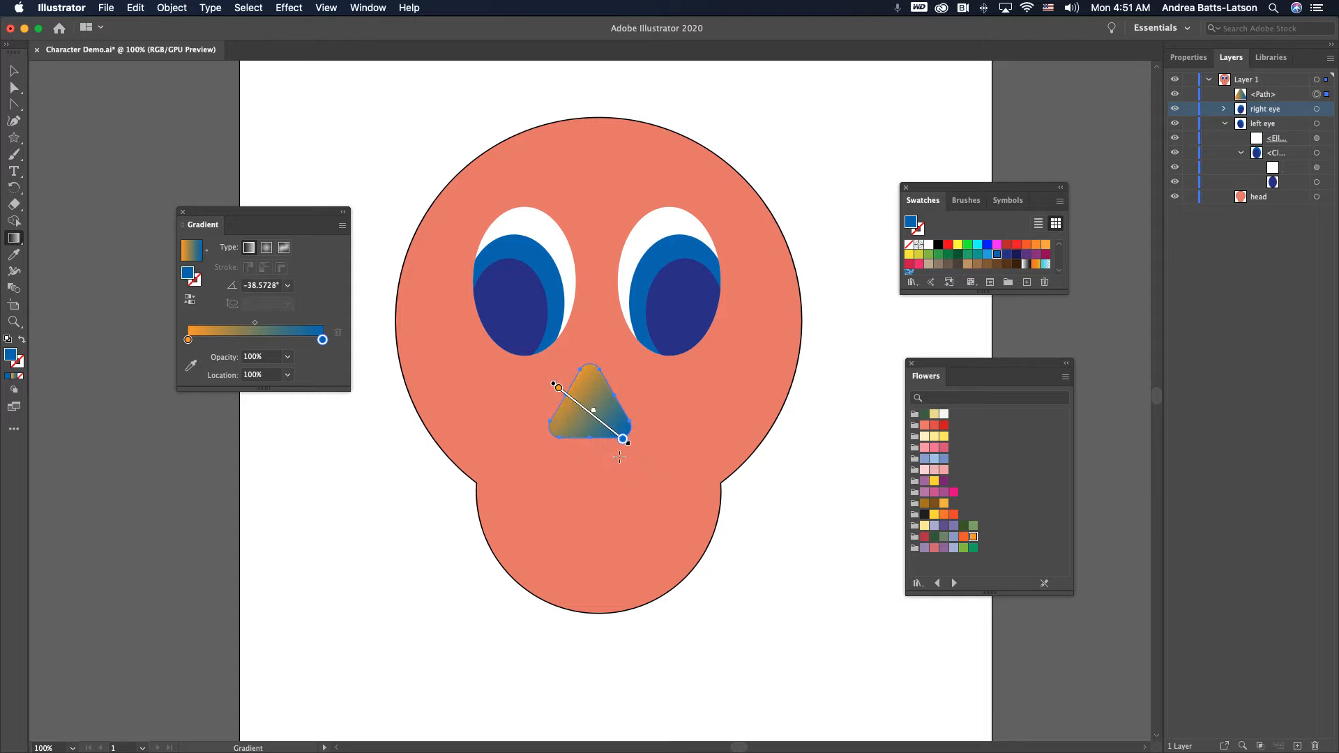
click(266, 248)
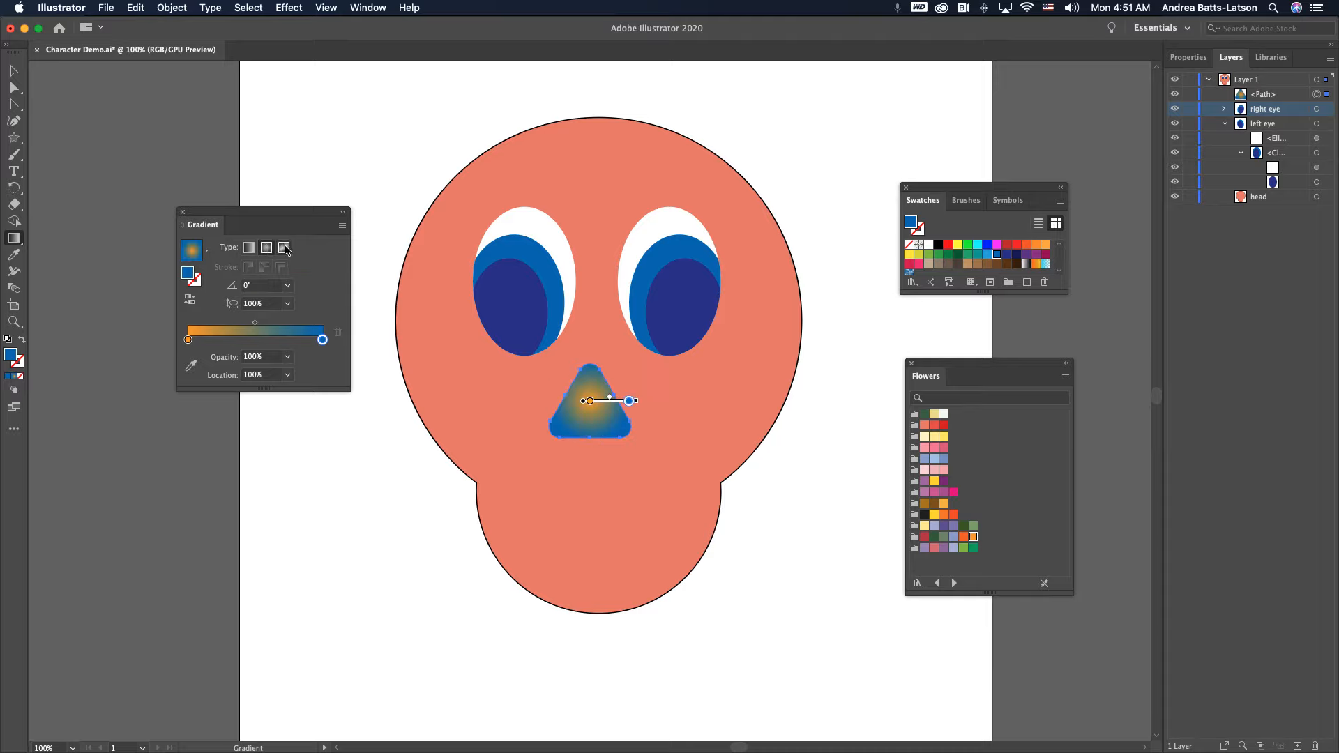
Step: Change the nose to a freeform points gradient and move its white colour point toward the nose's lower-right corner
click(286, 248)
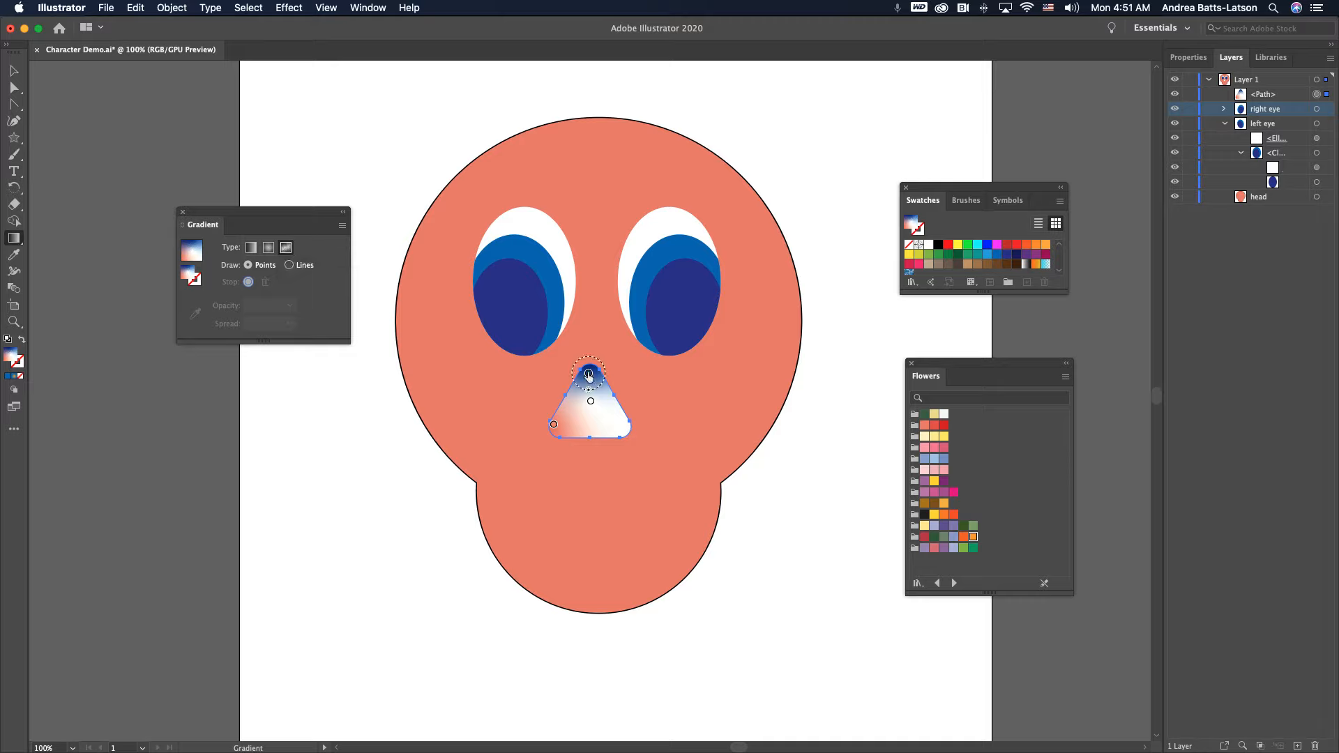
click(593, 403)
drag(593, 403, 612, 422)
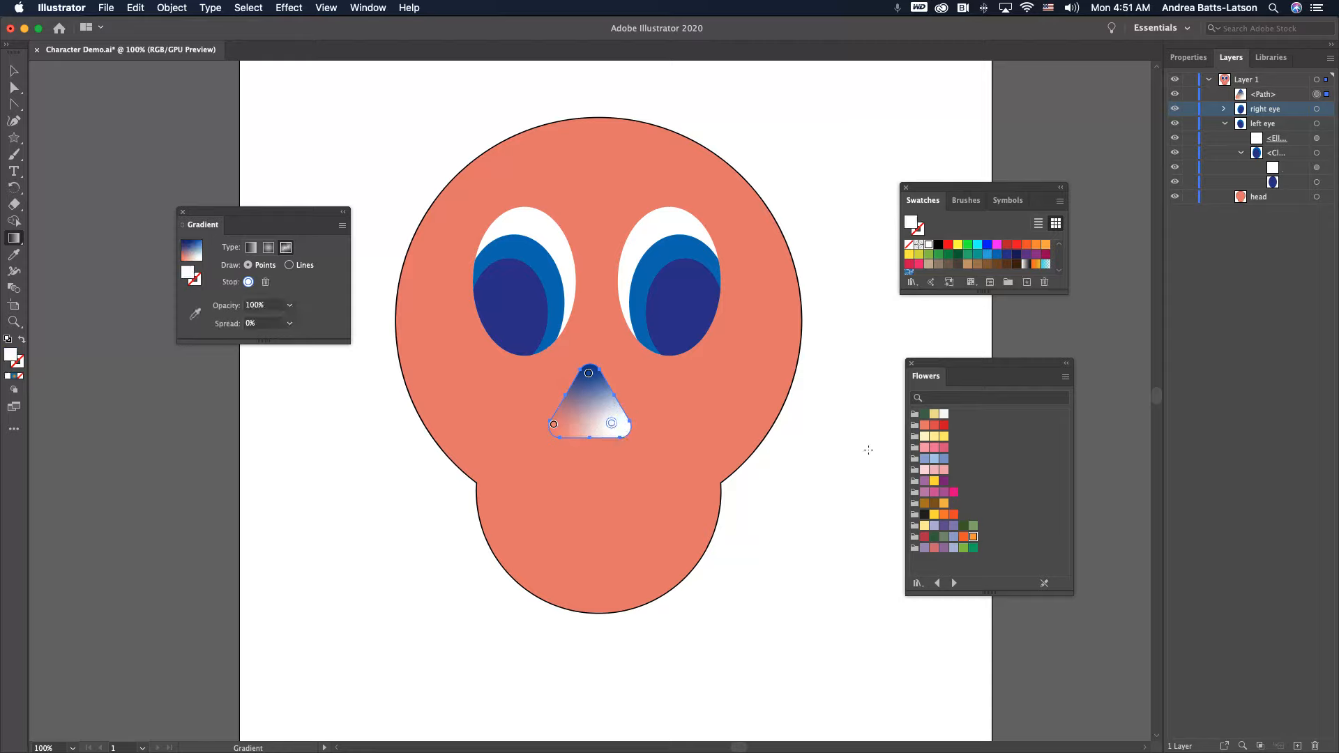
Step: Rearrange the nose's freeform gradient with white at the tip, blue at the base and a centre point recoloured light orange, then deselect it
drag(612, 423, 590, 382)
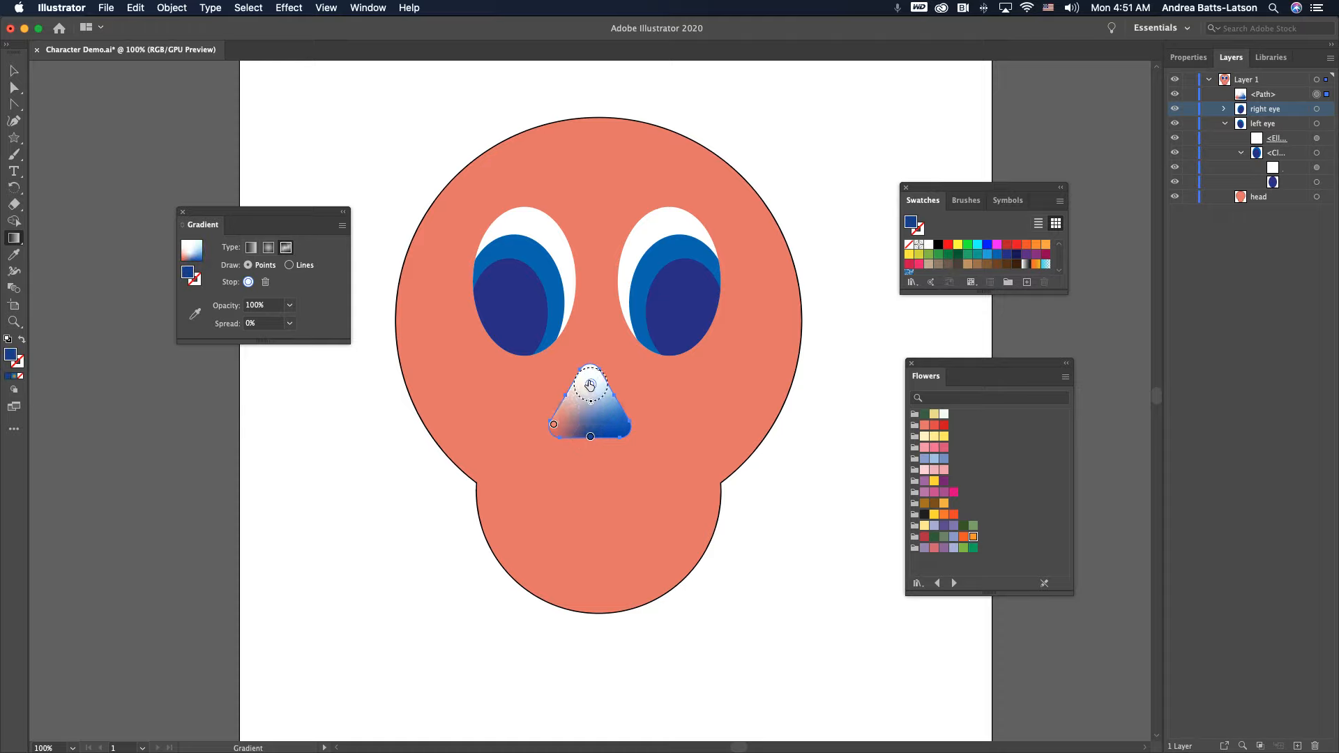
drag(554, 424, 592, 410)
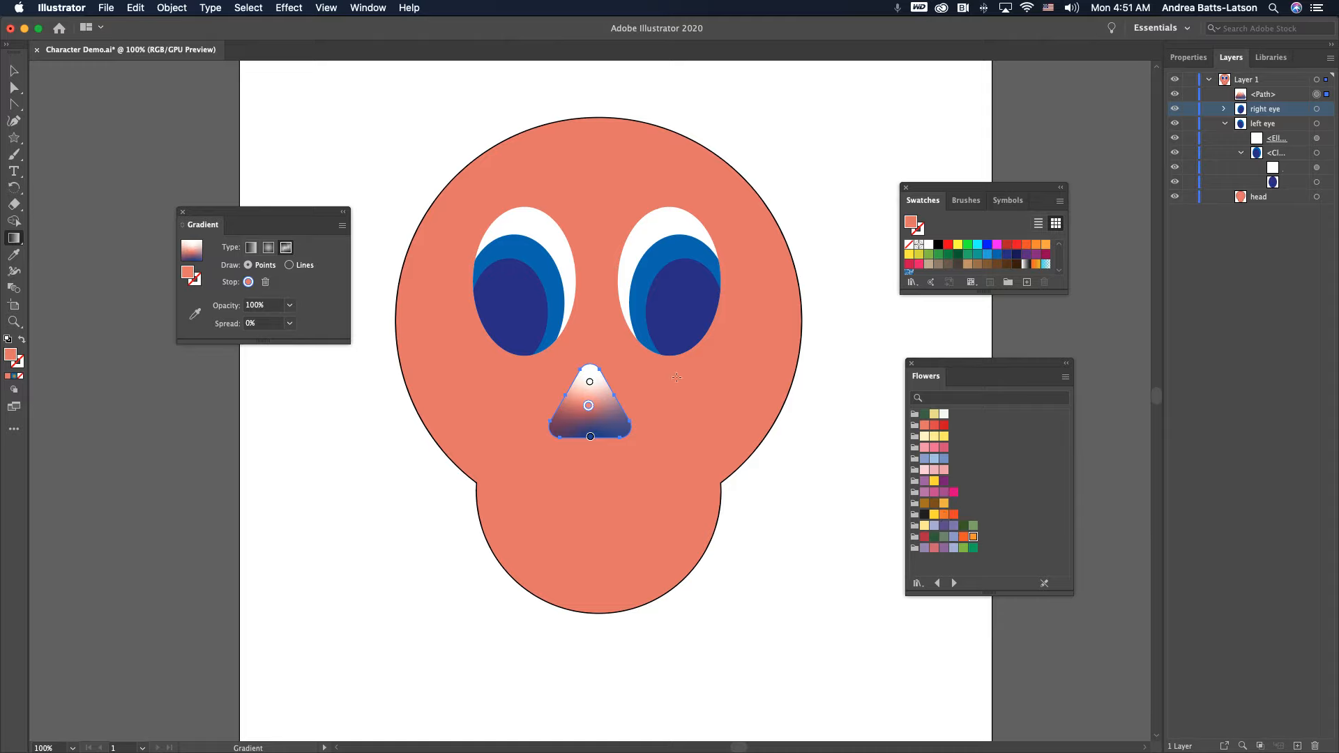
click(943, 503)
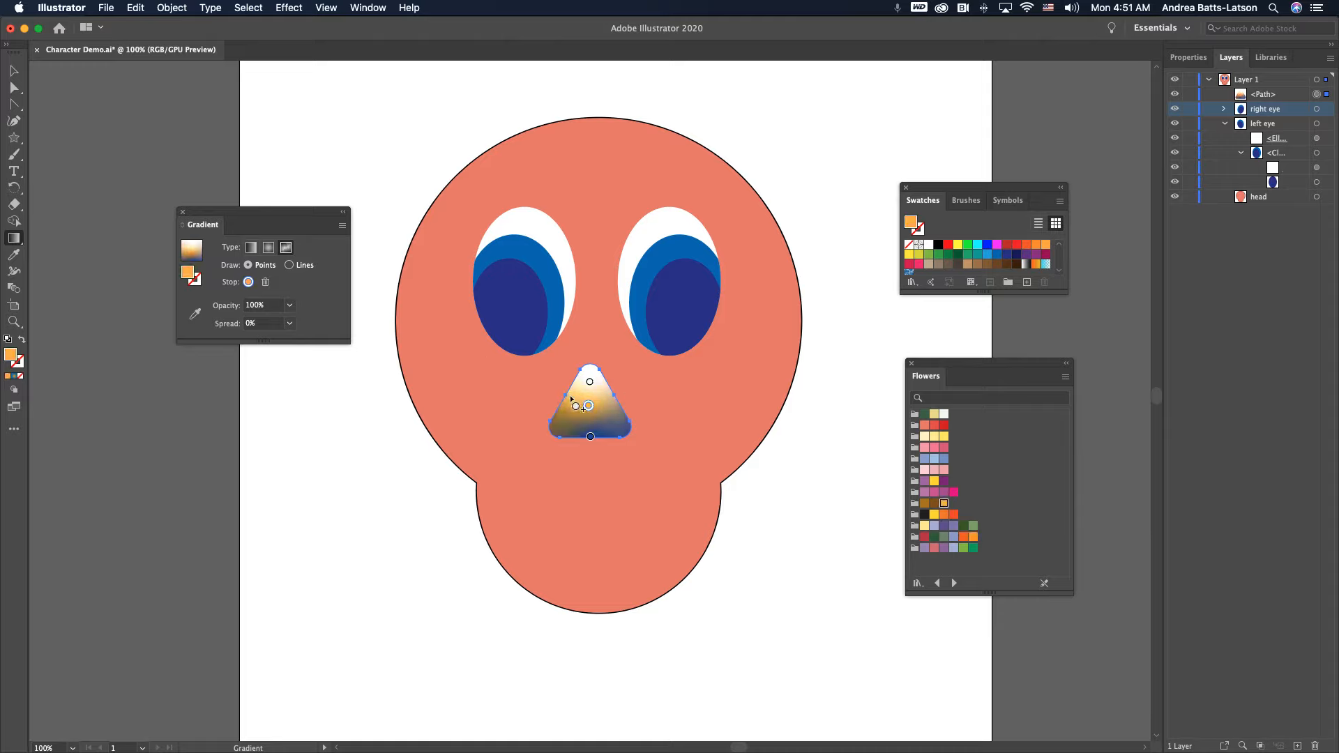
drag(587, 407, 590, 369)
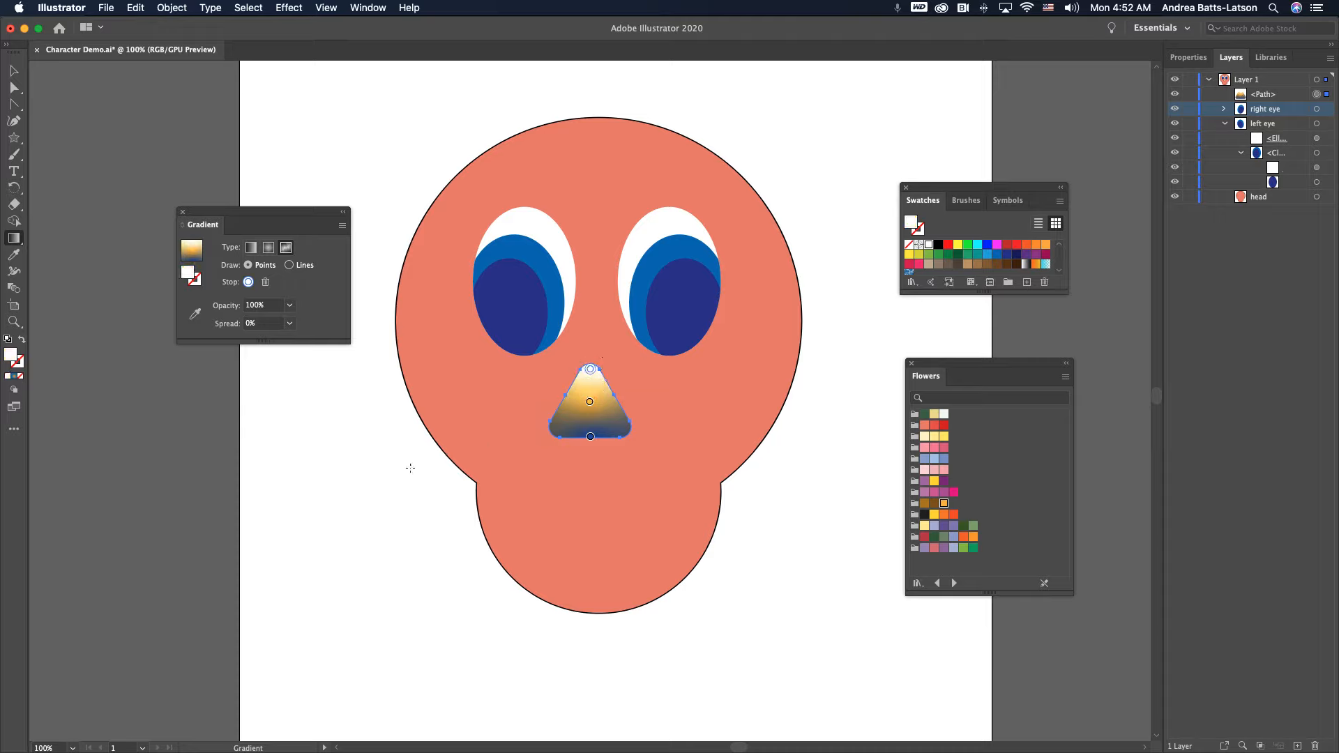
key(v)
click(346, 467)
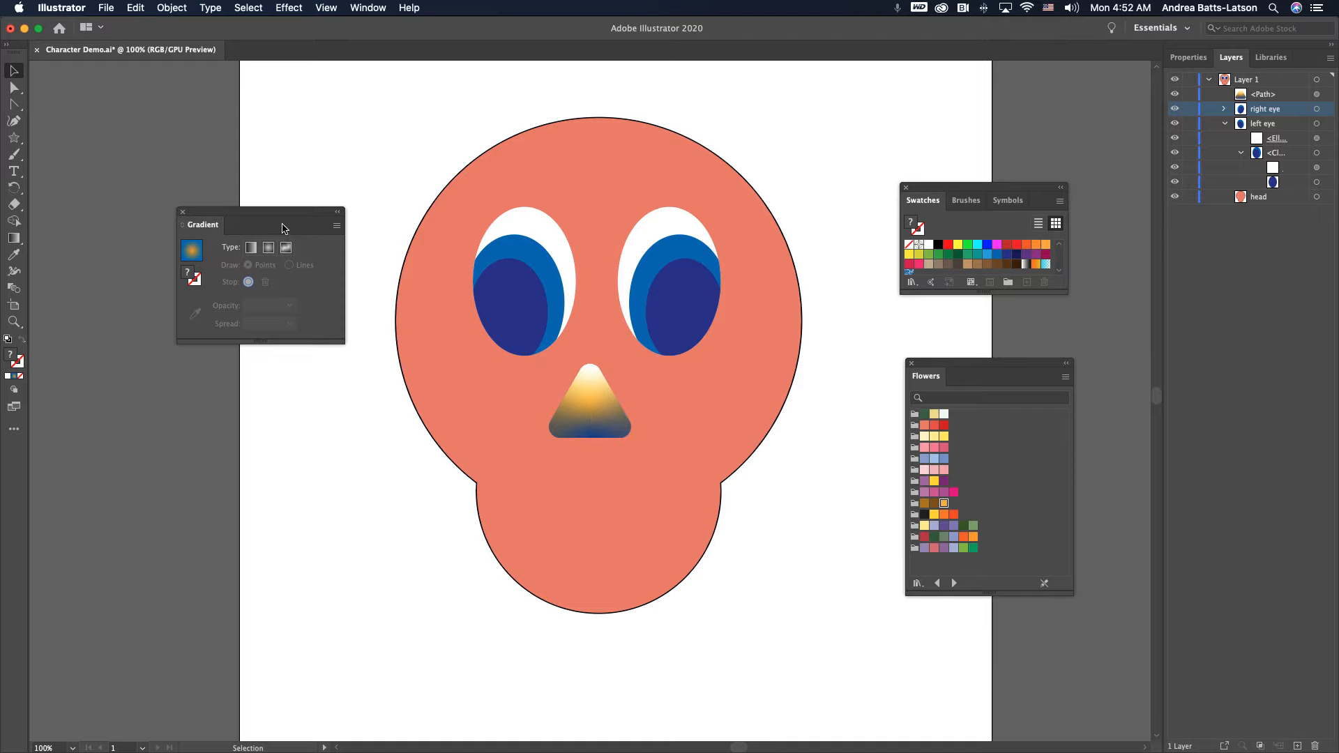
Step: Move the Gradient panel clear of the artboard and look through the complete list of tools for the Pencil tool
drag(271, 219, 171, 123)
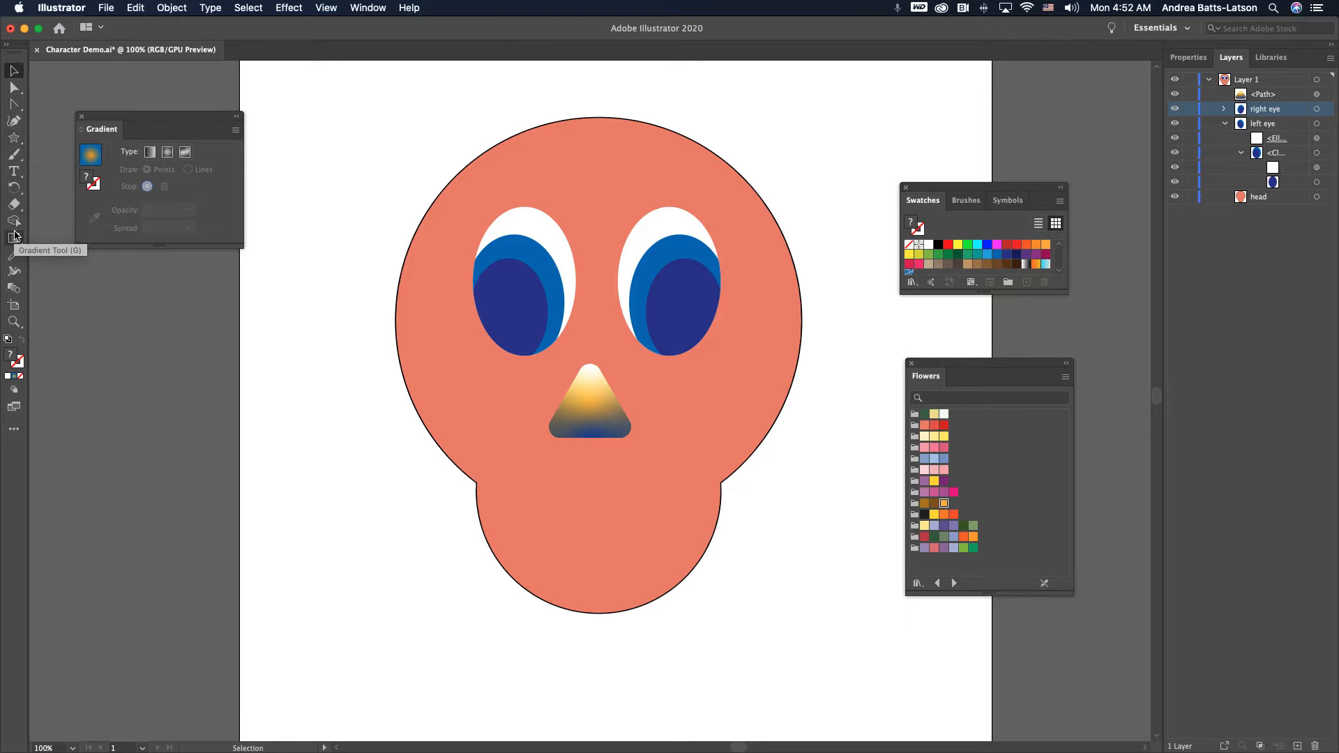
click(14, 428)
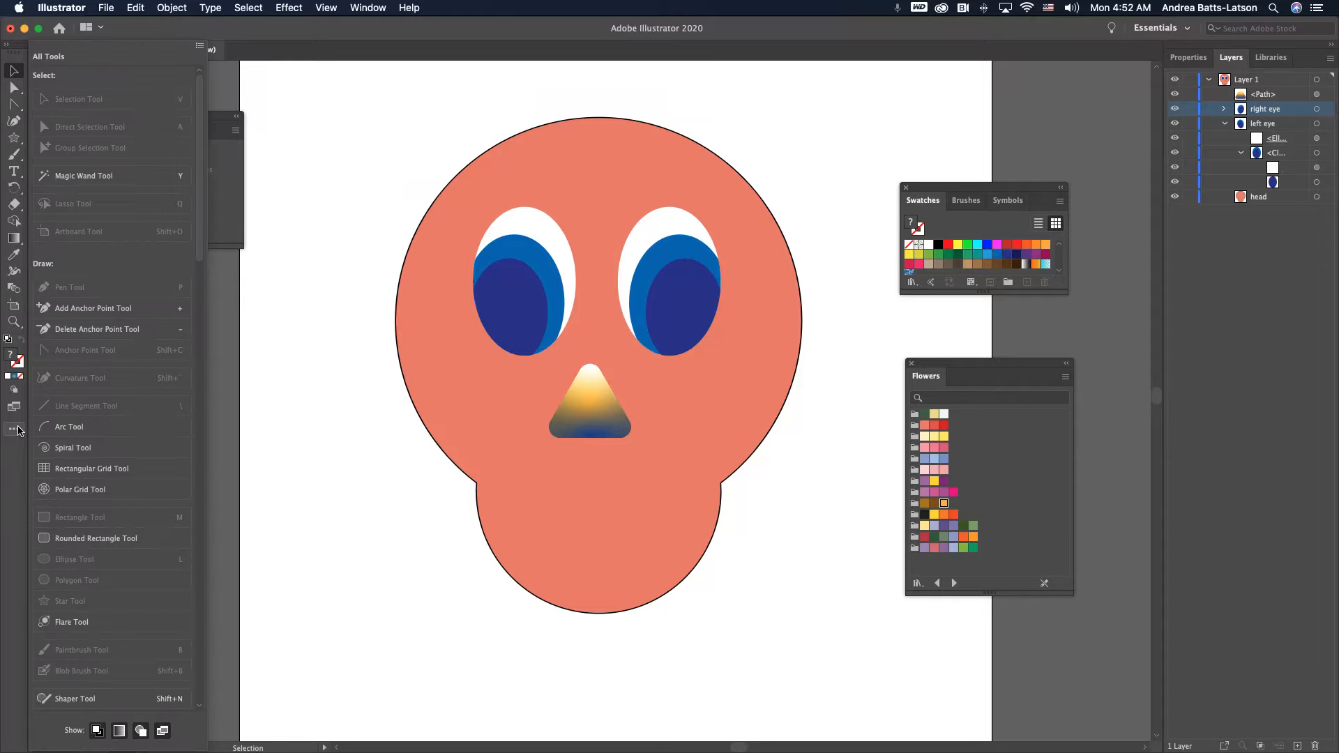
scroll(116, 344, down, 10)
scroll(115, 344, down, 15)
scroll(115, 343, up, 10)
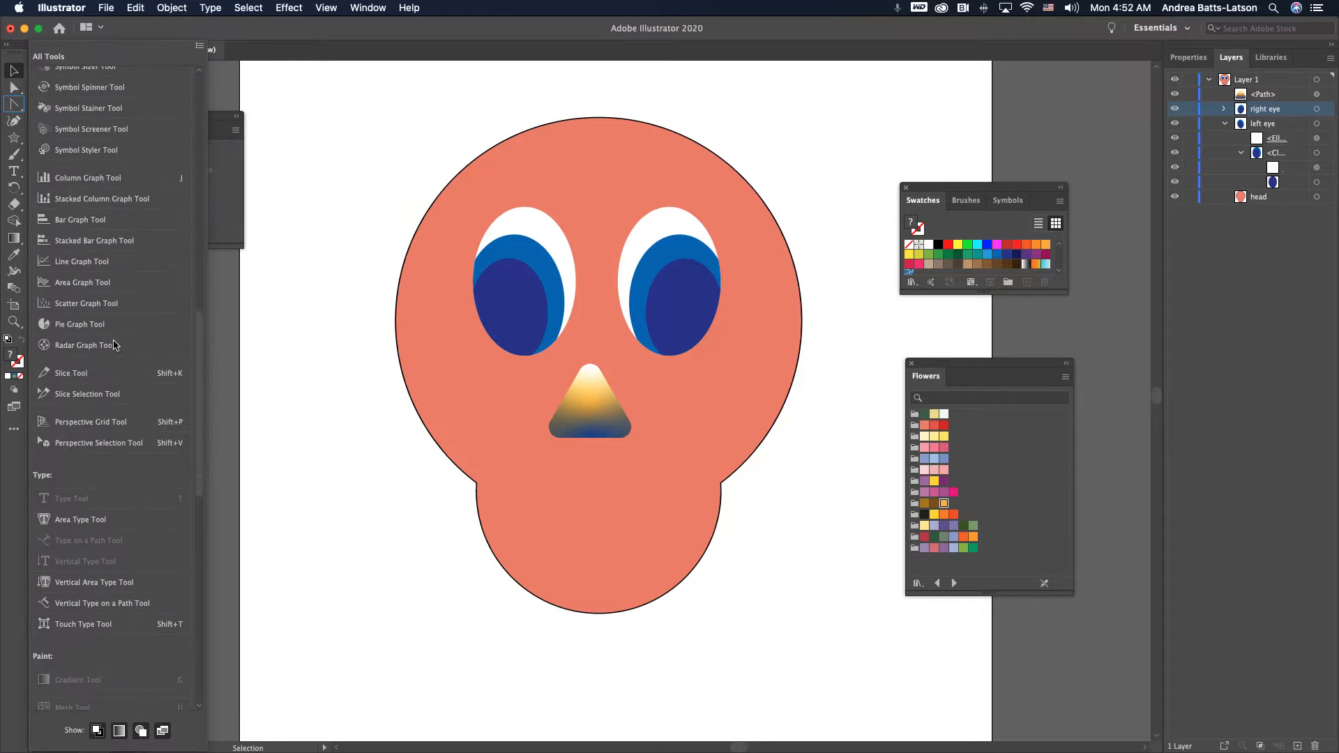
scroll(115, 343, up, 5)
scroll(115, 344, down, 10)
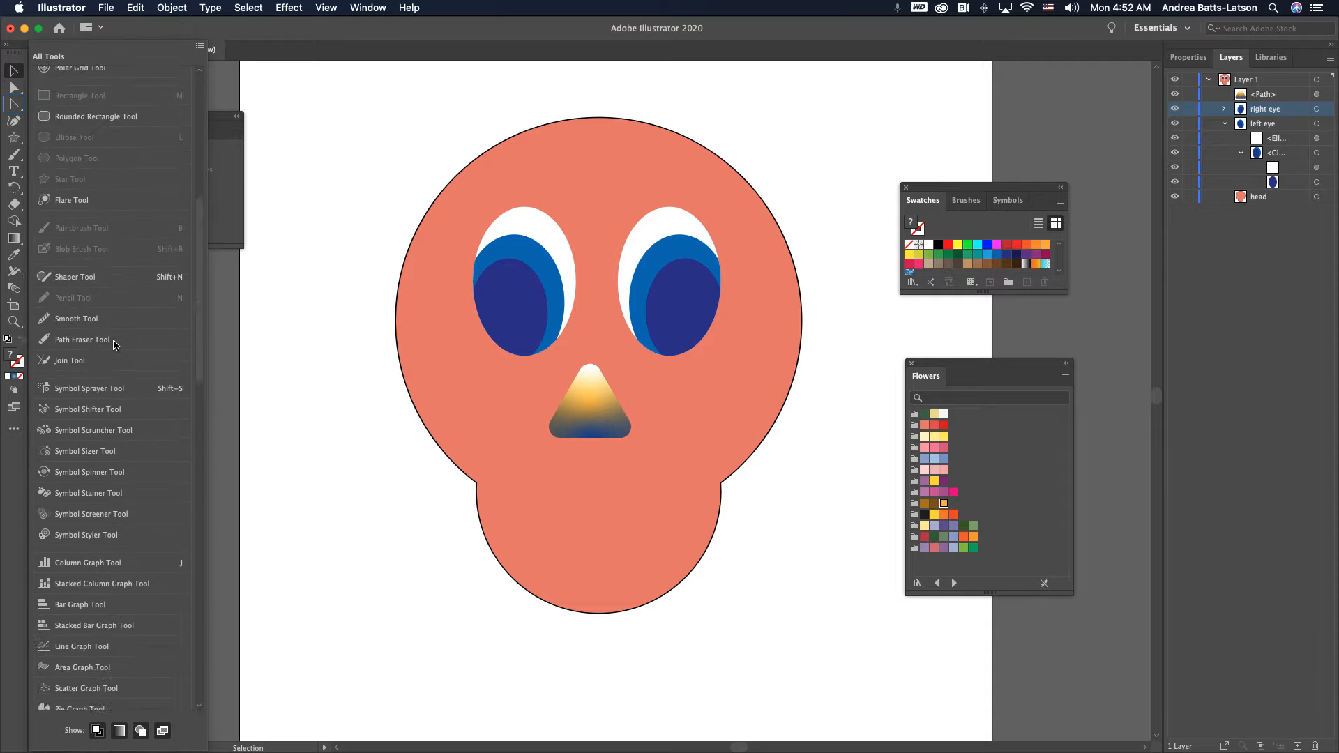
scroll(115, 344, down, 10)
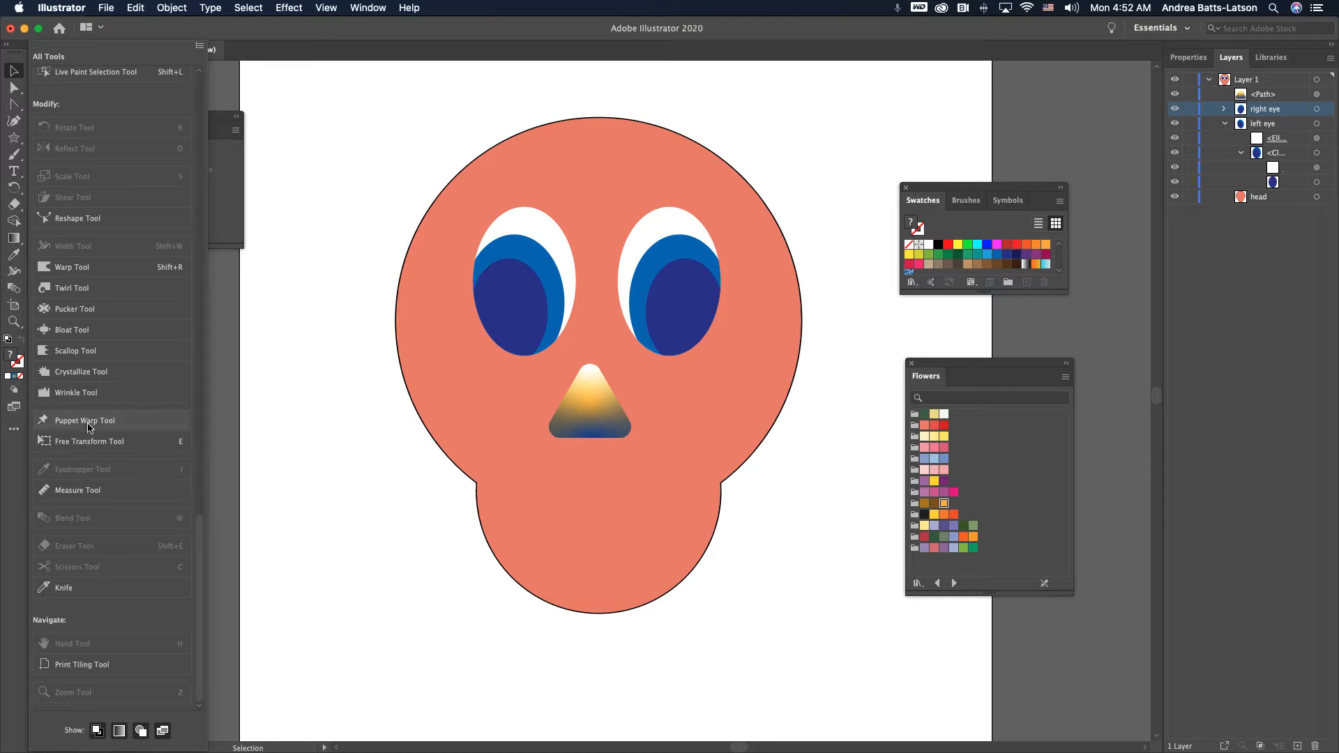
scroll(83, 389, up, 4)
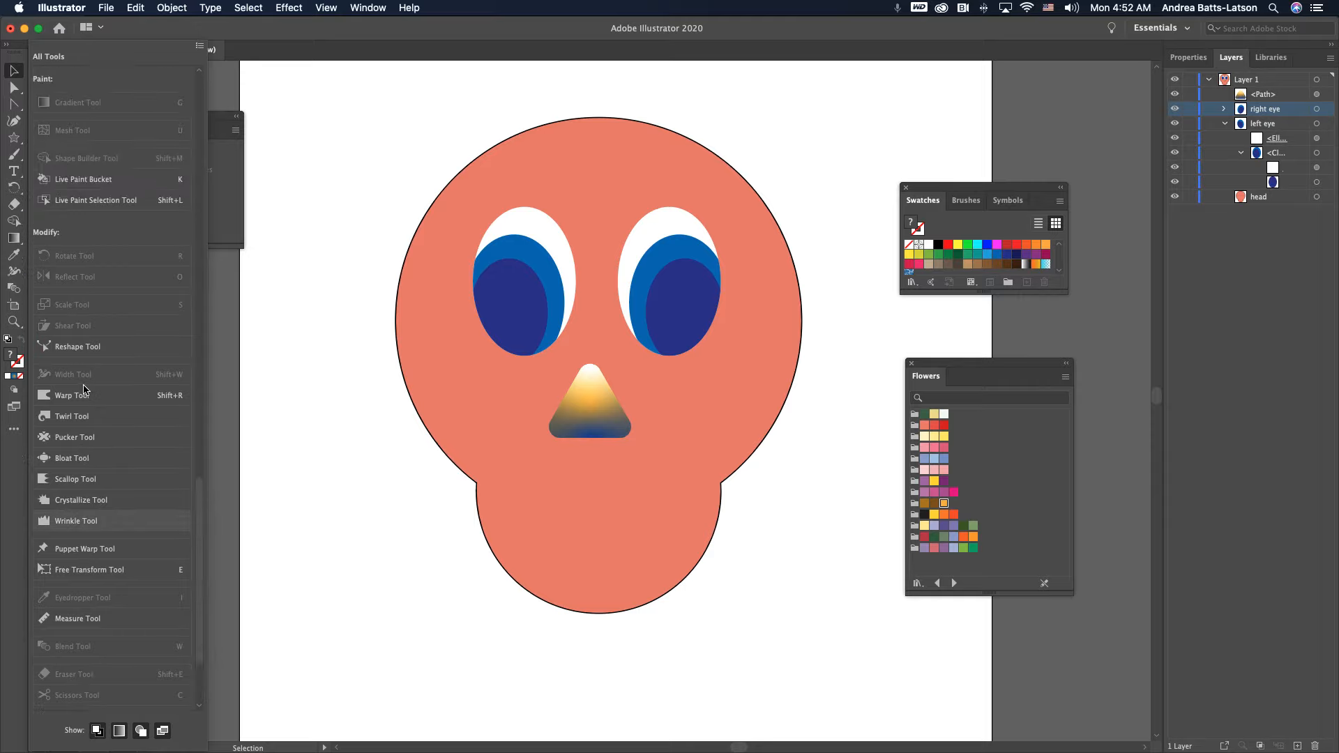
scroll(83, 389, up, 2)
scroll(84, 389, up, 6)
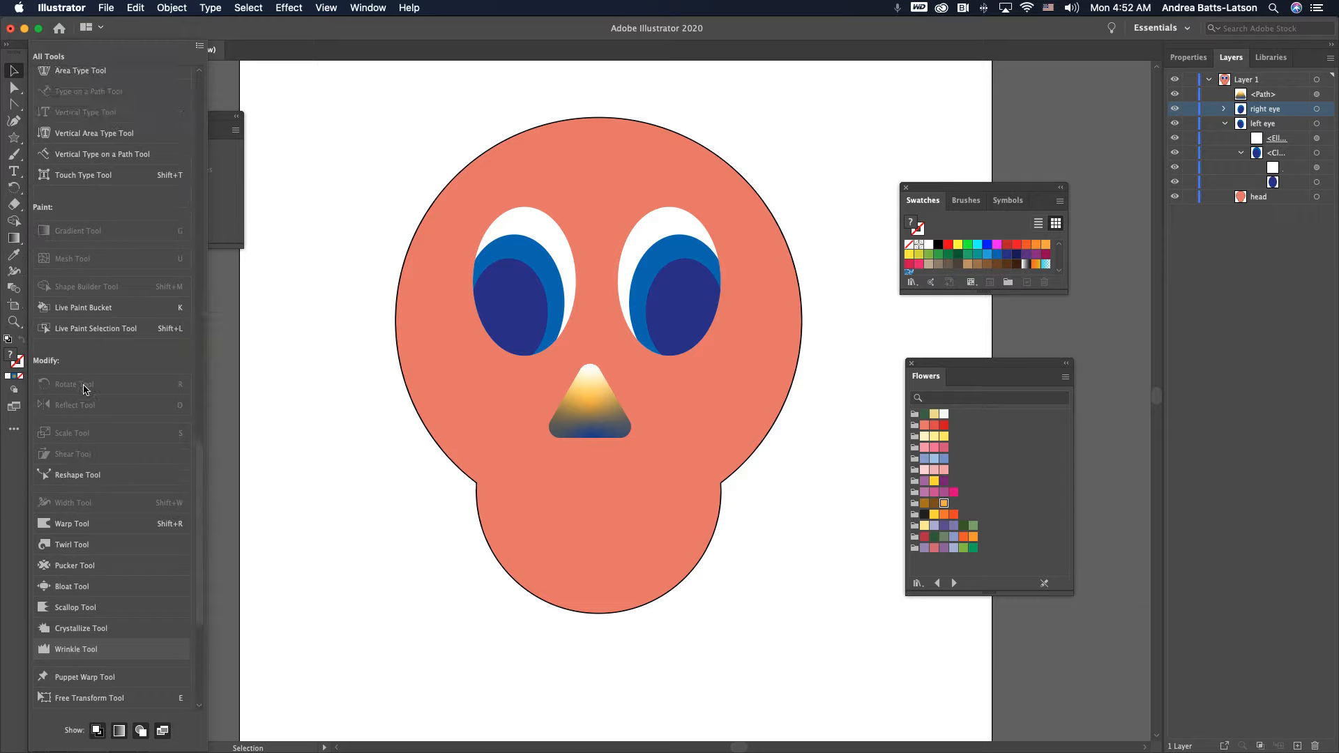
scroll(83, 389, up, 6)
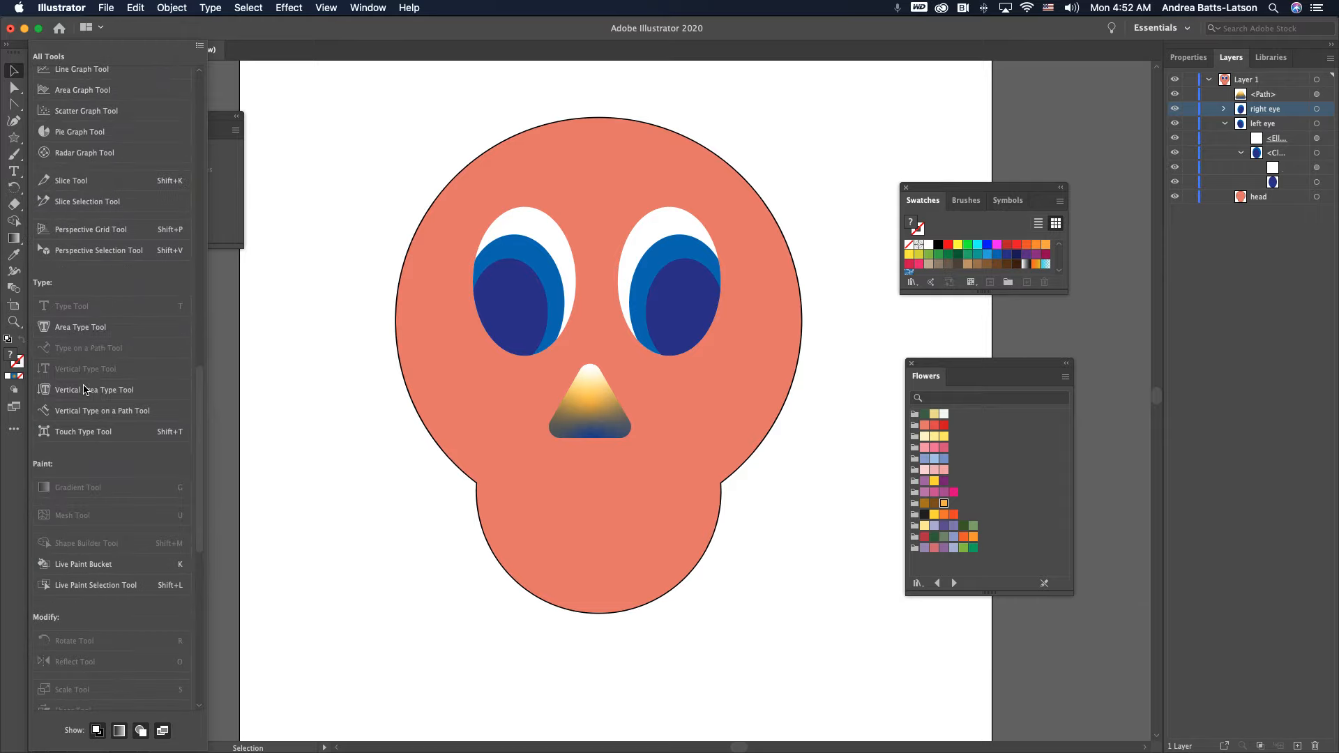
scroll(84, 389, up, 2)
scroll(84, 389, up, 6)
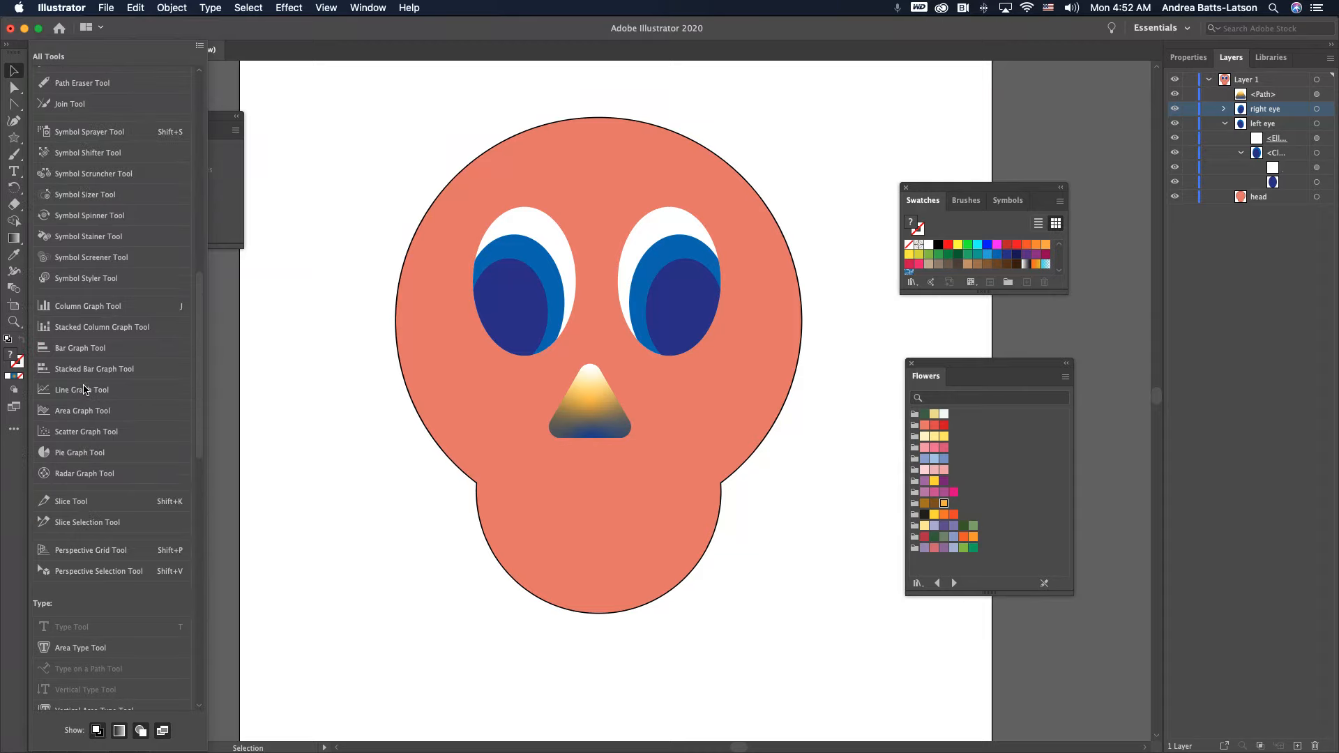
scroll(84, 389, up, 2)
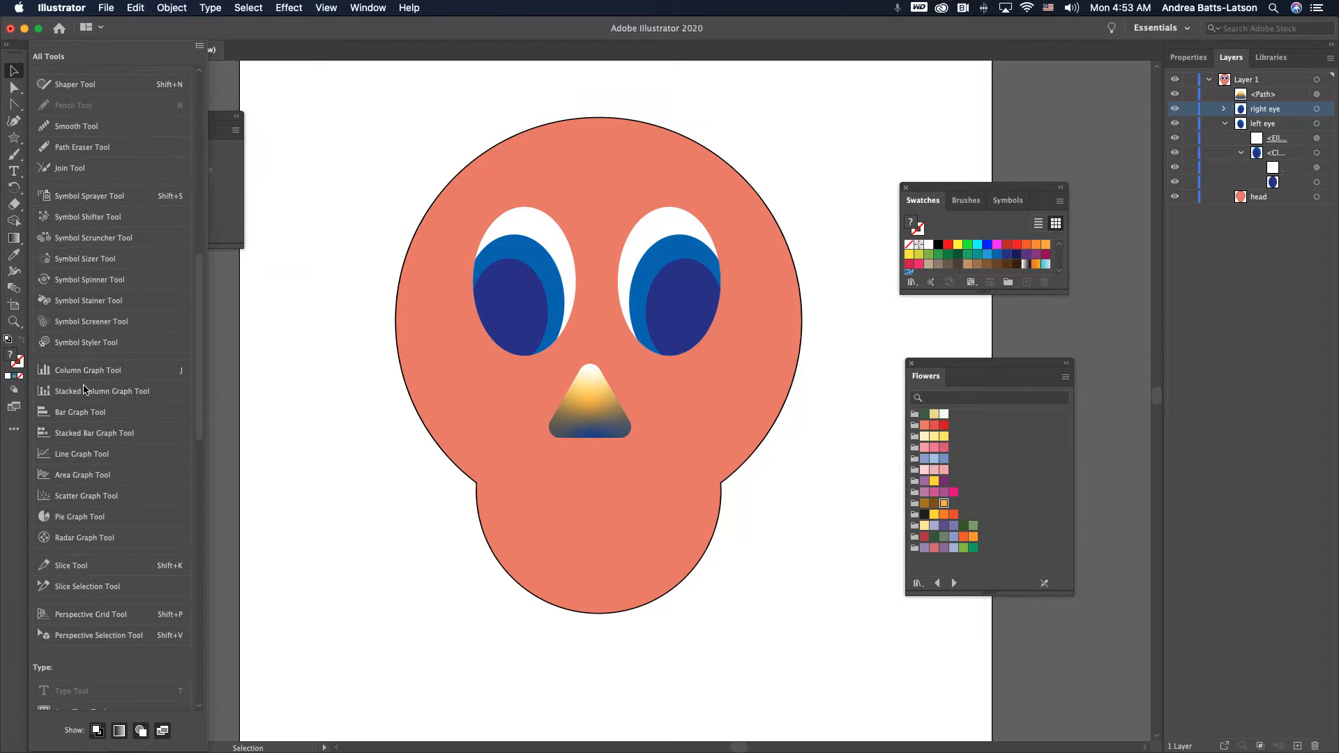
scroll(84, 389, up, 2)
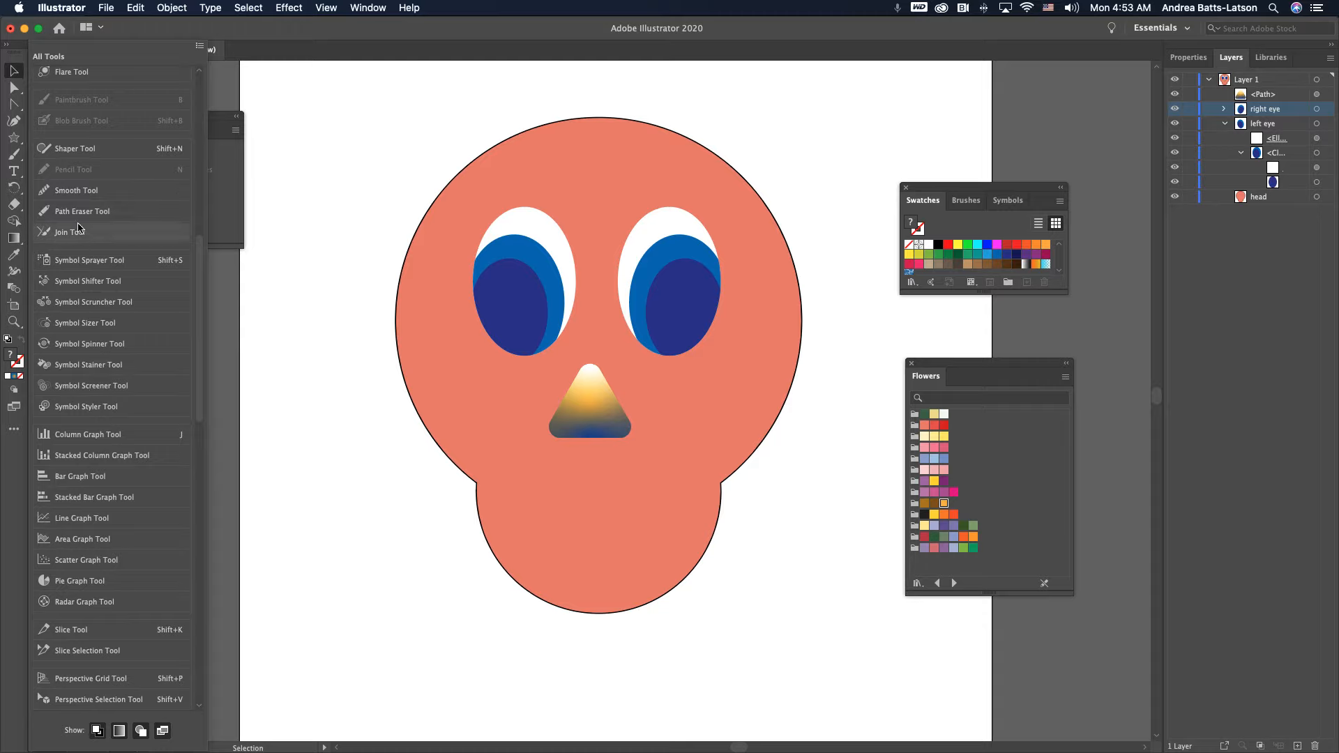
click(78, 173)
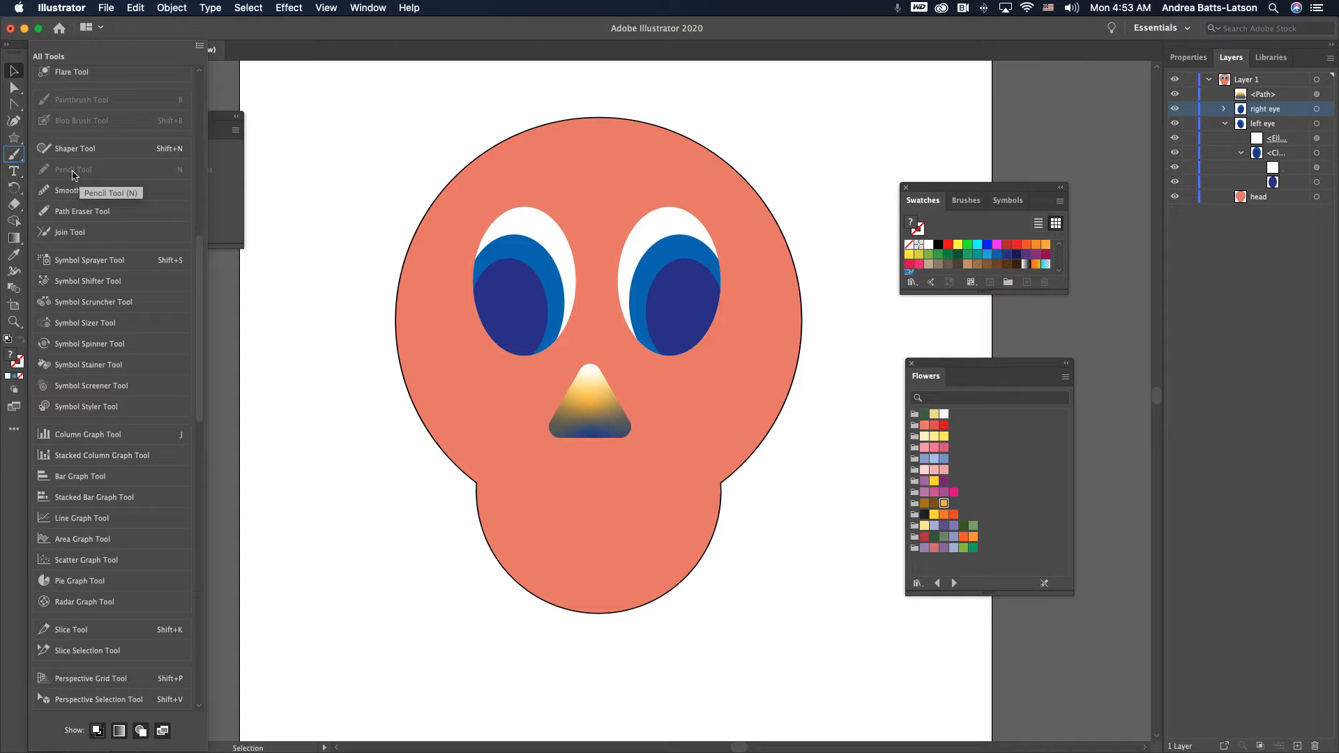
click(19, 162)
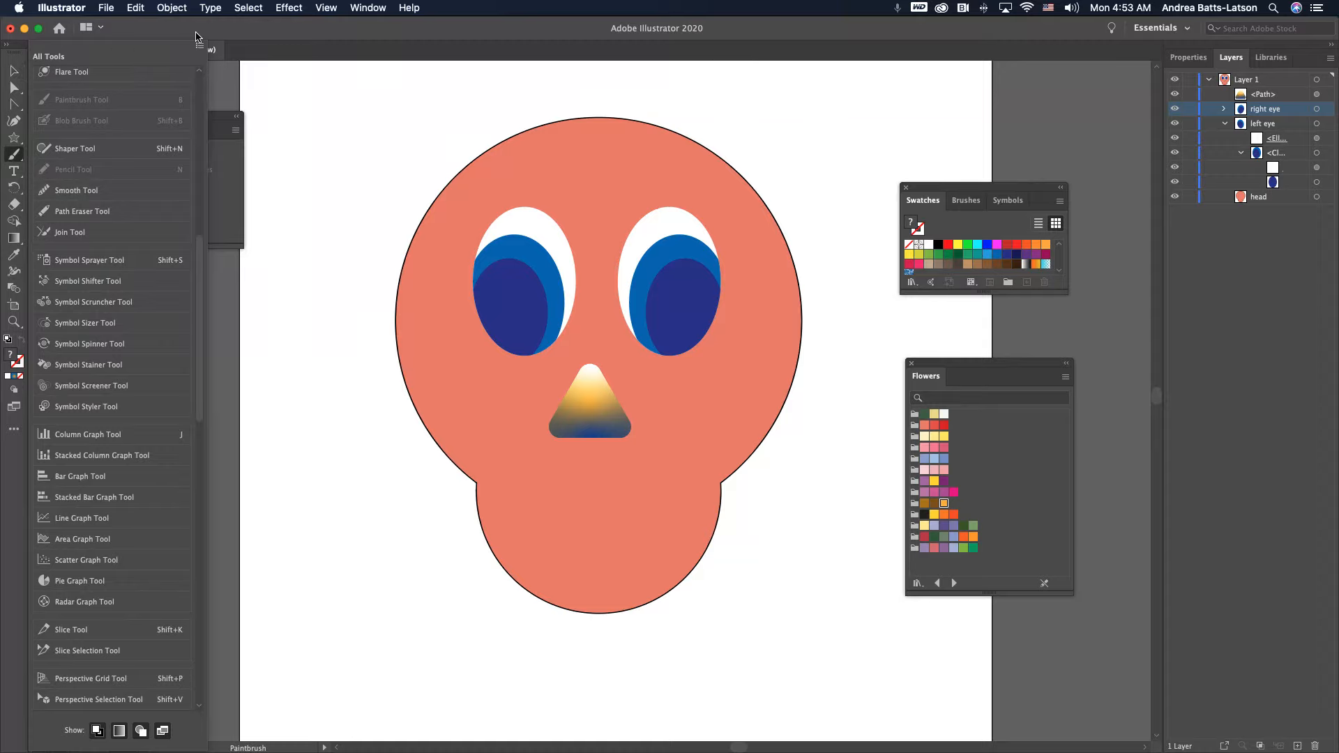
click(174, 30)
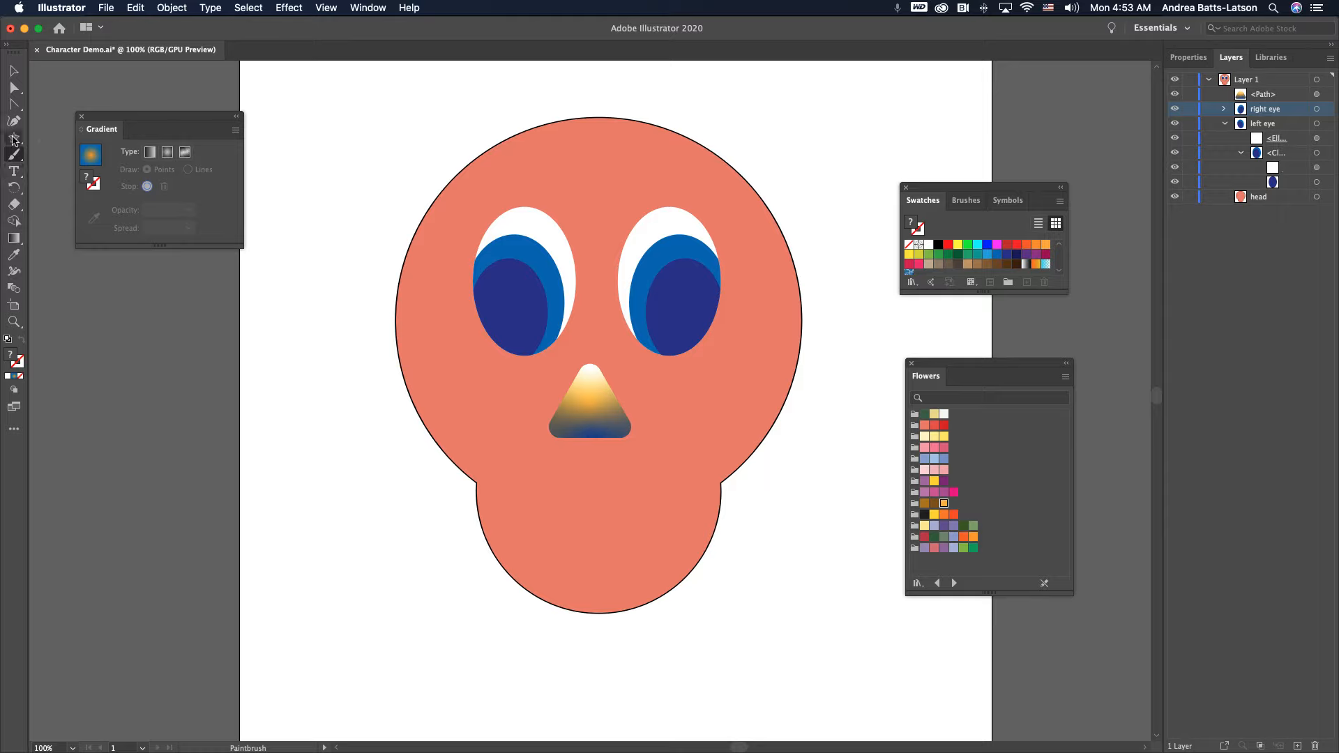
Step: Draw a closed freehand mouth below the nose with the Pencil tool and fill it with the darkest navy swatch
click(13, 159)
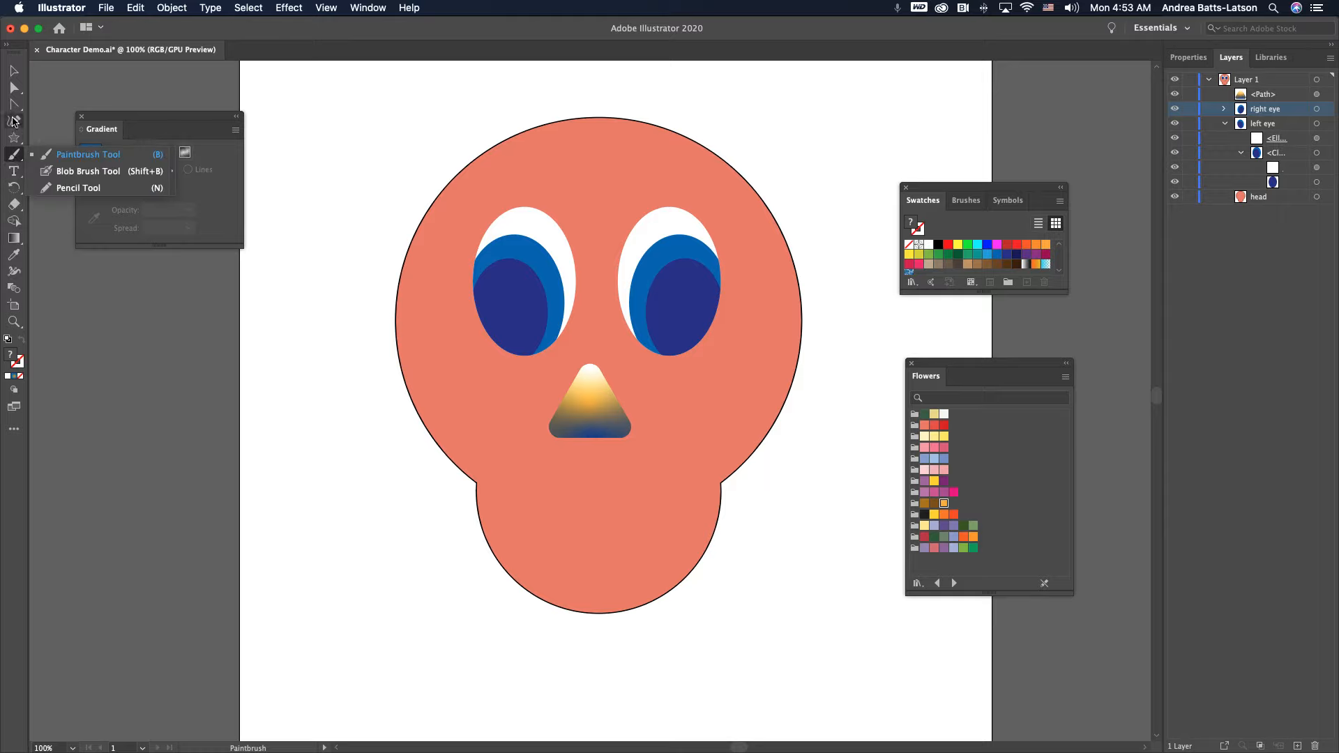
click(70, 188)
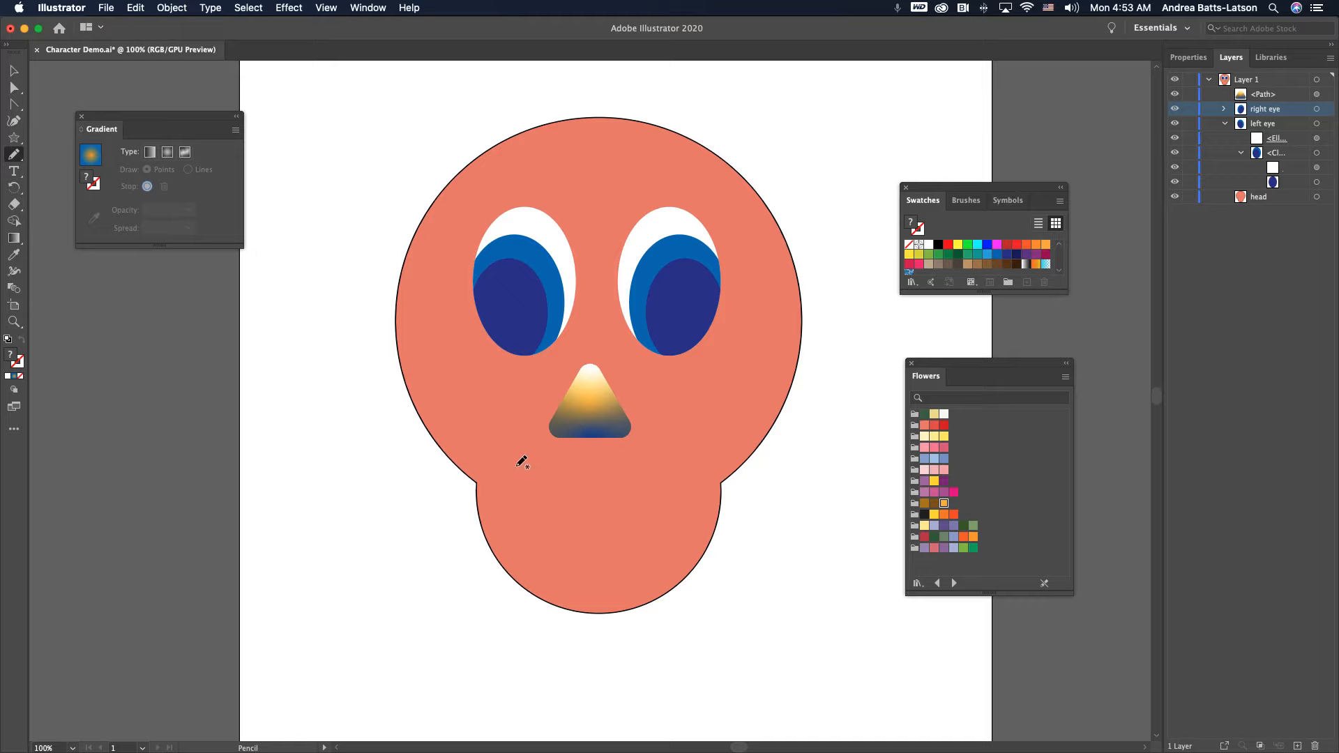
mouse_move(519, 474)
mouse_down()
mouse_move(661, 485)
mouse_move(661, 519)
mouse_move(572, 547)
mouse_move(521, 474)
mouse_up()
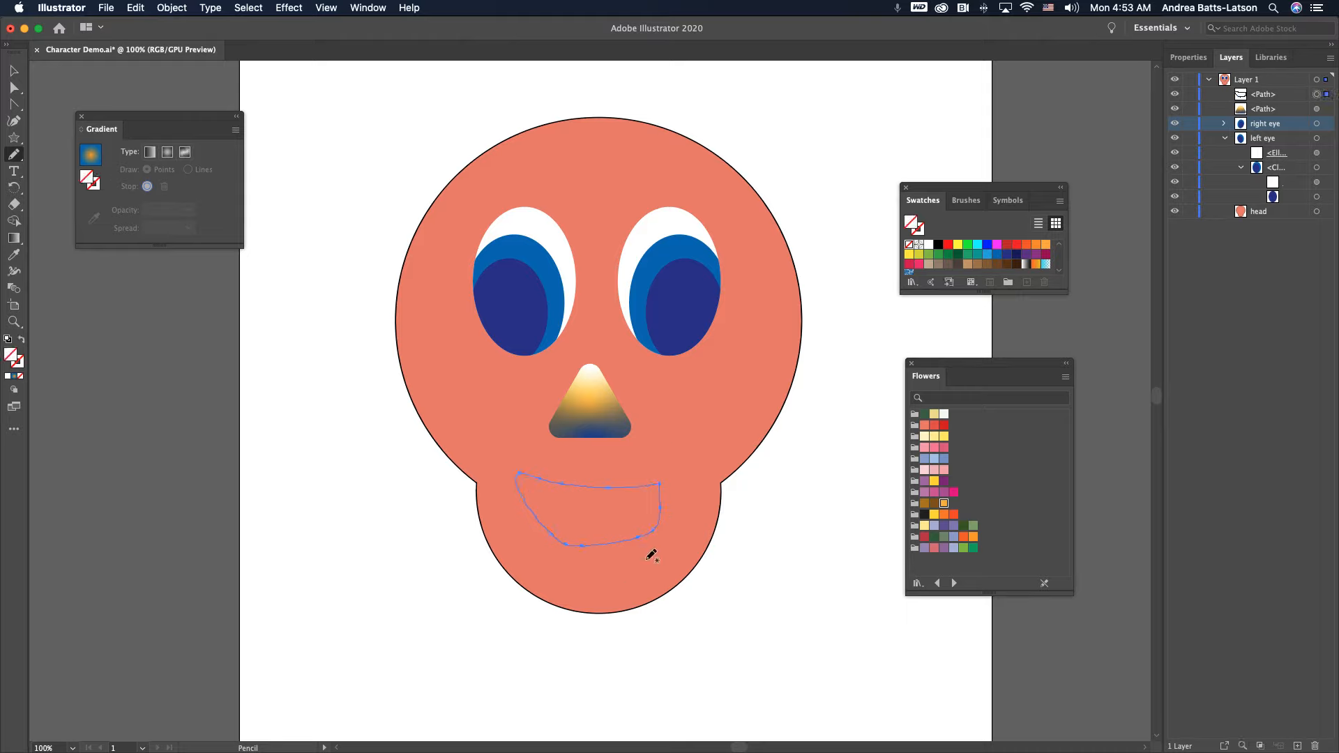
click(996, 256)
click(1005, 255)
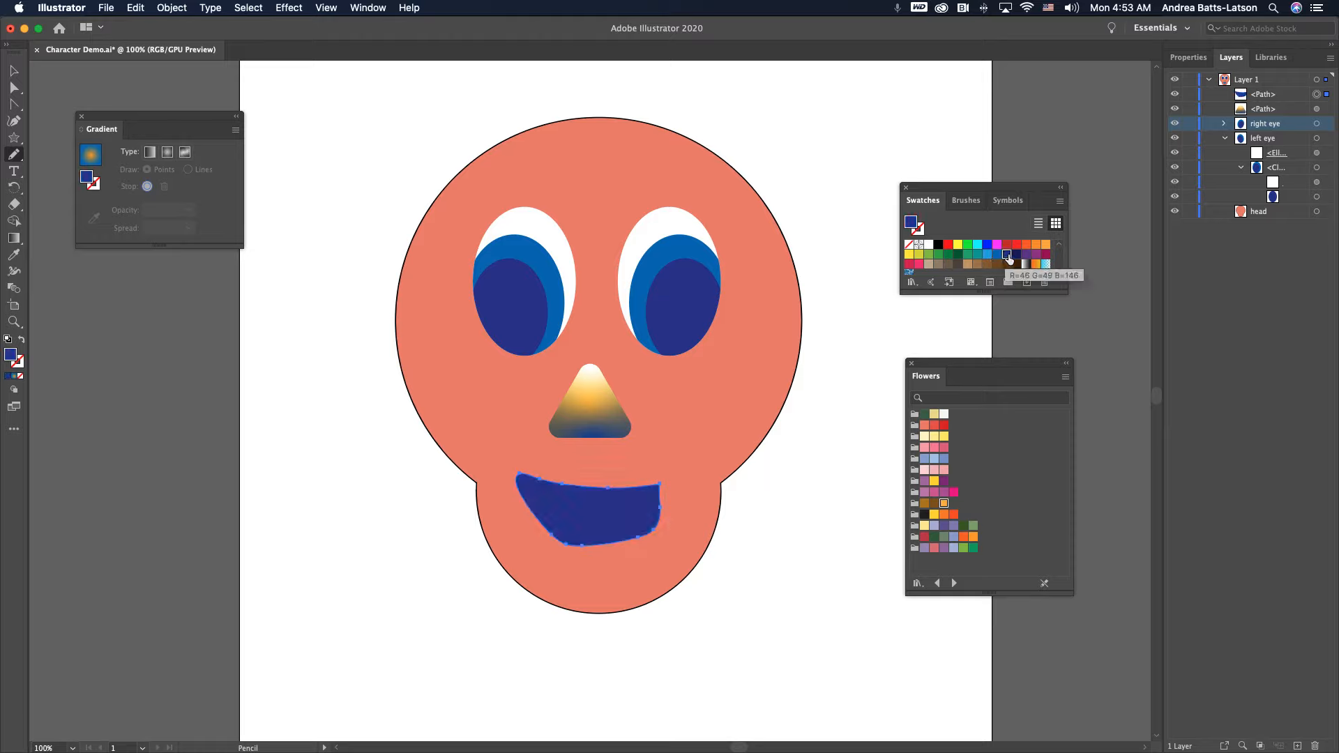
click(1015, 256)
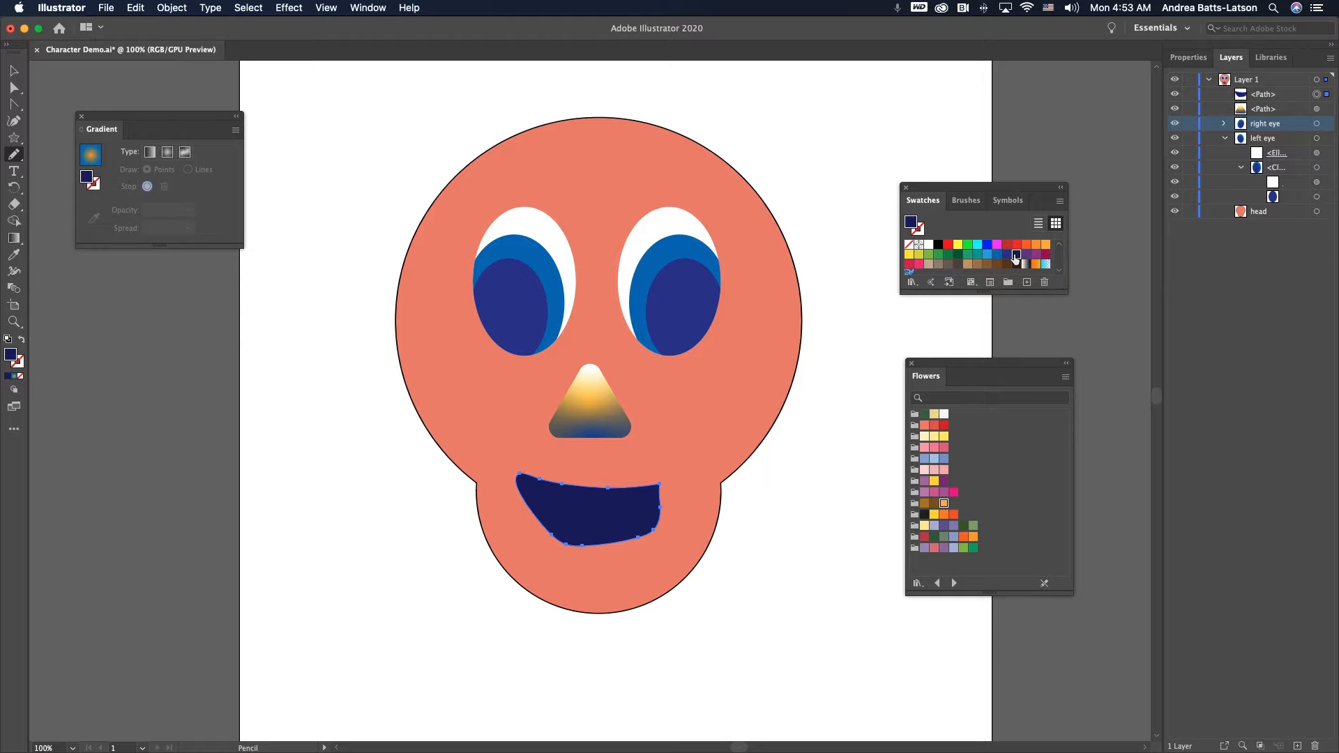
Step: Nudge the mouth slightly downward and stretch it a little wider on both sides
click(11, 72)
drag(576, 508, 576, 511)
click(304, 466)
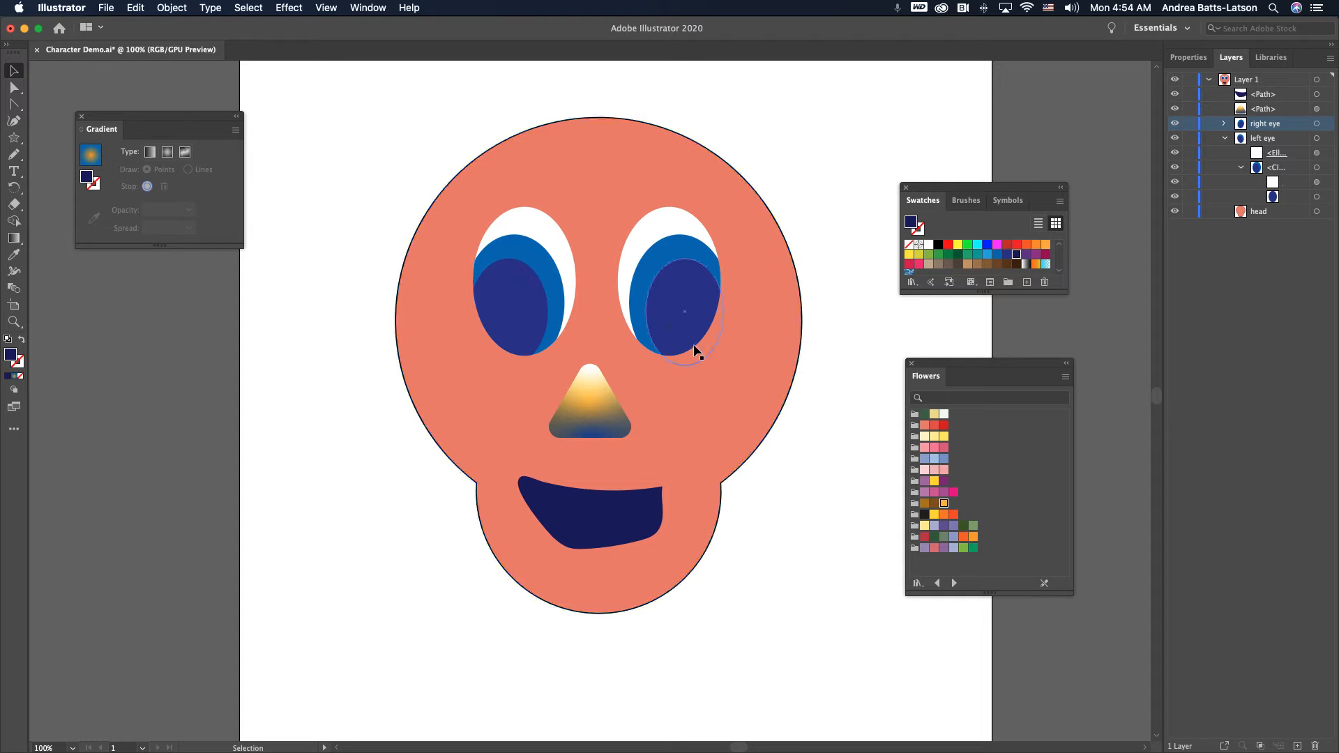
click(603, 522)
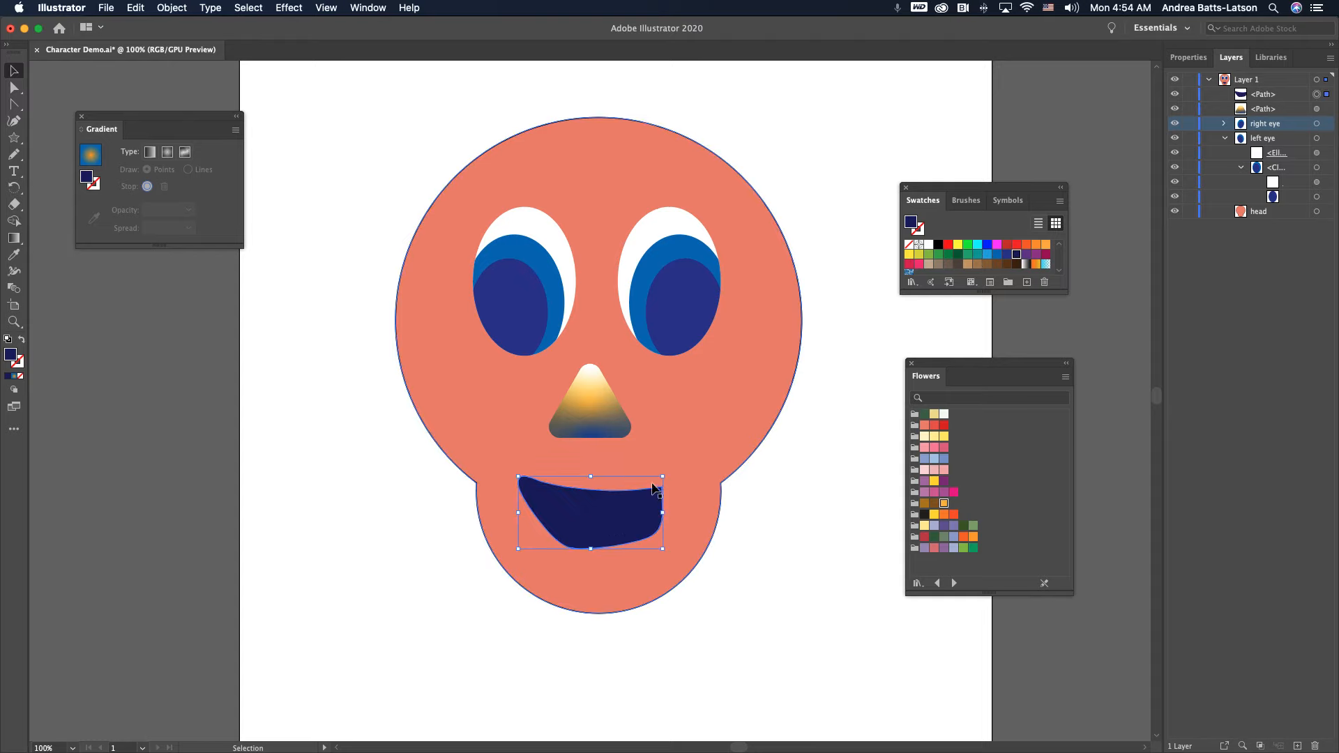
drag(662, 512, 669, 513)
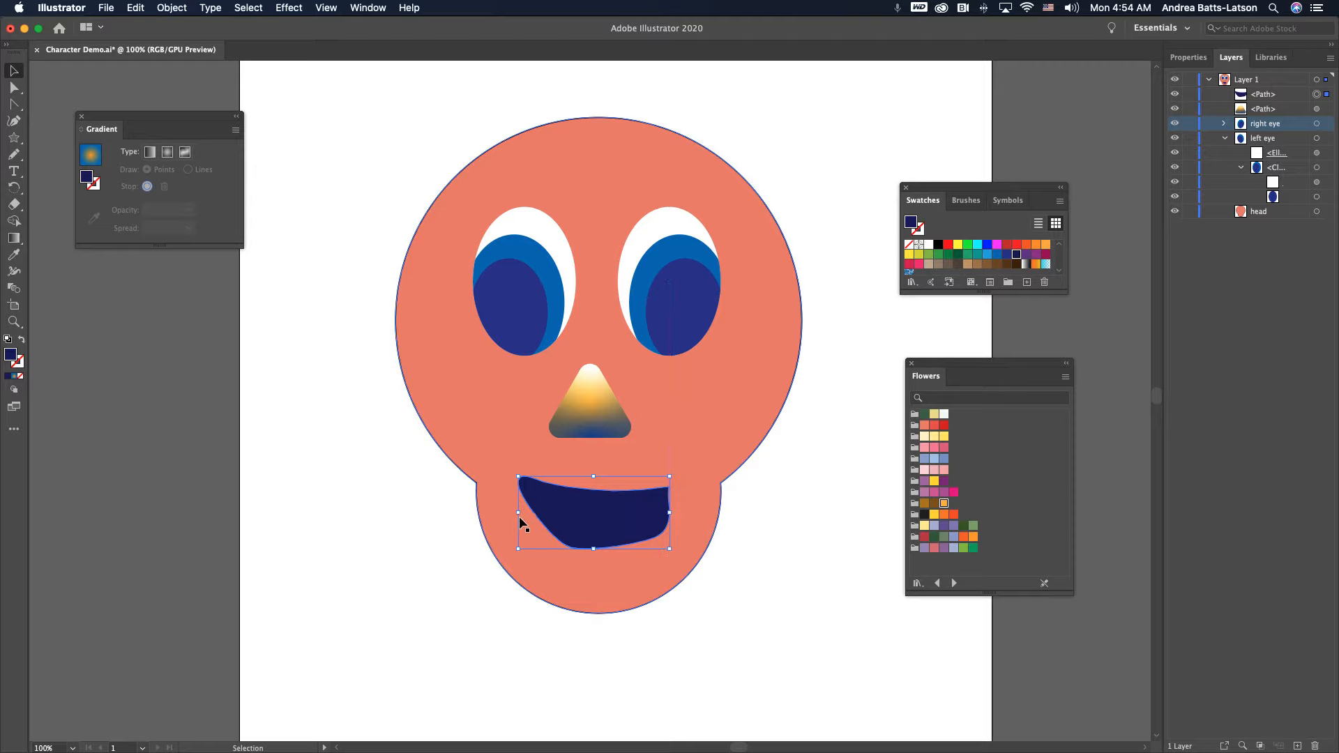
drag(518, 512, 518, 513)
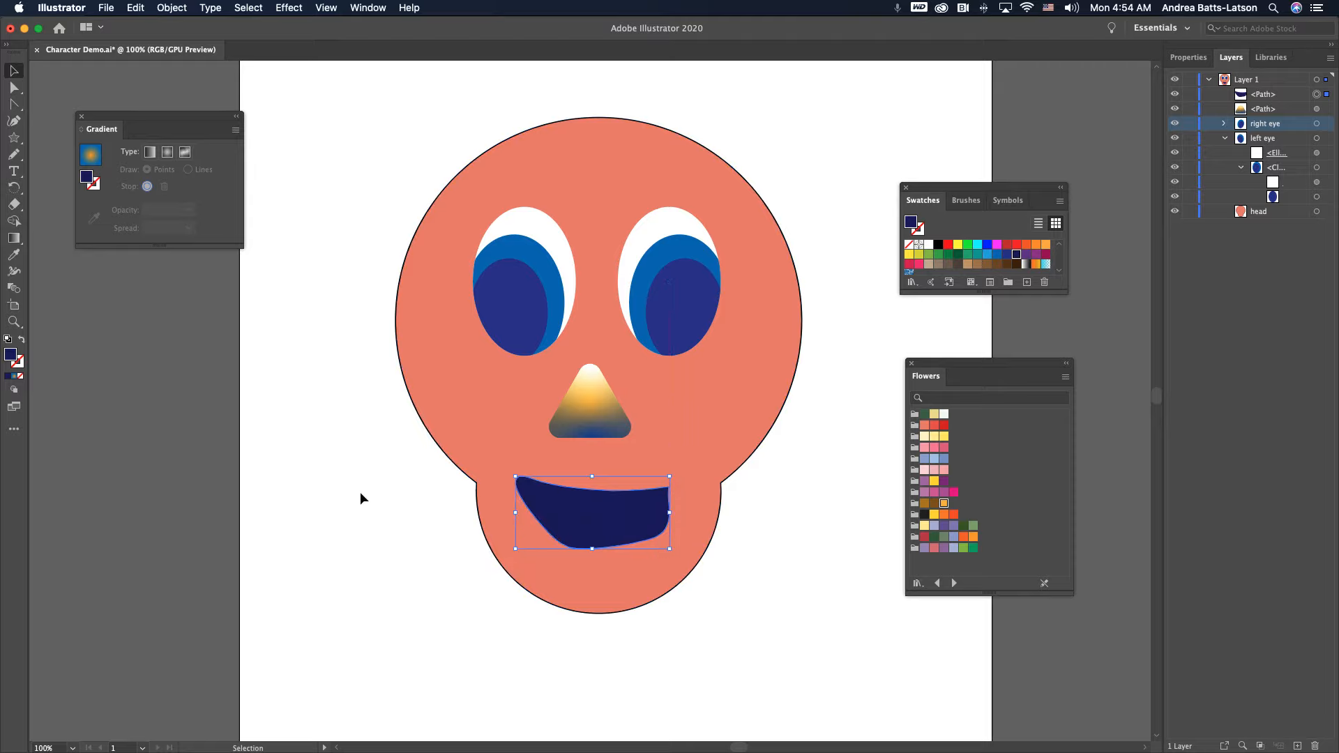
click(329, 492)
Step: Round the mouth's sharp upper-right corner with the Direct Selection tool's live corner control
click(663, 500)
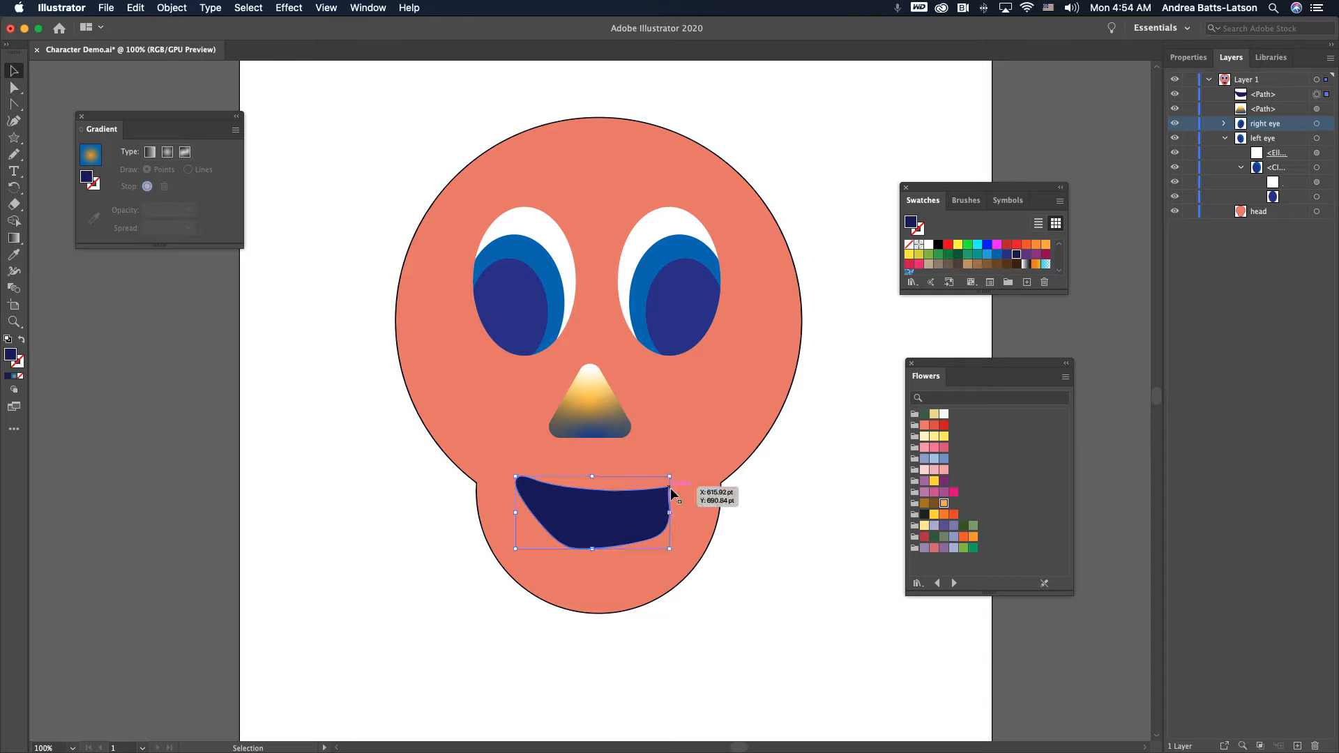
click(15, 89)
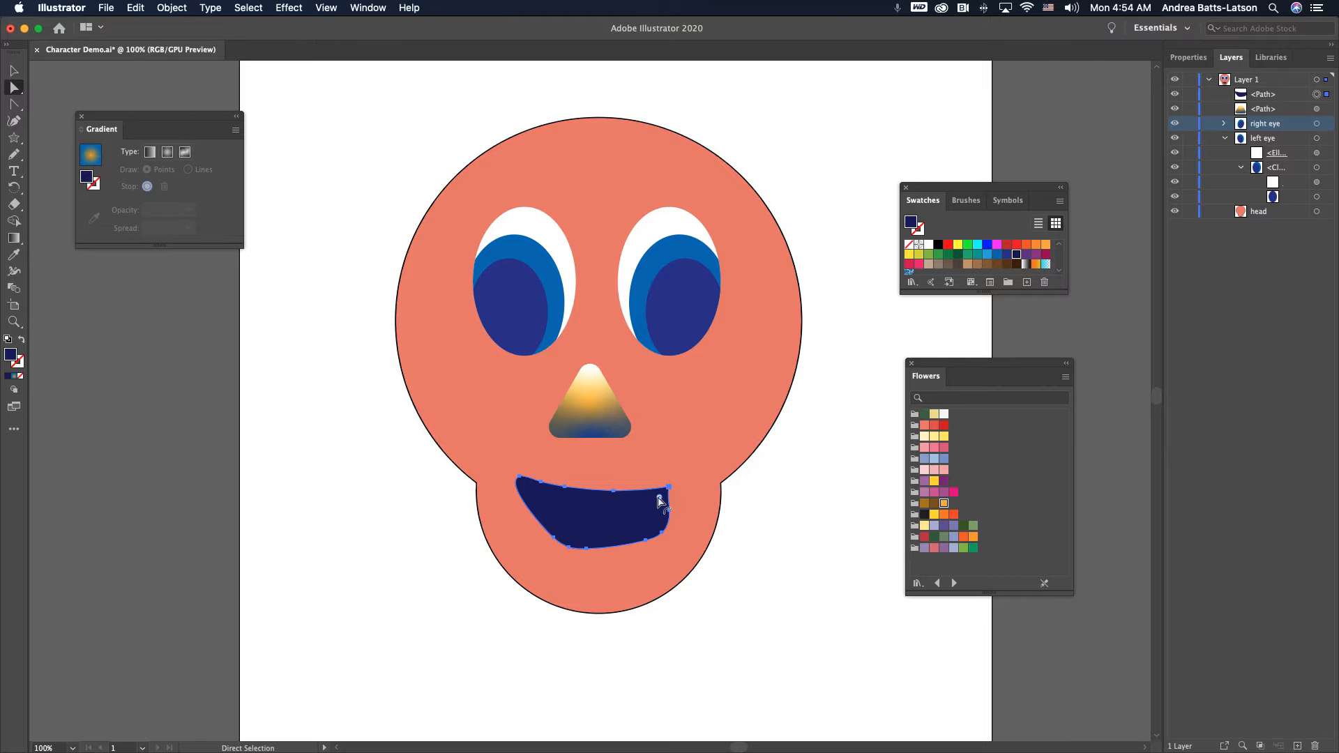
drag(658, 496, 655, 499)
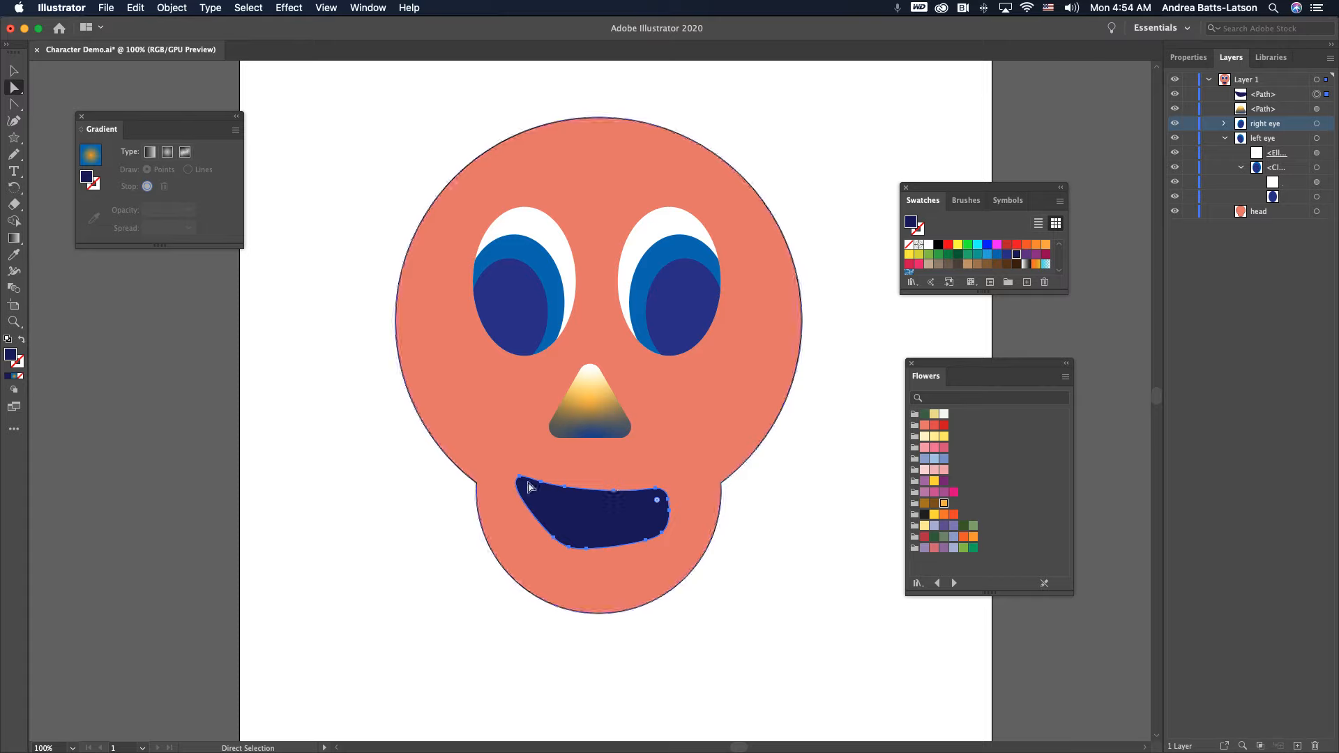
click(409, 501)
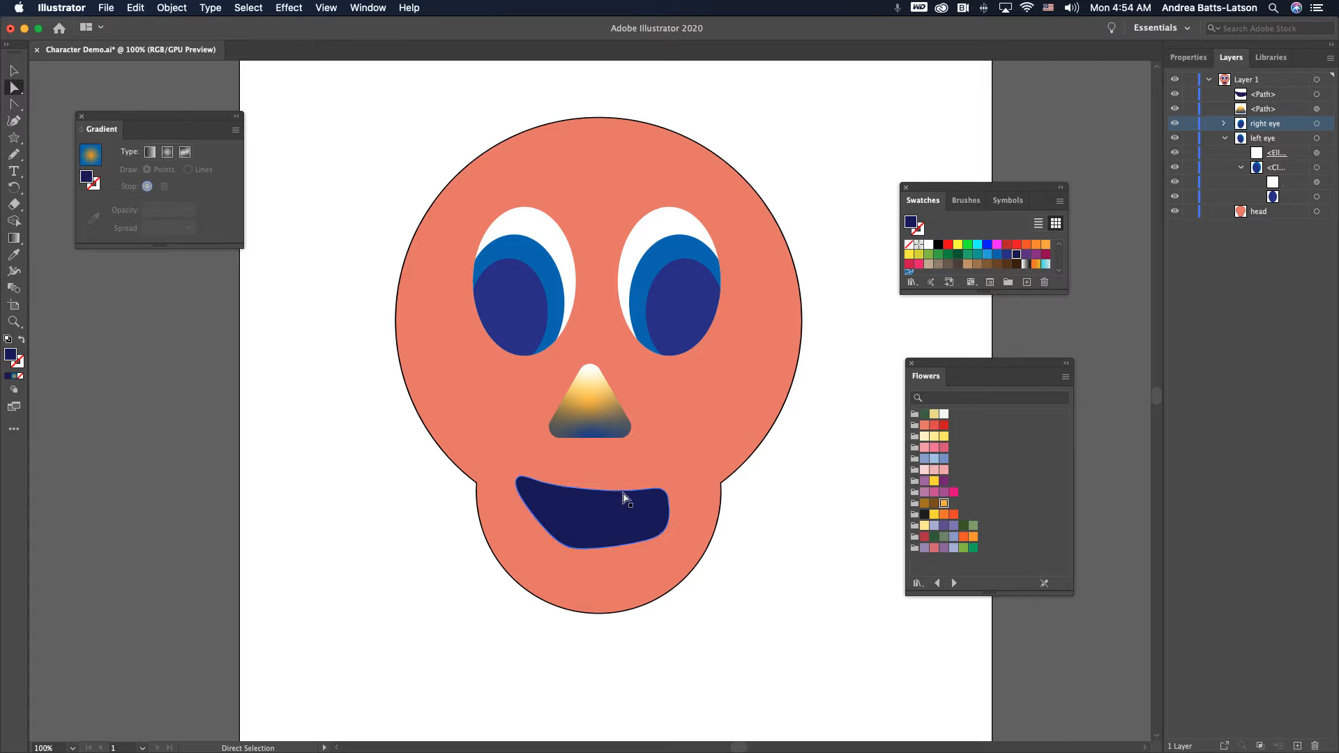
Step: Try to bend the mouth's bottom edge inward with the Anchor Point tool, and undo the change
click(594, 538)
click(14, 104)
click(58, 120)
drag(622, 543, 618, 538)
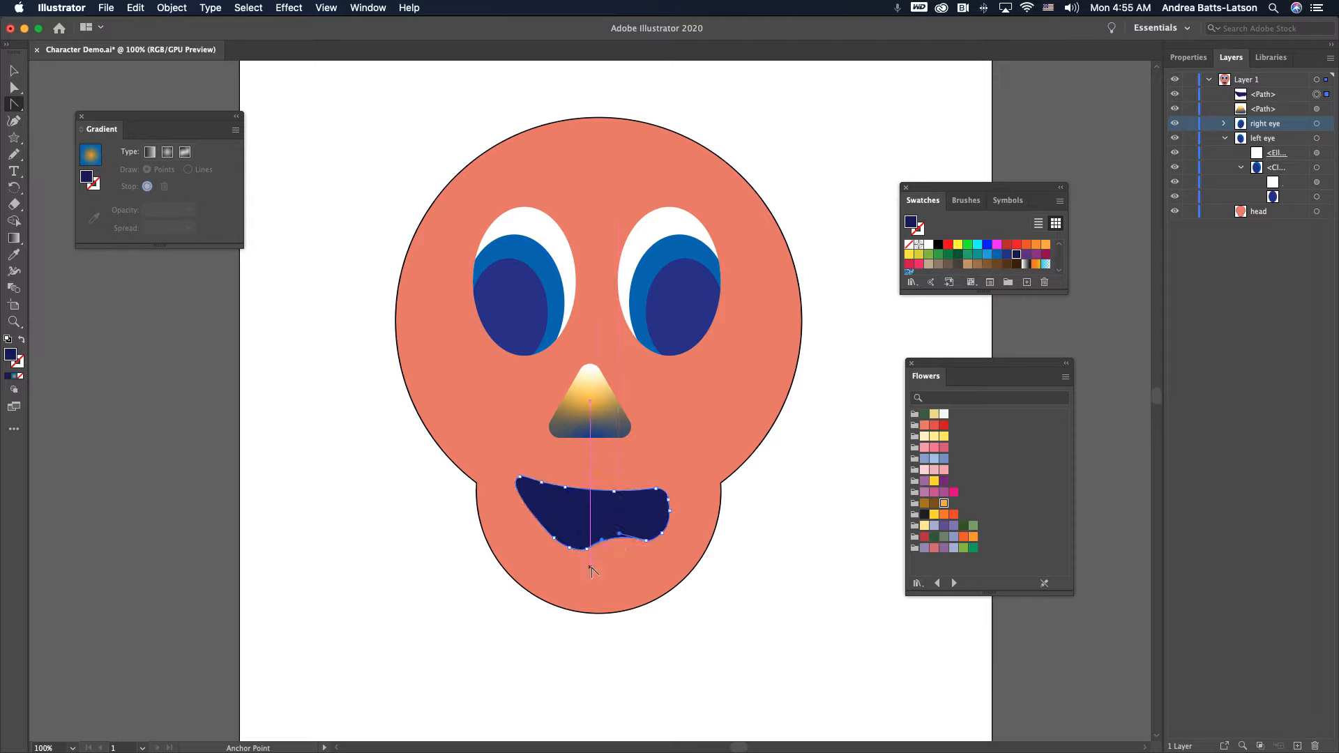
key(super+z)
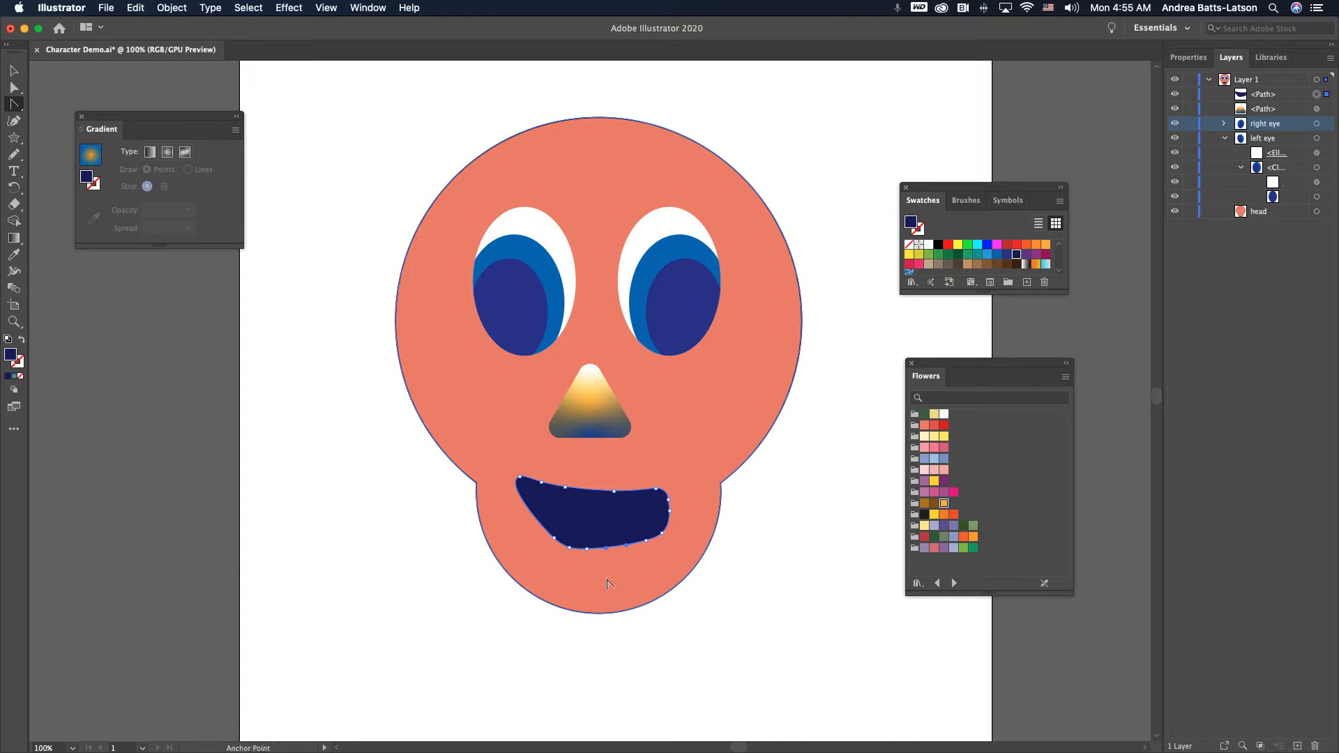
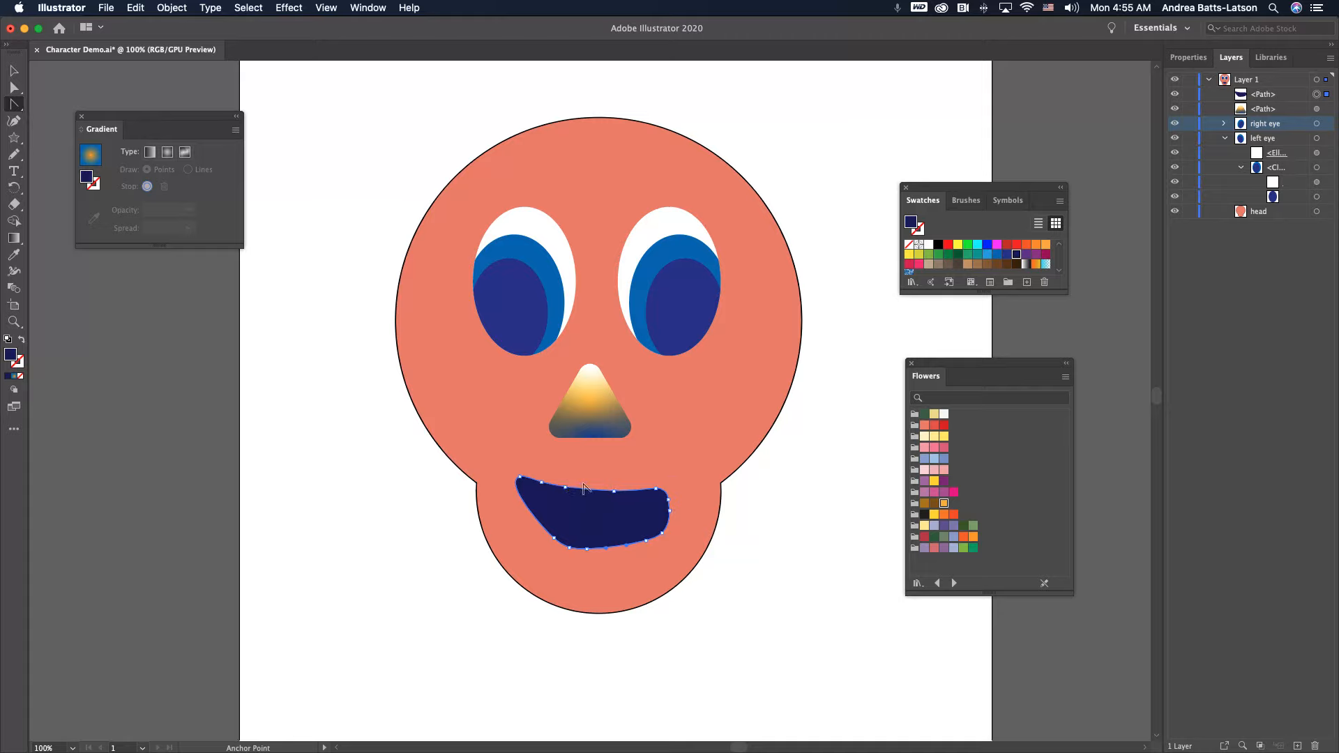
Step: Try to reshape the mouth's upper edge at three spots with the Anchor Point tool, and deselect it
drag(586, 491, 524, 551)
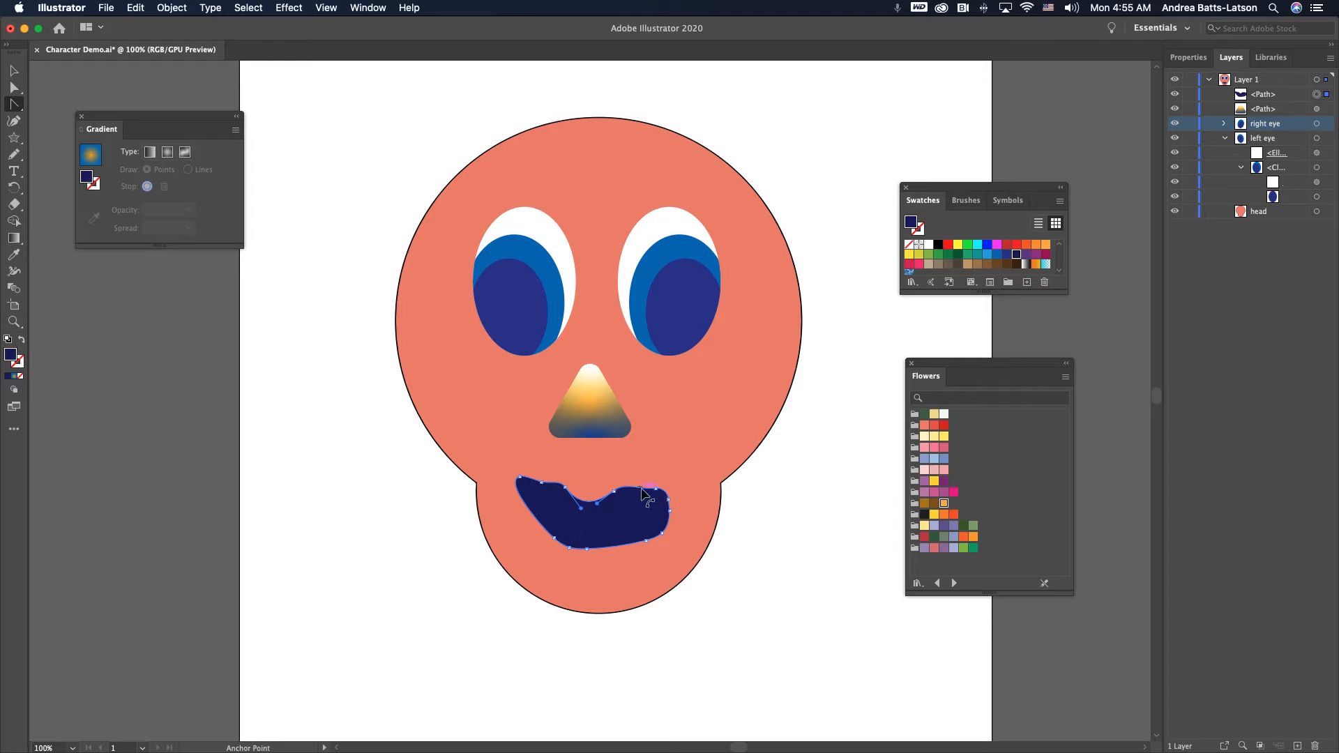
drag(643, 494, 643, 498)
drag(543, 484, 547, 488)
click(13, 71)
click(351, 187)
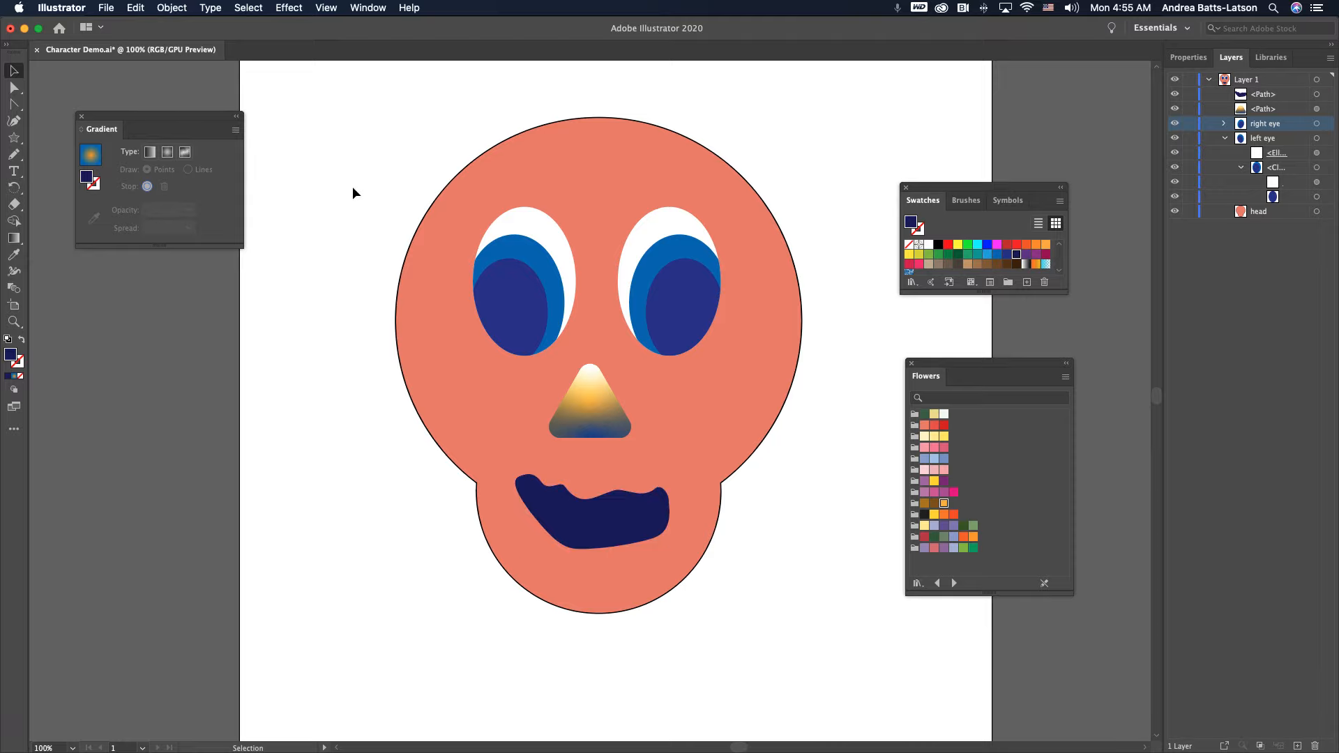
Step: Undo the three bends made to the mouth's upper edge
key(a)
key(super+z)
key(super+z)
key(super+z)
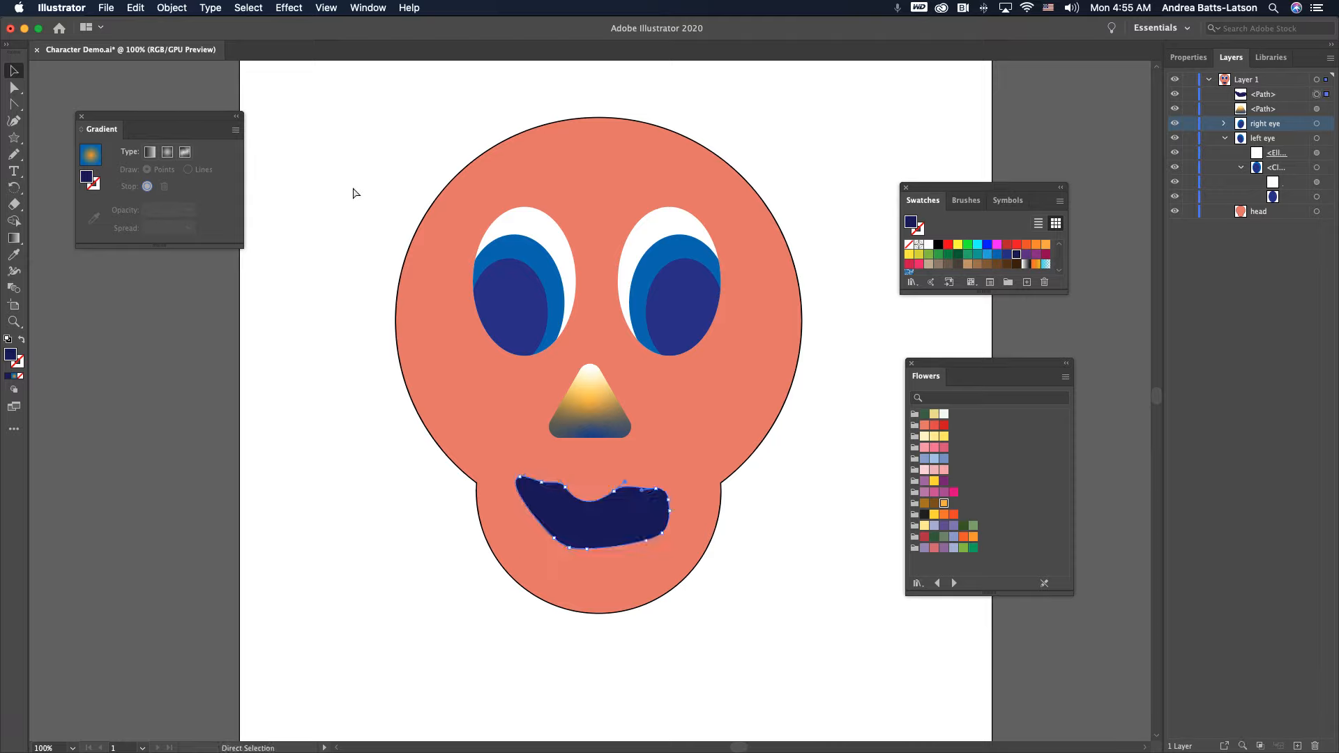
key(super+z)
key(v)
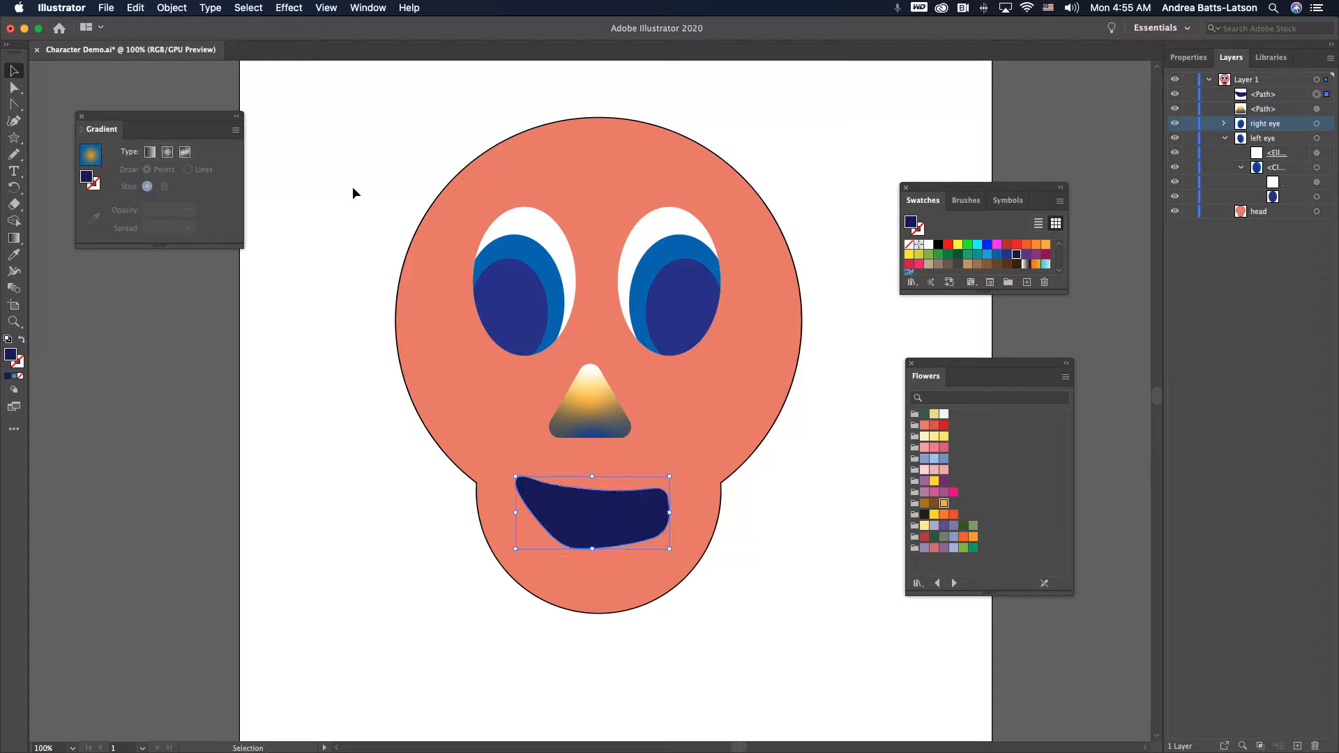
Step: Fill the mouth with the radial gradient and set its outer colour stop to the darkest navy swatch
click(286, 239)
click(589, 500)
click(14, 376)
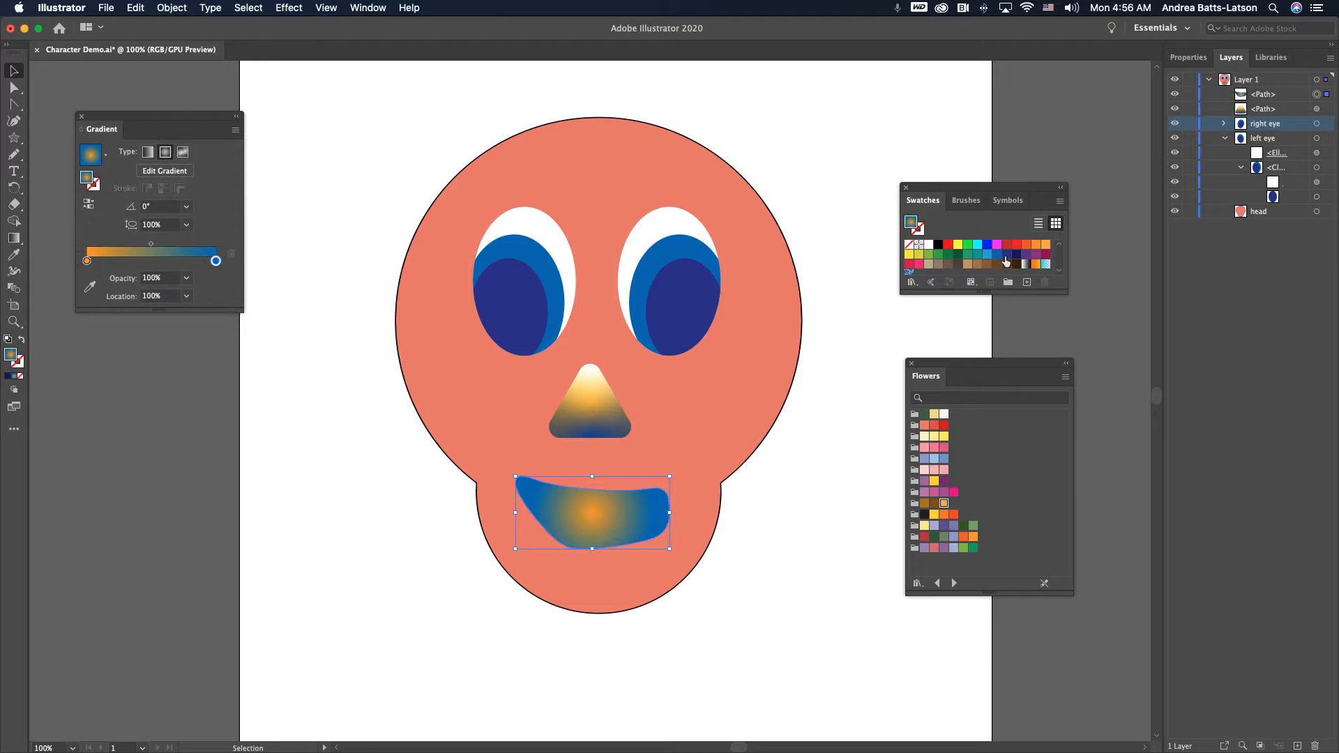
drag(1017, 255, 216, 263)
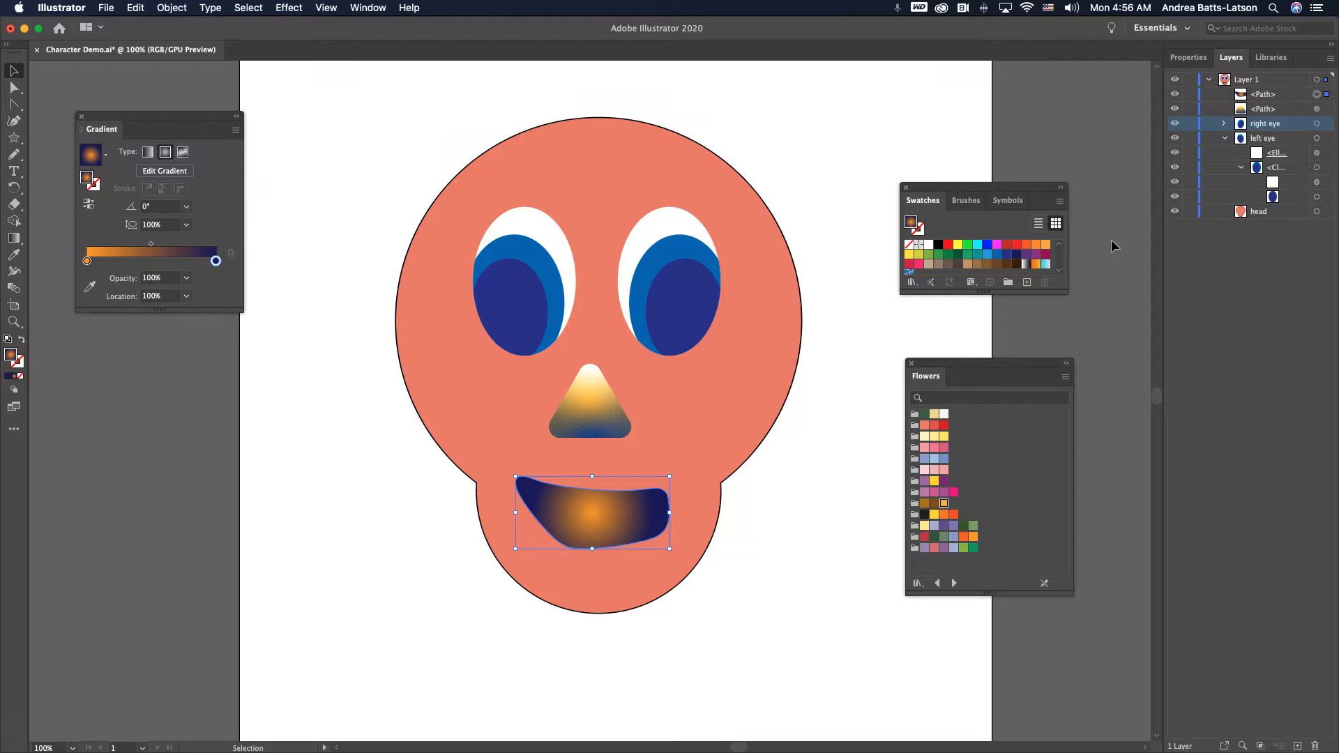
Step: Try to recolour the mouth gradient's inner stop with the Flowers orange swatch C=0 M=76 Y=100 K=0, and restore the gradient
click(86, 262)
click(963, 538)
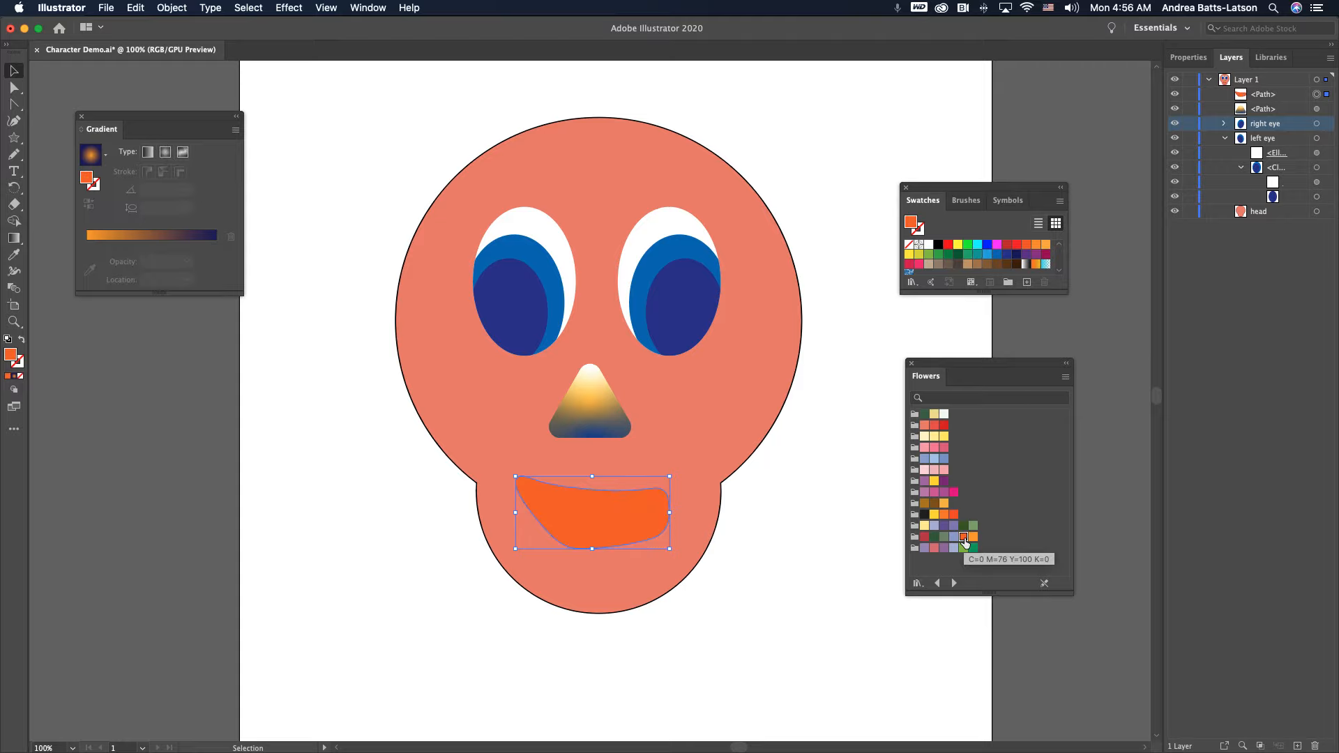
click(186, 235)
key(super+z)
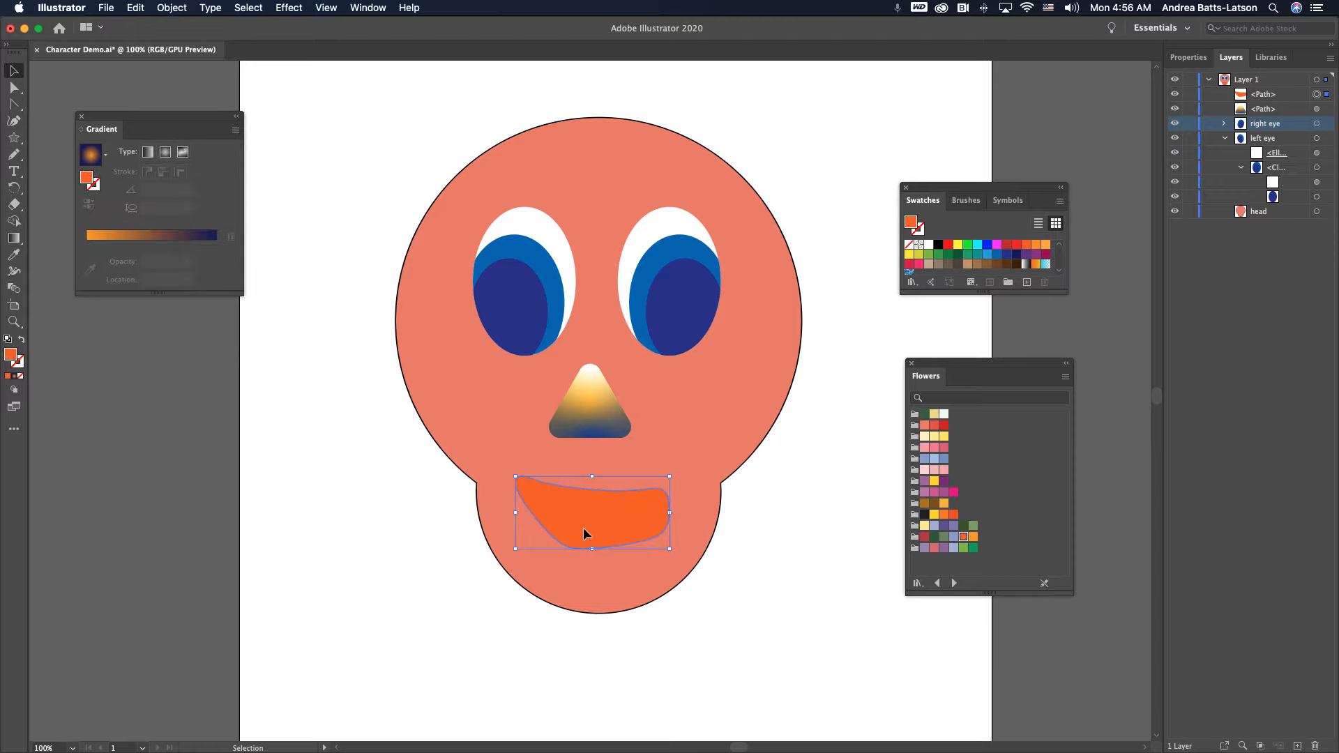
click(14, 377)
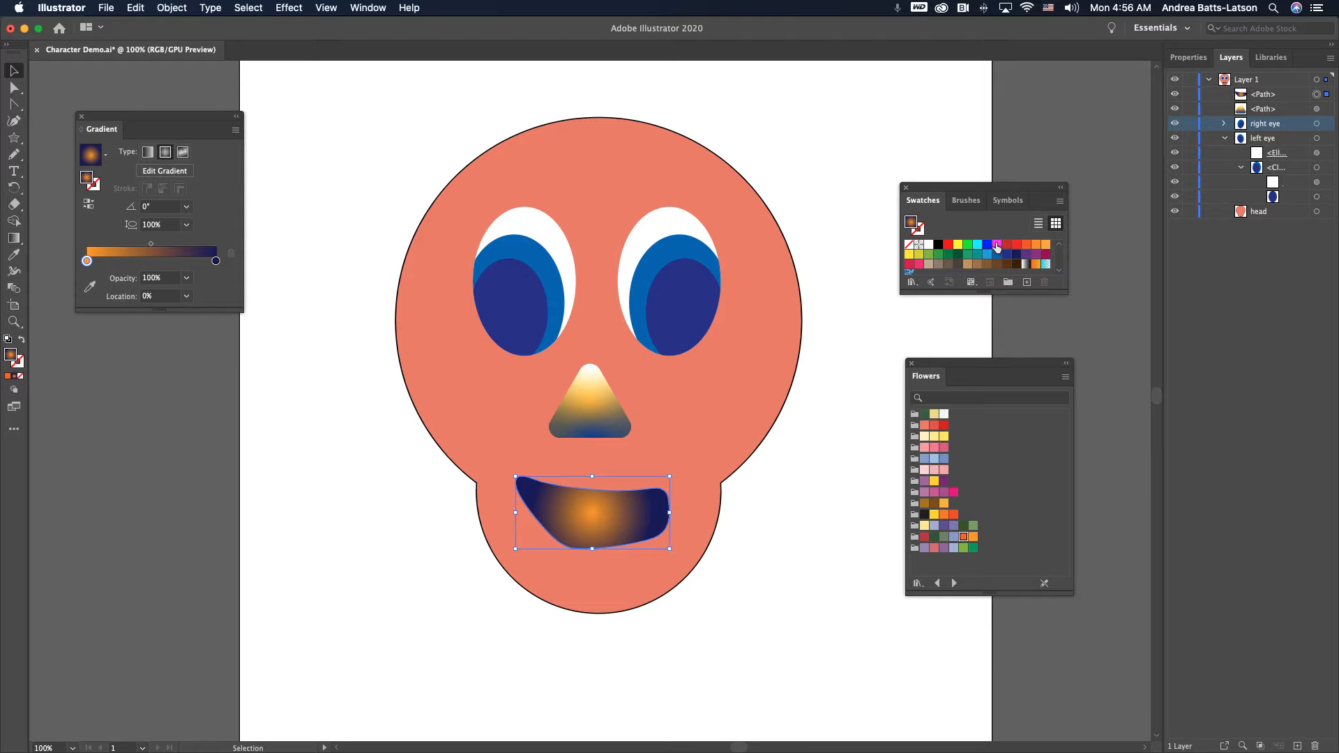
Step: Set the inner colour stop of the mouth's radial gradient to the Flowers pale yellow swatch C=0 M=4 Y=50 K=0
click(924, 526)
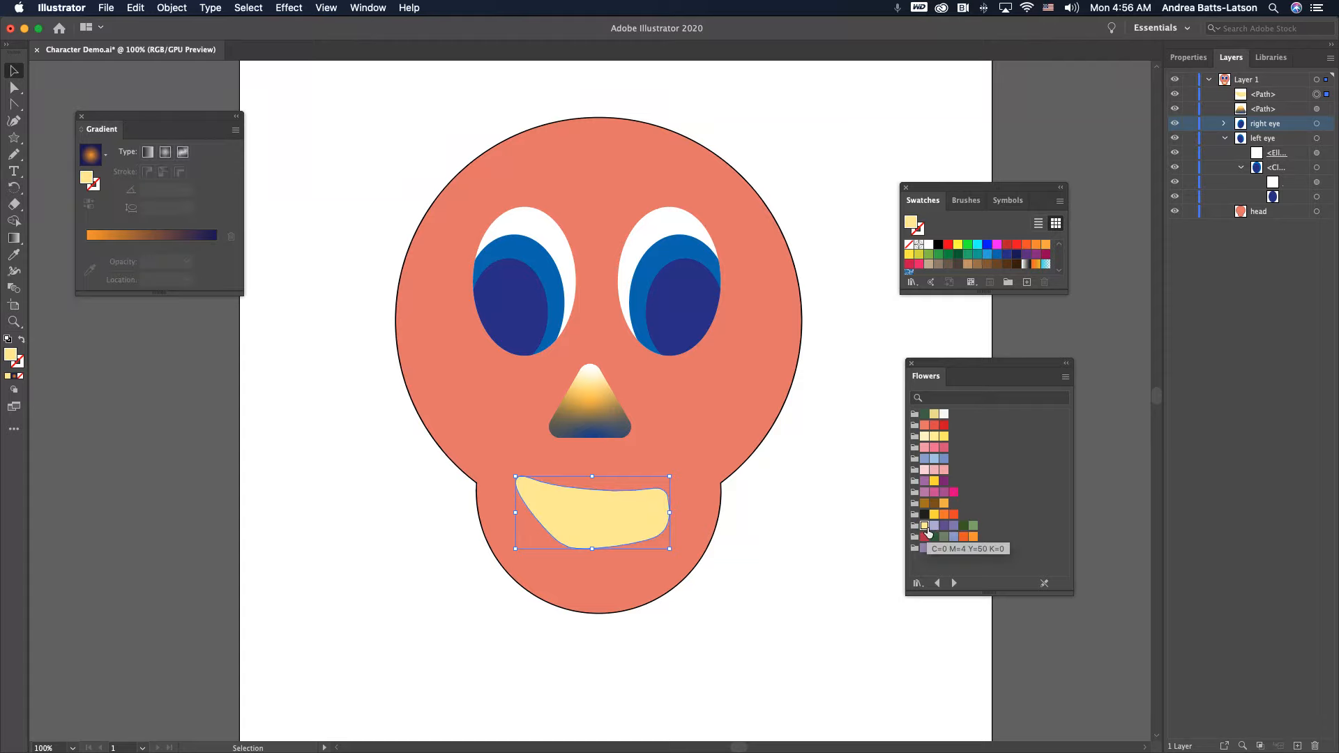
key(super+z)
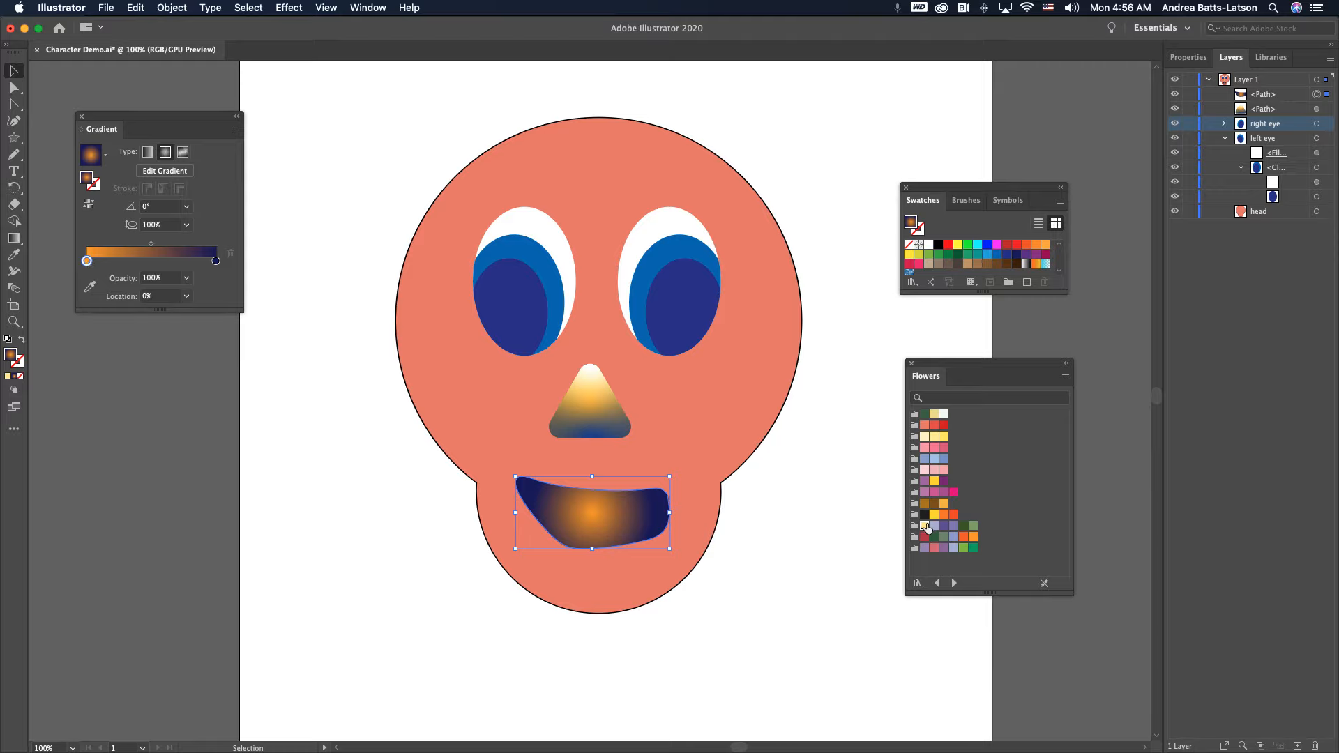
drag(78, 266, 88, 263)
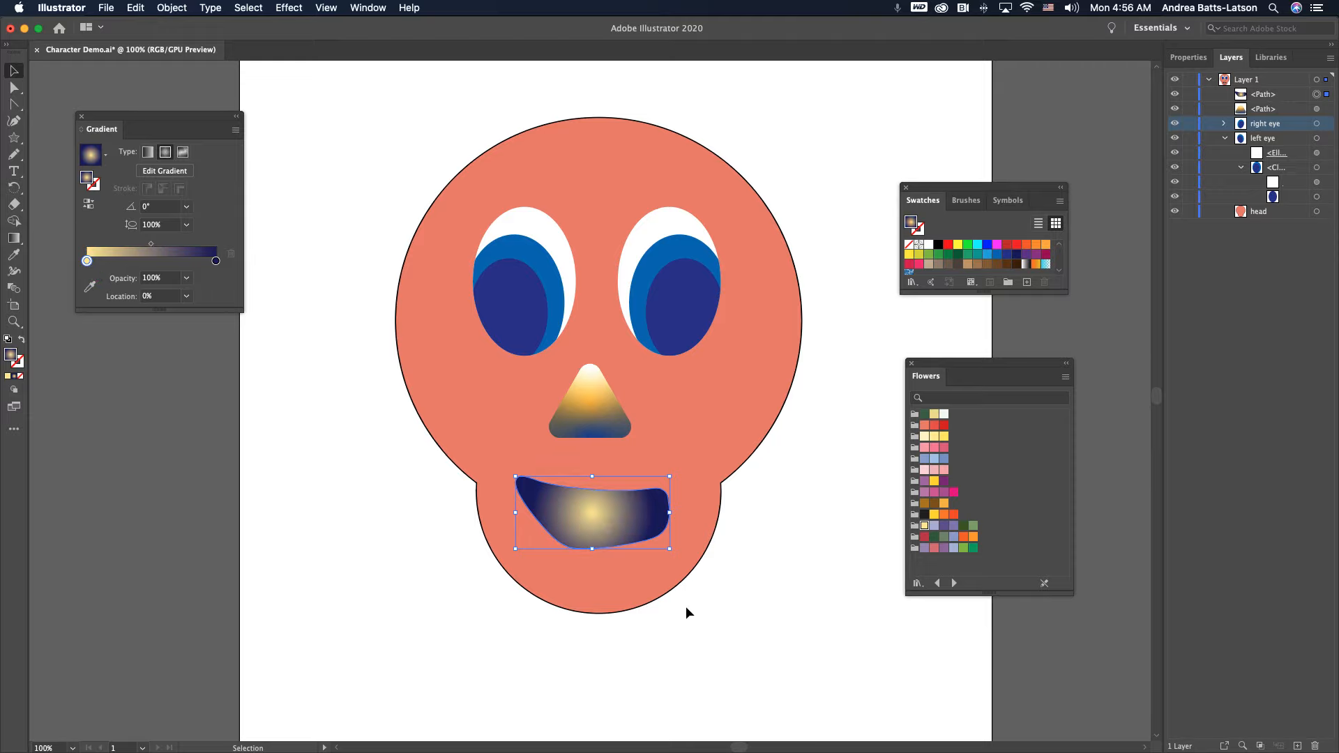
click(250, 464)
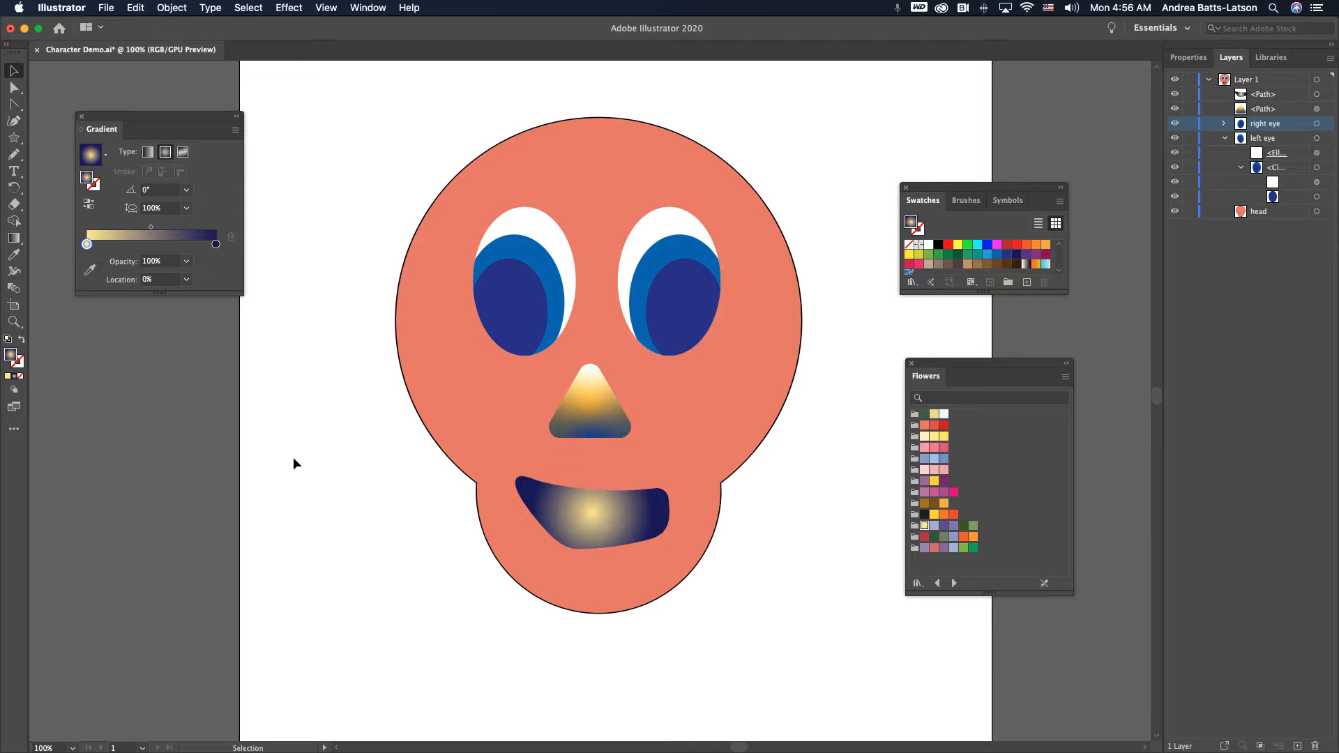
Step: Change the mouth's fill to a freeform gradient with a pale yellow left point and a darkest navy right point
click(600, 516)
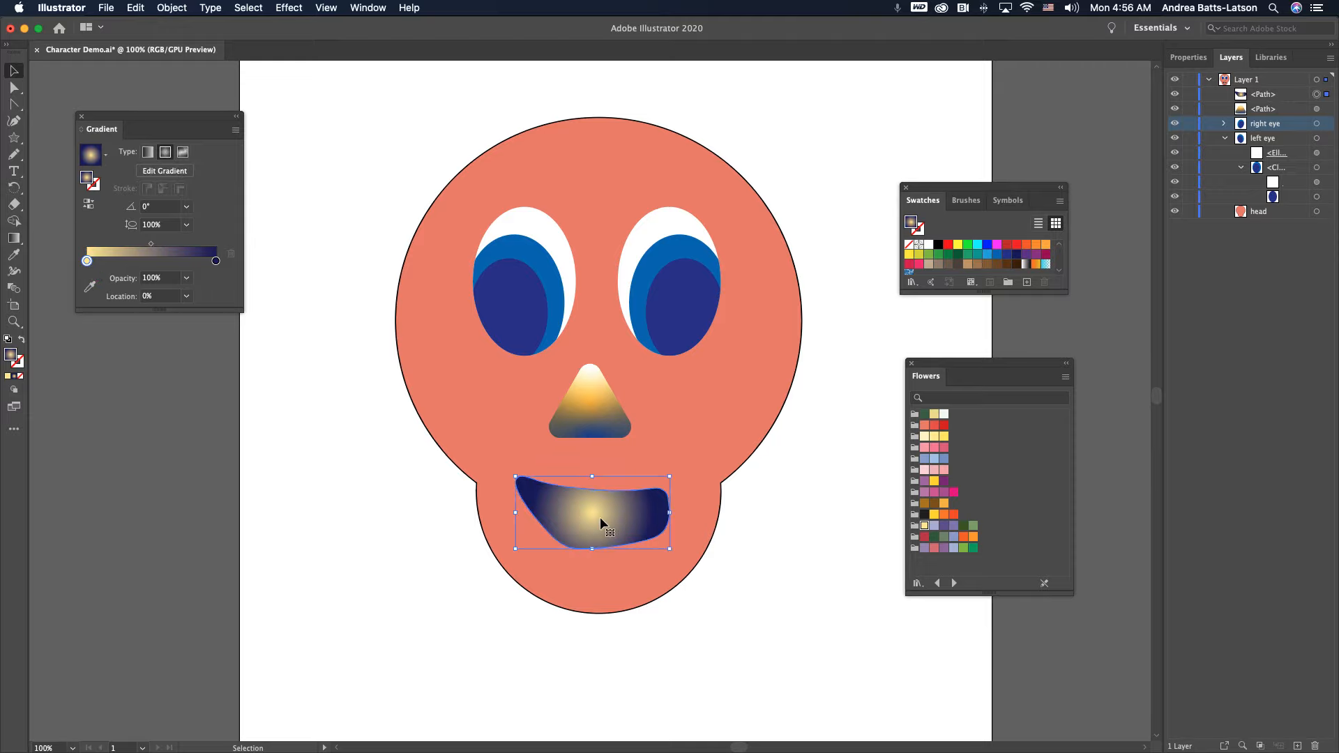
click(148, 152)
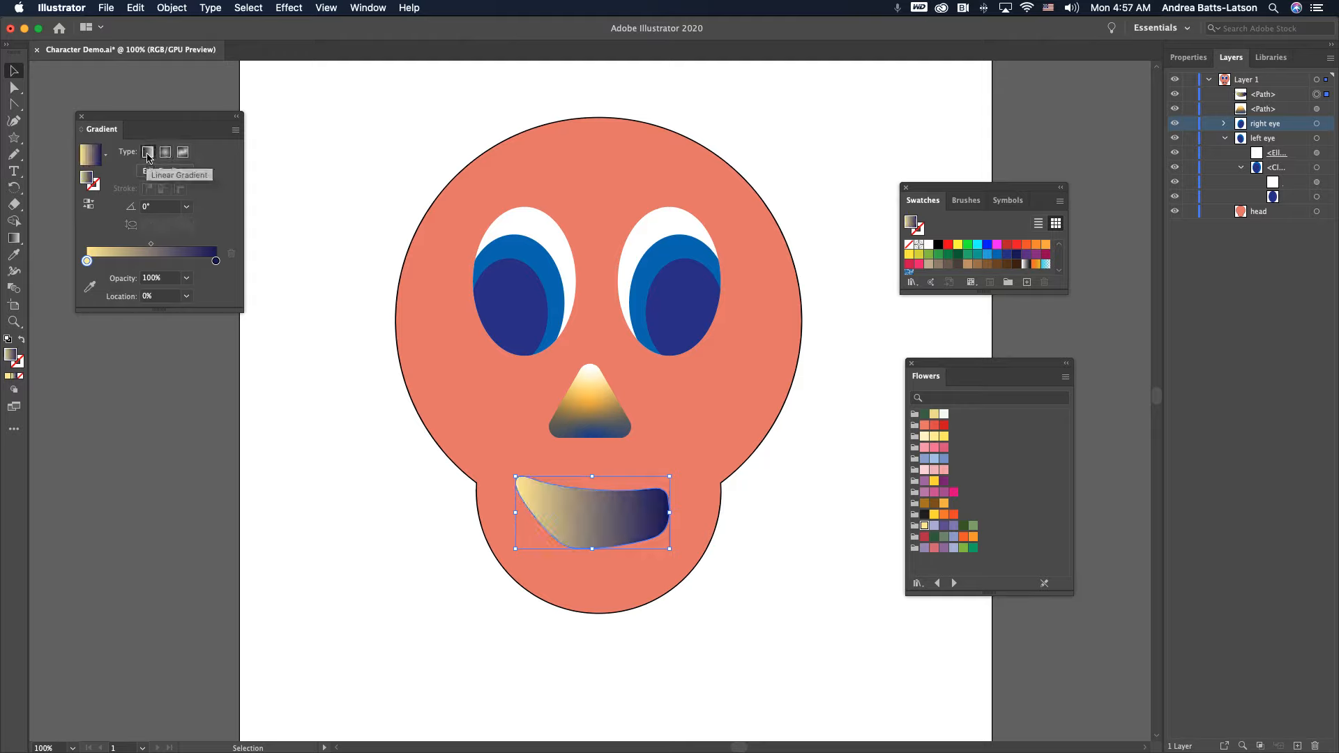
click(183, 154)
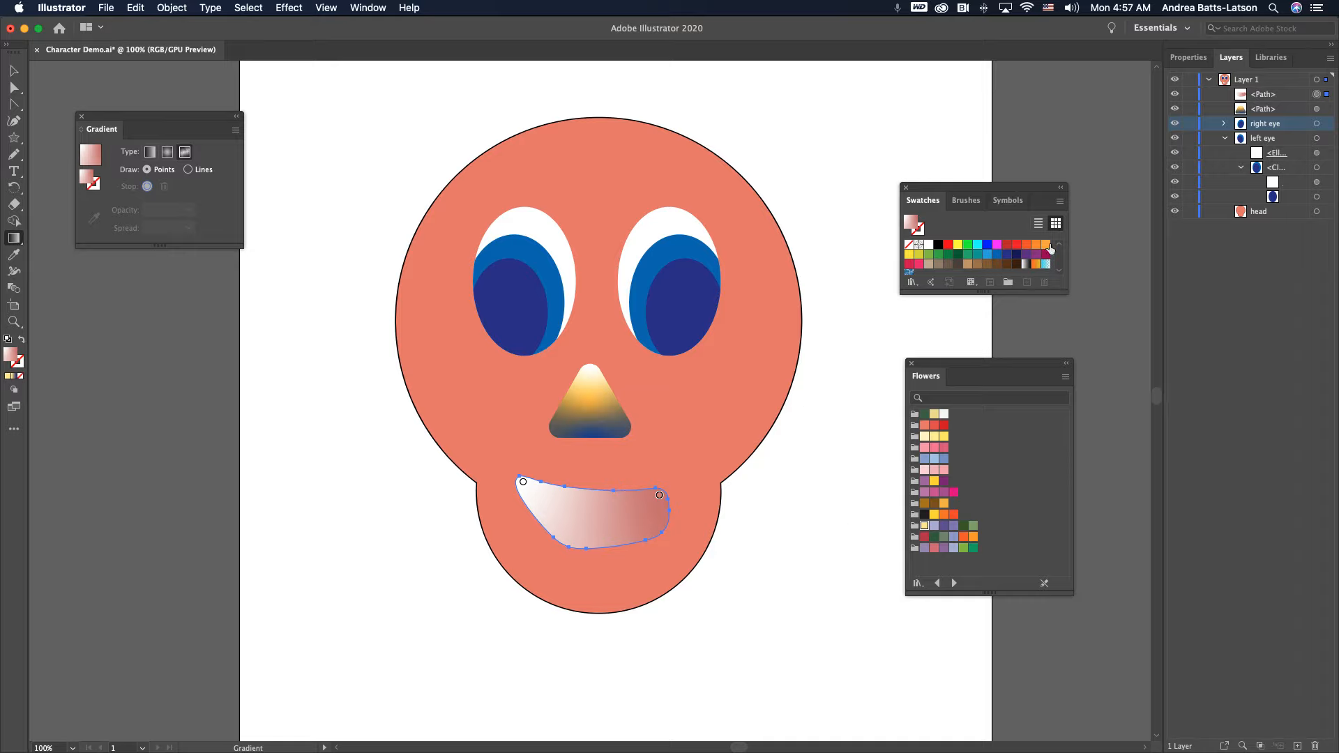
drag(923, 528, 523, 481)
click(659, 495)
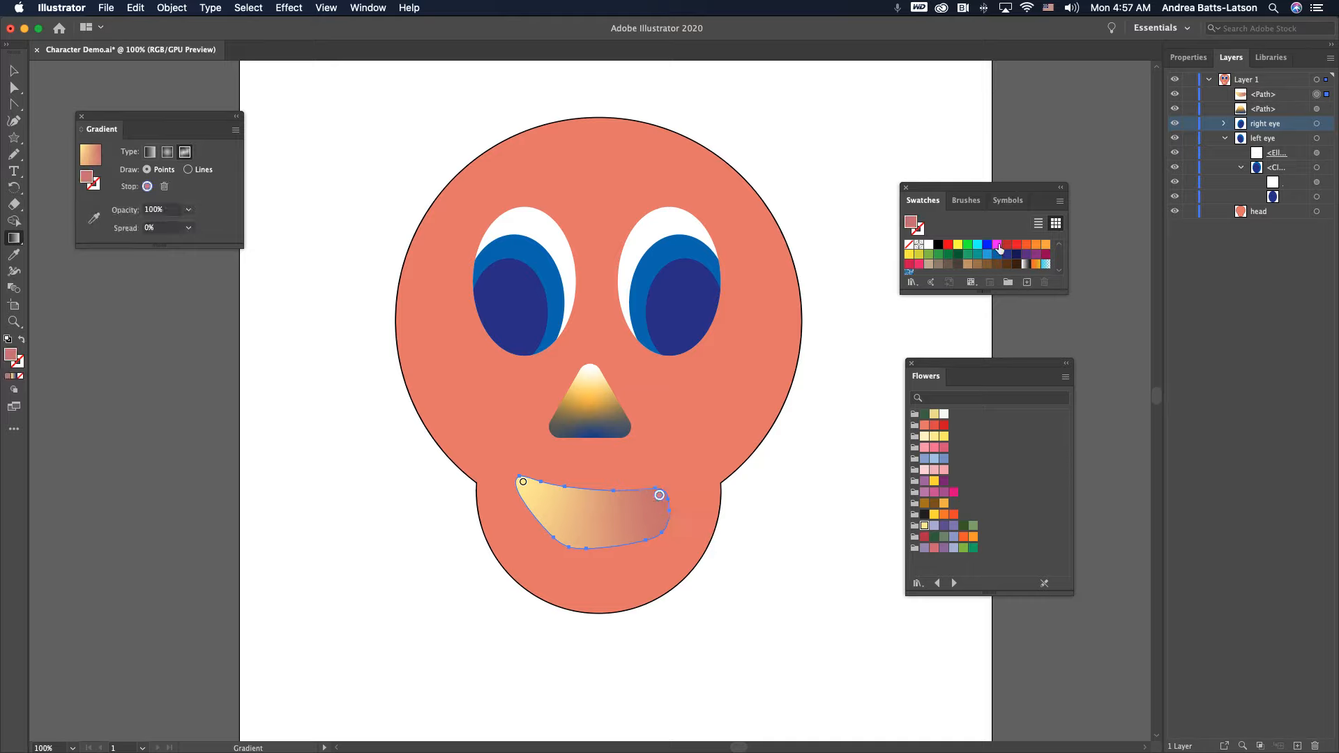
drag(1015, 258, 660, 495)
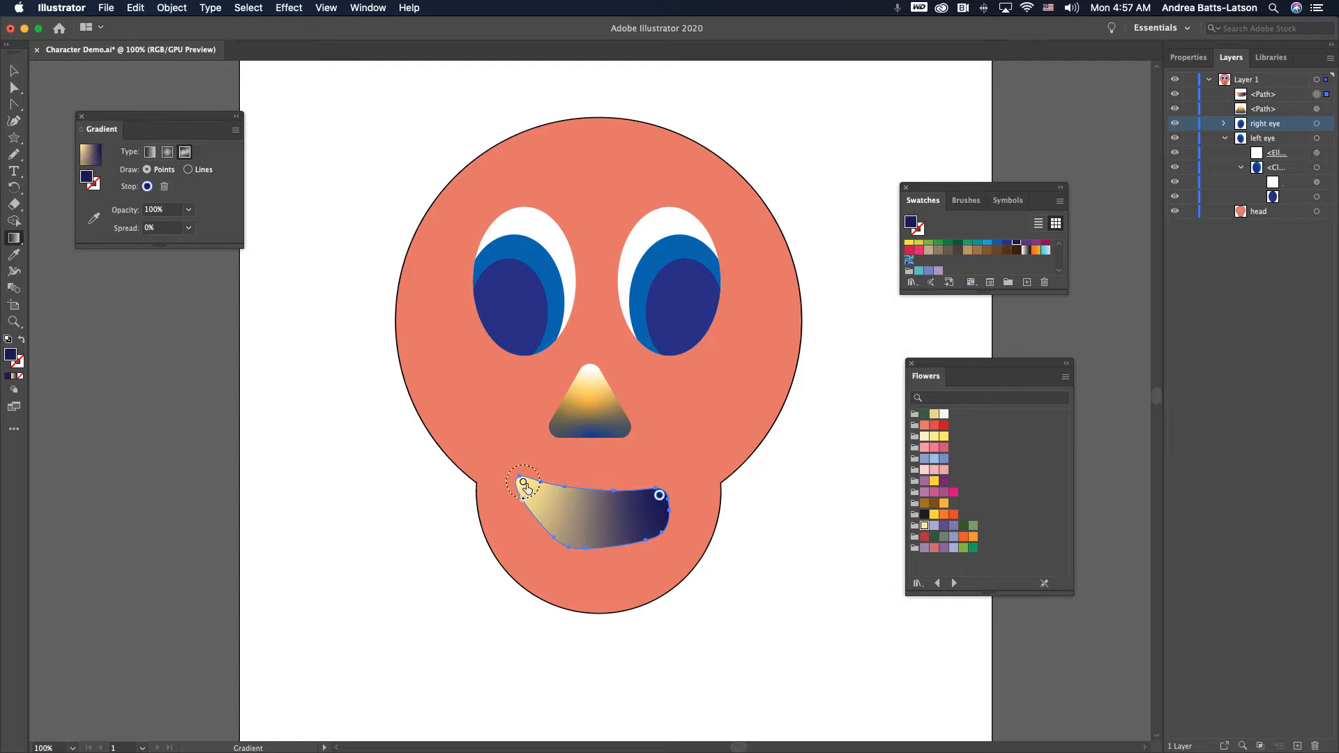
Step: Move the navy freeform gradient point to the mouth's centre and add a pale yellow point at its right end
drag(659, 496, 581, 502)
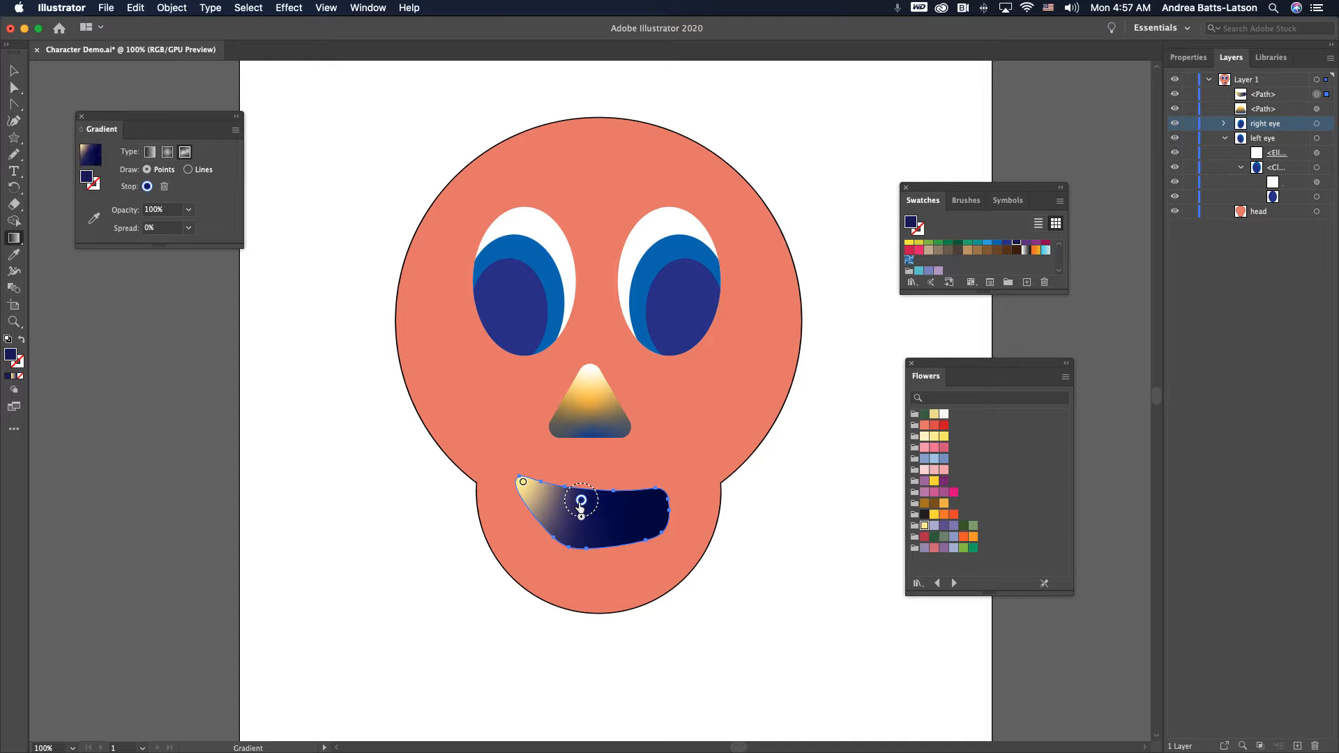
click(637, 503)
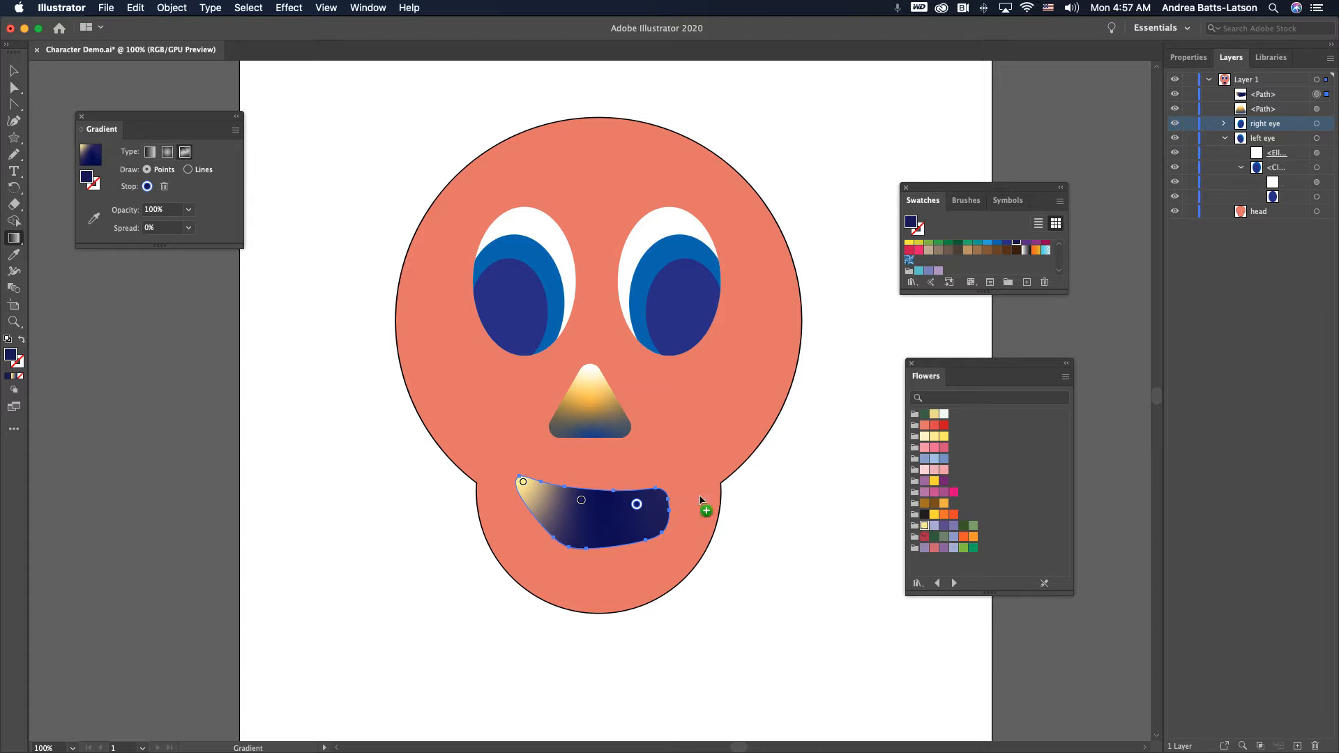
click(637, 503)
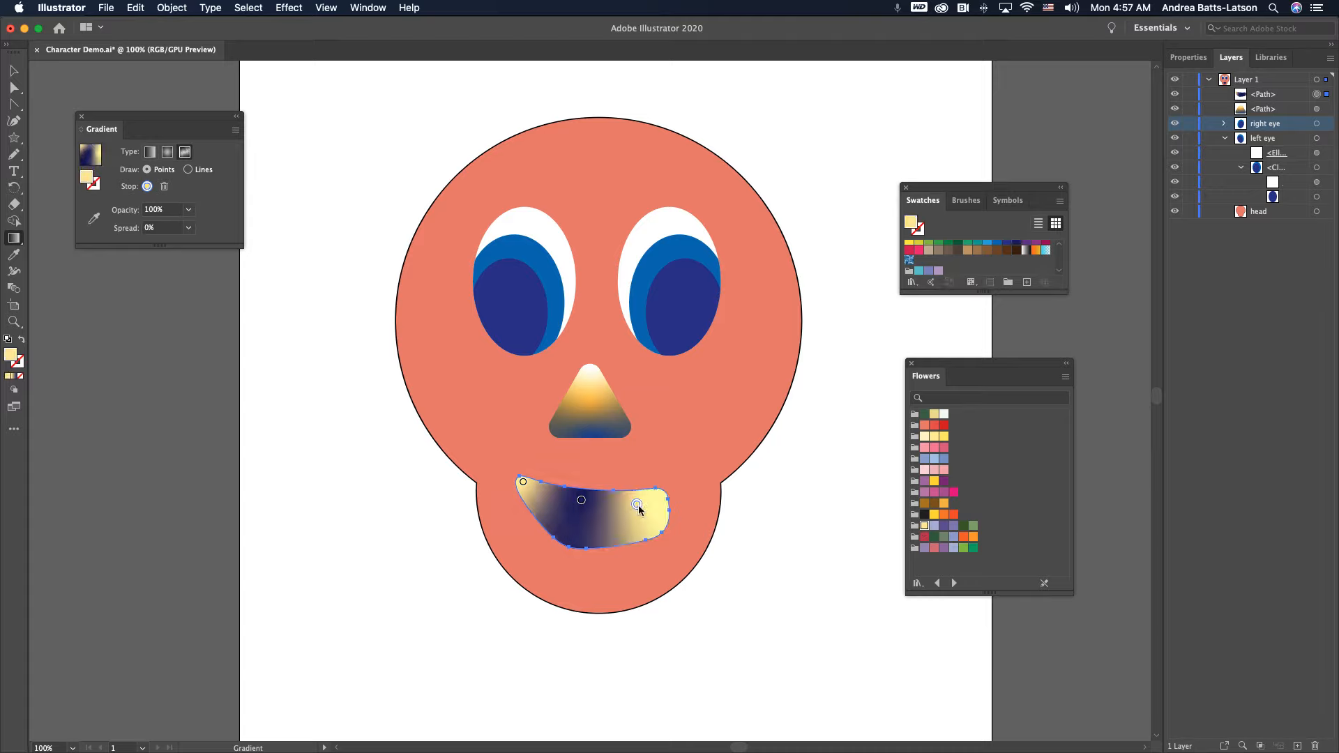
double_click(637, 504)
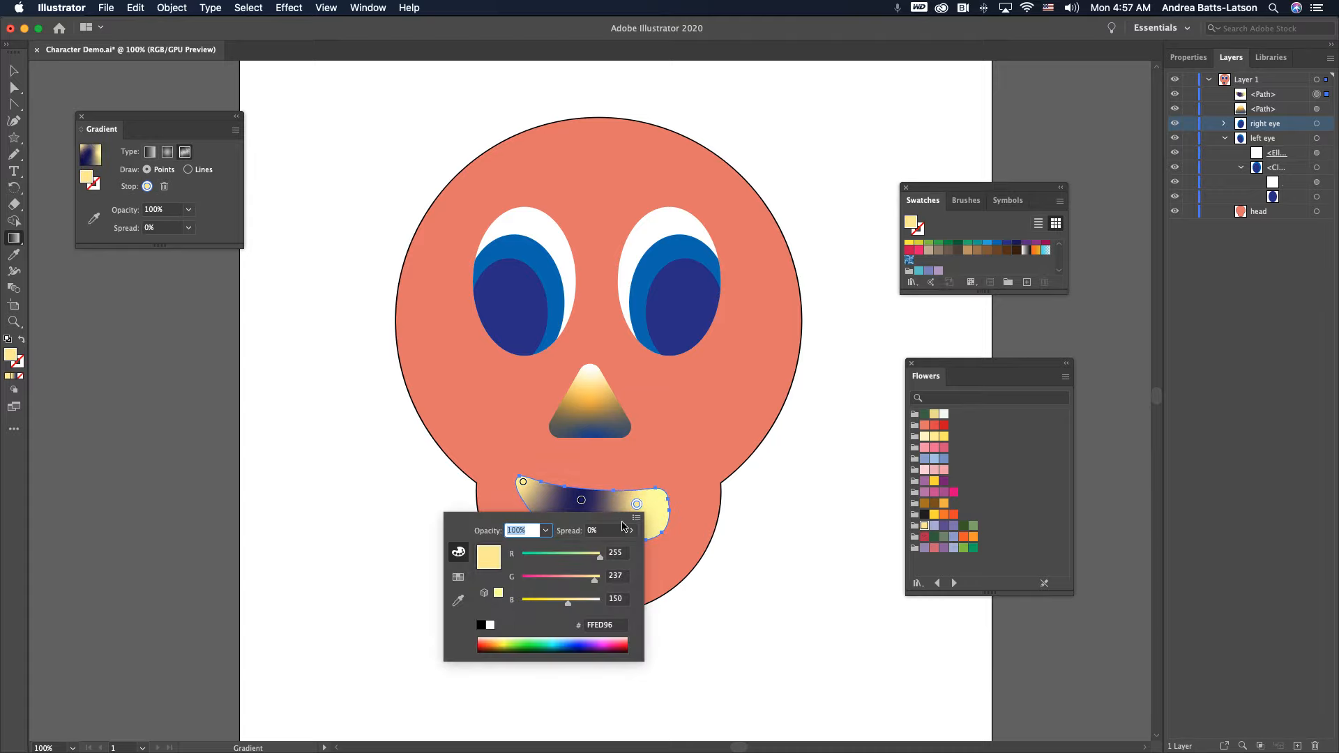
click(661, 489)
drag(636, 504, 664, 494)
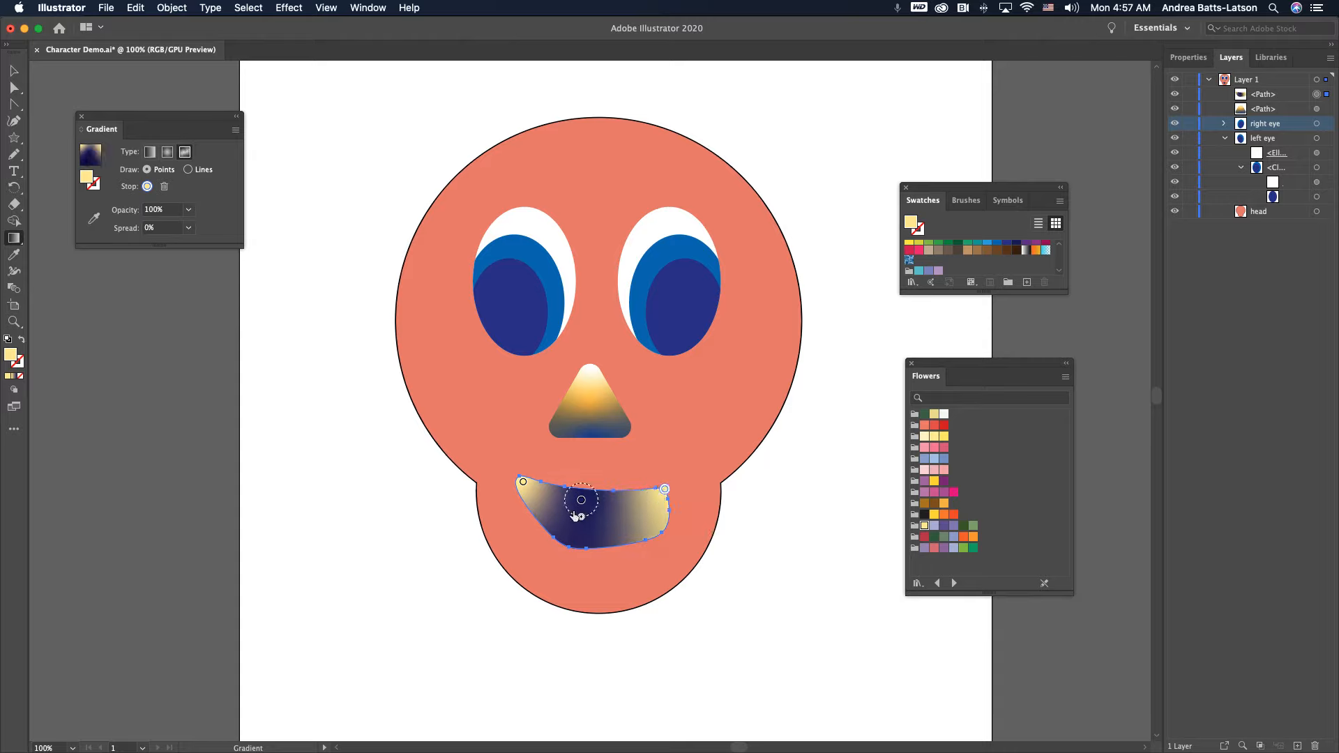
drag(580, 500, 596, 517)
click(13, 71)
click(286, 136)
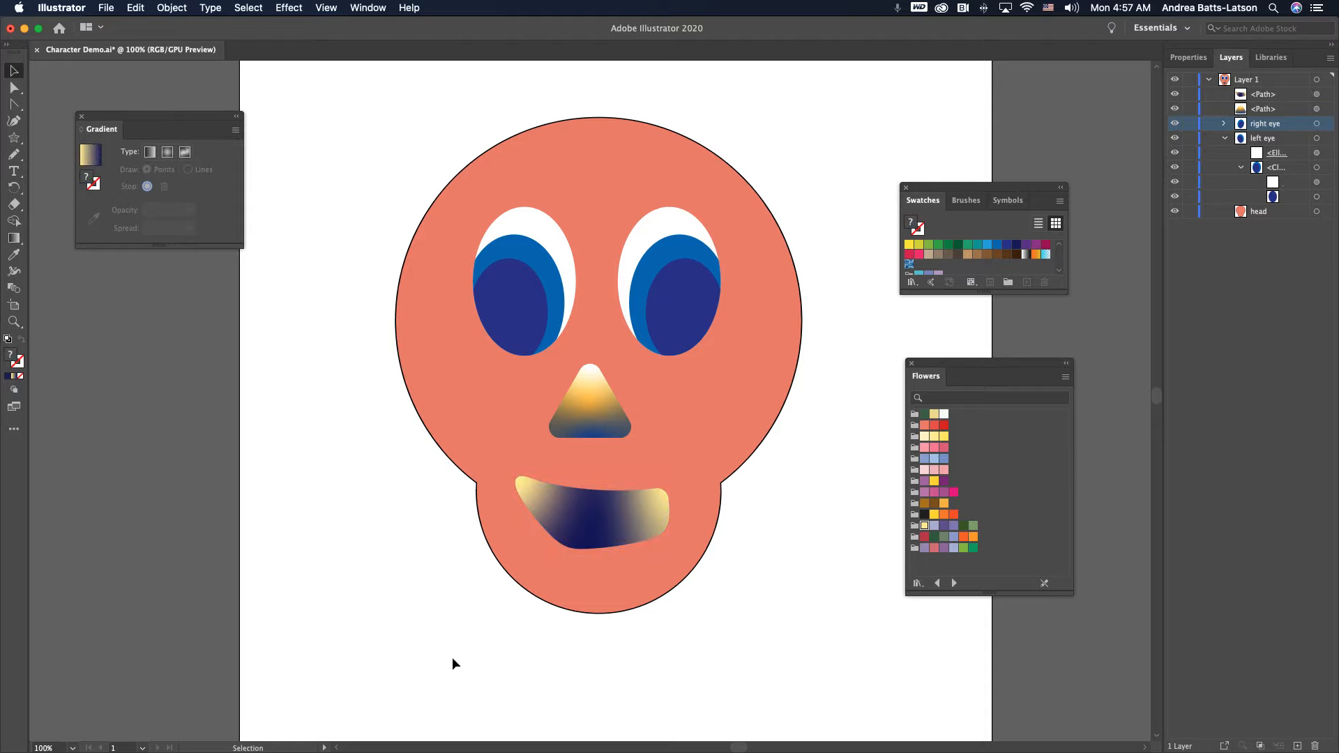
Step: Replace the mouth's freeform gradient with a solid fill of the darkest navy swatch
click(573, 541)
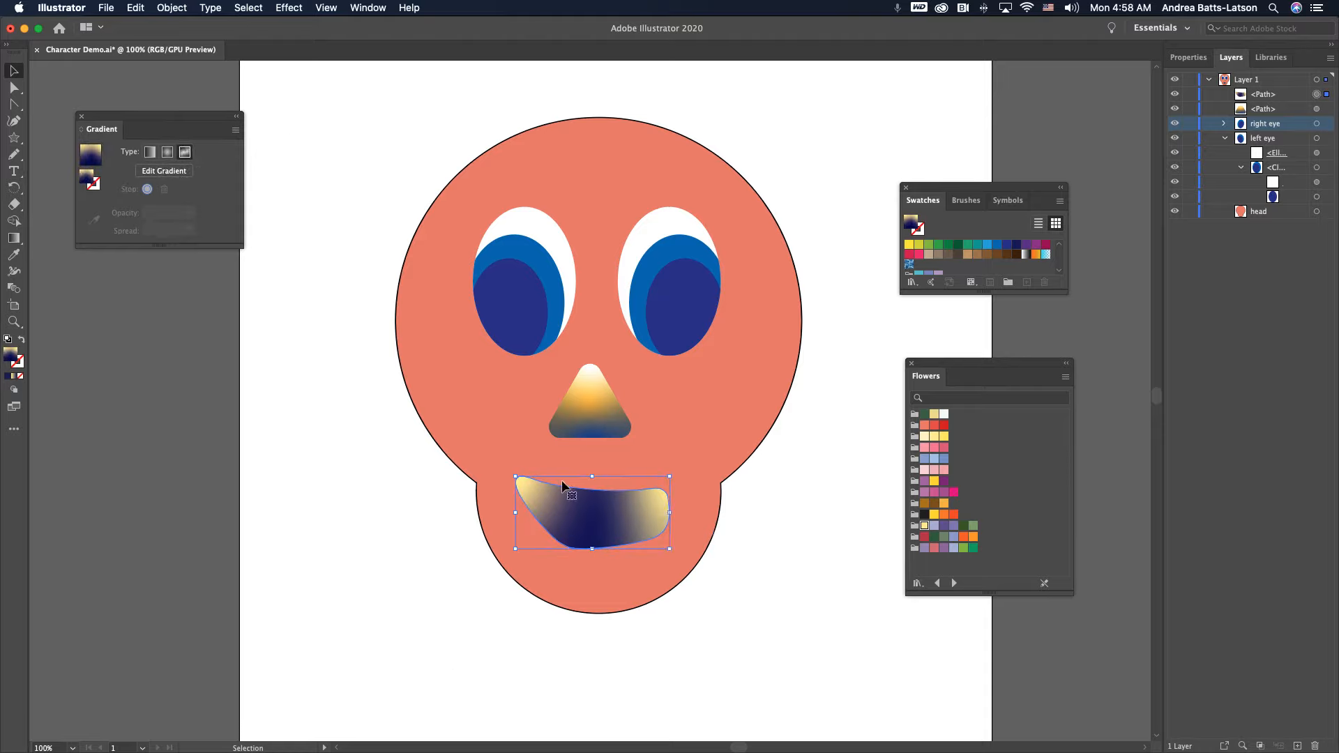
click(389, 335)
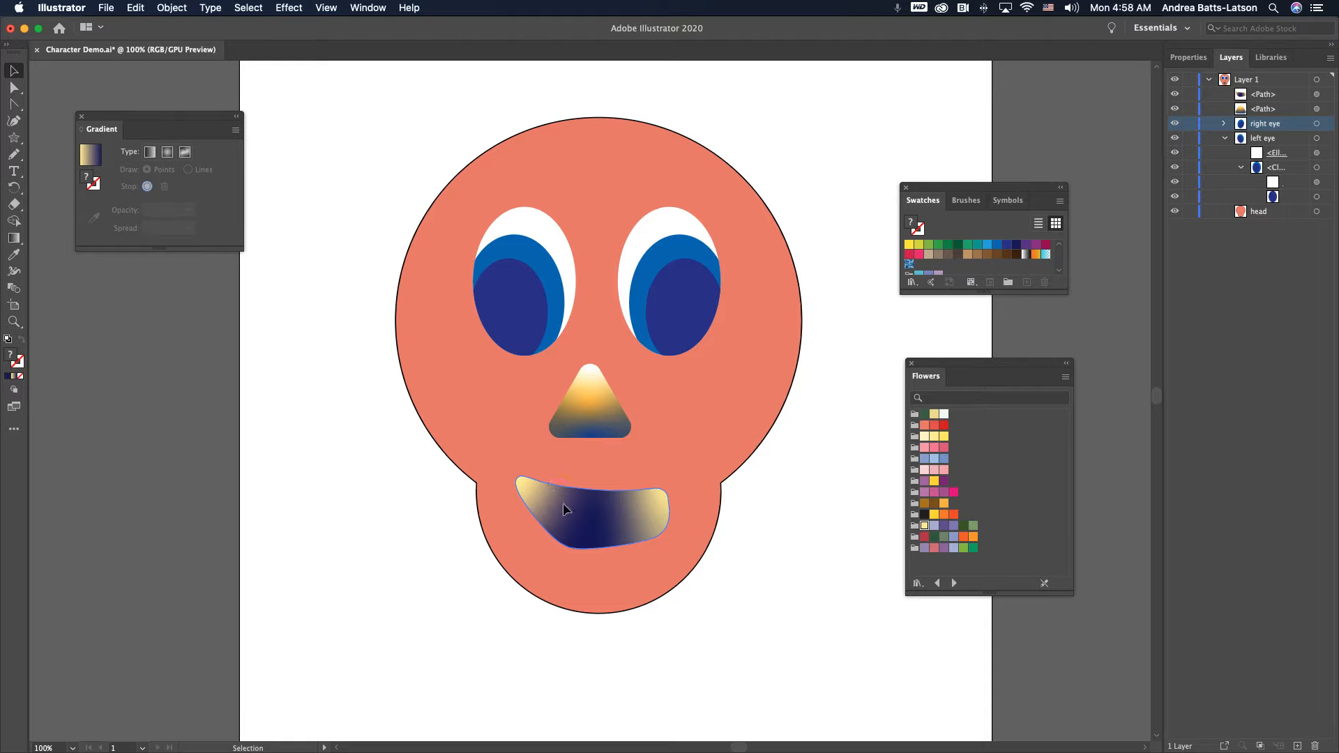
click(663, 509)
right_click(662, 509)
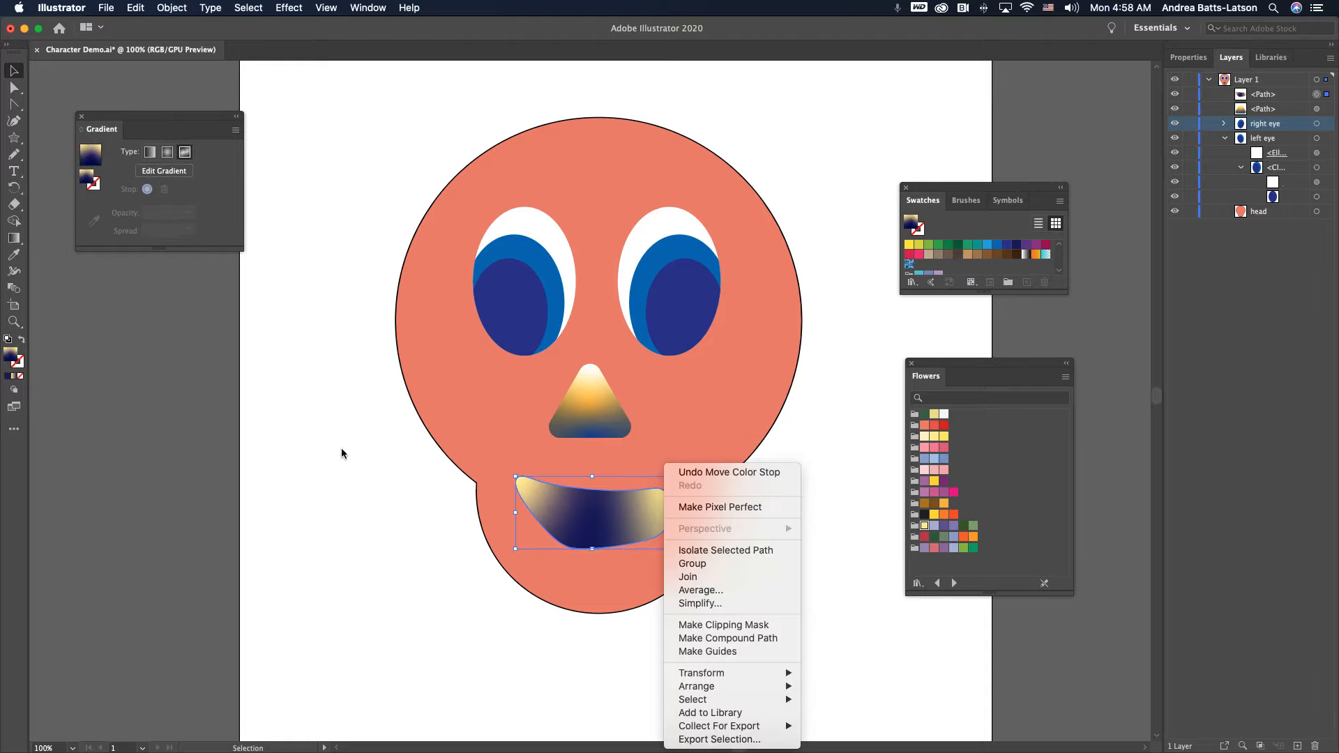
click(543, 508)
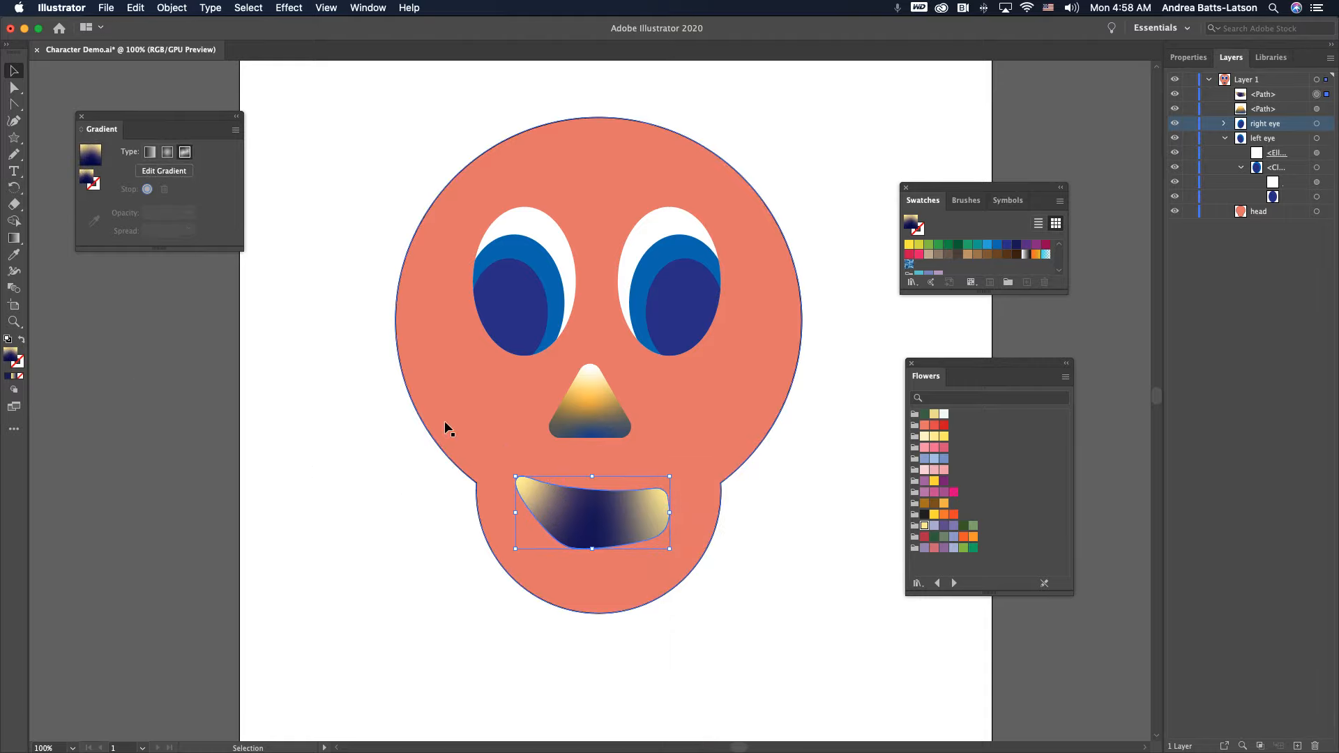
click(1015, 244)
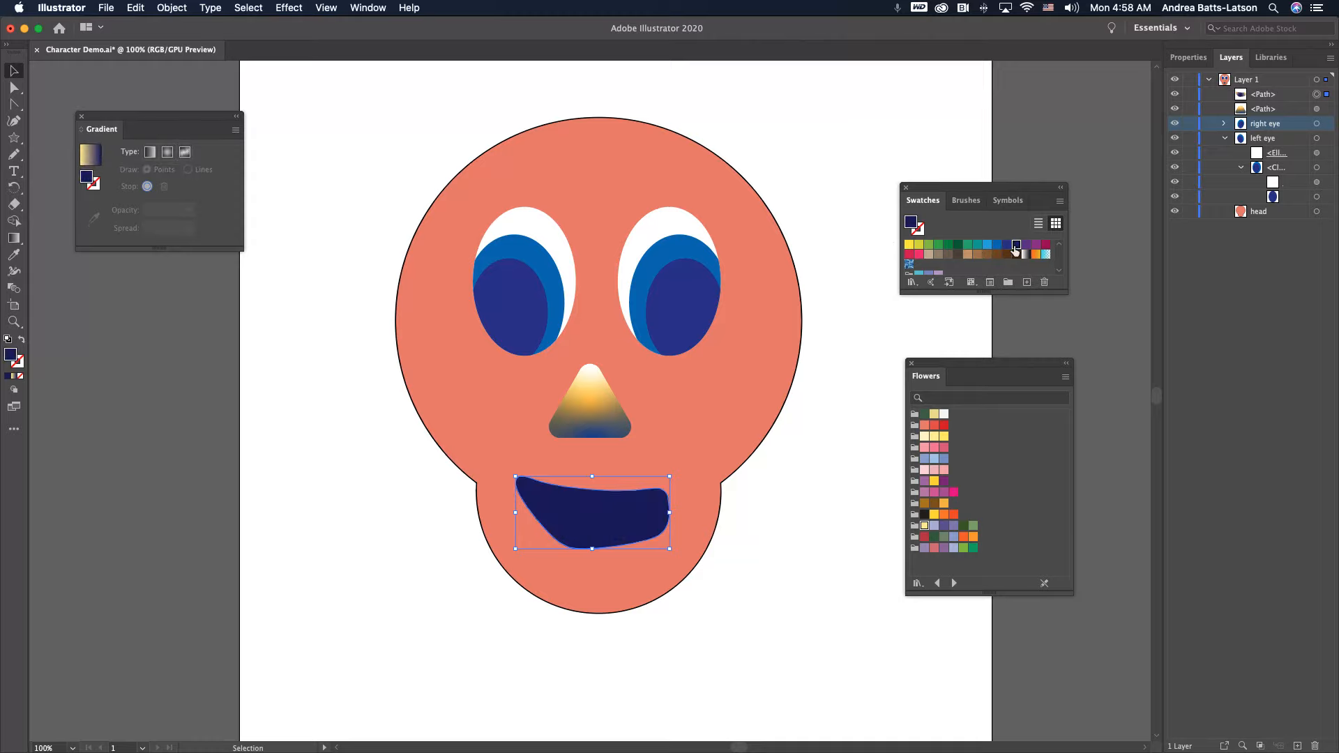
click(347, 359)
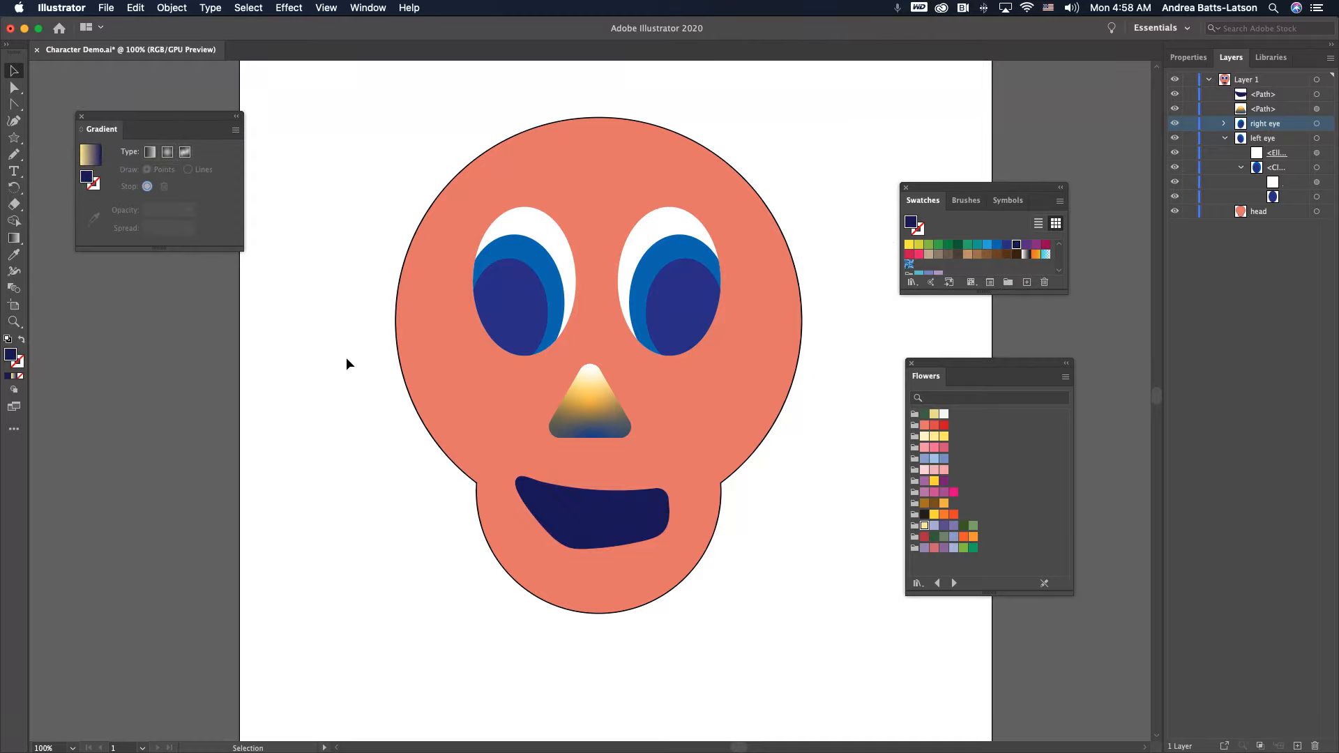
Step: Draw three separate curved hair strands rising from the top of the head with the Pencil tool
scroll(499, 261, up, 3)
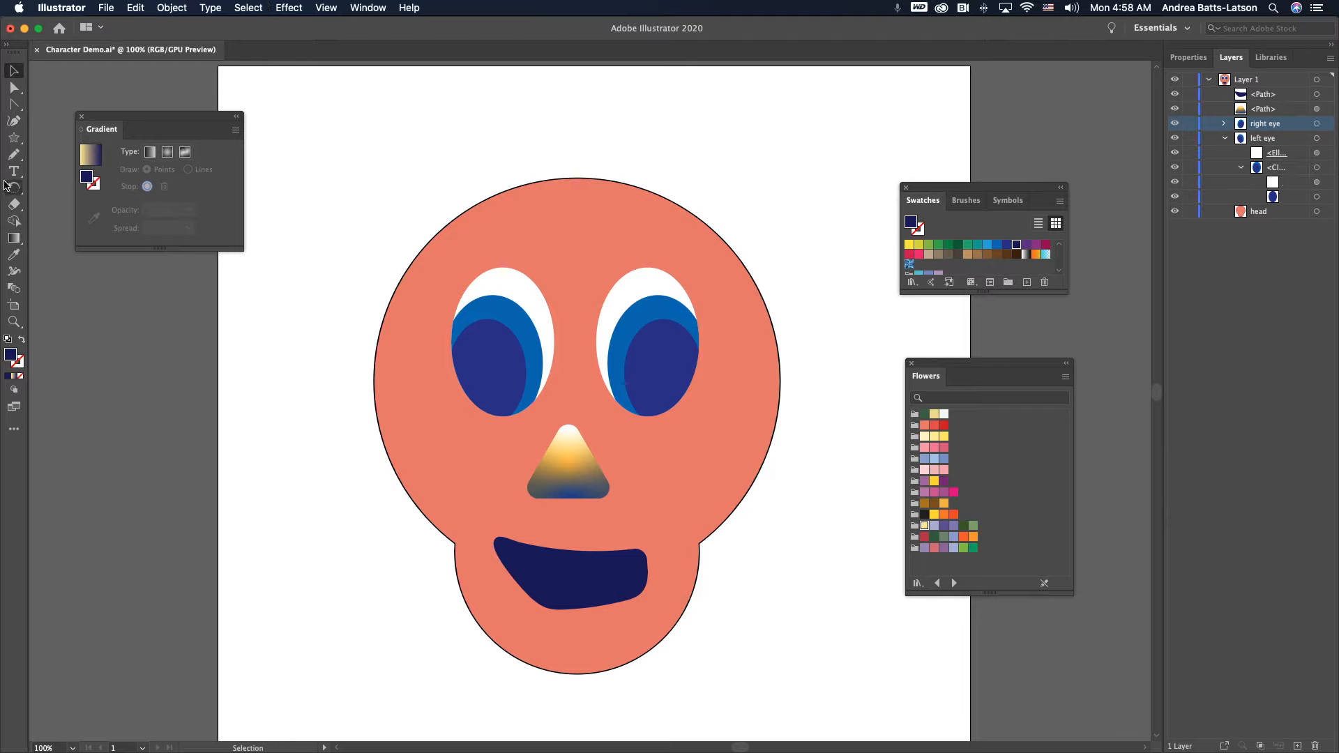
click(13, 154)
mouse_move(488, 238)
mouse_down()
mouse_move(493, 212)
mouse_move(450, 87)
mouse_up()
right_click(567, 230)
click(546, 86)
mouse_move(563, 231)
mouse_down()
mouse_move(570, 175)
mouse_move(535, 105)
mouse_up()
mouse_move(616, 219)
mouse_down()
mouse_move(627, 116)
mouse_move(615, 104)
mouse_up()
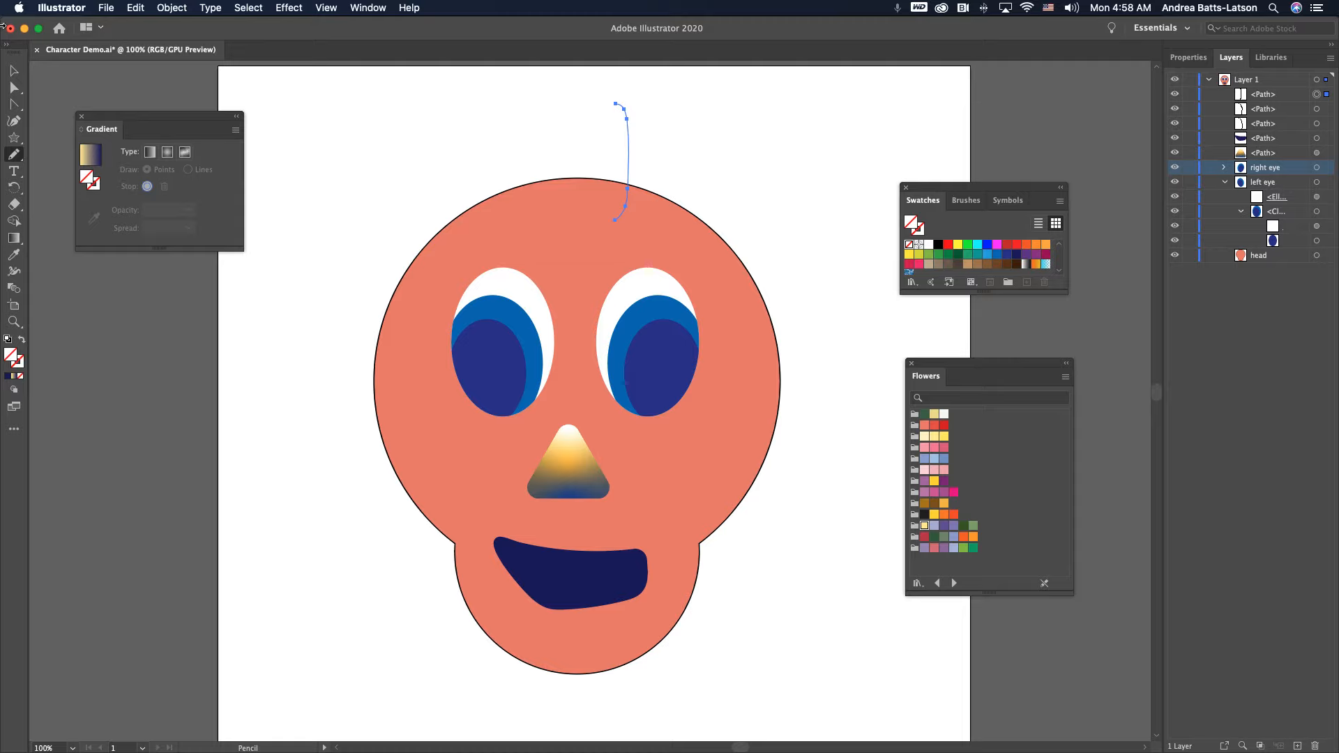
Step: Apply the navy R=27 G=20 B=100 swatch as the stroke colour of all three hair strands
click(16, 72)
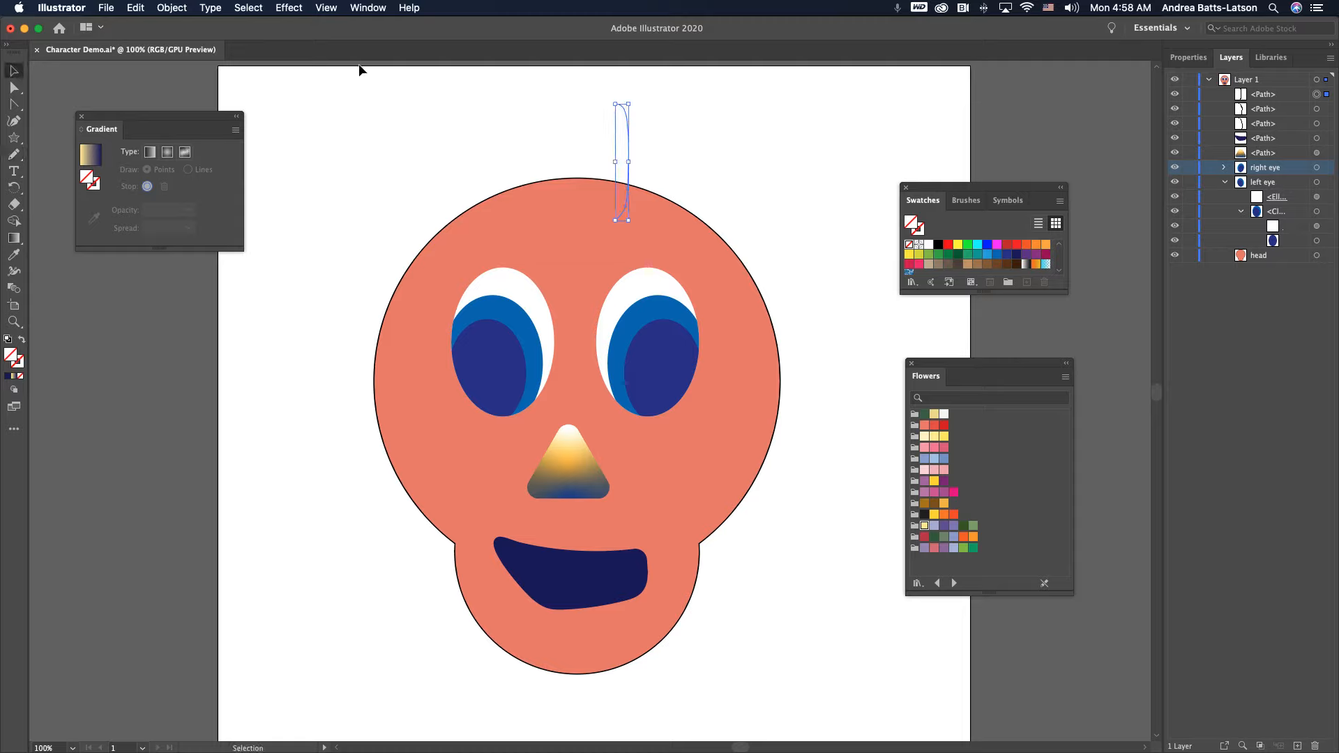
mouse_move(374, 80)
mouse_down()
mouse_move(669, 134)
mouse_move(677, 153)
mouse_up()
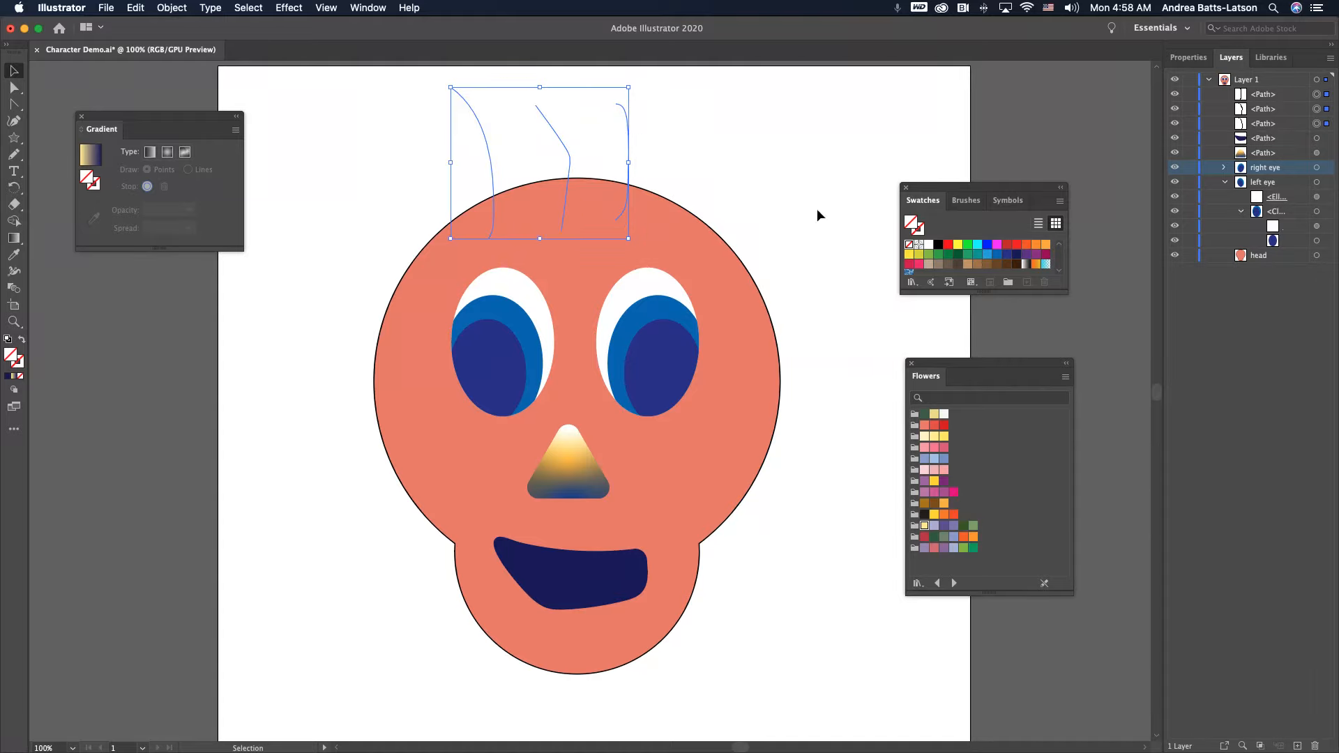
click(919, 233)
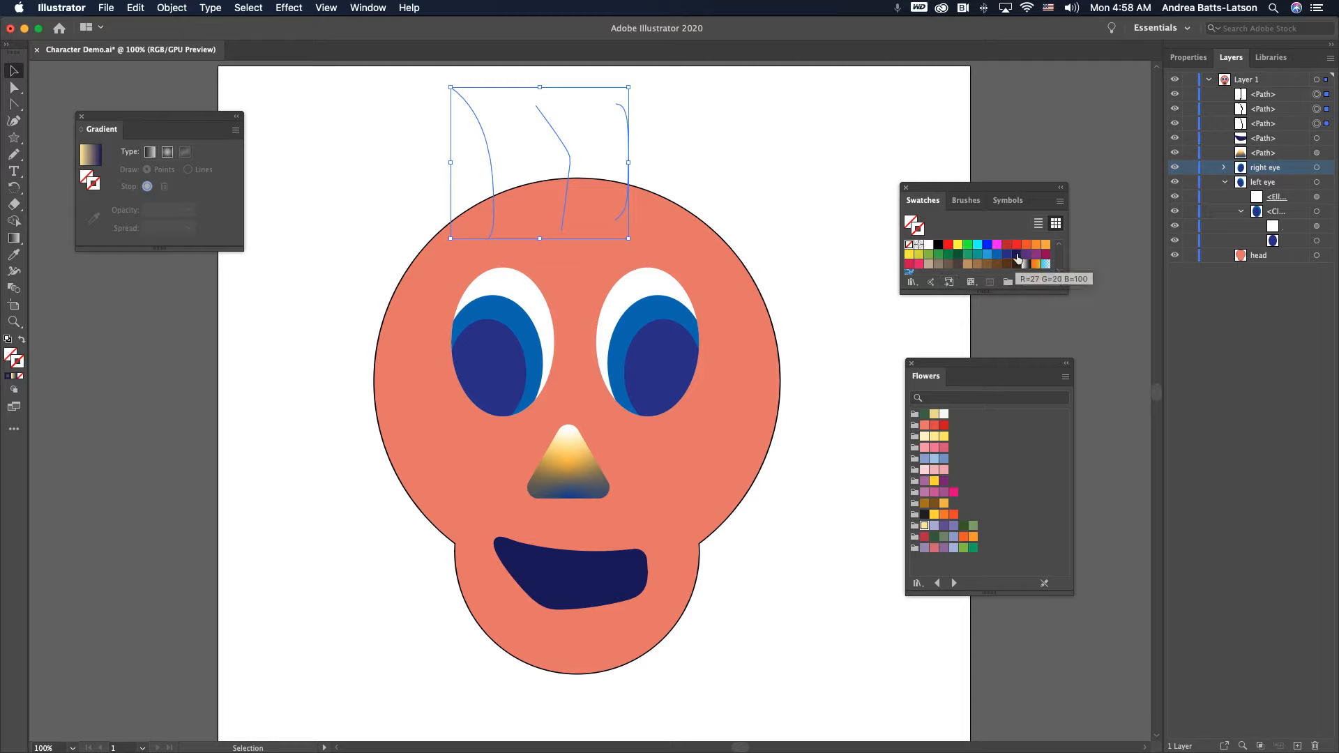
click(1016, 256)
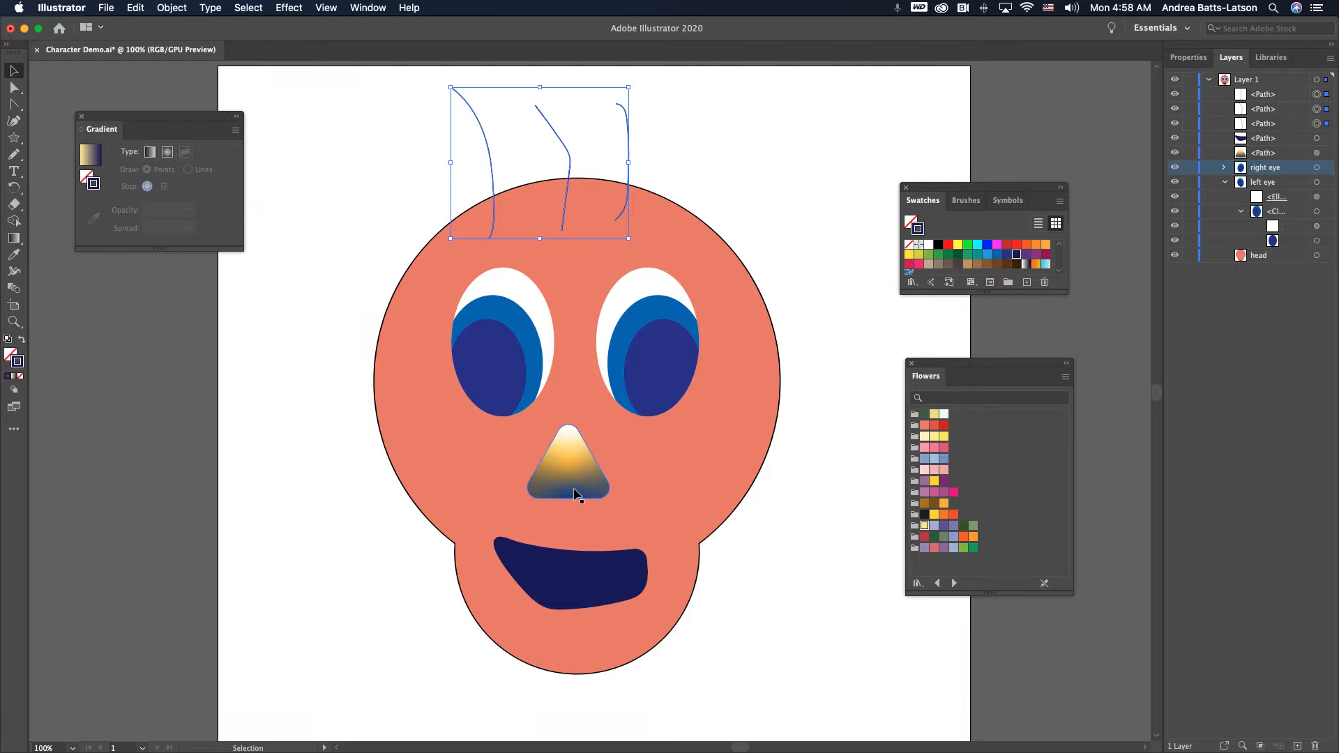
Step: Set the stroke weight of the three hair strands to 7 pt
click(1188, 57)
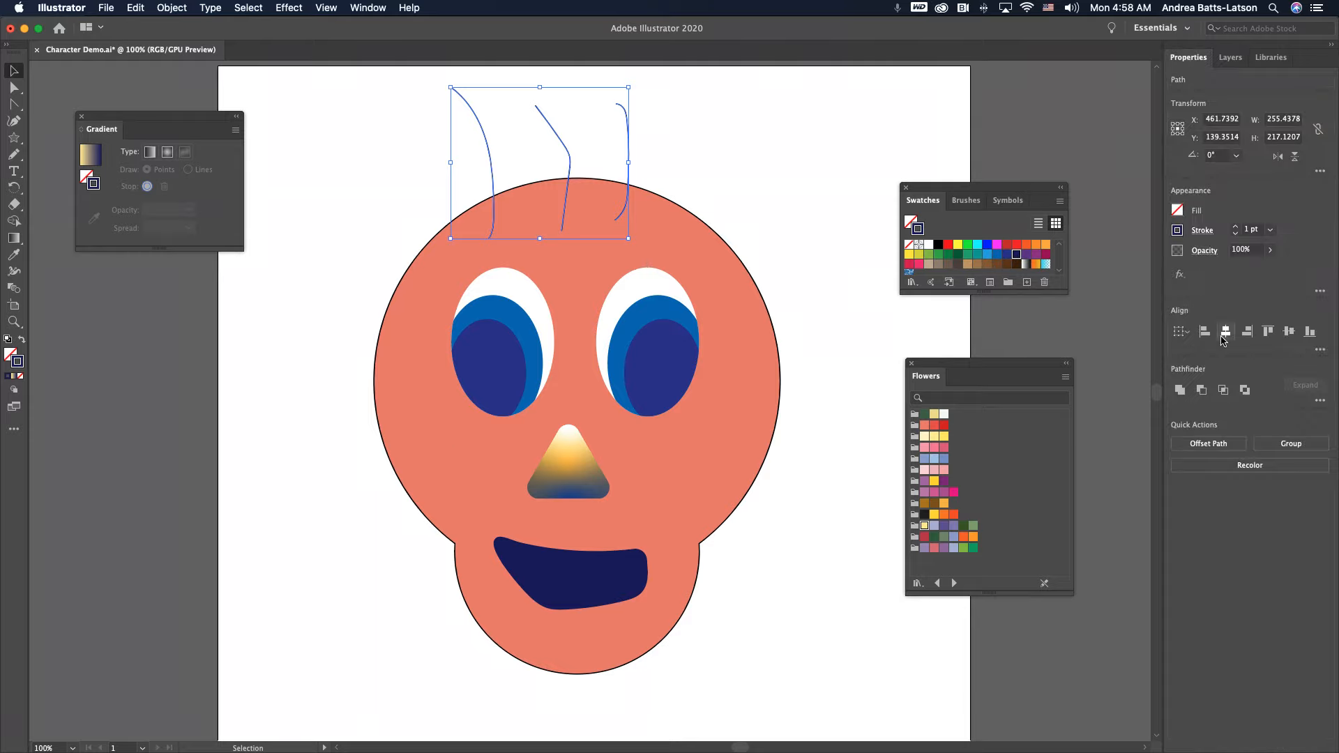
click(1235, 227)
click(1234, 228)
click(1235, 227)
click(1235, 228)
click(1235, 227)
click(1235, 227)
click(1235, 227)
click(1235, 227)
click(1235, 227)
click(1235, 227)
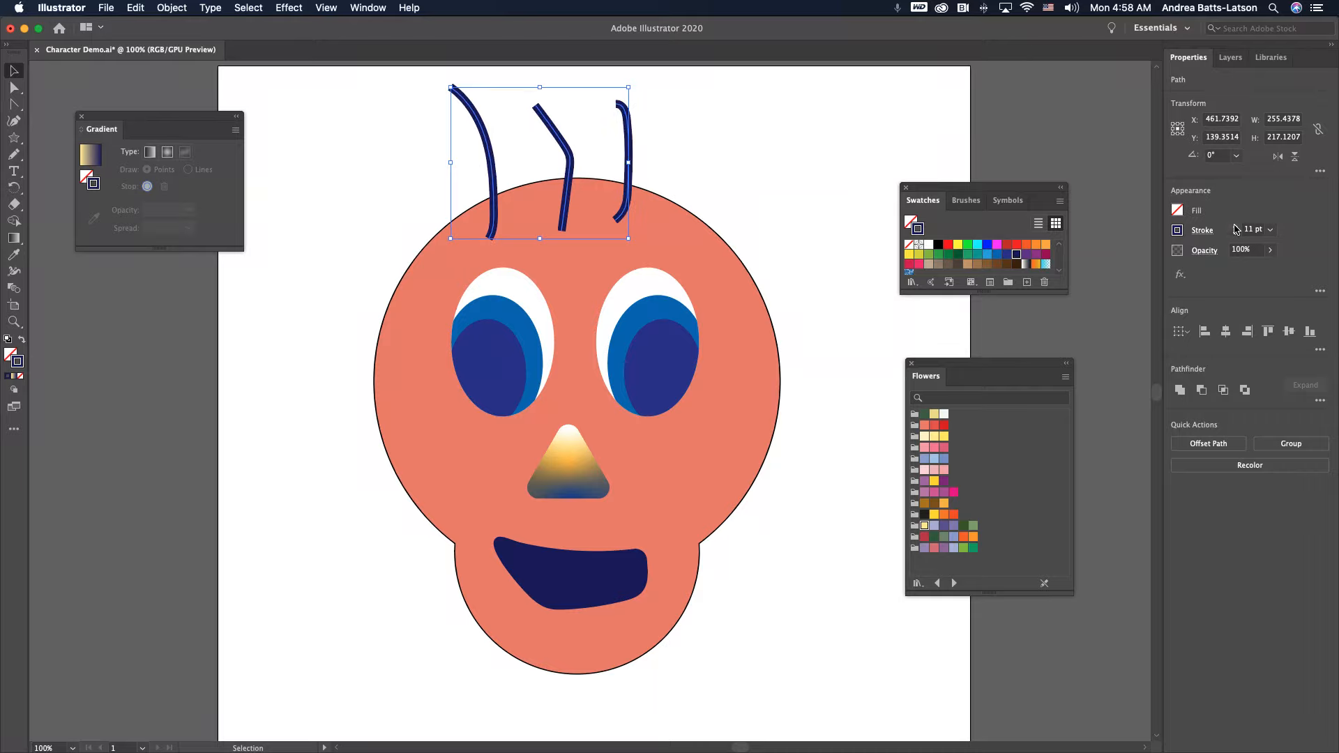
click(1236, 235)
click(1236, 235)
click(1236, 235)
click(1236, 235)
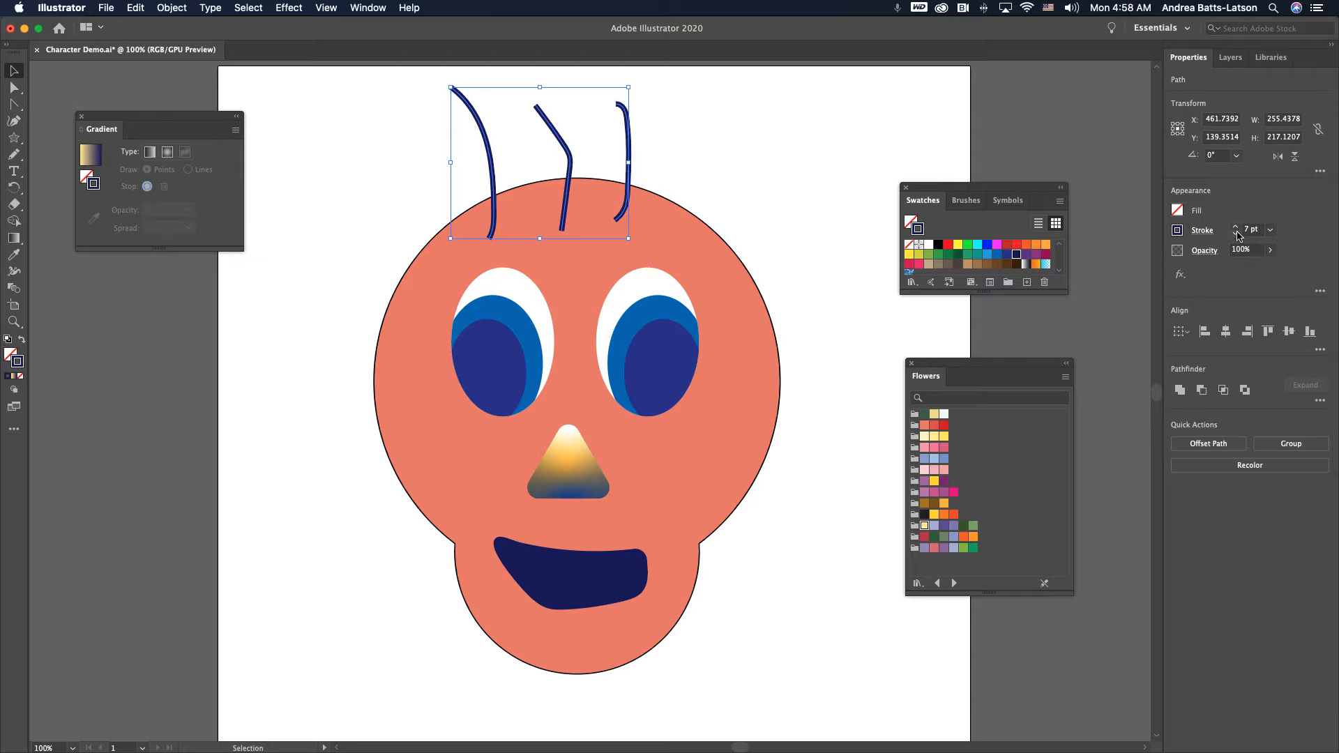
Step: Give the hair strands' strokes round caps and round corner joins
click(1199, 233)
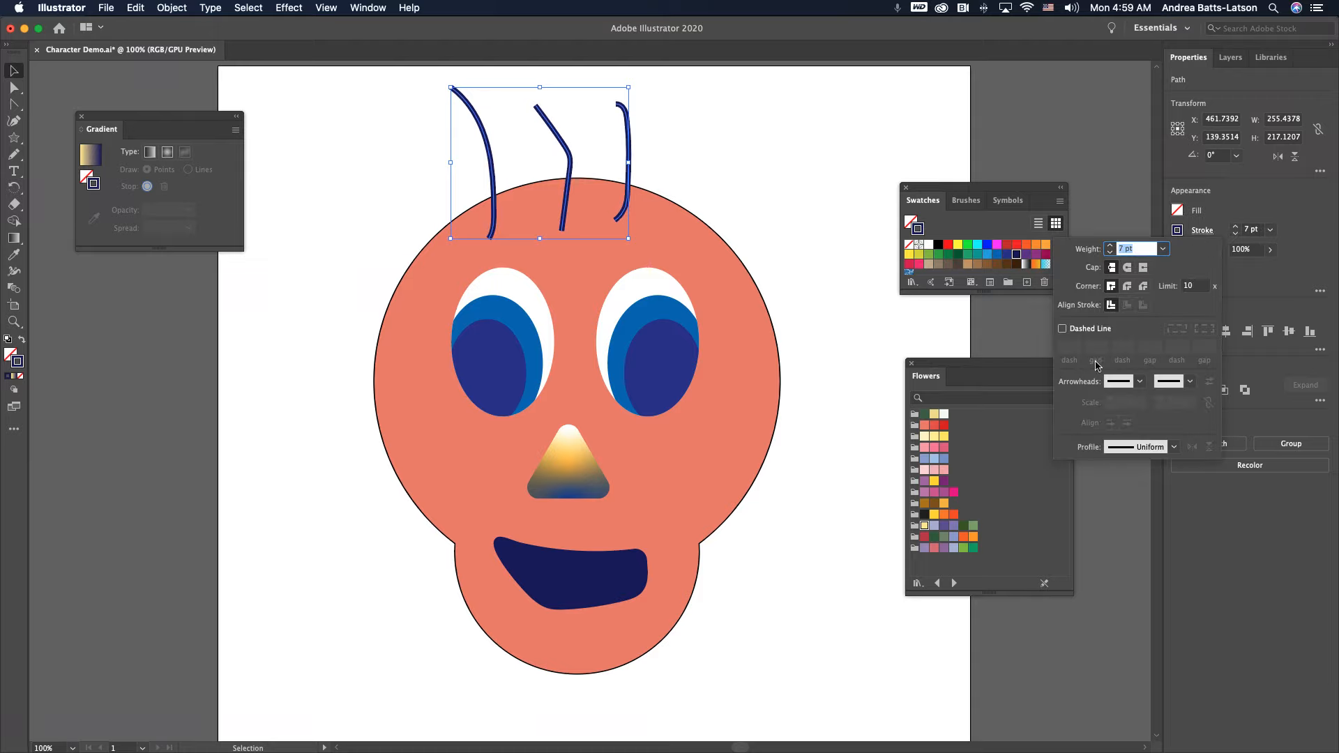
click(1128, 268)
click(1126, 286)
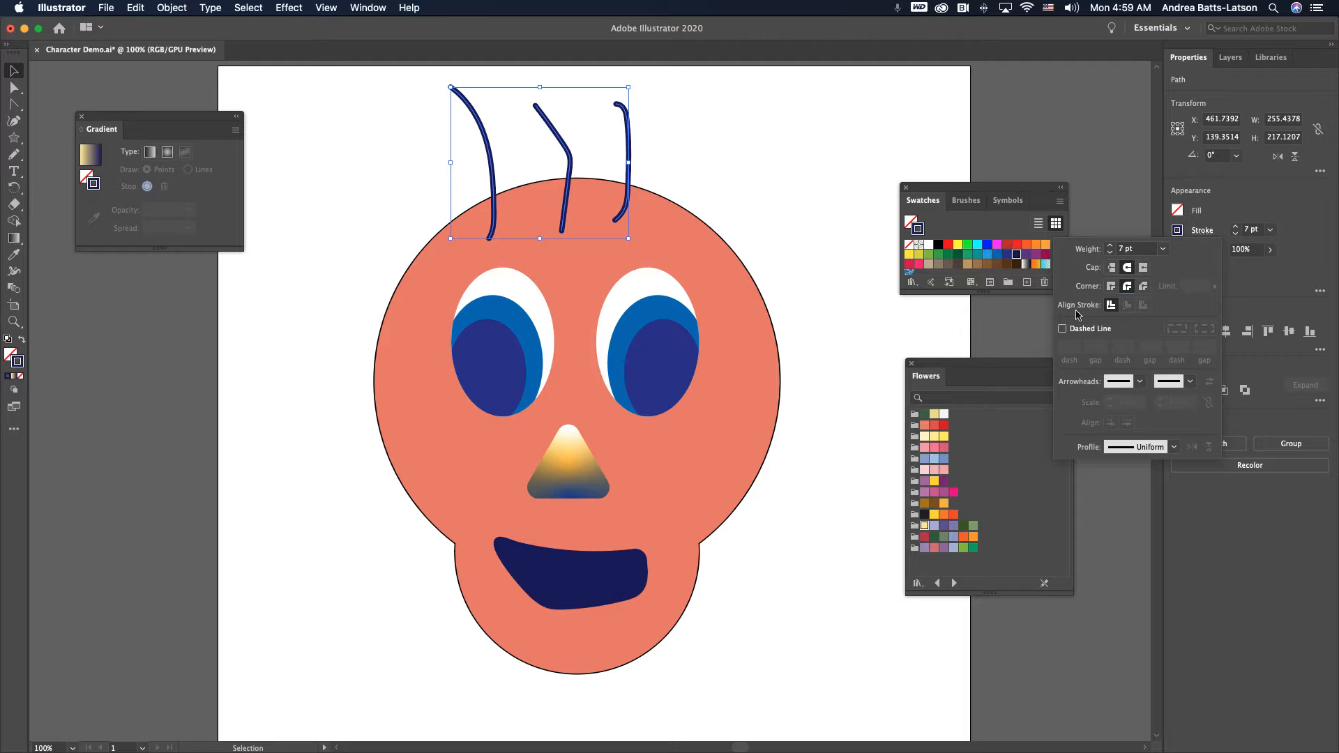
Step: Taper both ends of the hair strands with Width Profile 1, trying Width Profile 2 for comparison, and clear the selection
click(1177, 448)
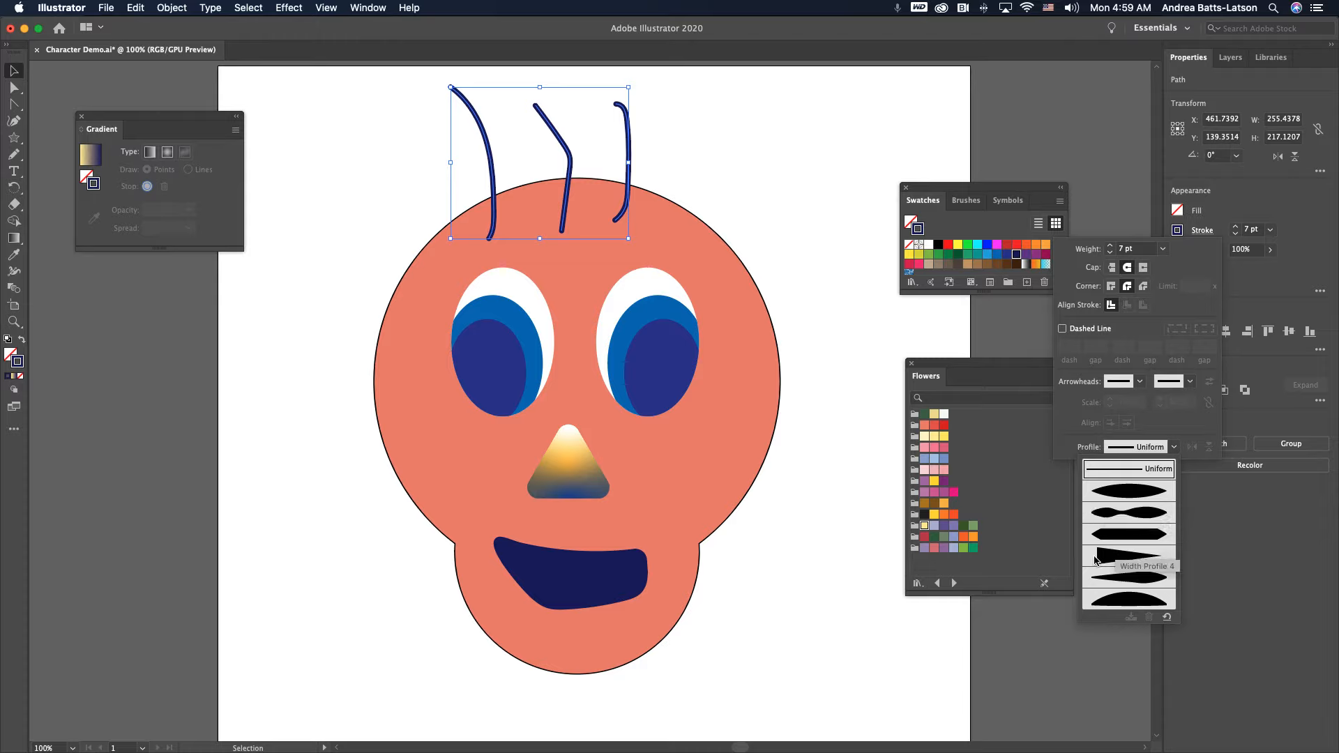
click(1123, 497)
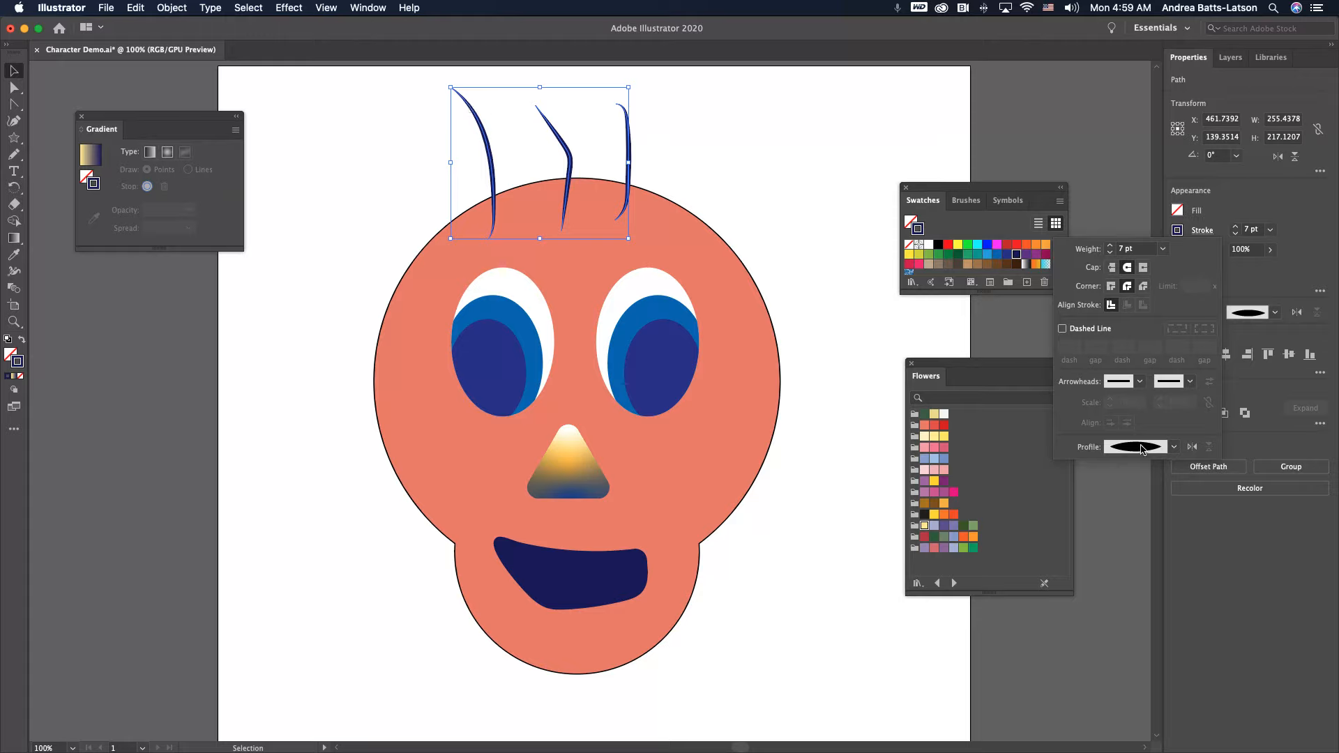
click(1174, 447)
click(1154, 513)
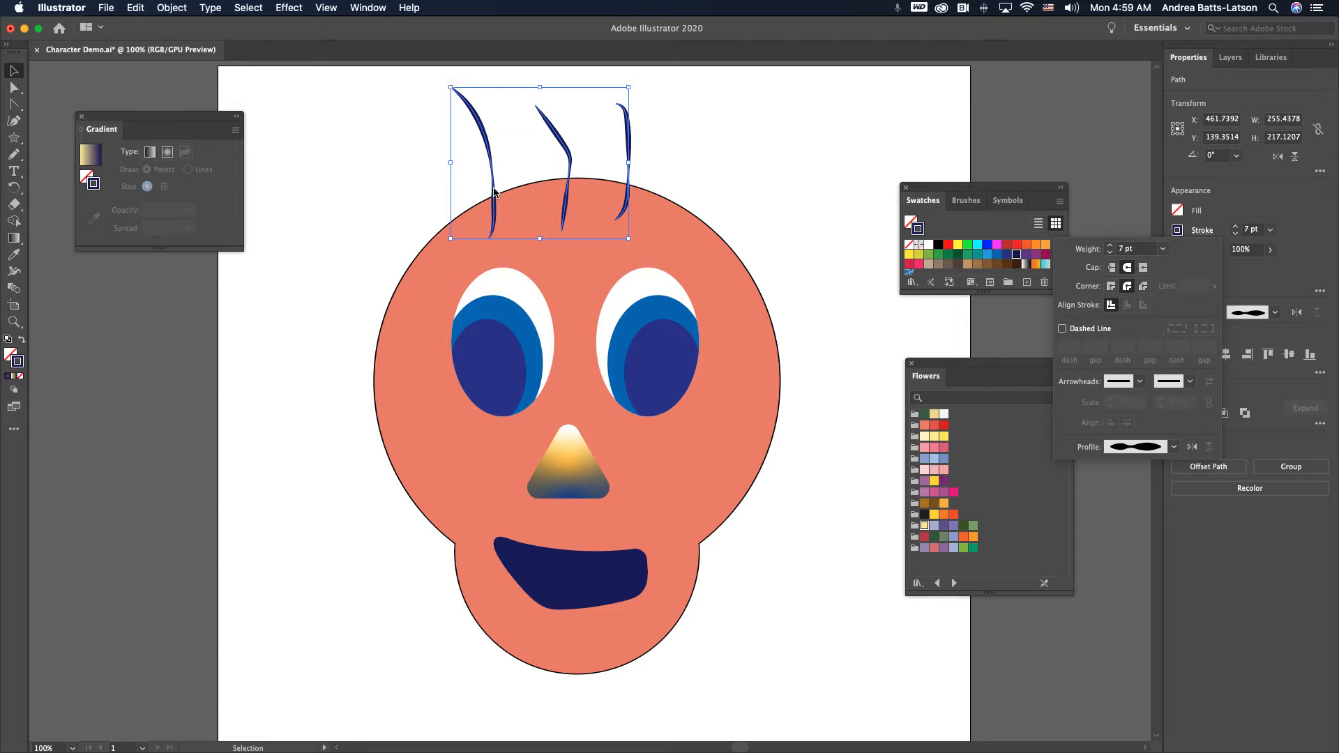
click(1175, 447)
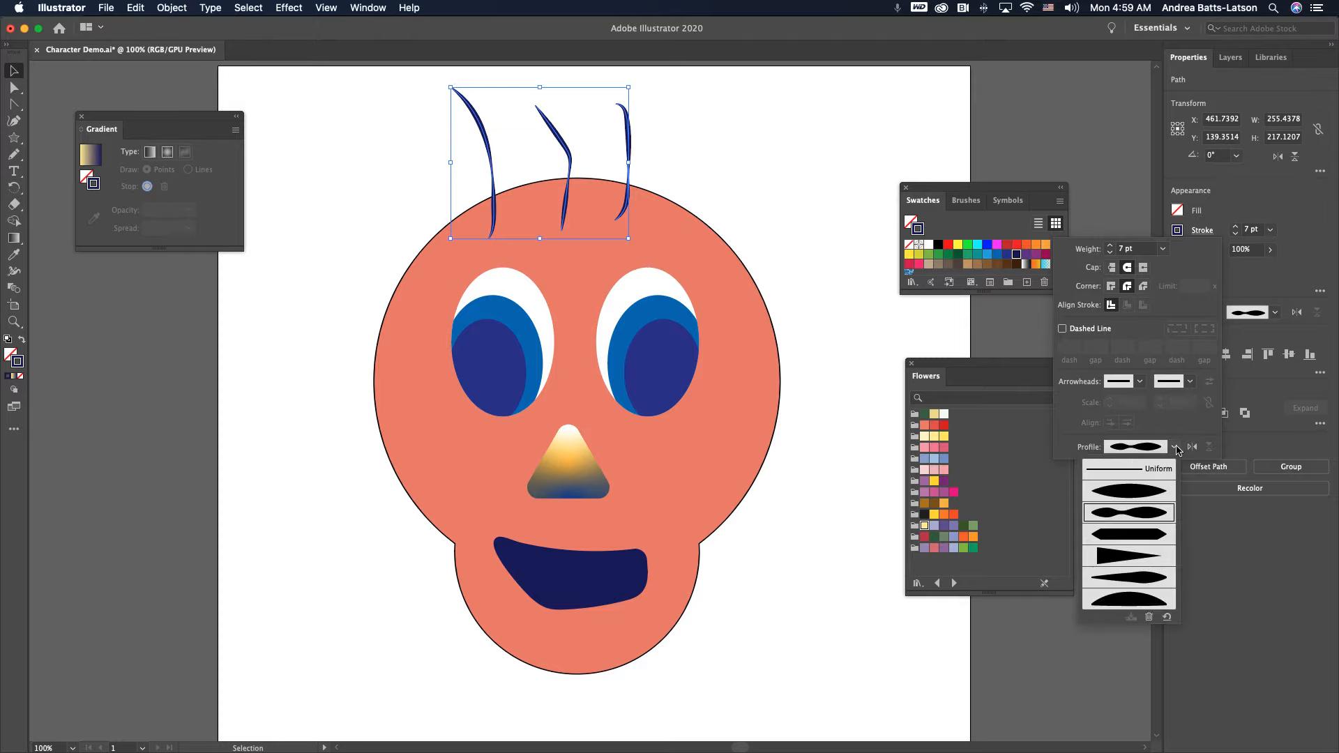
click(1156, 492)
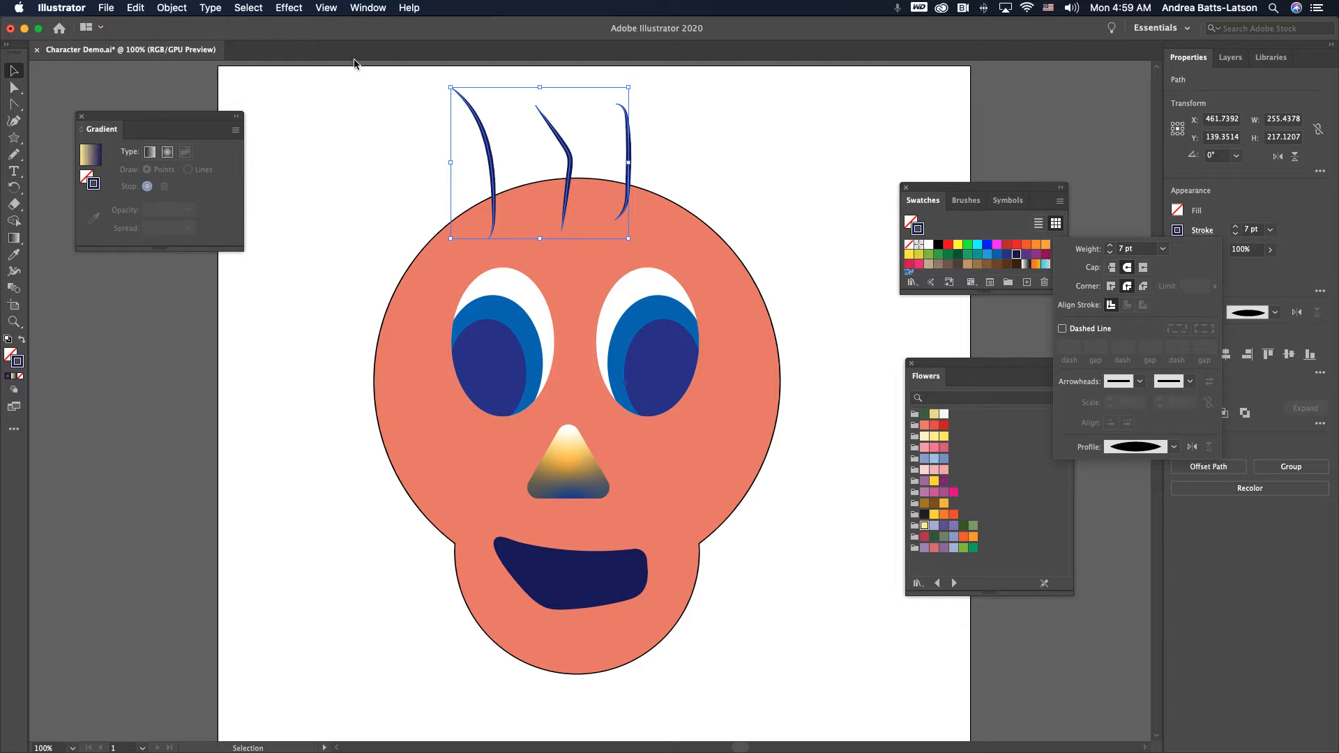
click(380, 83)
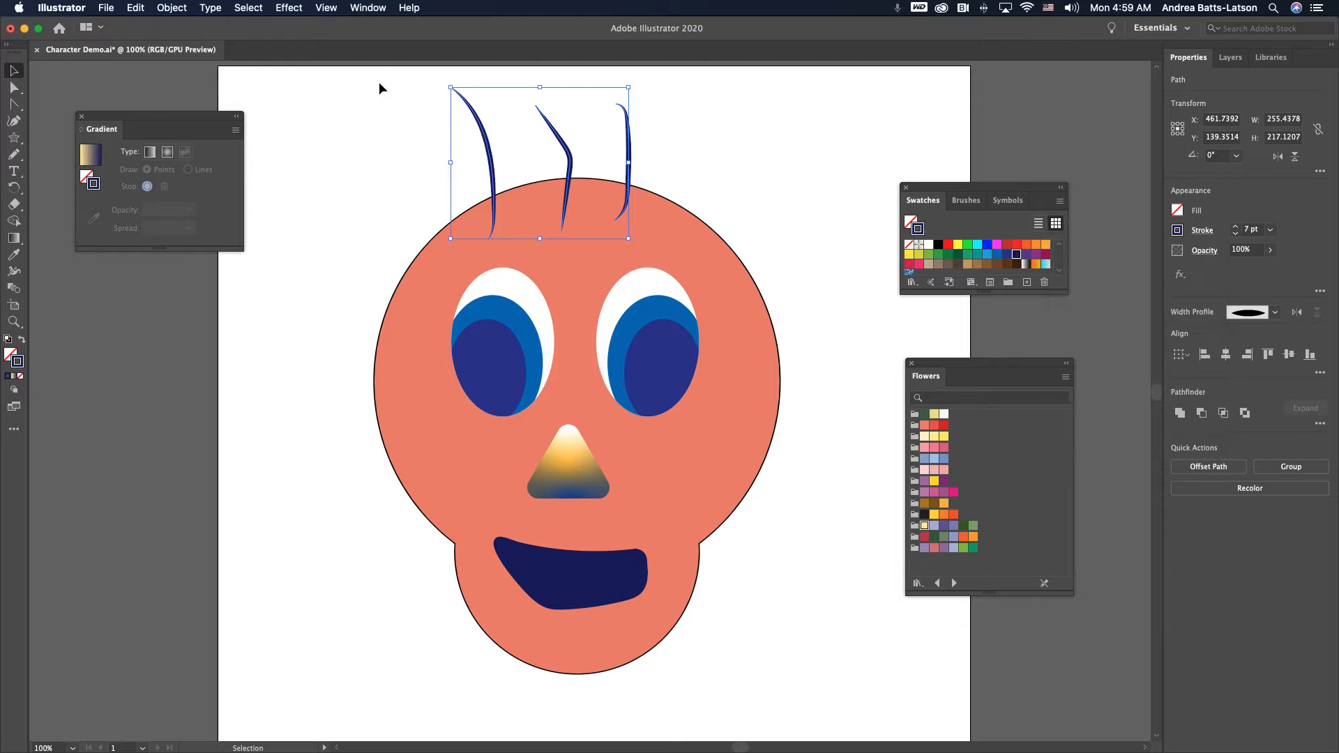
click(379, 83)
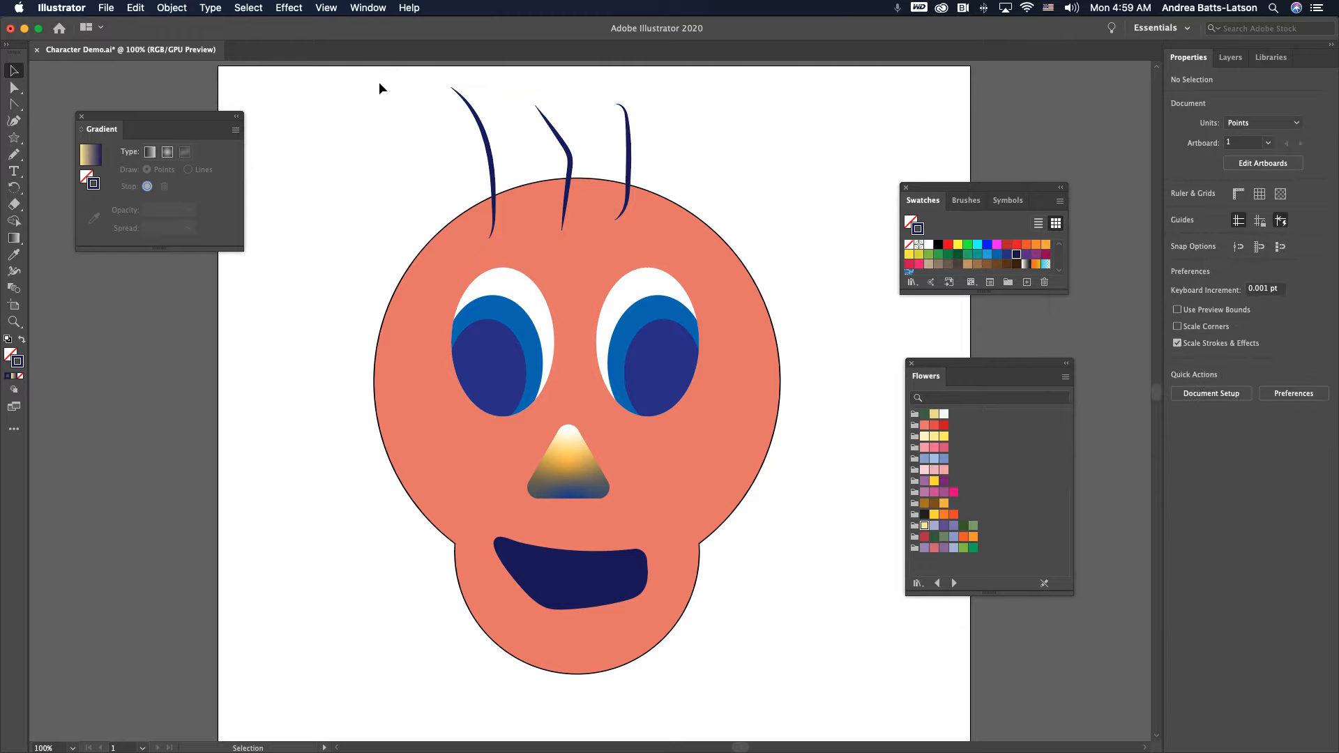
Step: Set the stroke weight of the head's outline to 6 pt
click(684, 213)
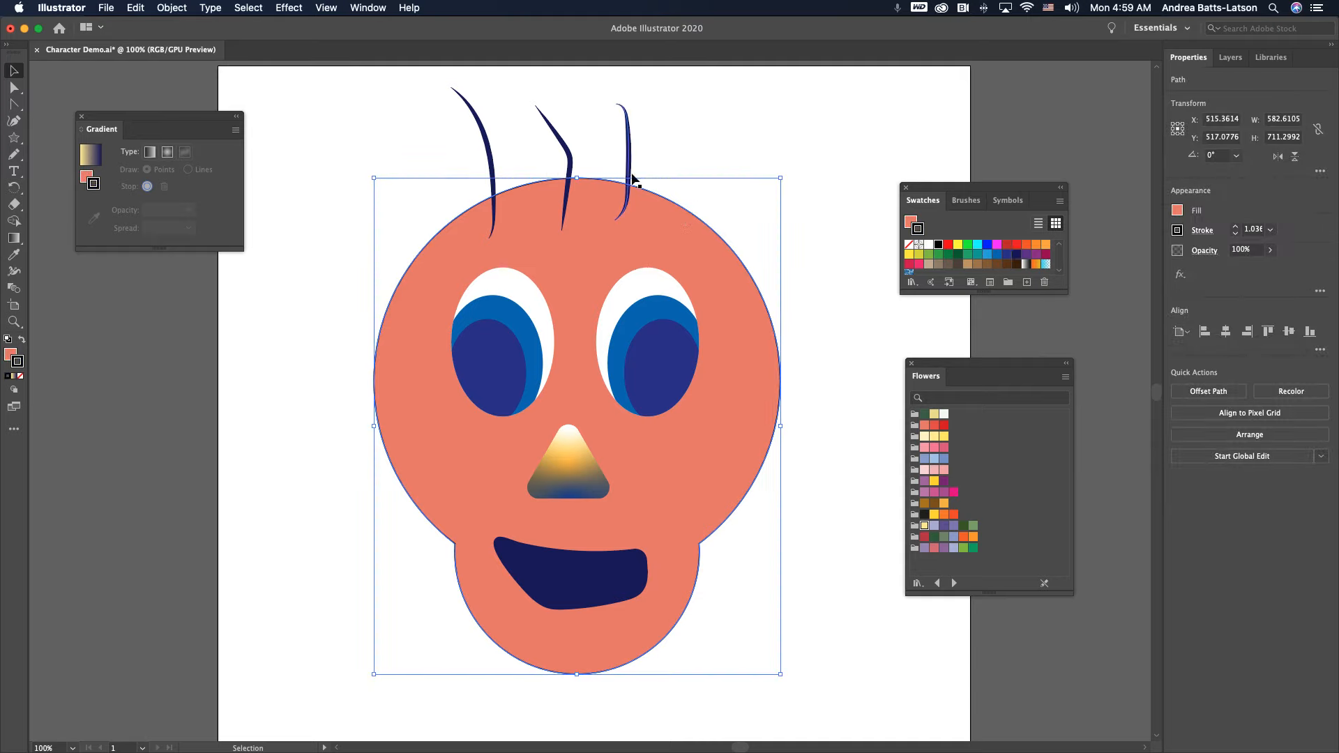
click(1235, 226)
click(1235, 226)
click(1235, 226)
click(1235, 226)
click(1235, 226)
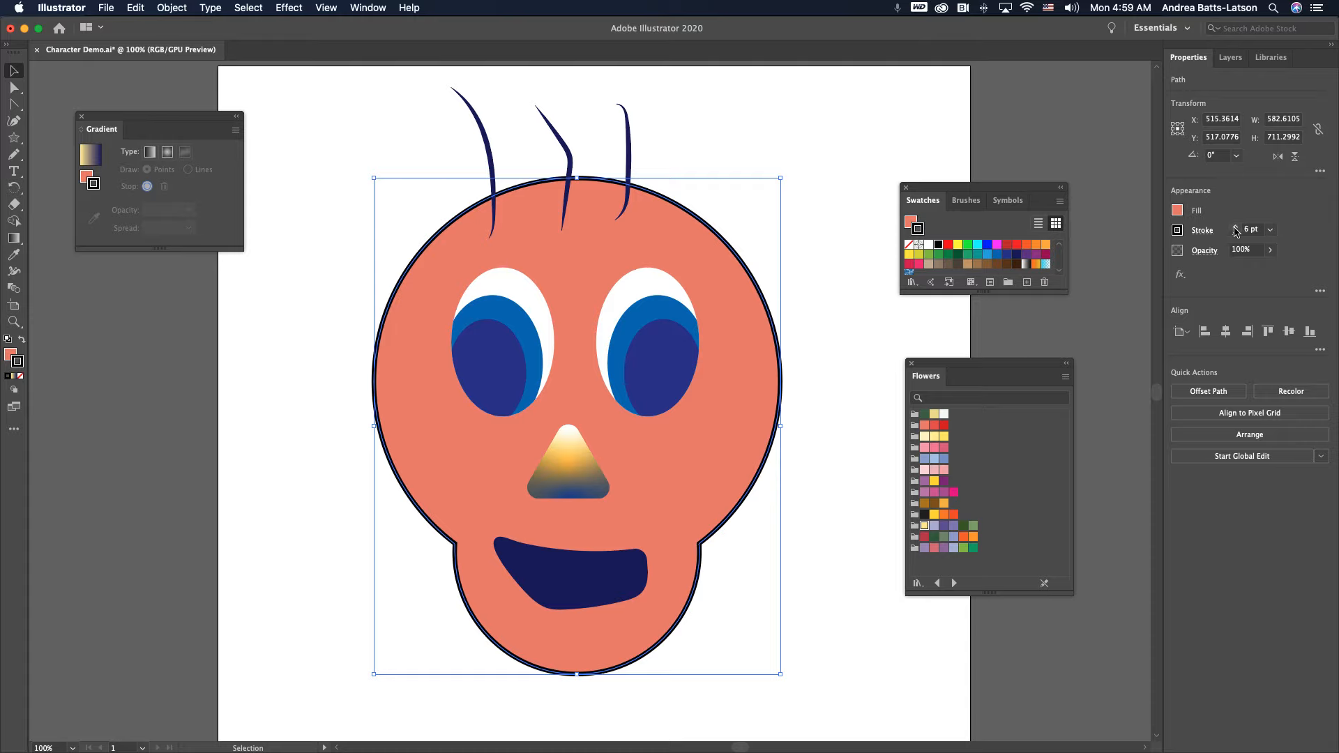
Step: Align the head's stroke to the outside and give it round corner joins and round caps
click(1202, 231)
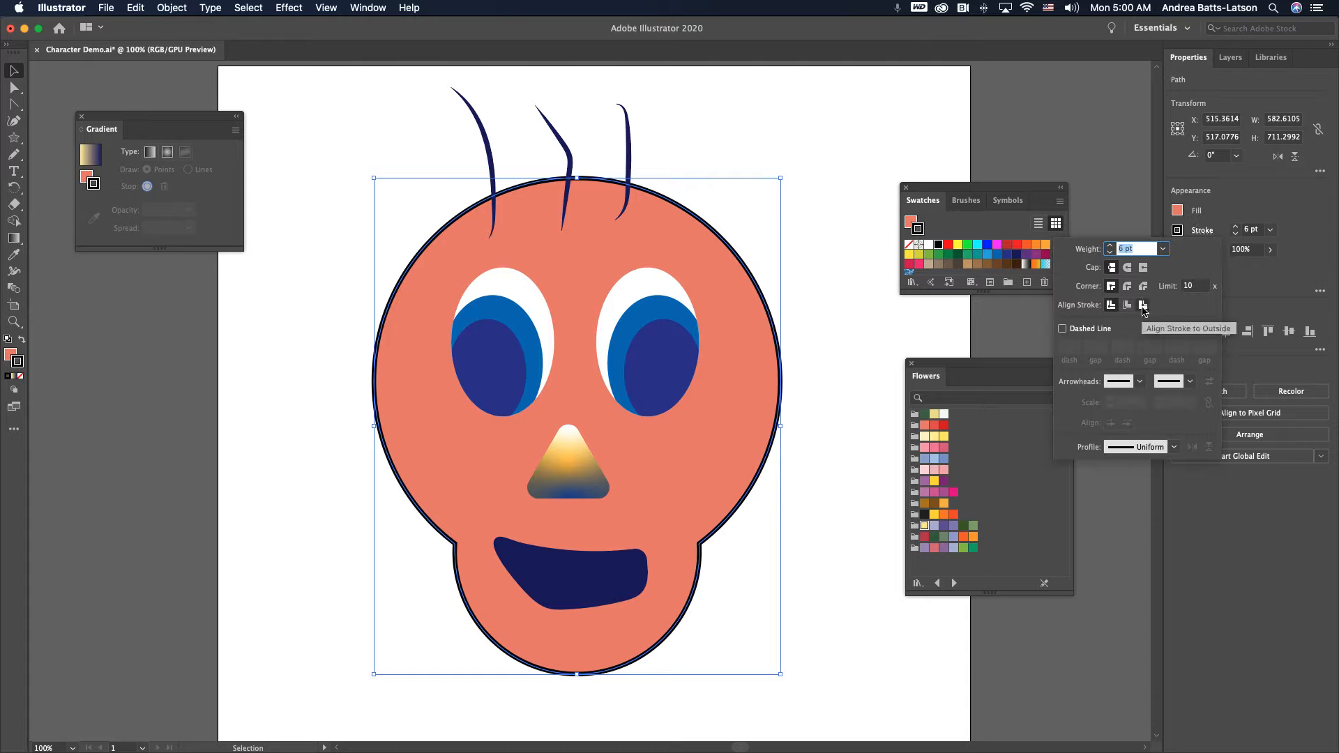
click(1143, 305)
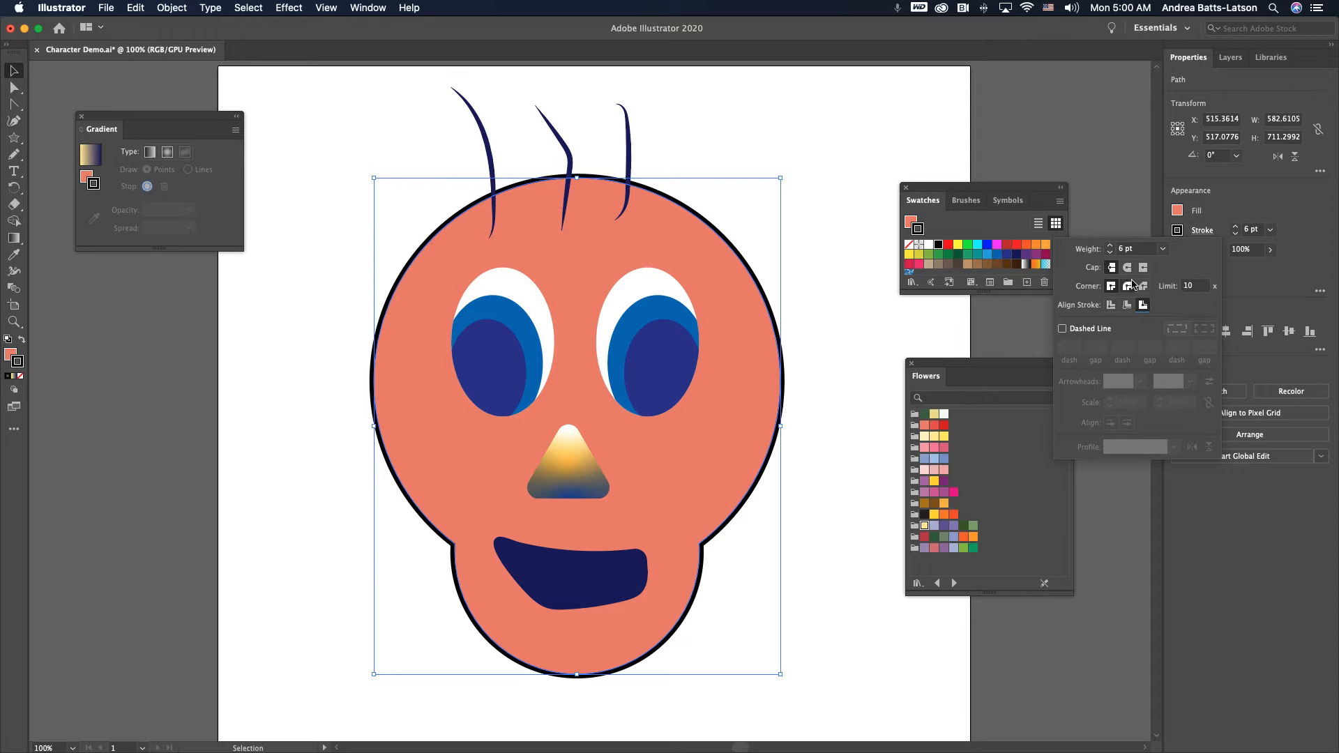
click(1128, 287)
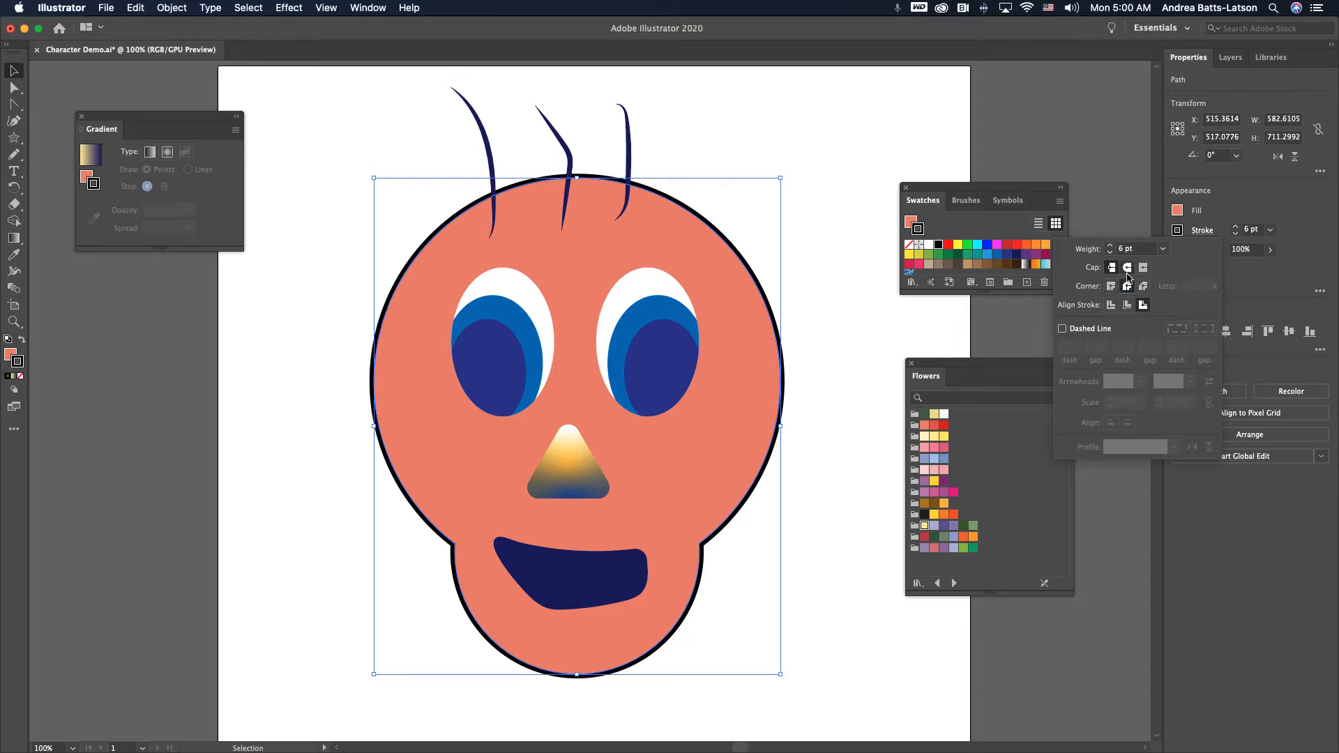
click(1127, 268)
click(746, 266)
click(832, 276)
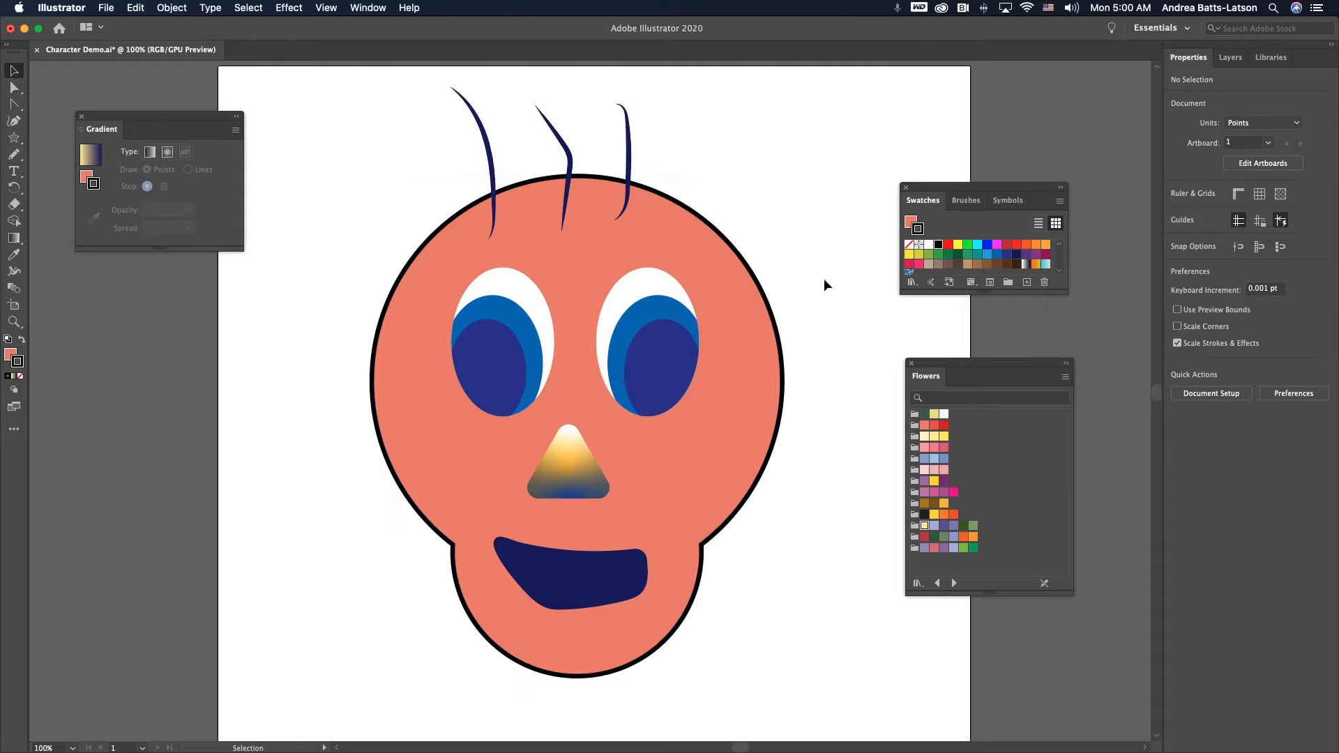
click(754, 282)
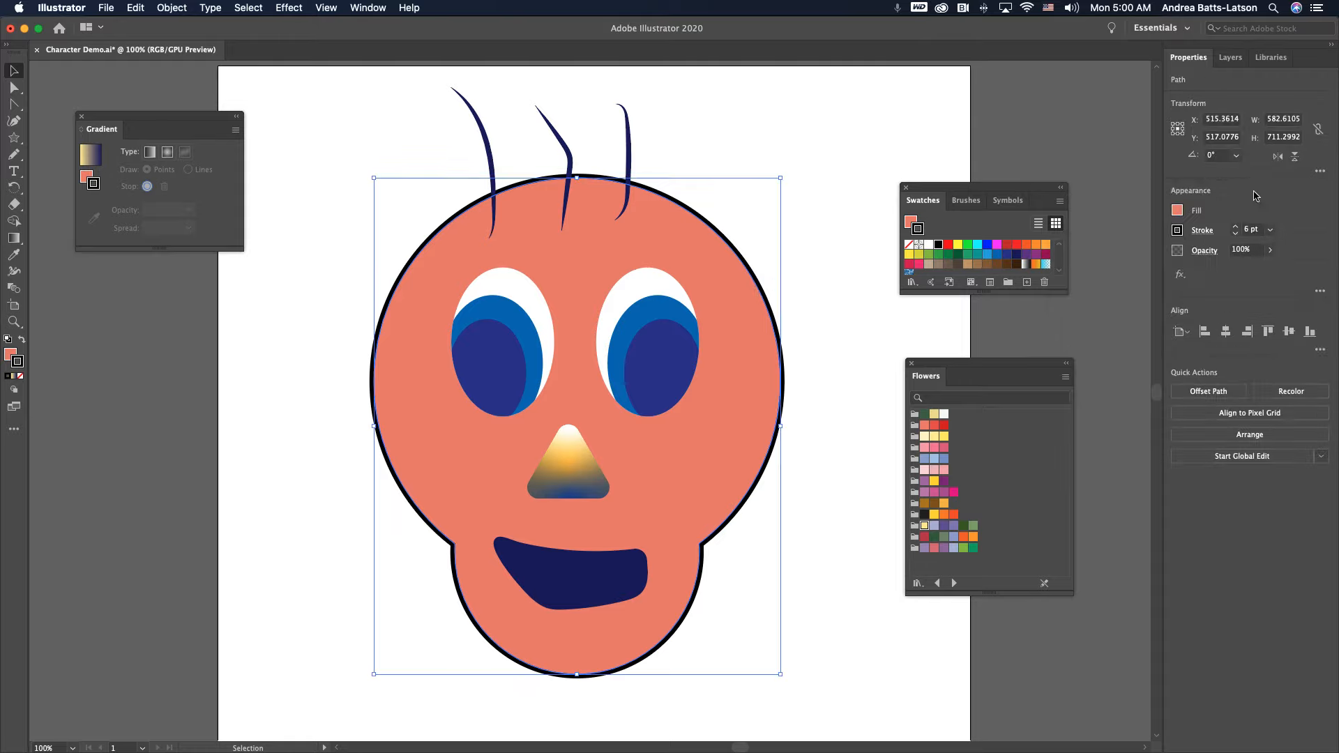
click(1199, 234)
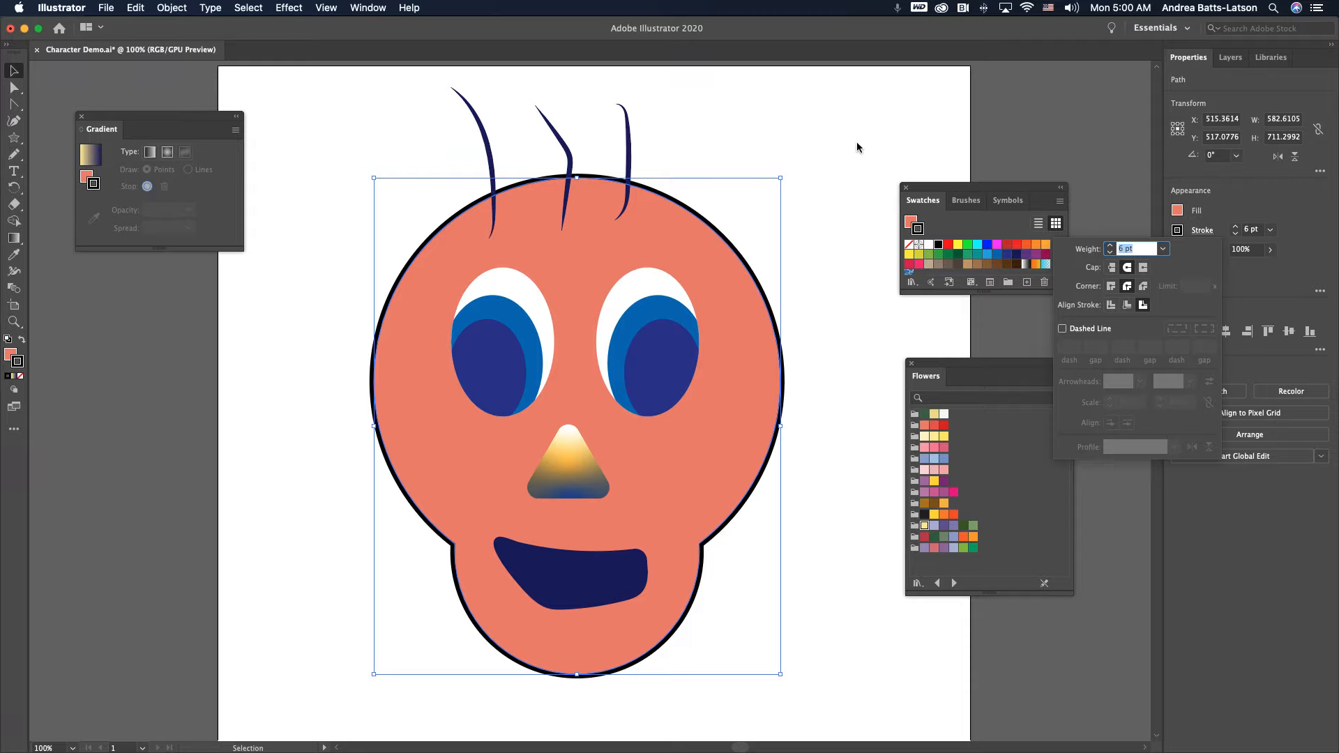
click(836, 132)
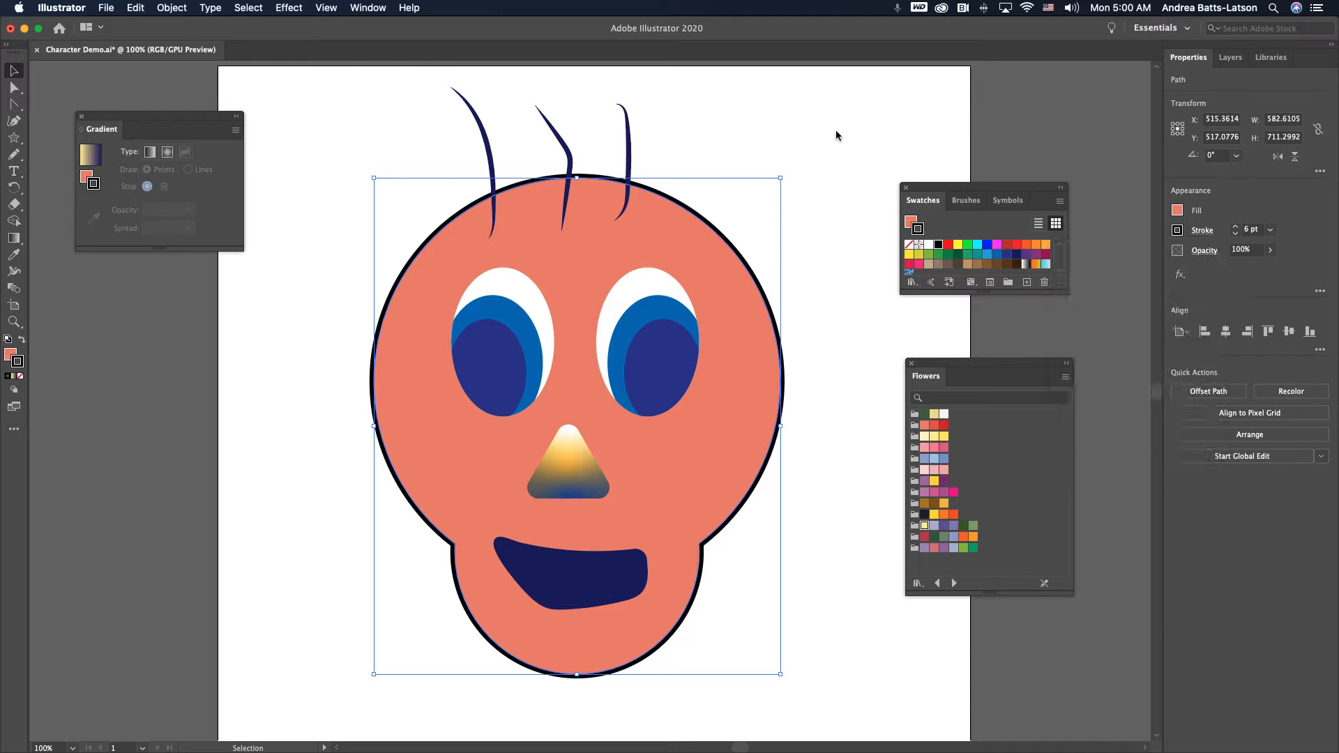
click(751, 126)
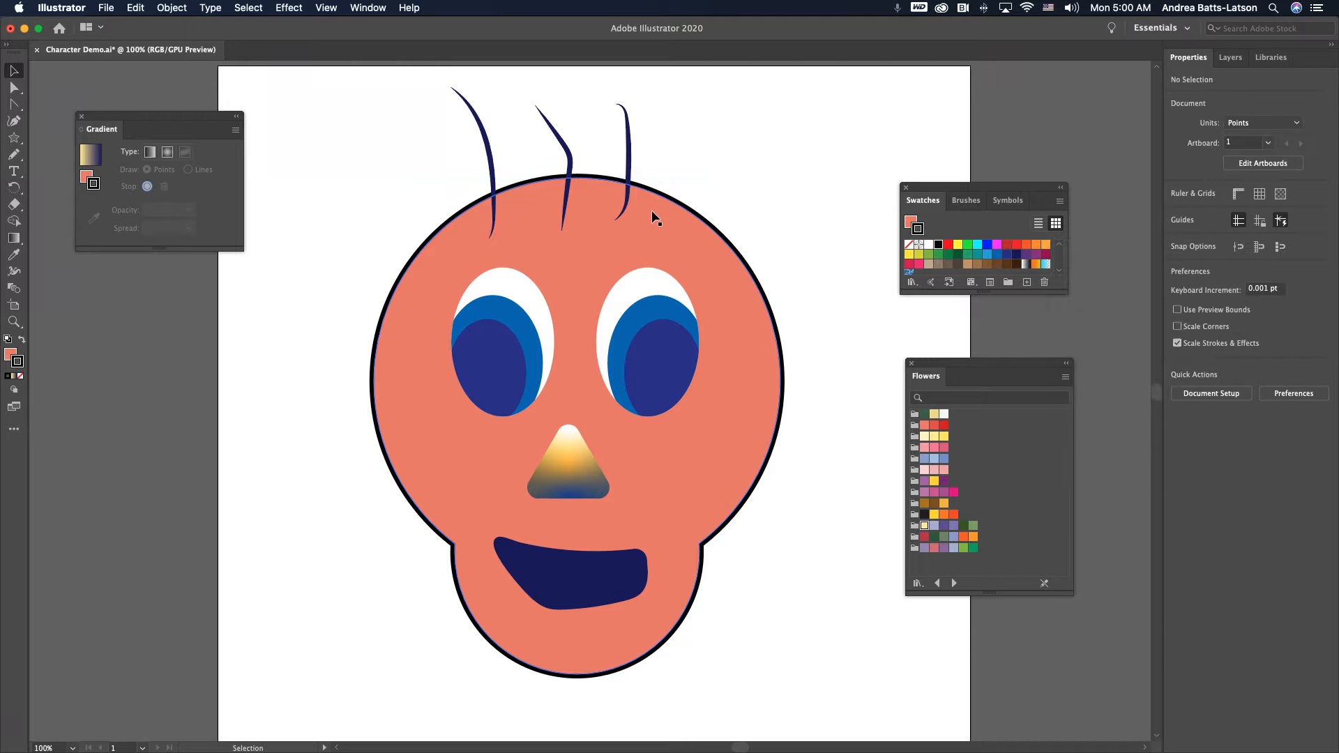
Step: Recolour the head's outline with the navy R=27 G=20 B=100 swatch to match the hair strands
click(628, 556)
key(super+h)
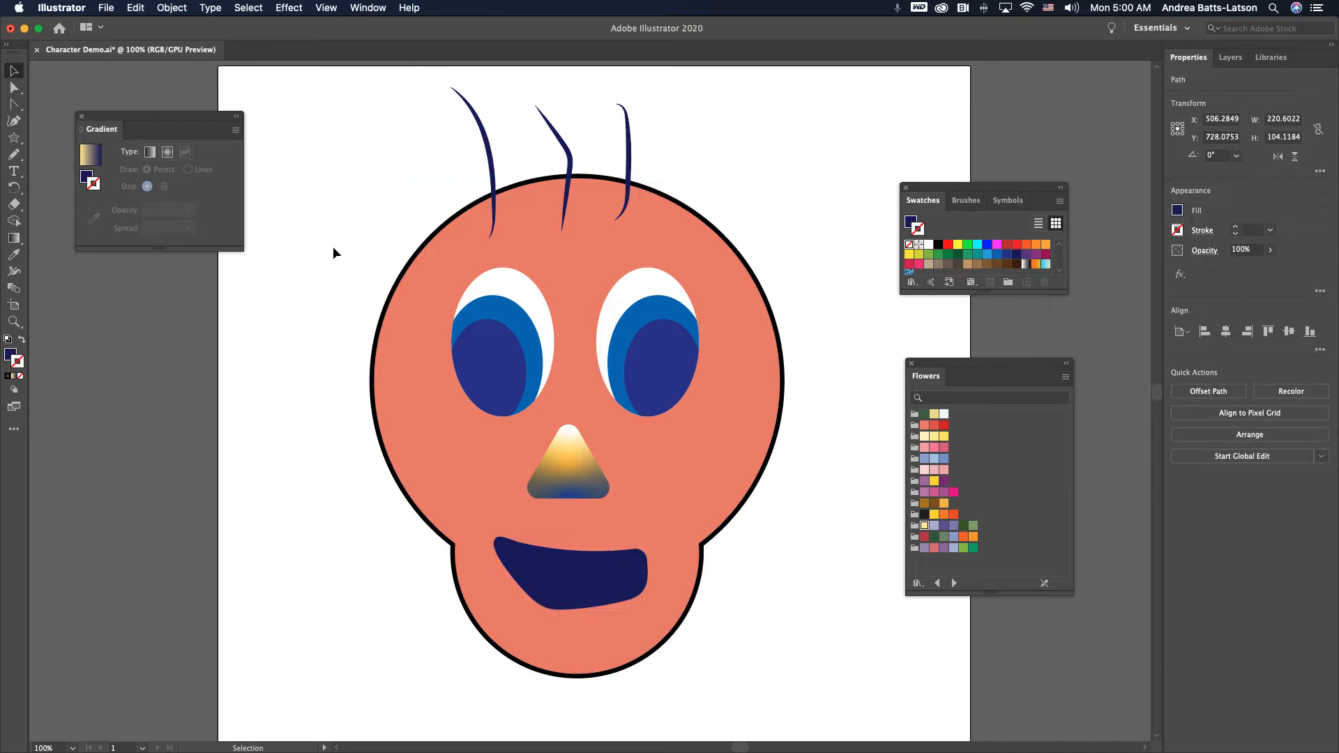
click(432, 249)
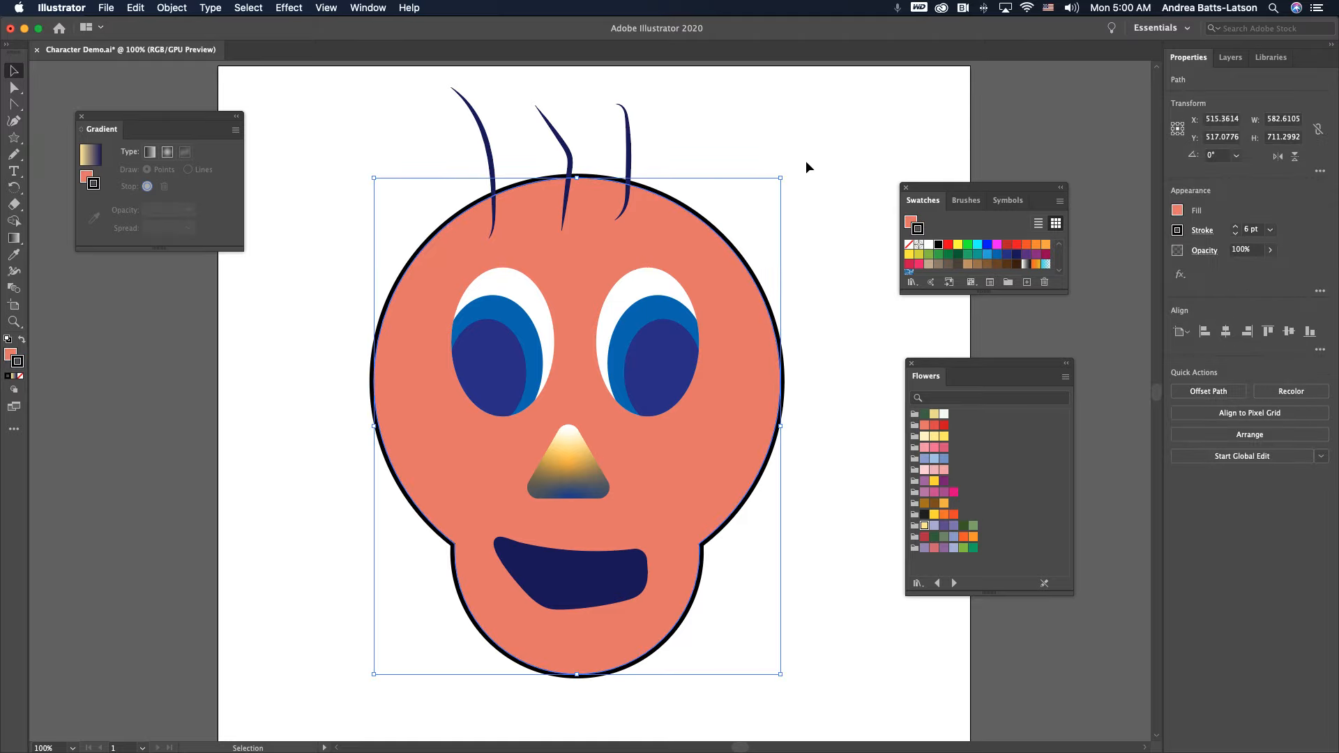
click(1016, 255)
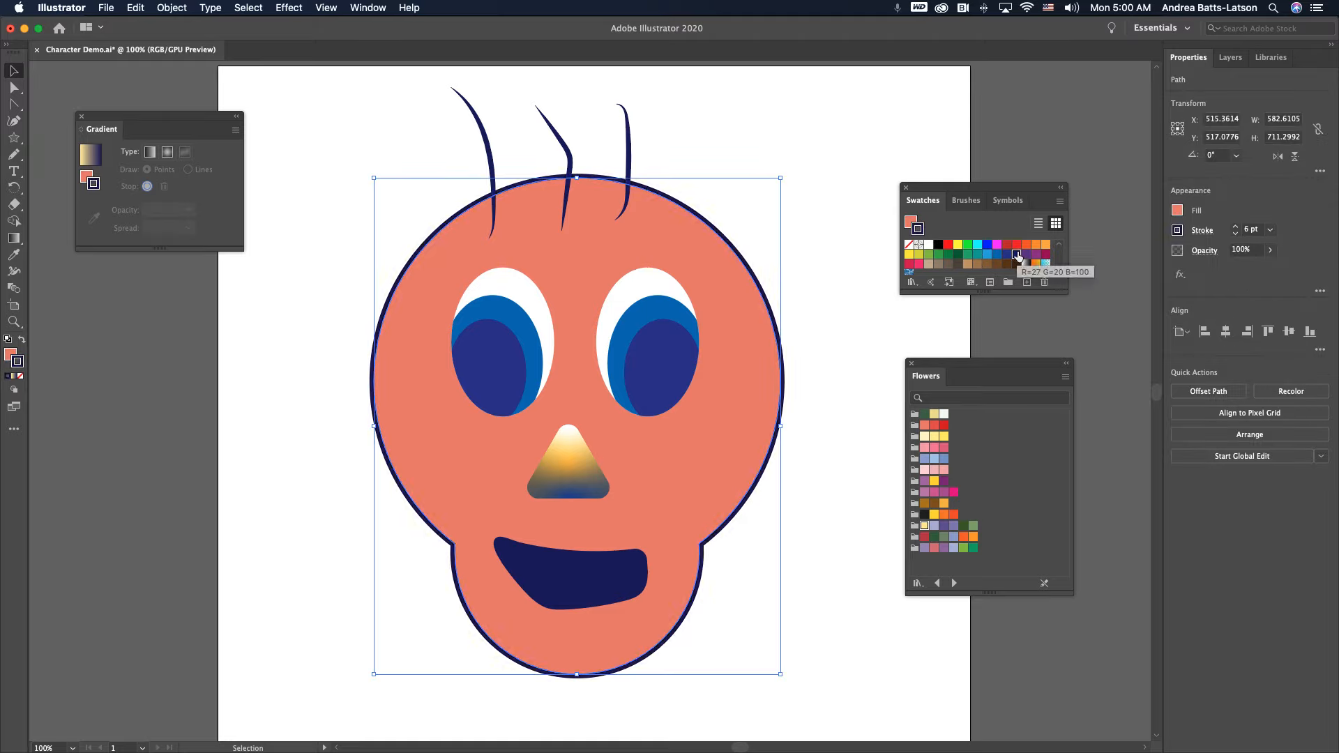
drag(455, 99, 675, 132)
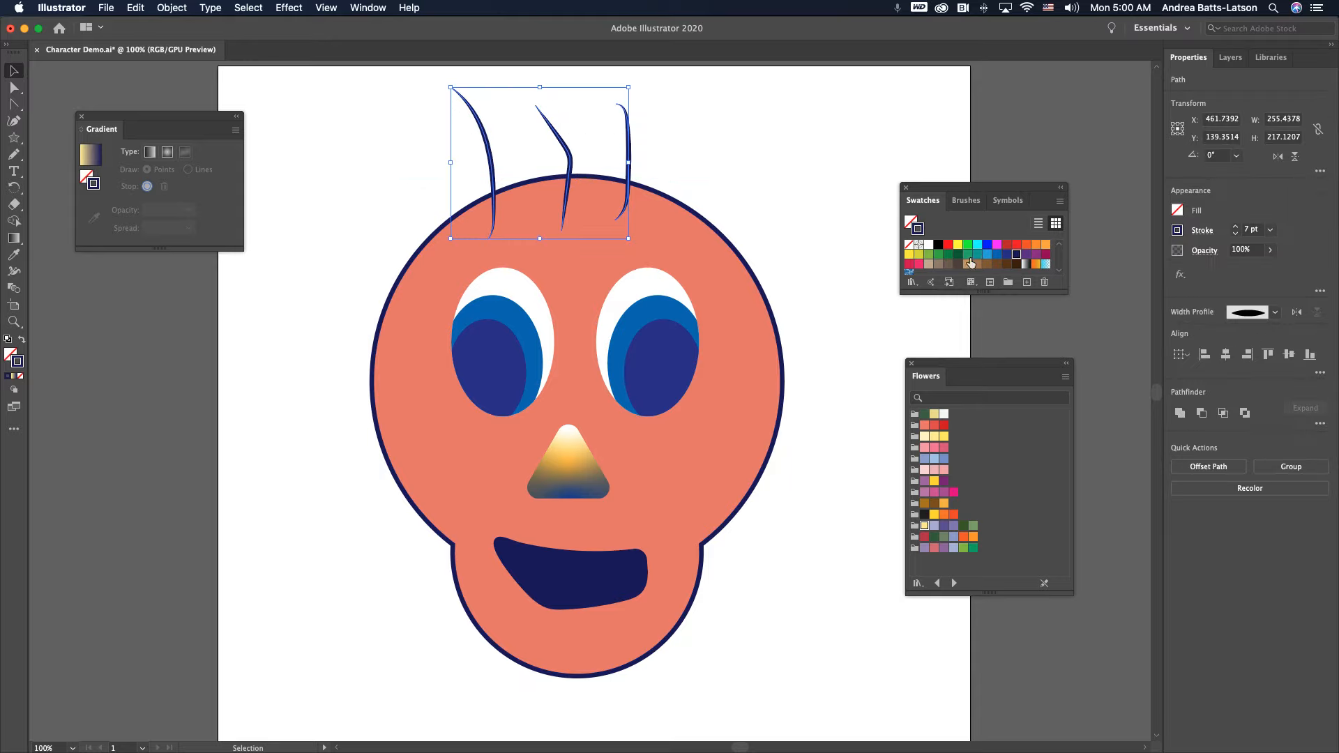
click(638, 71)
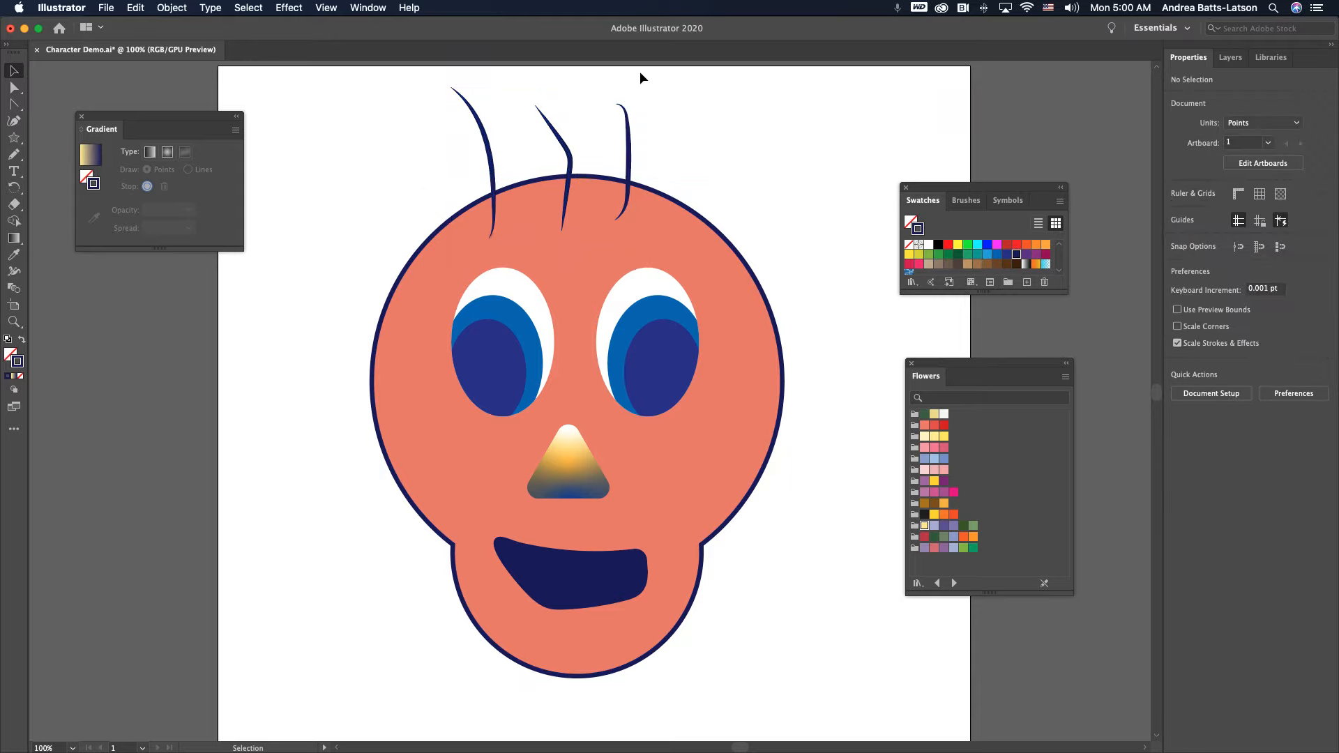
click(567, 156)
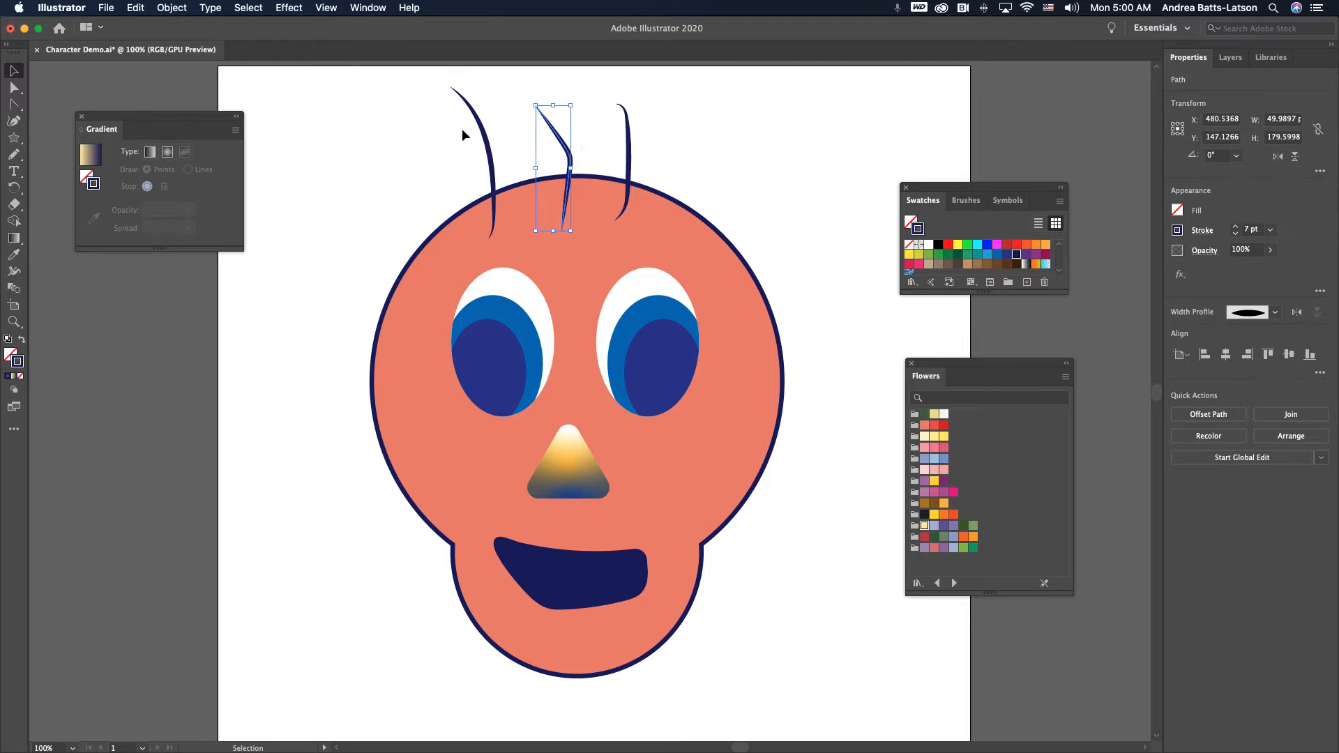
click(486, 139)
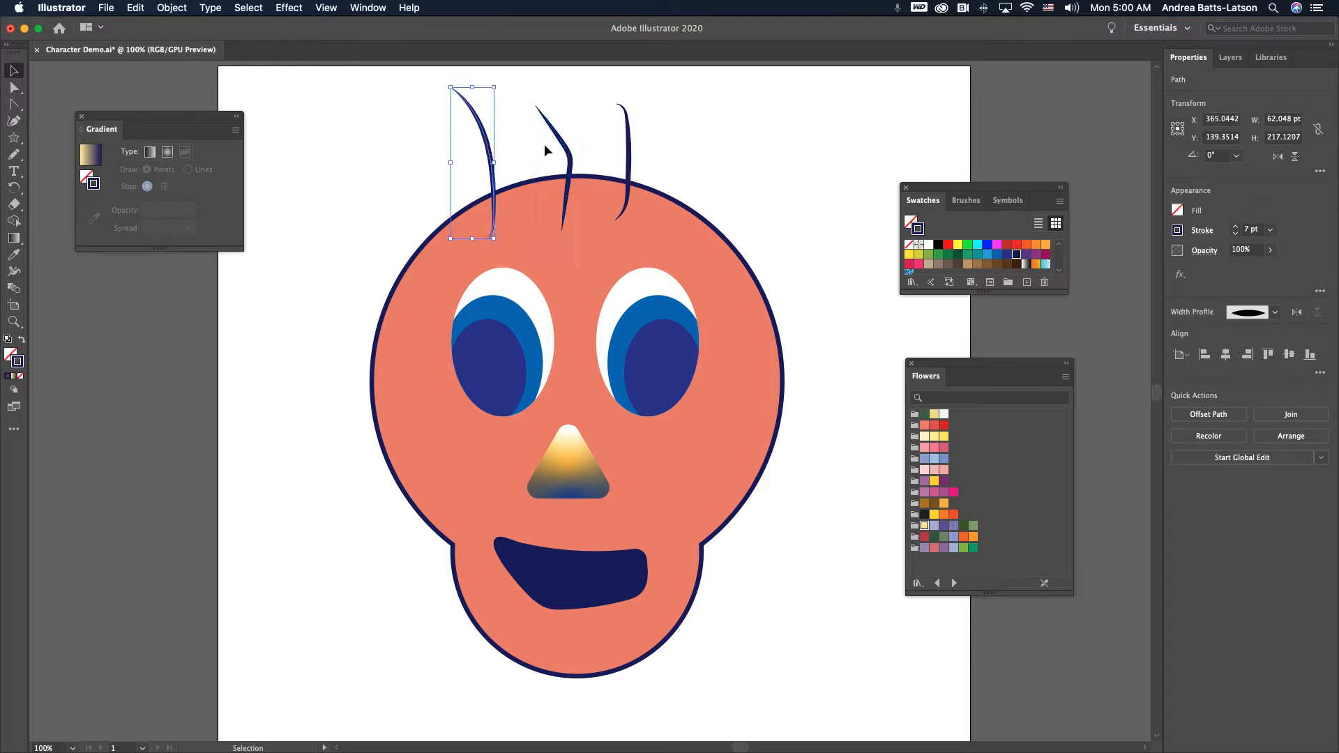
click(569, 153)
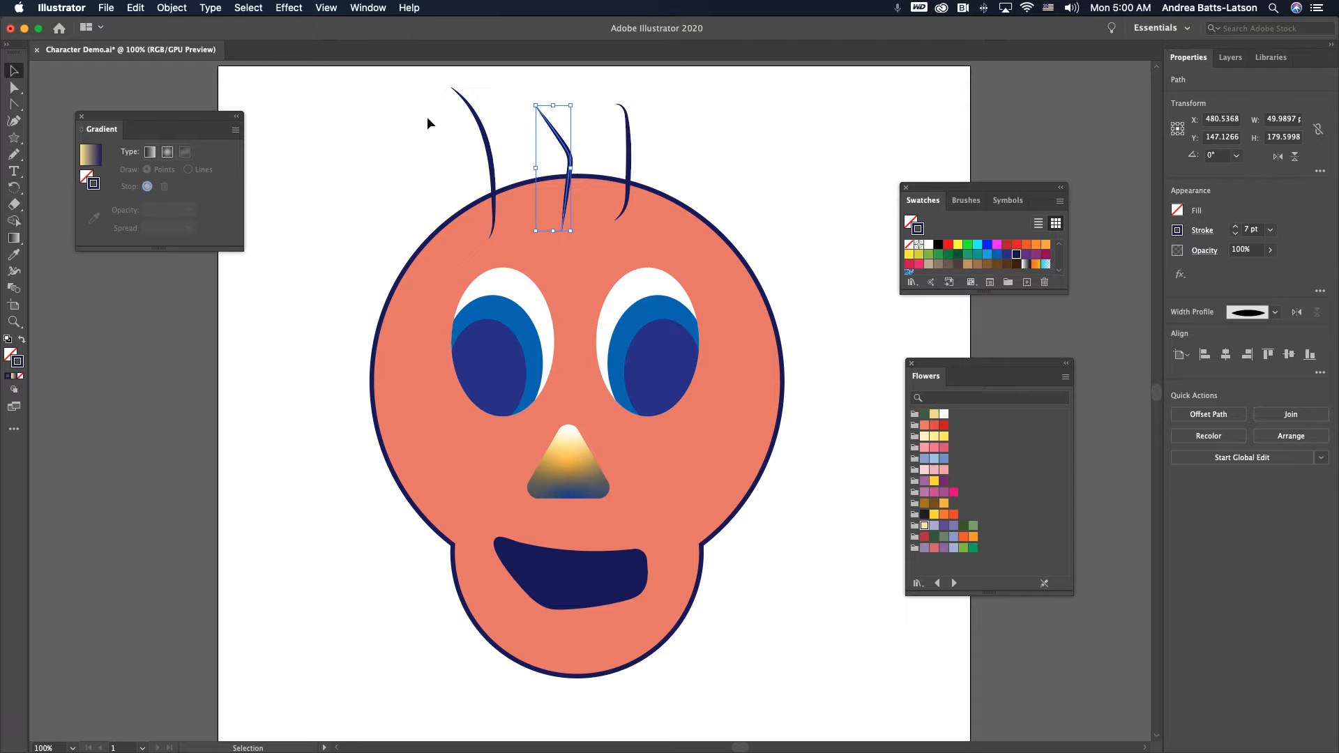
click(484, 139)
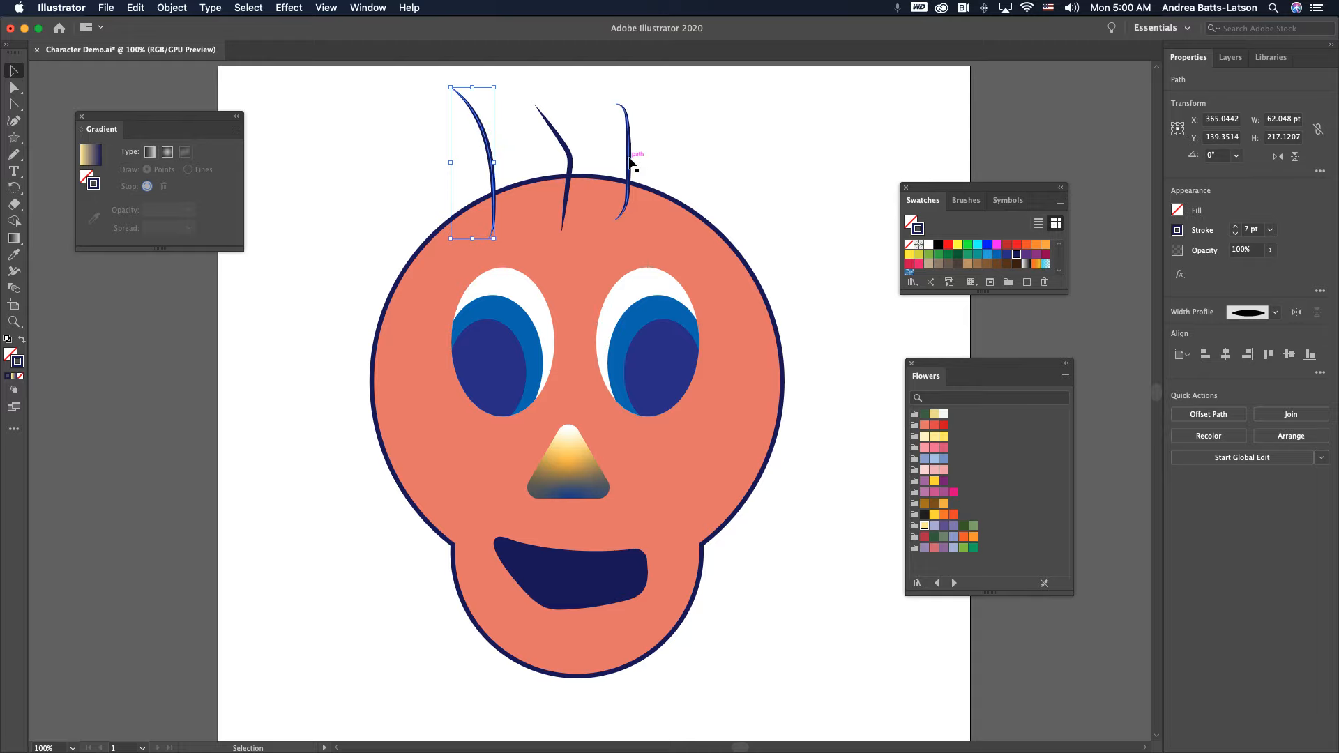
Step: Reduce the stroke weight of the left and right hair strands to 5 pt each
click(1236, 235)
click(1236, 235)
click(628, 133)
click(1235, 235)
click(1235, 234)
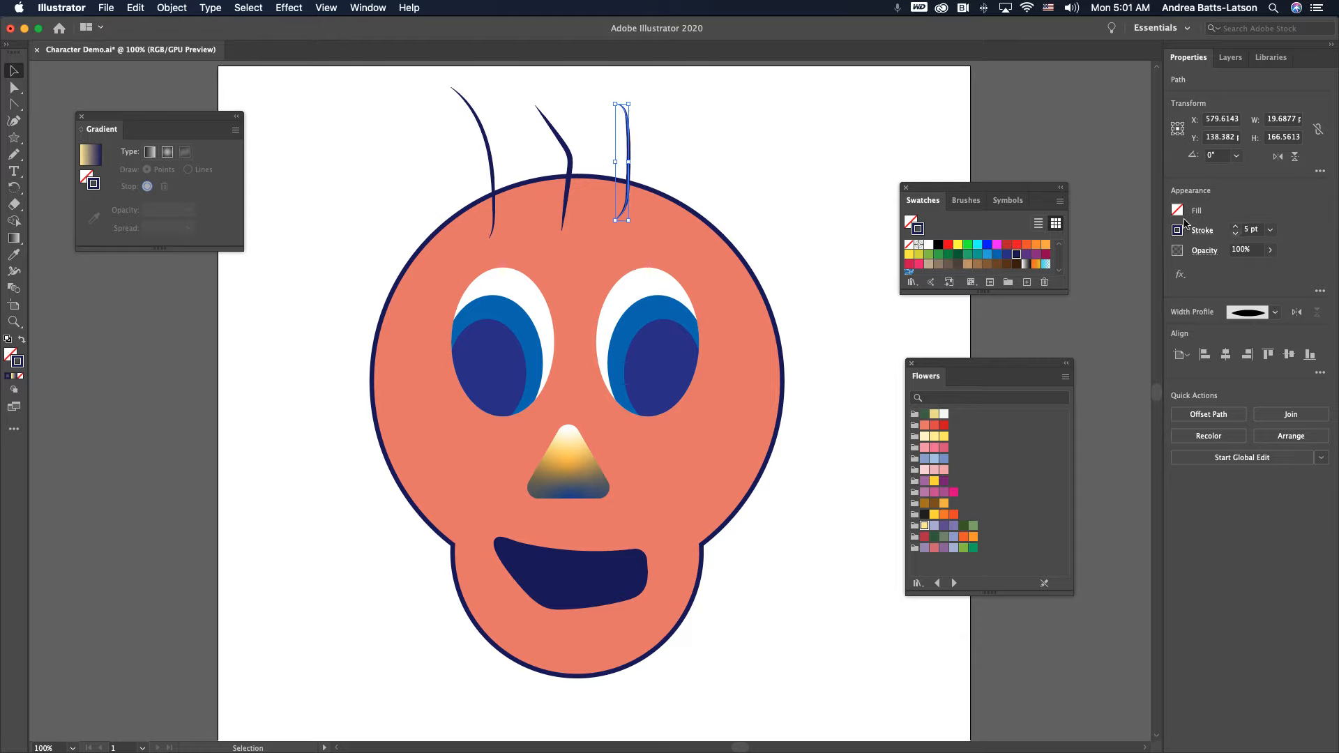
Step: Recolour the middle hair strand's stroke bright blue and the right strand's stroke dark magenta, and clear the selection
click(566, 143)
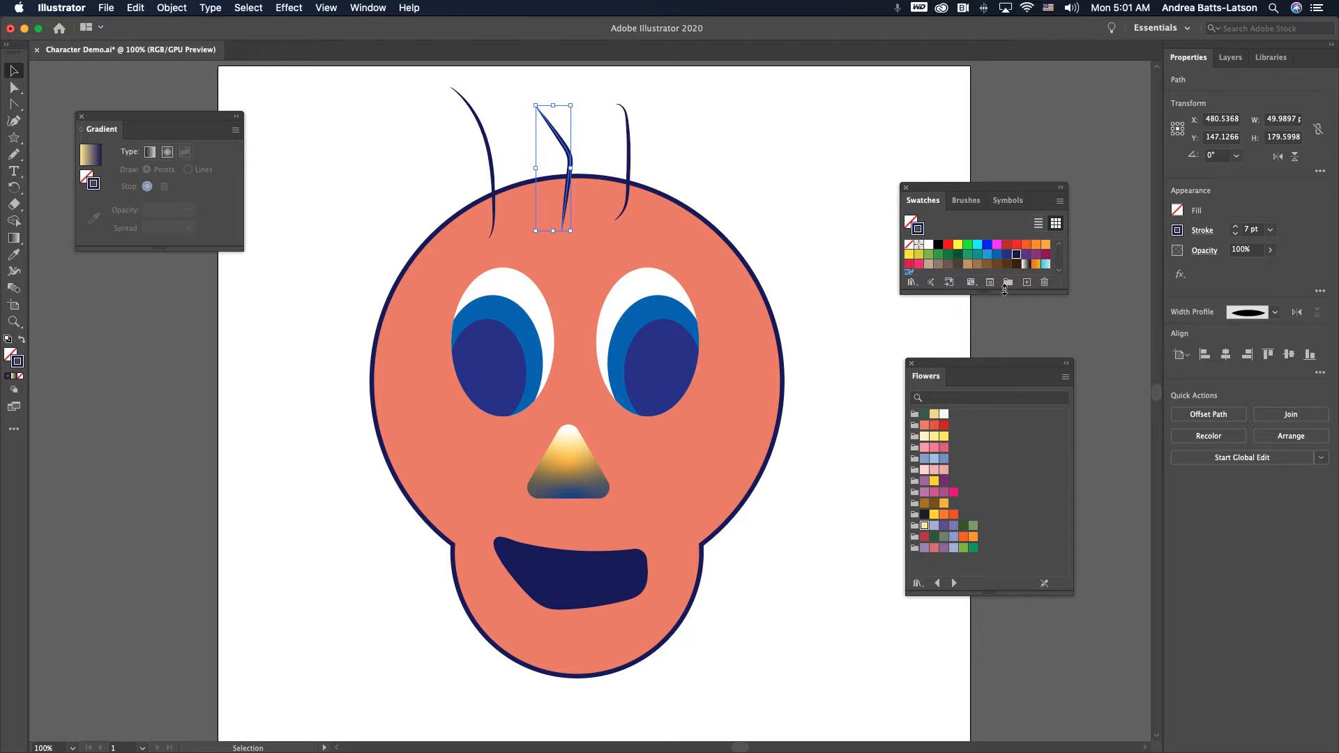
drag(1004, 290, 1005, 337)
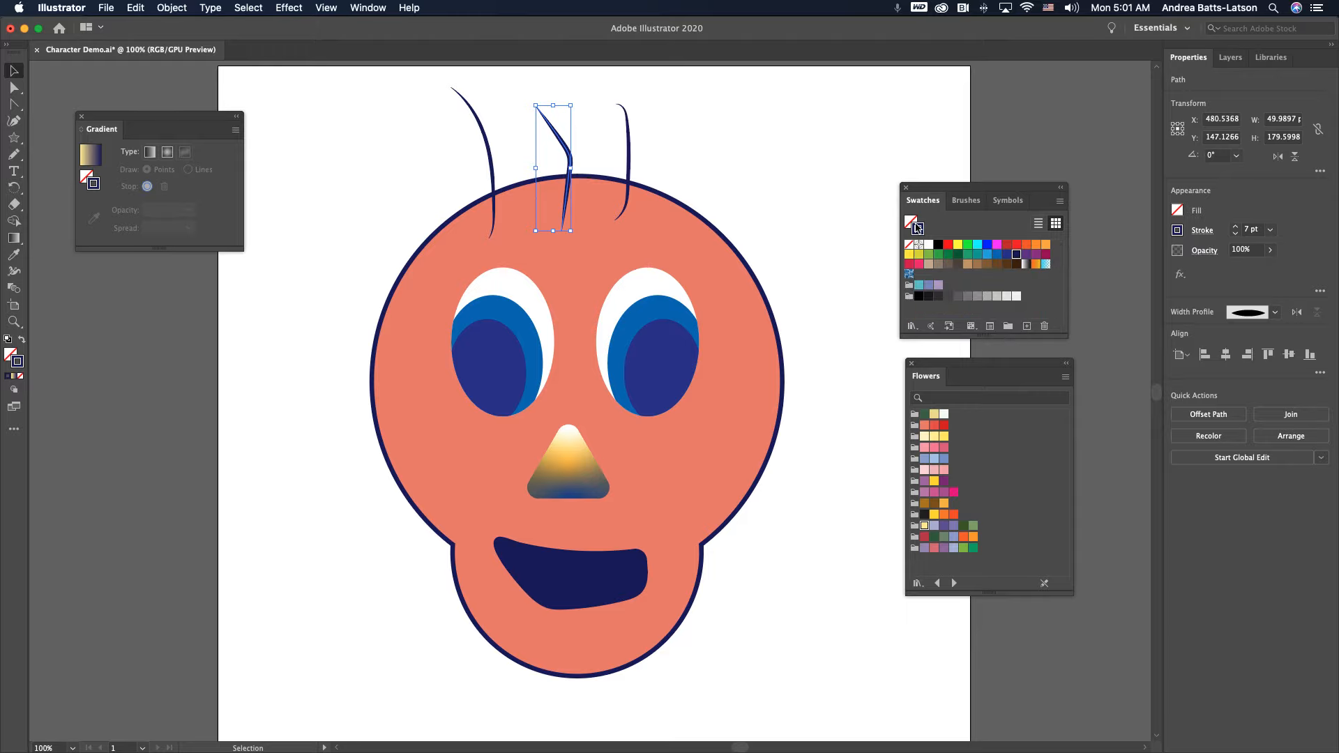
click(995, 255)
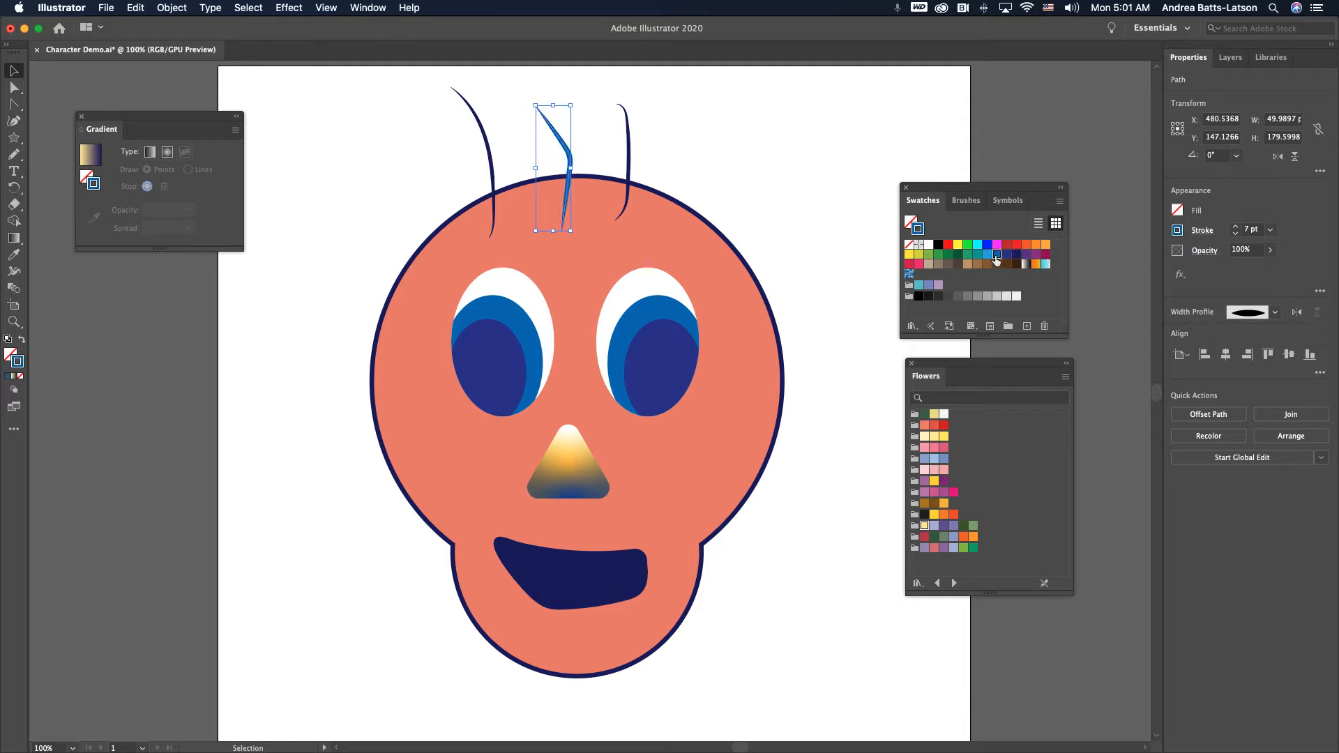
click(628, 157)
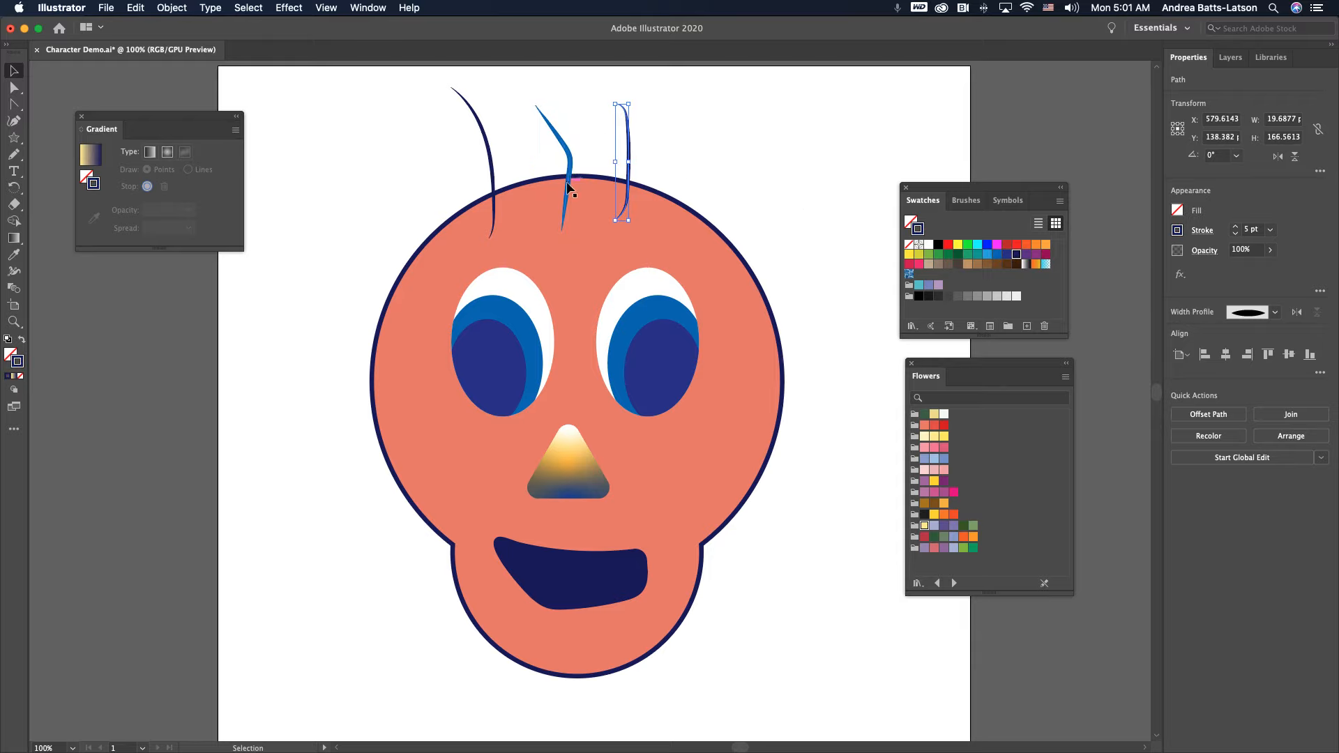
click(1045, 255)
click(383, 129)
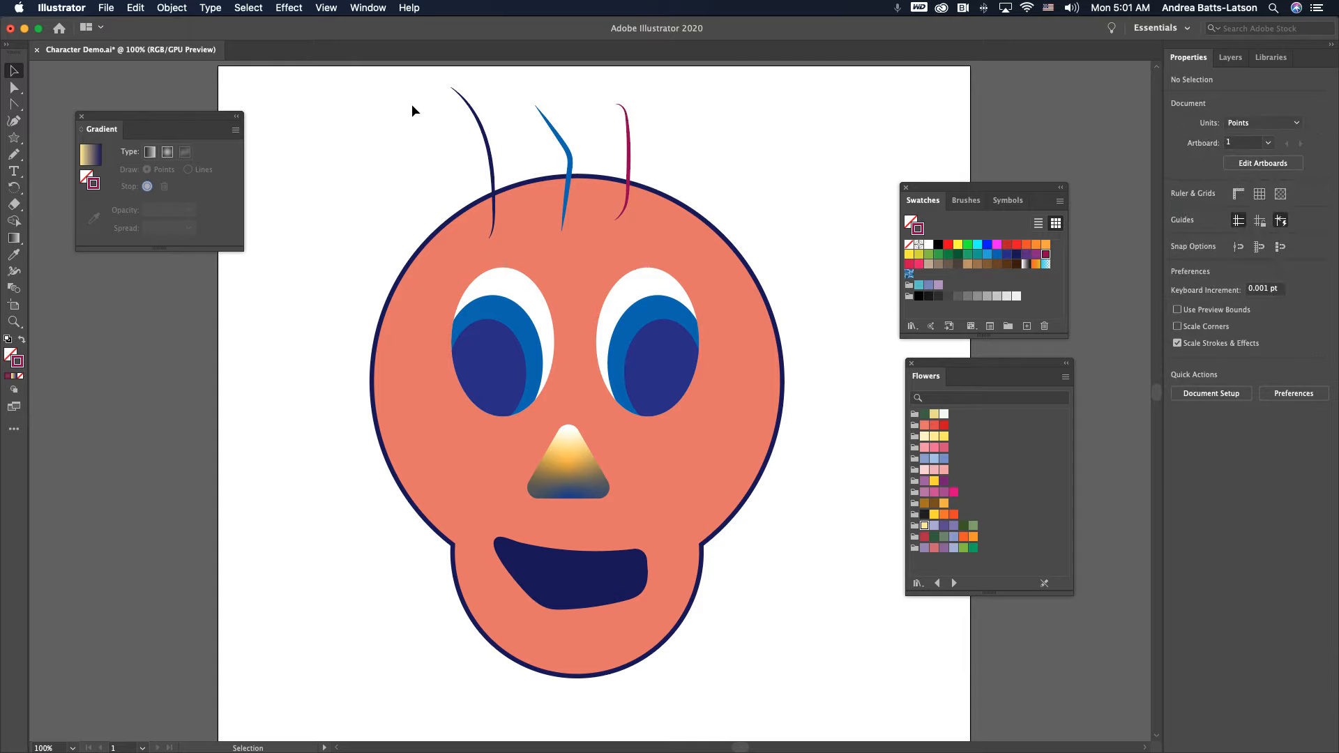
Step: Blend the three hair strands together with the Blend tool, from the left strand through the middle to the right one
mouse_move(414, 106)
mouse_down()
mouse_move(609, 118)
mouse_move(641, 147)
mouse_up()
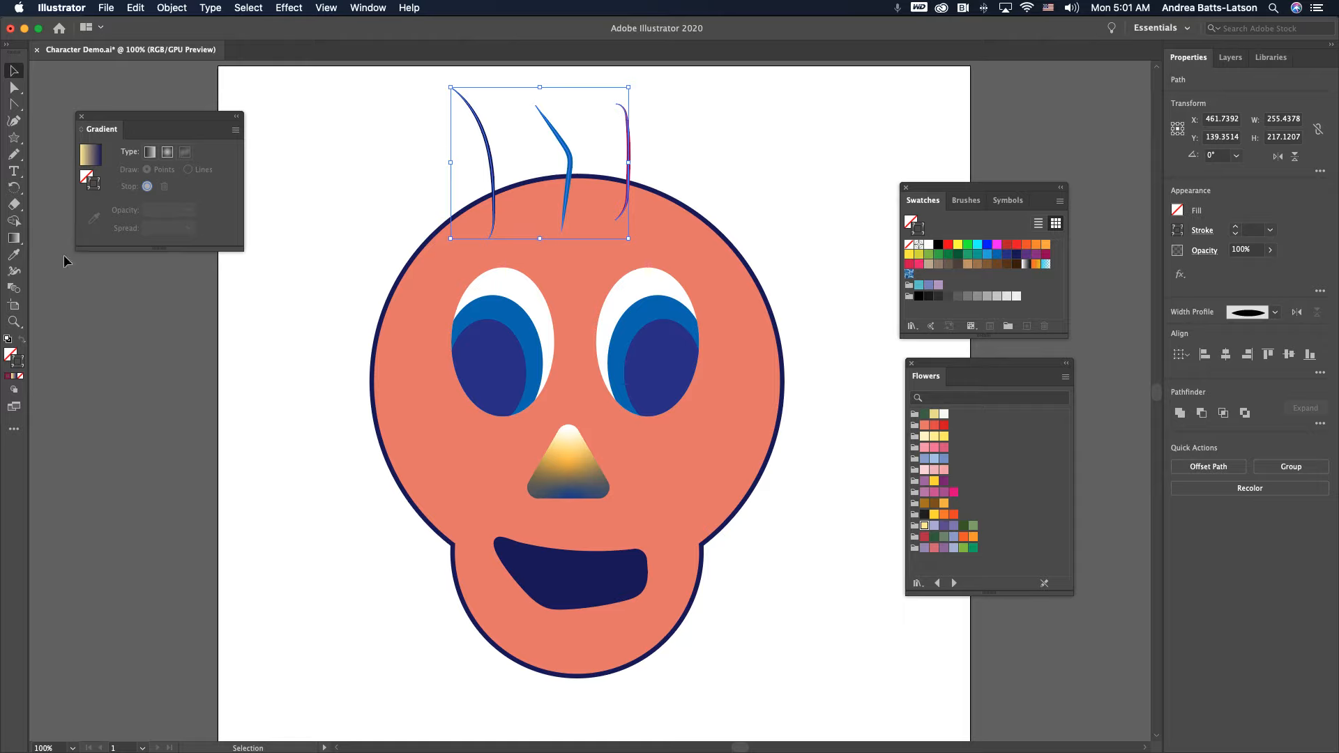
click(11, 290)
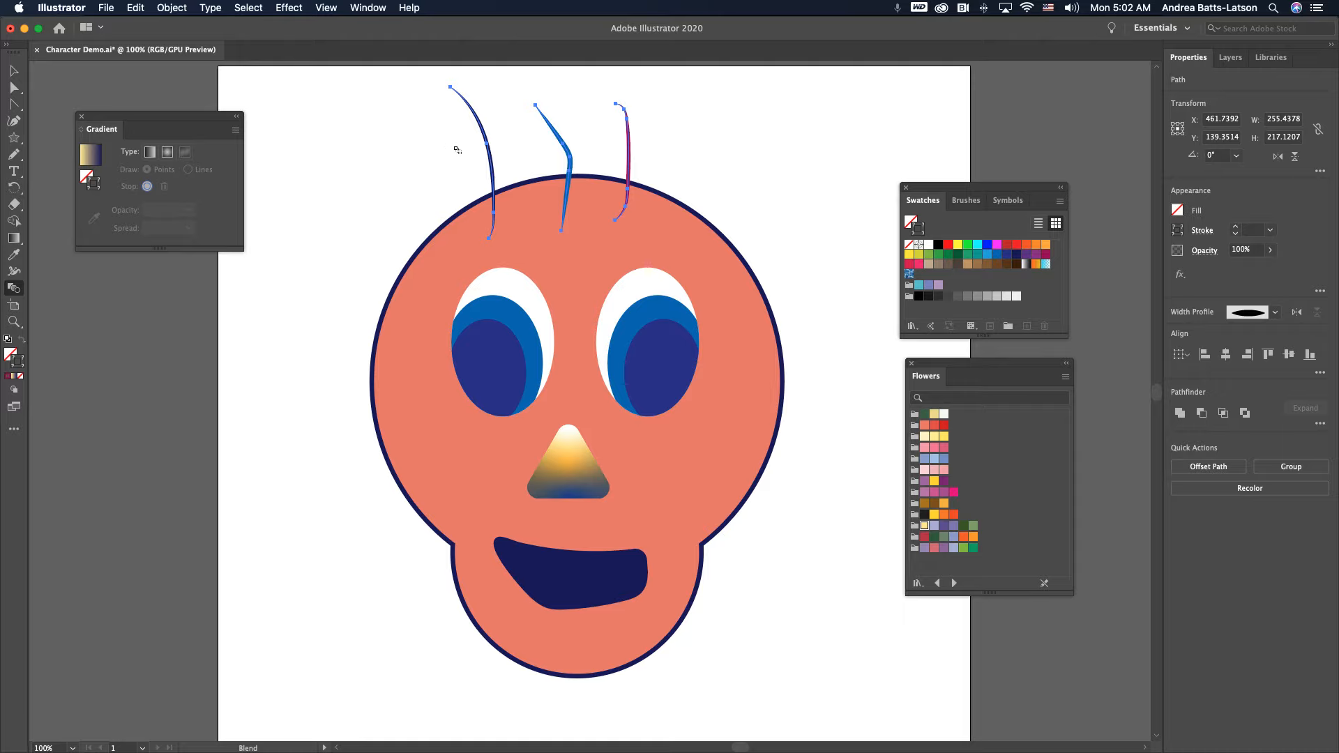
click(489, 151)
click(564, 146)
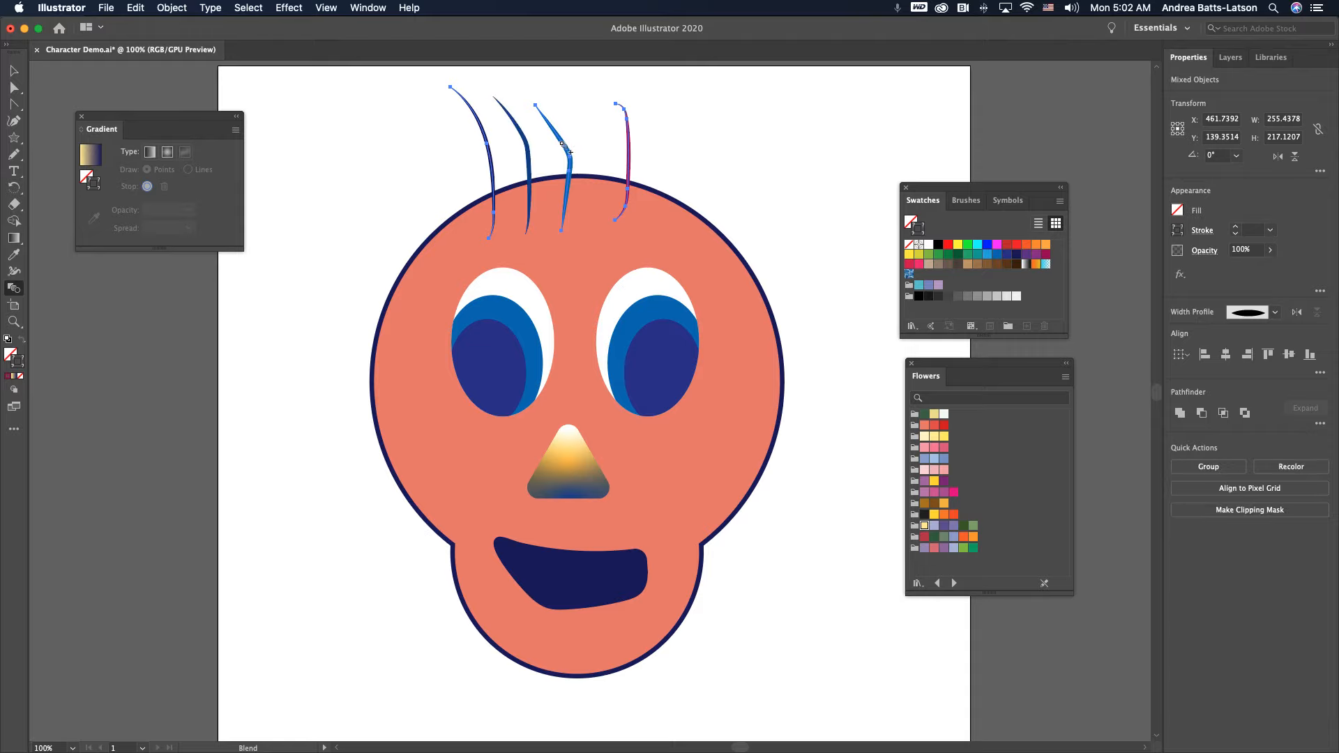
click(628, 146)
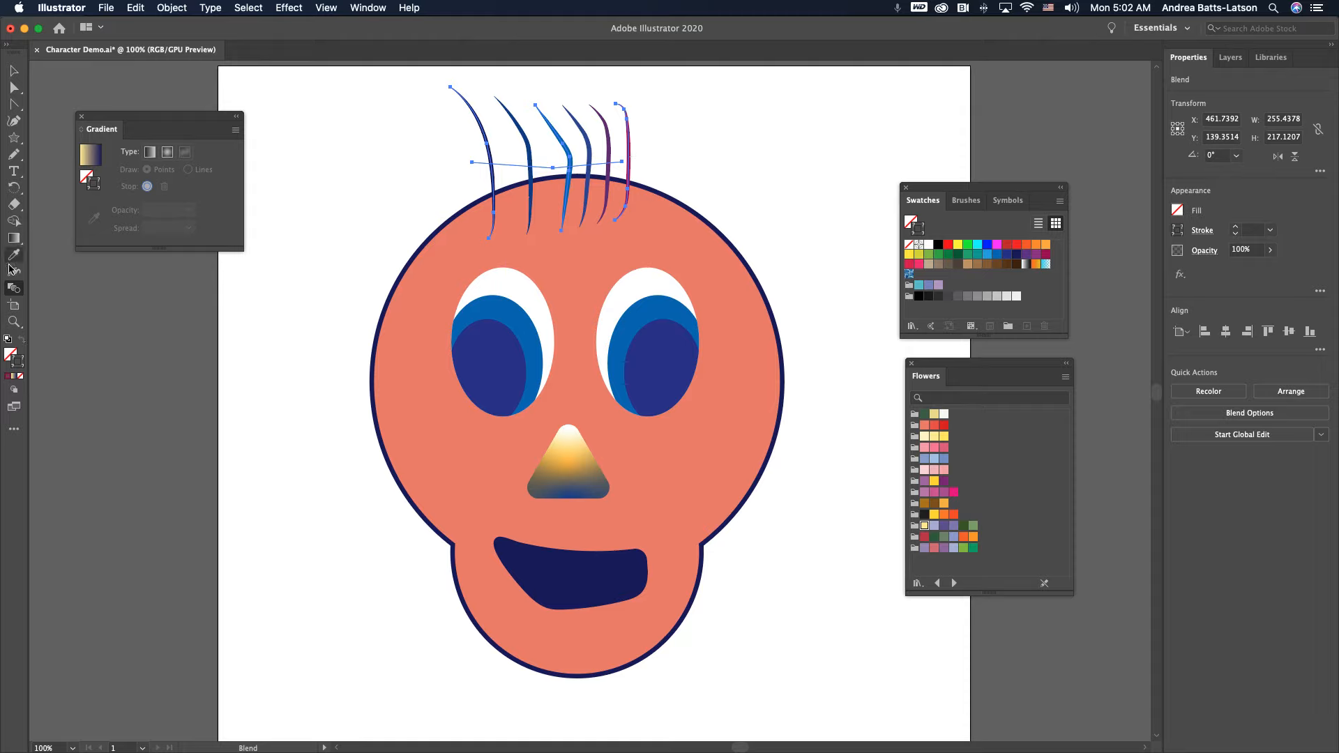
Step: Set the hair blend's spacing to Specified Steps with 7 steps, with the preview turned on
double_click(14, 288)
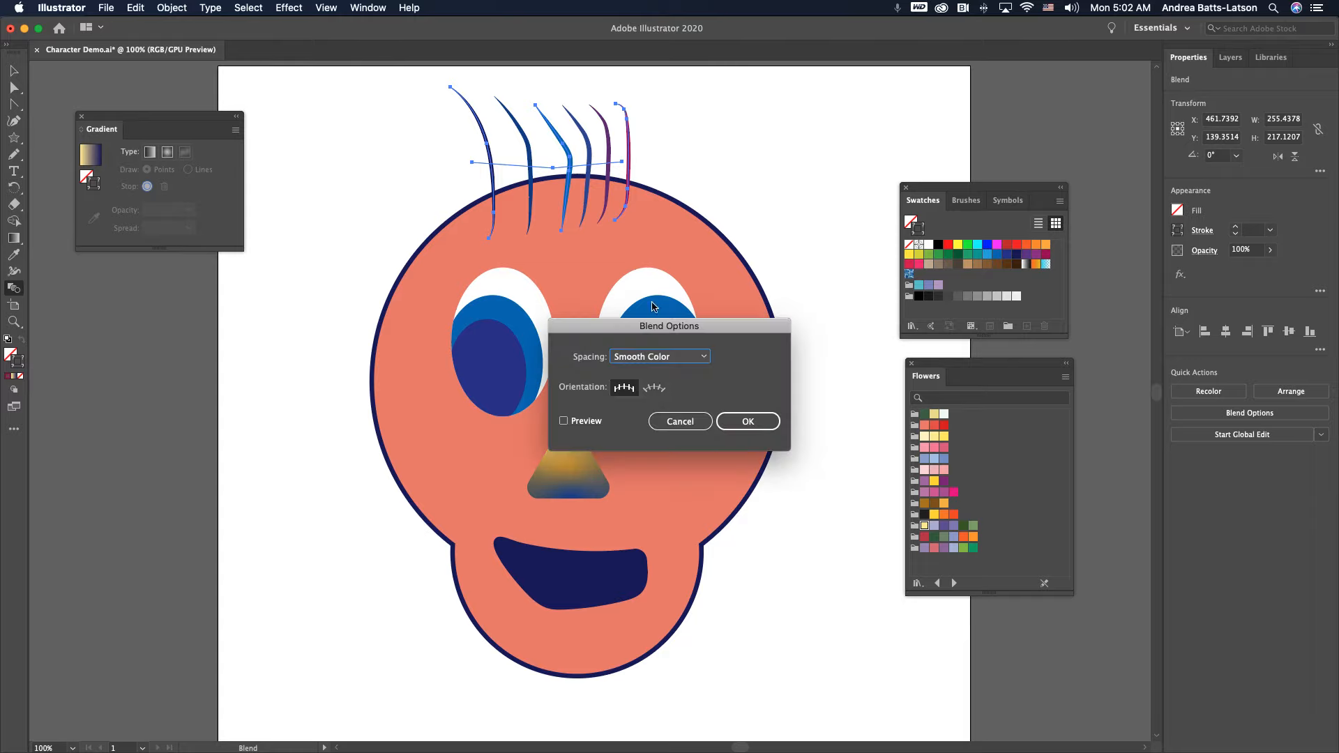
drag(639, 326, 870, 206)
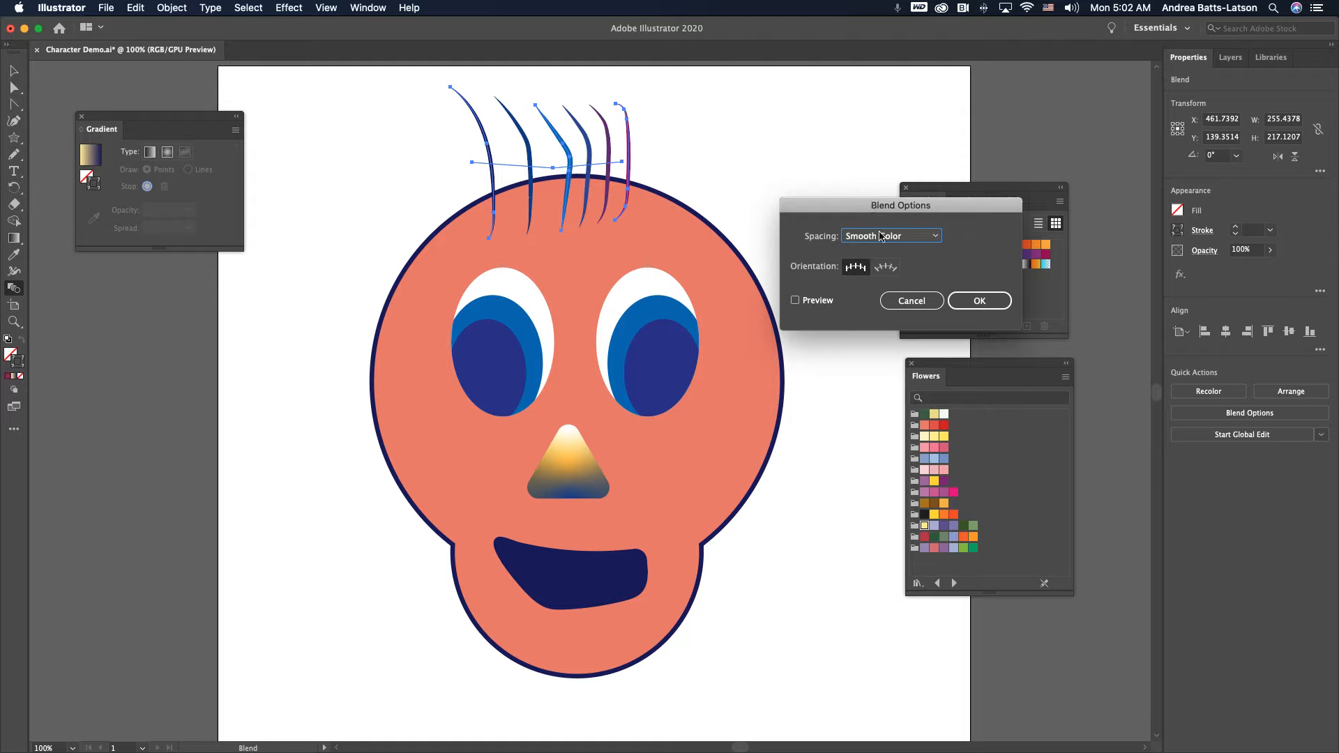
click(796, 301)
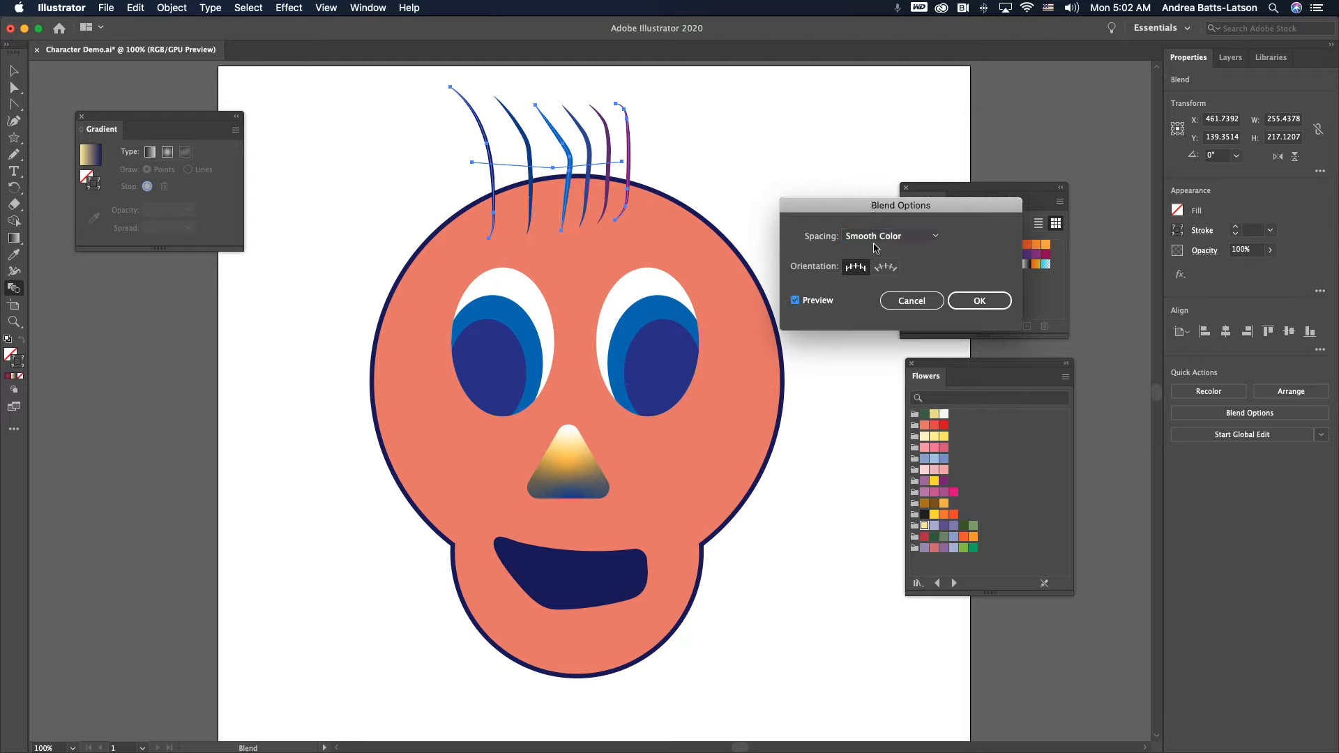
click(933, 241)
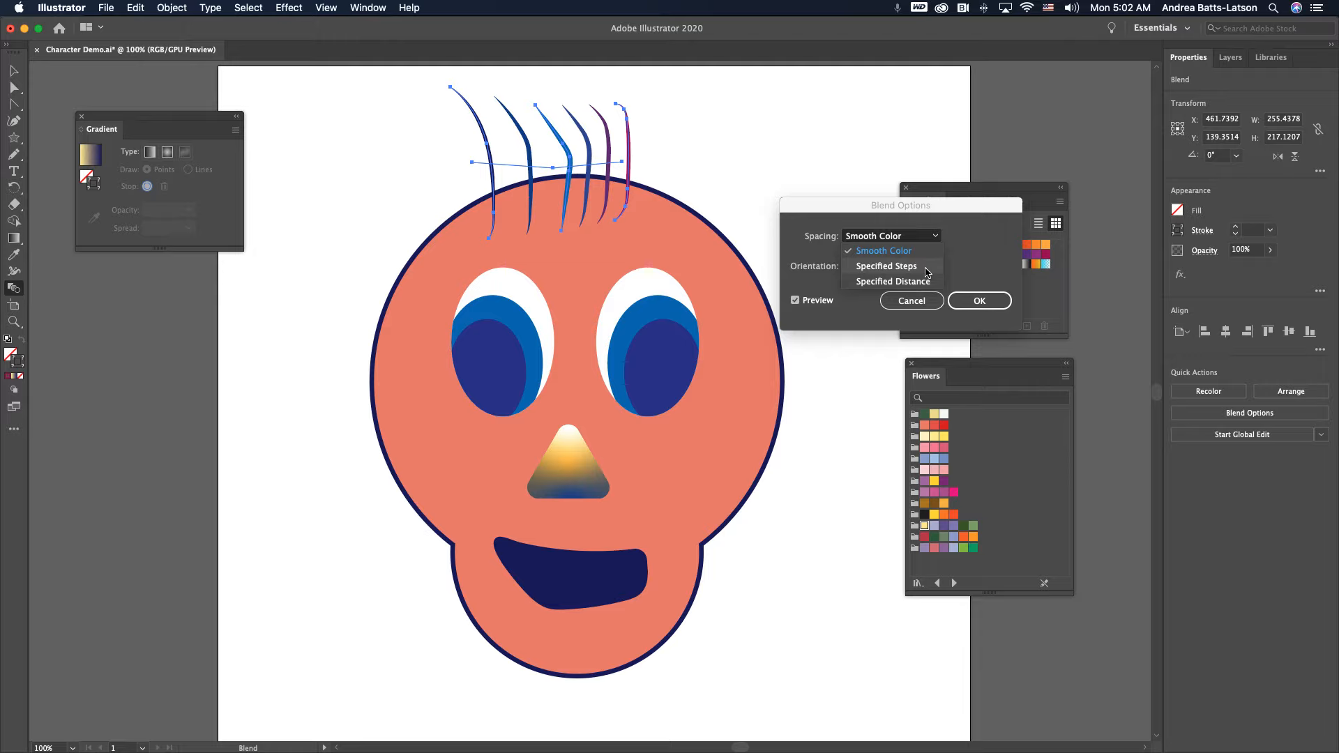
click(927, 267)
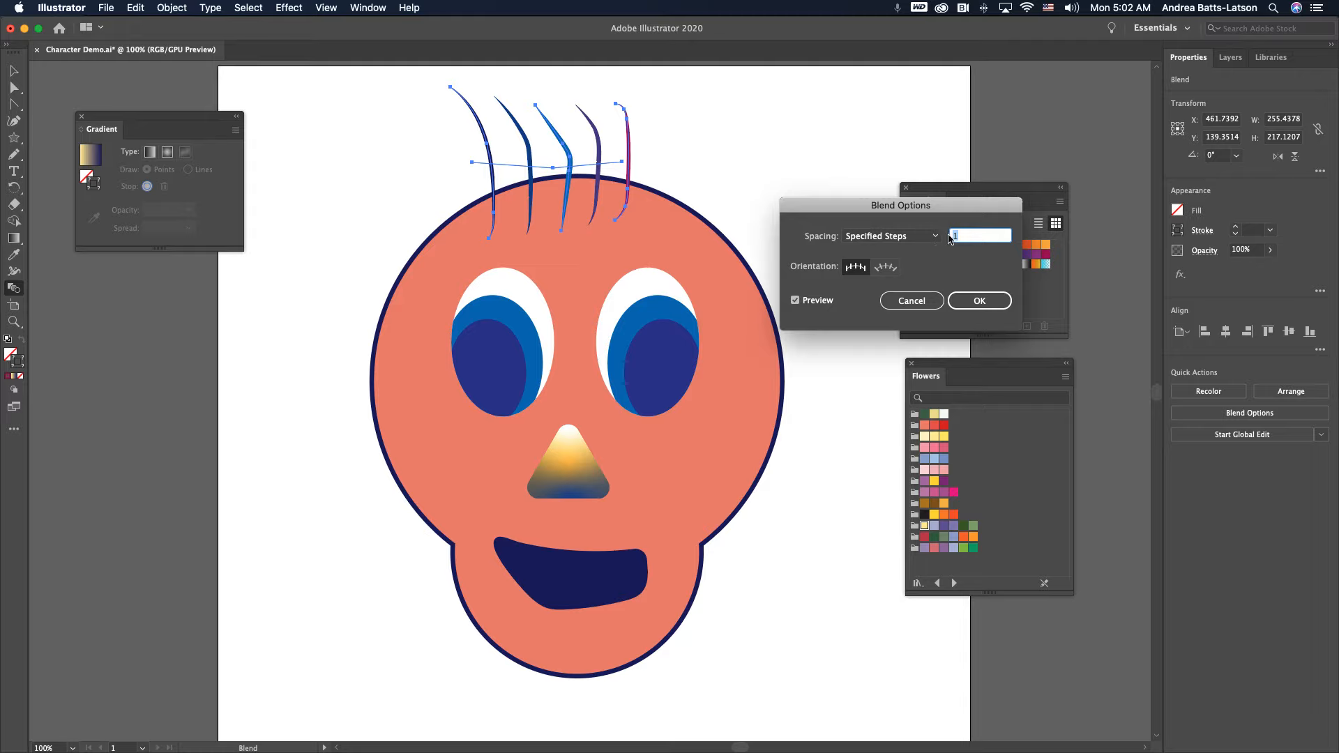
text(7)
key(Tab)
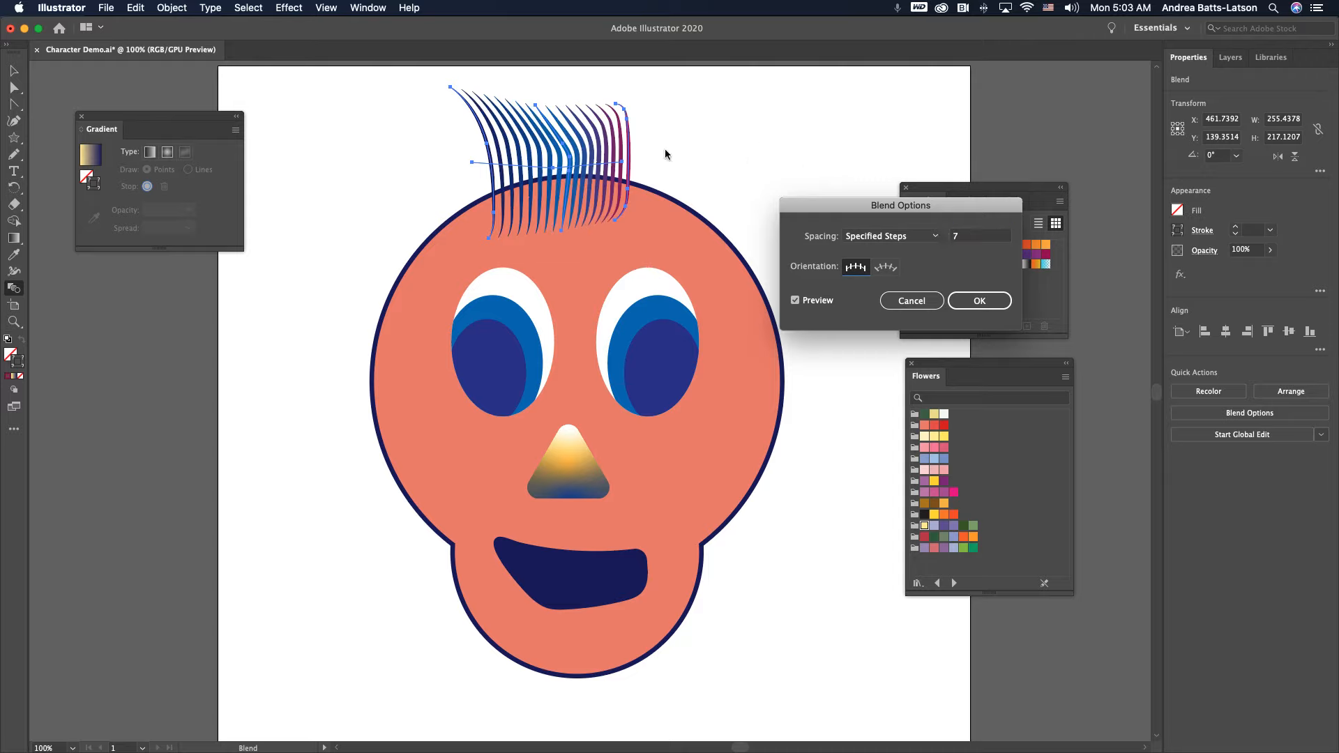
Step: Try raising the hair blend's specified steps gradually up to 34
double_click(980, 236)
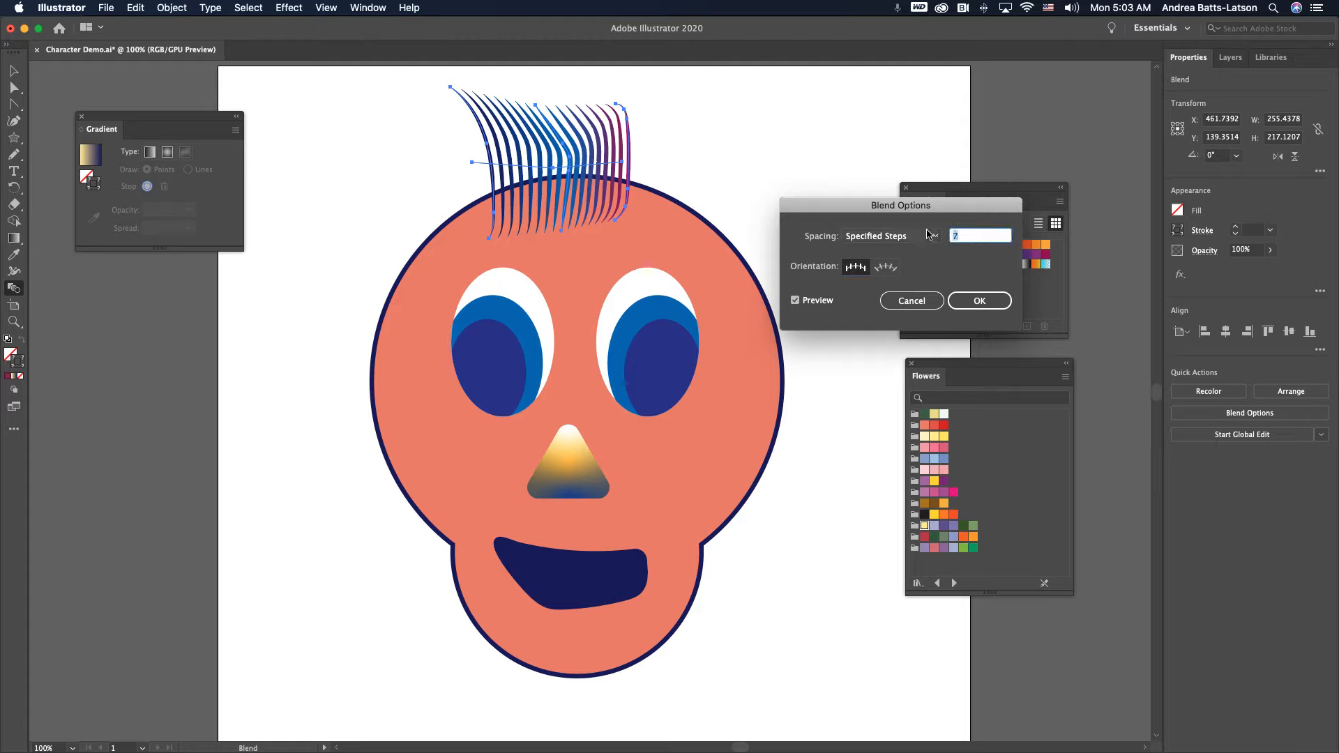
key(Up)
key(Up)
key(Up)
key(Up)
key(Up)
key(Up)
key(Up)
key(Up)
key(Up)
key(Up)
key(Up)
key(Up)
key(Up)
key(Up)
key(Up)
key(Up)
key(Up)
key(Up)
key(Up)
key(Up)
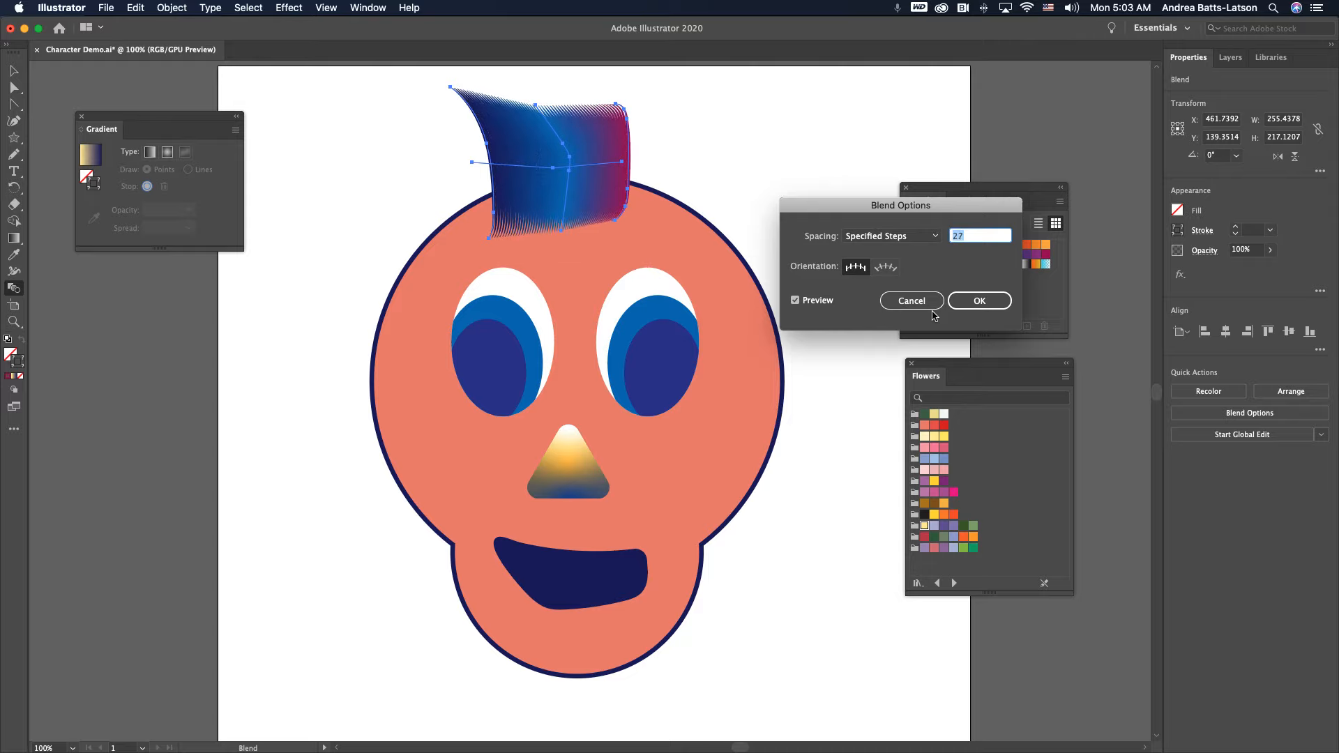
key(Up)
key(Up)
key(Up)
key(Up)
key(Up)
key(Up)
key(Up)
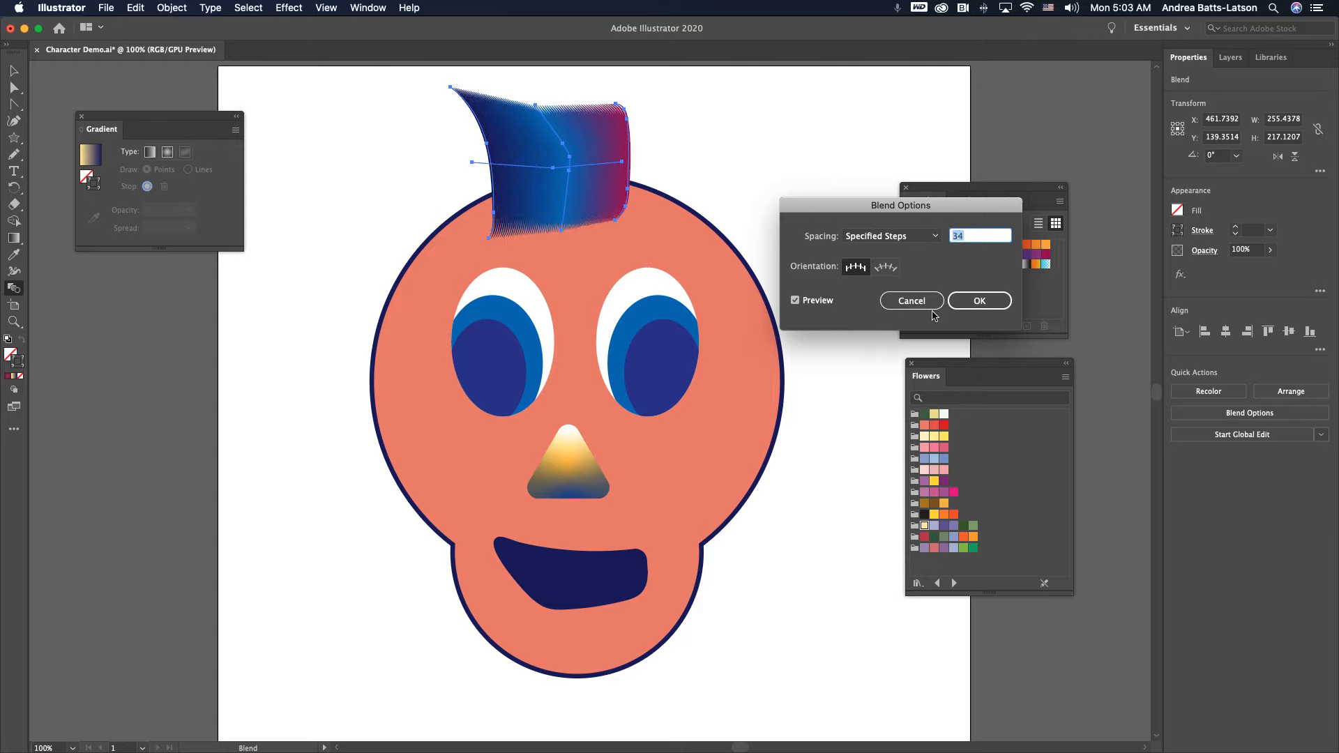
Step: Lower the hair blend's specified steps to 3 and apply the blend options
key(Down)
key(Down)
key(Down)
key(Down)
key(Down)
key(Down)
key(Down)
key(Down)
key(Down)
key(Down)
key(Down)
key(Down)
key(Down)
key(Down)
key(Down)
key(Down)
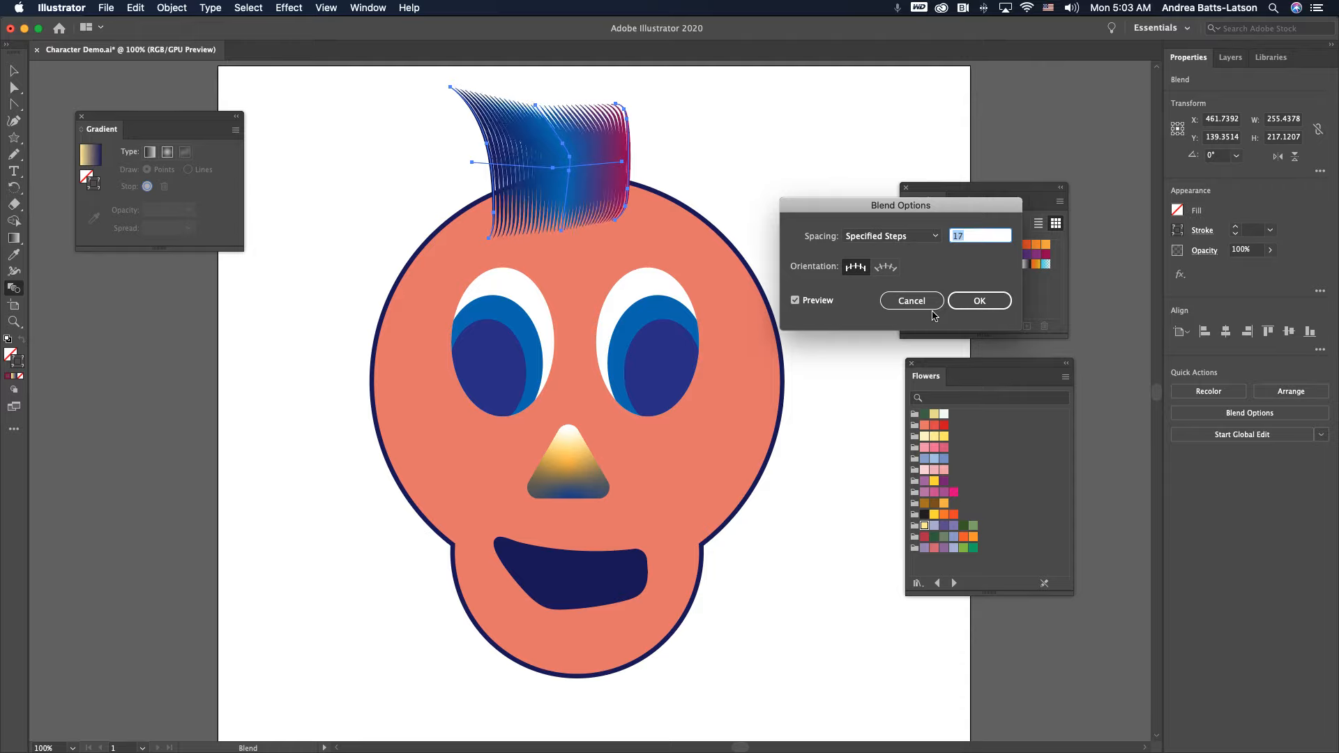
key(Down)
key(Down)
key(Down)
key(Down)
key(Down)
key(Down)
key(Down)
key(Down)
key(Down)
key(Down)
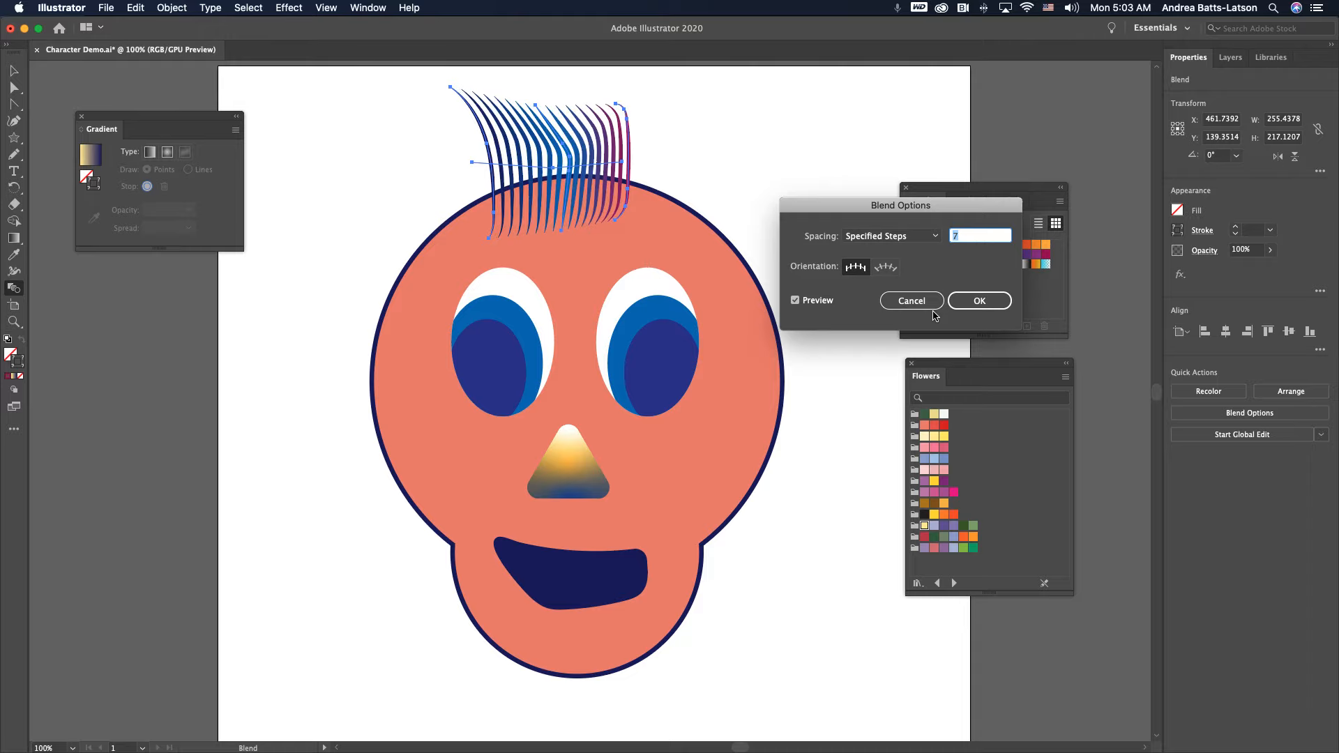
key(Down)
key(Down)
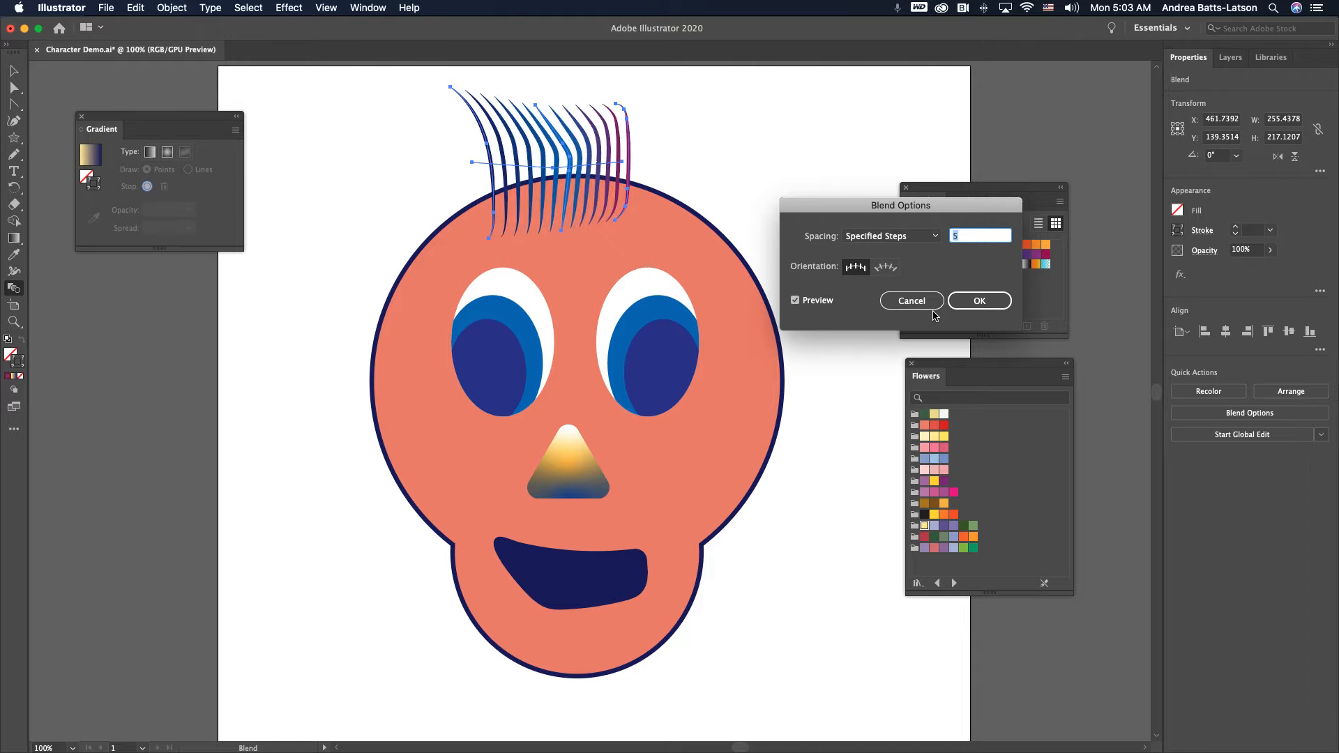
key(Down)
key(Down)
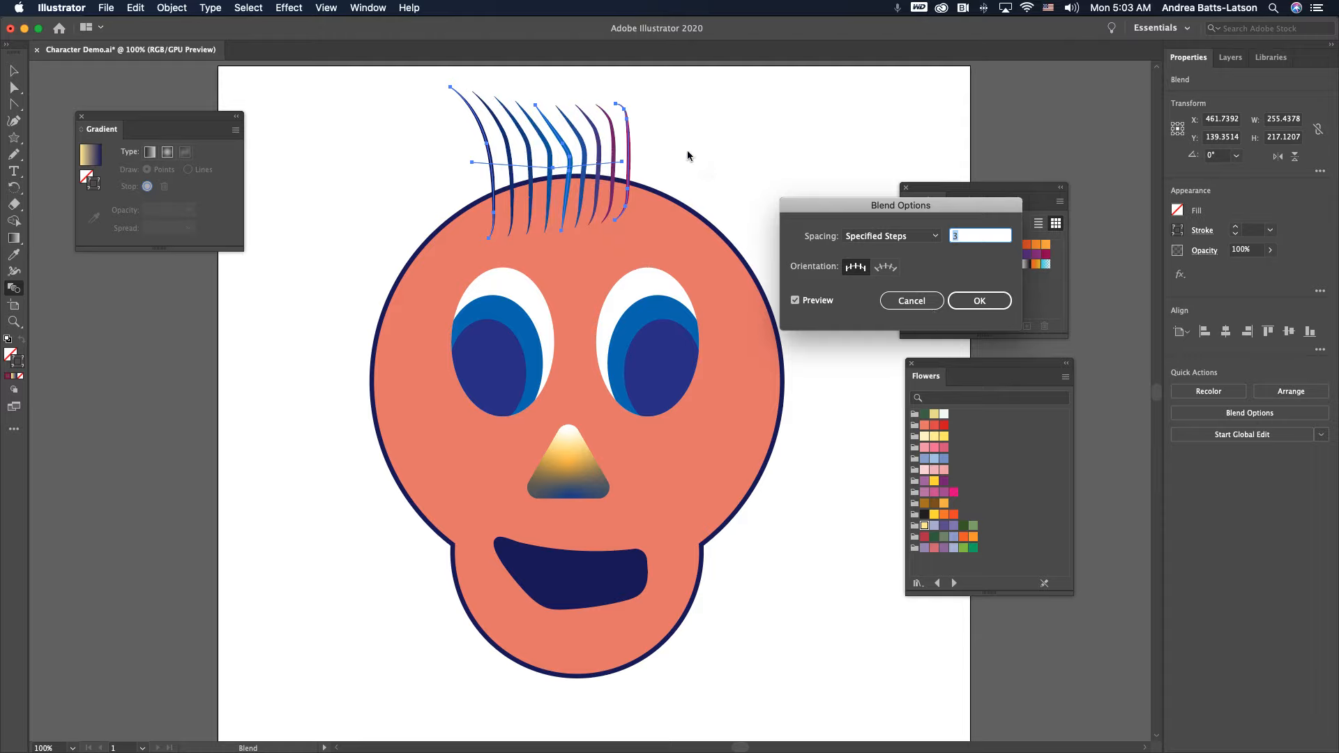
click(979, 301)
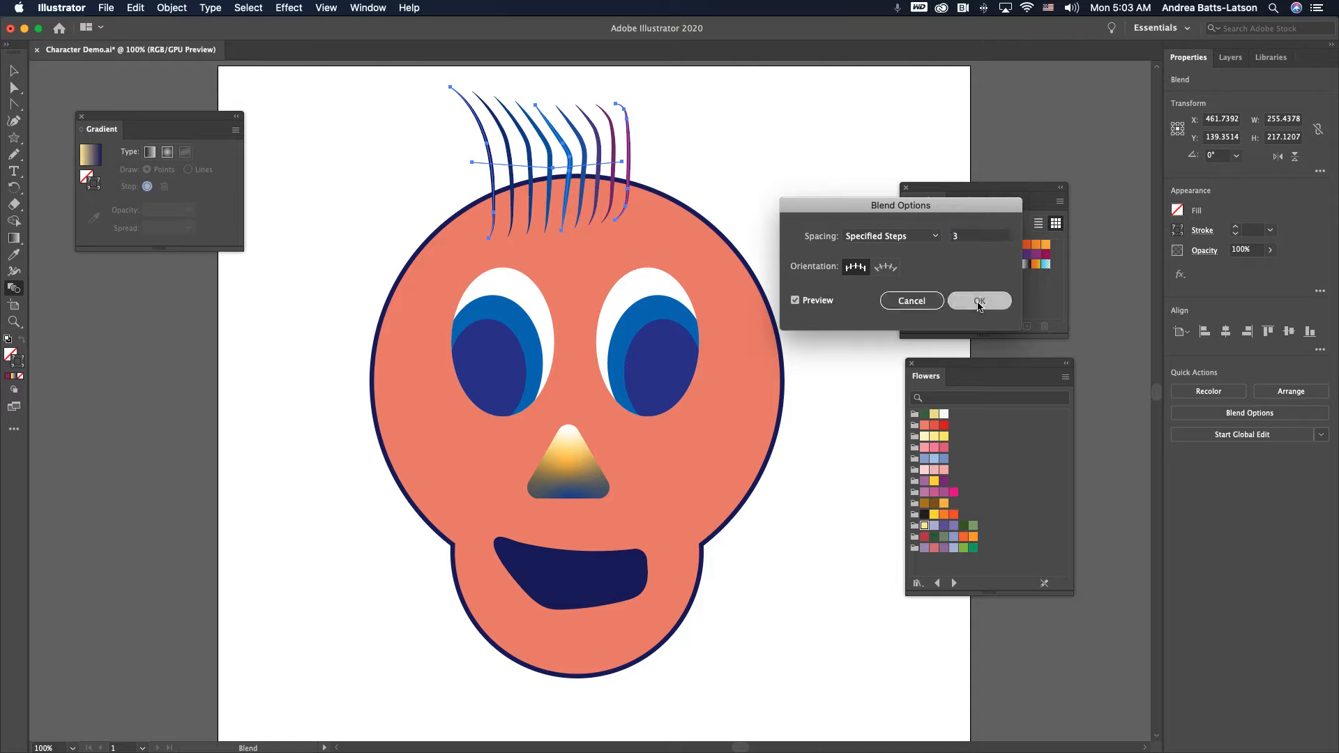
Step: Scale the blended hair down to about 224 by 191 pt, position it on top of the head, and deselect it
click(14, 72)
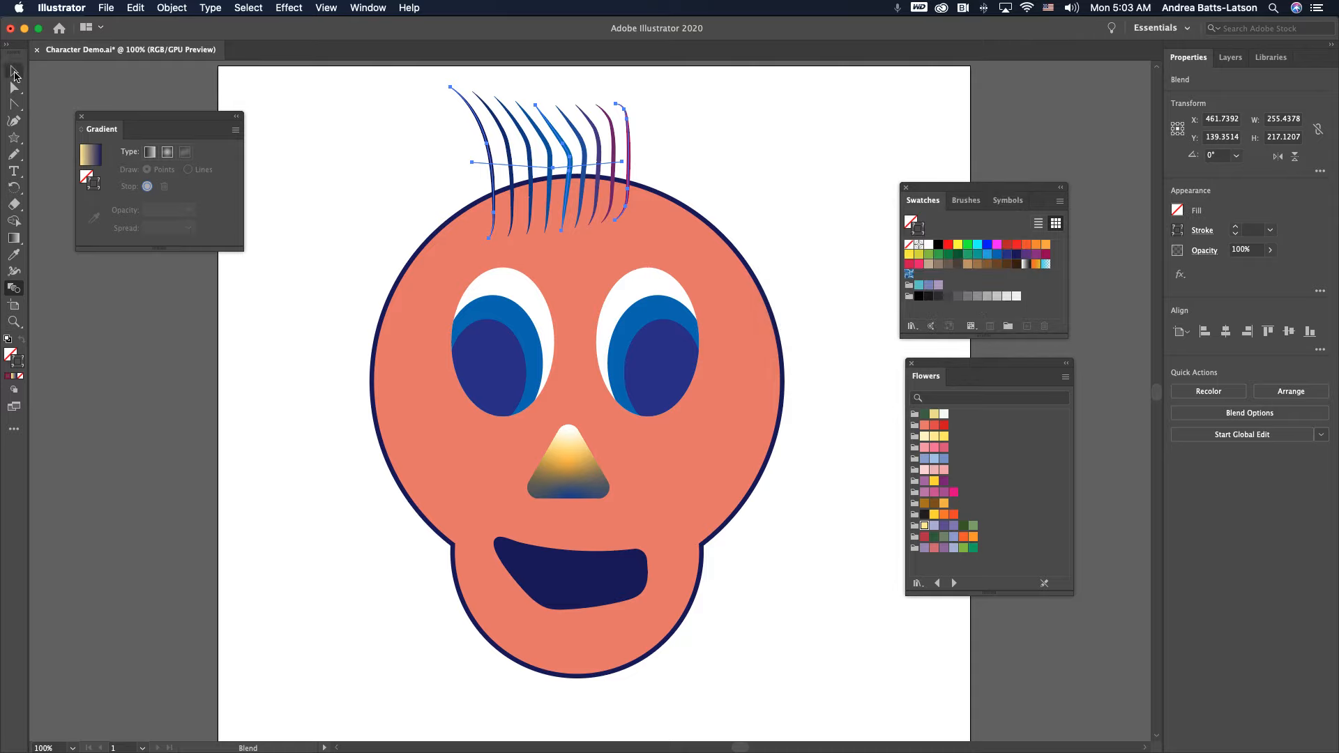
scroll(507, 149, up, 3)
scroll(507, 150, left, 1)
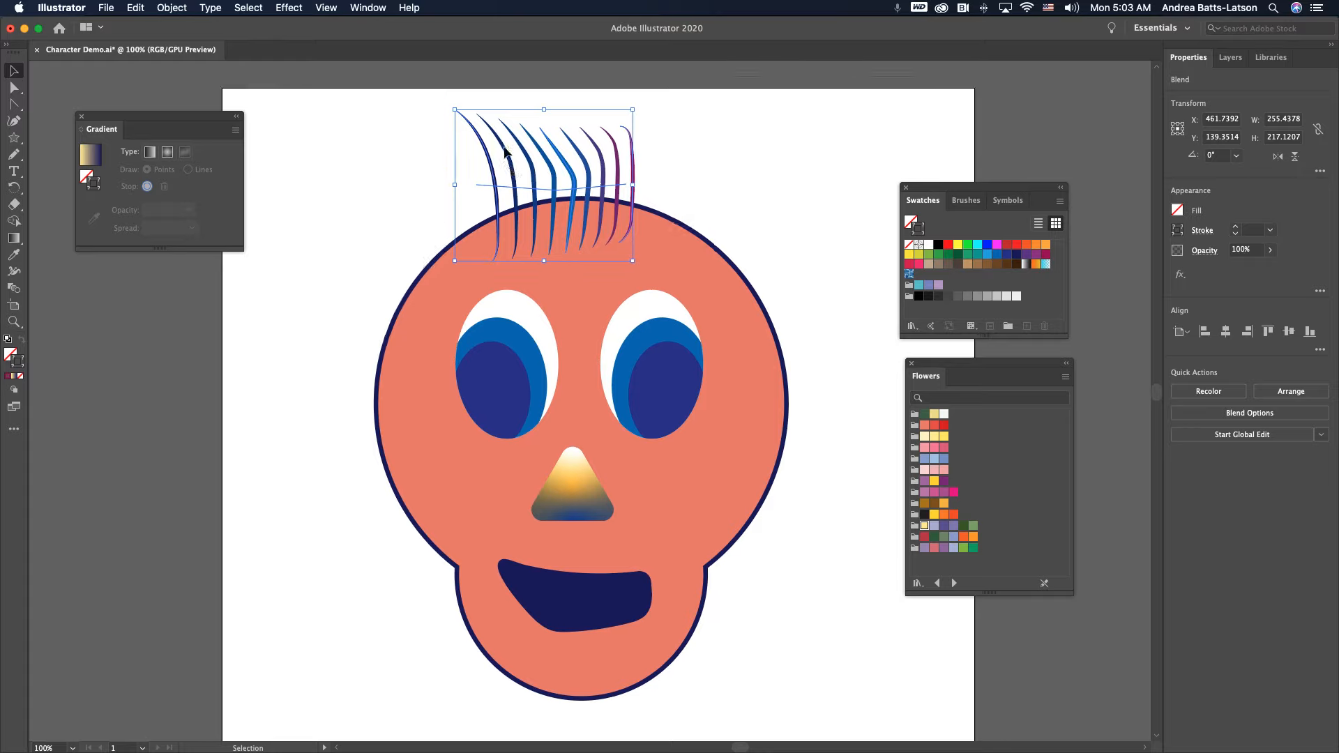
drag(586, 261, 604, 281)
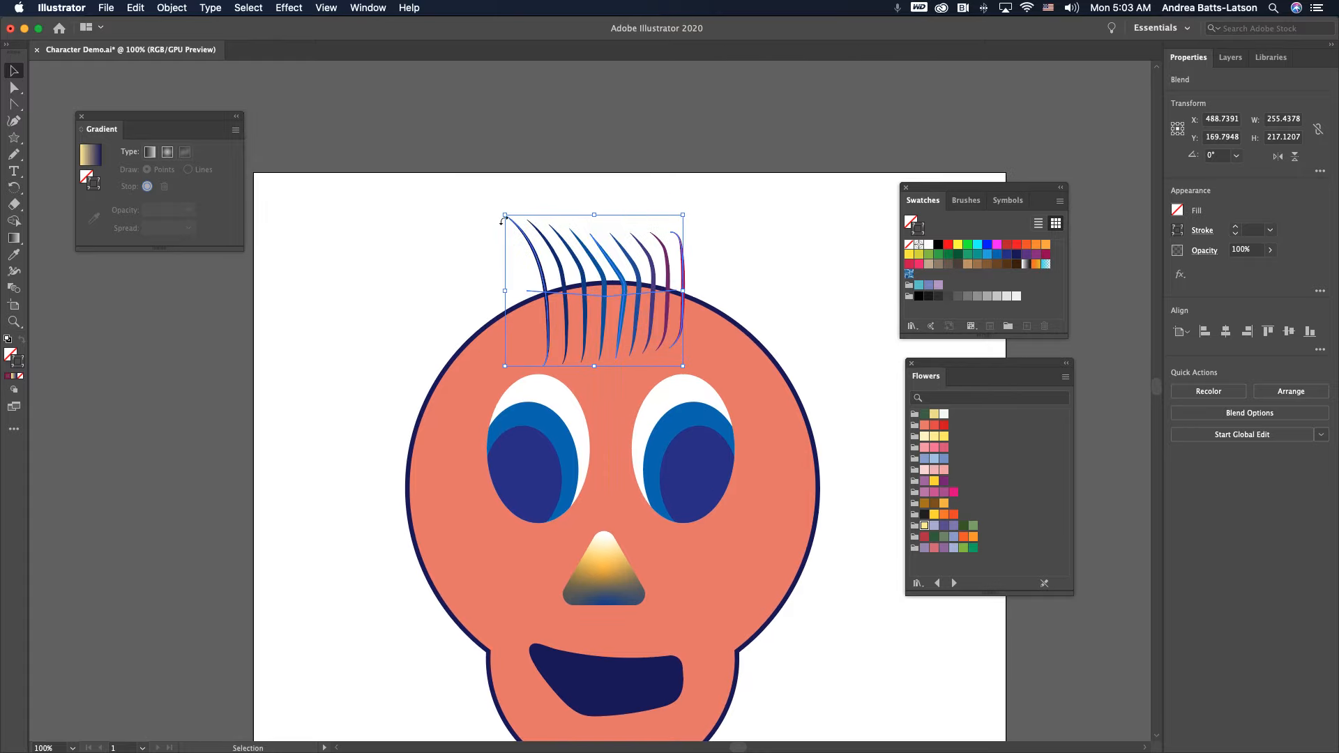
drag(504, 216, 526, 235)
drag(563, 296, 531, 279)
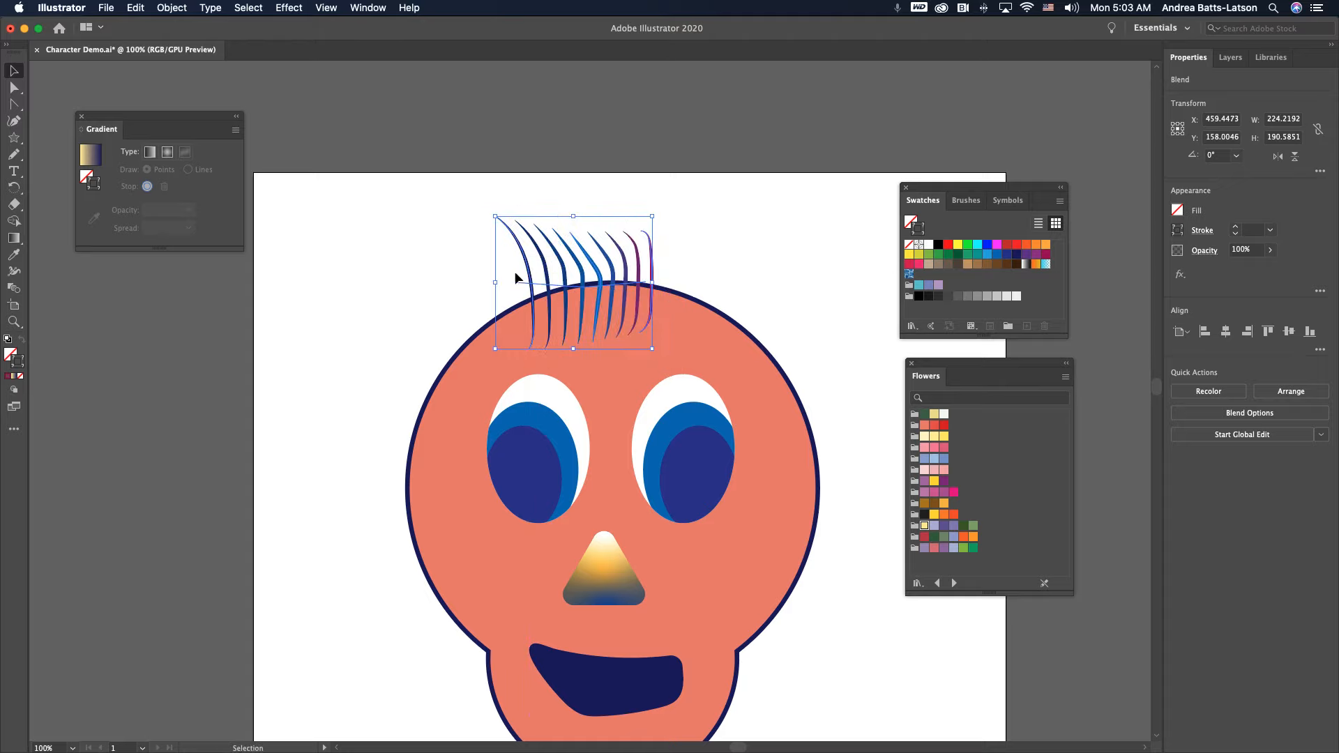
click(434, 270)
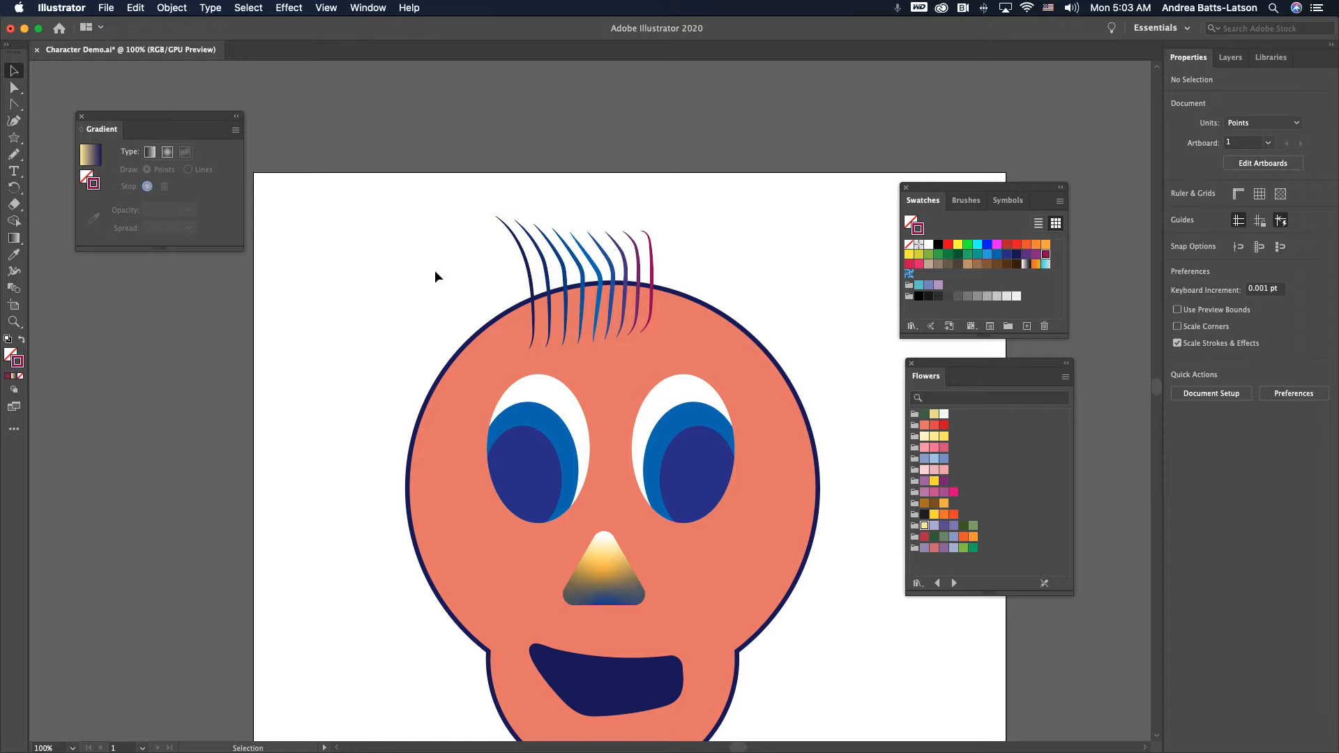
Step: Look over the whole face from the hair down to the chin
scroll(433, 270, down, 5)
scroll(434, 269, right, 3)
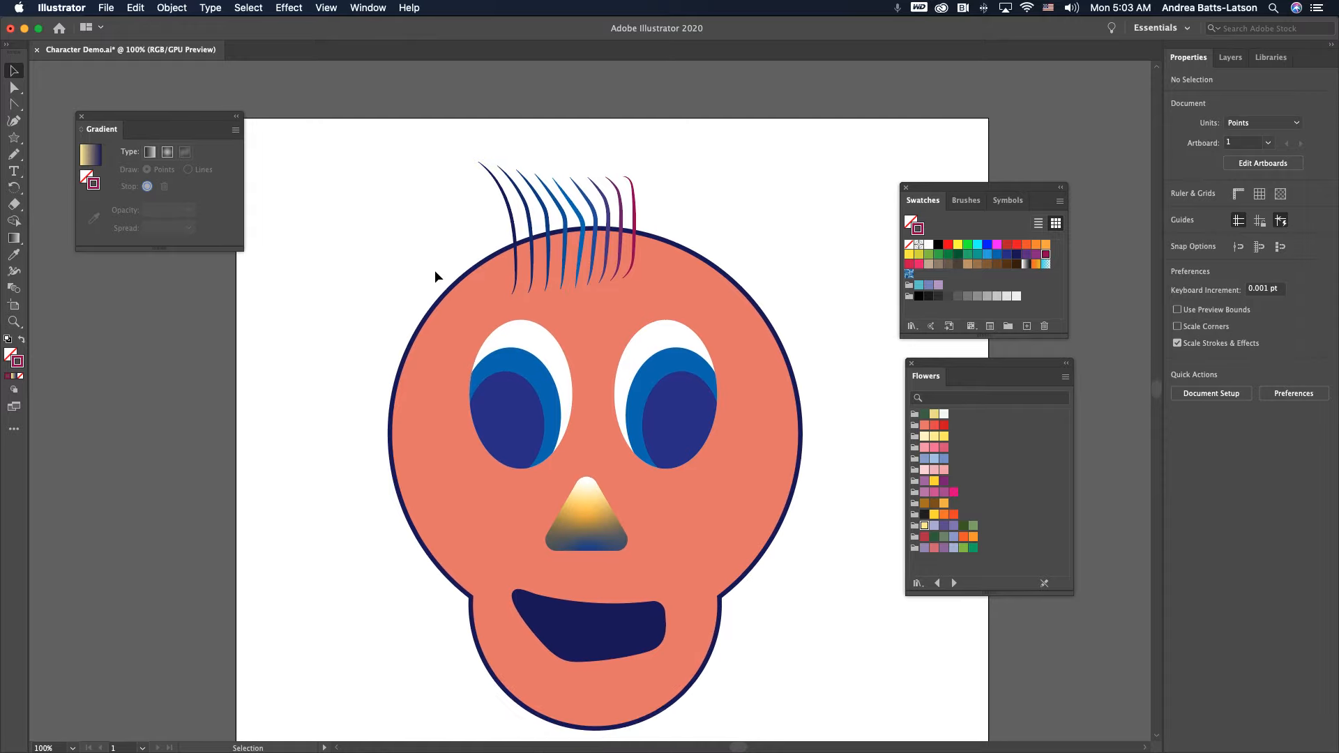
scroll(434, 270, left, 2)
scroll(434, 270, down, 1)
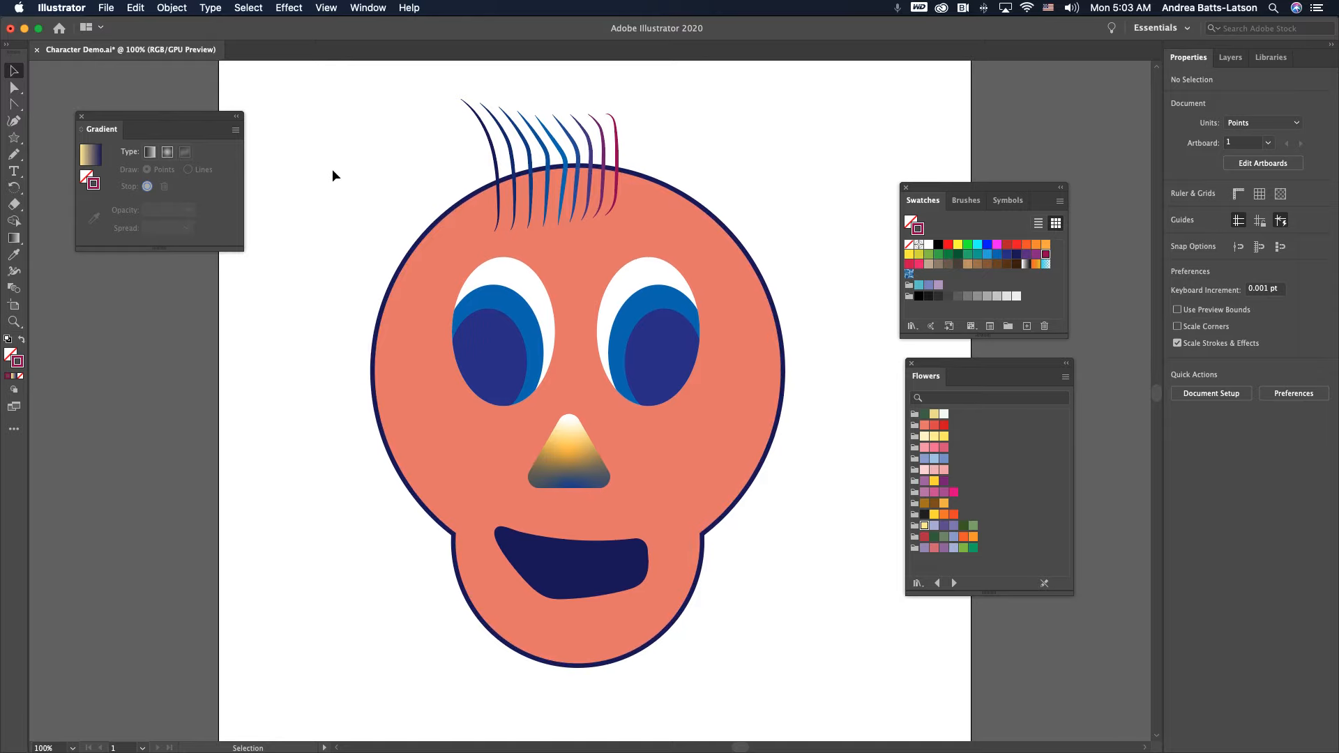
scroll(332, 175, down, 2)
scroll(332, 175, right, 1)
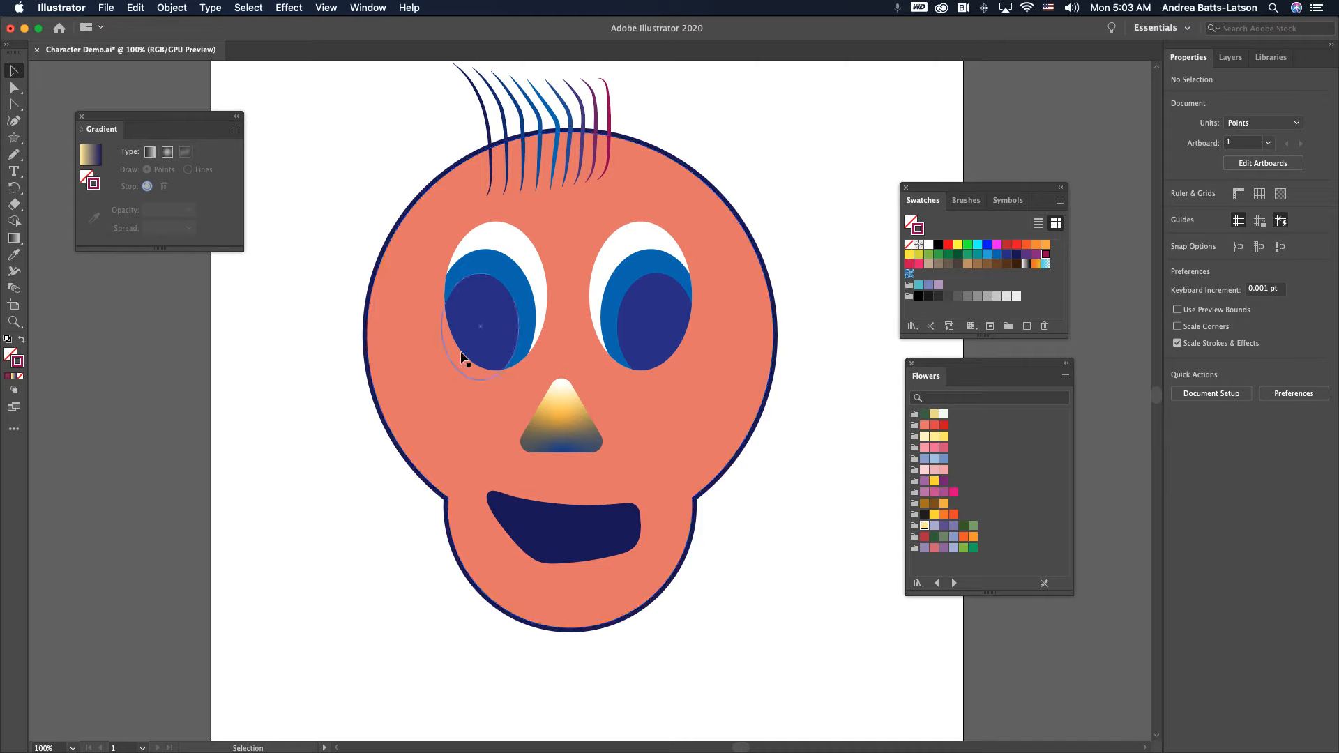
scroll(454, 562, down, 3)
scroll(454, 562, right, 1)
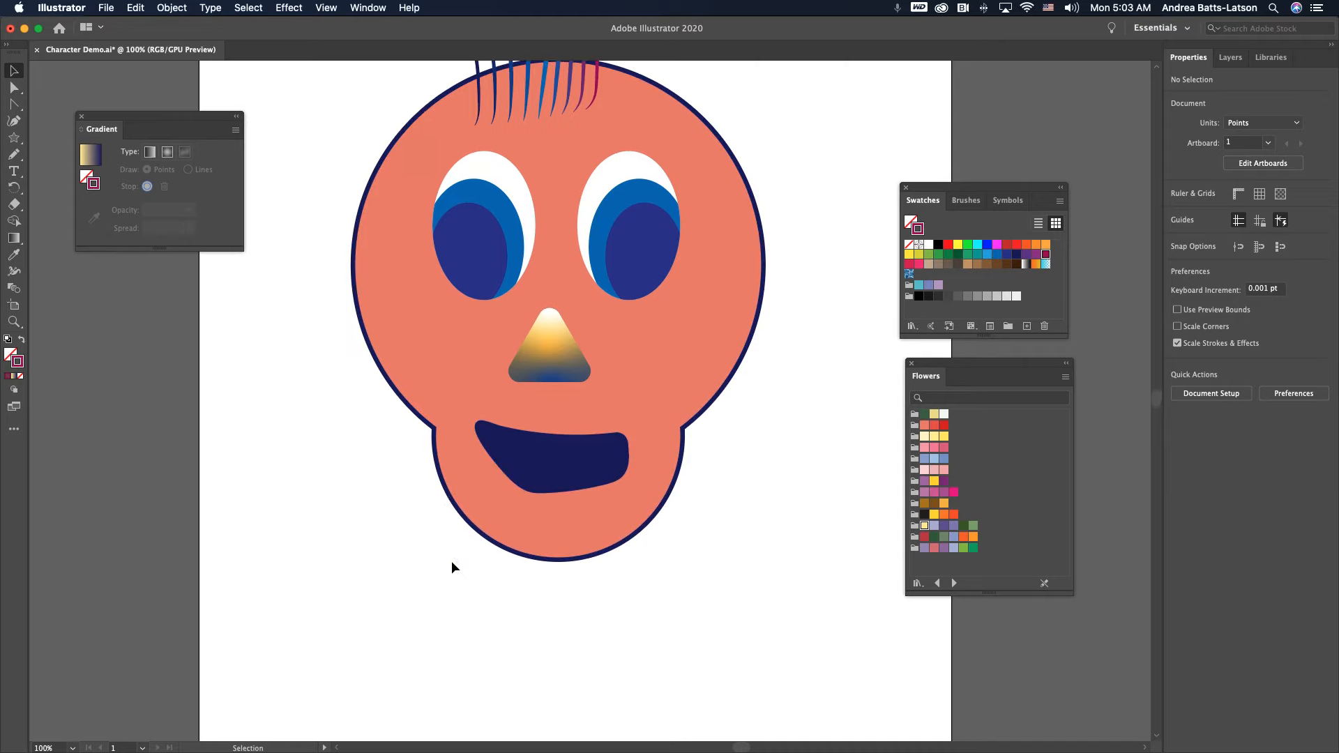
scroll(452, 566, down, 2)
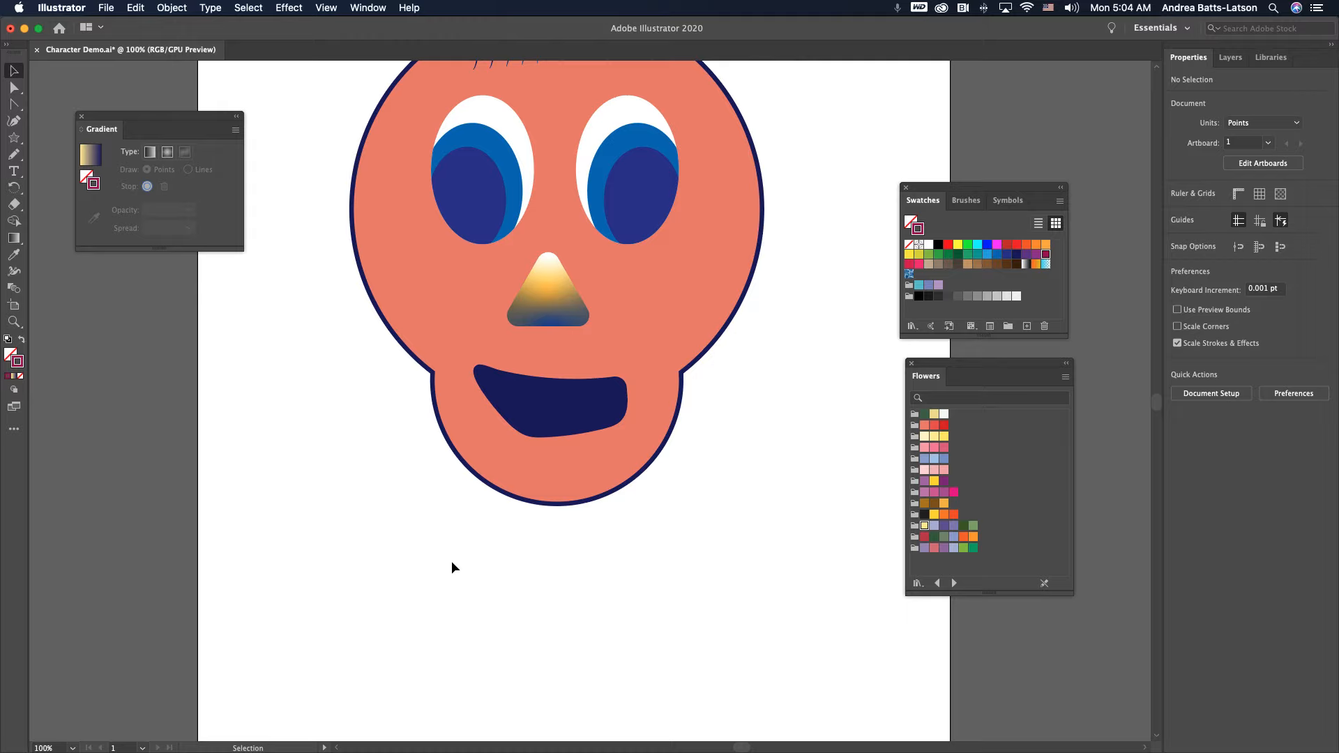
scroll(326, 494, up, 4)
scroll(326, 495, right, 1)
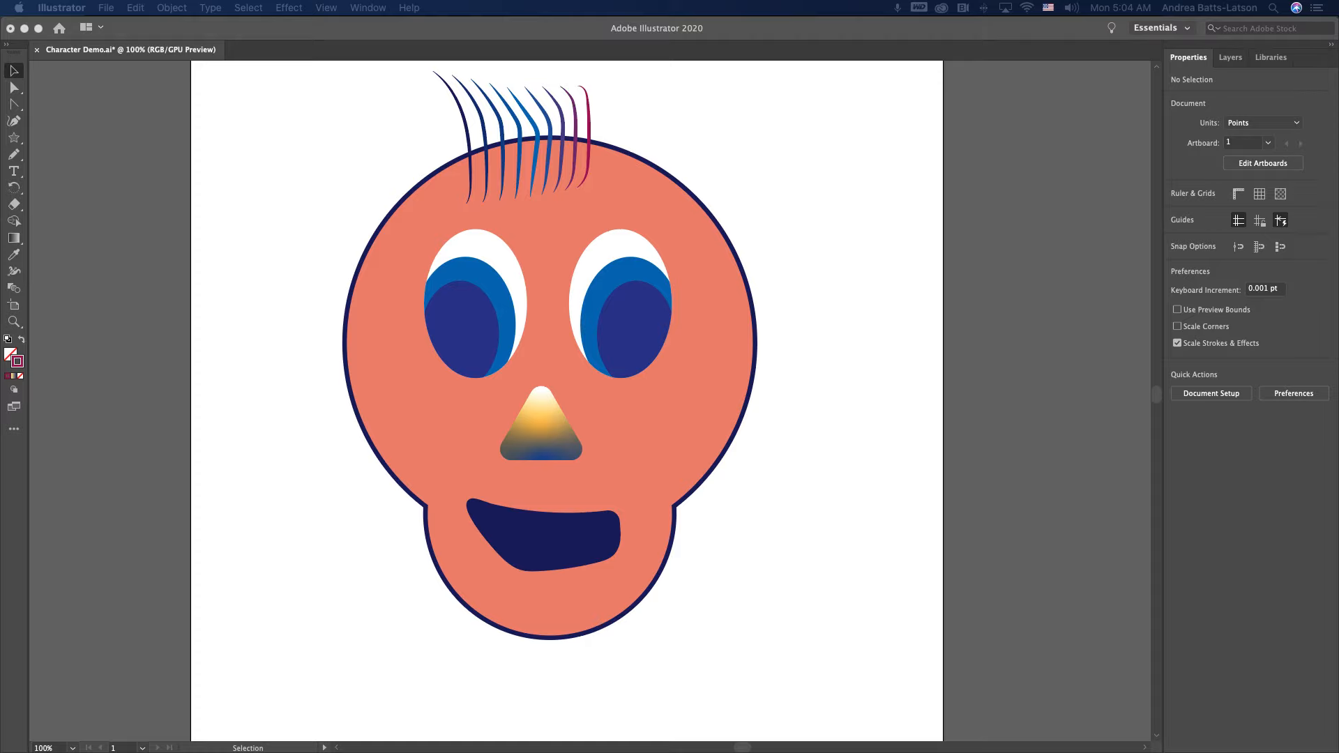
Step: Select the head shape and make the swatches display taller, placed beside the face
scroll(583, 355, down, 5)
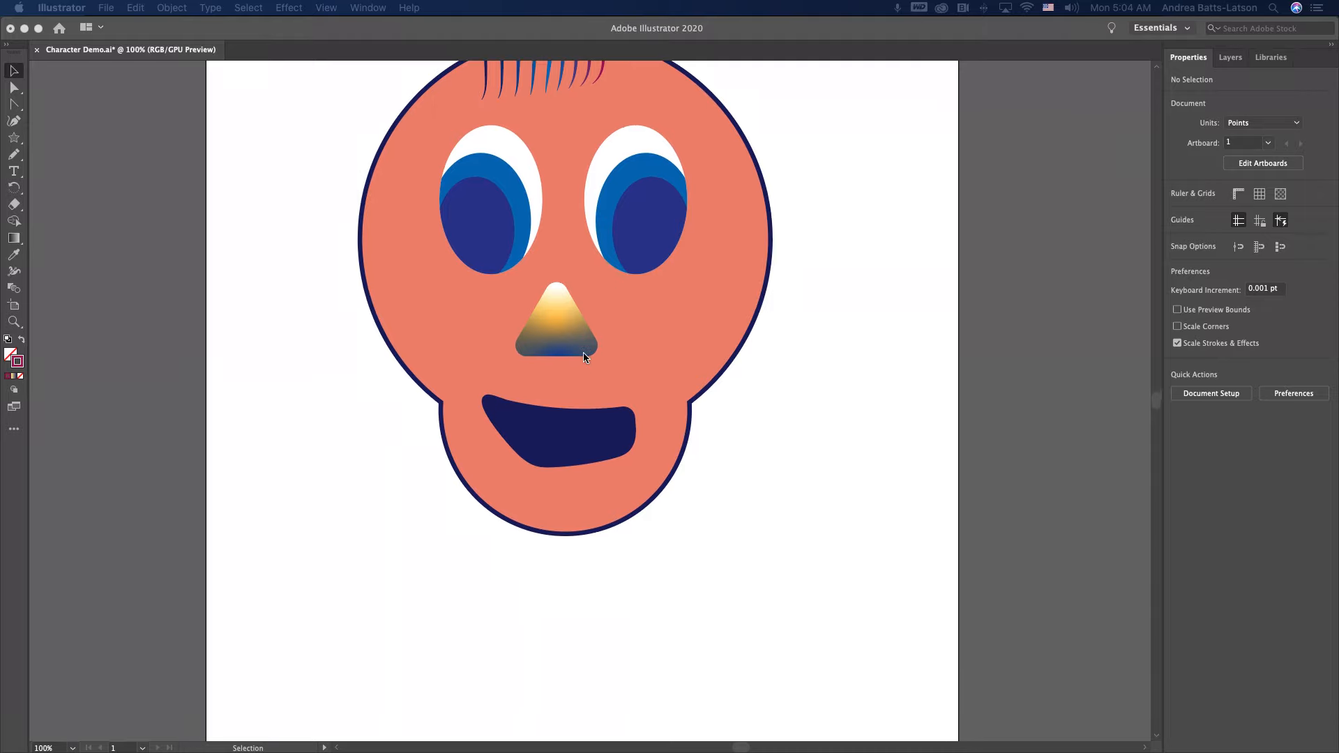
scroll(583, 353, up, 3)
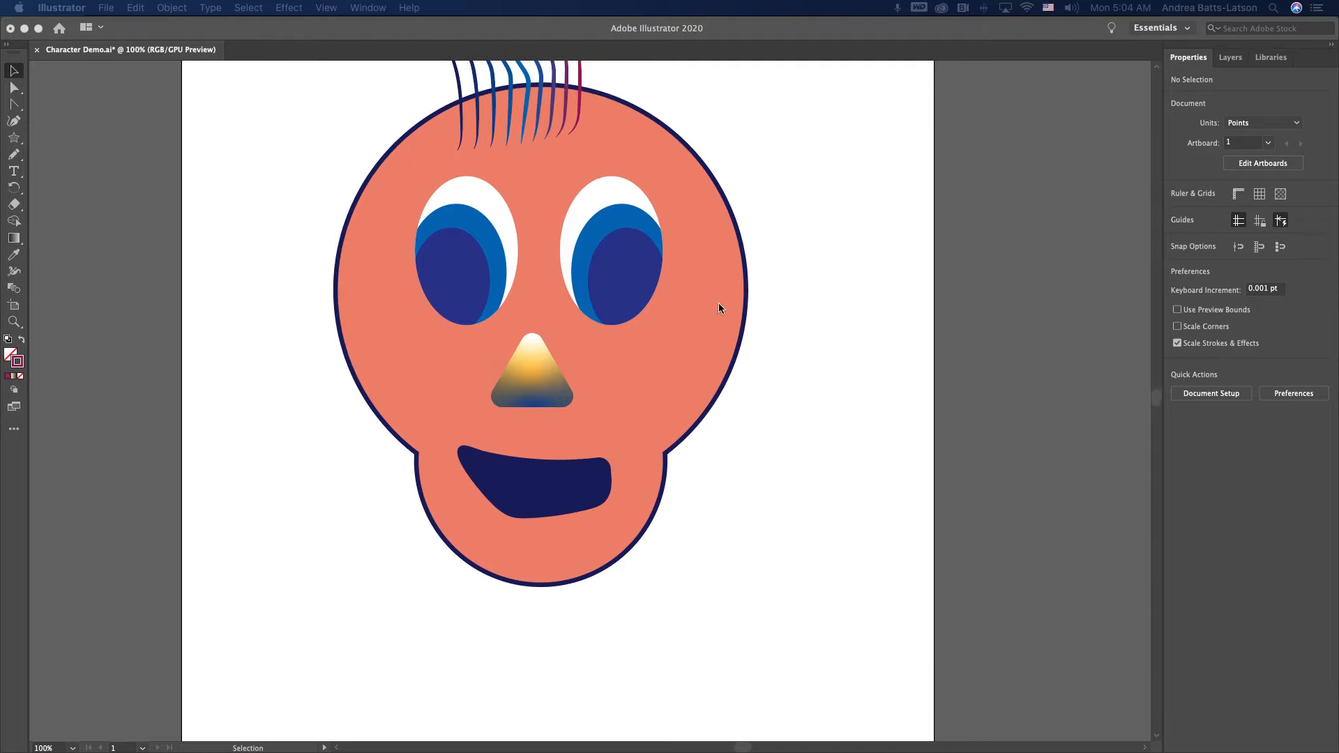
click(1229, 66)
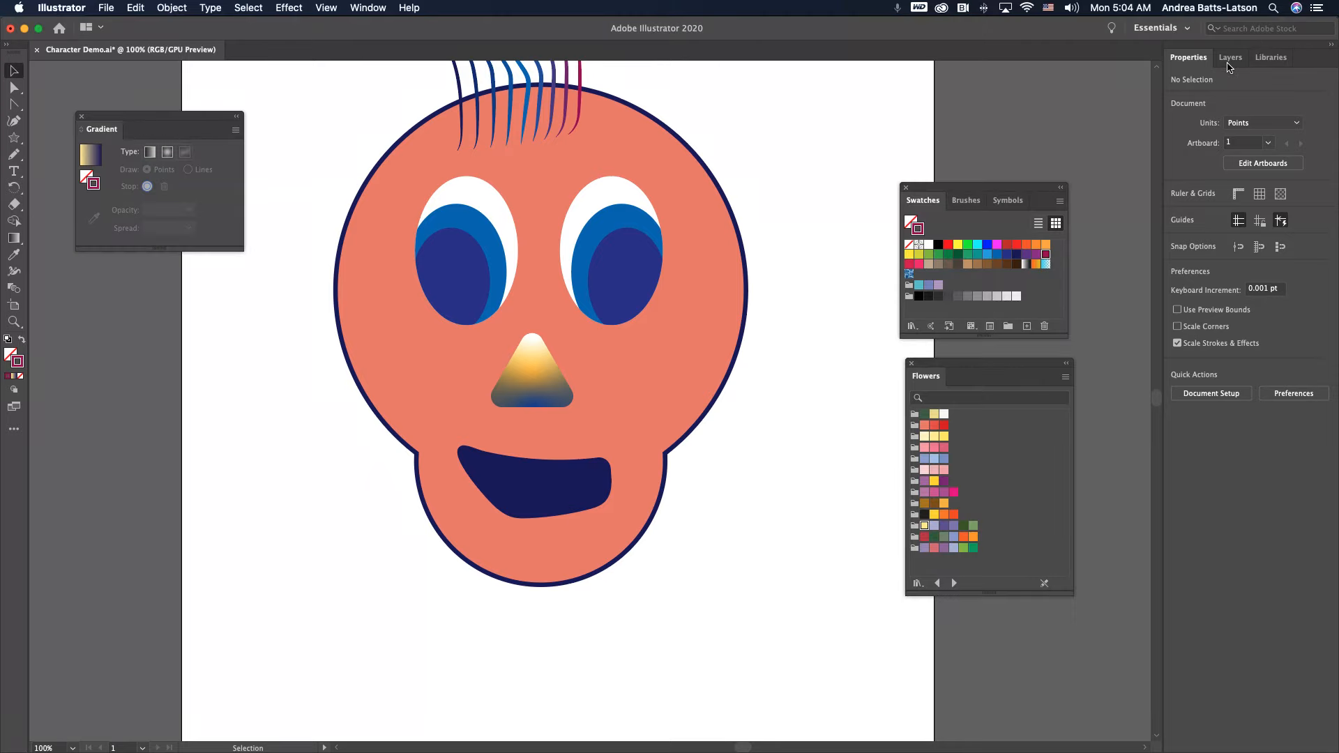
click(648, 168)
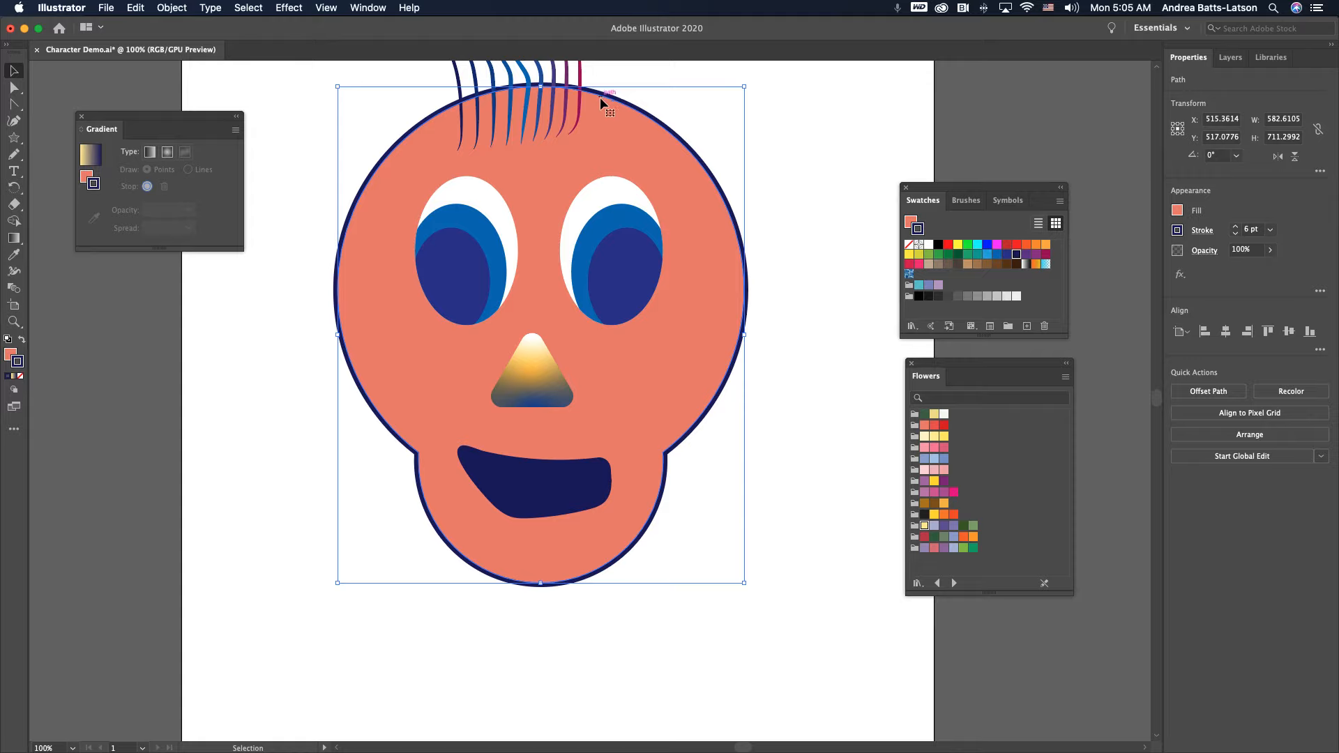
click(357, 9)
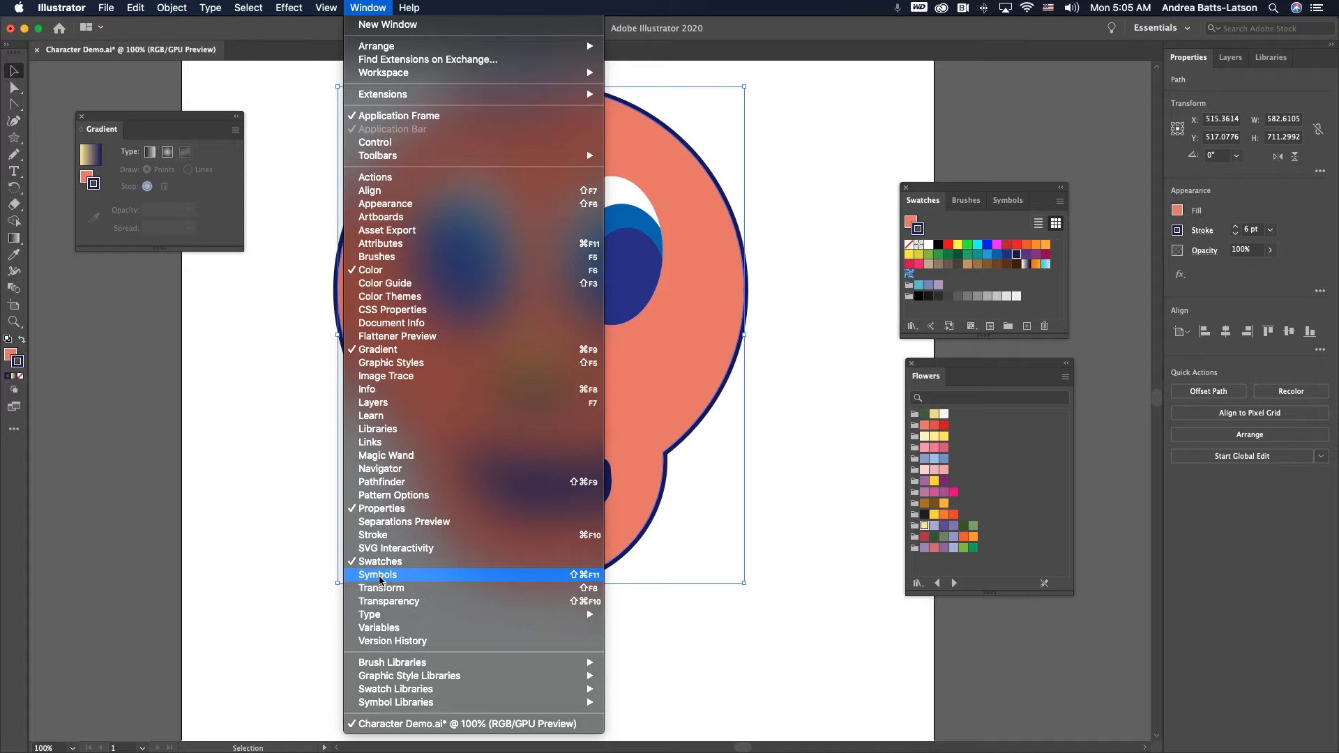
click(1004, 188)
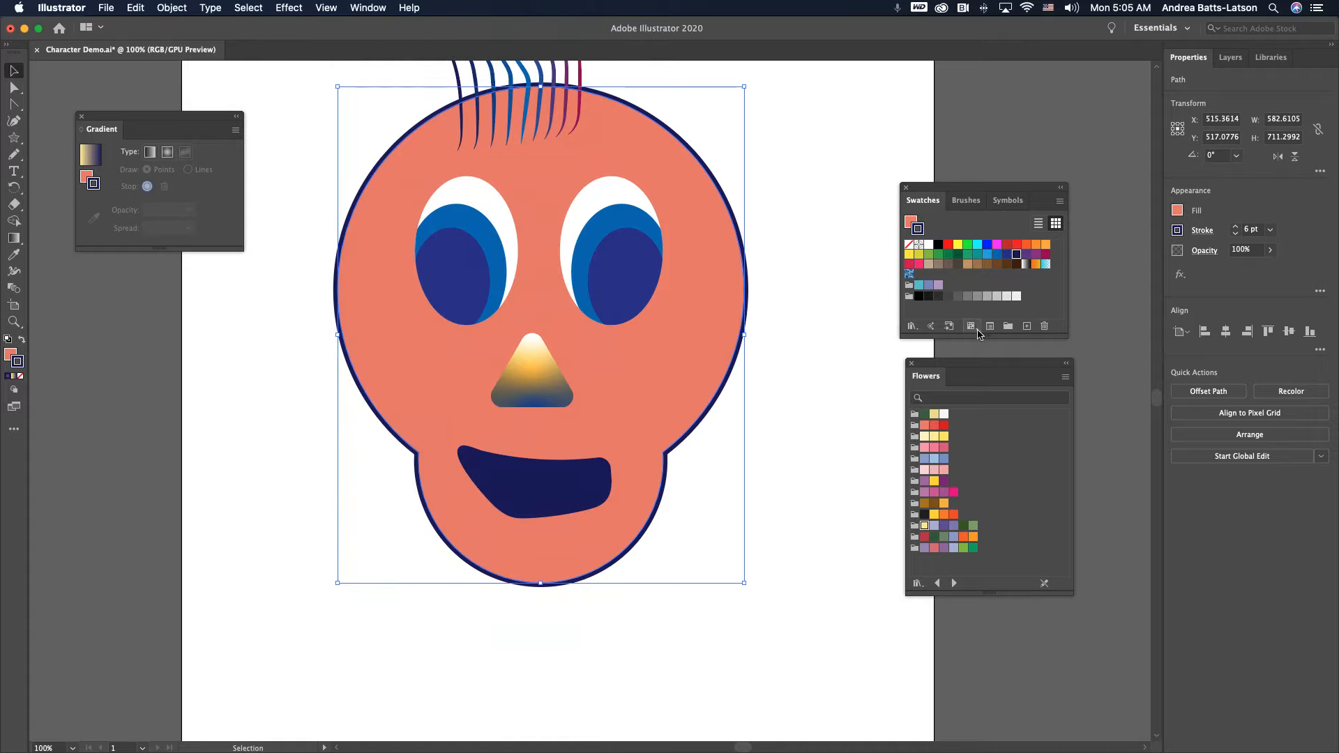
drag(931, 187, 880, 126)
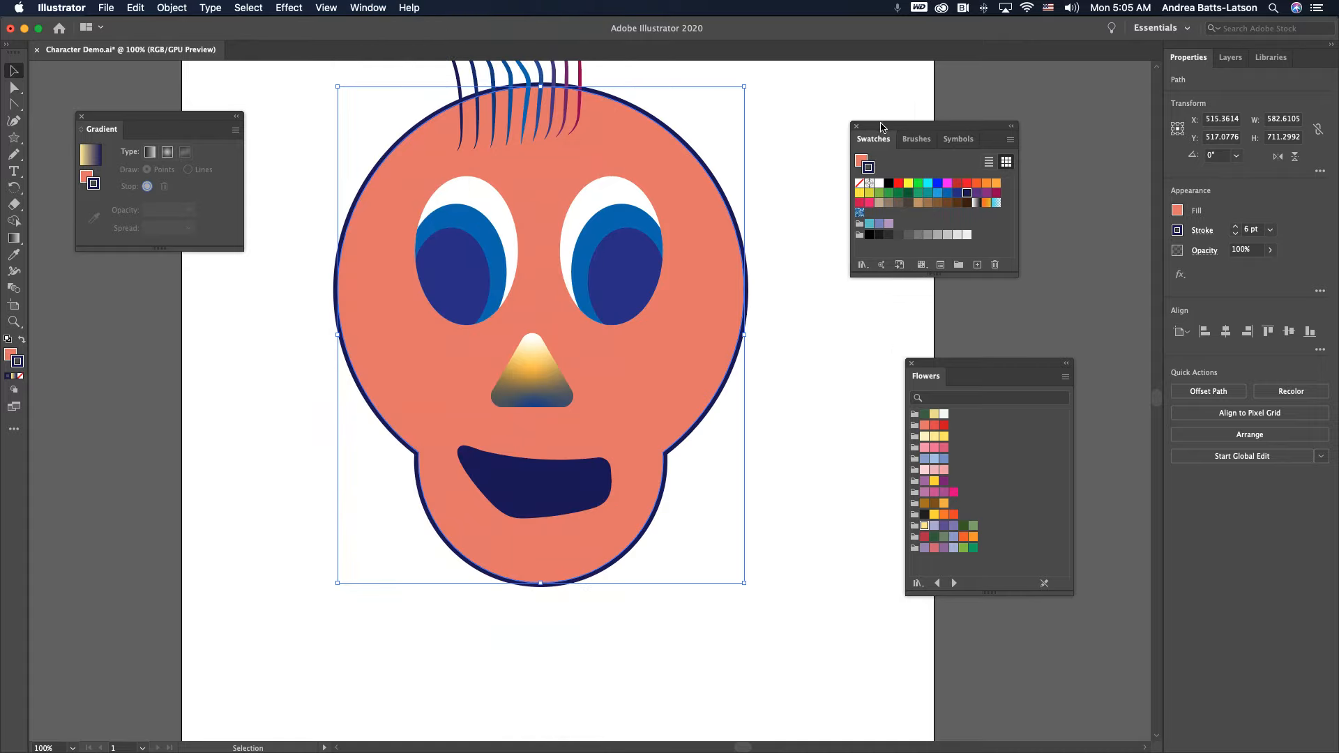
drag(934, 277, 921, 377)
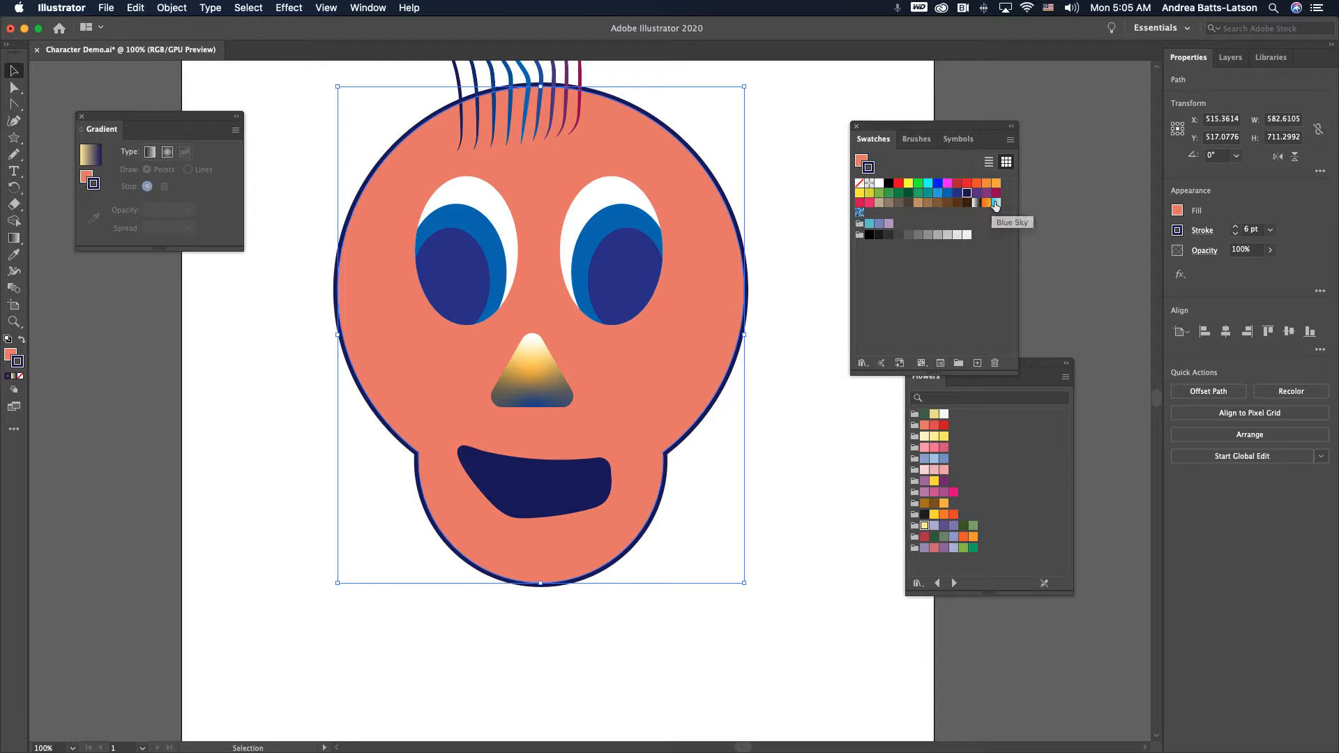
Step: Try the blue swirl pattern swatch on the head's outline and undo it
click(859, 213)
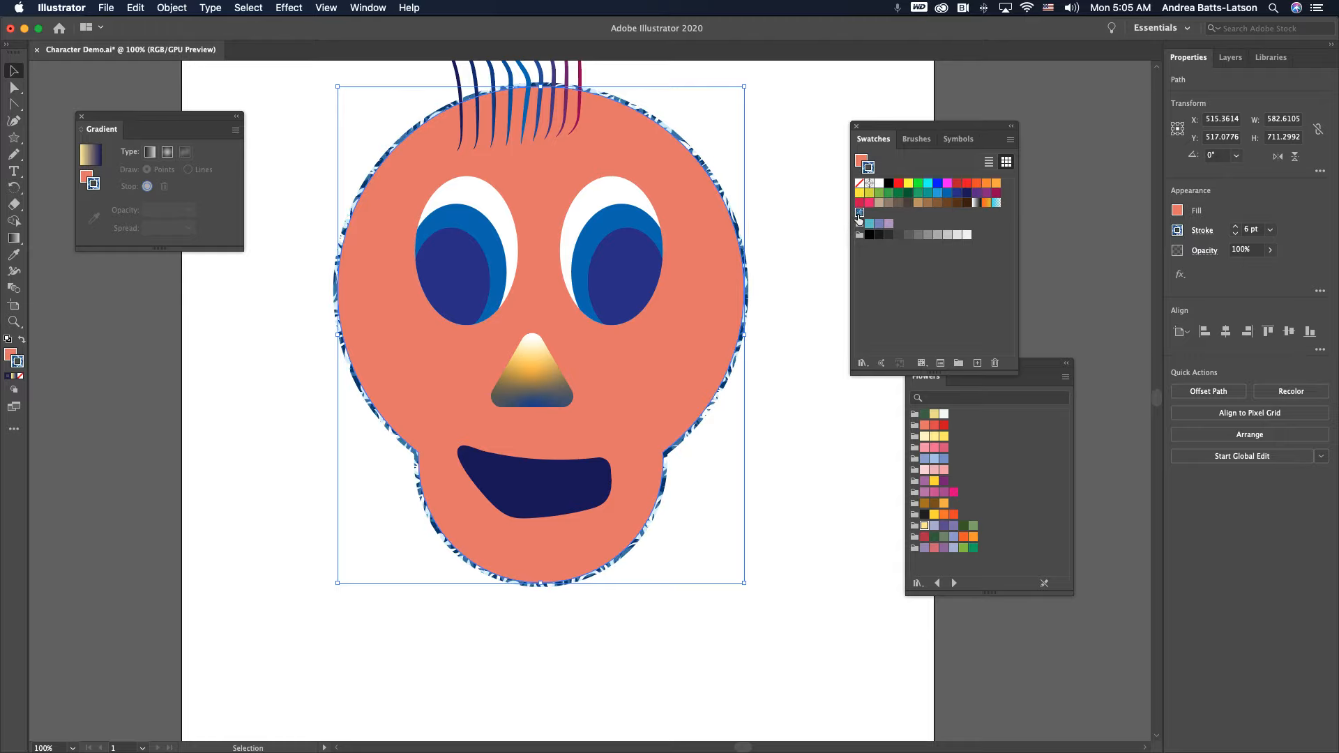
key(super+z)
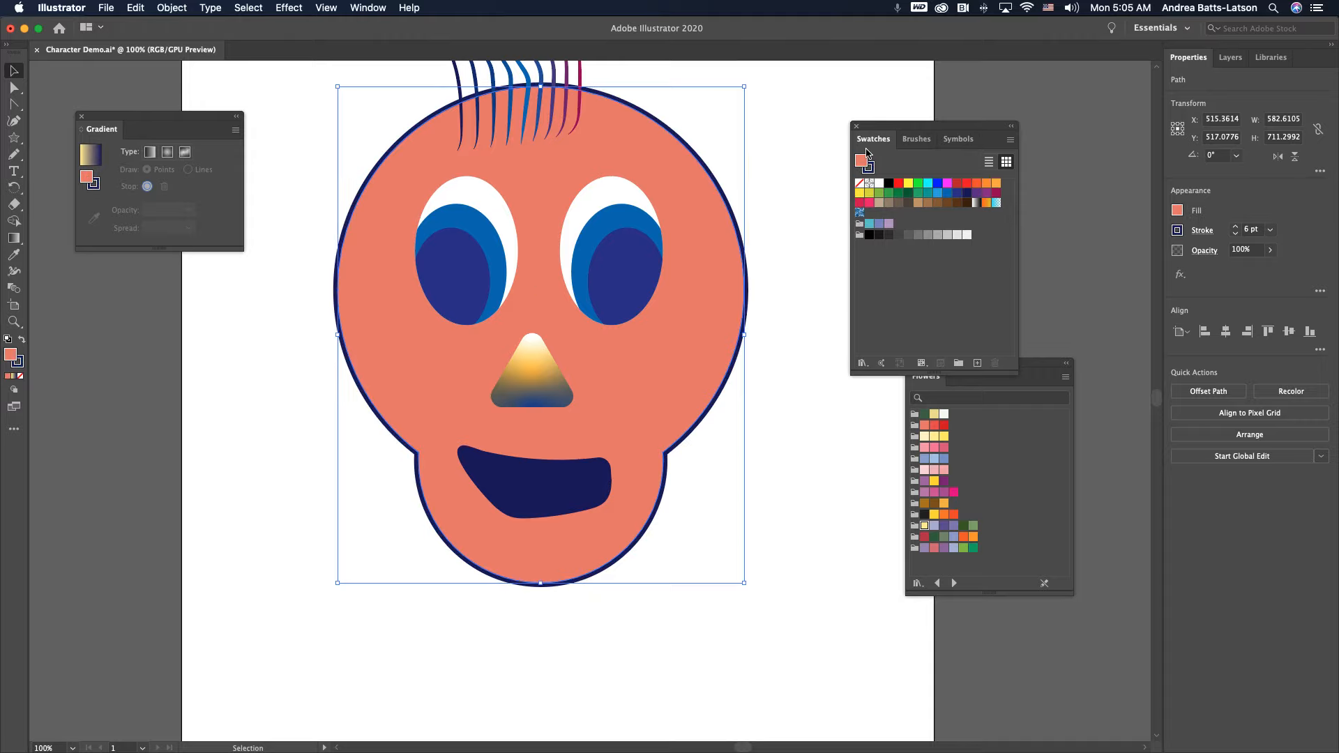
Step: Try the Blue Sky gradient, the orange gradient and the blue swirl pattern as the head's fill
click(860, 214)
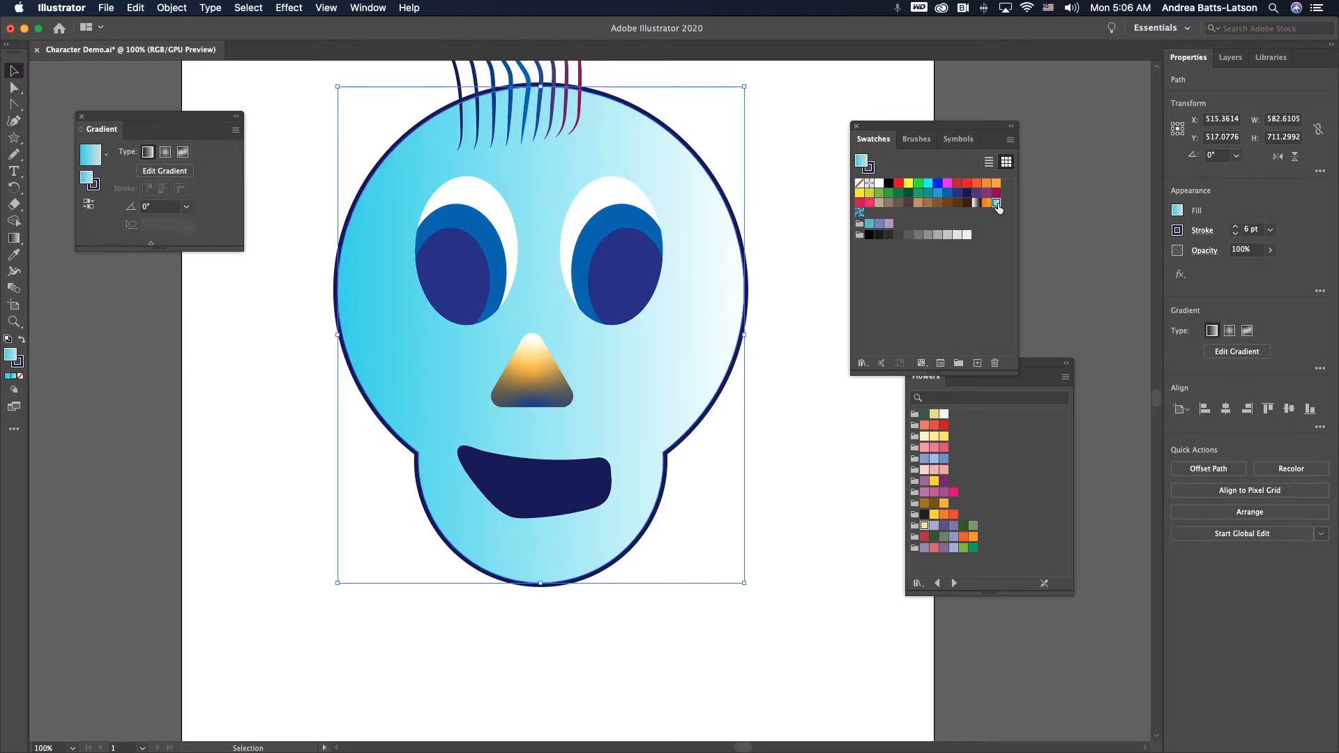
click(995, 204)
click(985, 202)
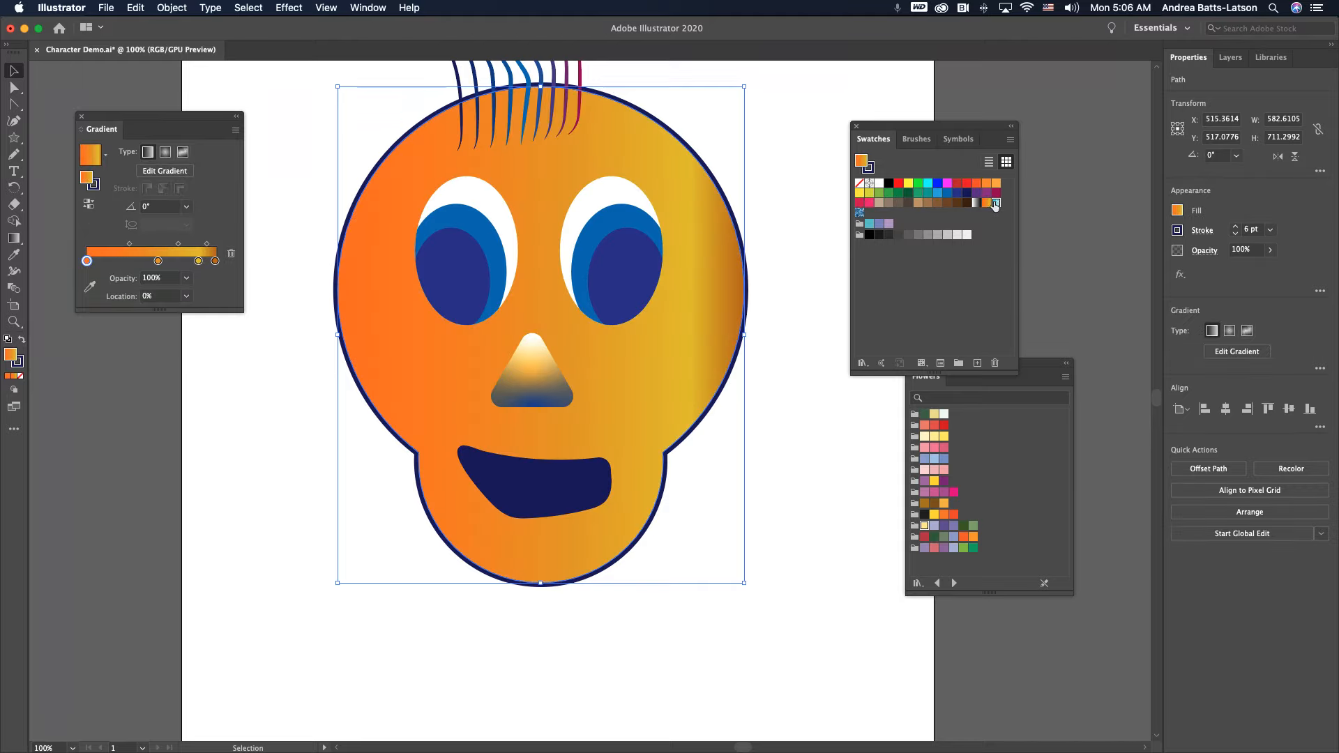
click(995, 203)
click(860, 213)
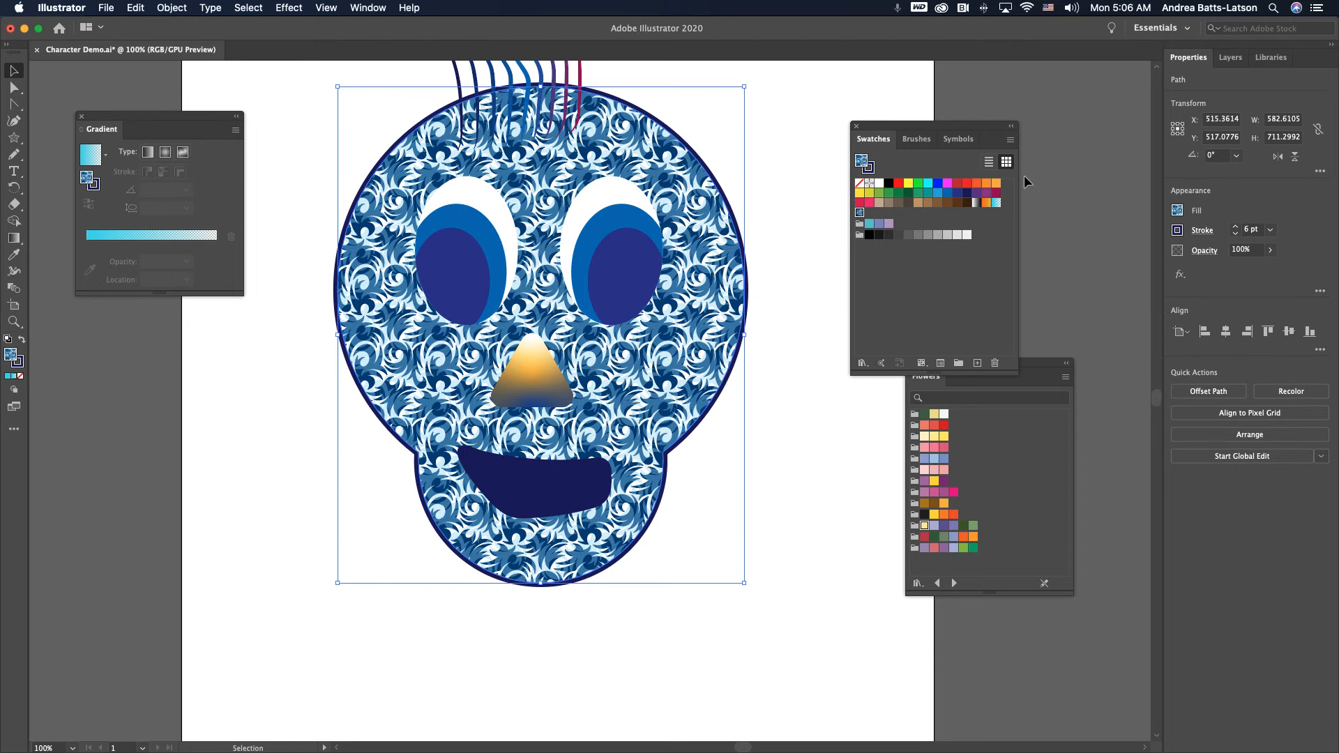
Step: Open the Basic Graphics_Lines pattern swatch library
click(1011, 140)
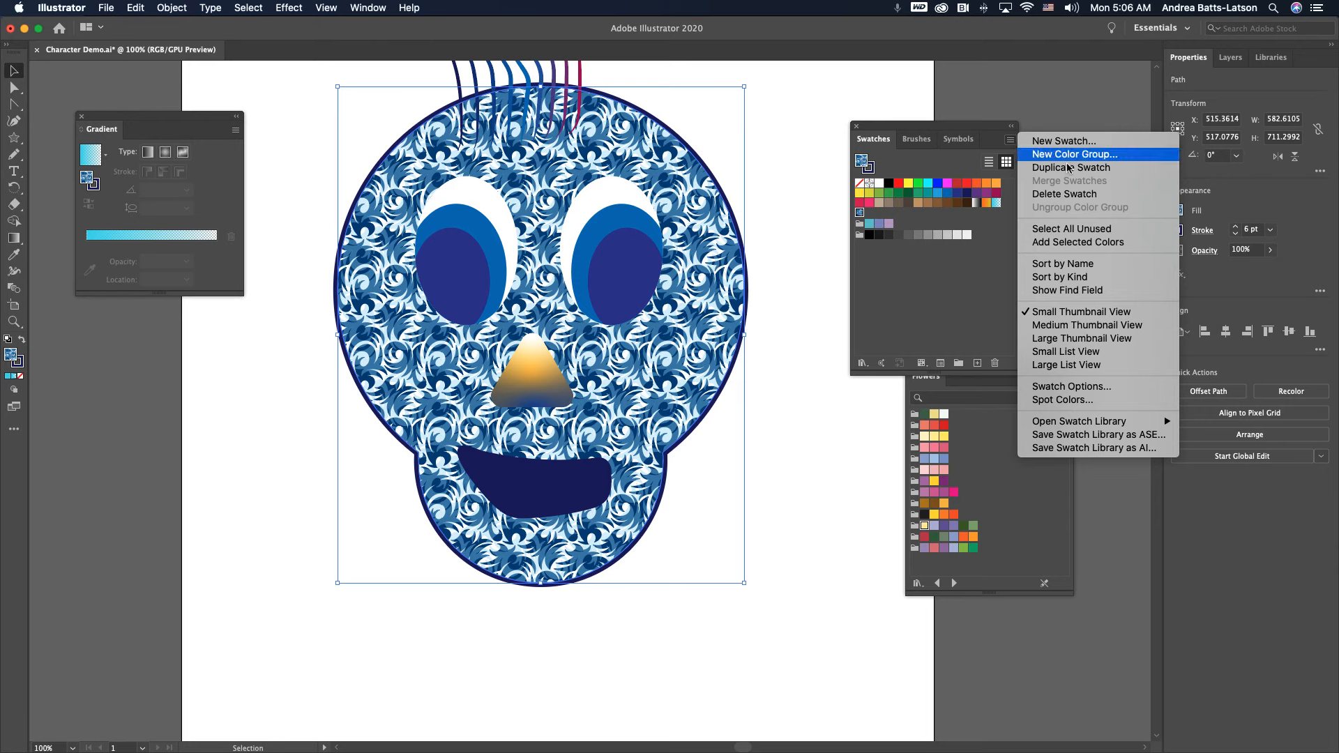
mouse_move(1094, 427)
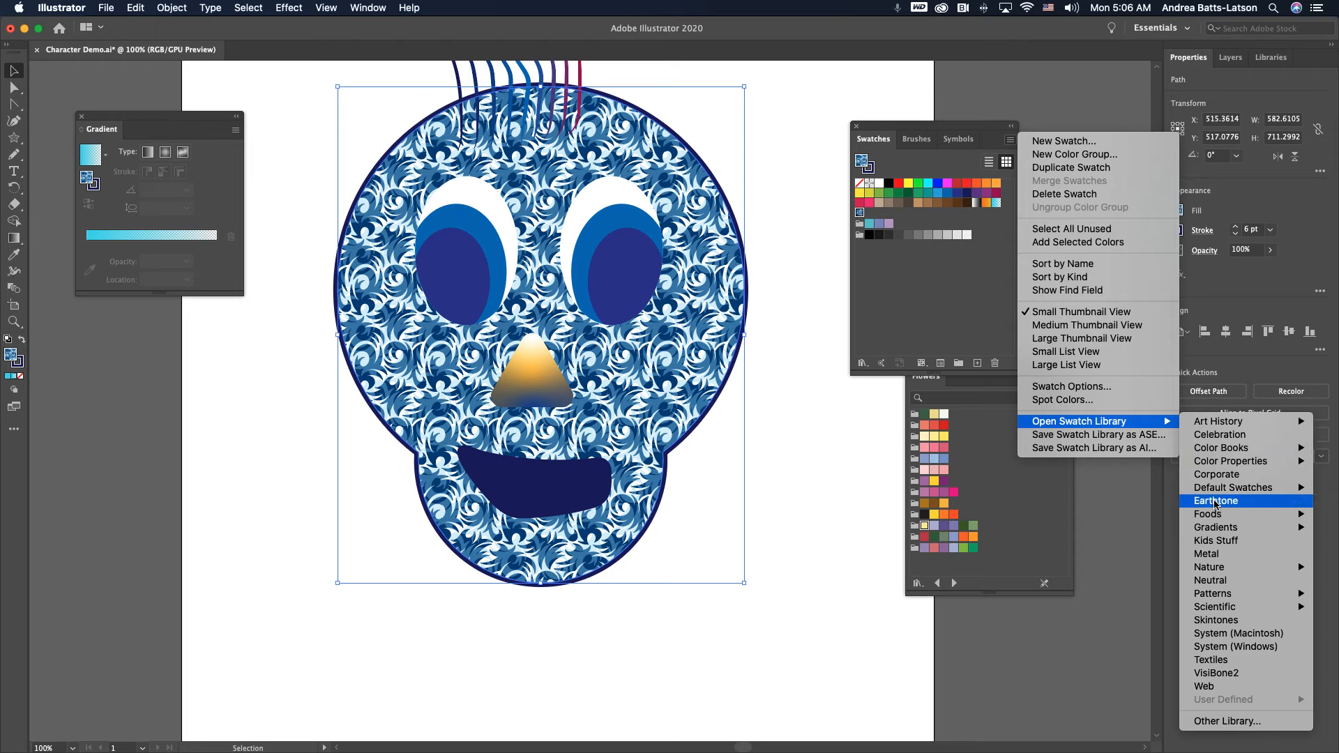
mouse_move(1216, 601)
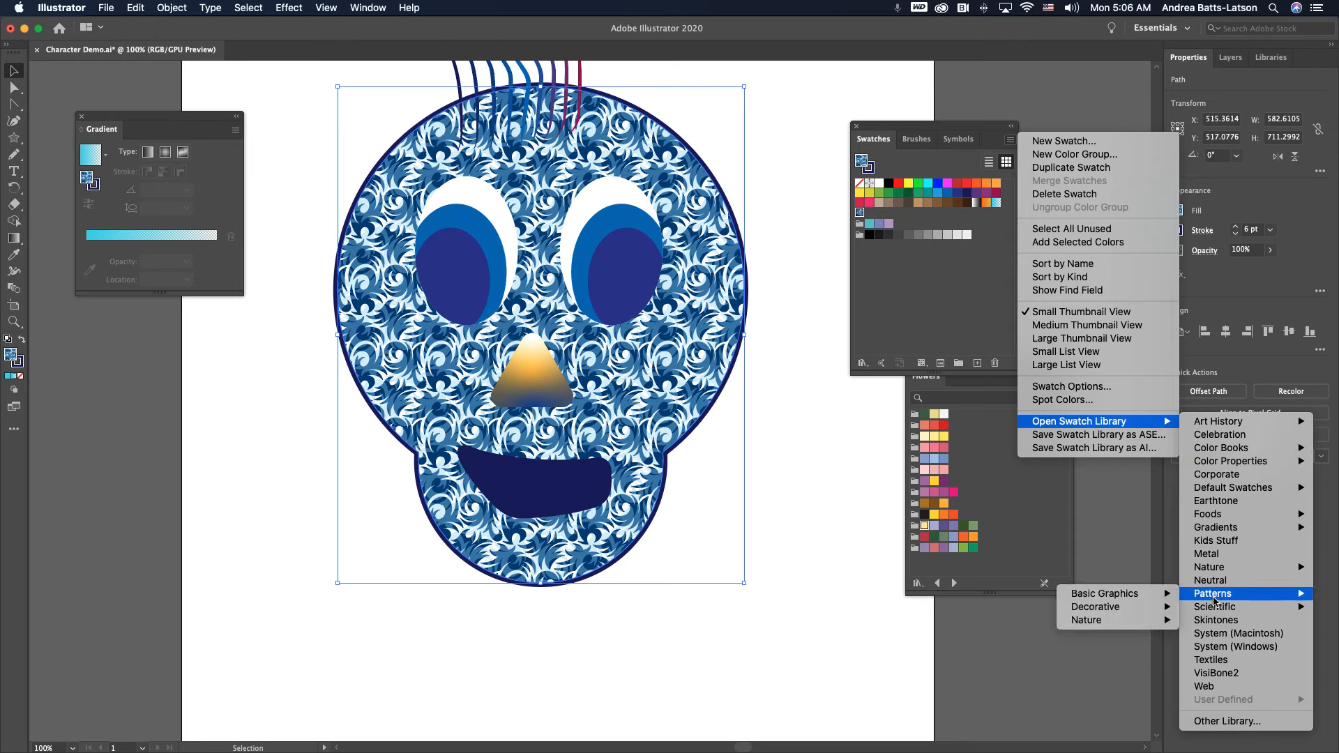
mouse_move(1141, 600)
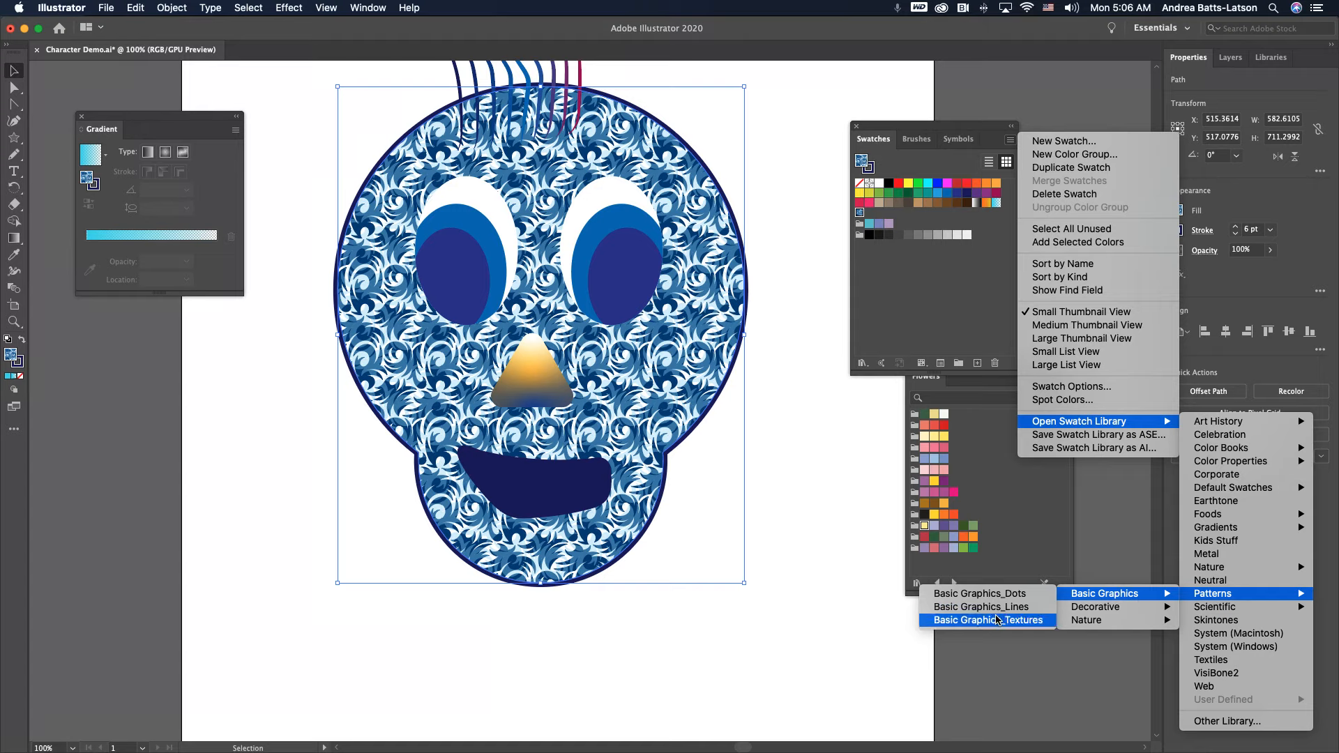
mouse_move(1085, 612)
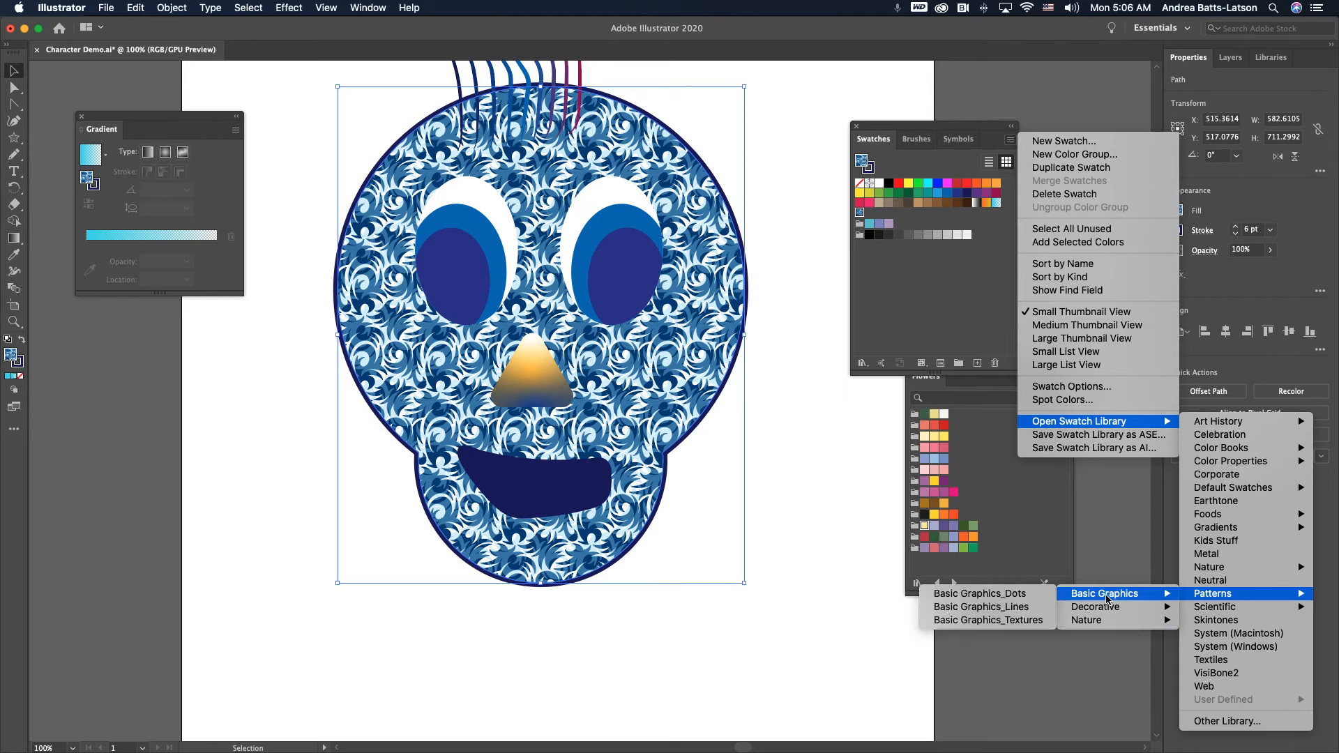
click(992, 608)
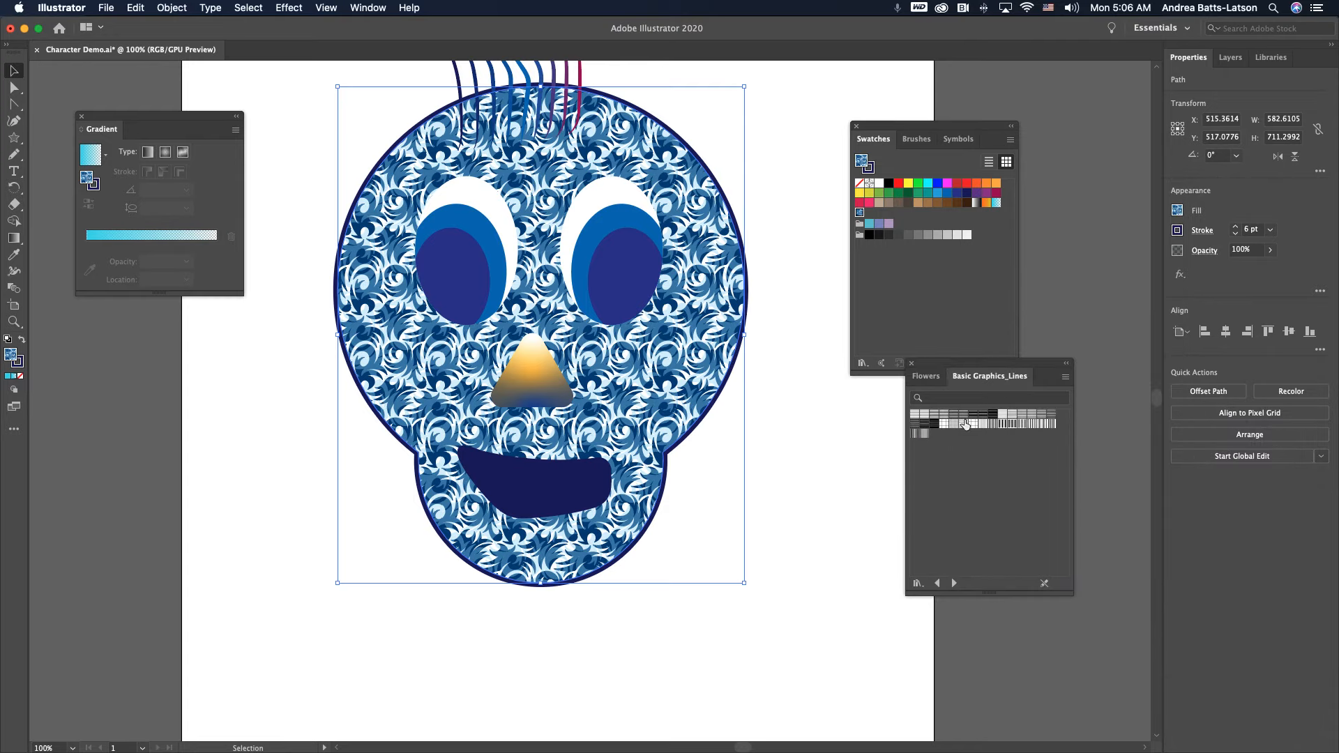
Step: Try grid and vertical line patterns on the head, fill it with a horizontal black line pattern, and deselect it
click(955, 427)
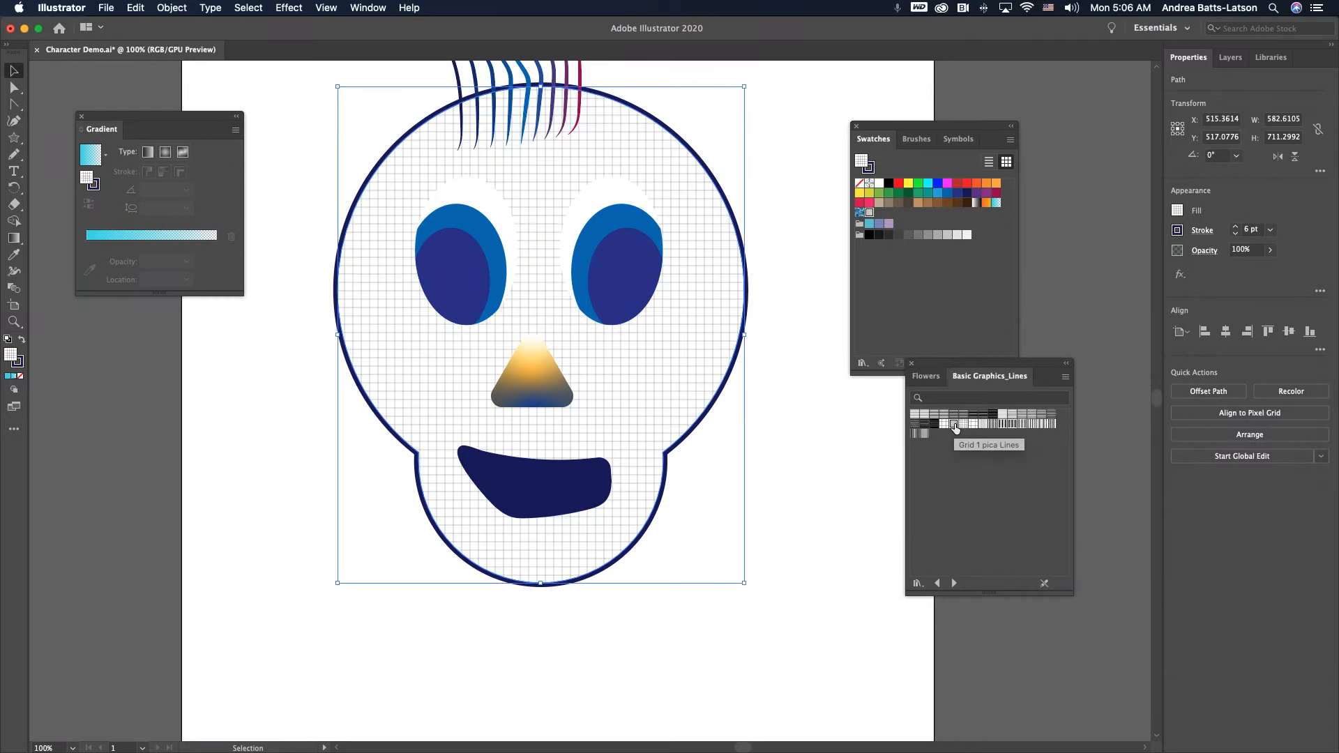
click(969, 424)
click(993, 424)
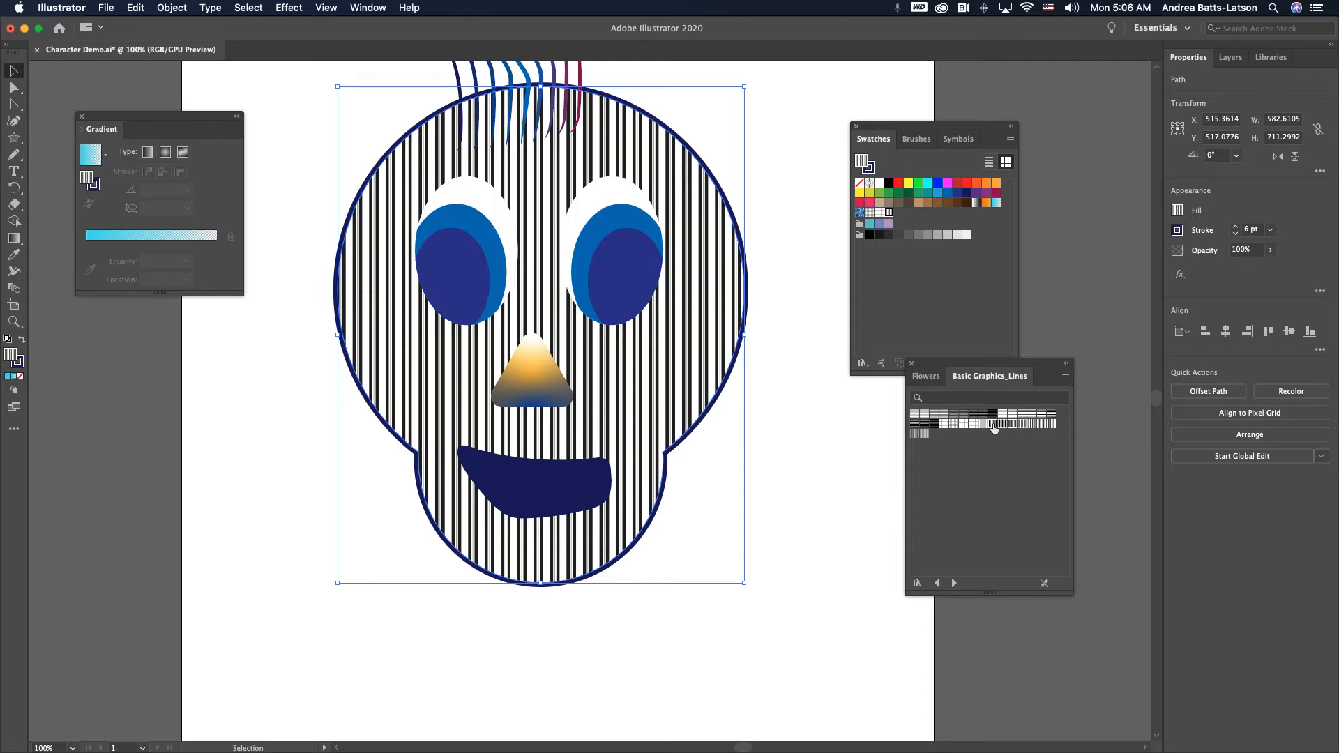
click(1015, 424)
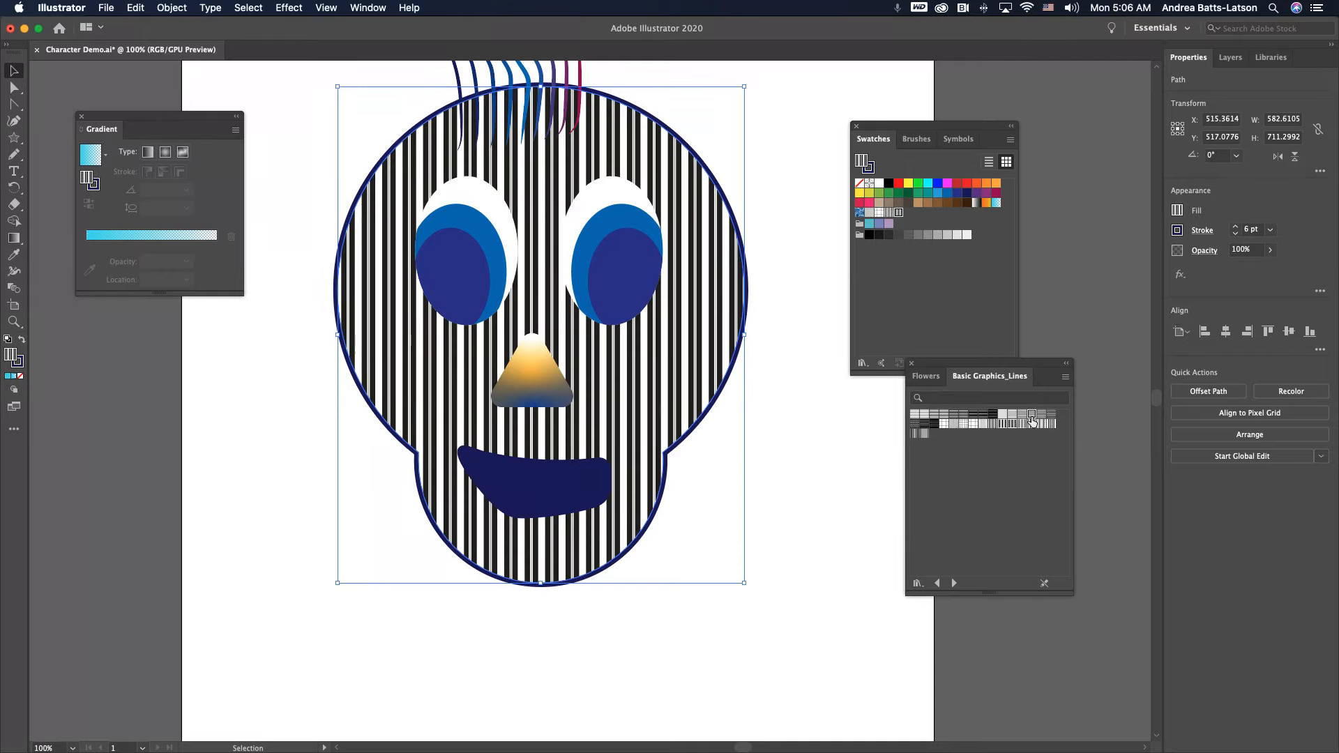
click(1032, 416)
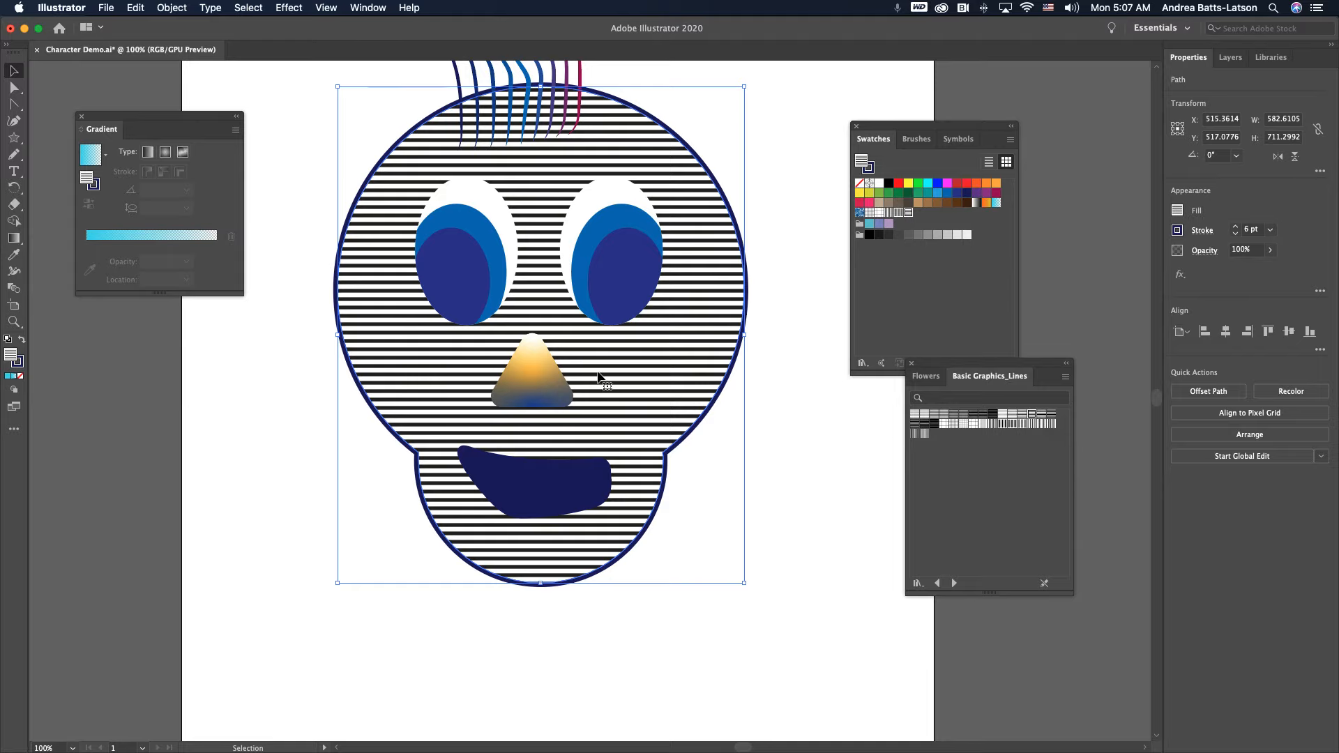
click(235, 366)
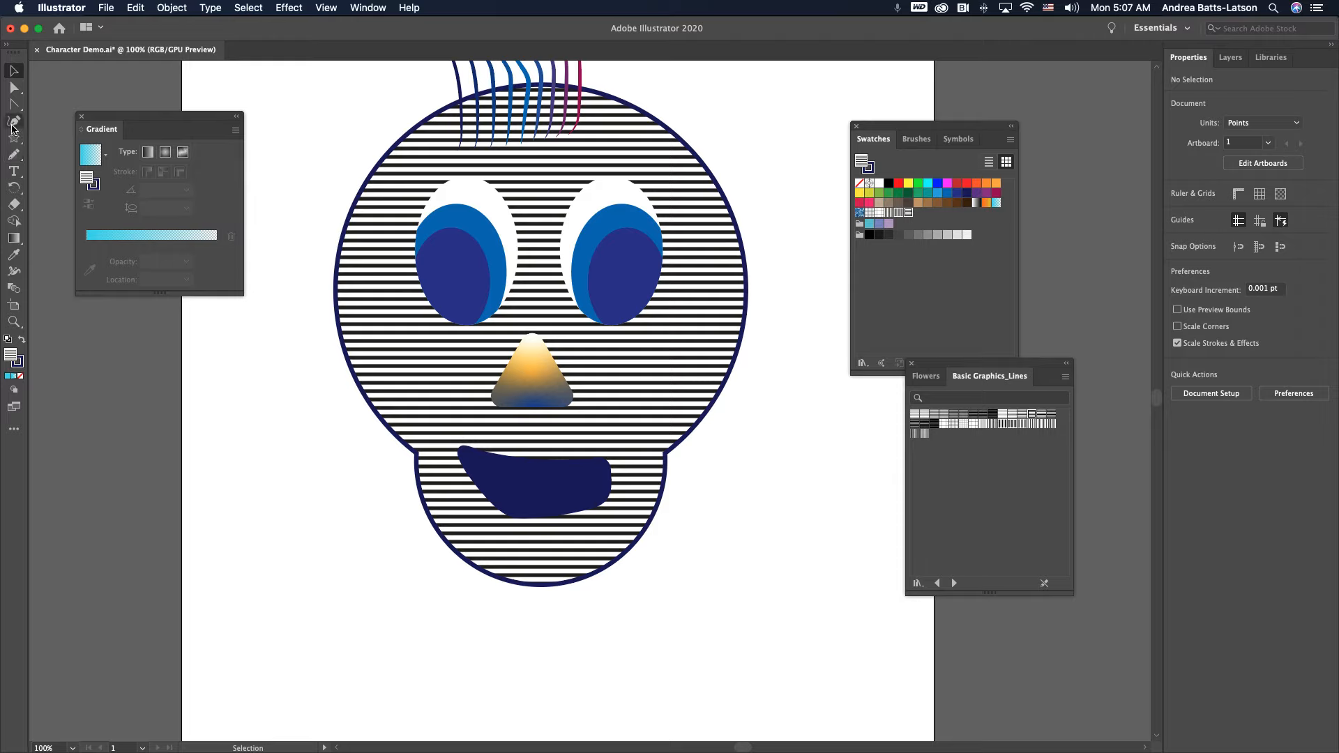
Step: Draw three separate line segments beside the jaw: two long ones and a short slanted one about 38 by 65 pt
click(14, 104)
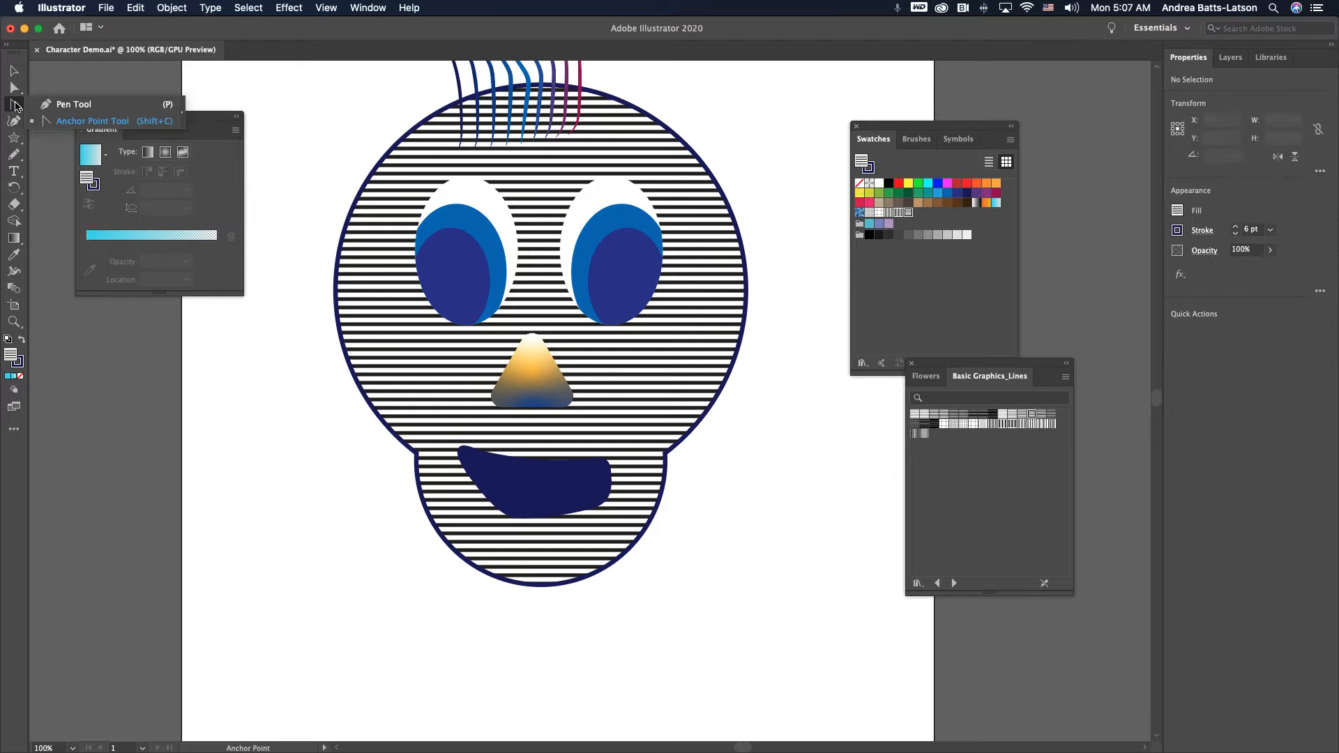
click(14, 138)
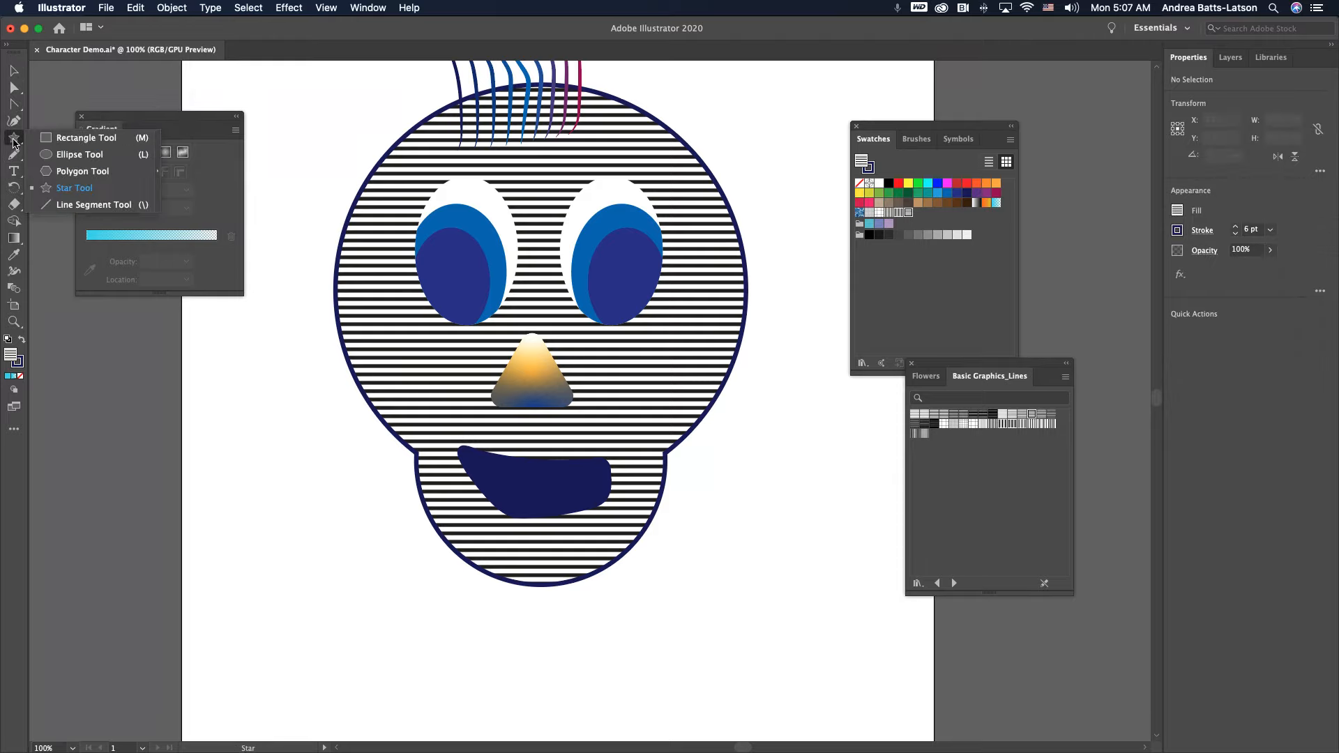
click(84, 205)
mouse_move(218, 450)
mouse_down()
mouse_move(351, 457)
mouse_move(309, 537)
mouse_move(232, 513)
mouse_move(203, 451)
mouse_up()
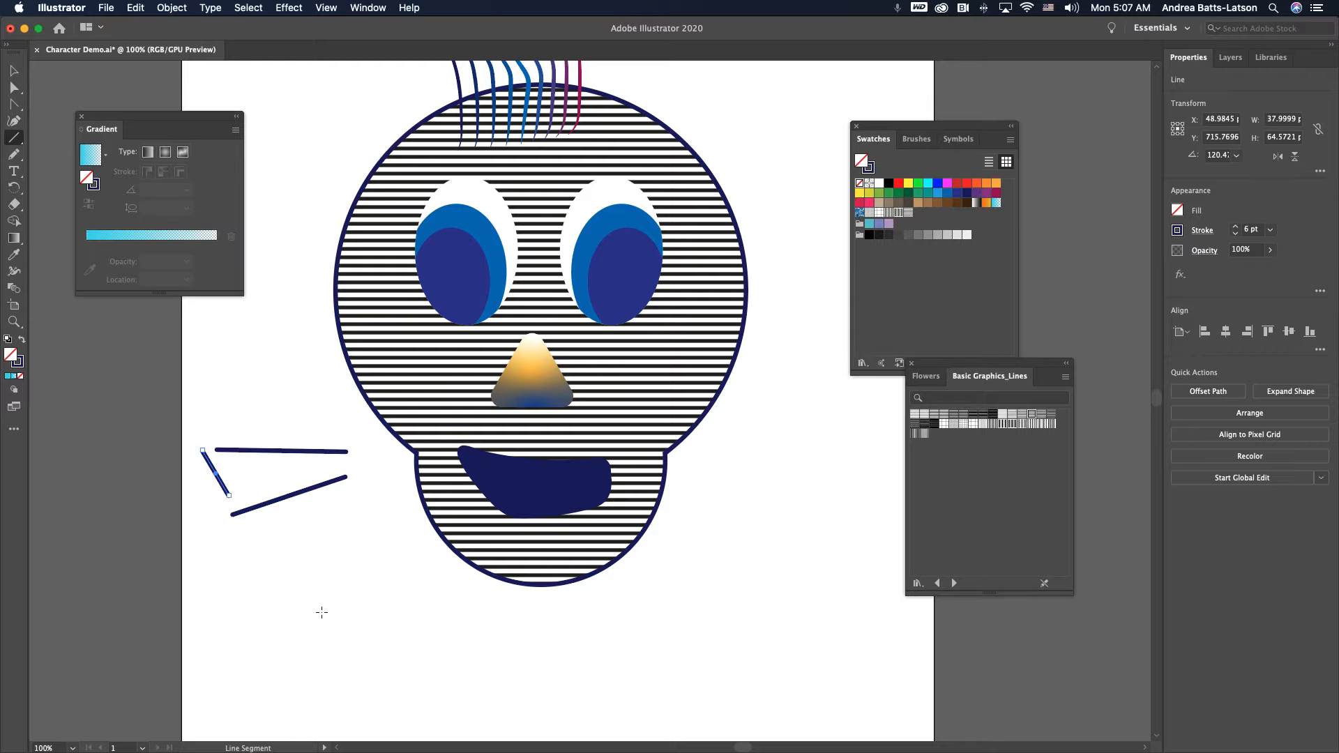
Step: Join the neighbouring upper endpoints of the short slanted line and the upper long line
scroll(320, 611, down, 3)
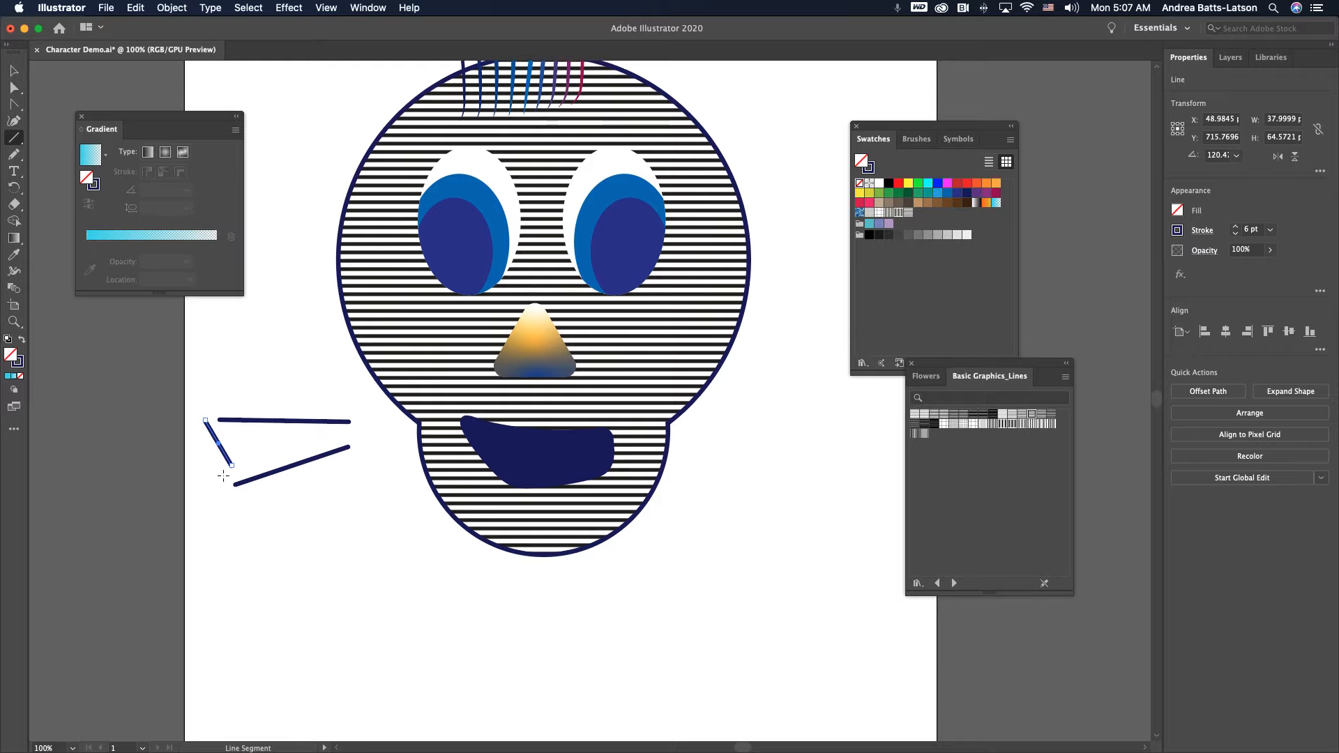
key(v)
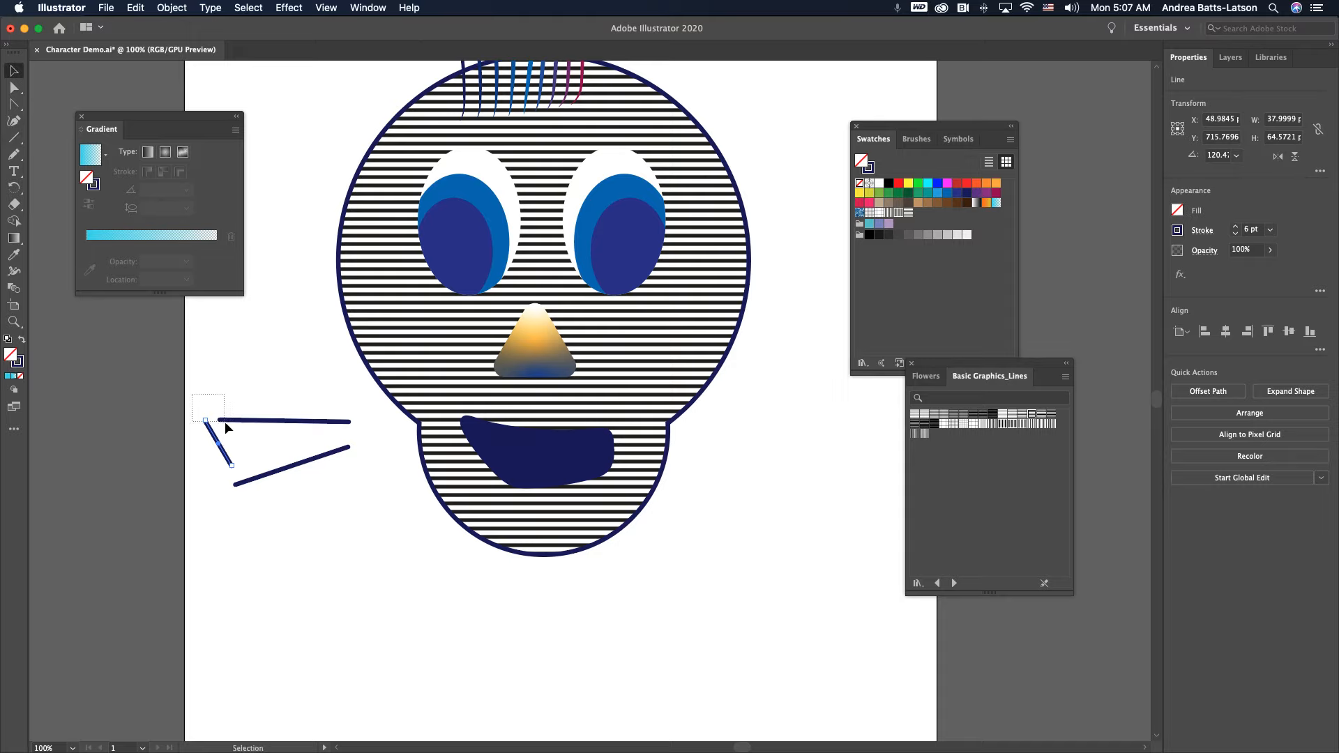
drag(225, 423, 224, 422)
click(13, 87)
click(218, 343)
drag(196, 399, 225, 430)
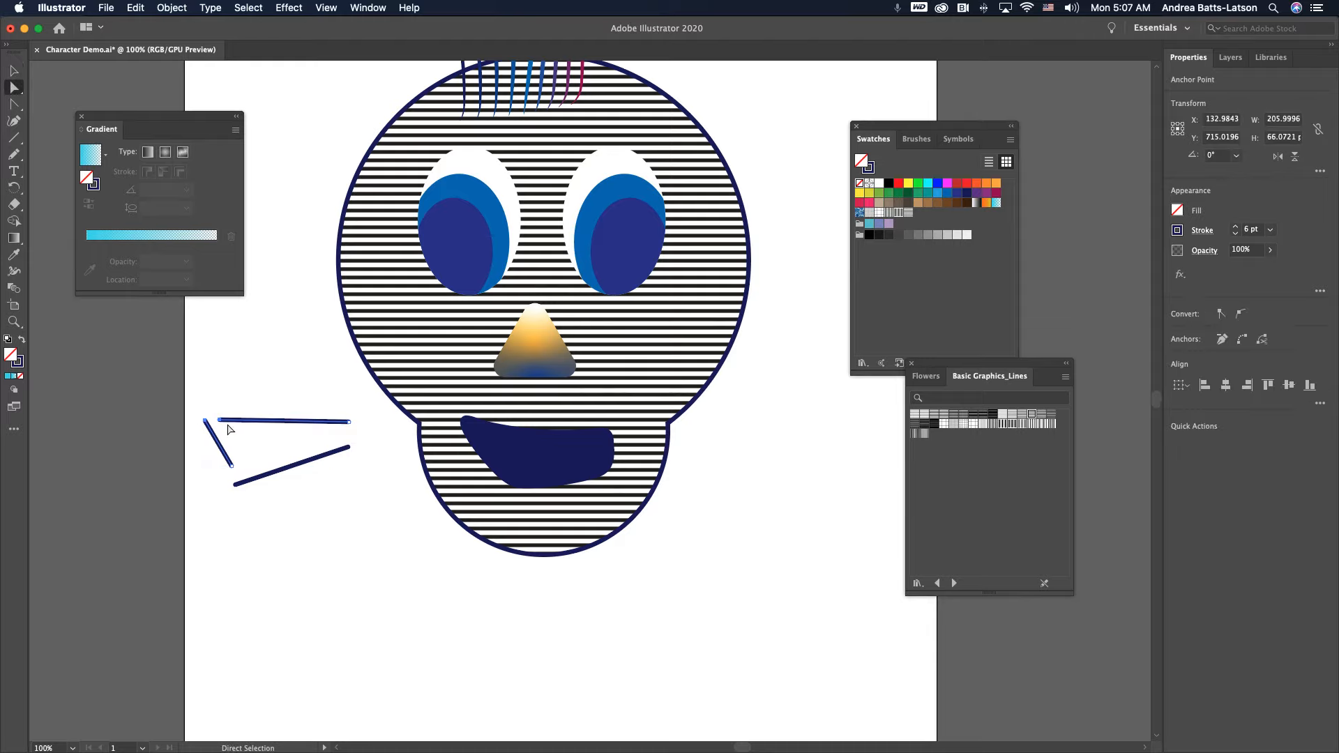
key(ctrl+j)
Step: Join the lower endpoints and the open ends nearest the face to close the shape, and deselect it
drag(221, 463, 244, 507)
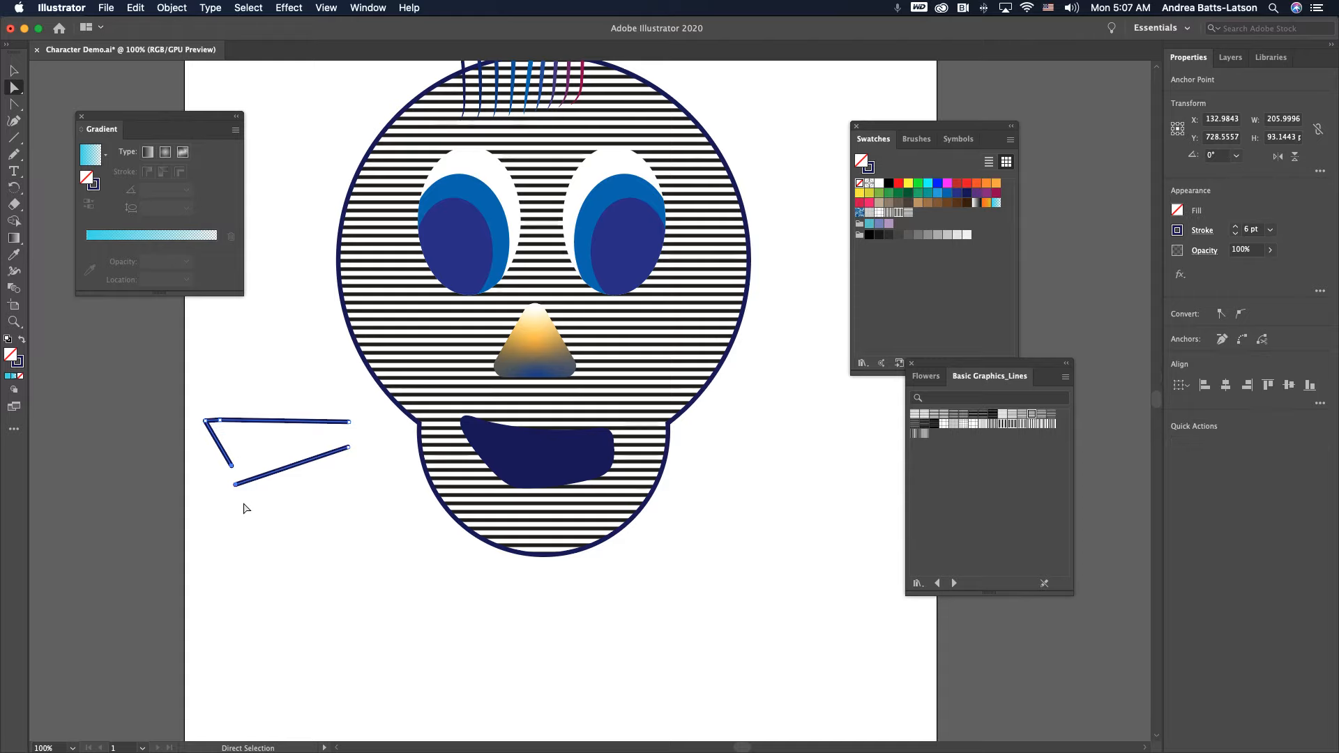
key(ctrl+j)
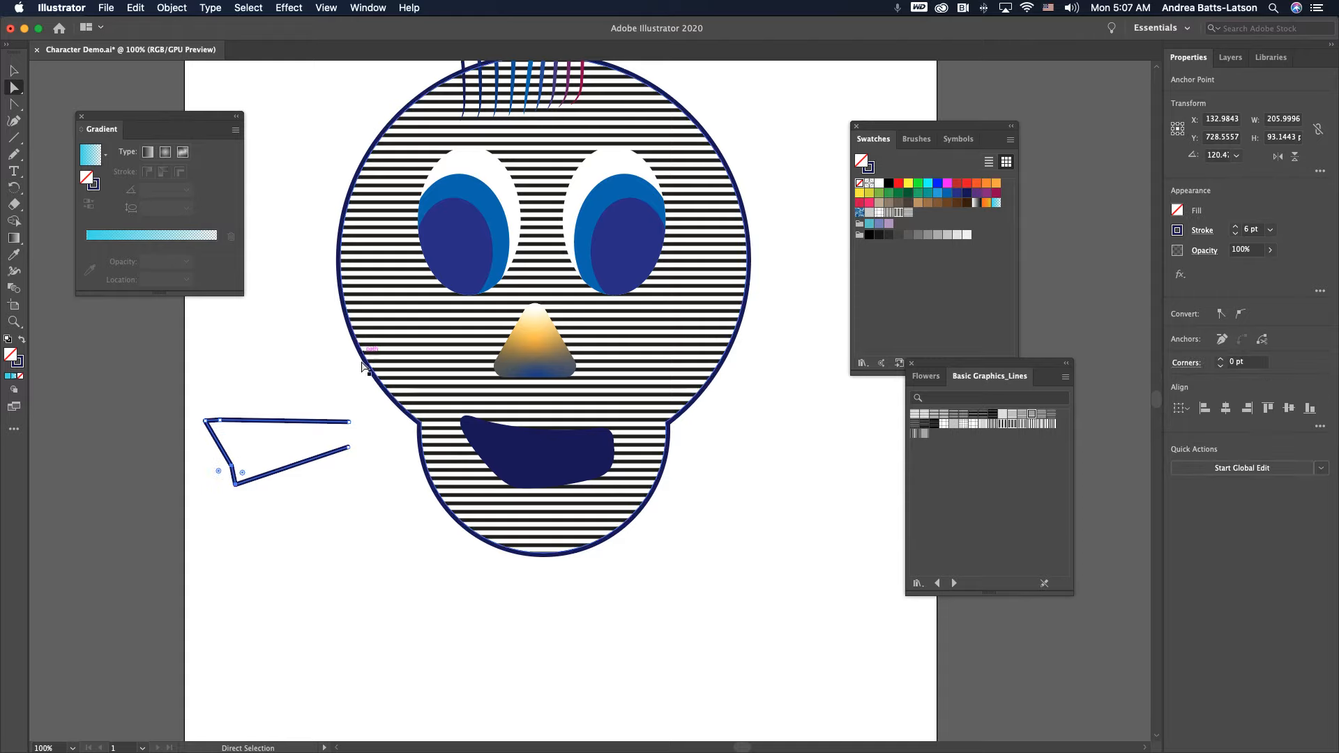
drag(343, 398, 357, 460)
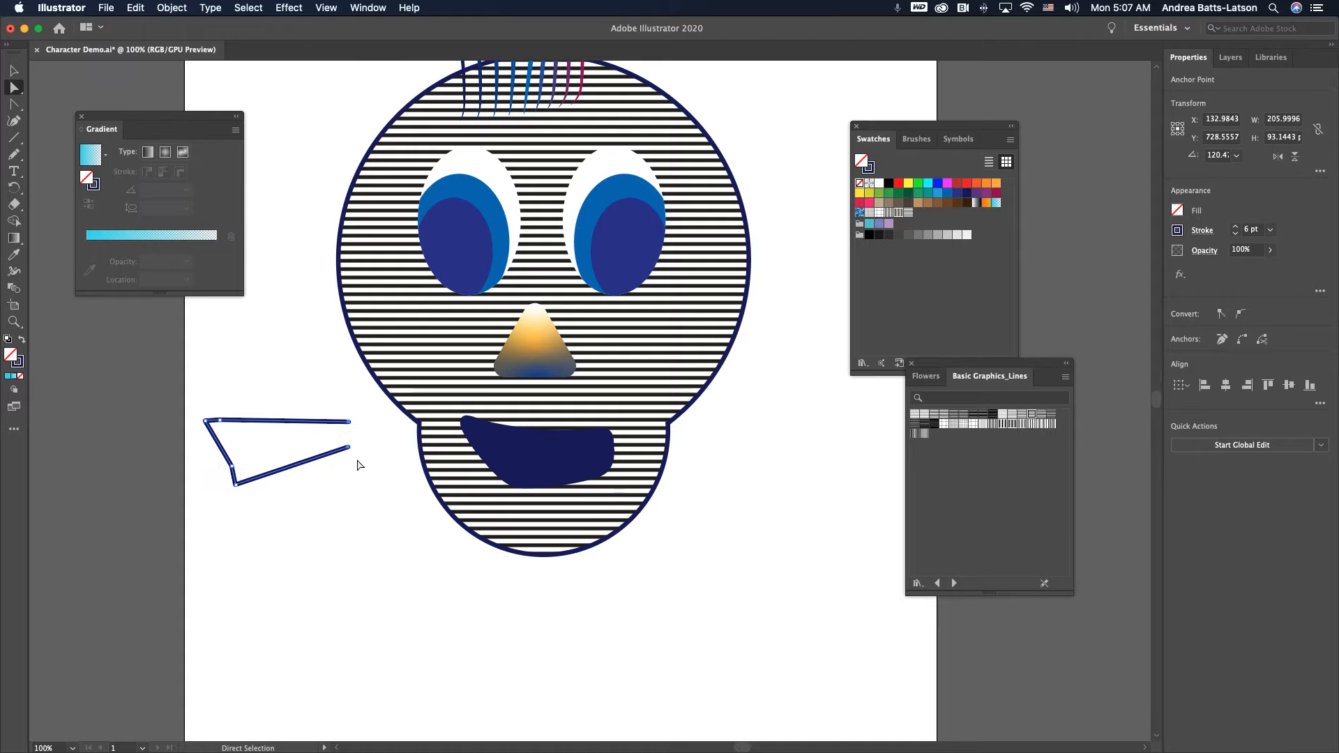
key(ctrl+j)
click(254, 373)
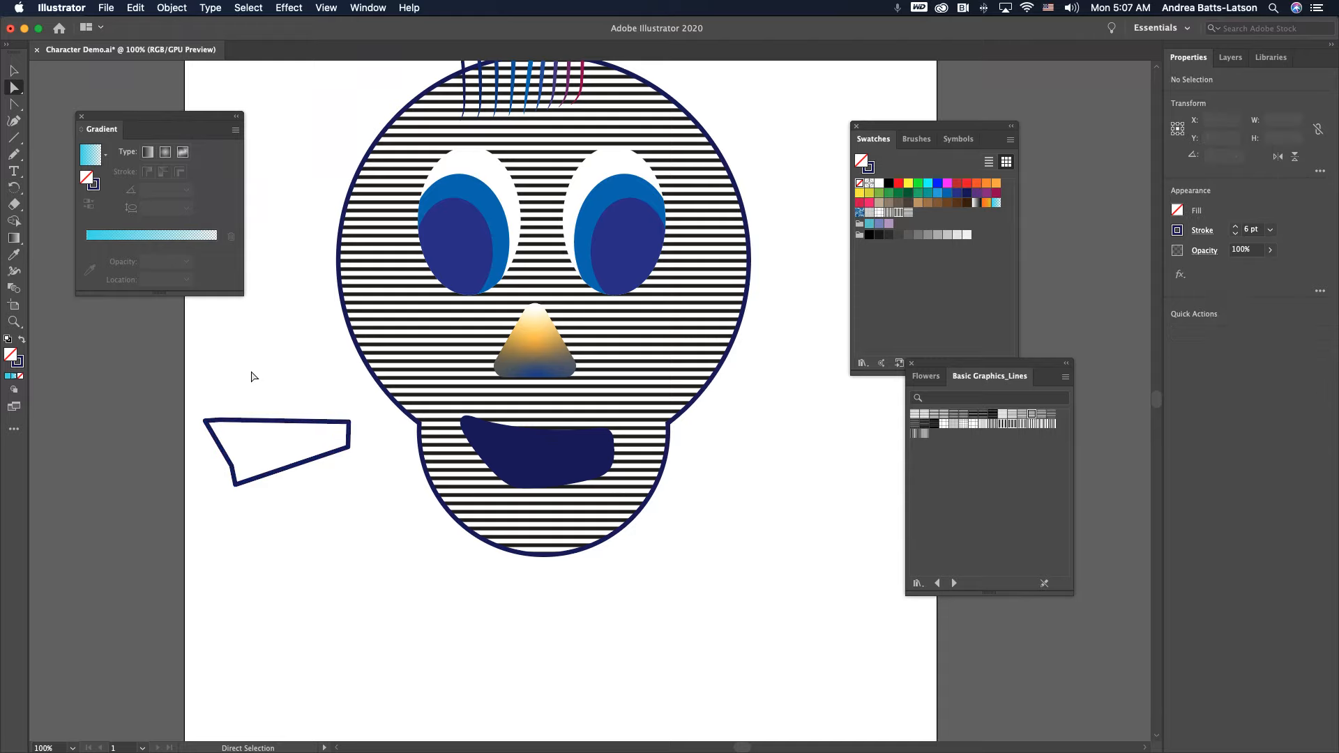
Step: Draw a diagonal line segment about 125 by 125 pt below the closed four-line shape
click(13, 138)
mouse_move(223, 587)
mouse_down()
mouse_move(307, 521)
mouse_move(320, 629)
mouse_move(311, 500)
mouse_up()
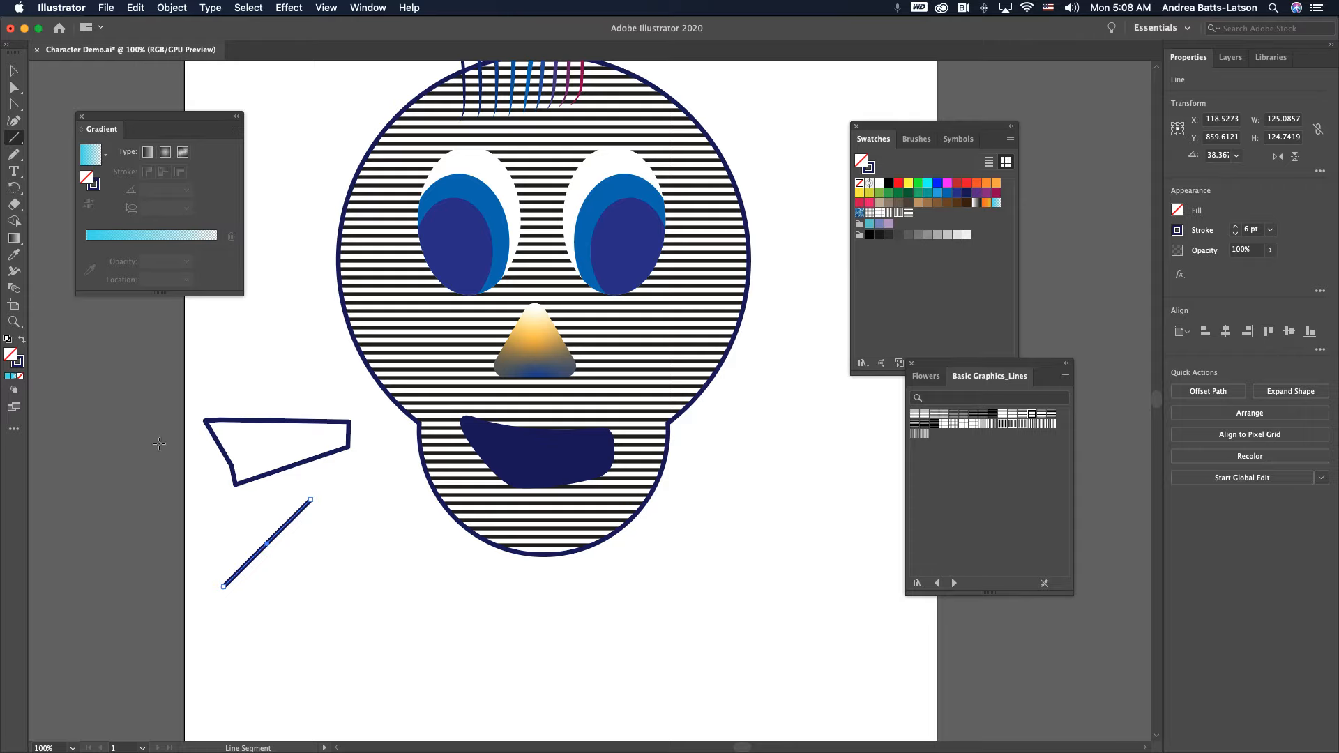
Step: Delete the closed four-line shape and the diagonal line segment beside the jaw
key(v)
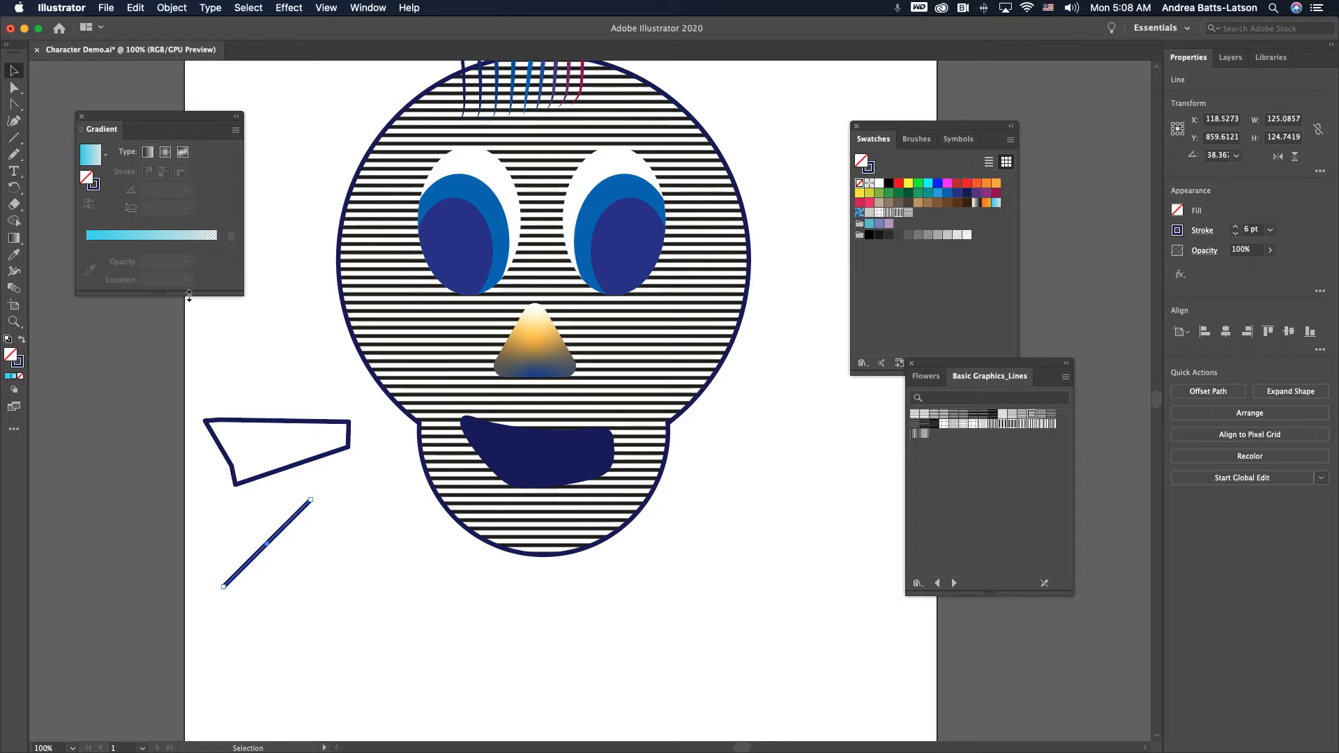
drag(205, 363, 287, 538)
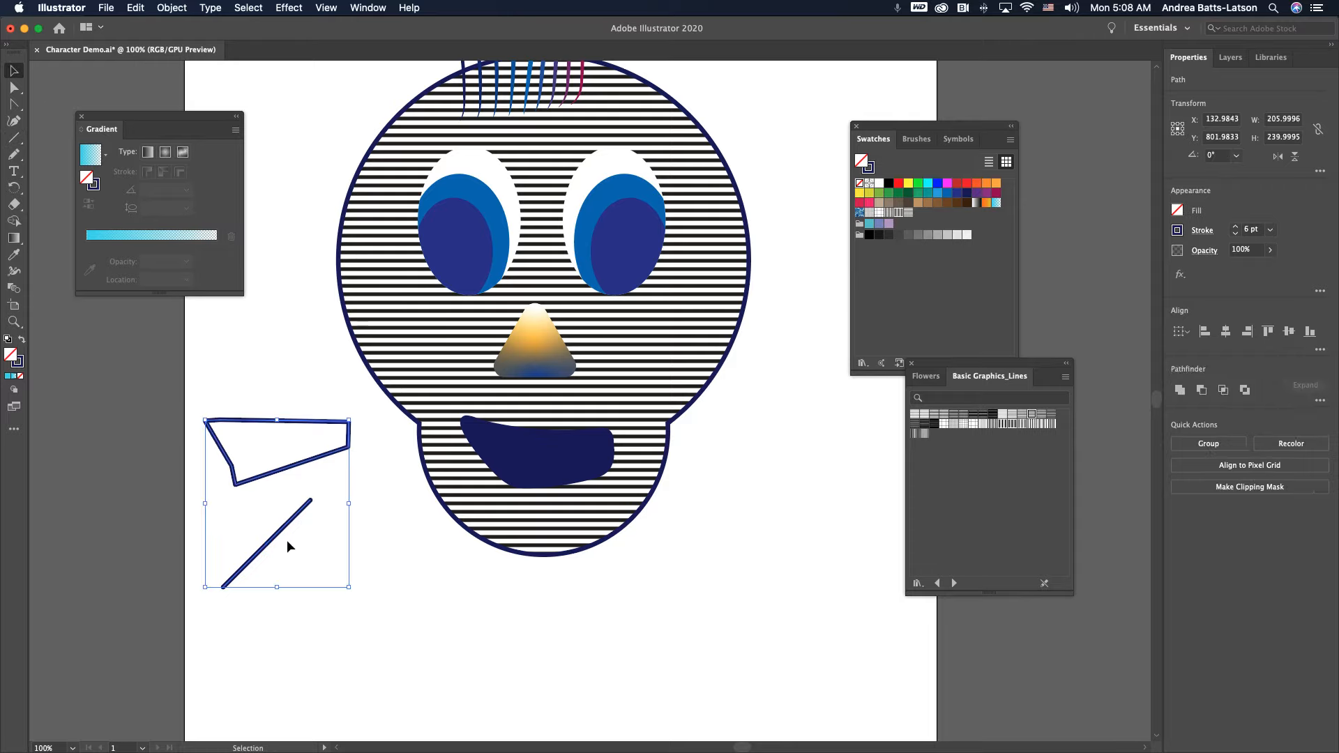
key(Delete)
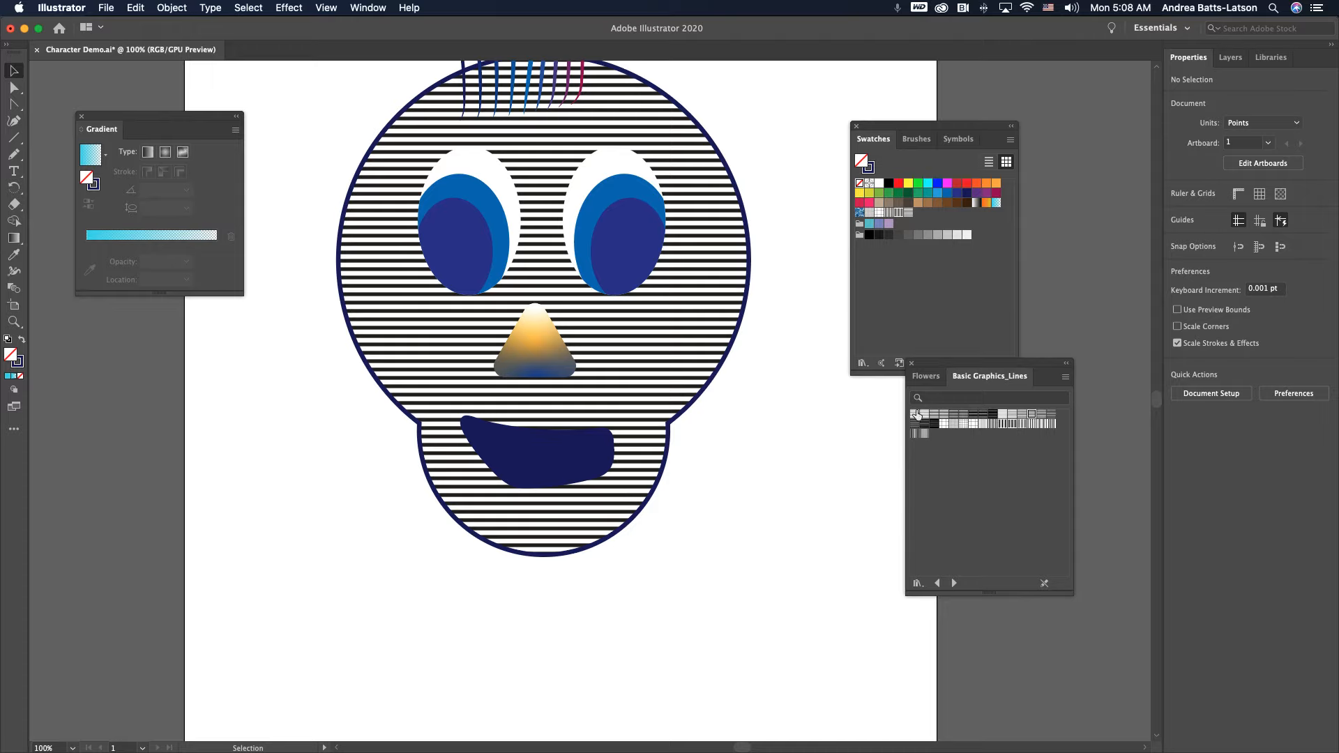
Step: Show the Flowers swatch library and undo the line drawing and later fill changes back to the head's blue swirl pattern fill
click(926, 376)
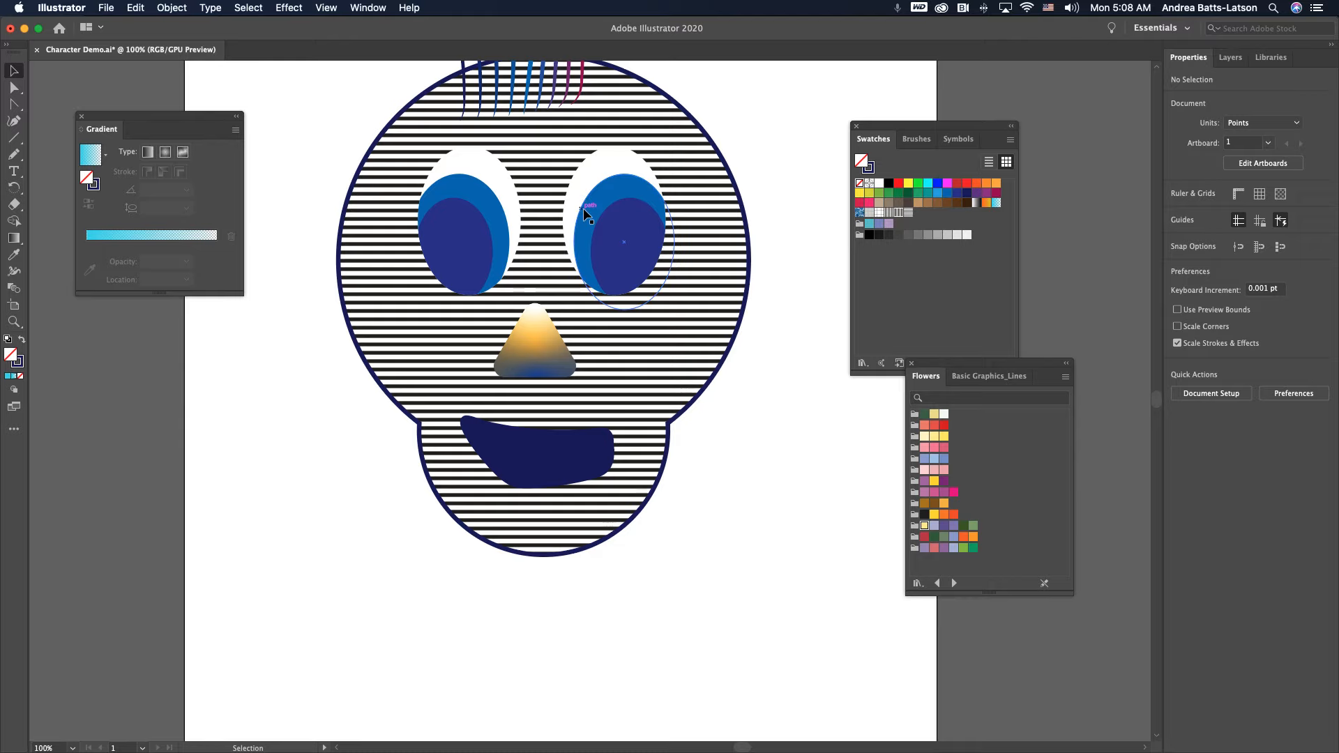
scroll(586, 226, up, 4)
scroll(584, 221, up, 5)
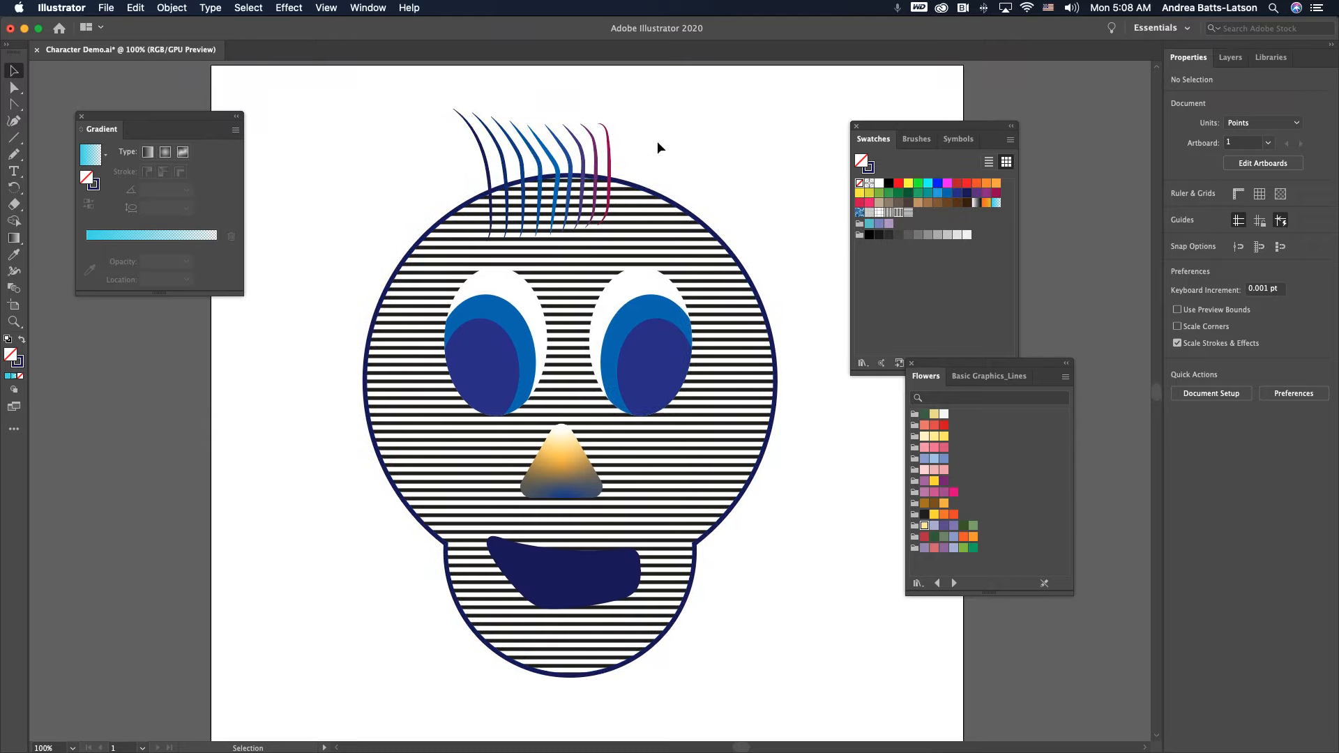
key(super+z)
key(super+z)
key(super+z)
key(super+z)
key(super+z)
key(super+z)
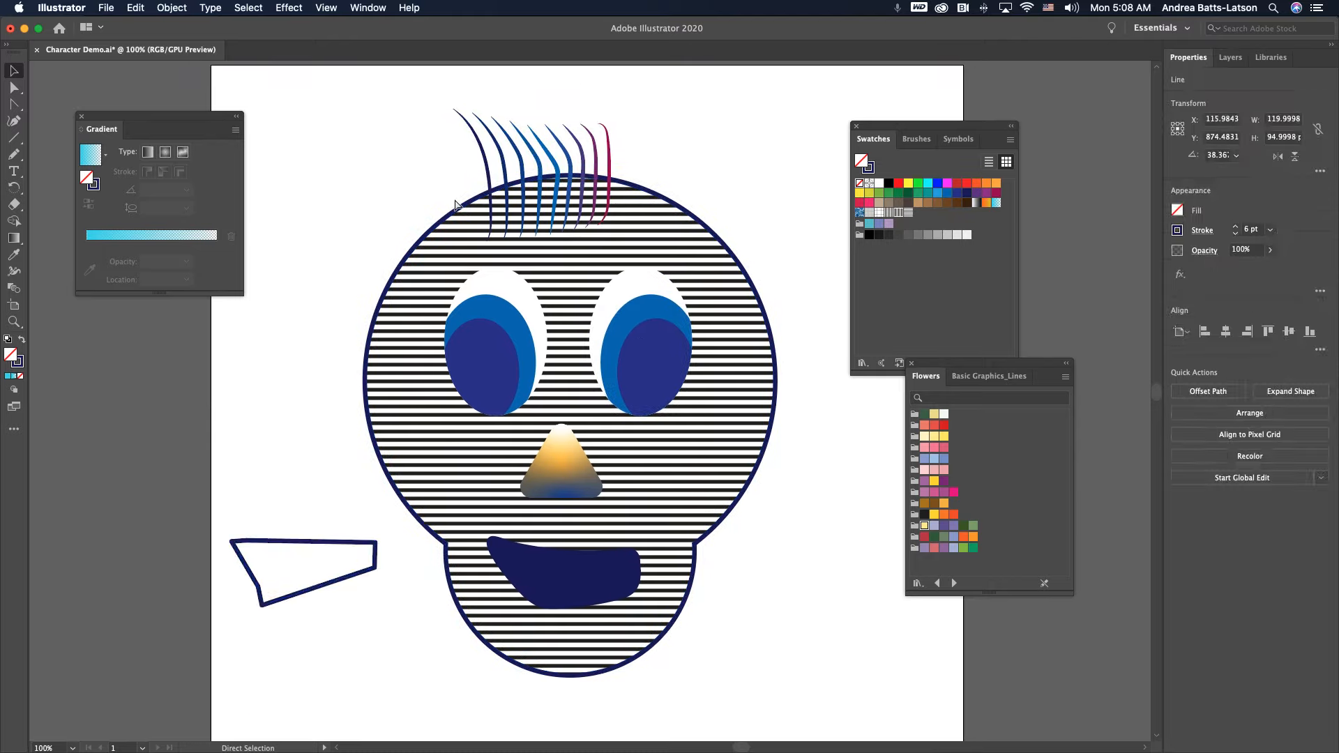
key(super+z)
key(super+z)
key(super+z)
key(super+z)
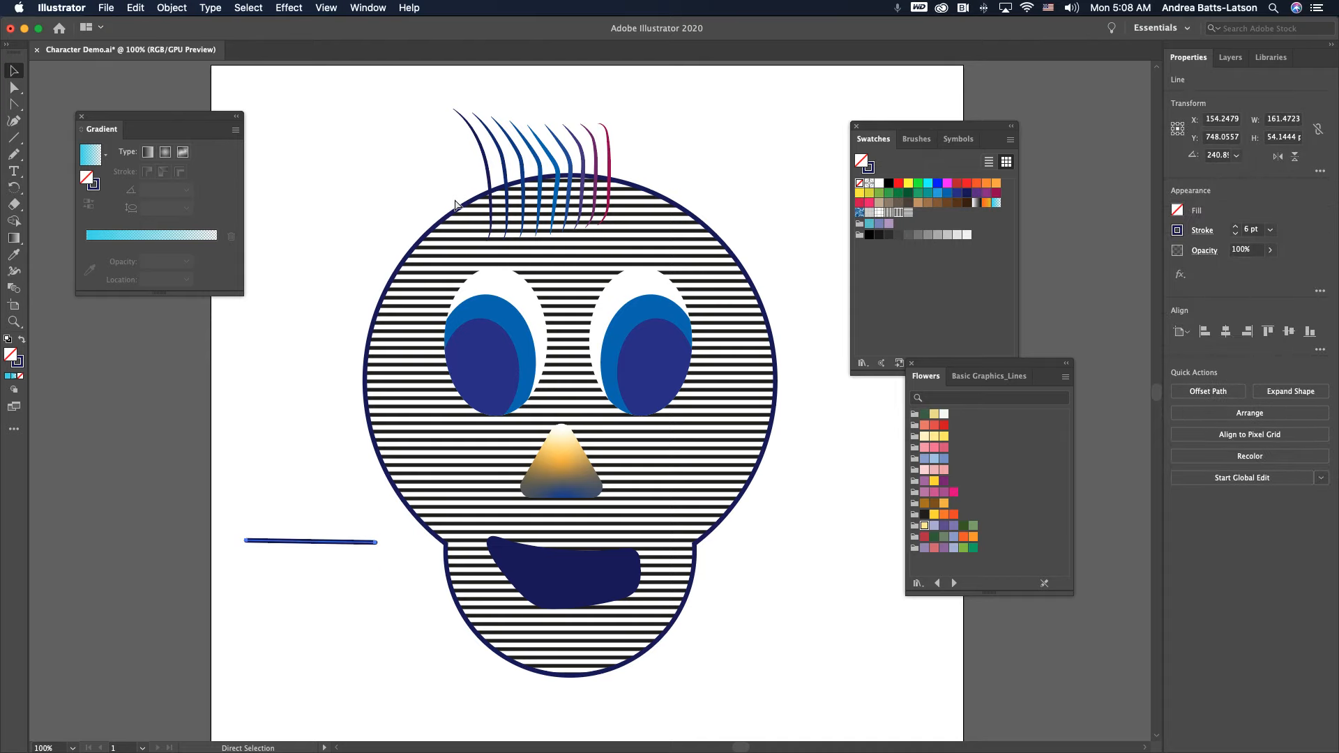
key(super+z)
key(super+z)
key(super+z)
key(super+z)
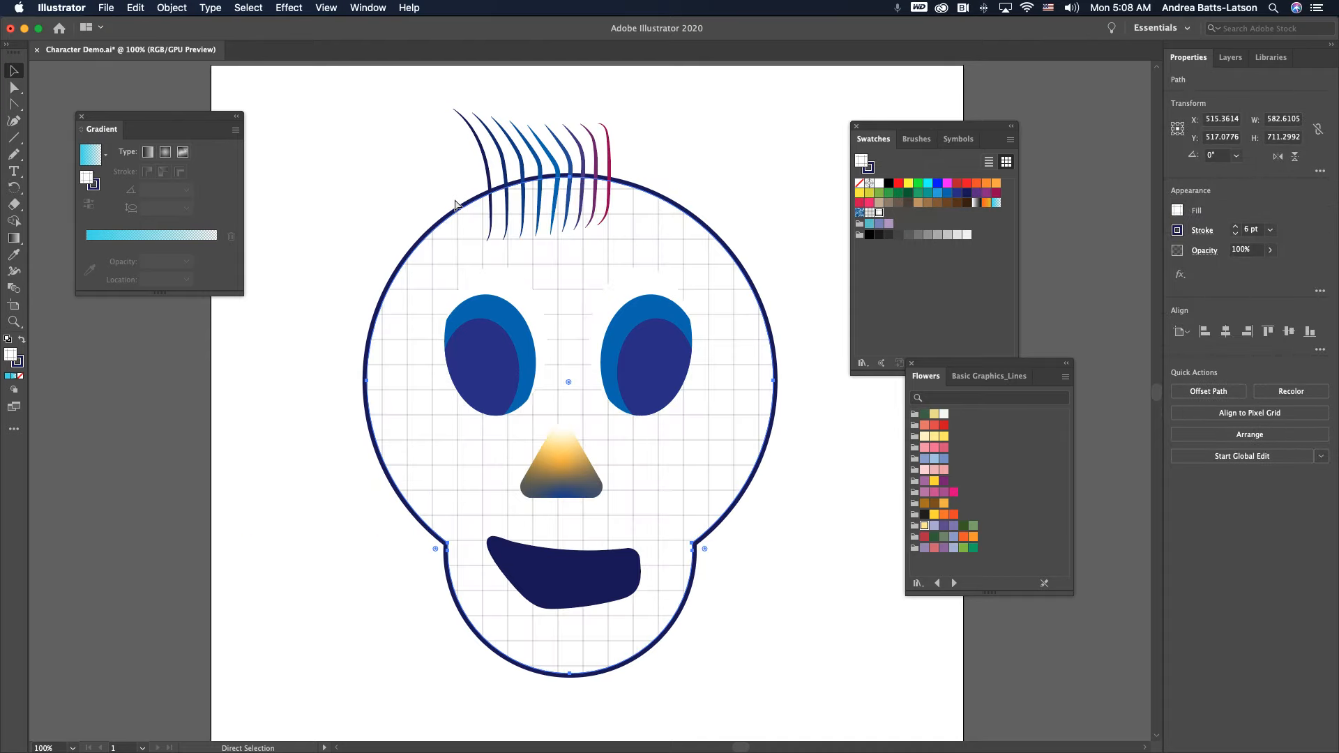
key(v)
Step: Bring up Export for Screens and open the Character artboard's name for editing, leaving it without a change
click(107, 9)
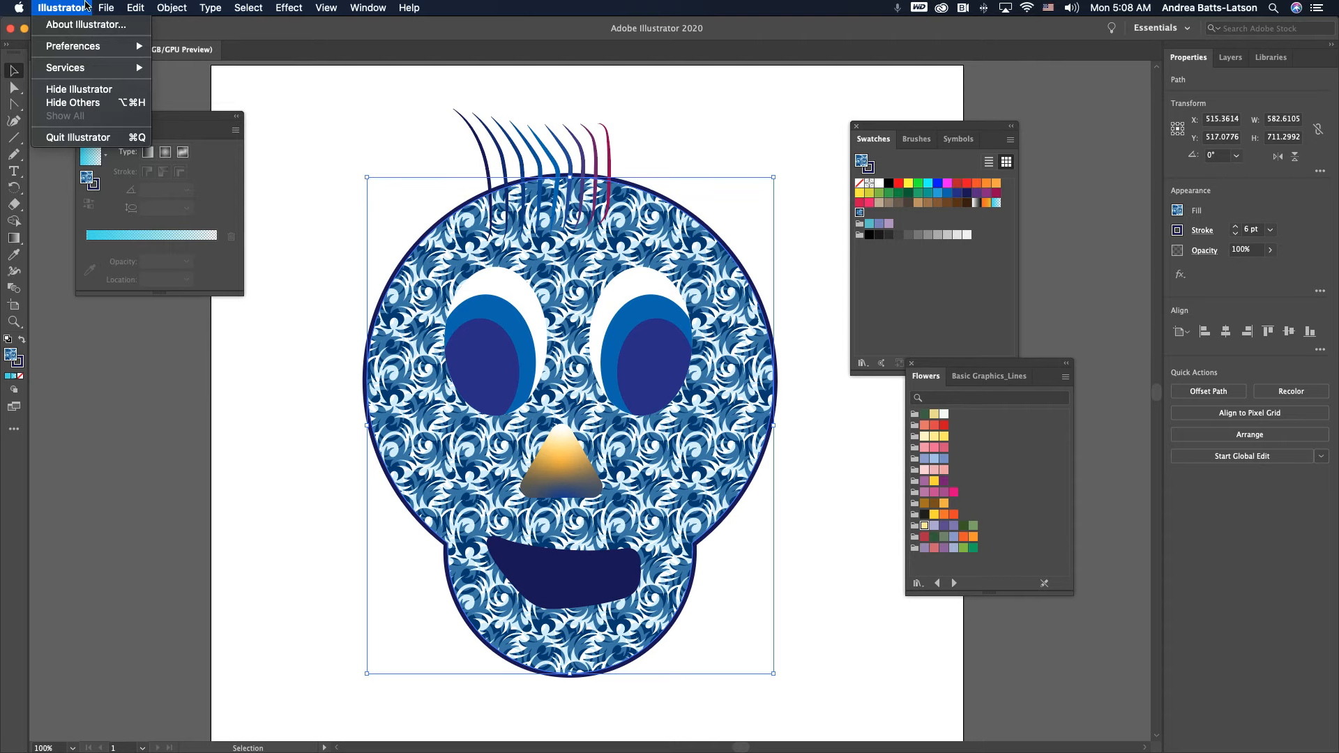
mouse_move(118, 257)
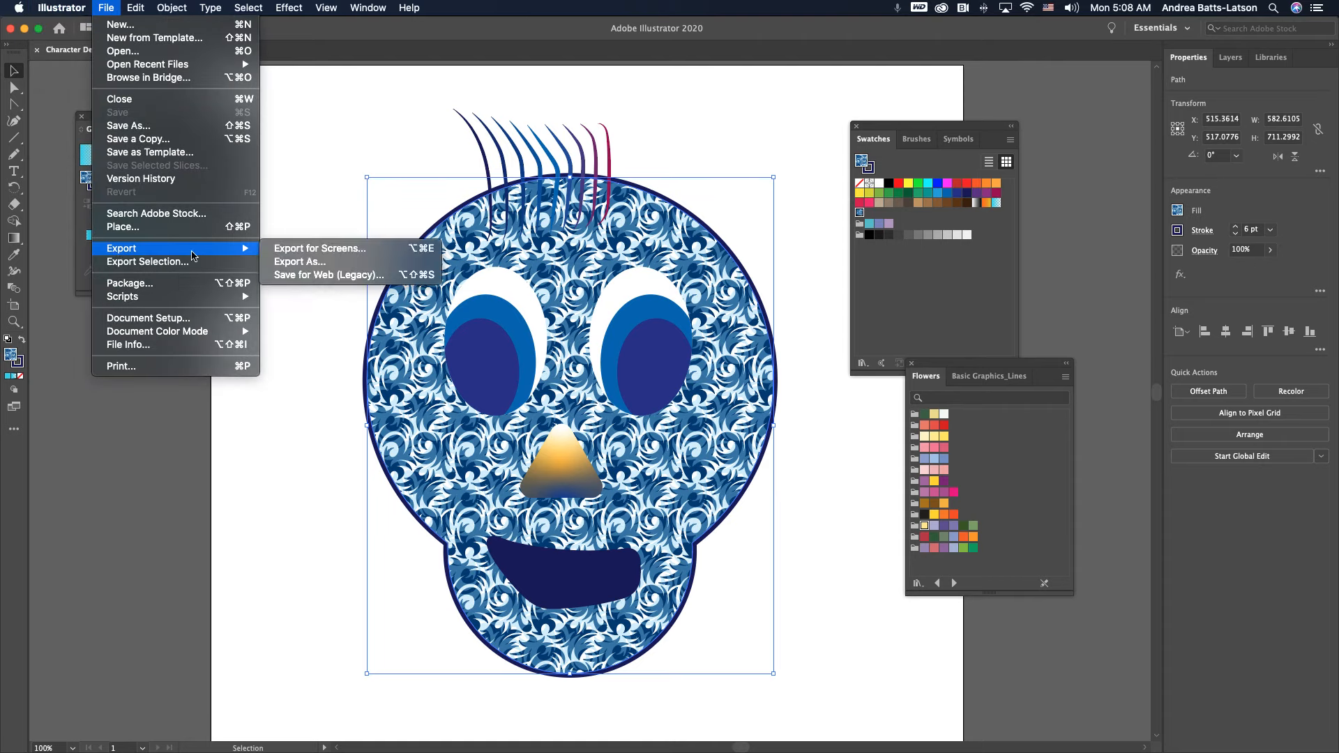
click(278, 251)
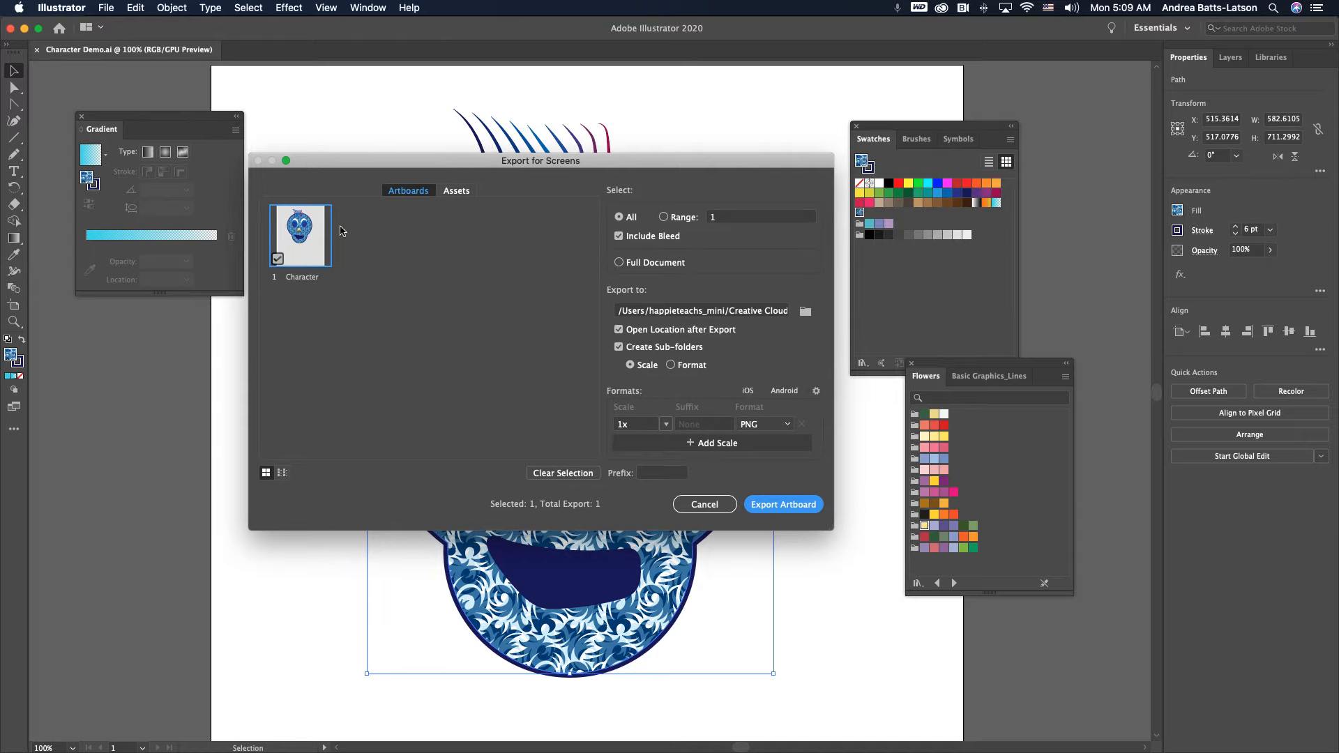
double_click(299, 277)
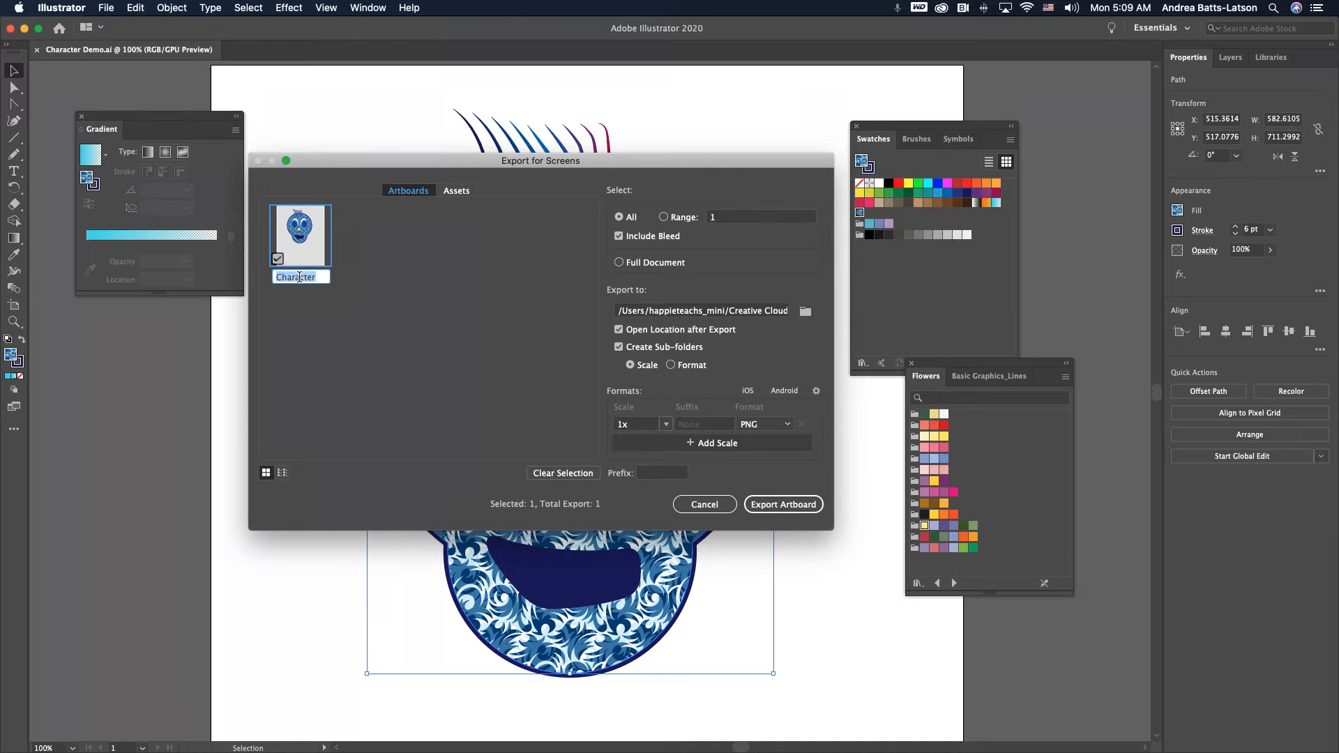
click(354, 305)
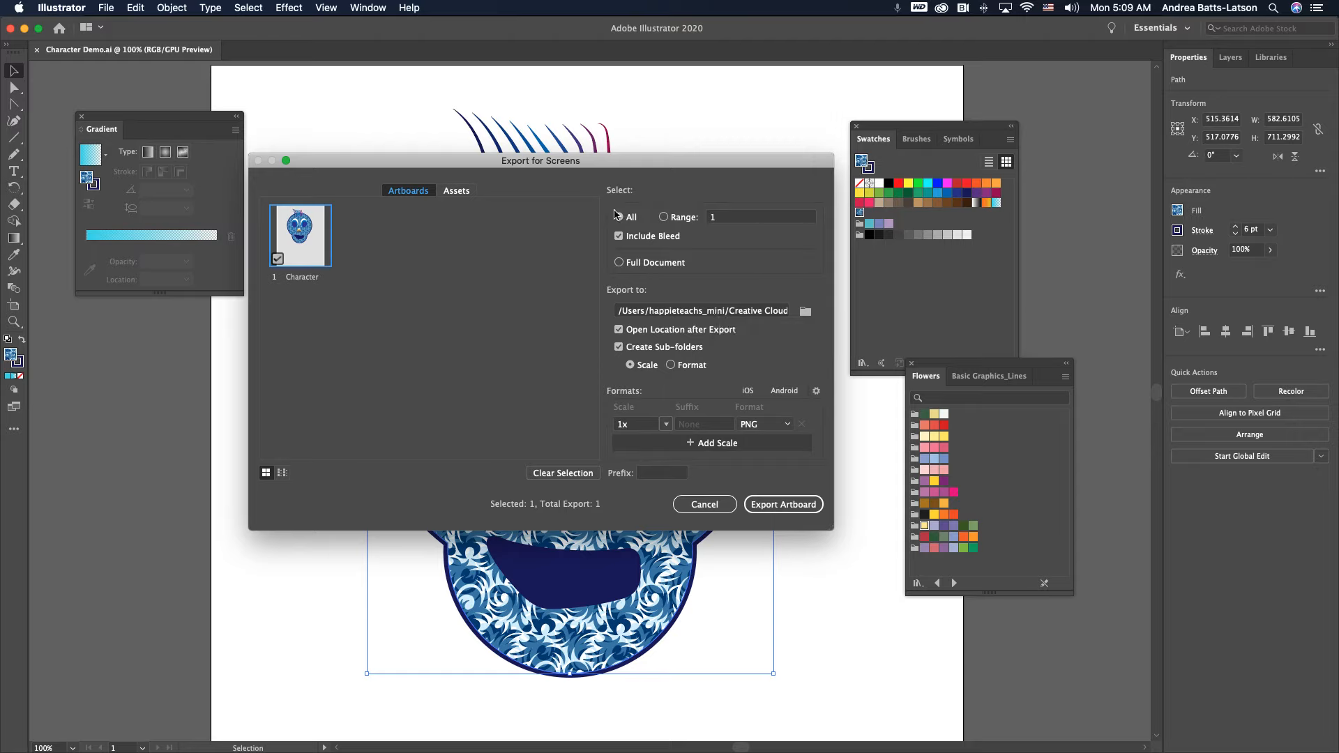
Step: Set the artboard's PNG export scale to 2x and check the destination folder without choosing another one
click(665, 425)
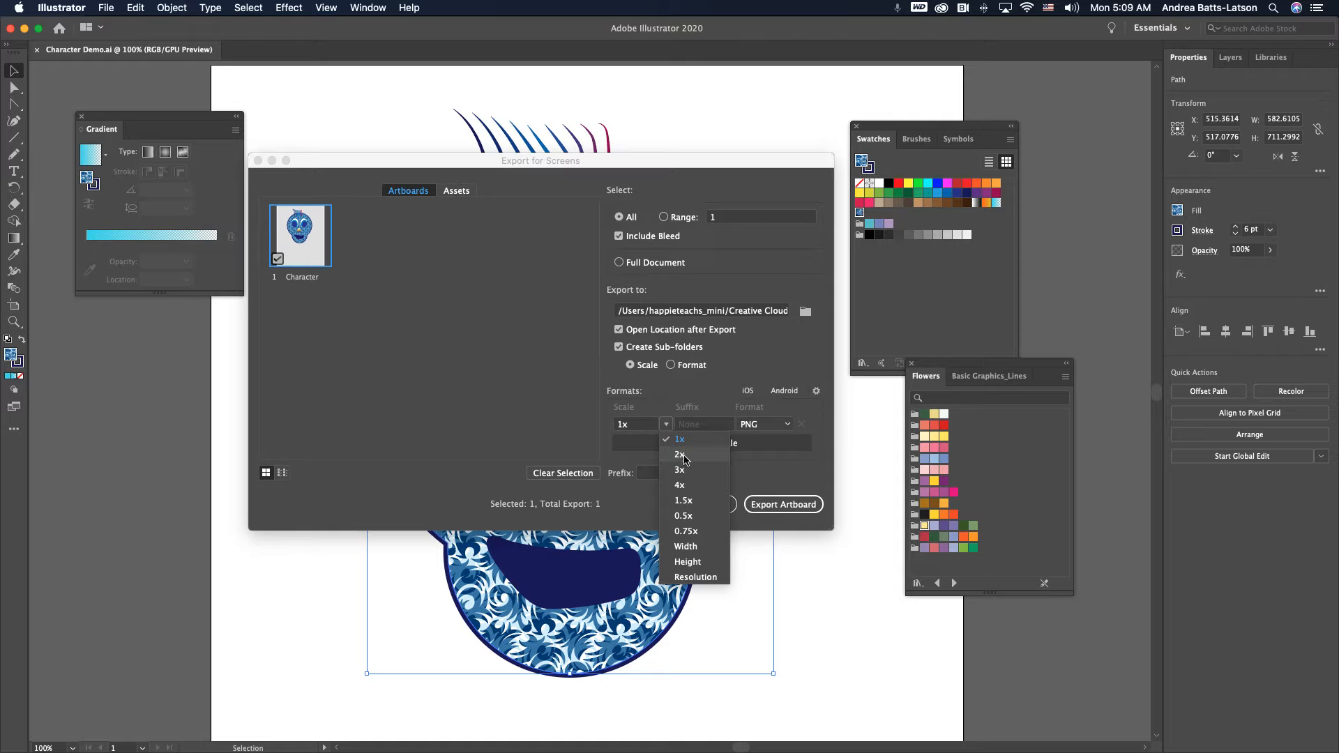
click(680, 455)
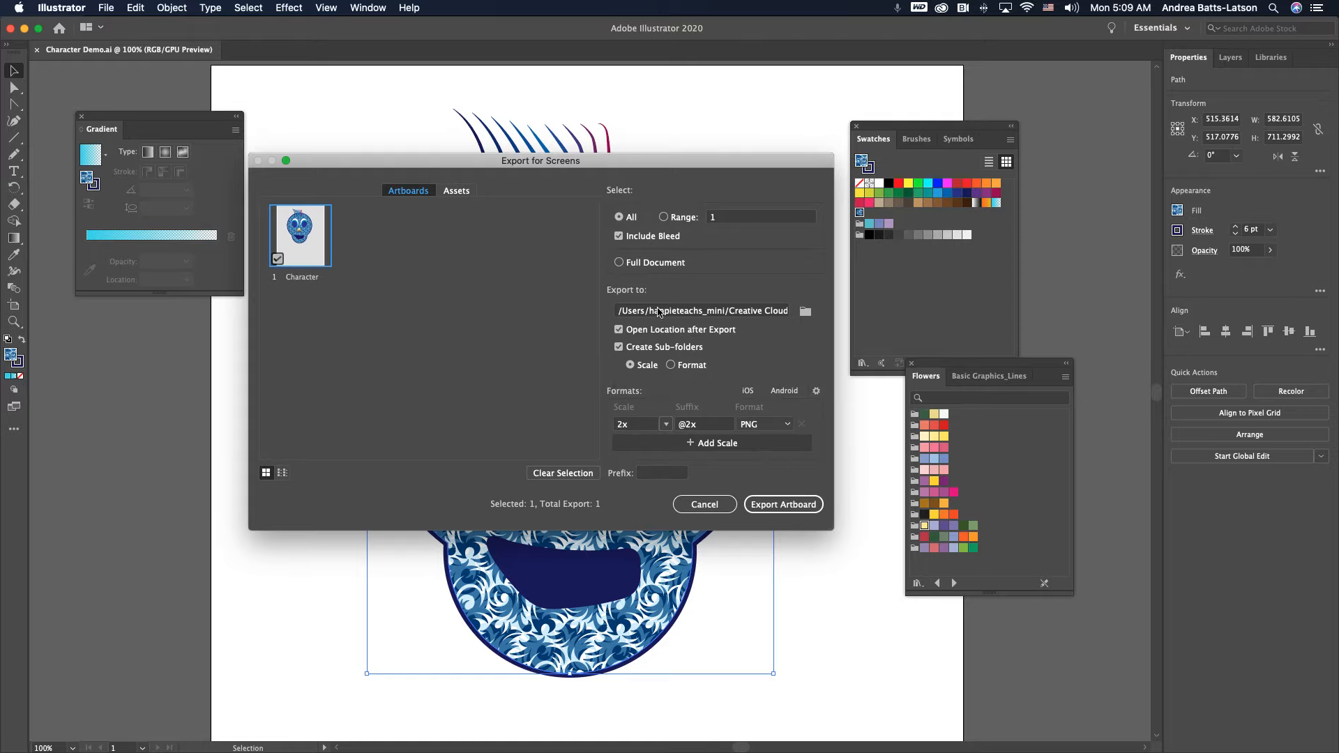
click(805, 311)
click(748, 496)
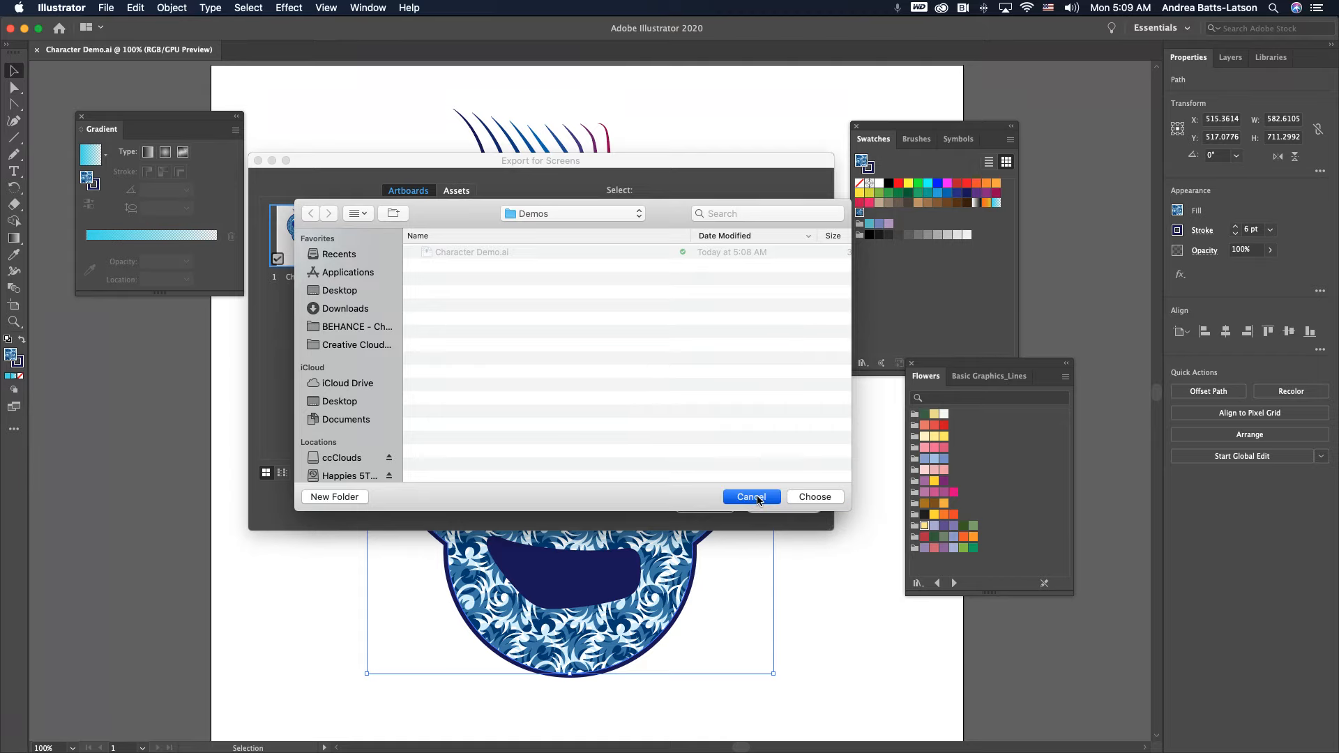
click(450, 192)
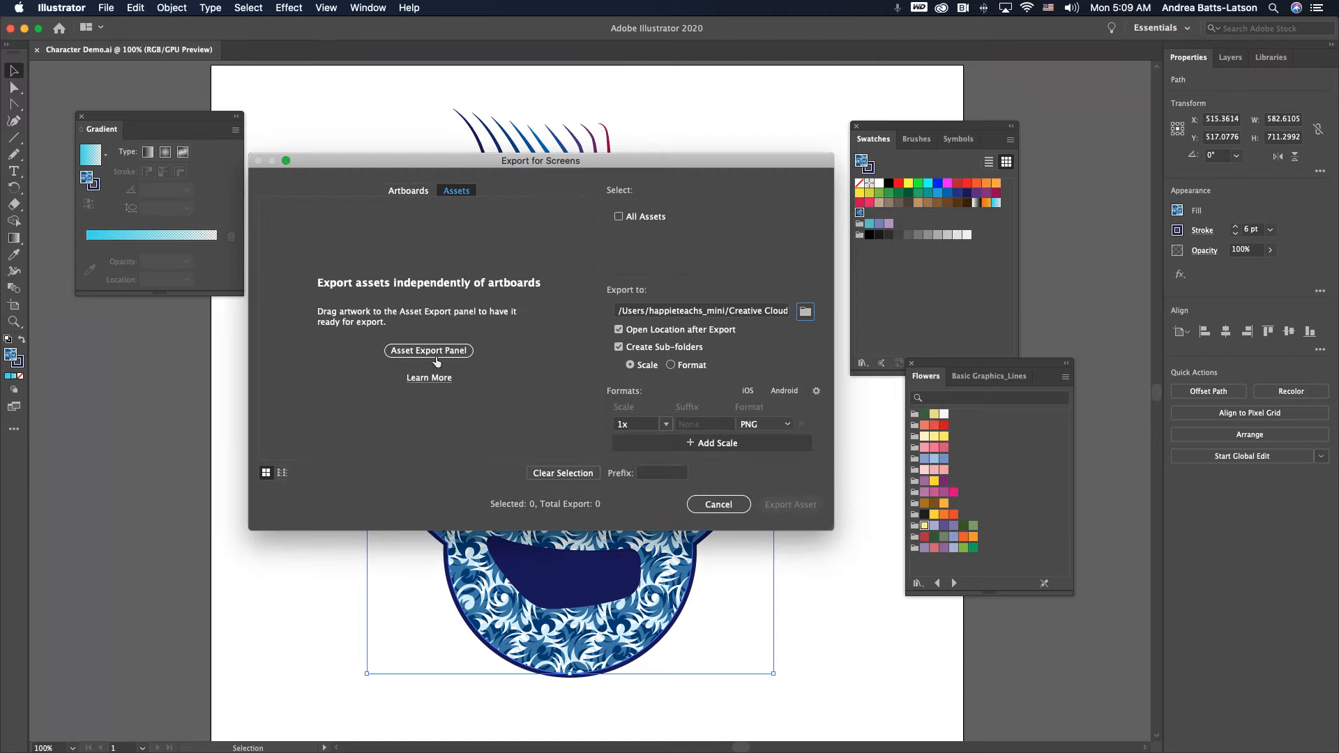
drag(446, 161, 683, 129)
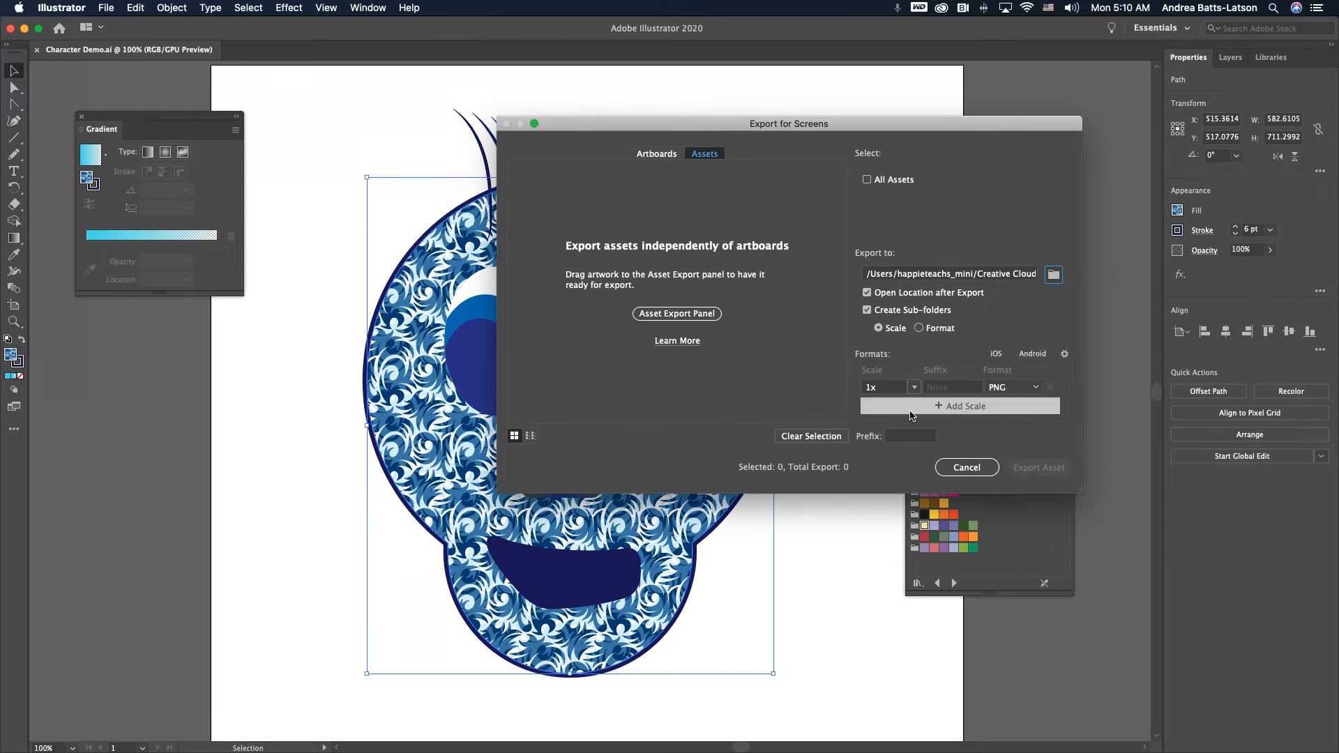
click(936, 406)
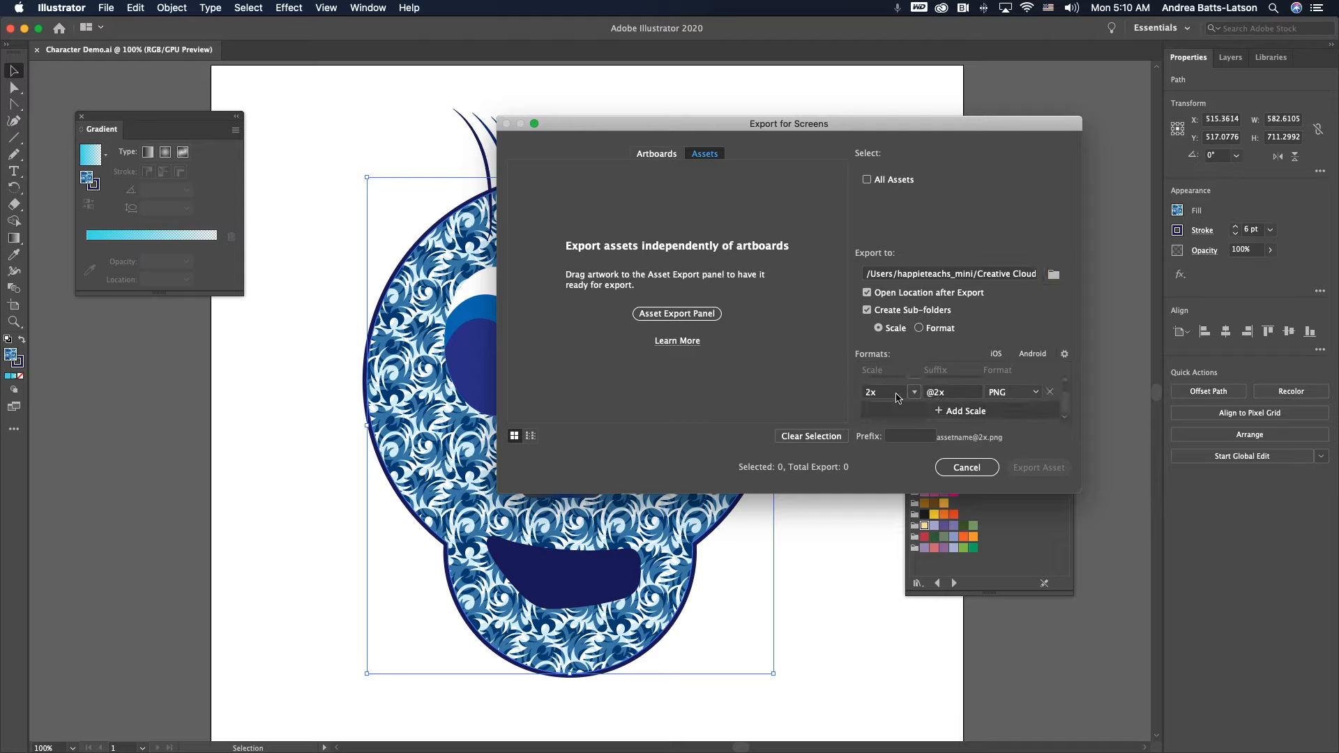
scroll(885, 392, up, 2)
scroll(884, 389, down, 2)
click(658, 153)
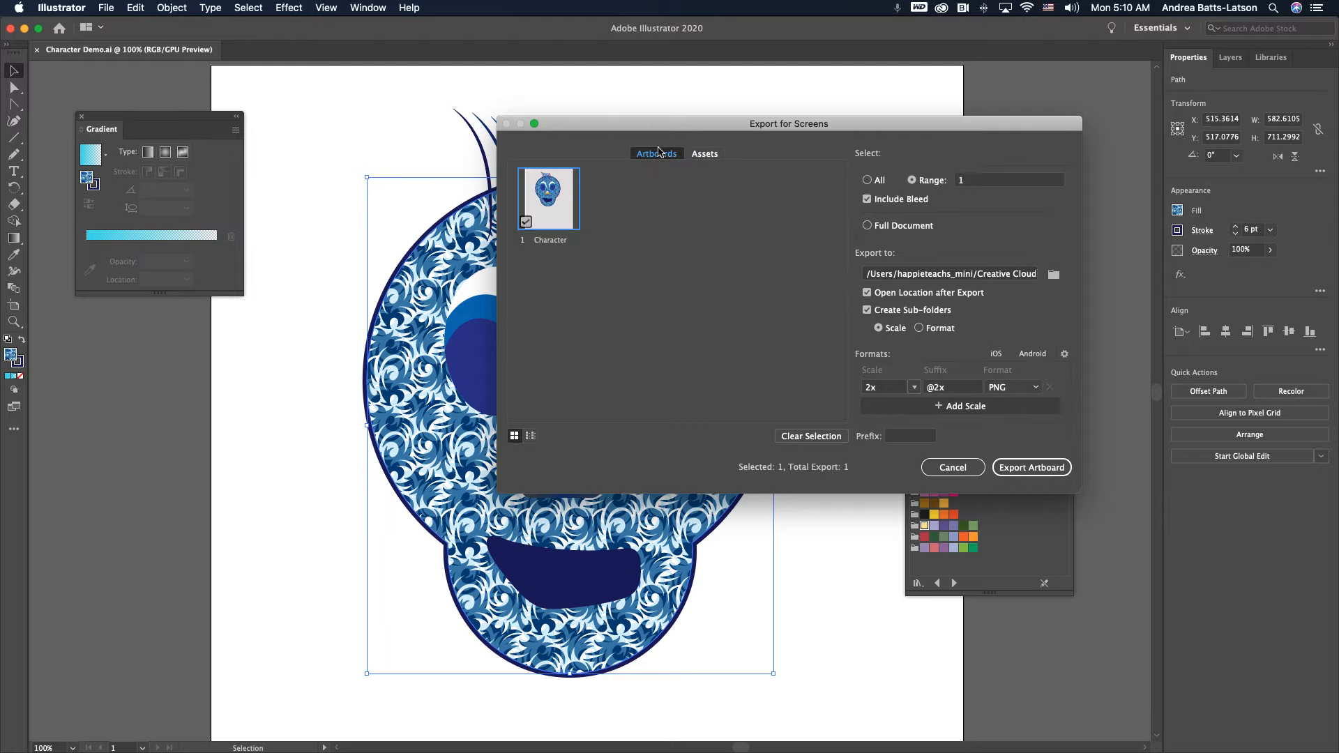
click(1027, 472)
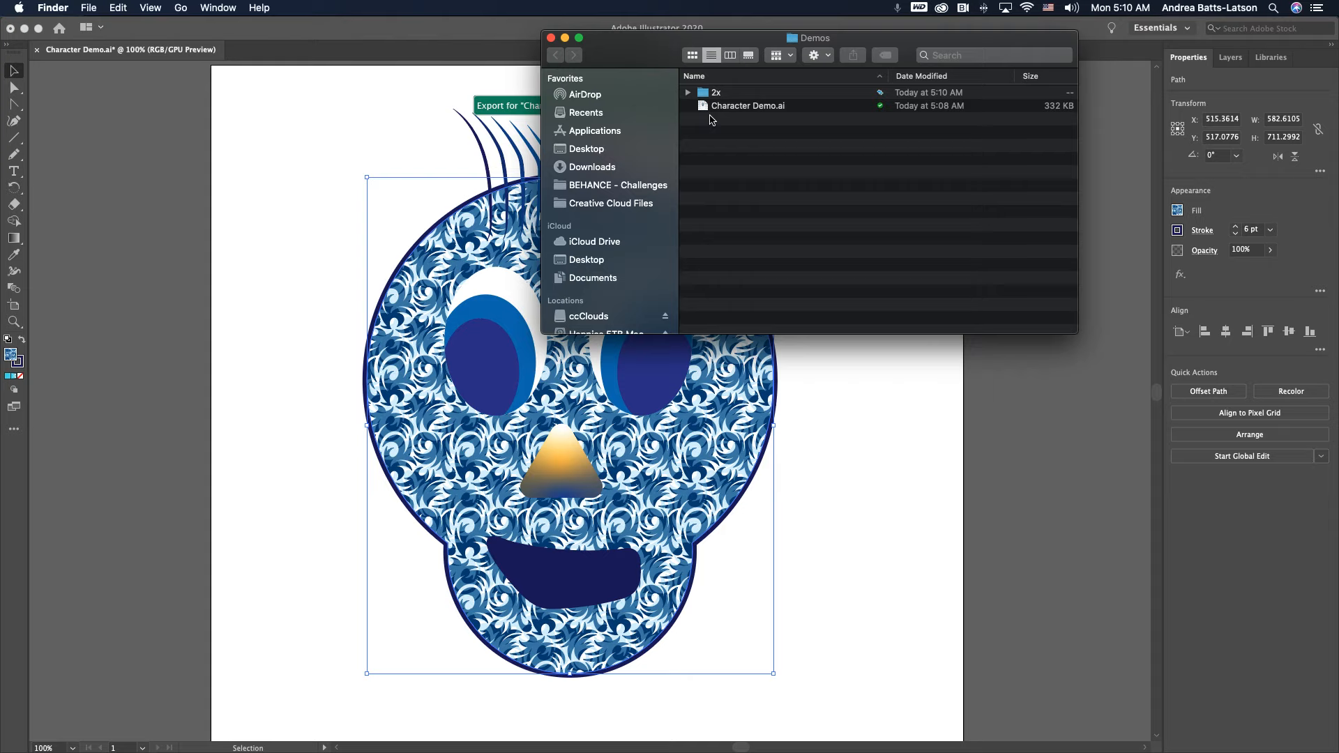
click(689, 92)
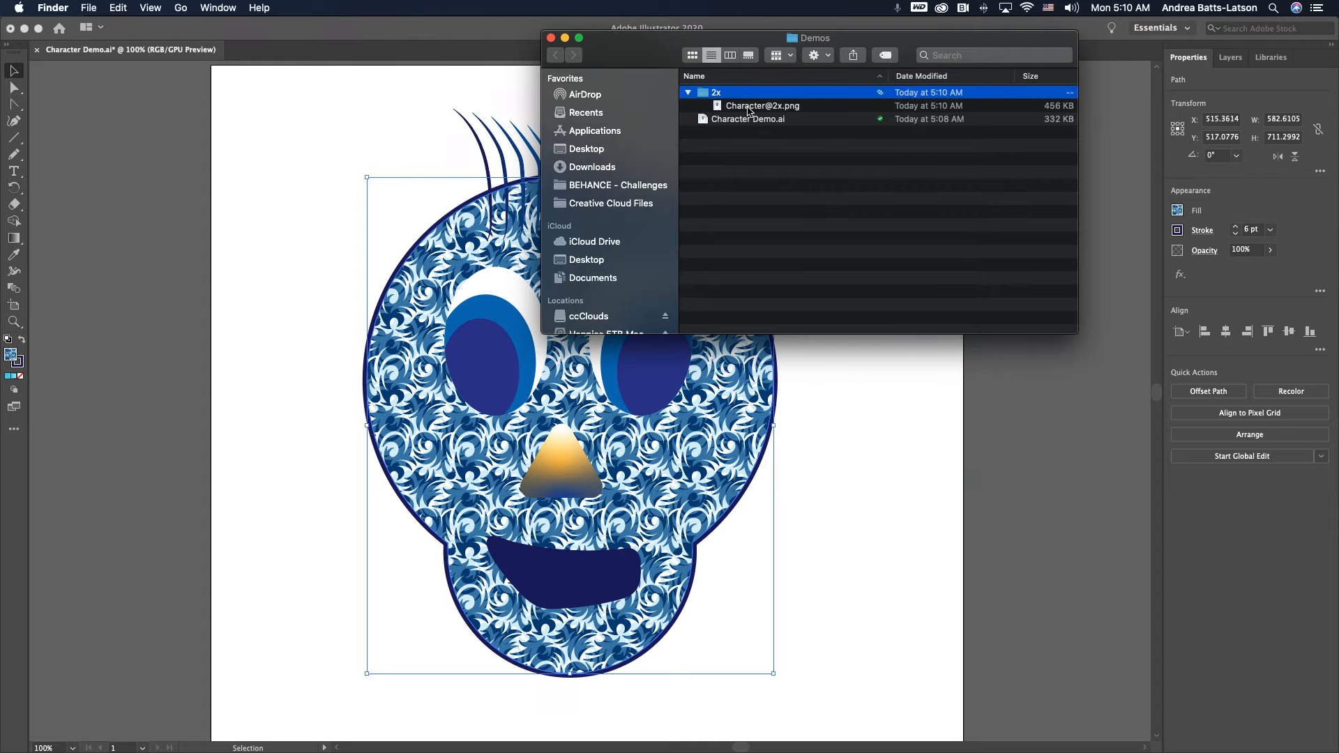
click(749, 107)
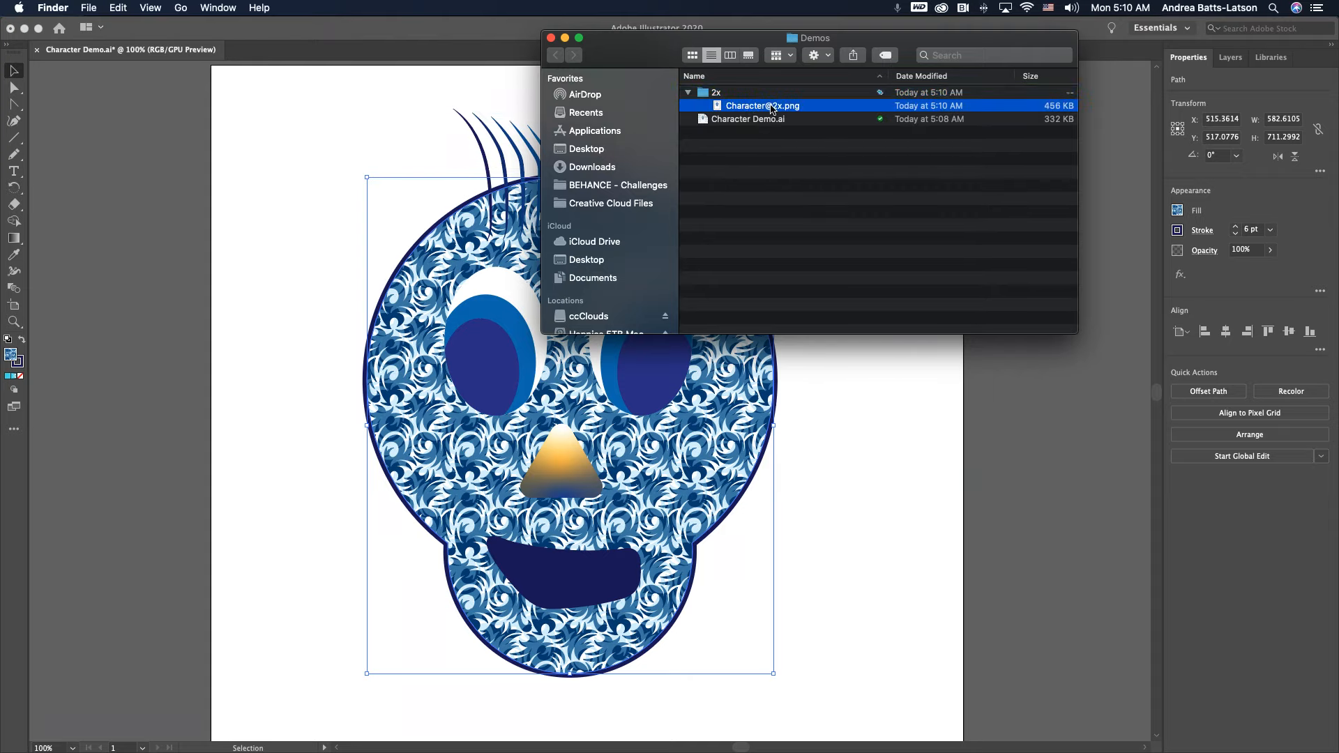